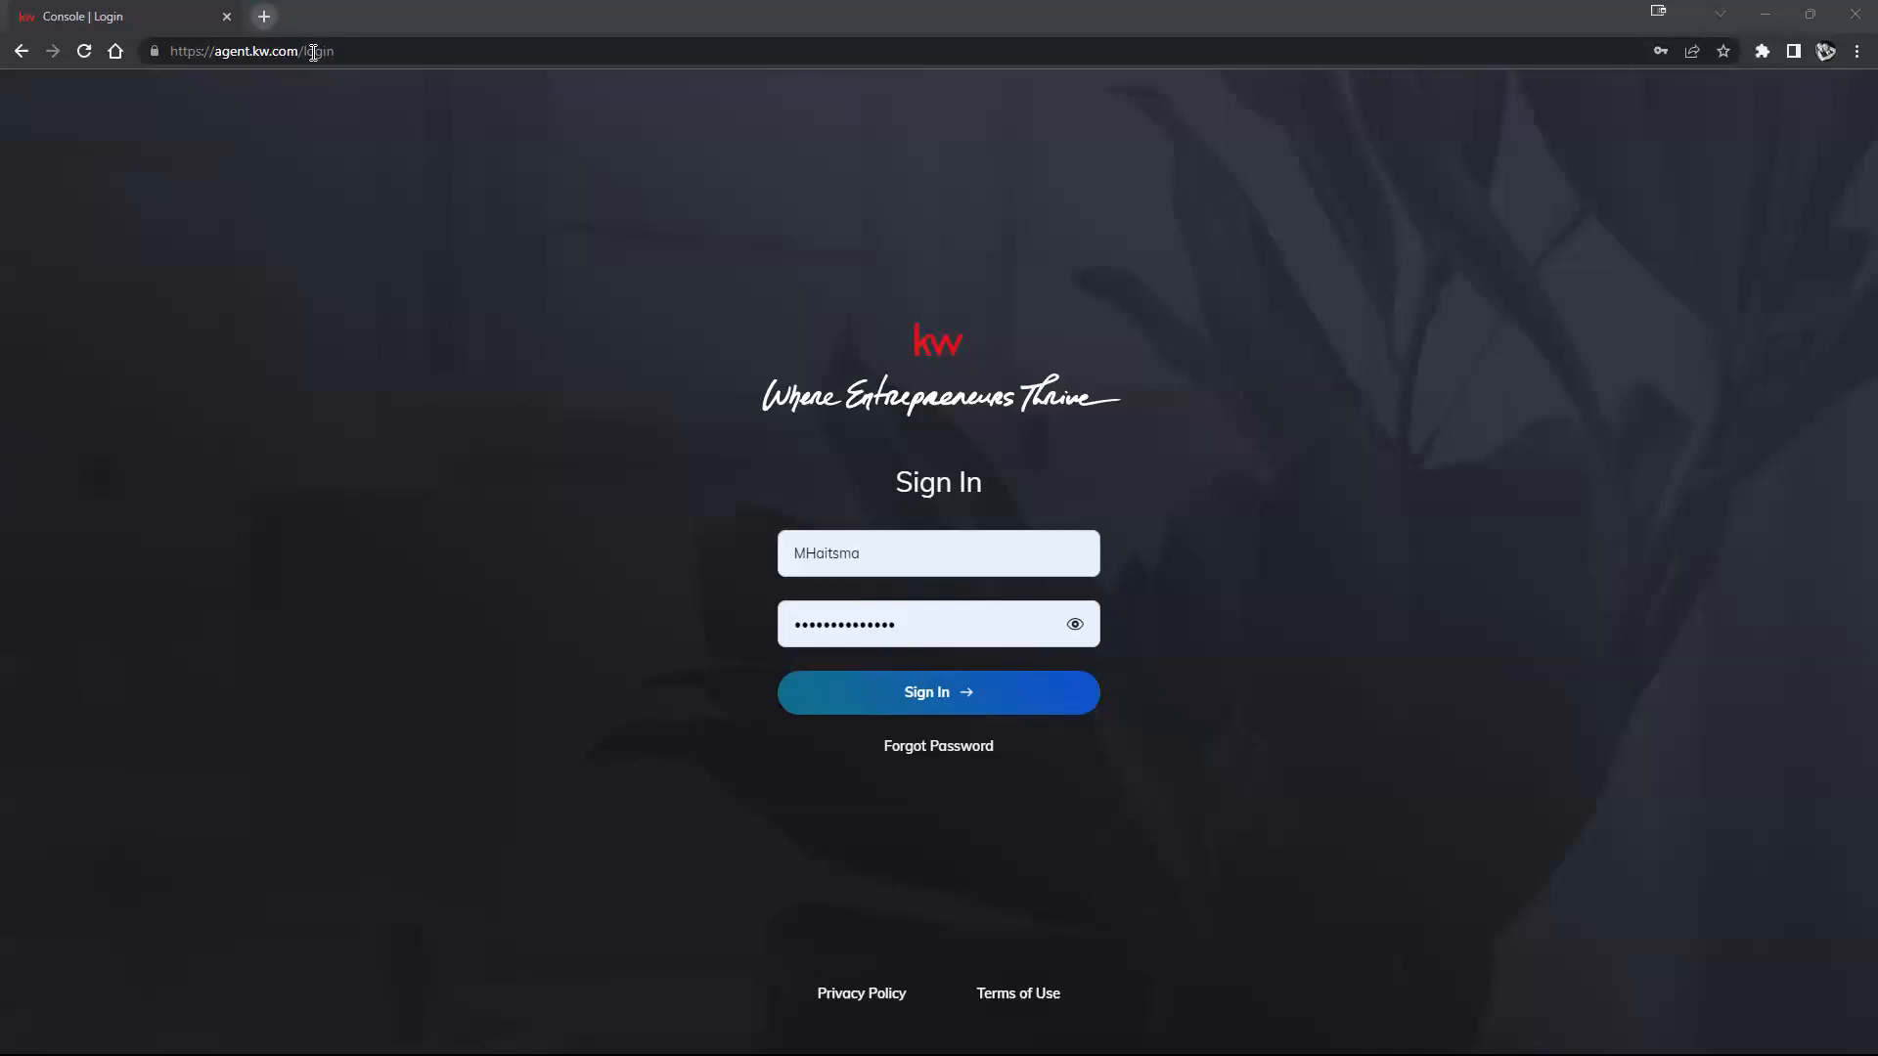
# Step: Clear the username field and sign in with the other saved agent login from Chrome autofill
pyautogui.click(178, 60)
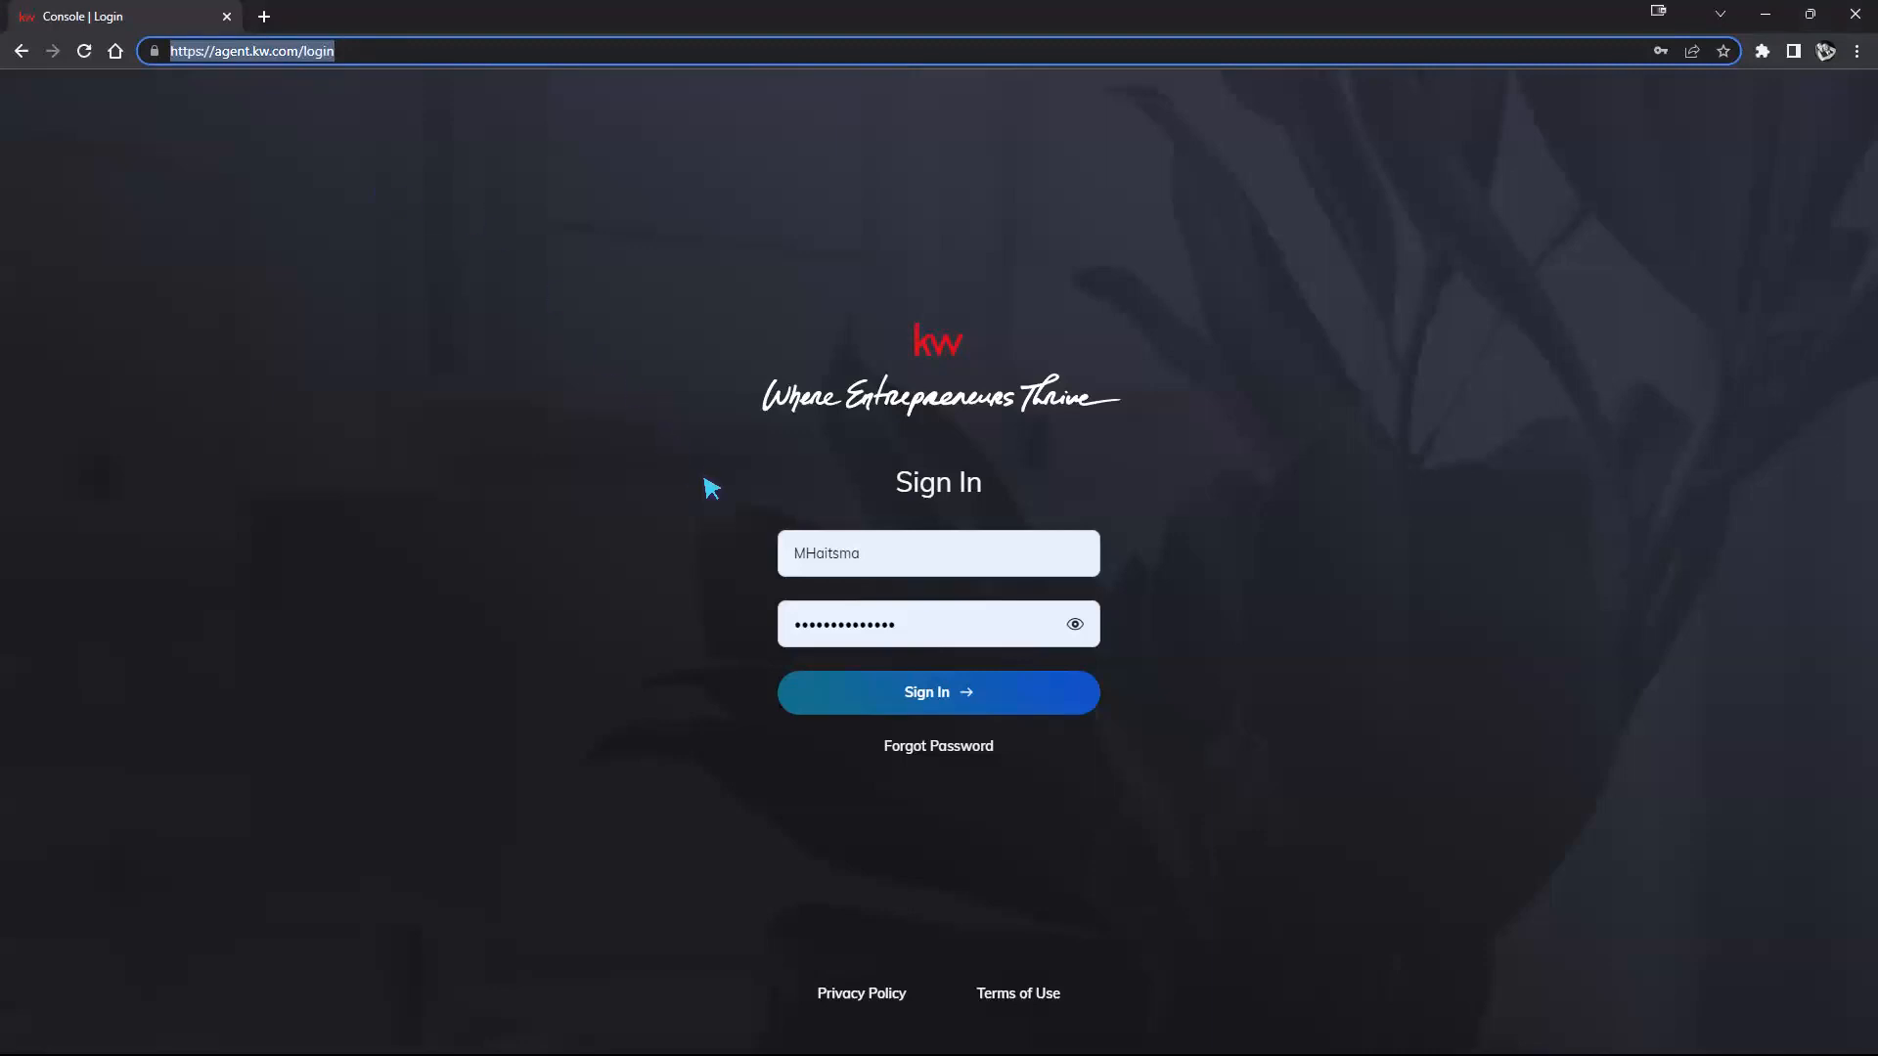
pyautogui.moveTo(807, 554); pyautogui.dragTo(923, 551)
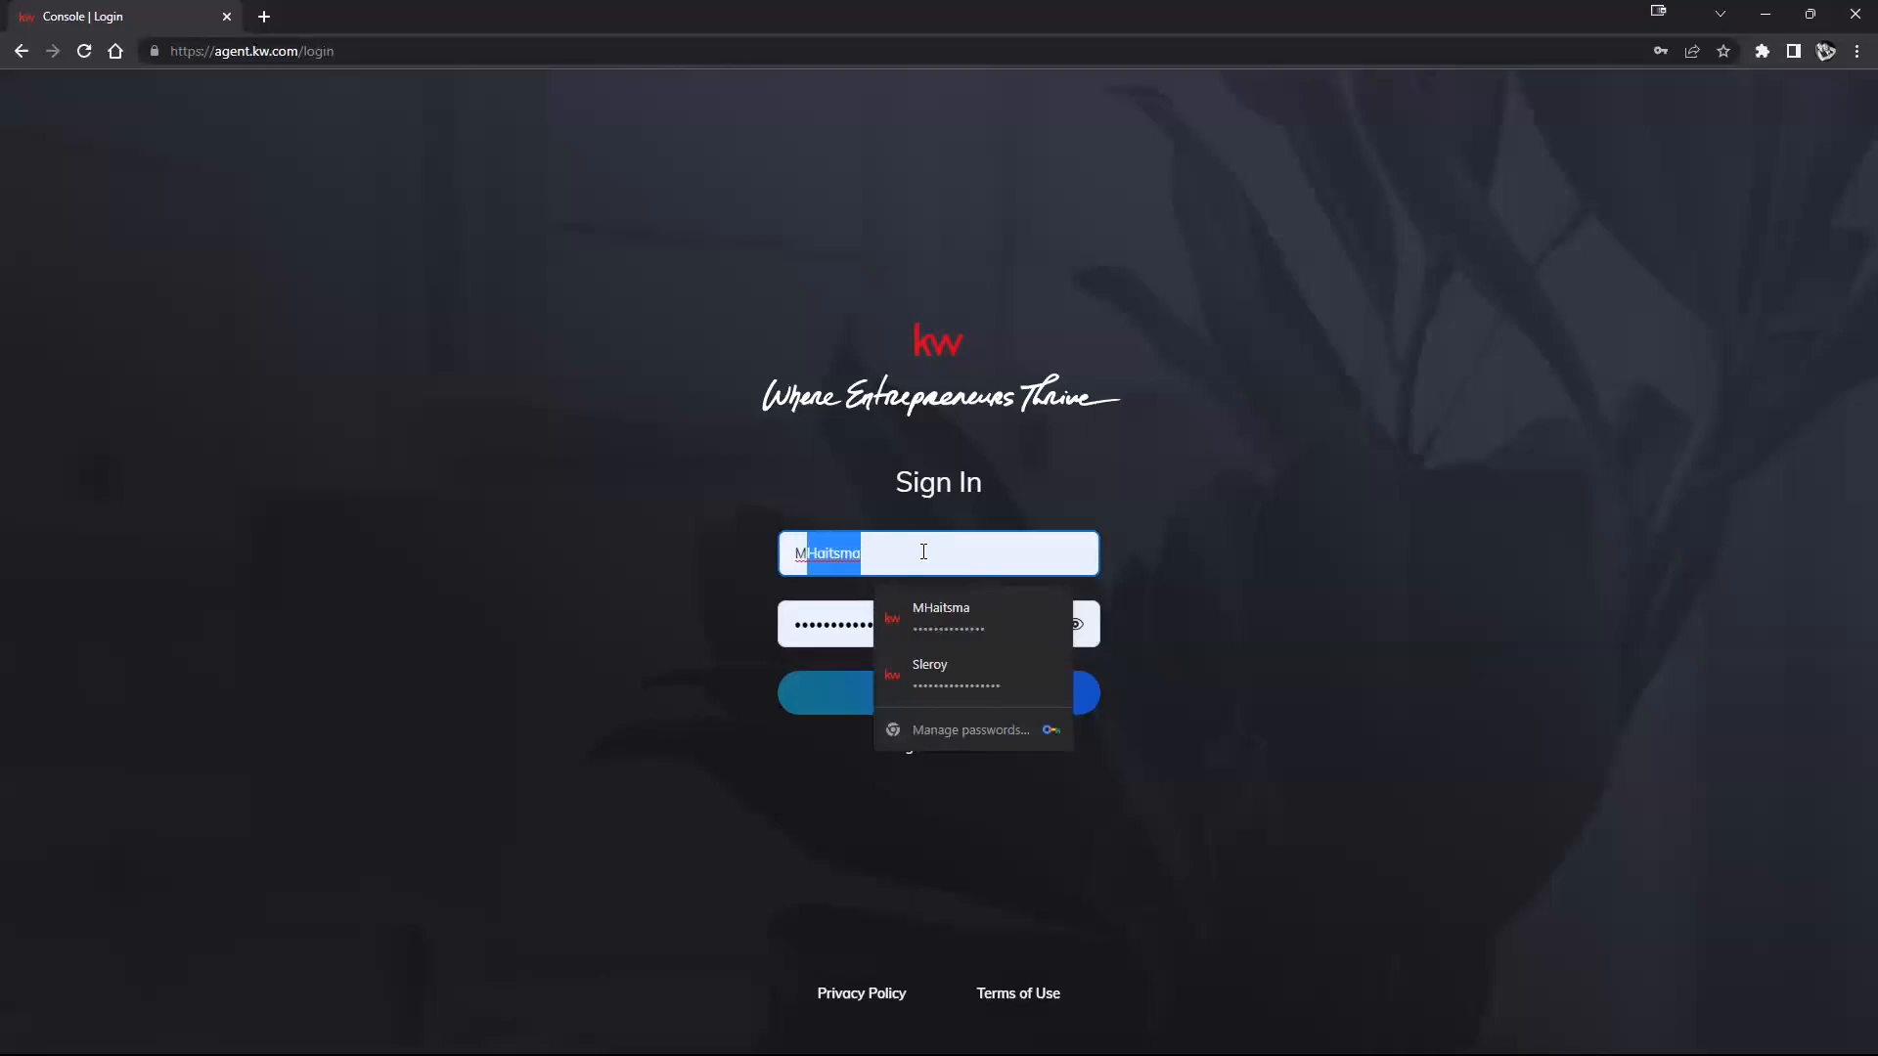
pyautogui.click(923, 552)
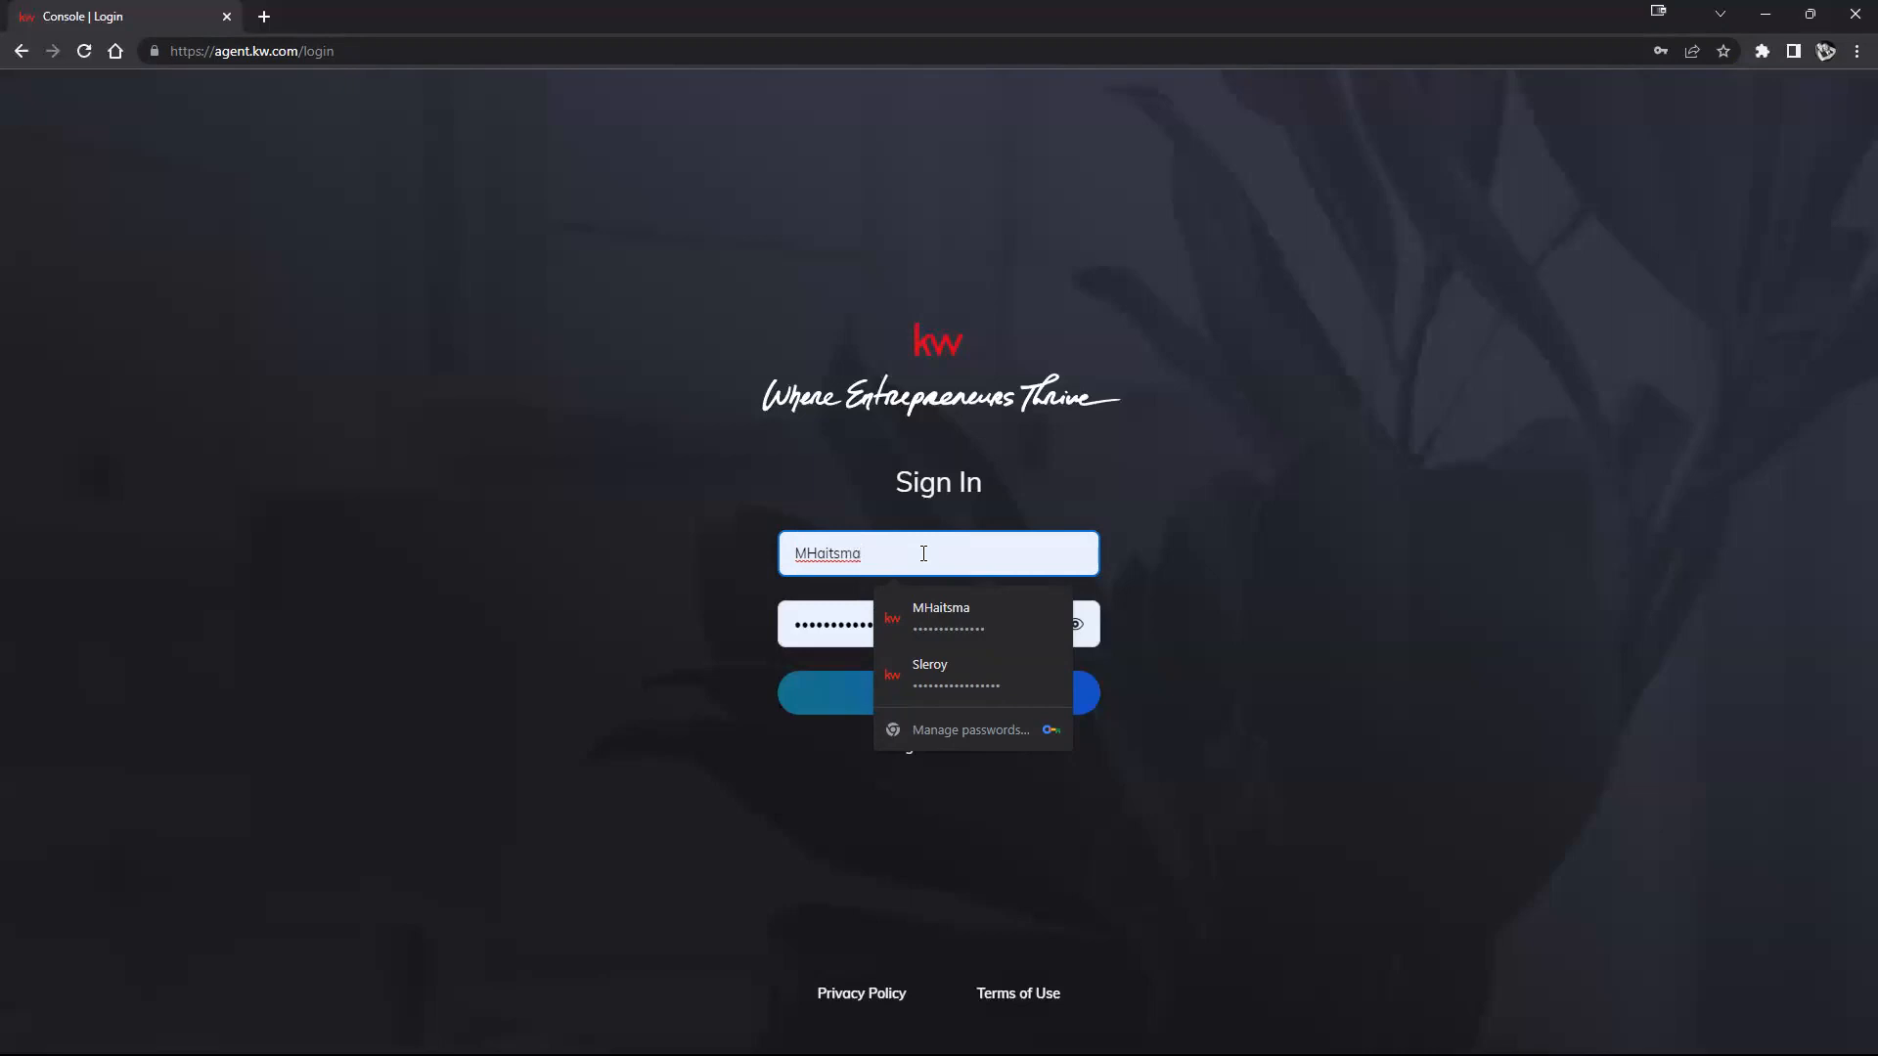
pyautogui.write('12')
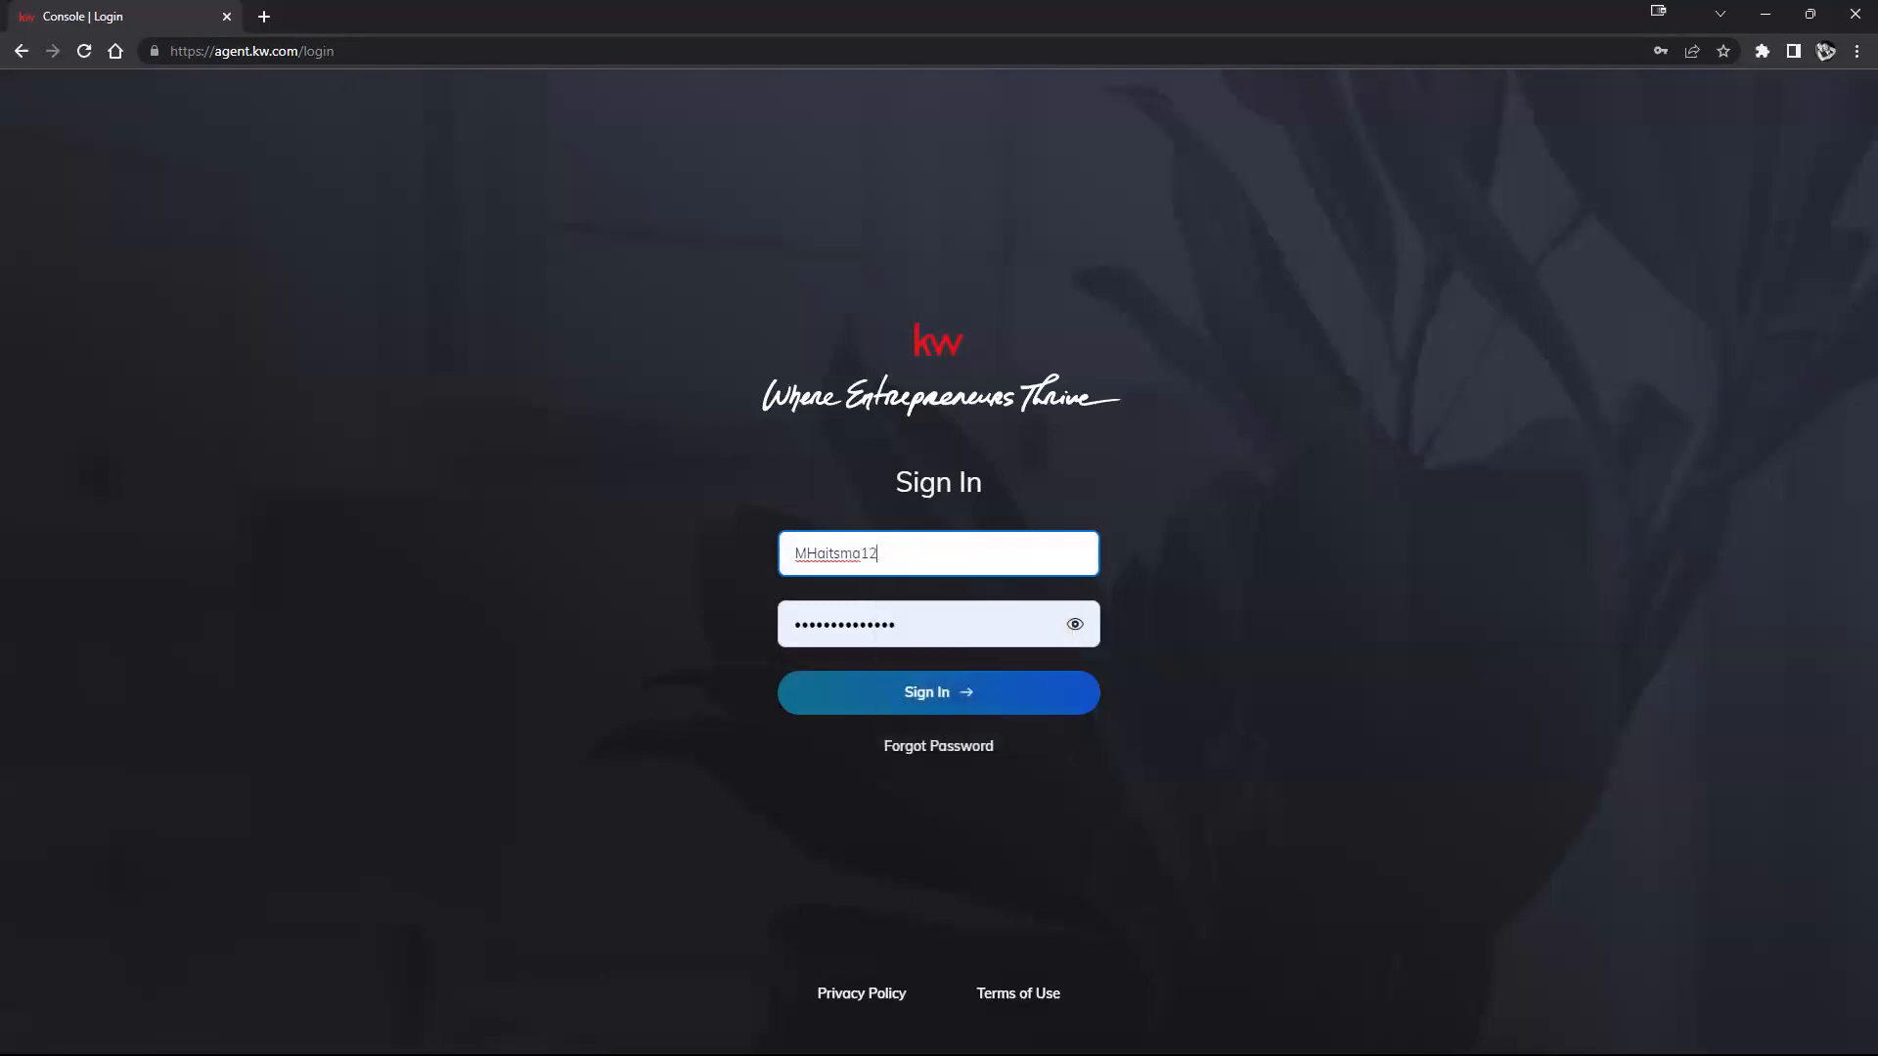
pyautogui.doubleClick(970, 564)
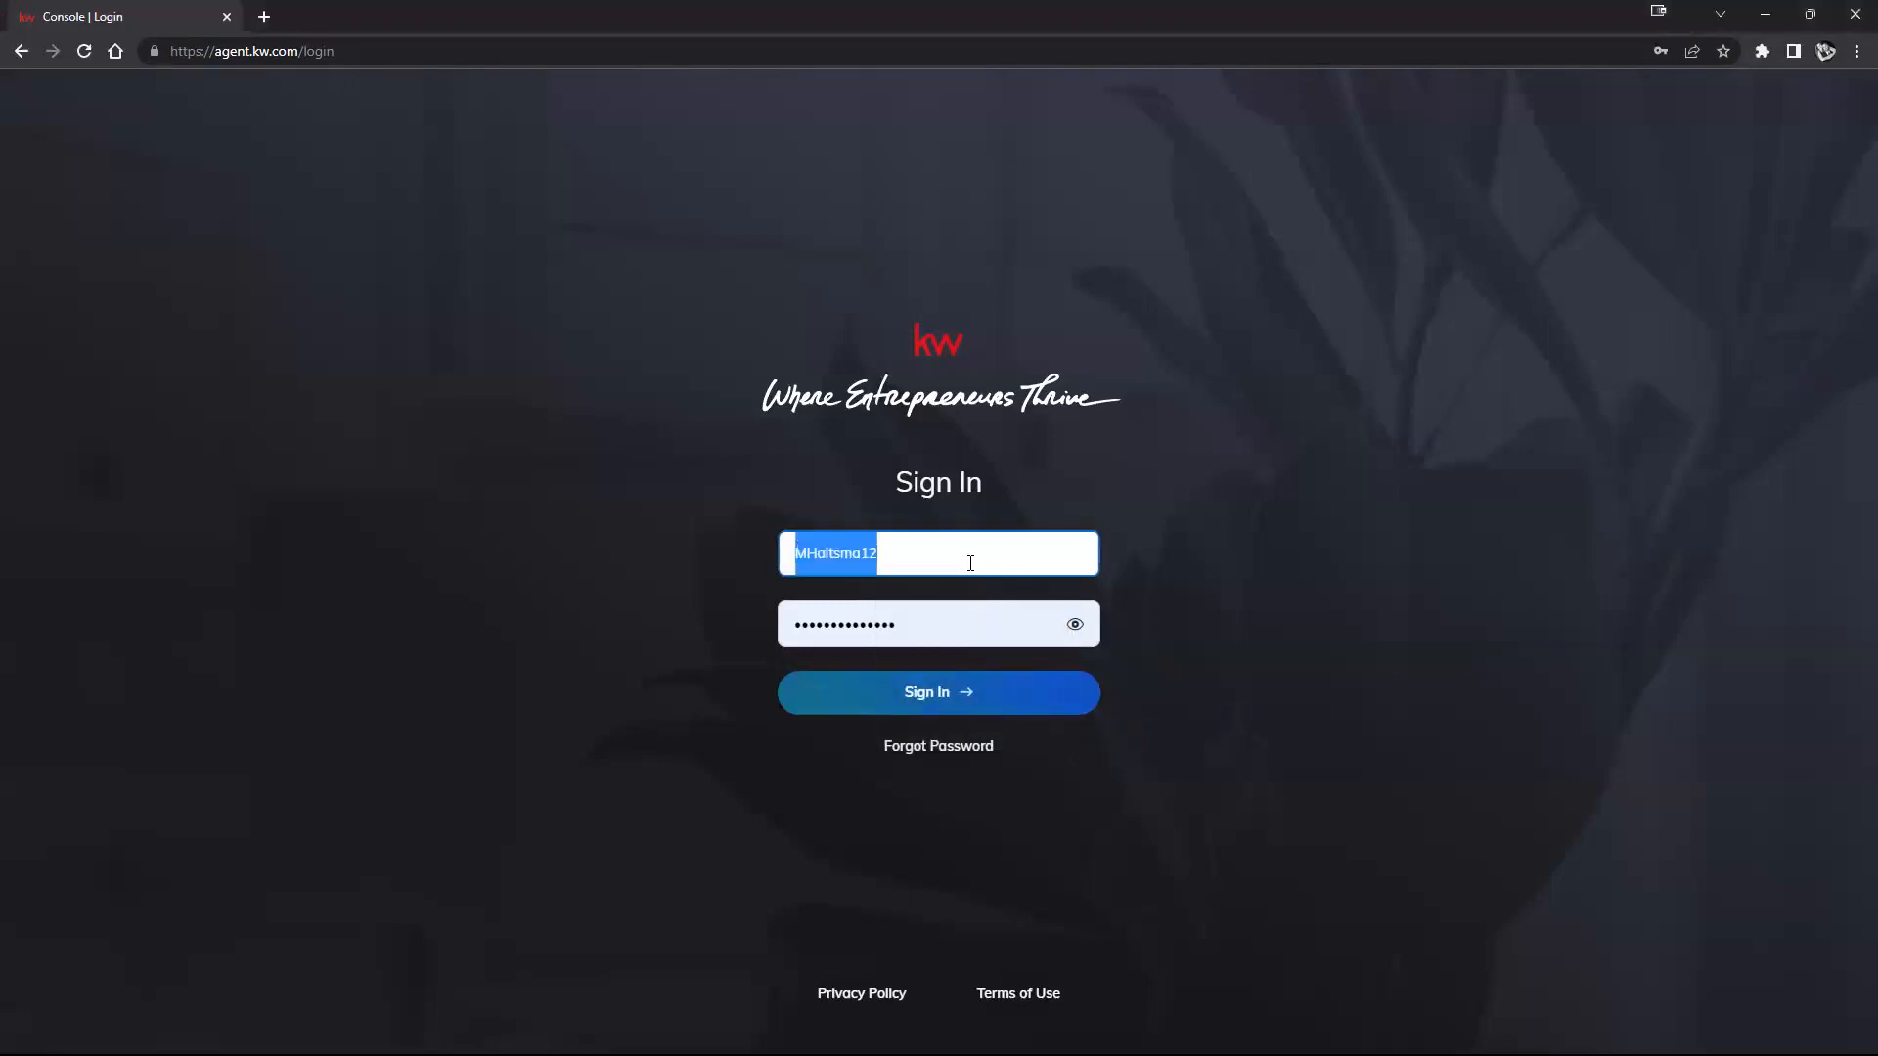
pyautogui.press('BackSpace')
pyautogui.click(963, 661)
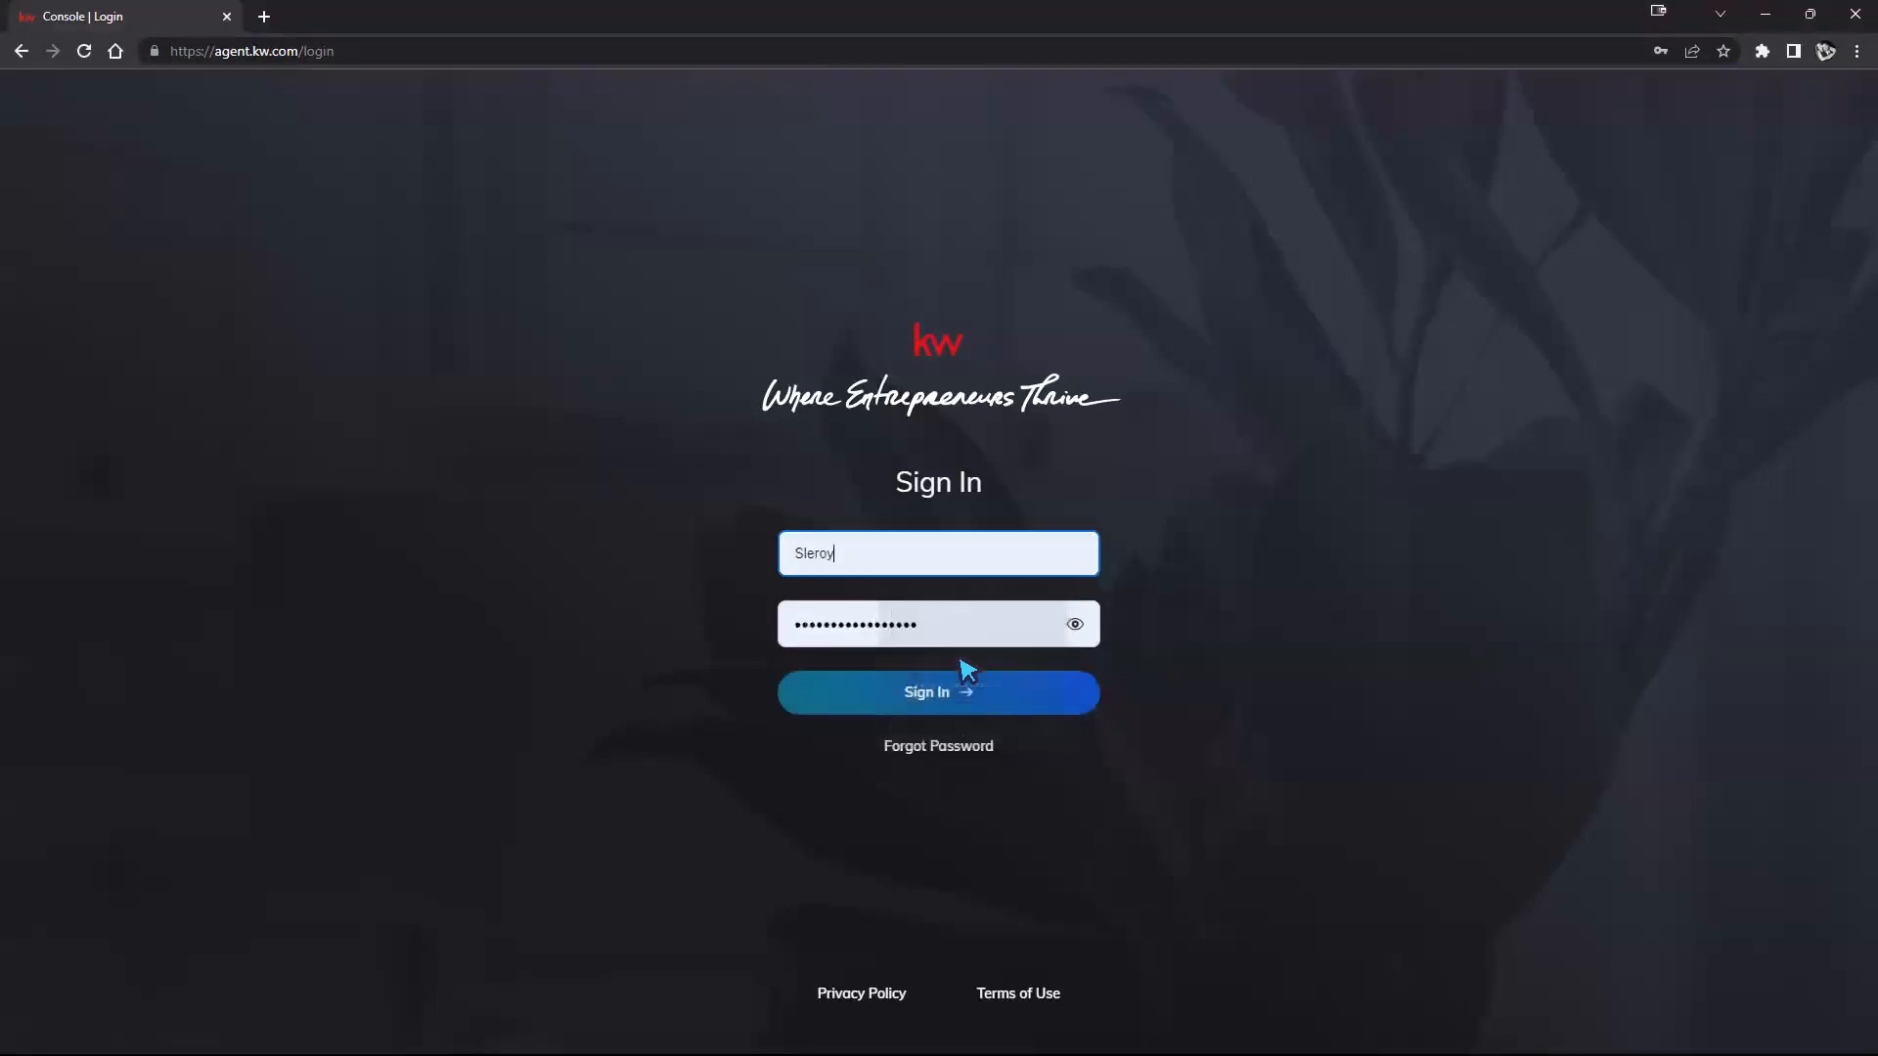
pyautogui.click(958, 680)
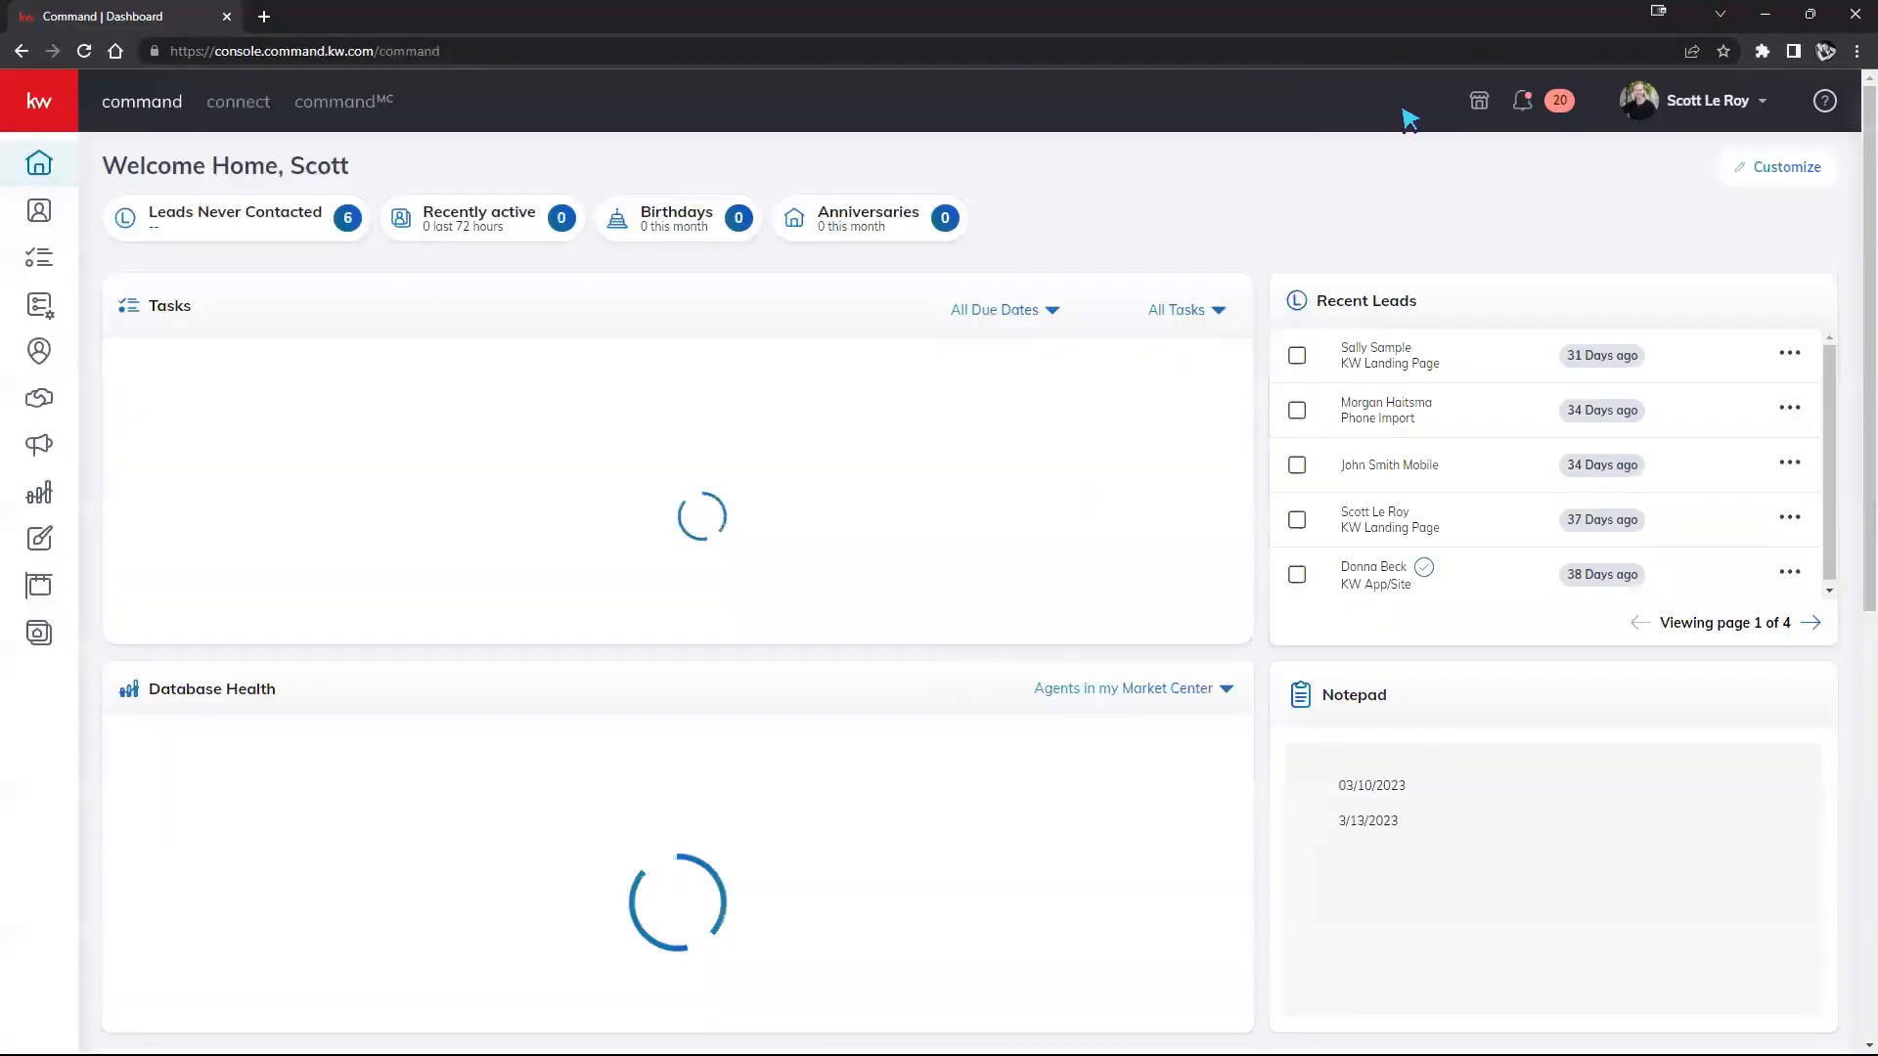
# Step: Zoom the dashboard in two levels, then show the profile account menu
pyautogui.click(1856, 51)
pyautogui.click(1797, 237)
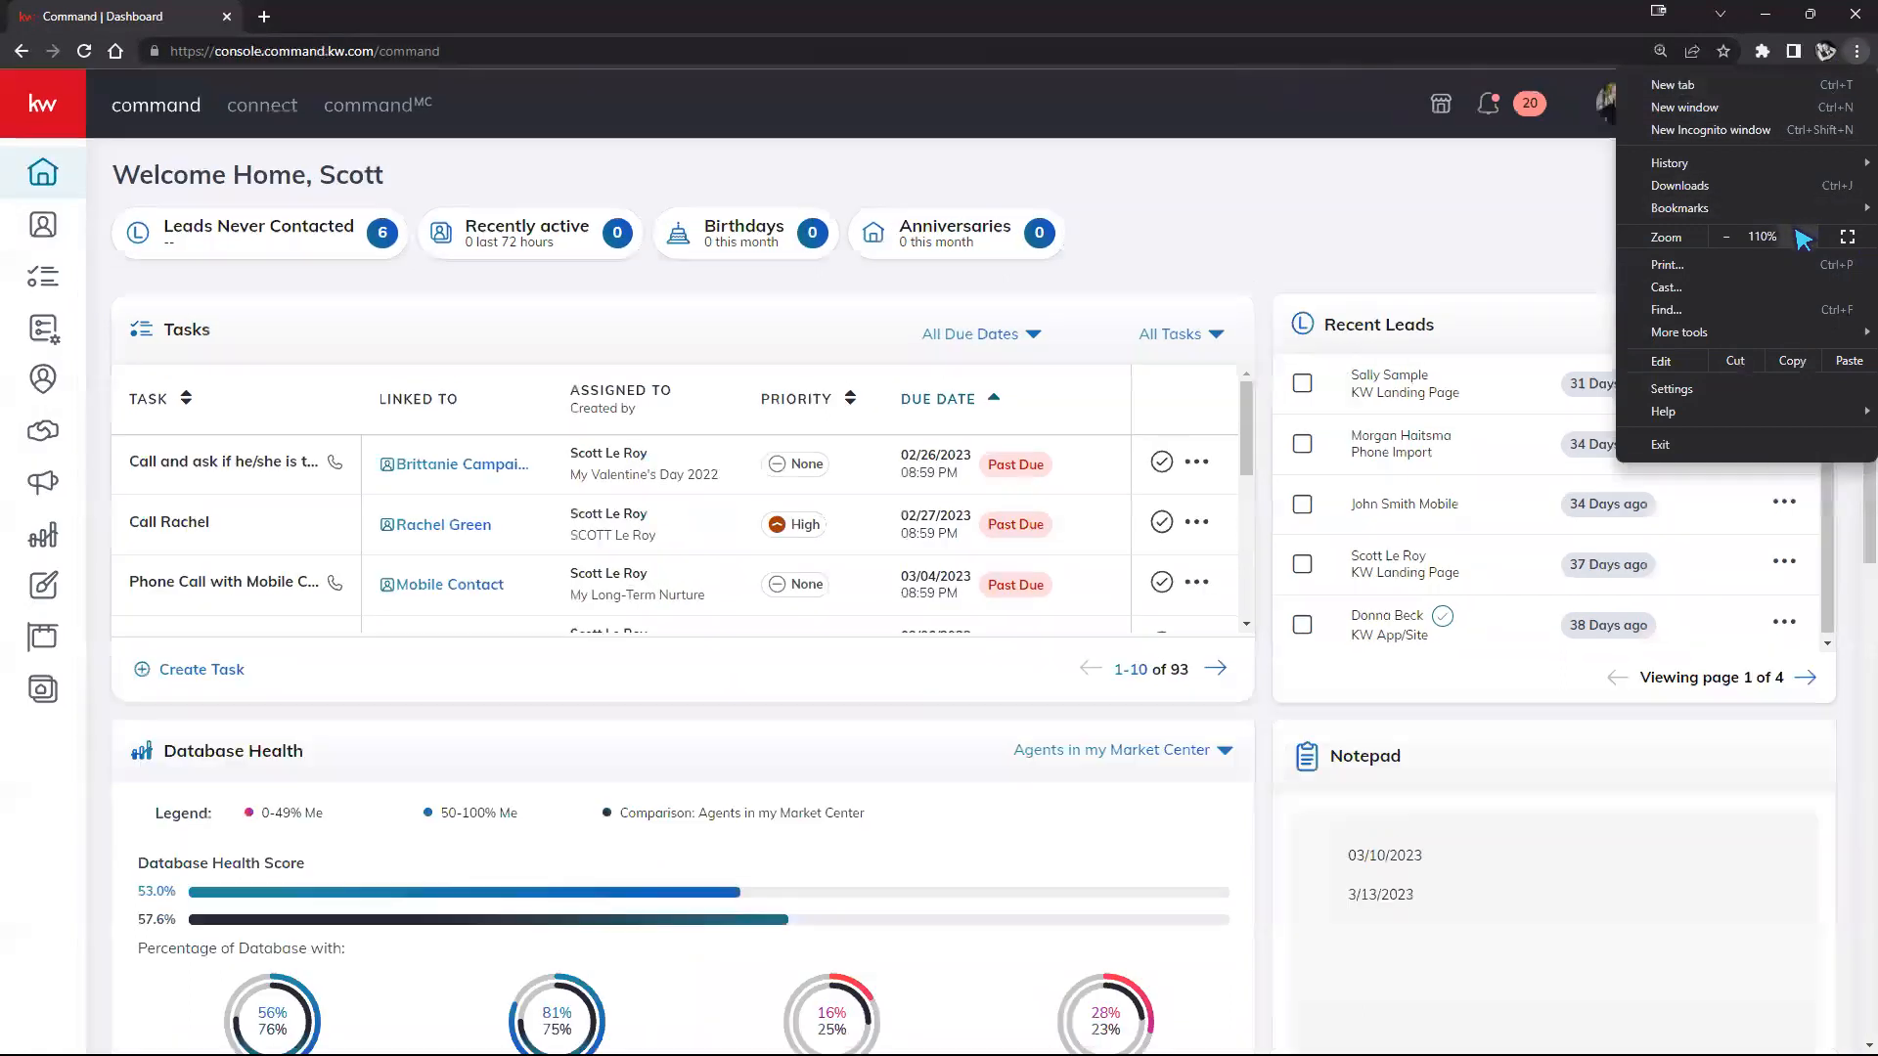
pyautogui.click(1798, 237)
pyautogui.click(1376, 239)
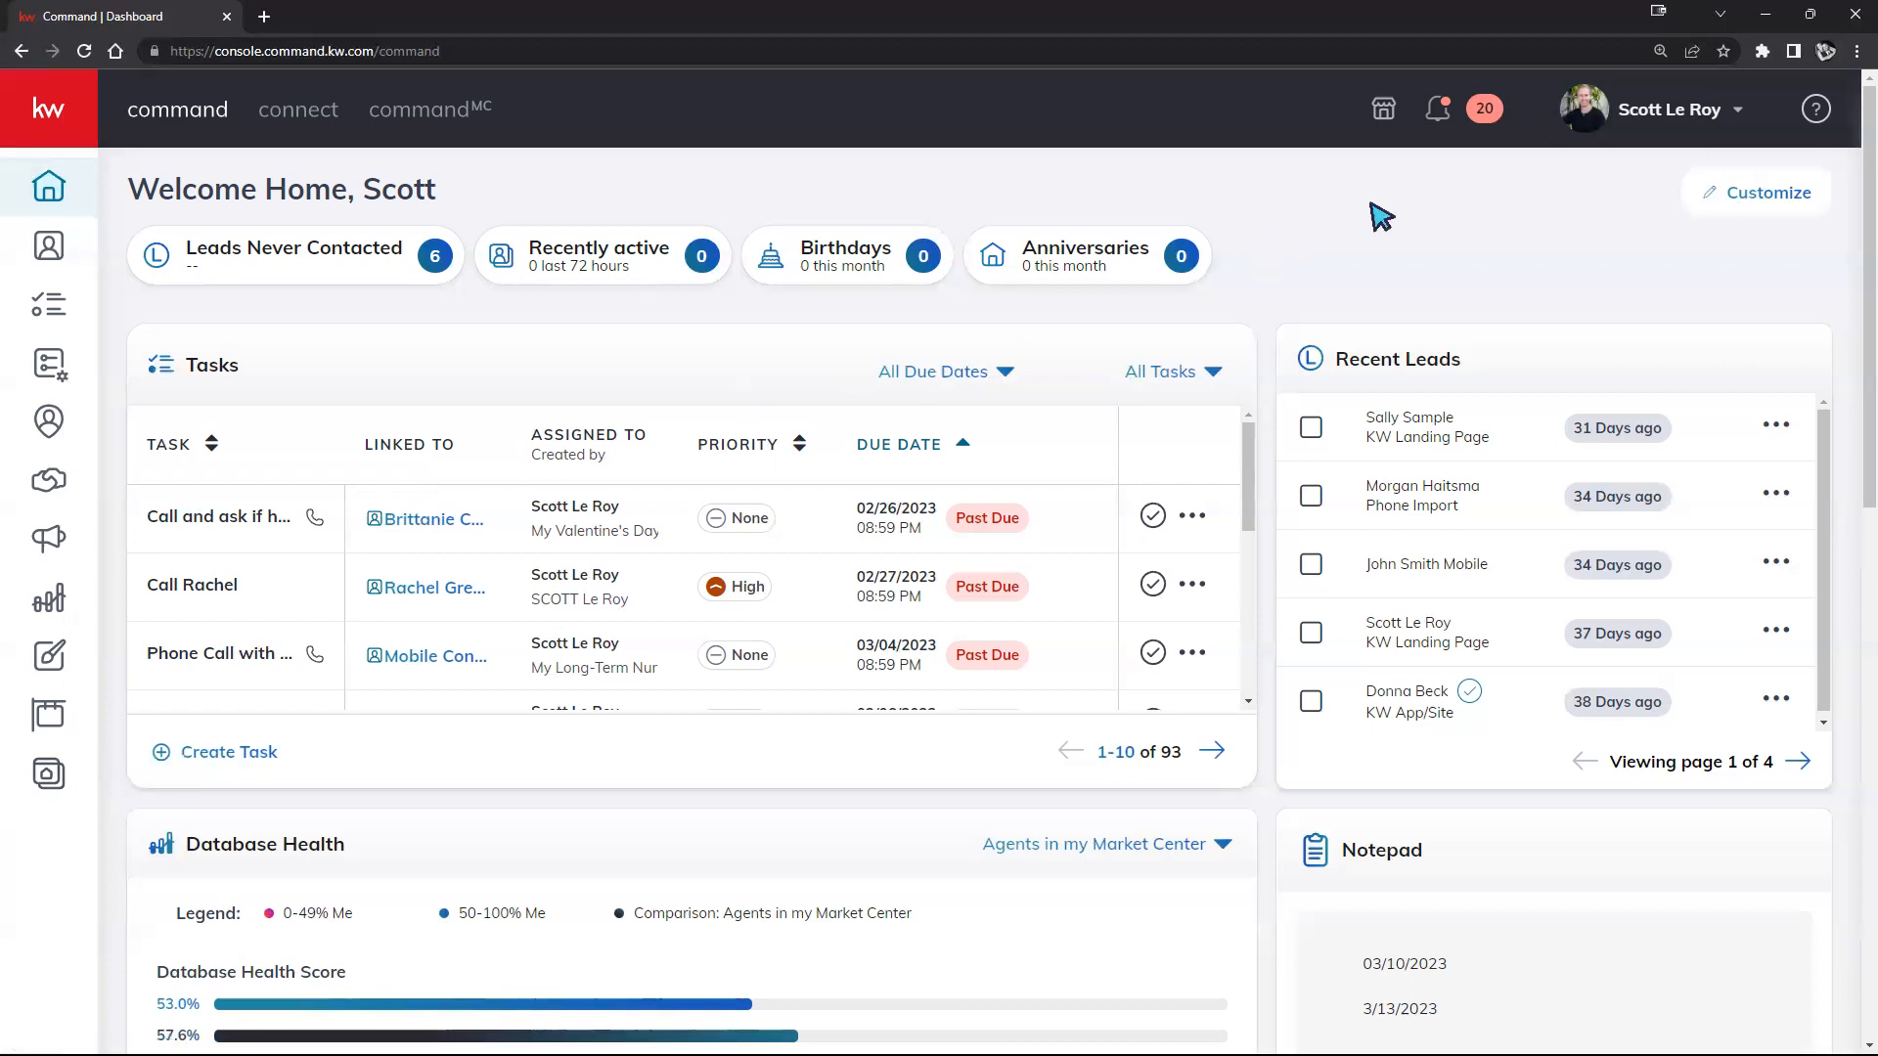
pyautogui.click(1642, 114)
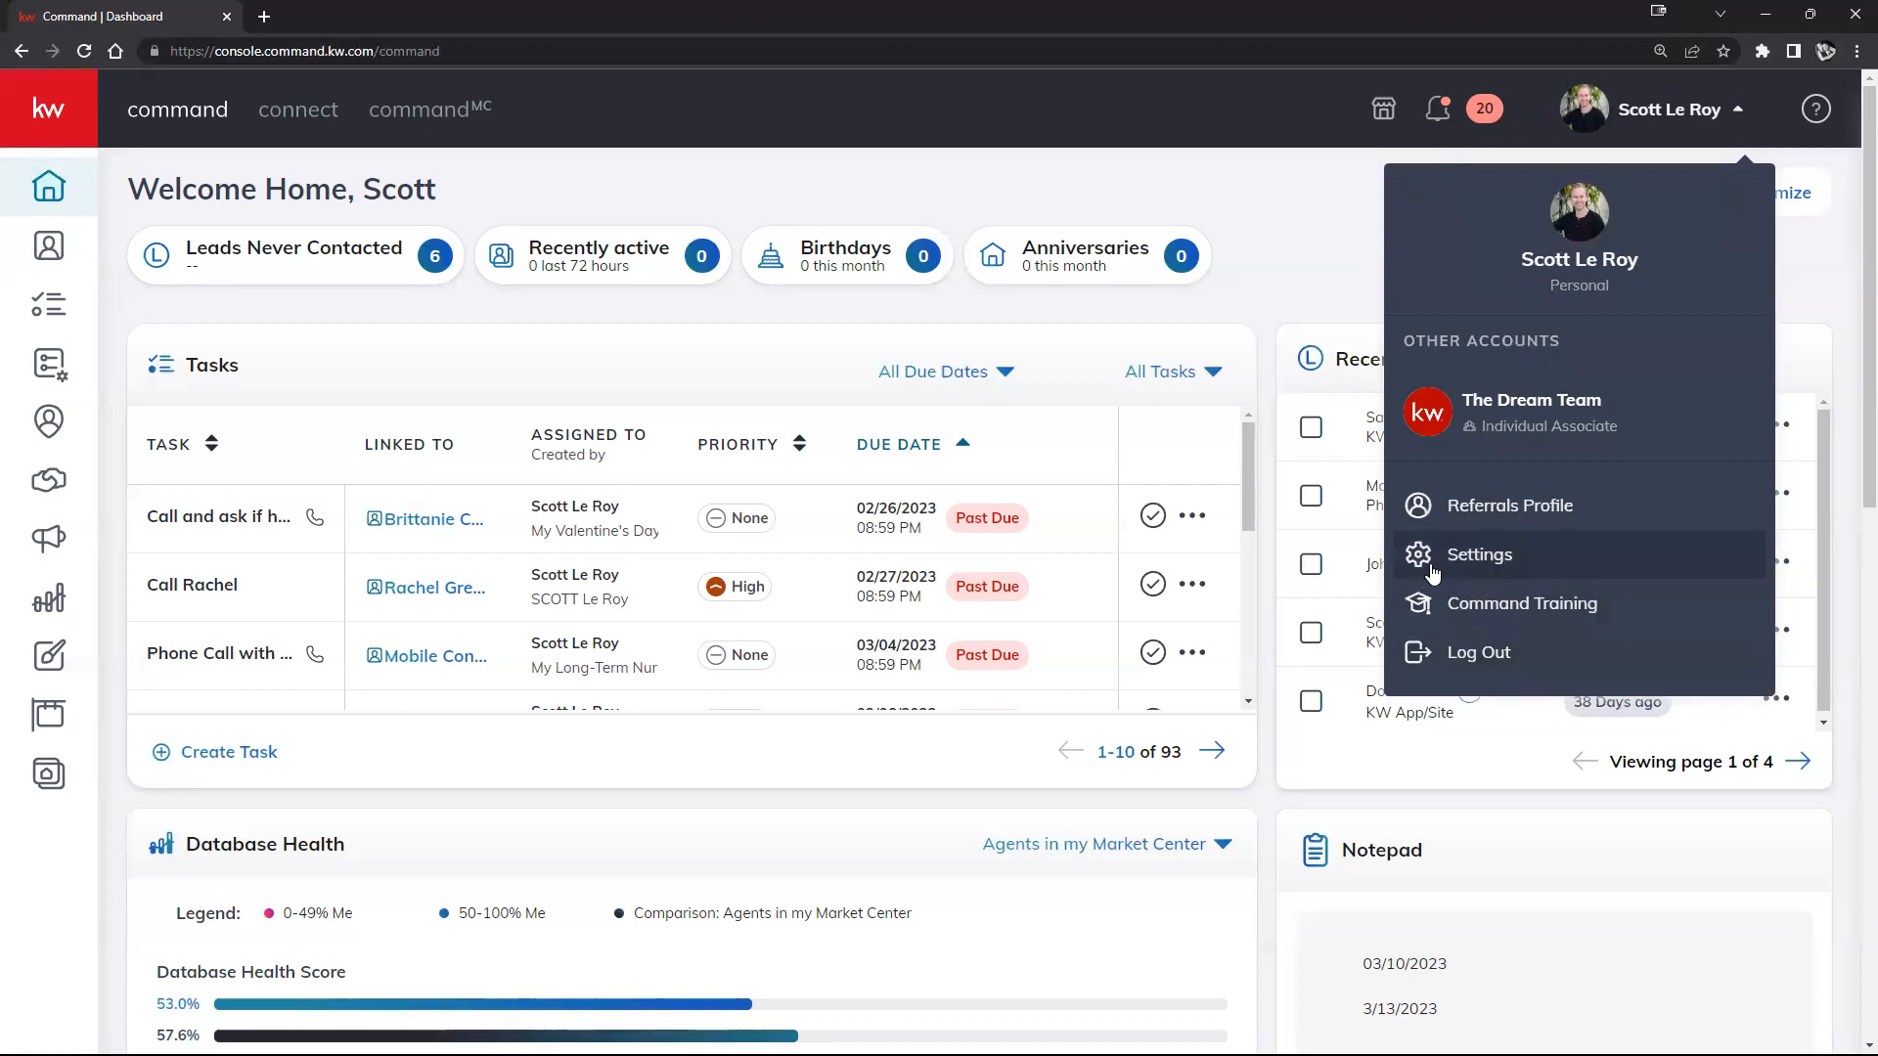
# Step: Go to Settings and review the Applications list, including DocuSign, Dotloop, Google Calendar, Gmail and Office 365
pyautogui.click(1464, 557)
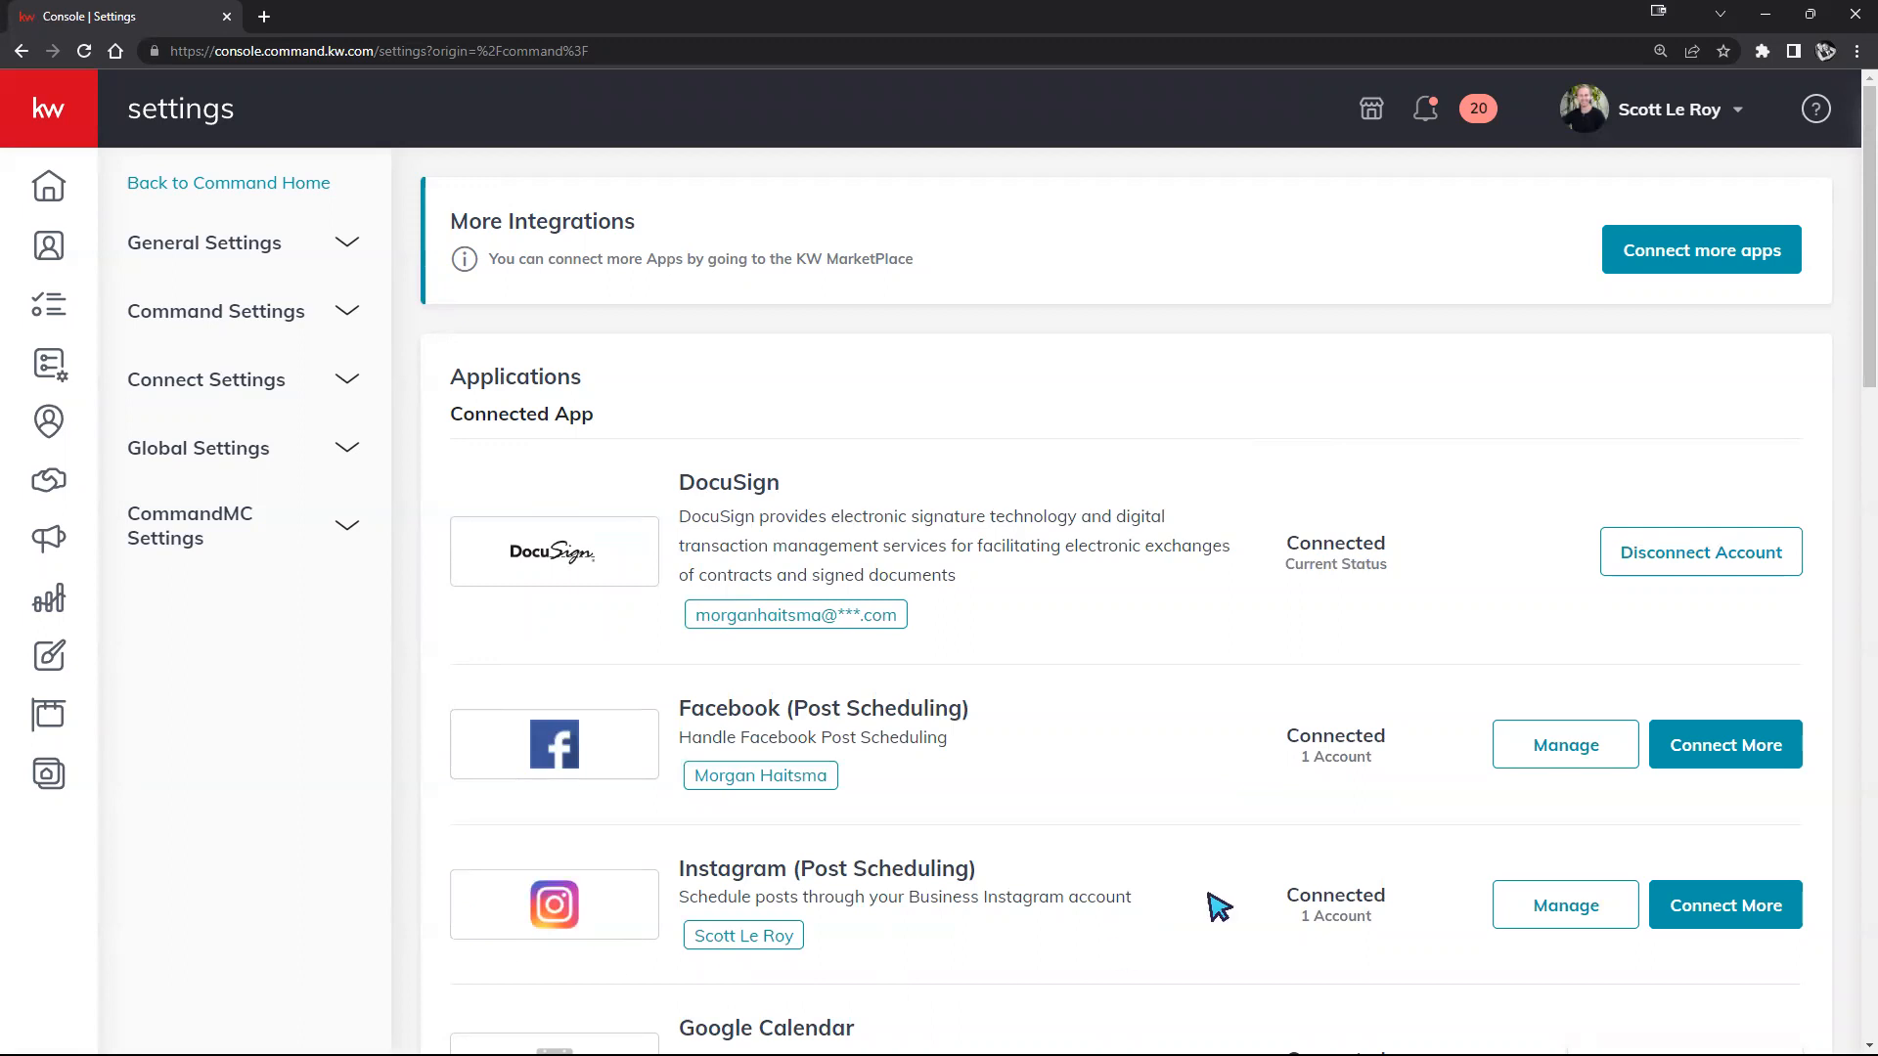
pyautogui.scroll(-1, 1313, 557)
pyautogui.scroll(-8, 1314, 558)
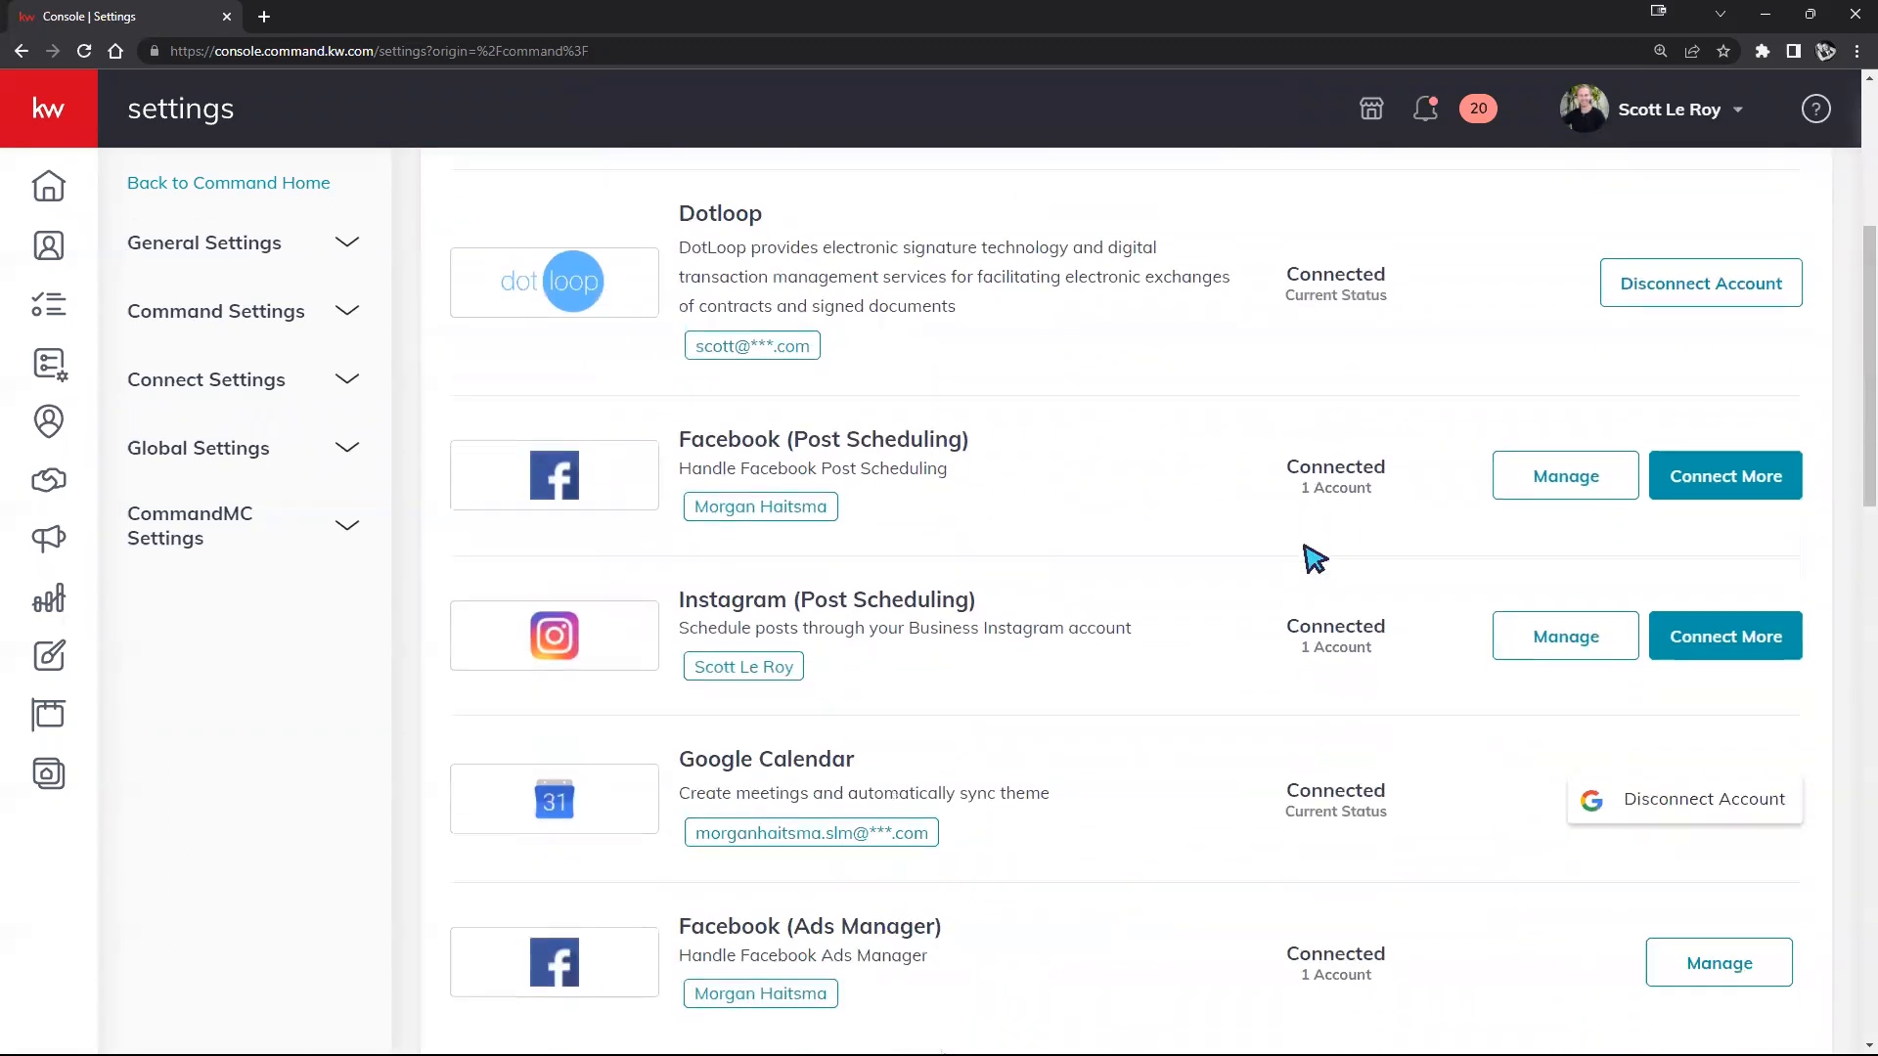
pyautogui.scroll(-7, 1314, 557)
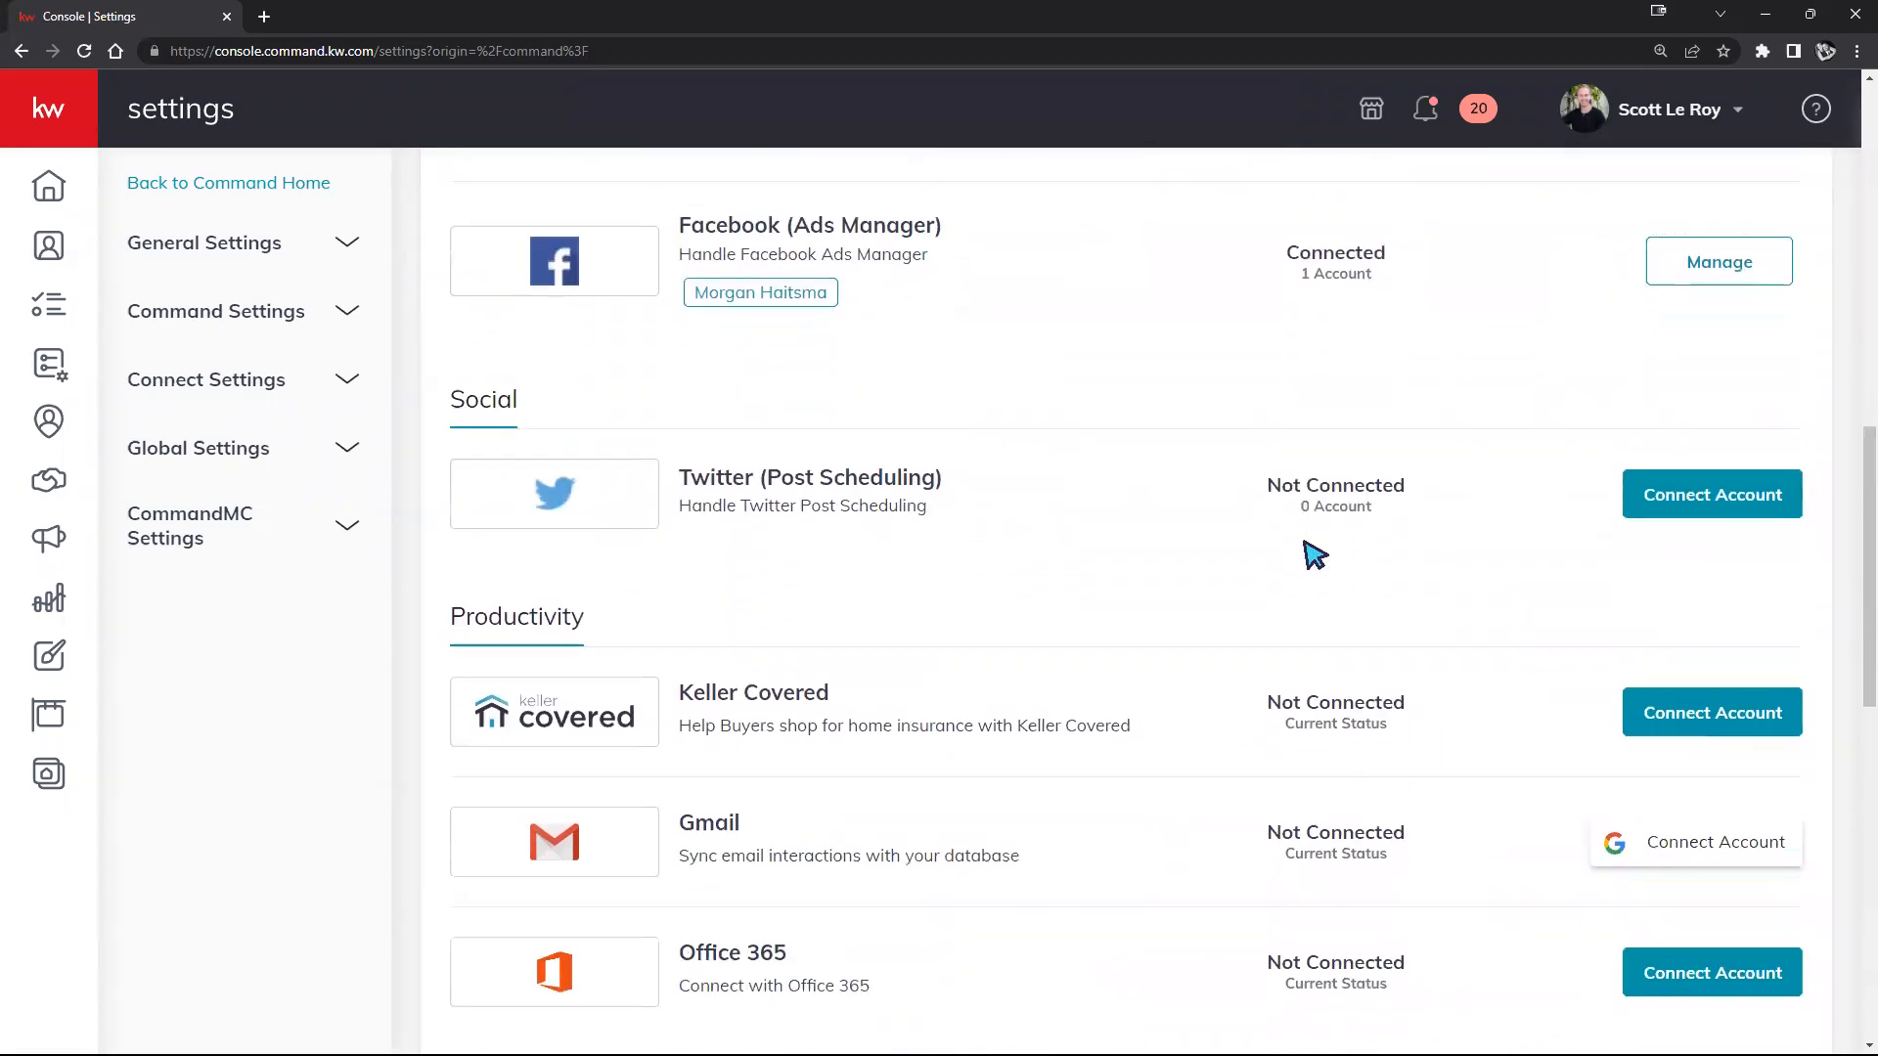
pyautogui.scroll(-5, 1313, 557)
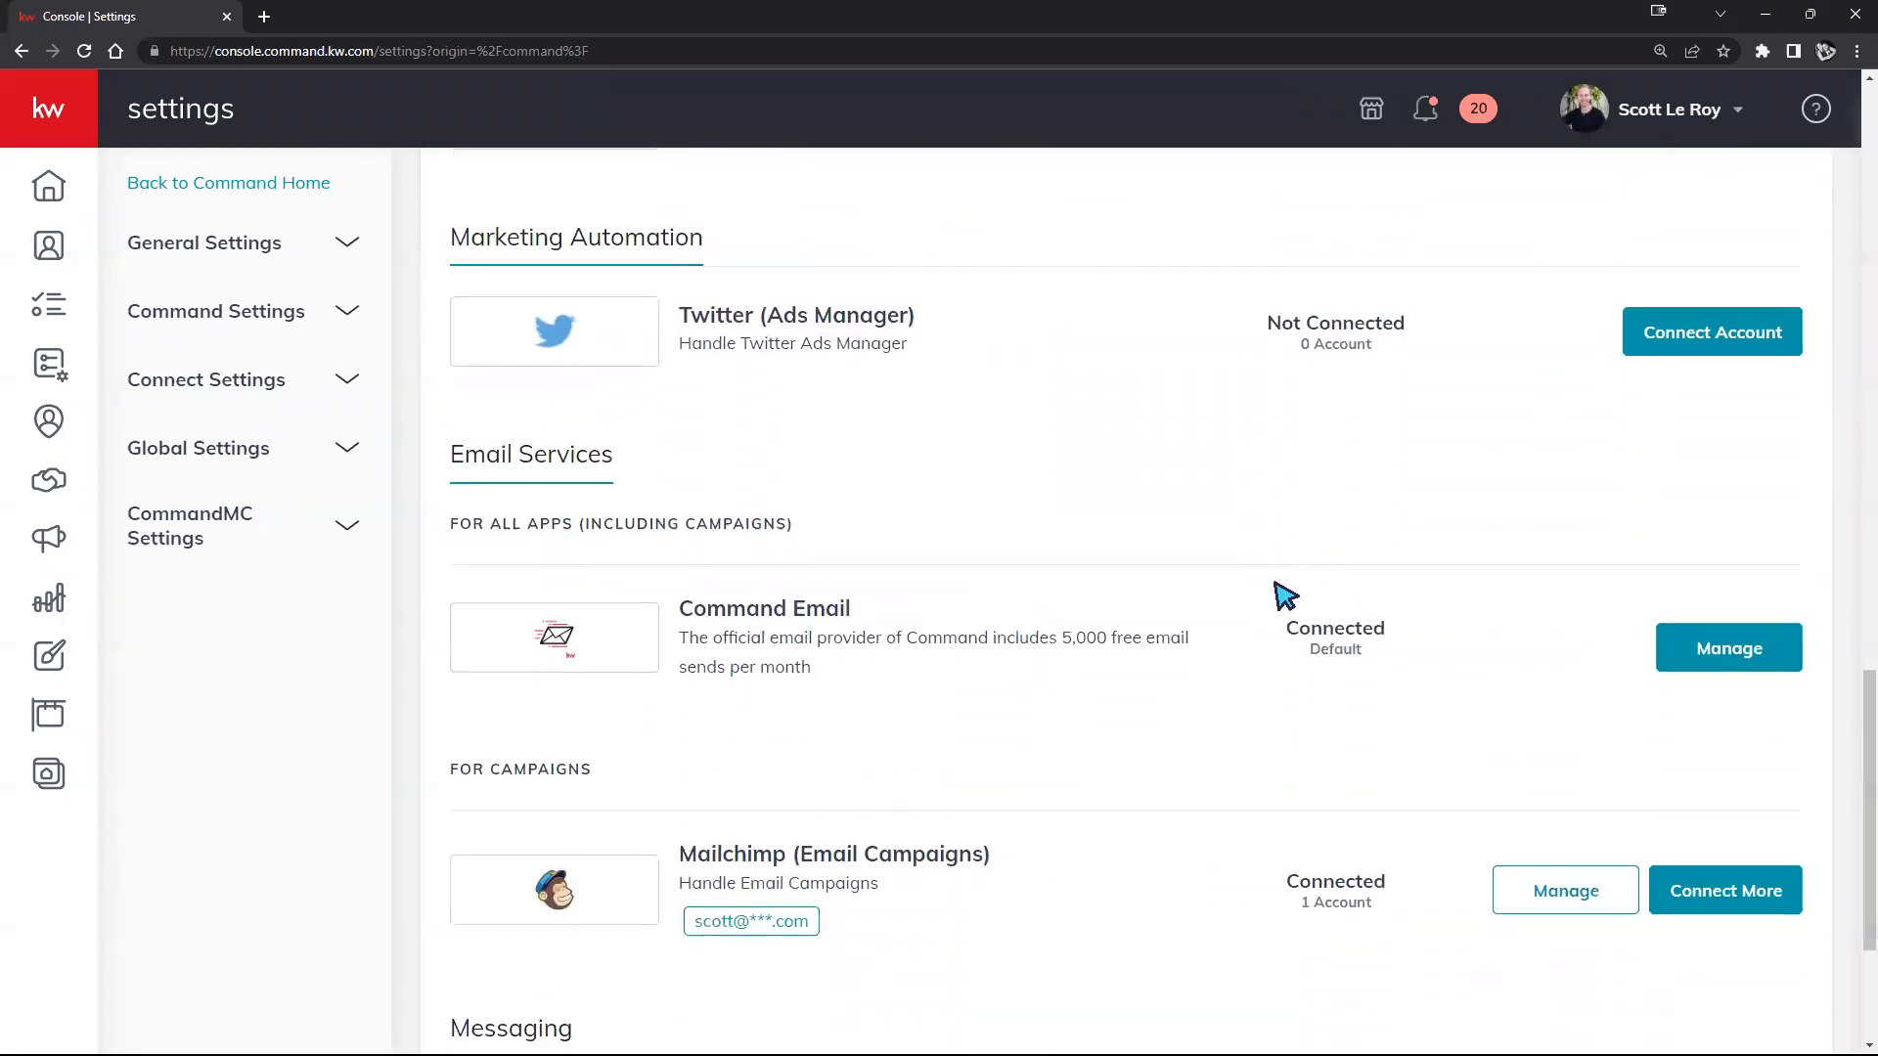
pyautogui.scroll(2, 1085, 477)
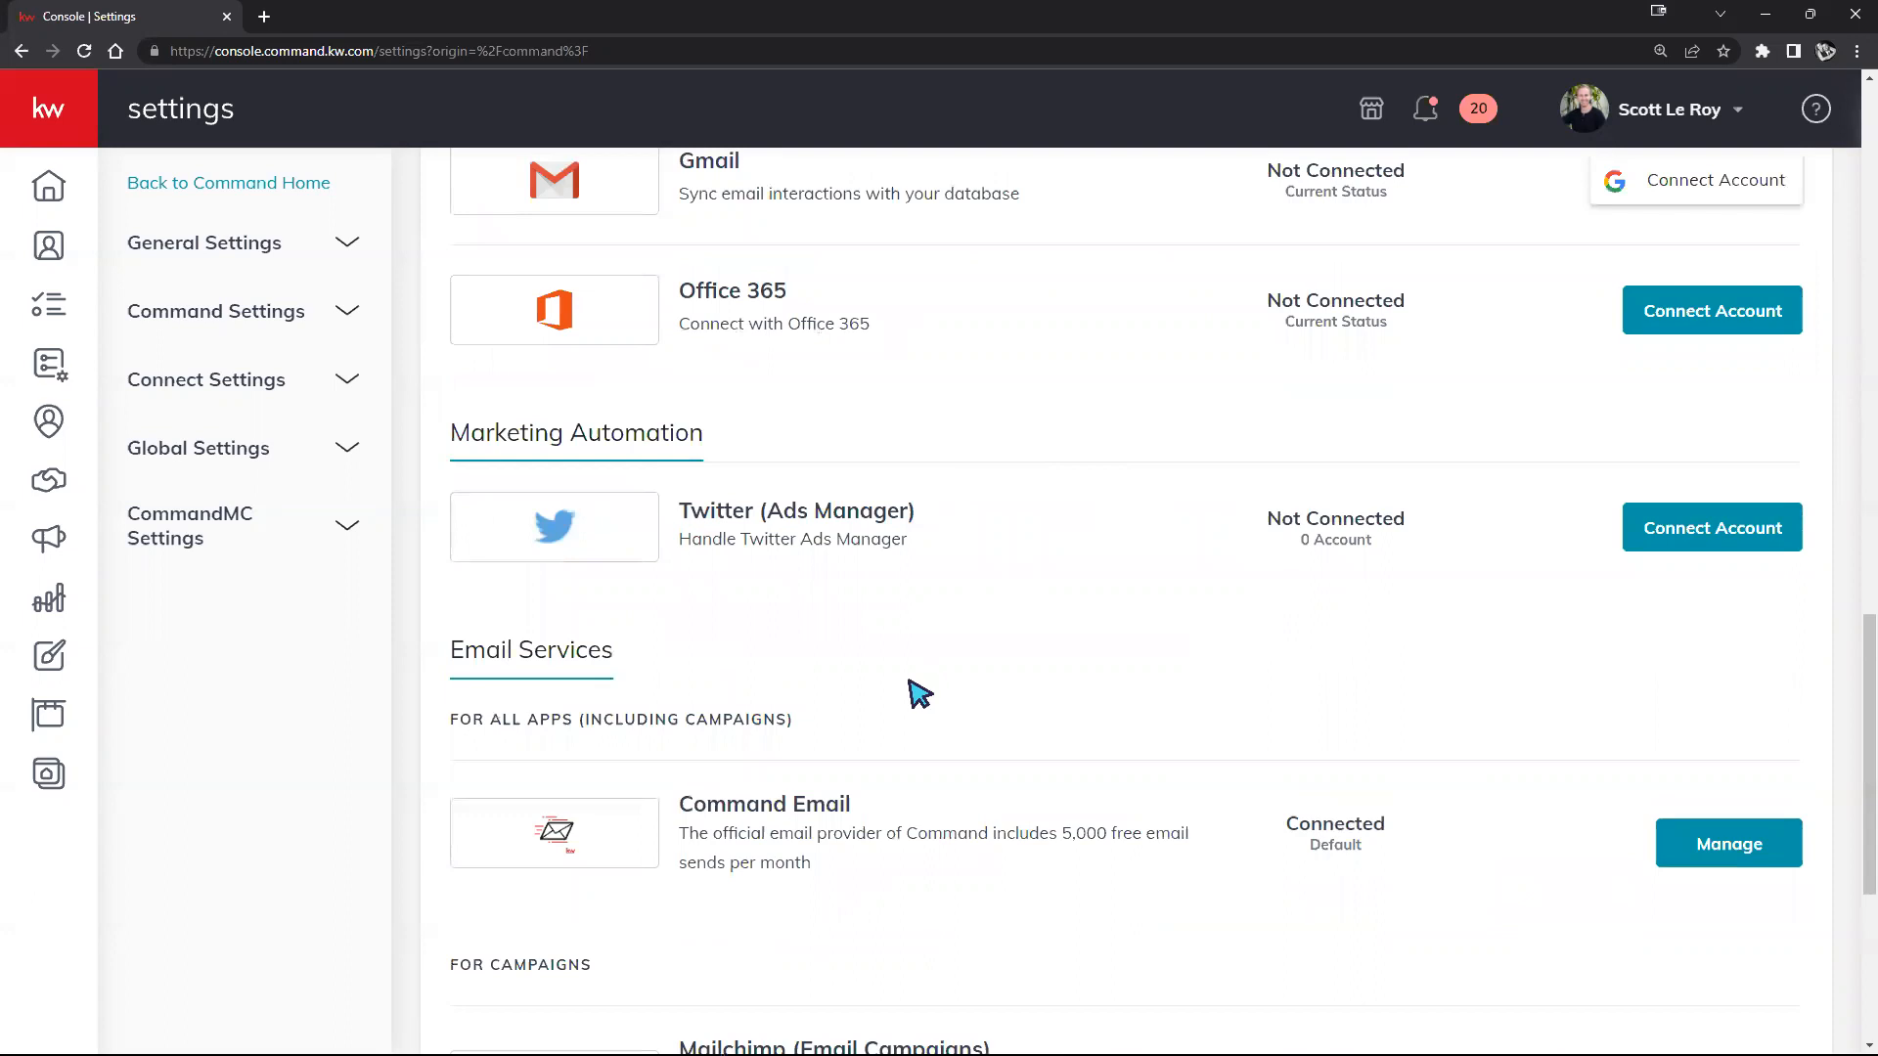
pyautogui.scroll(3, 1517, 591)
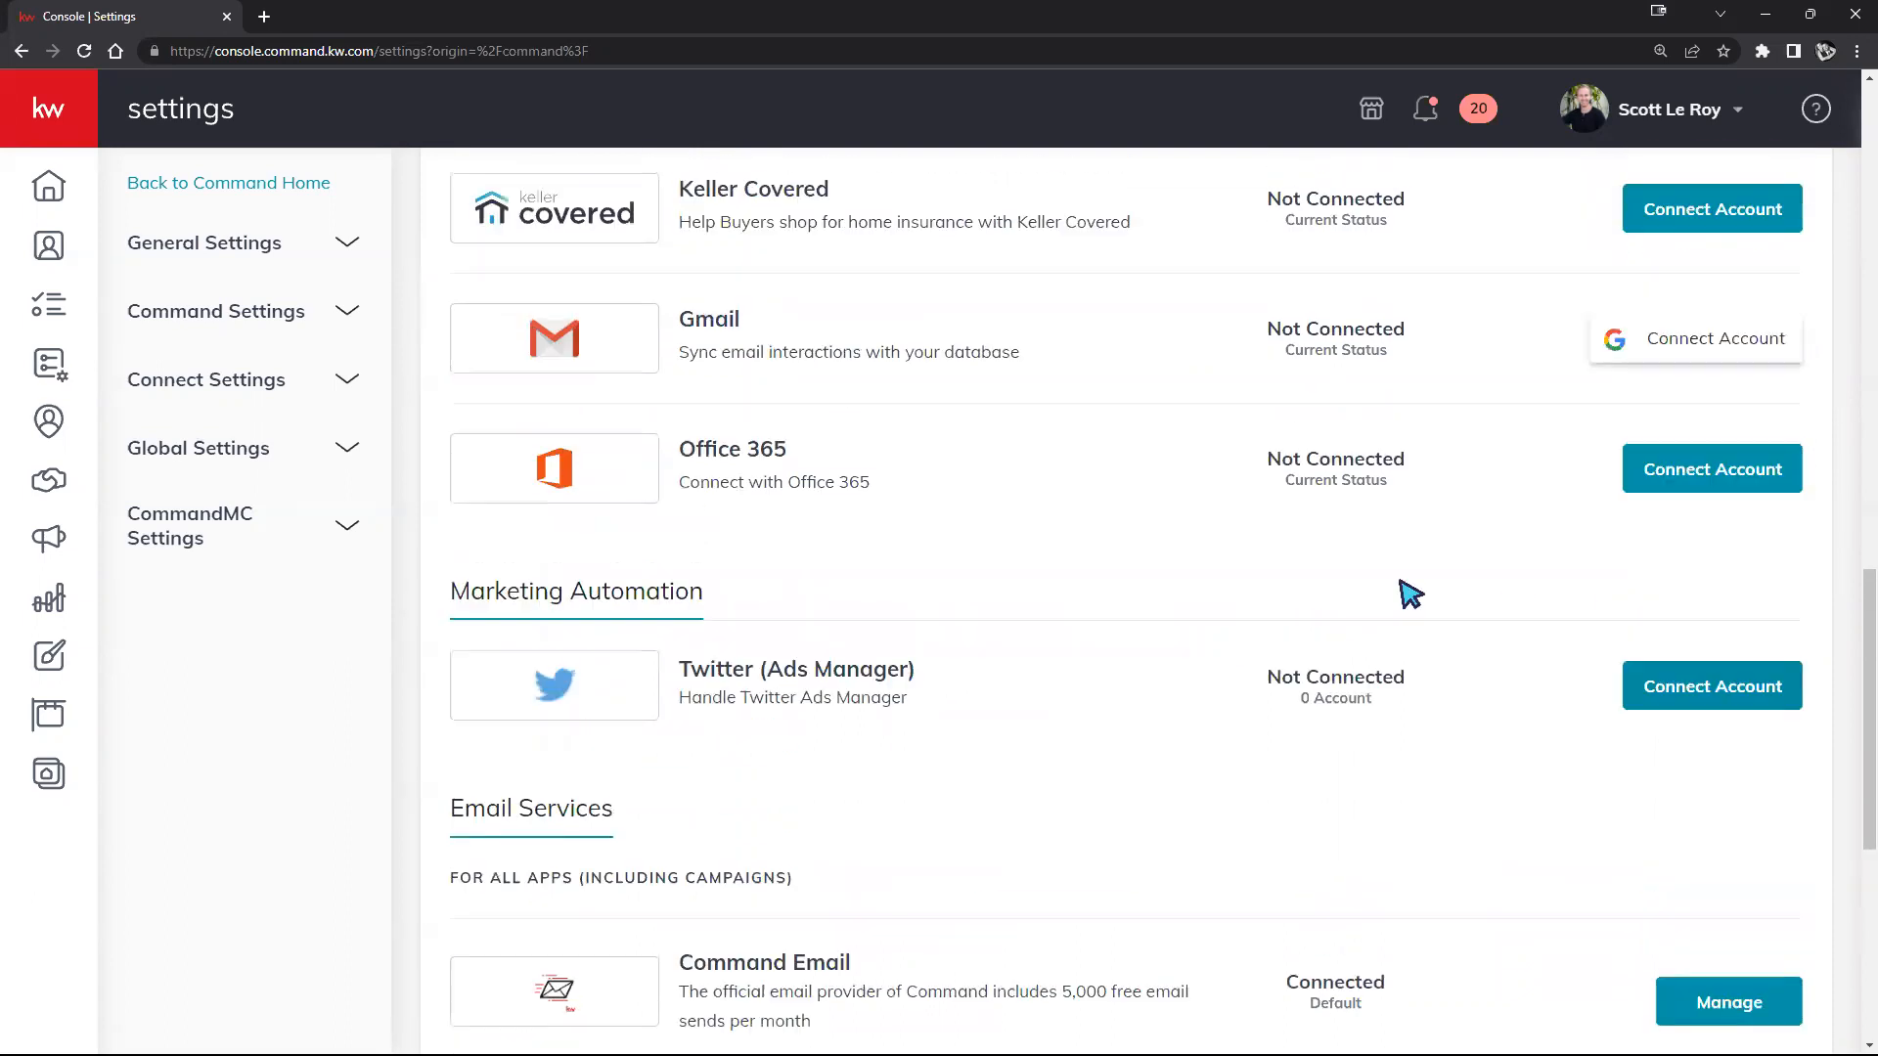
pyautogui.scroll(1, 944, 538)
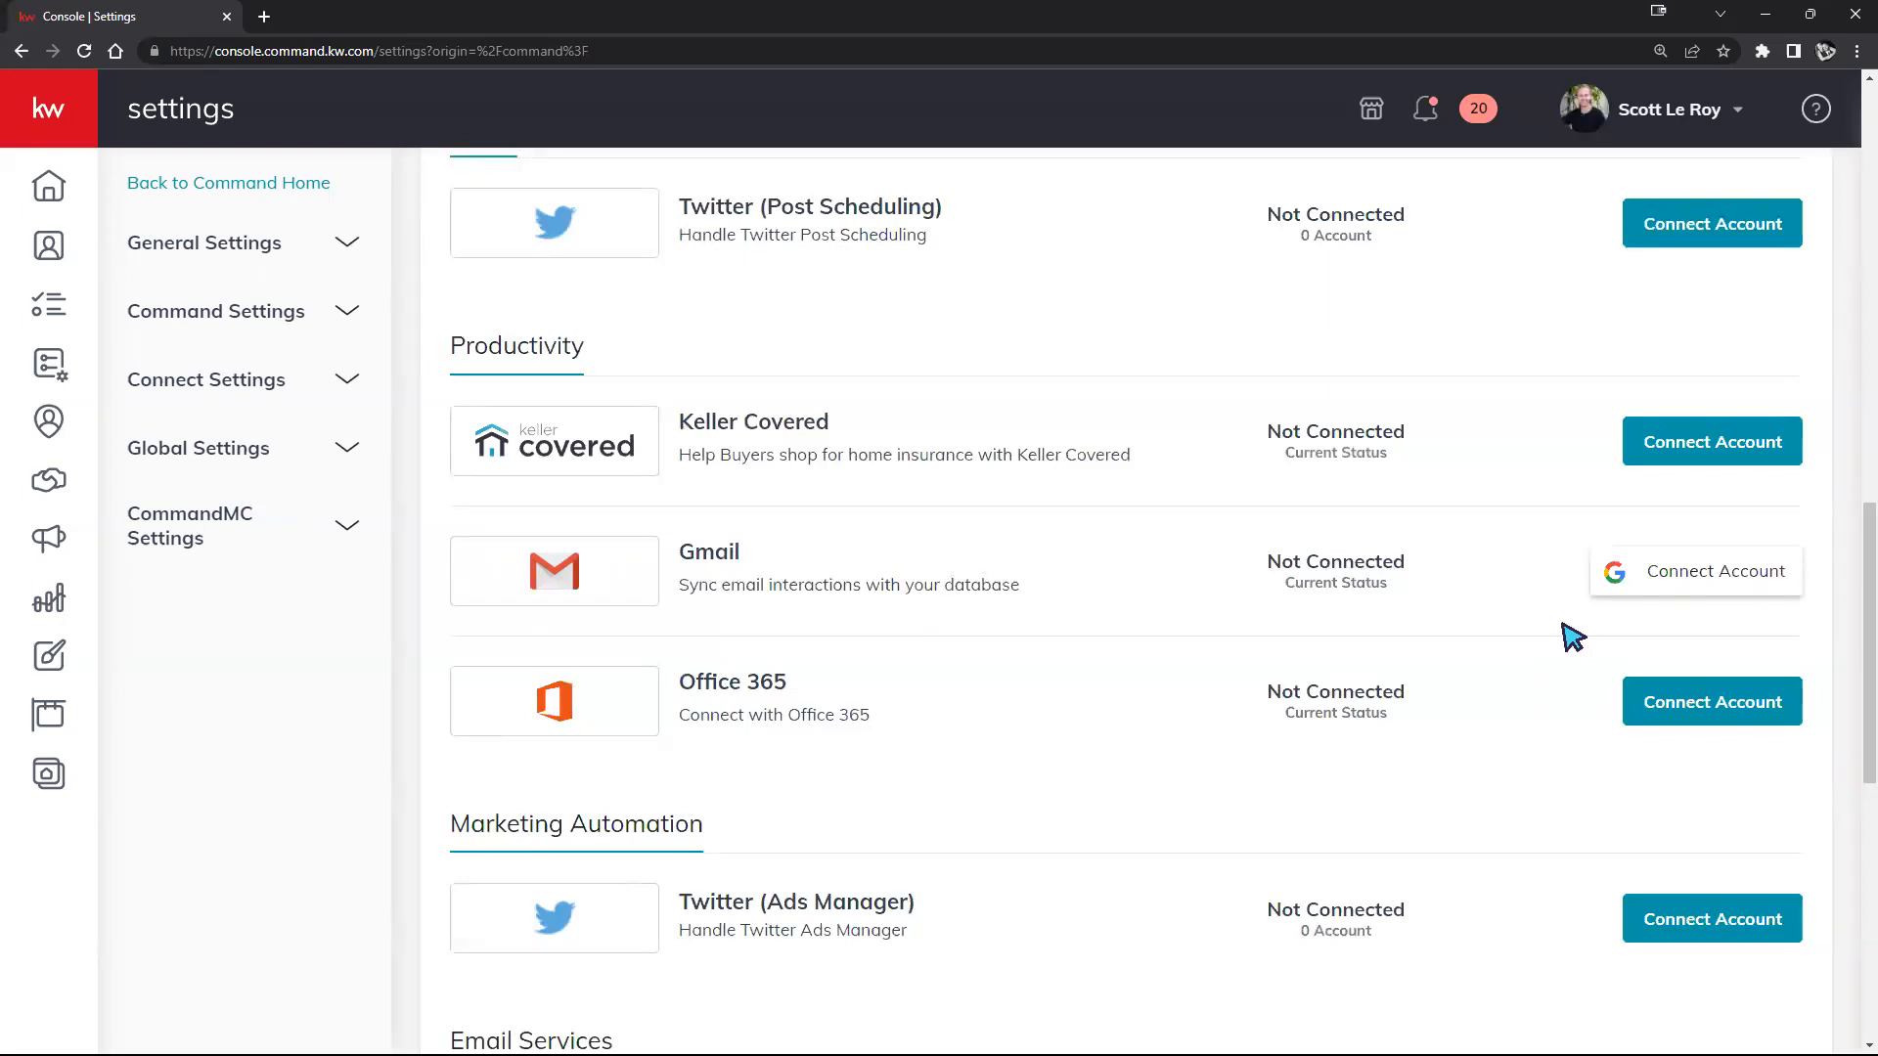
pyautogui.scroll(4, 1483, 587)
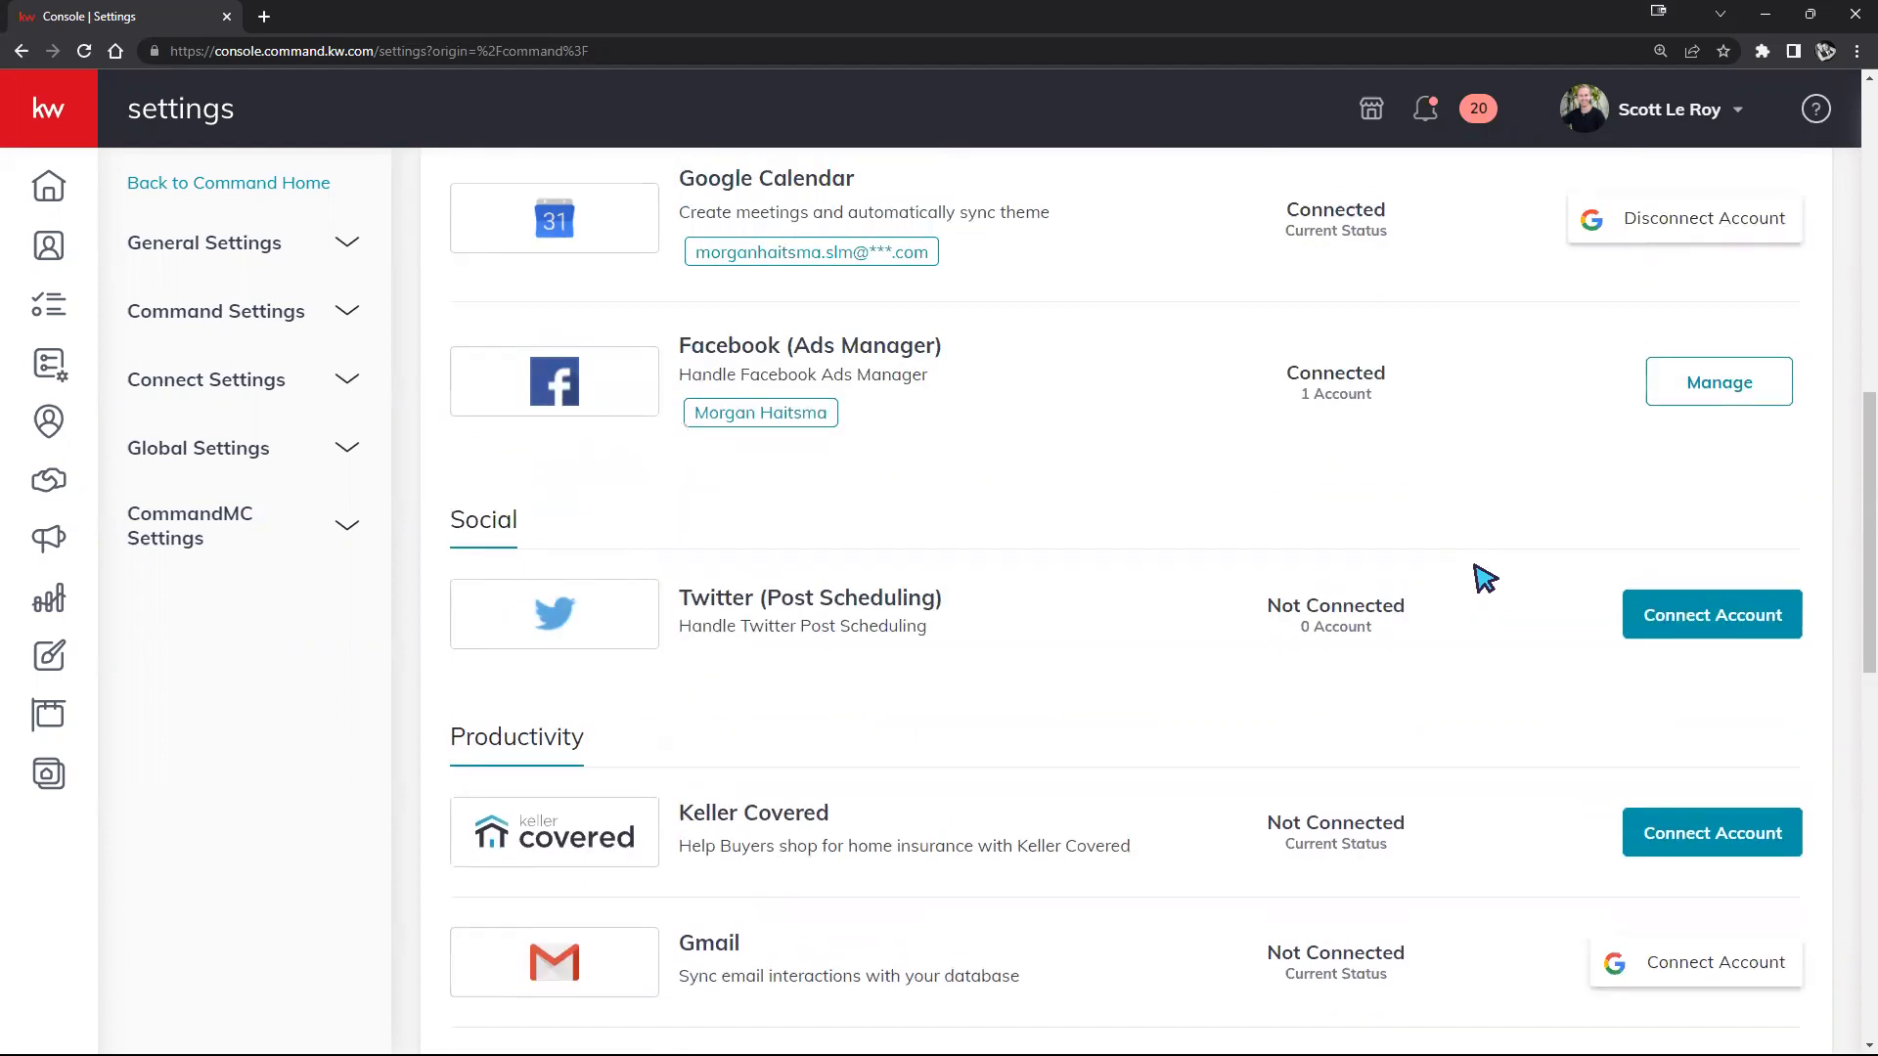
pyautogui.scroll(1, 1476, 578)
pyautogui.scroll(2, 1404, 607)
pyautogui.scroll(5, 1336, 645)
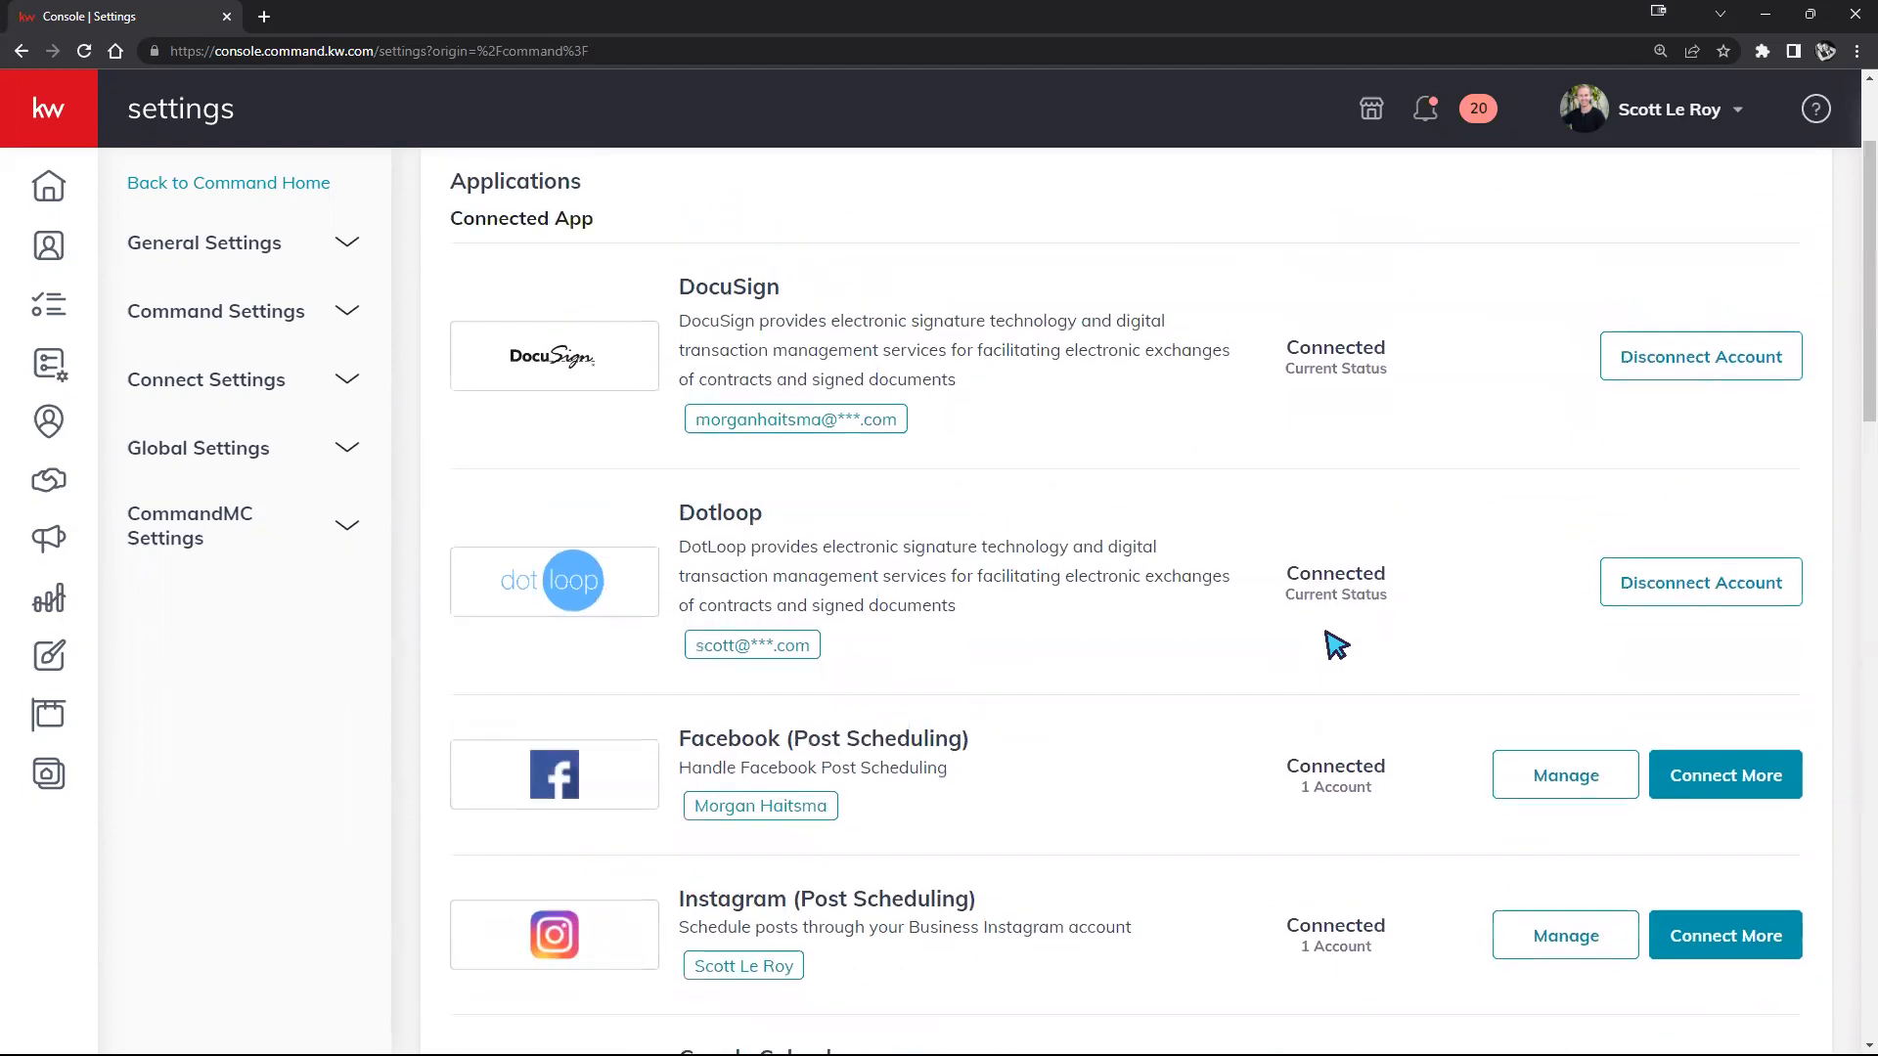
pyautogui.scroll(1, 1334, 647)
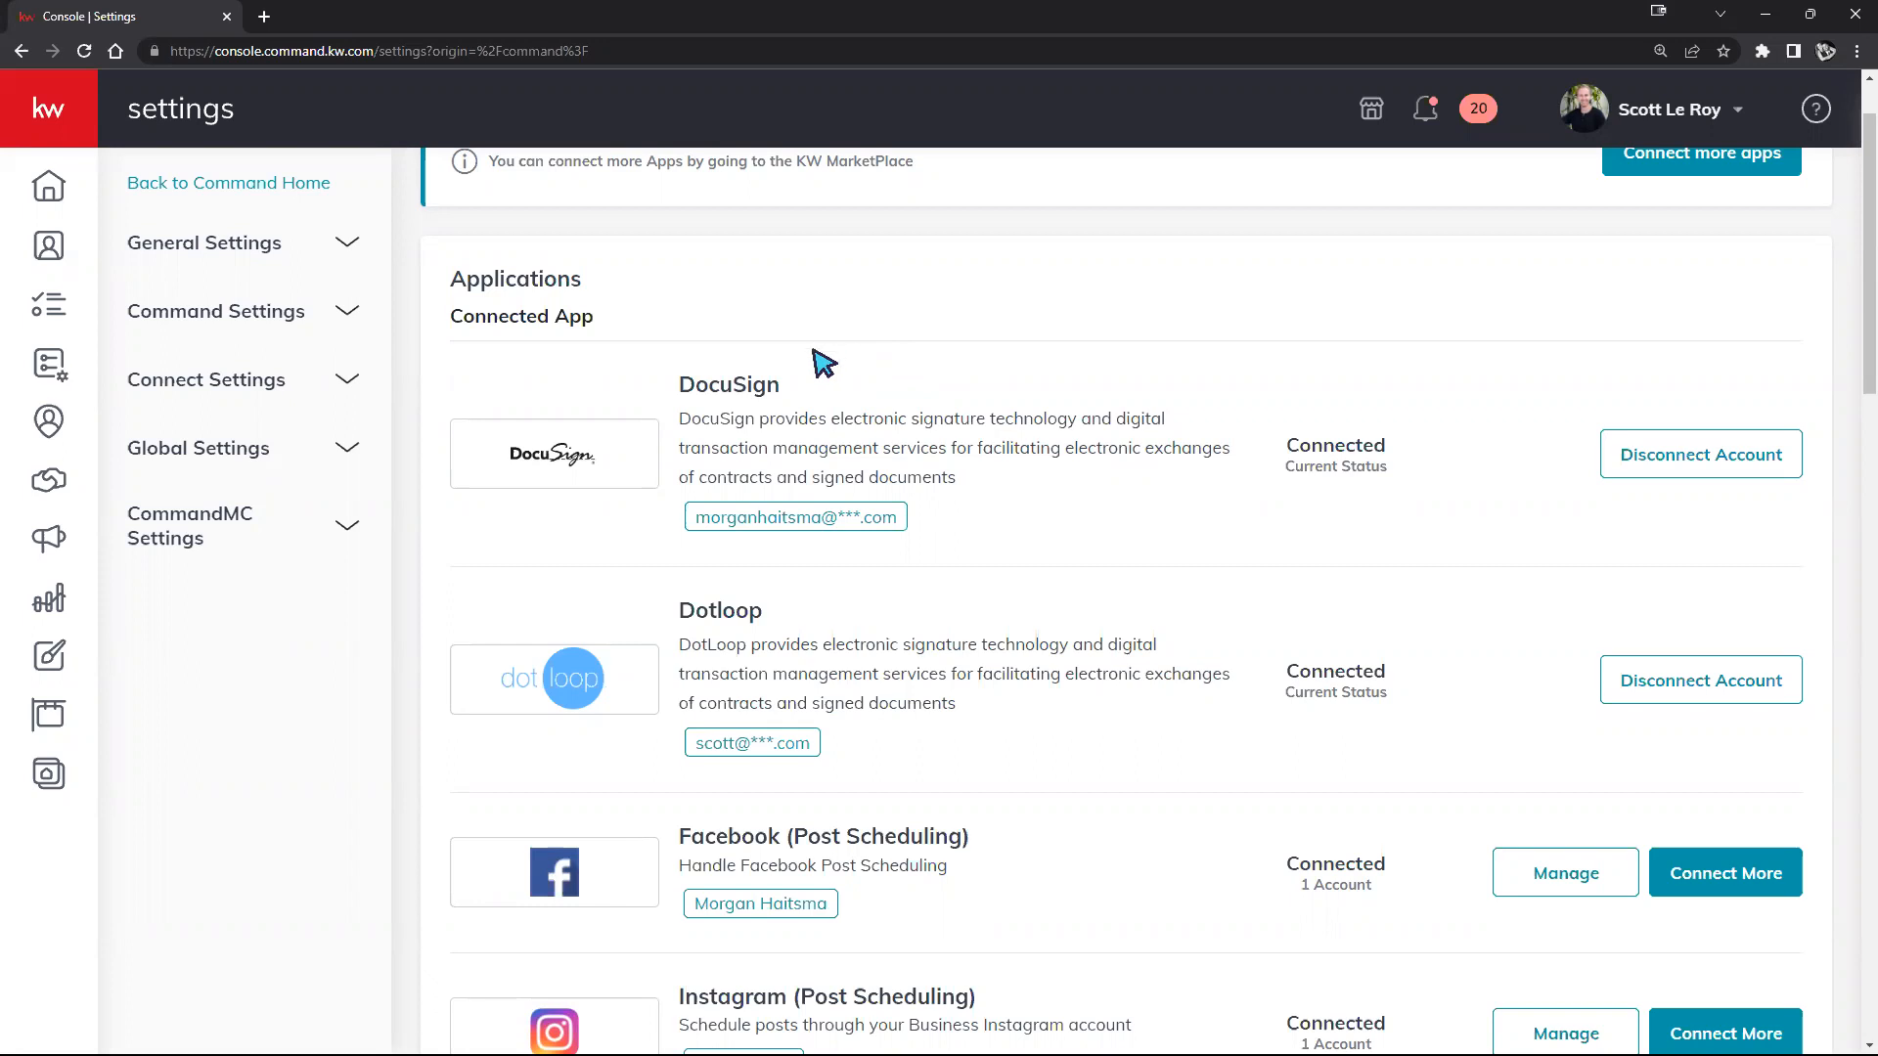
# Step: Disconnect DocuSign with confirmation, then highlight its Not Connected entry under Digital Signature & Transactions
pyautogui.click(1663, 476)
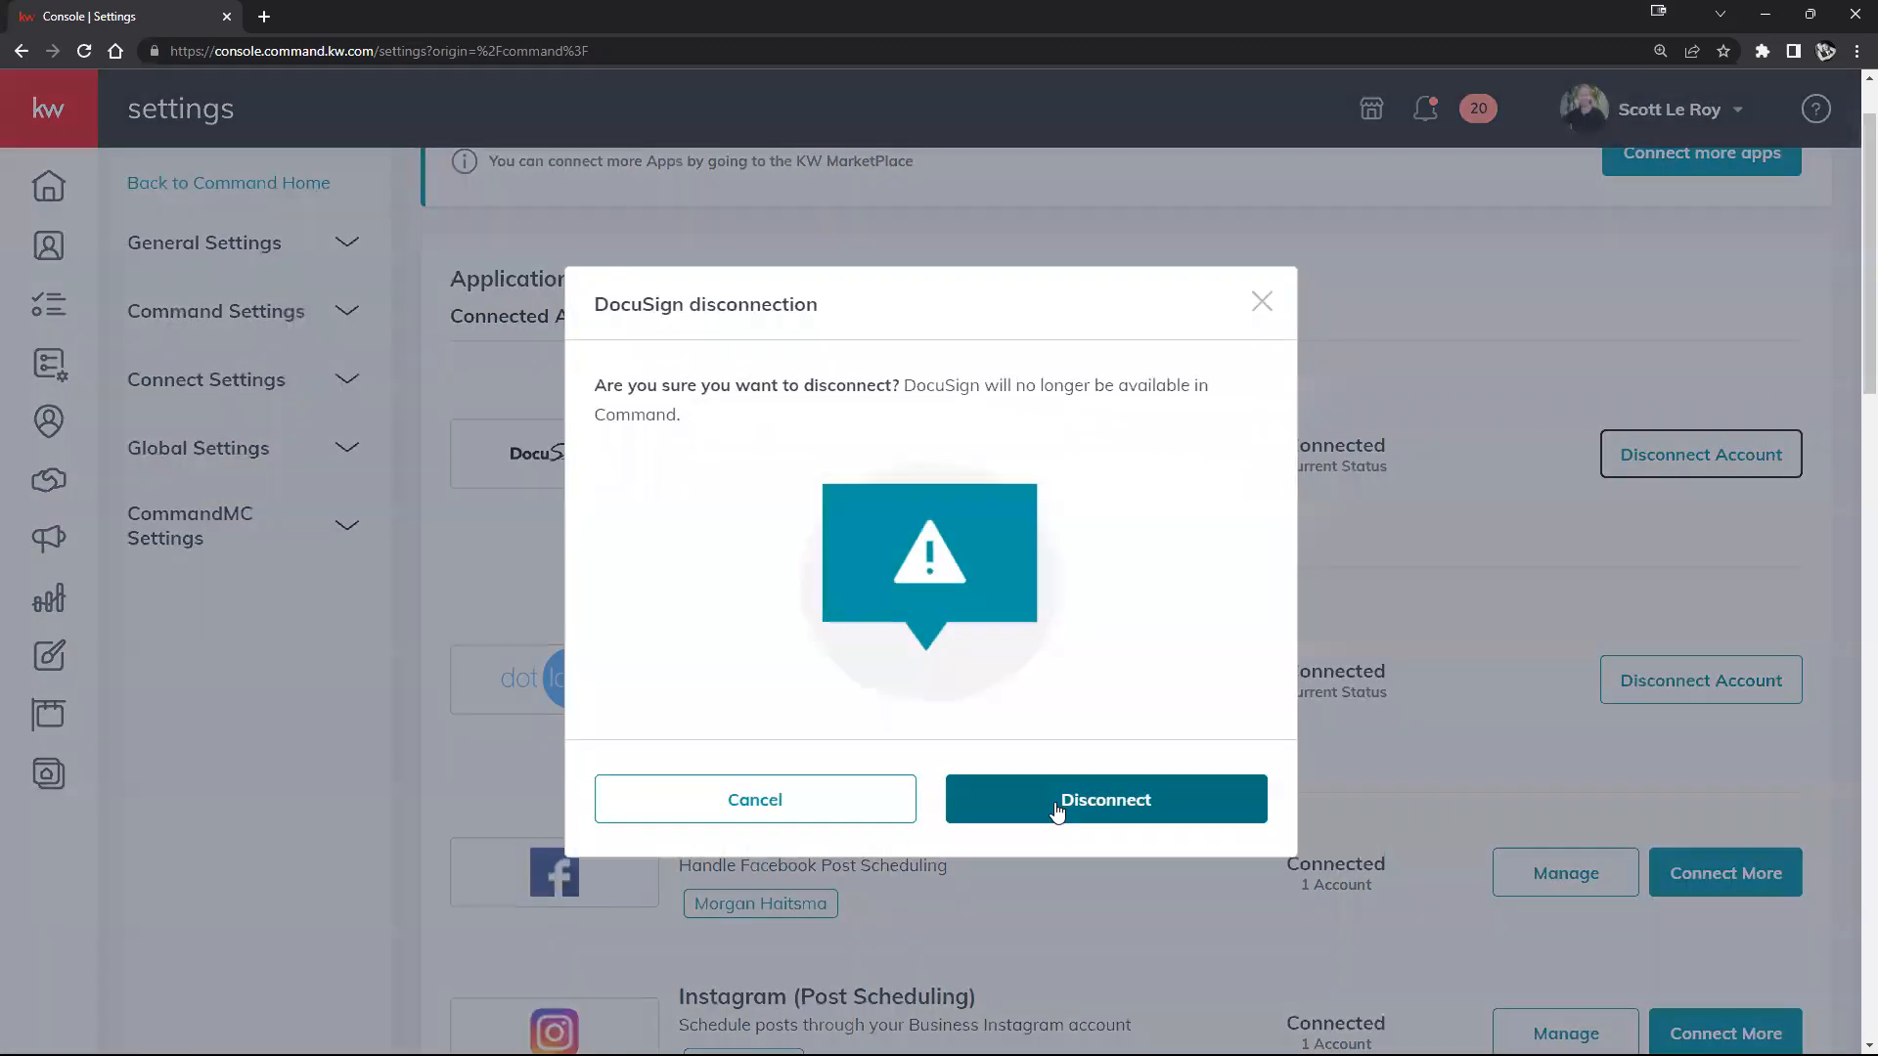
pyautogui.click(1057, 808)
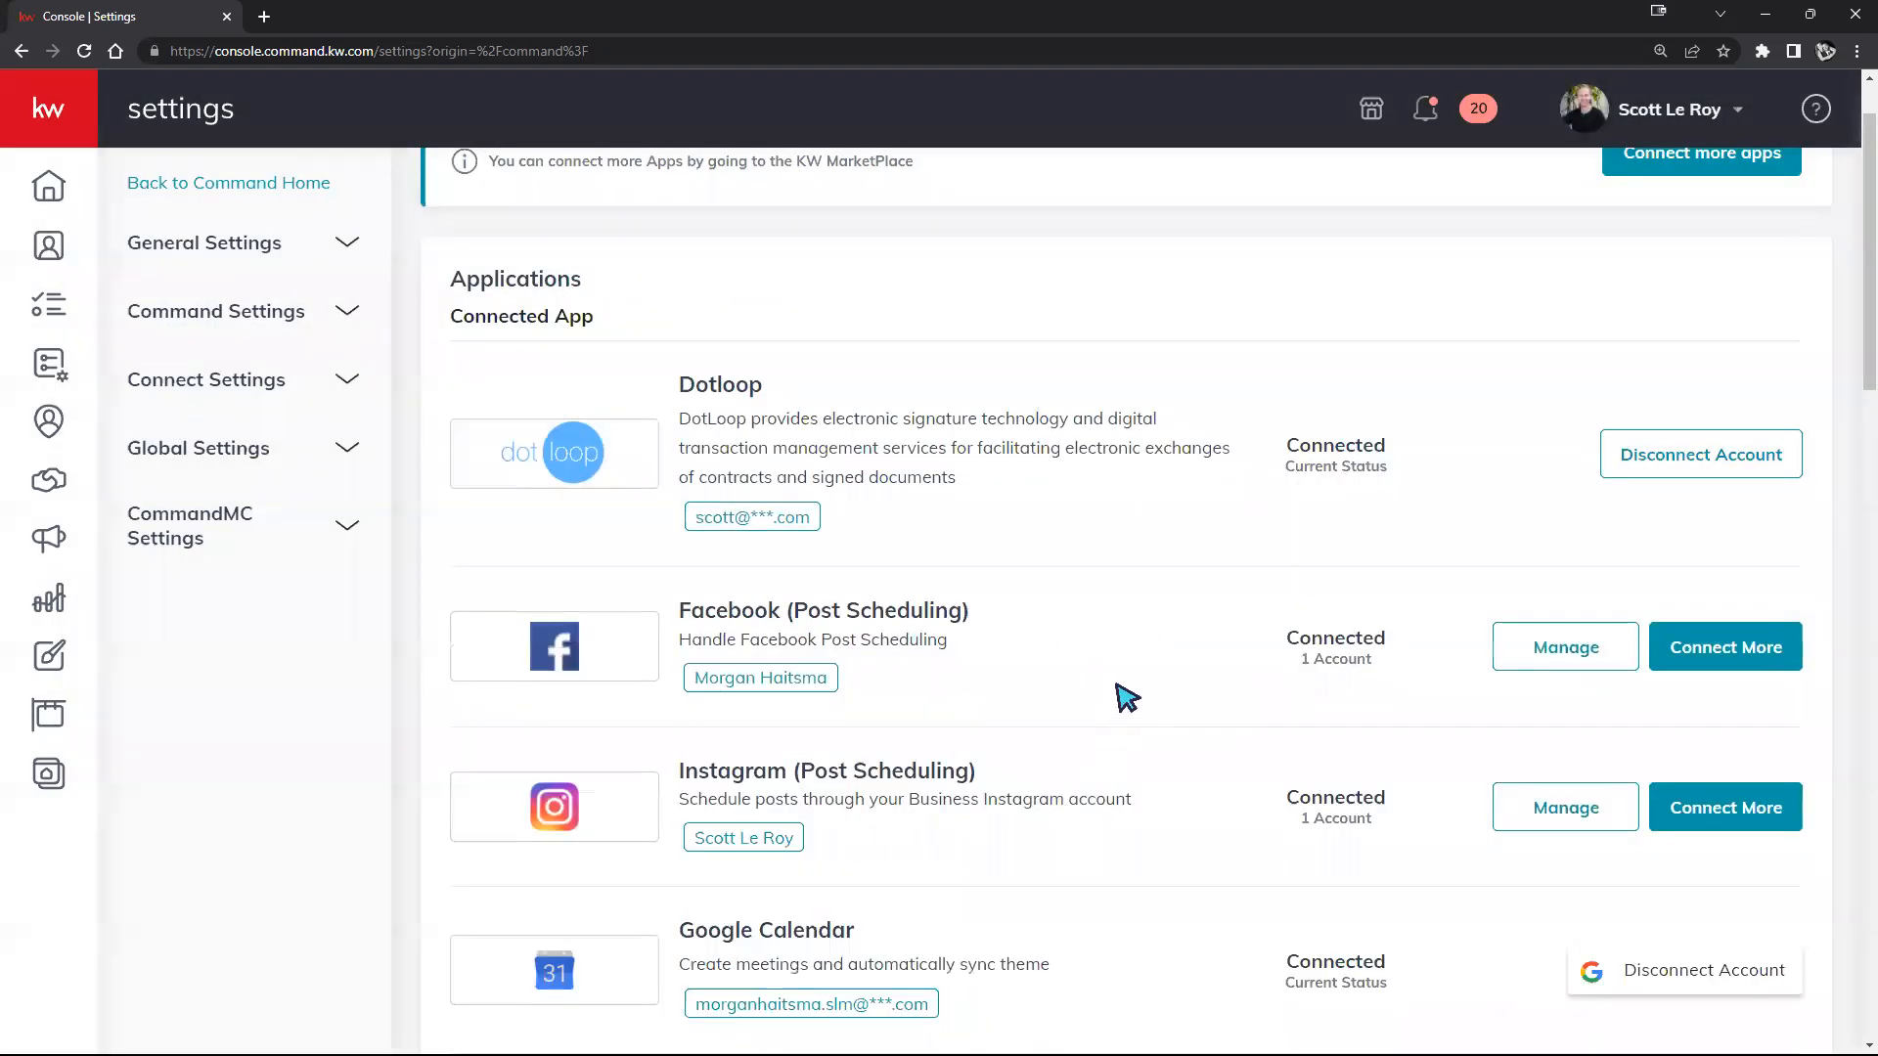
pyautogui.scroll(-8, 1129, 691)
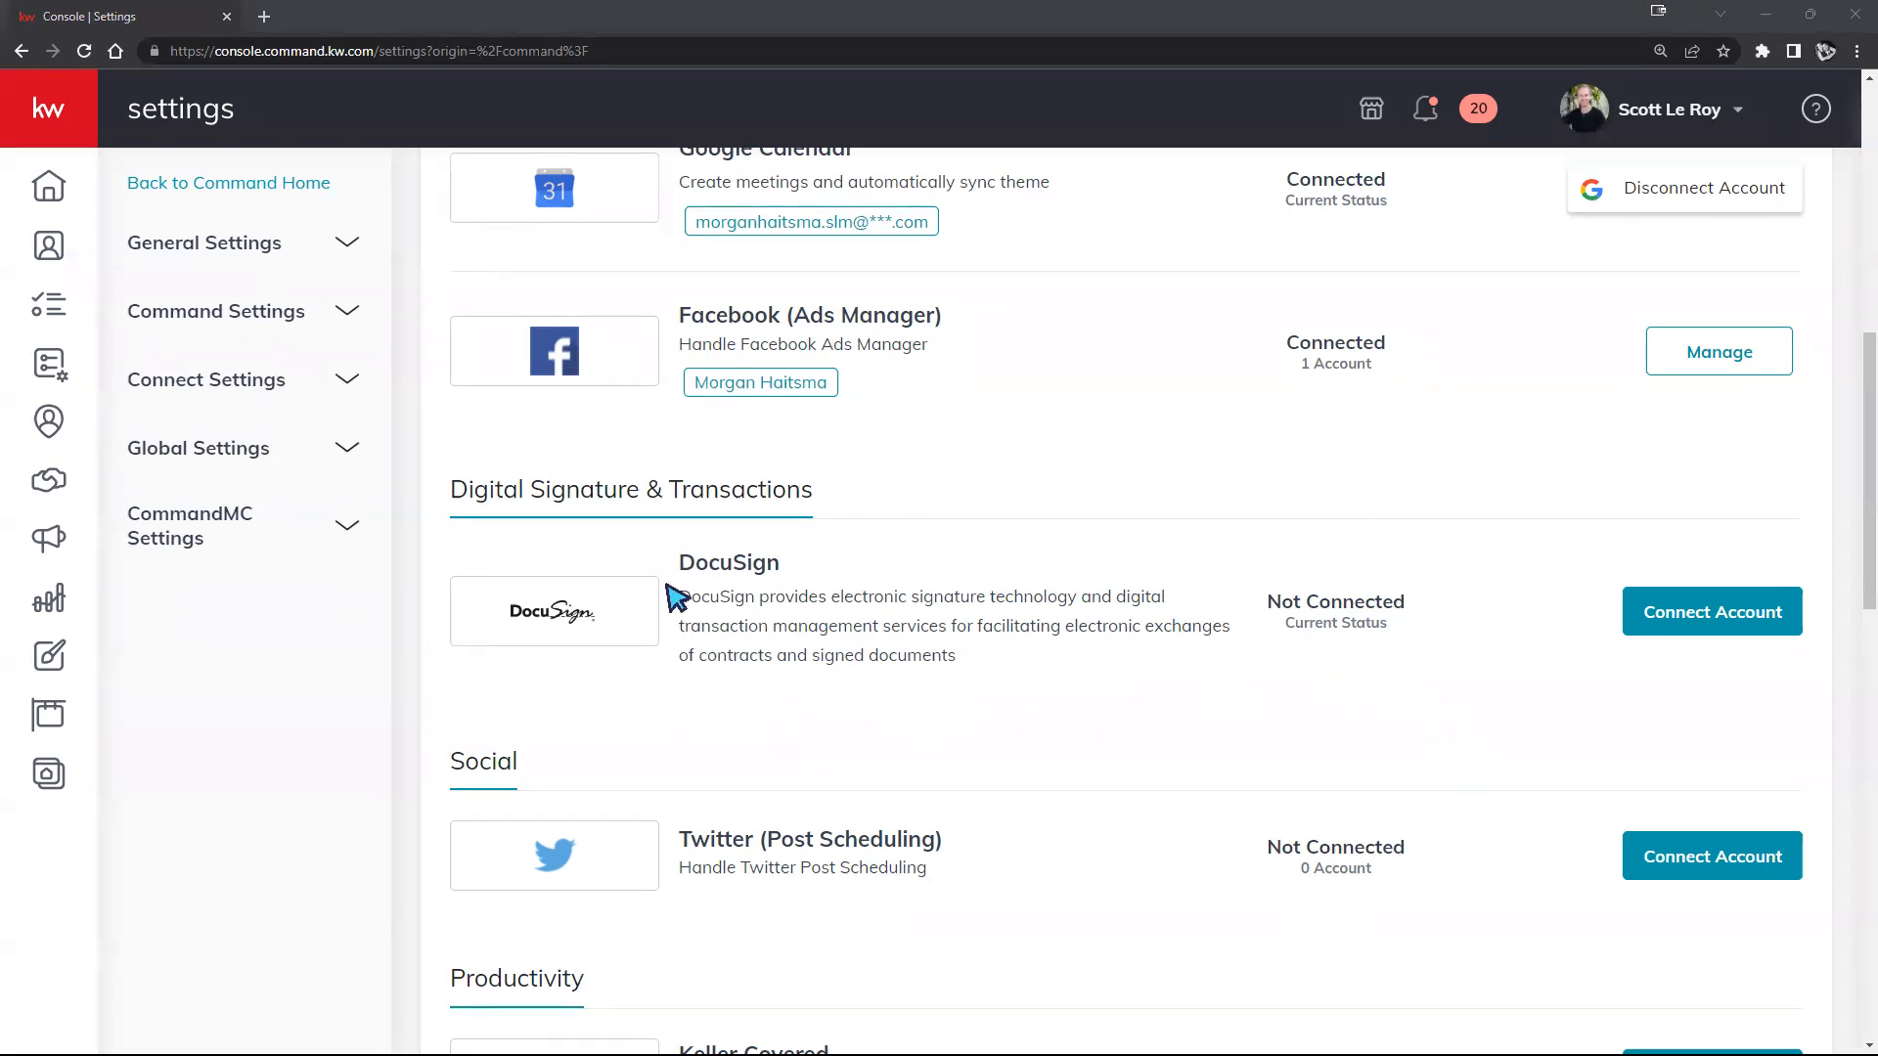
pyautogui.moveTo(682, 562); pyautogui.dragTo(897, 574)
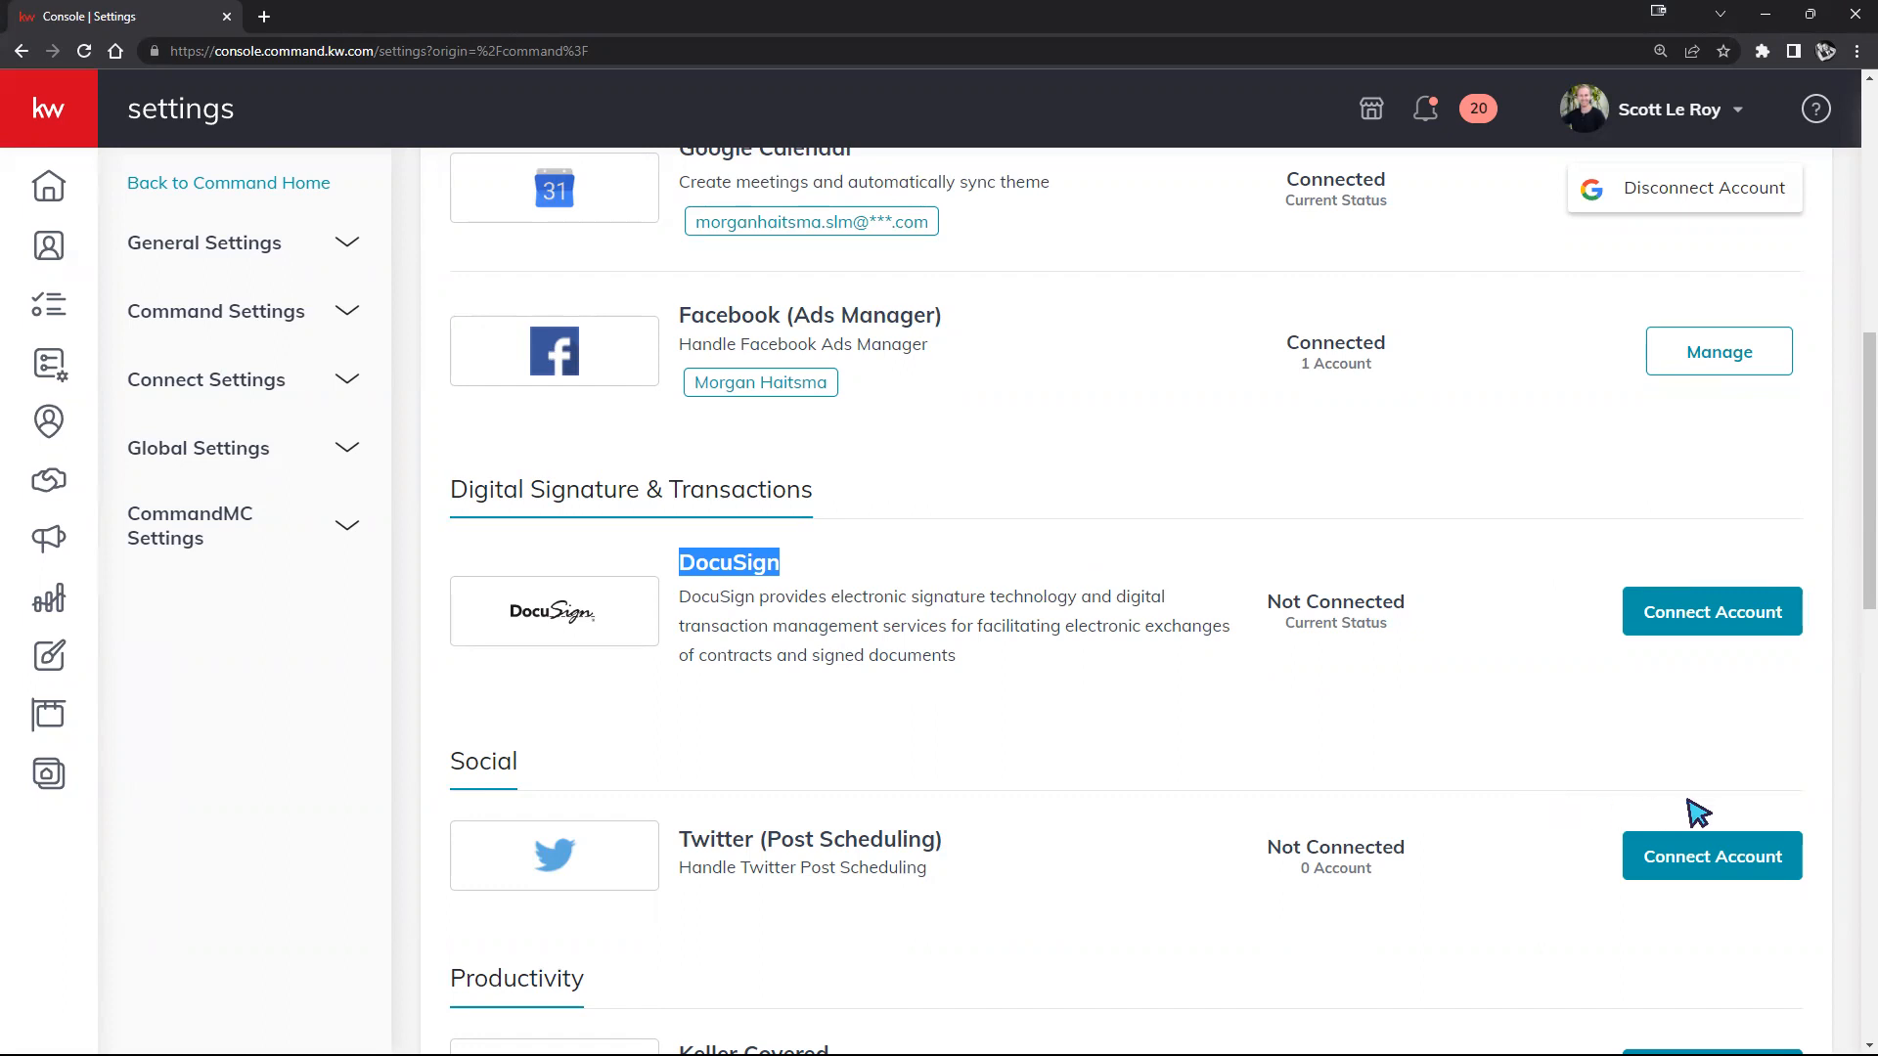
# Step: Review the preferred email in the DocuSign Connection form, then close it without registering
pyautogui.click(1703, 625)
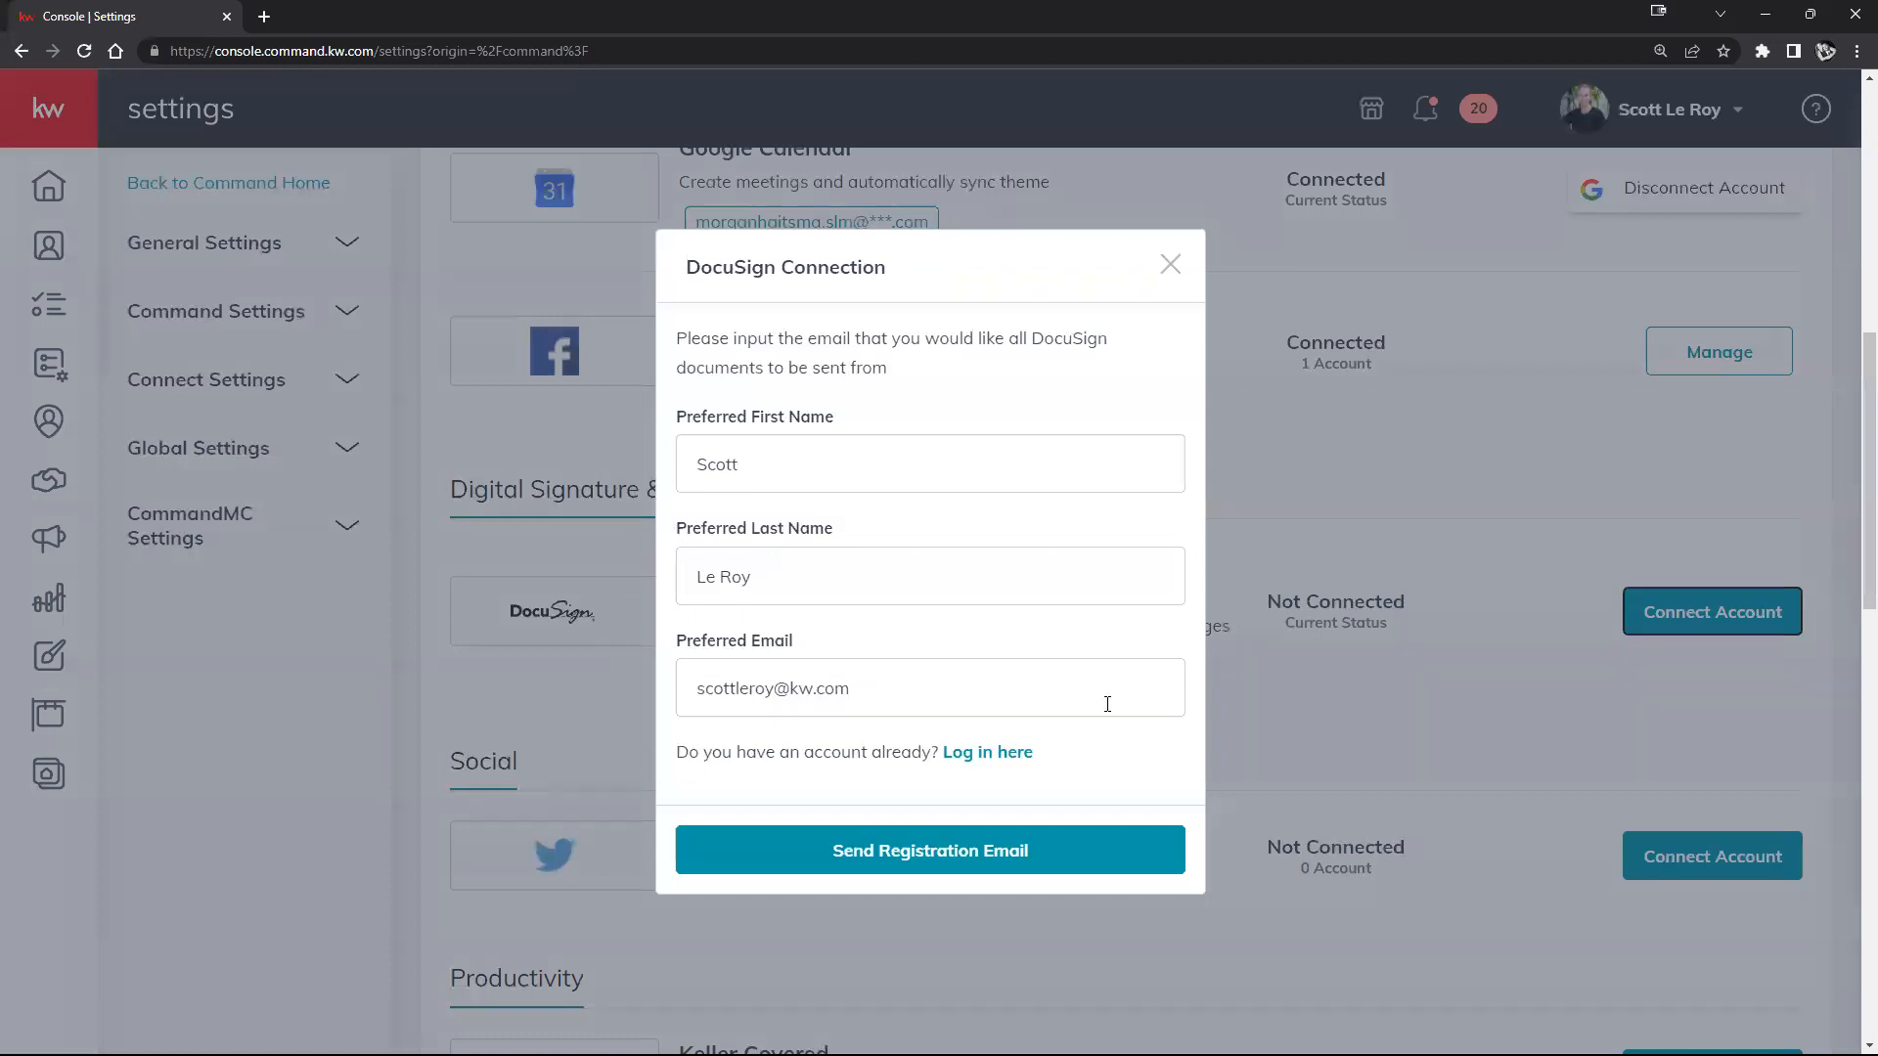
pyautogui.moveTo(886, 695); pyautogui.dragTo(690, 690)
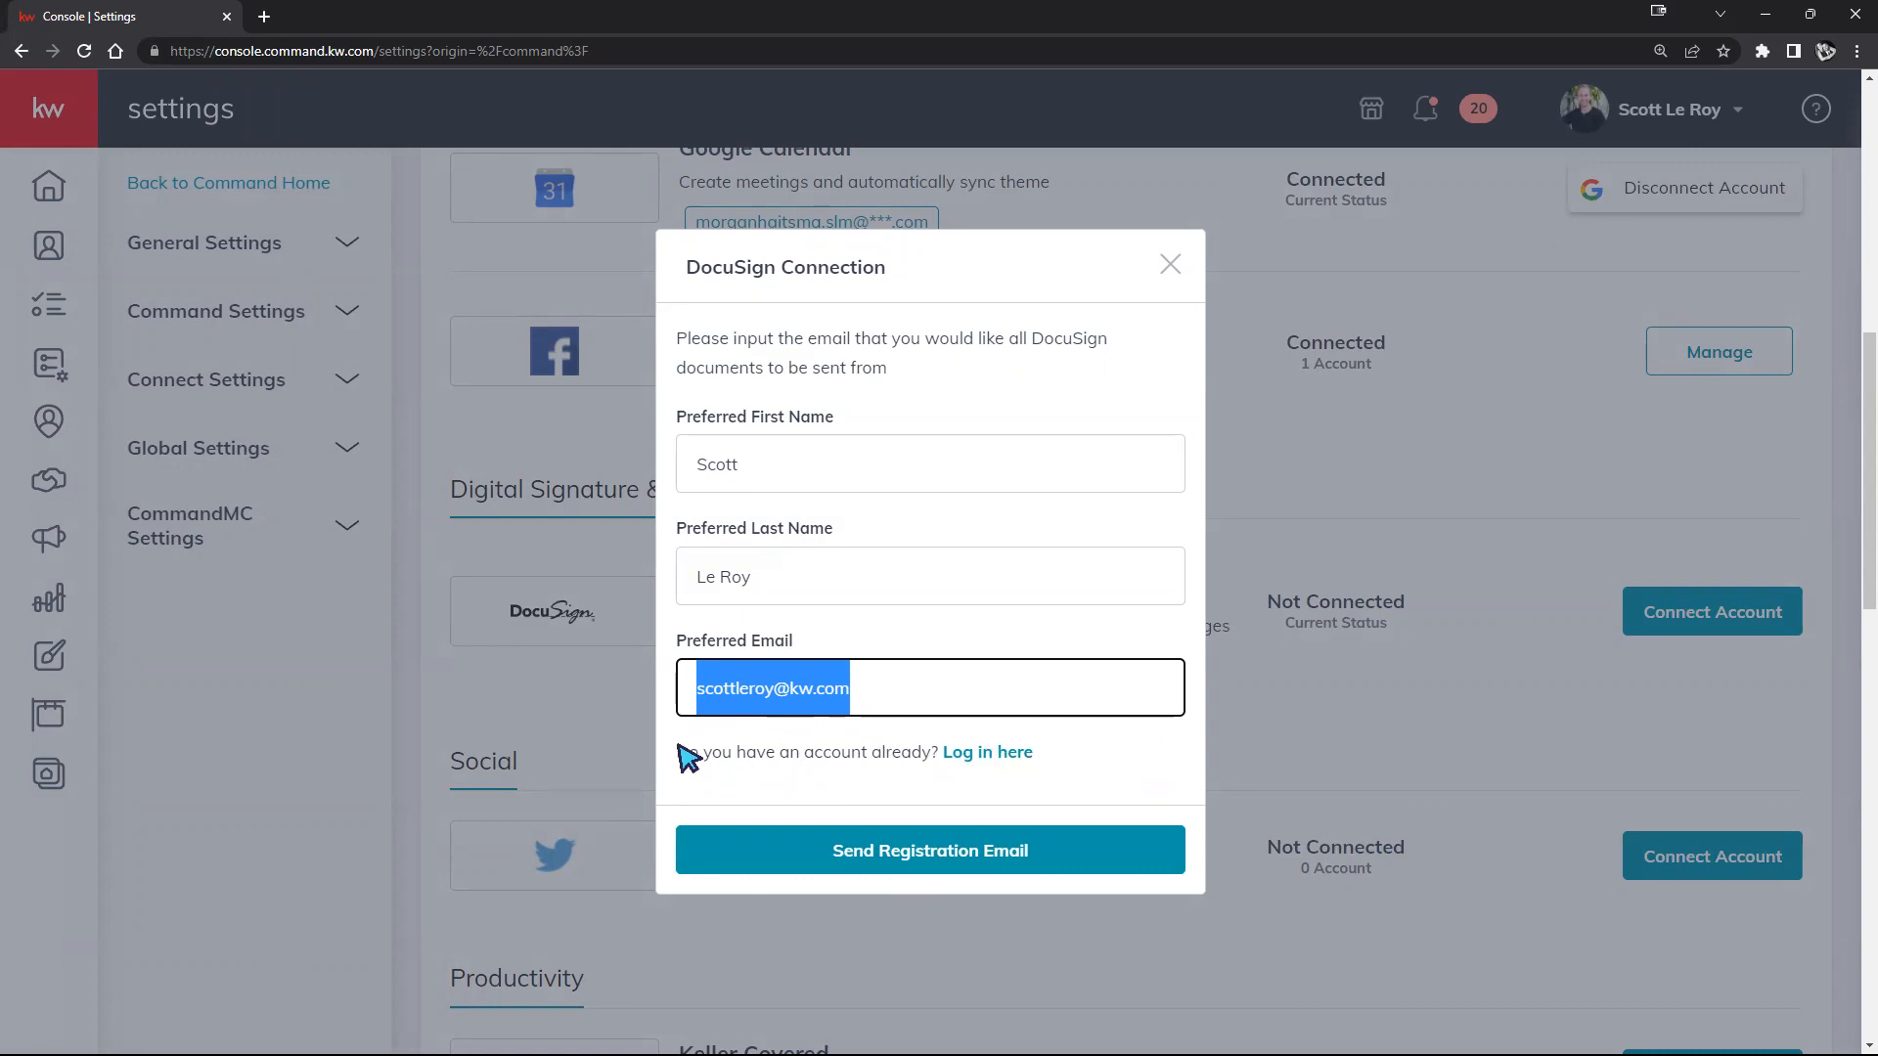
pyautogui.click(862, 688)
pyautogui.moveTo(862, 688); pyautogui.dragTo(692, 688)
pyautogui.click(867, 692)
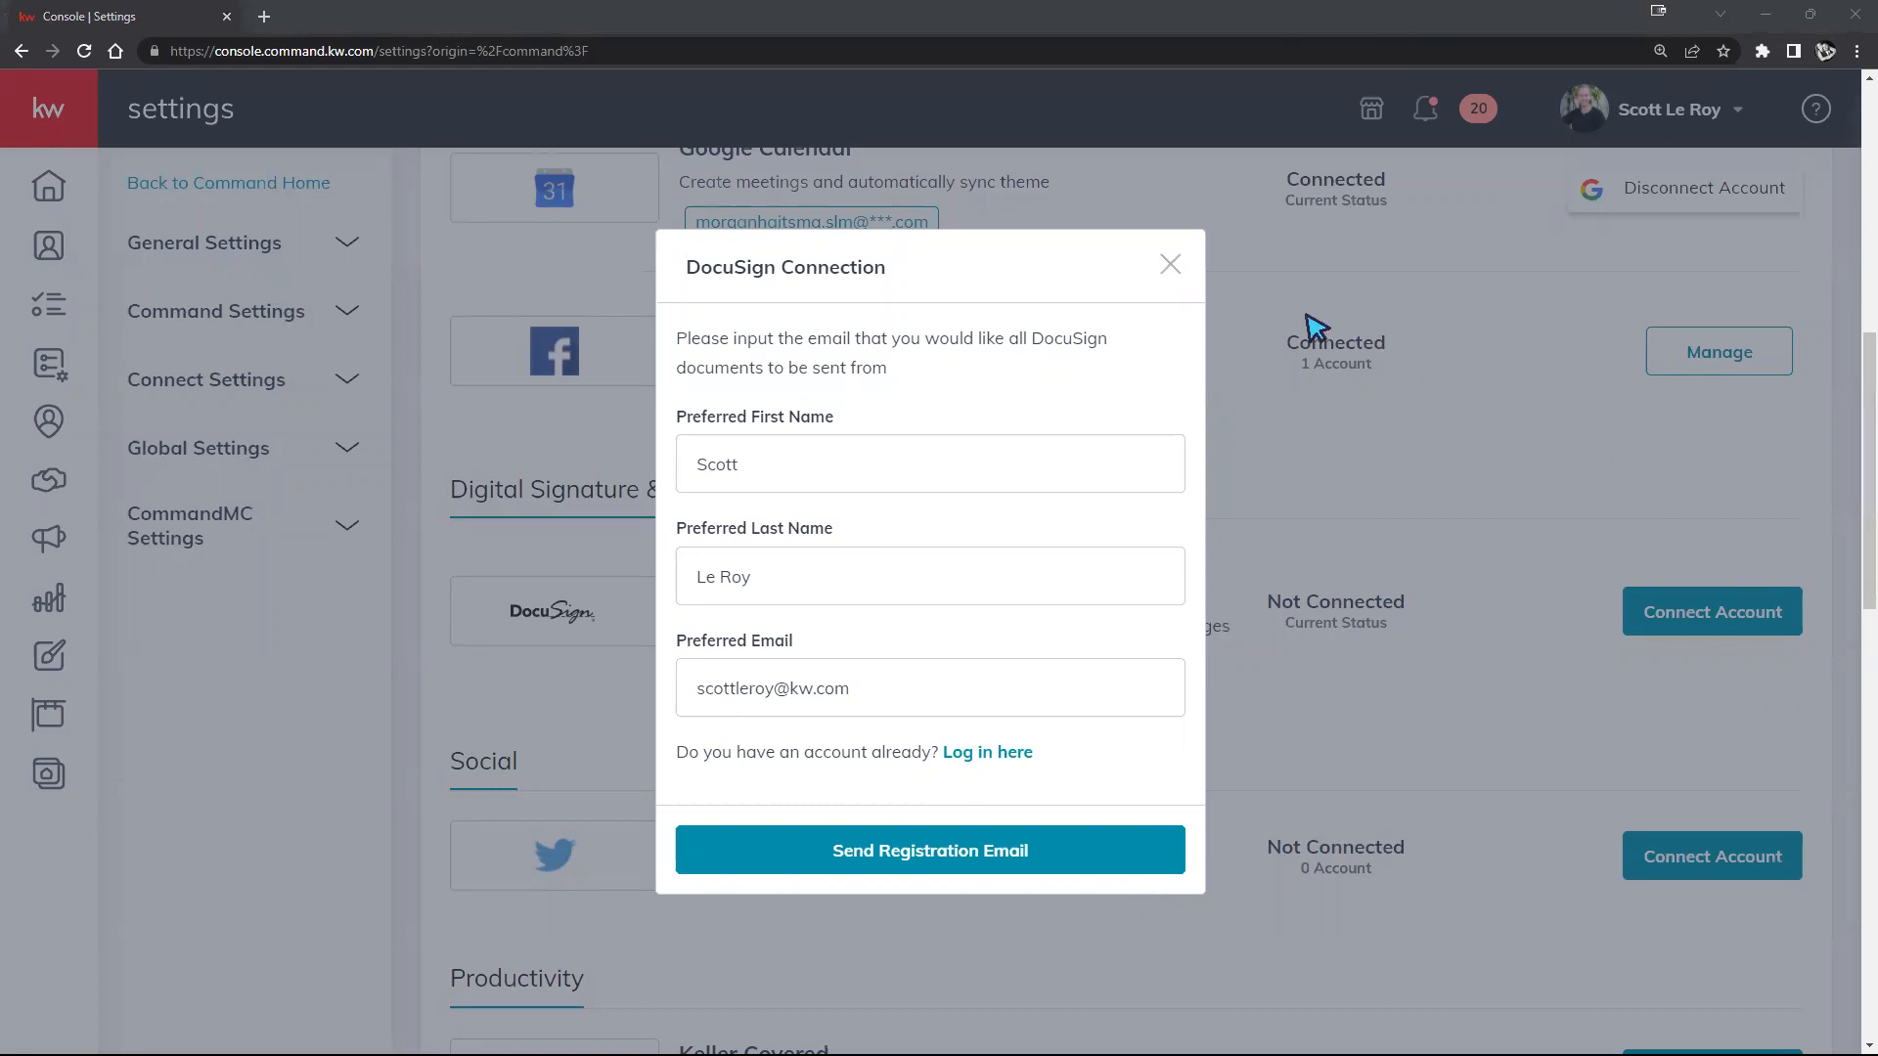
pyautogui.click(1182, 274)
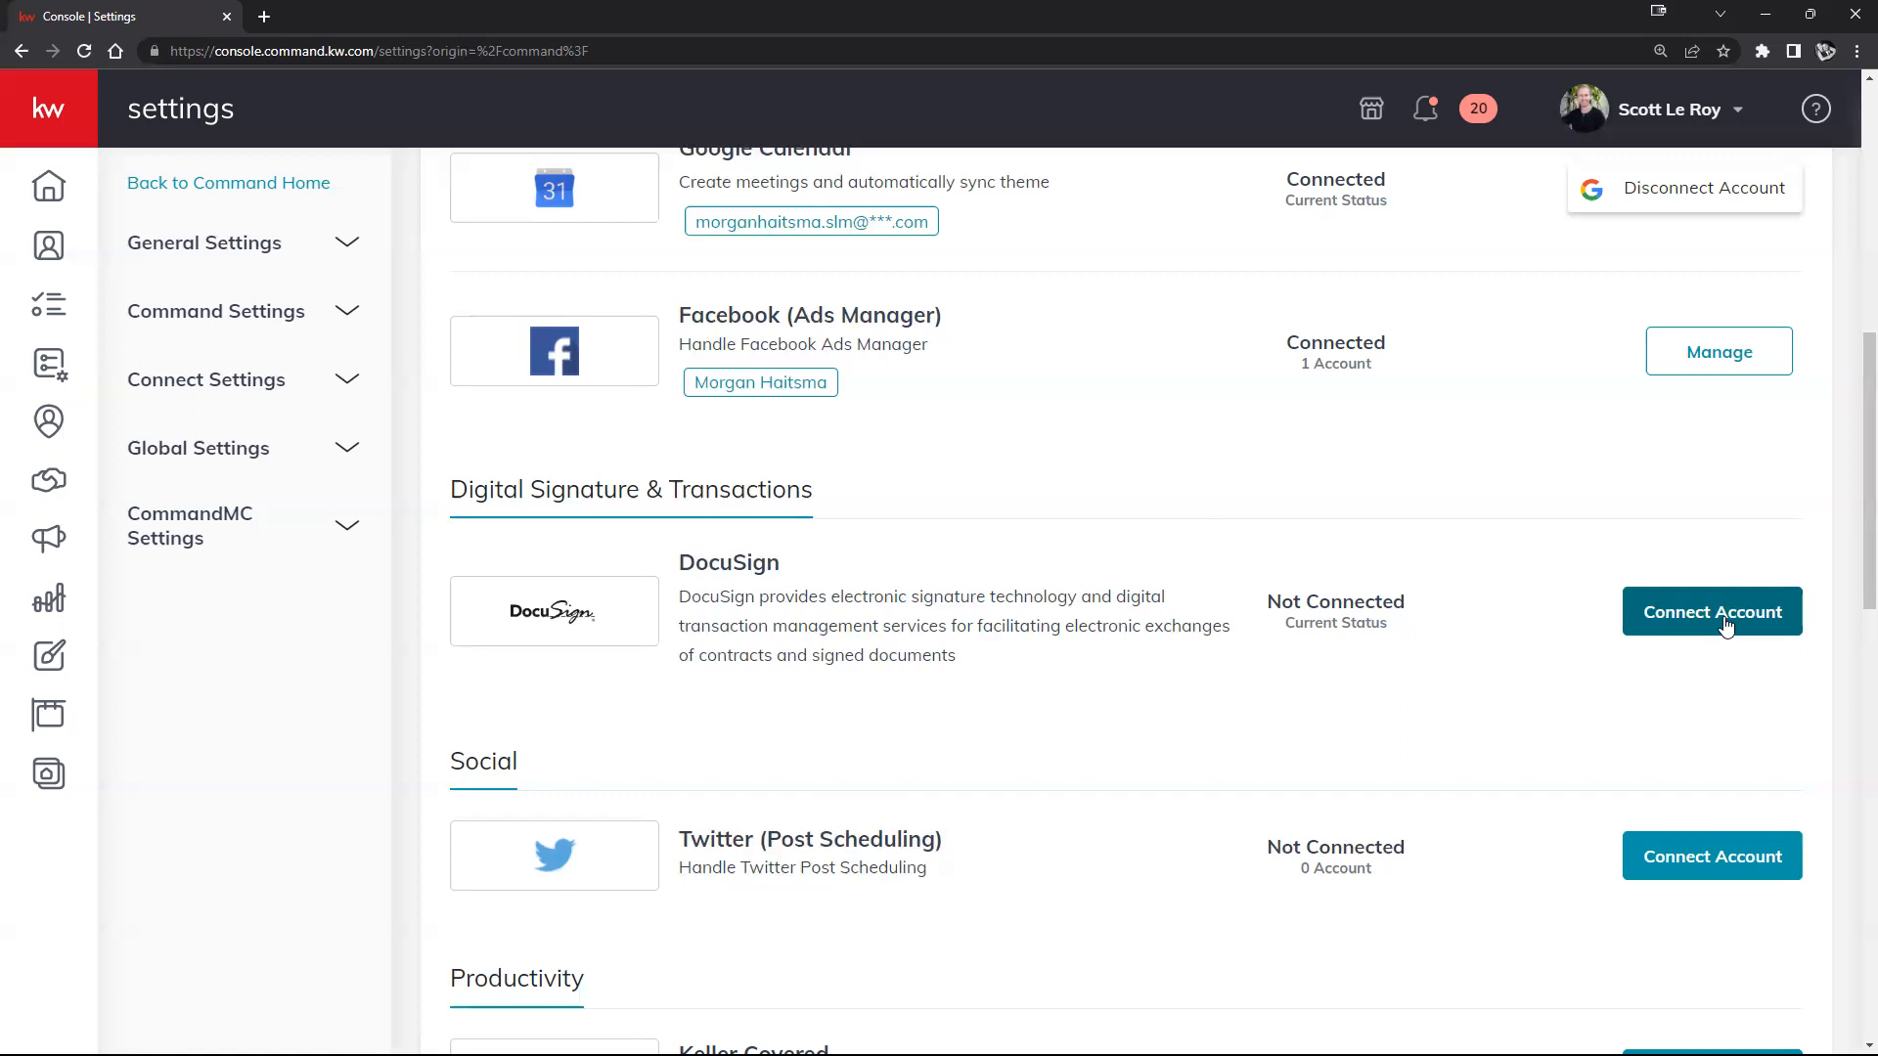
# Step: Choose 'Log in here' for DocuSign and replace the preferred email's name part with the client's
pyautogui.click(1769, 623)
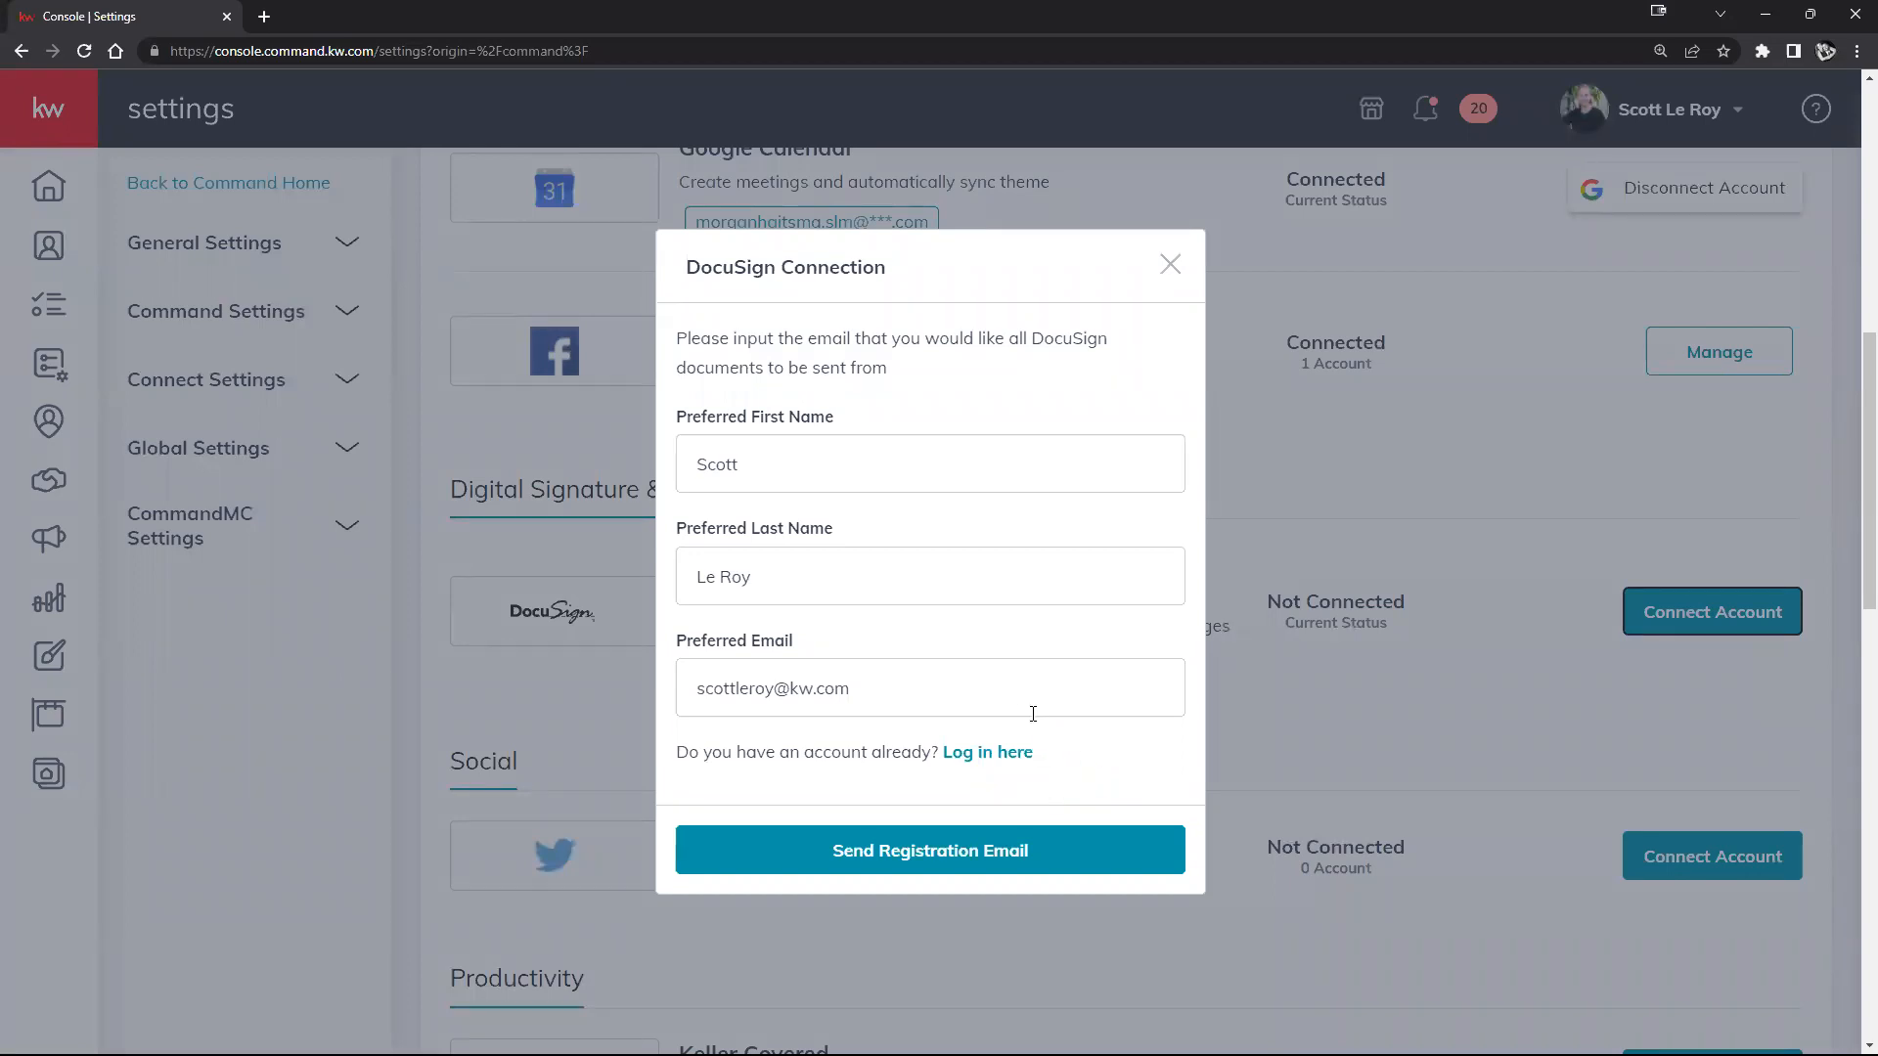
pyautogui.click(979, 754)
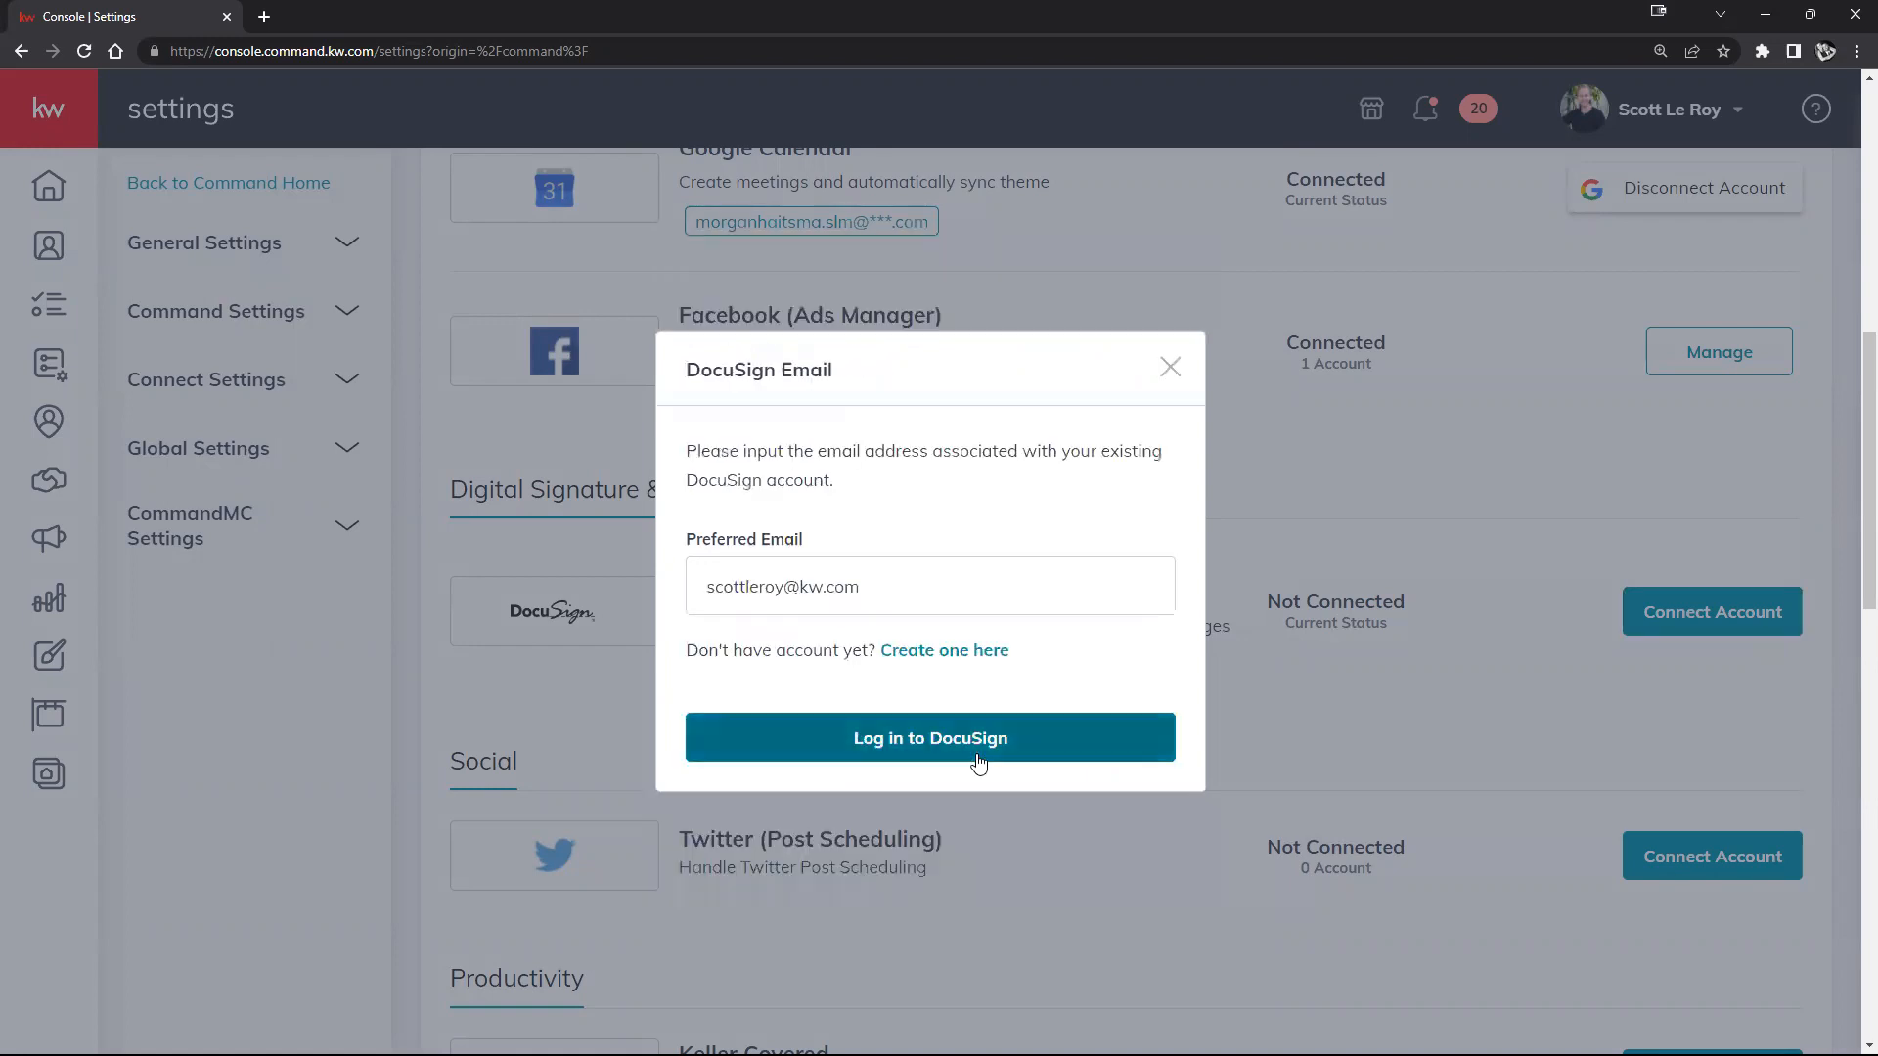
pyautogui.doubleClick(778, 587)
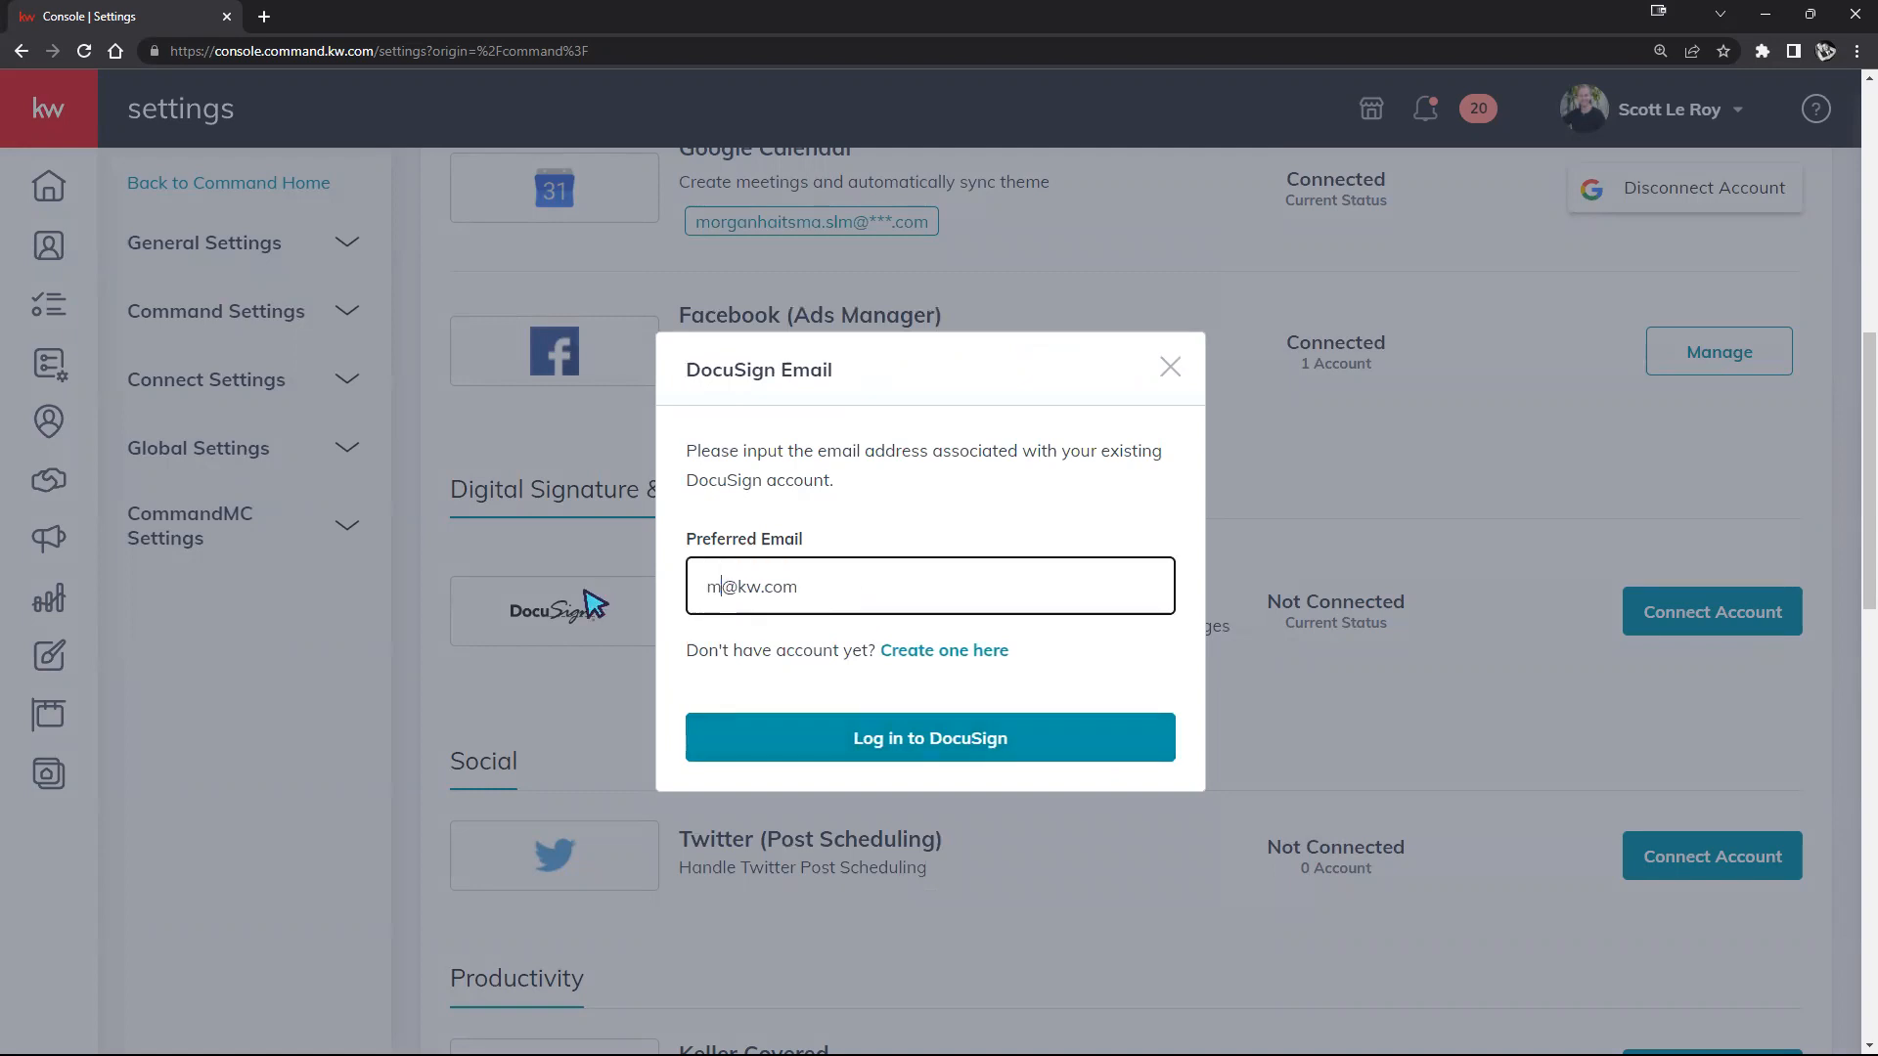
pyautogui.write('ma')
# Step: Log in to the existing DocuSign account with the updated preferred email
pyautogui.click(903, 749)
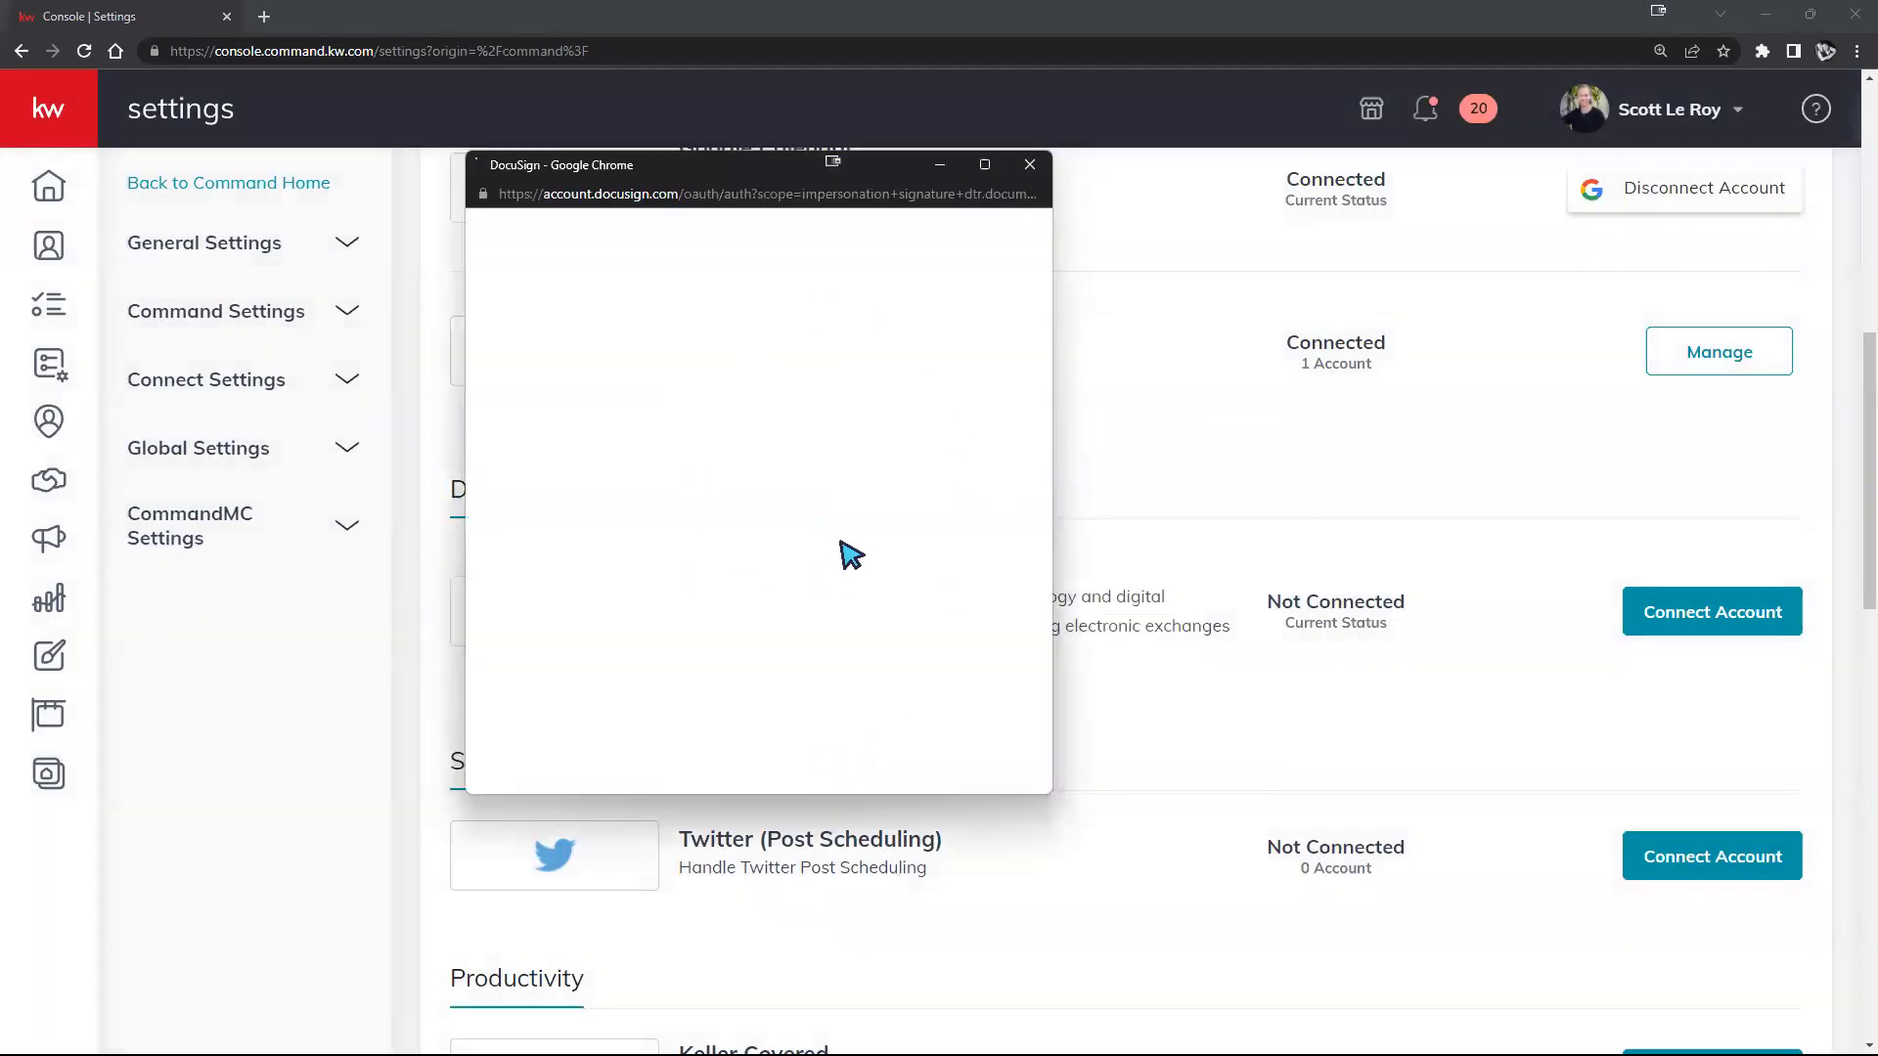
pyautogui.click(743, 448)
pyautogui.click(963, 420)
pyautogui.click(870, 486)
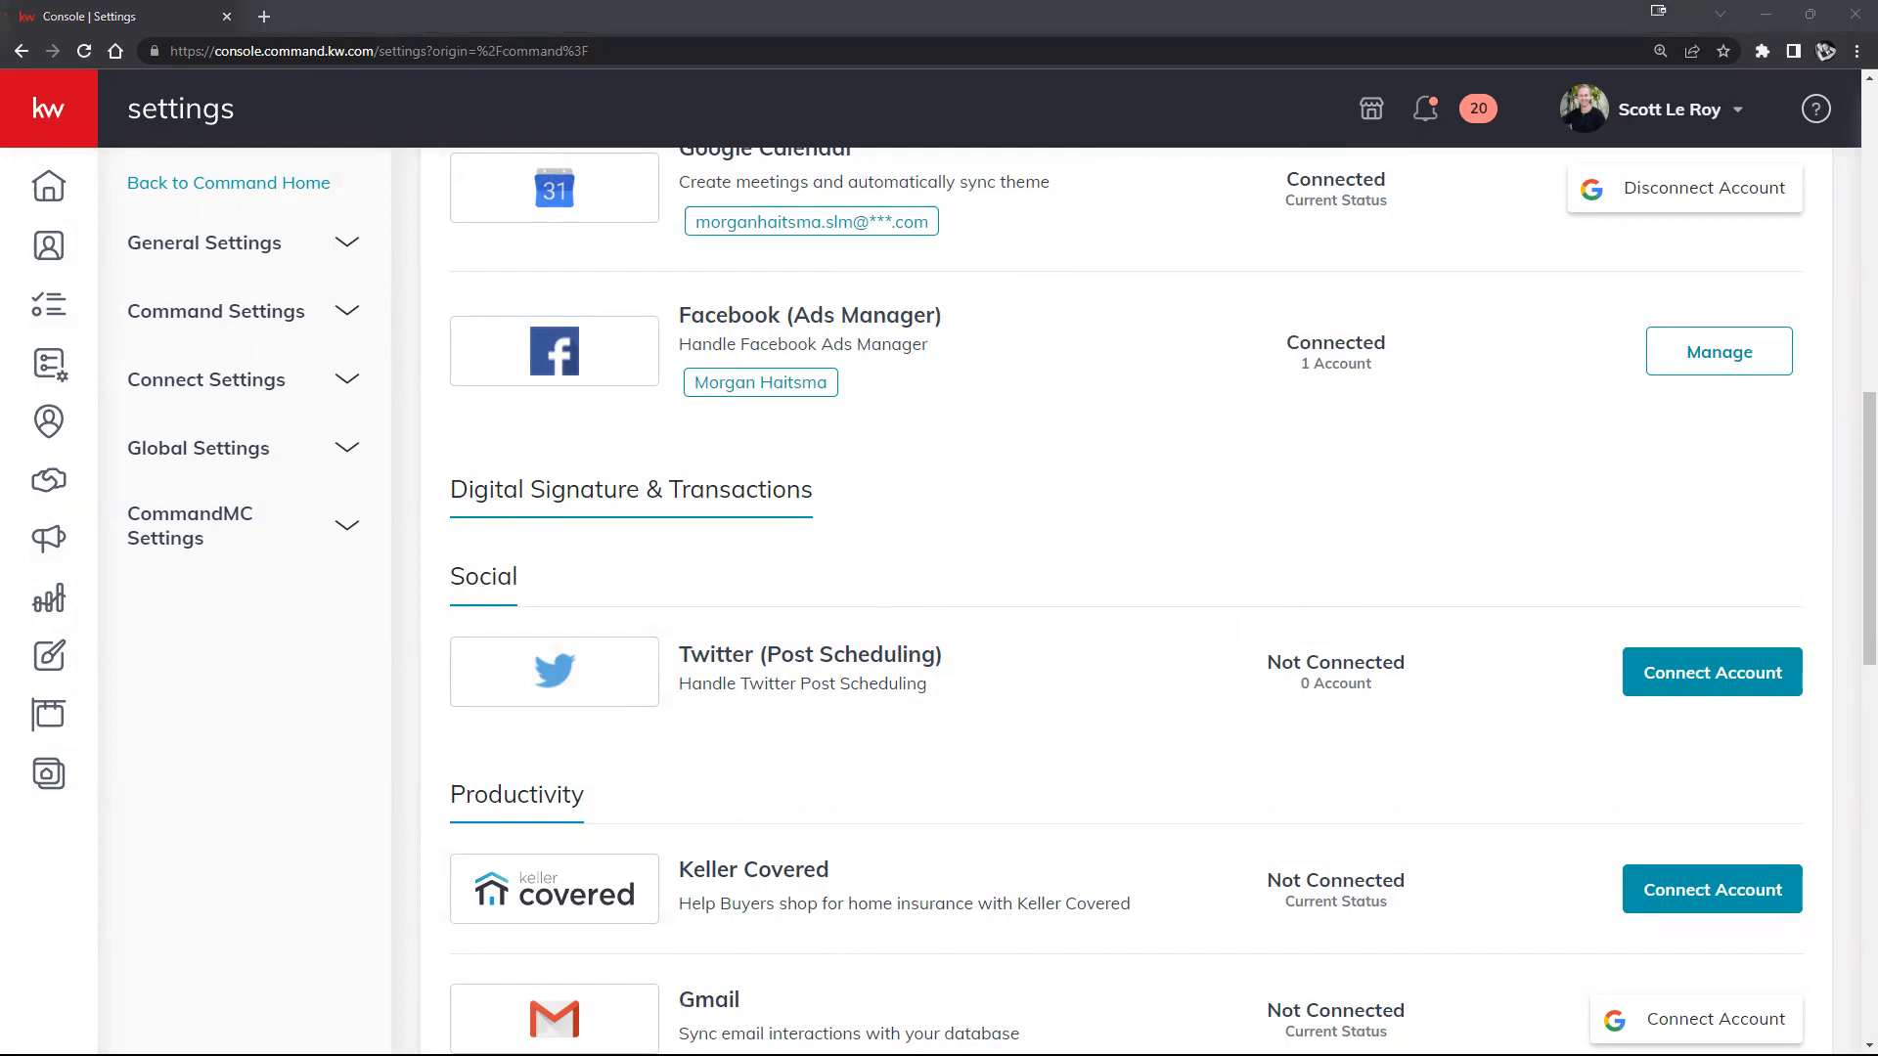
pyautogui.scroll(5, 1320, 532)
pyautogui.scroll(5, 1315, 579)
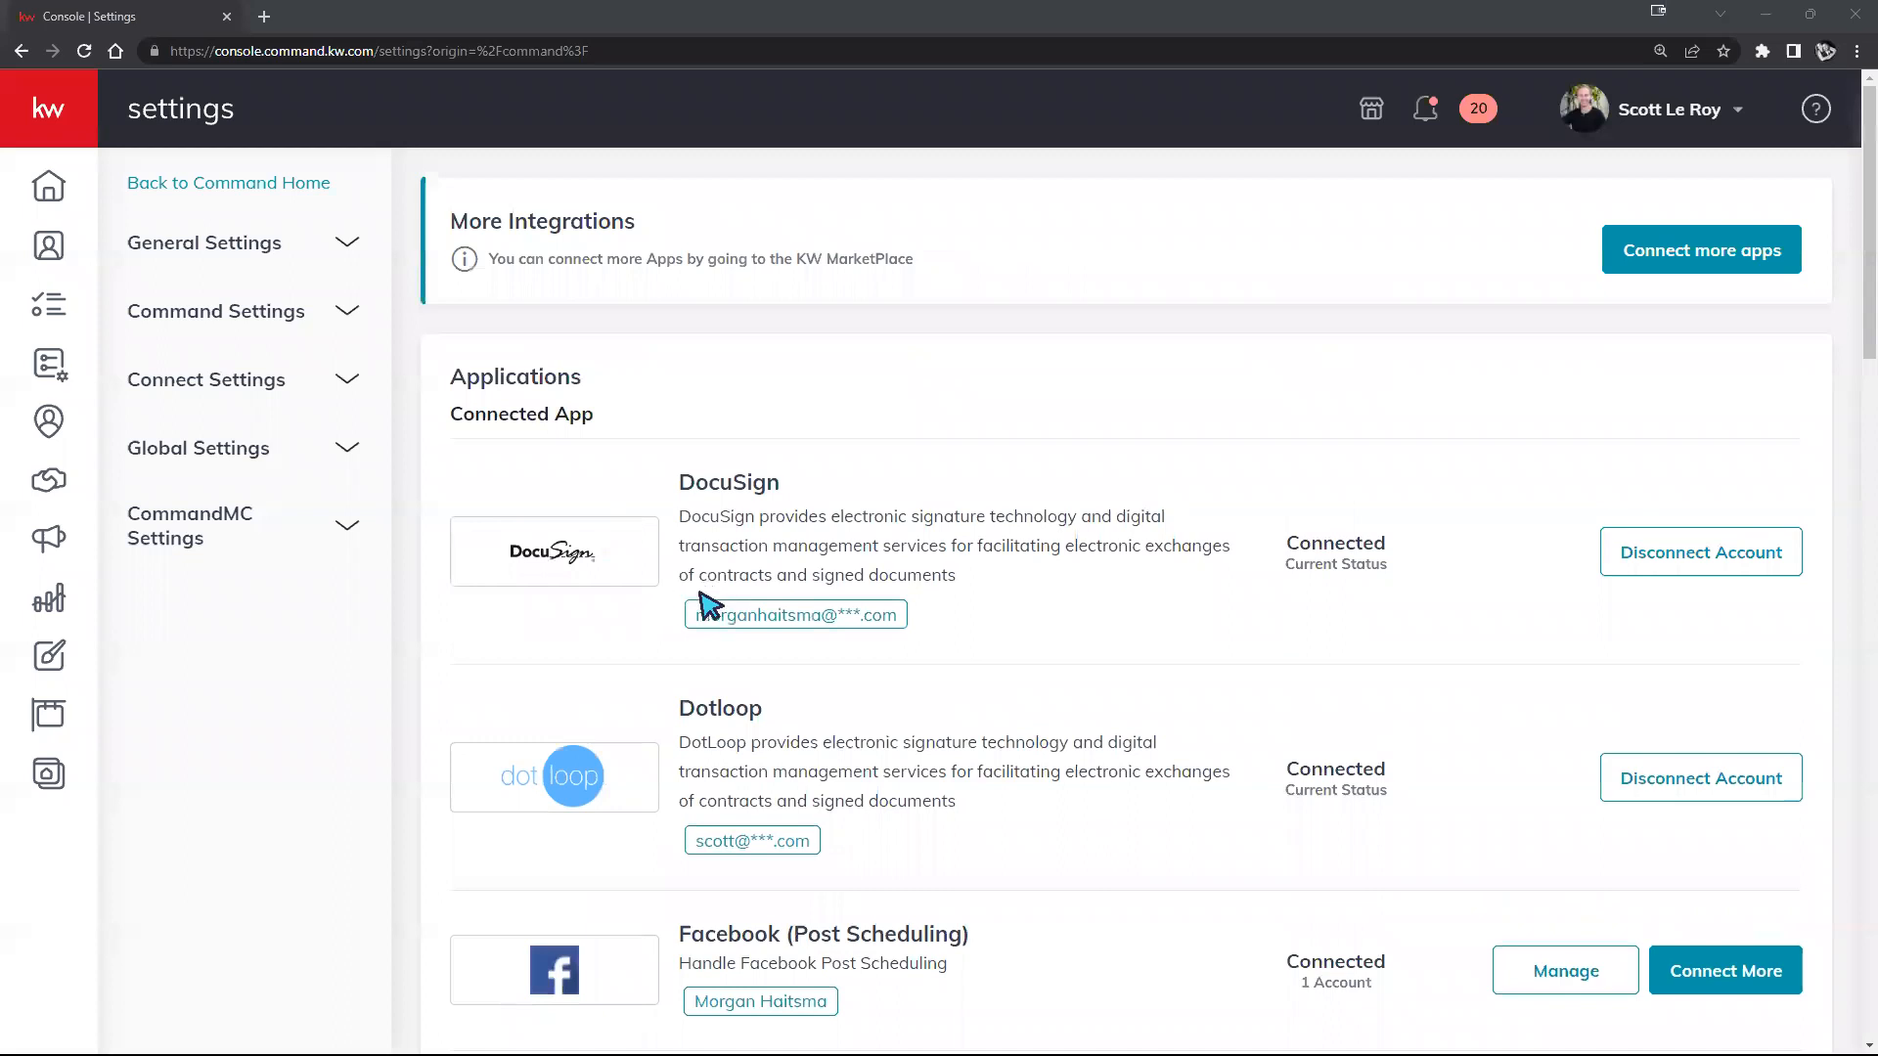
pyautogui.moveTo(697, 614); pyautogui.dragTo(910, 617)
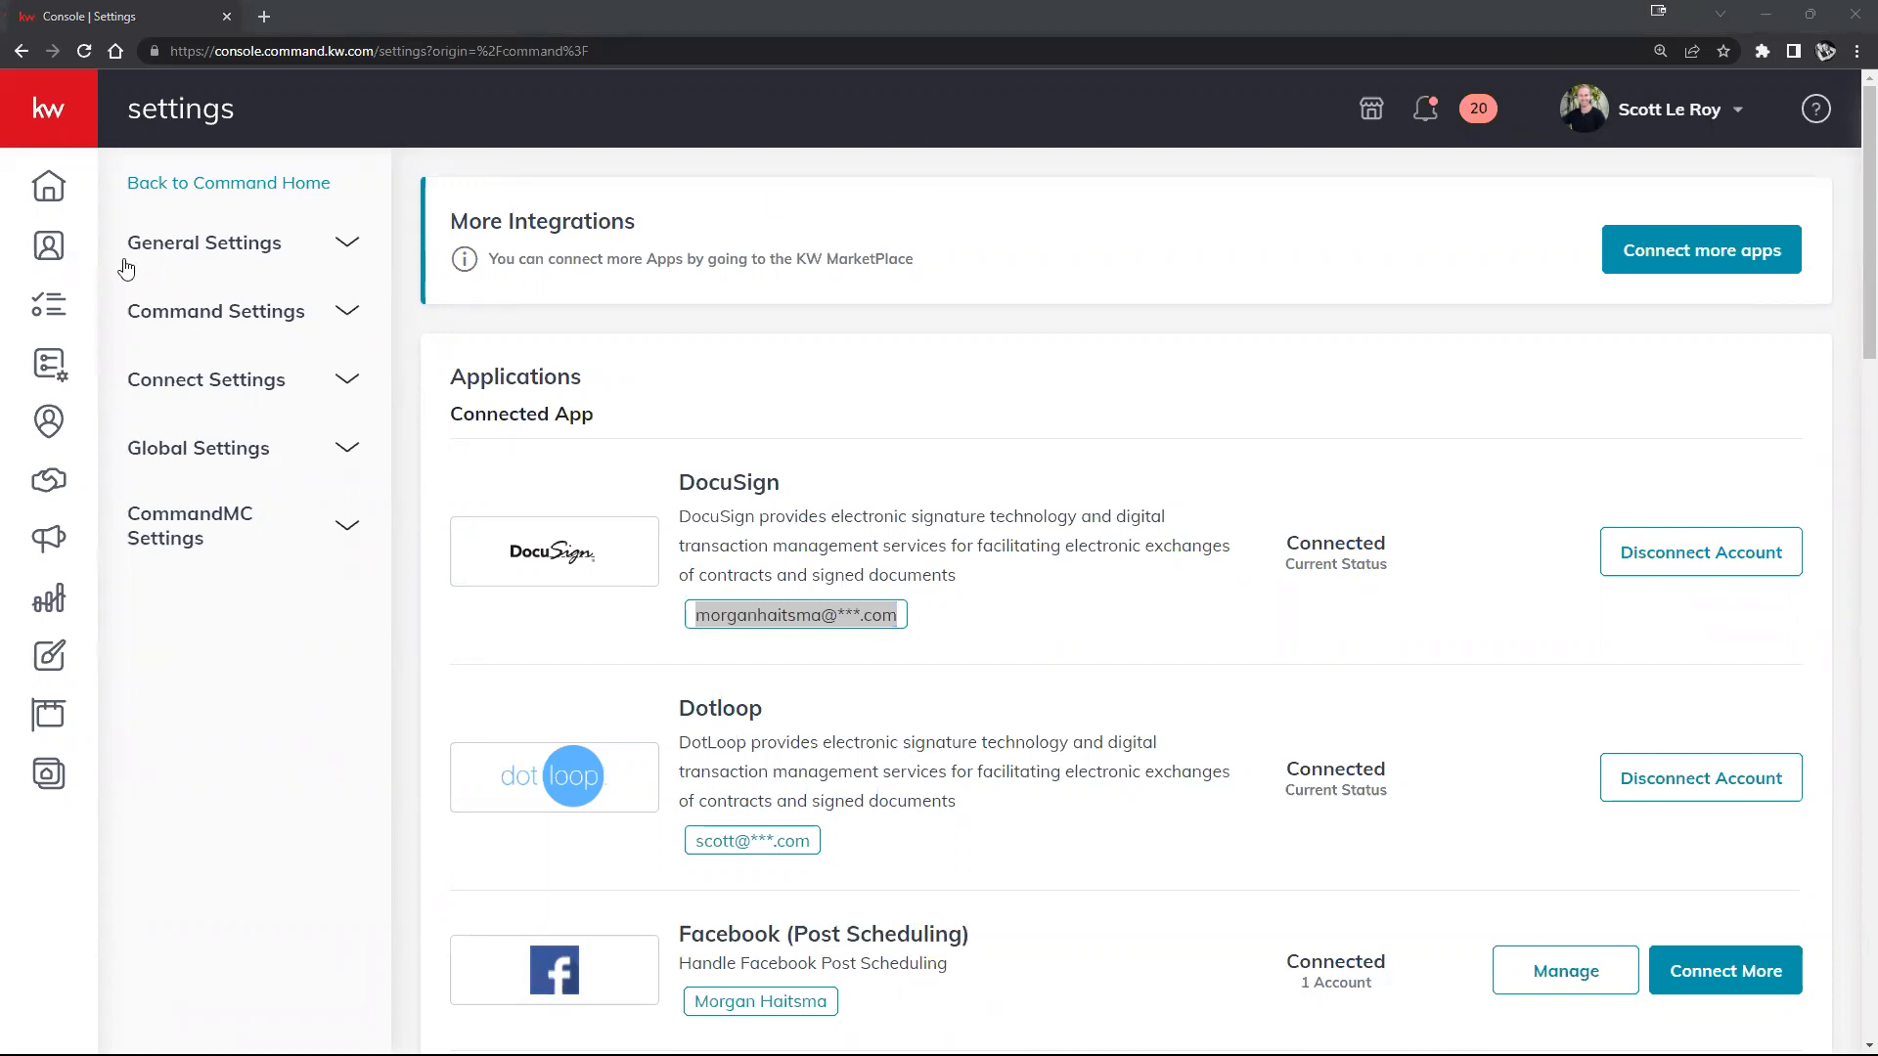
# Step: Show Contacts under SmartView: All Contacts and search by the client's first name
pyautogui.click(47, 130)
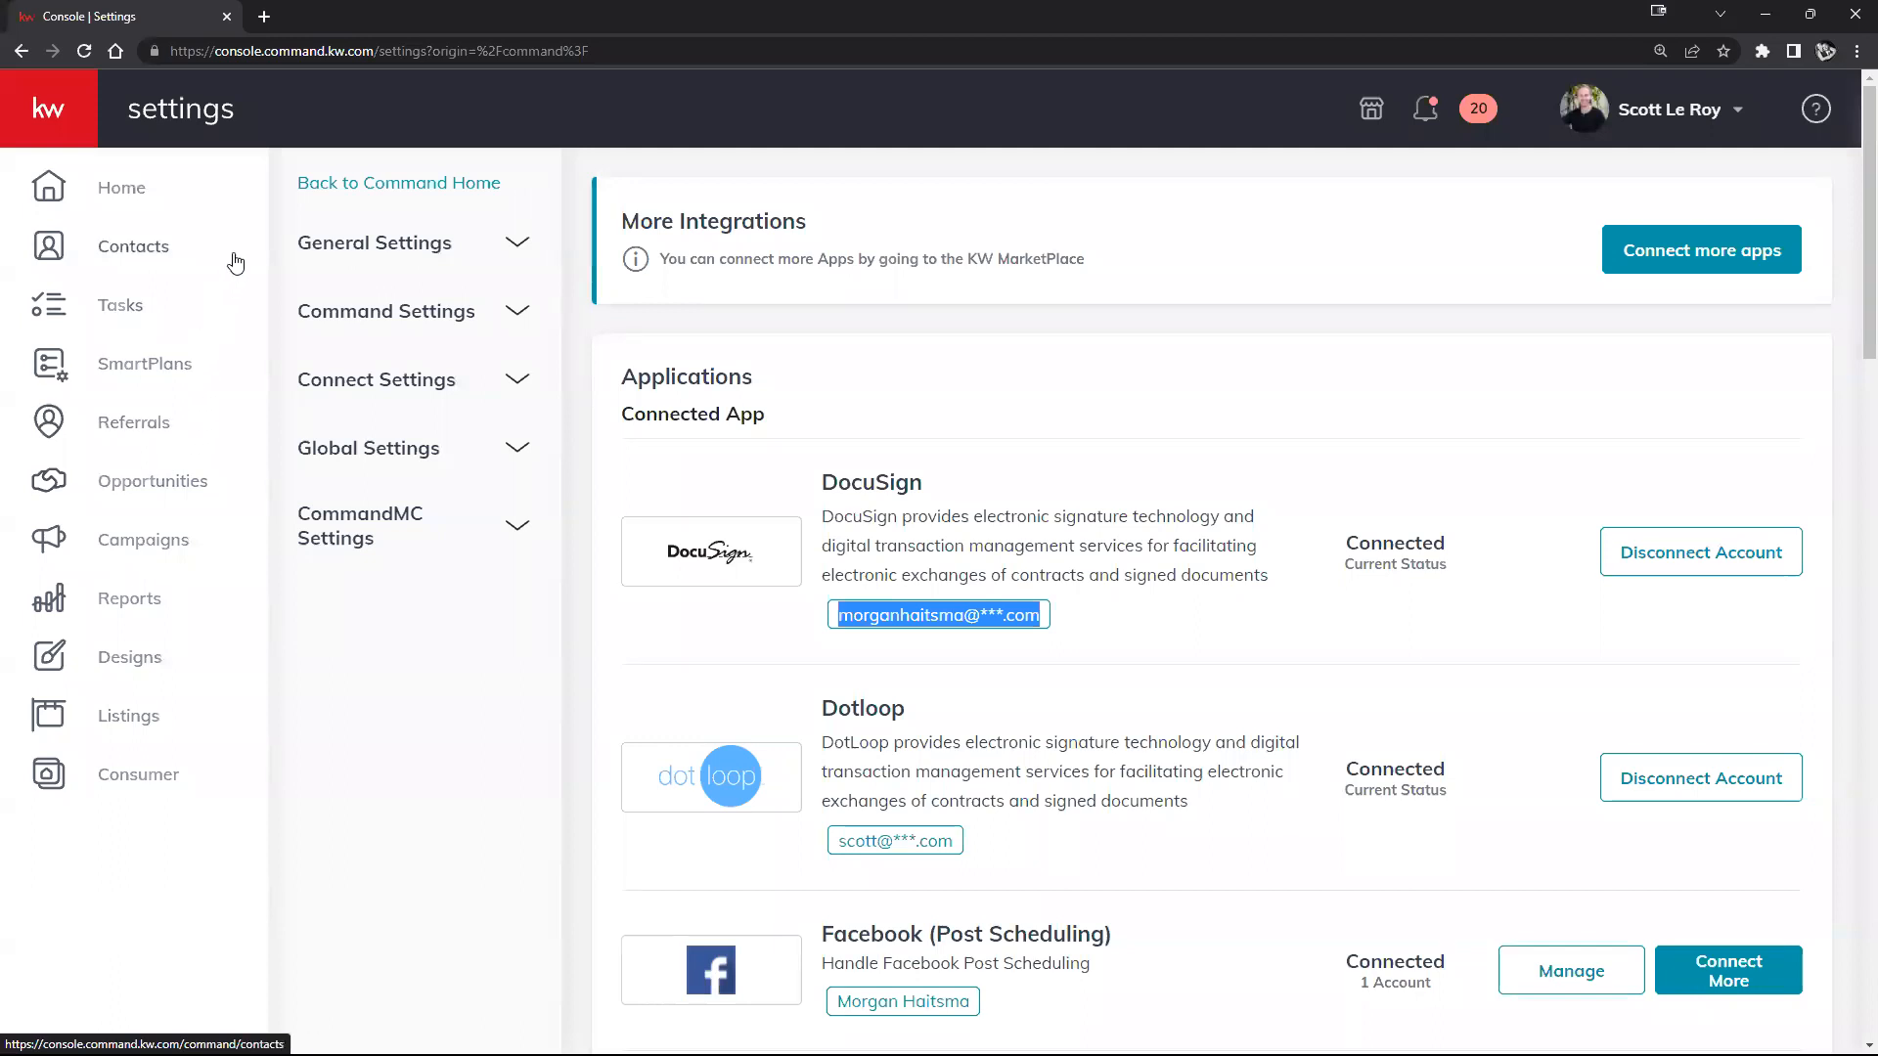
pyautogui.click(108, 258)
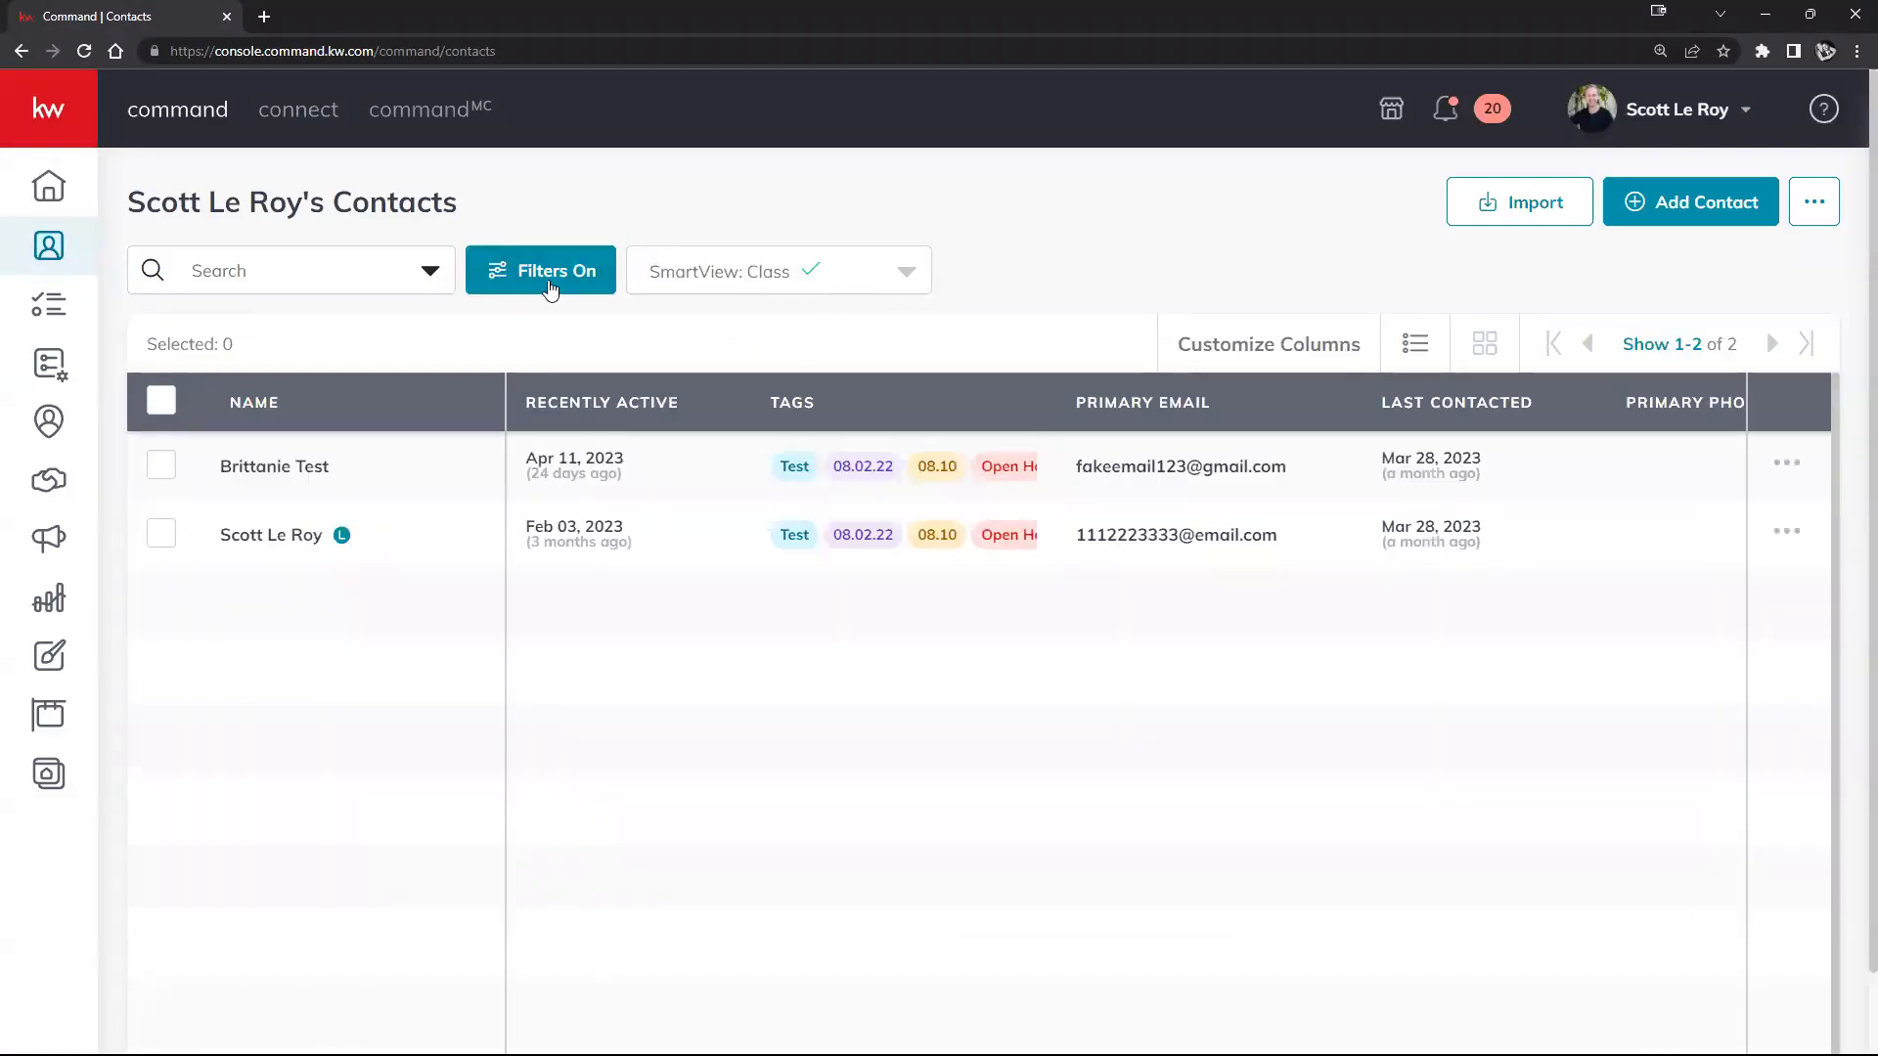
pyautogui.click(918, 277)
pyautogui.scroll(2, 782, 323)
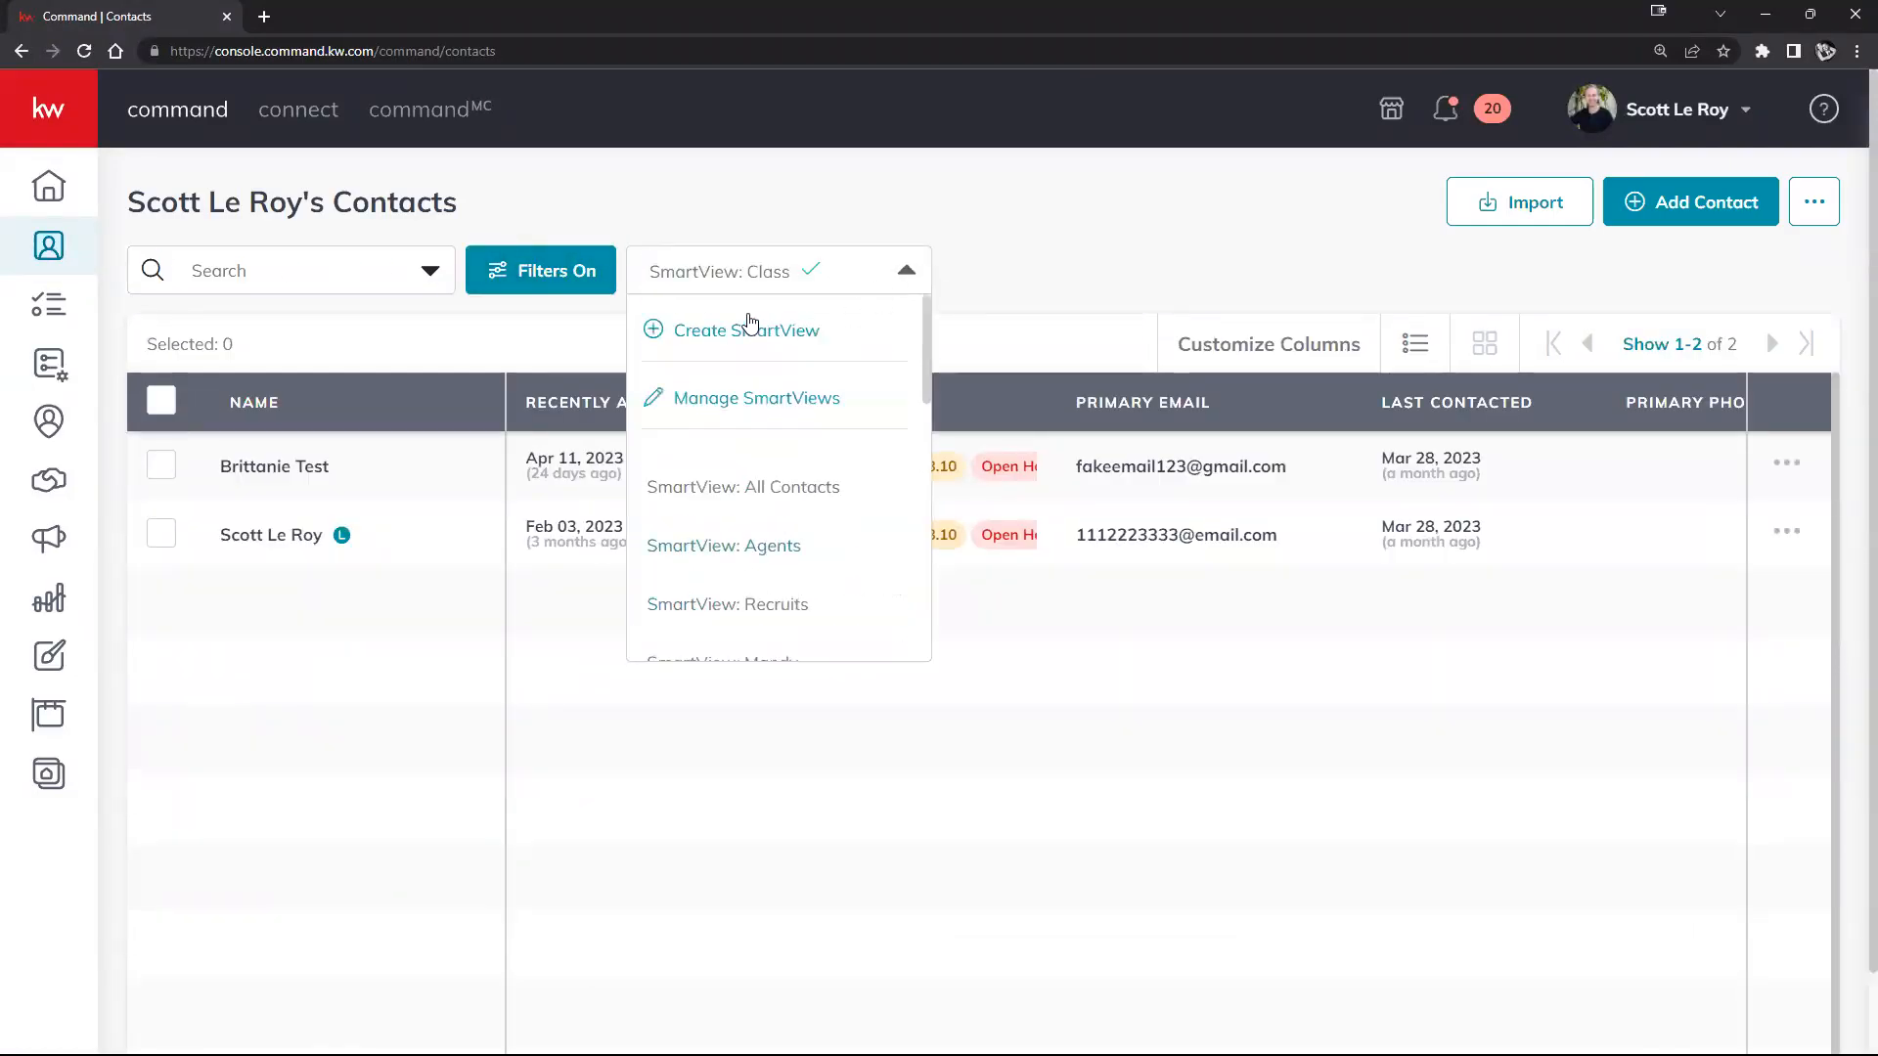
pyautogui.click(780, 486)
pyautogui.click(325, 266)
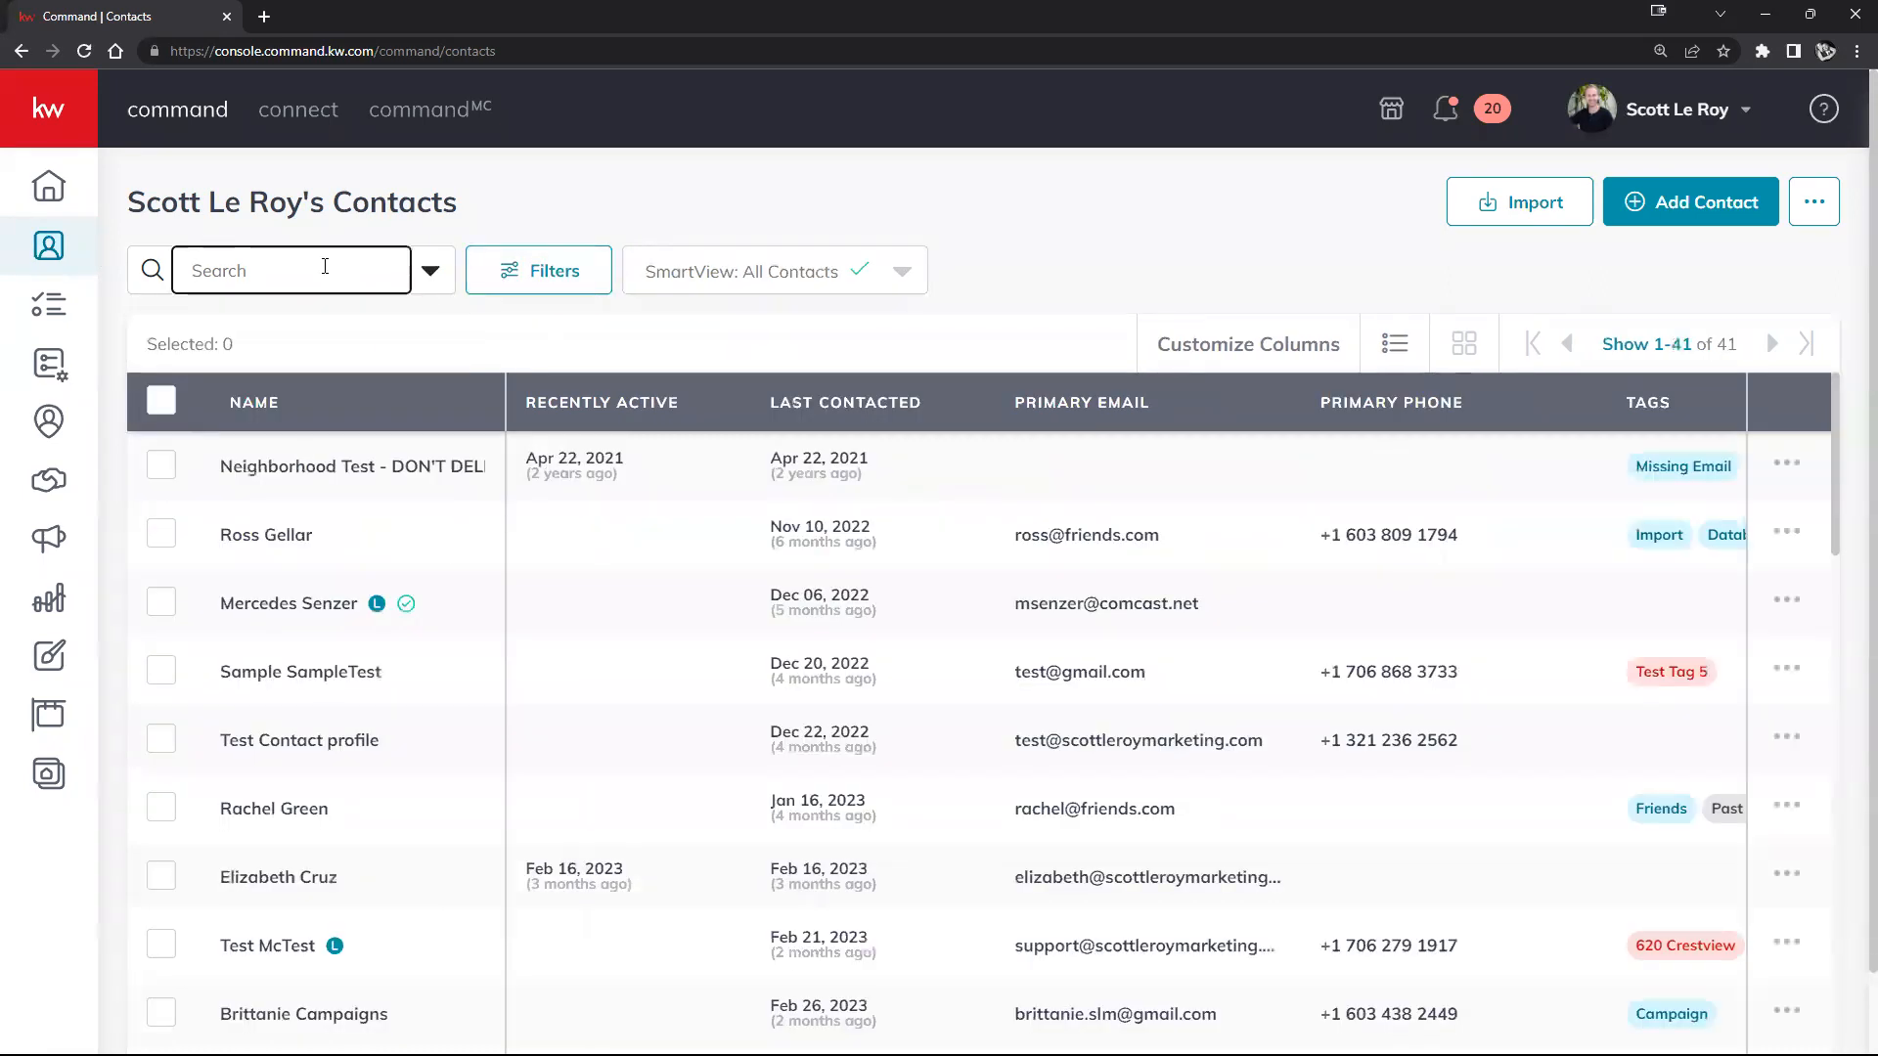
pyautogui.write('morgan')
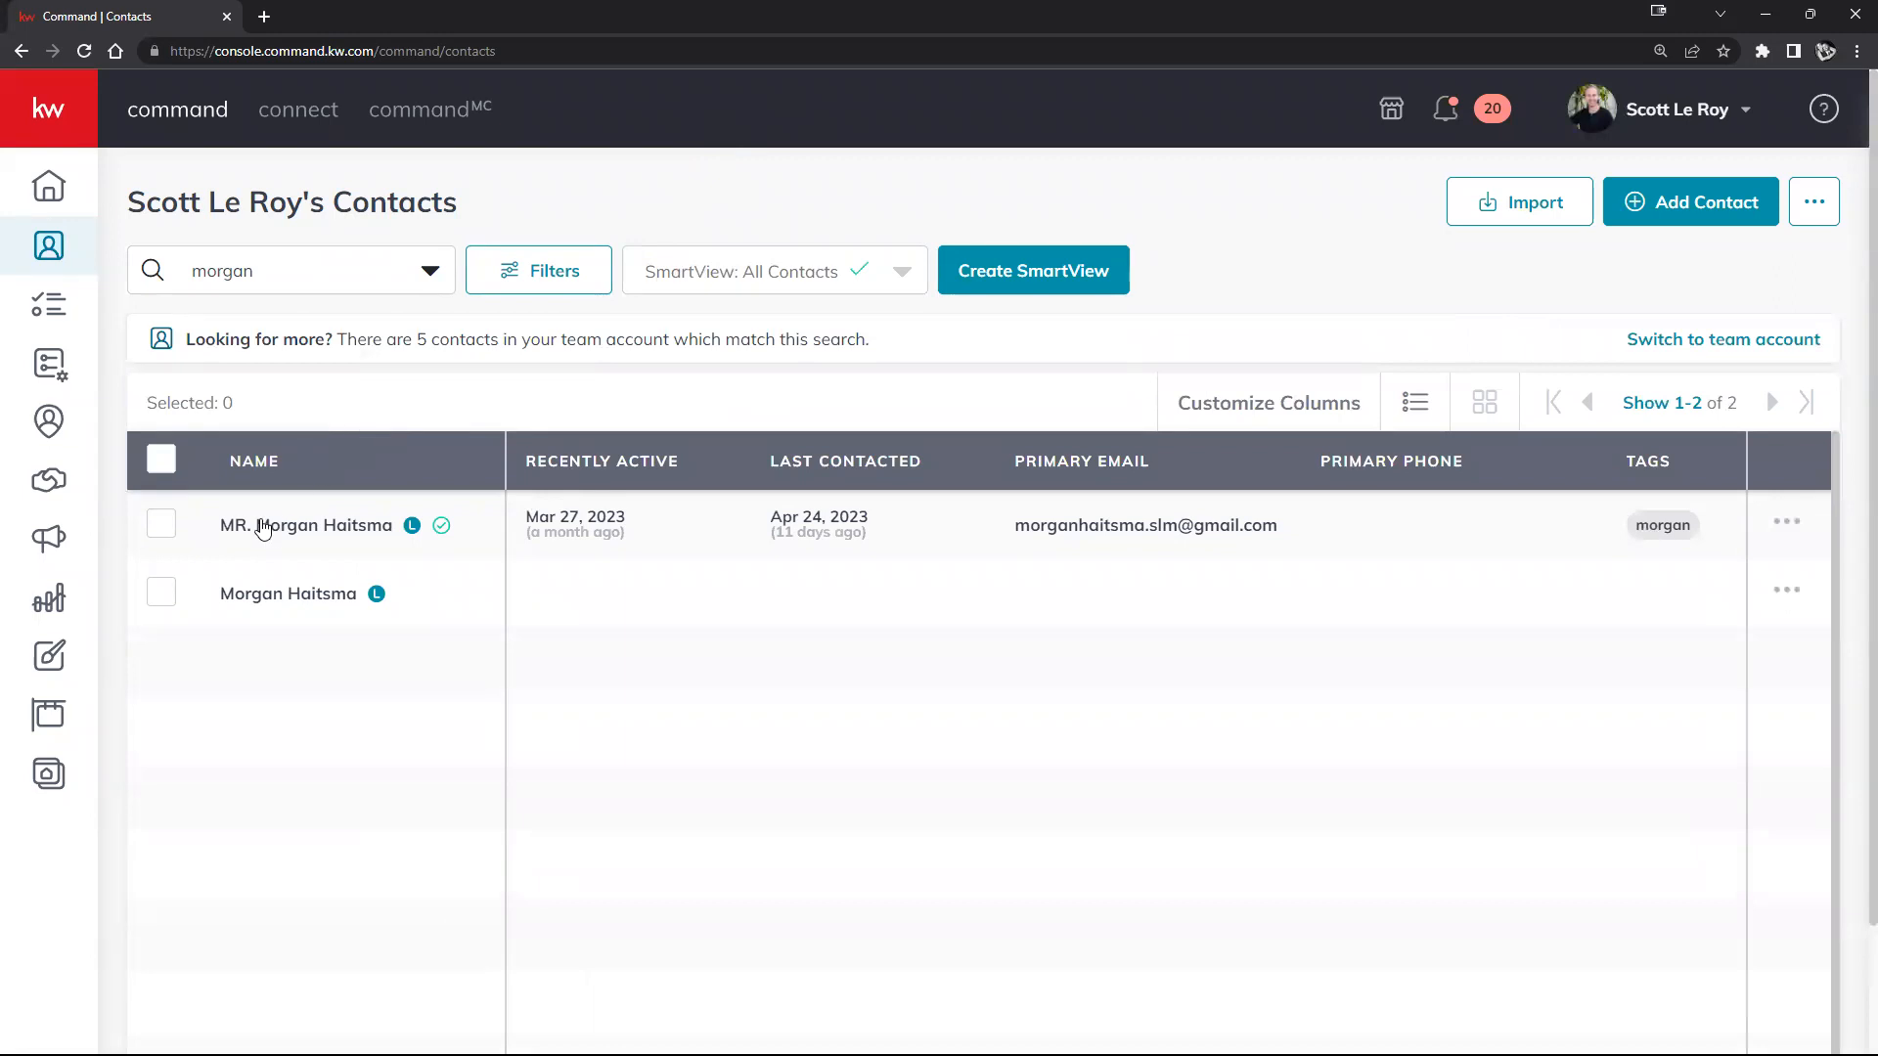
# Step: Delete 'MR.' from the first match's Full Name, save, and go back to Contacts
pyautogui.click(276, 526)
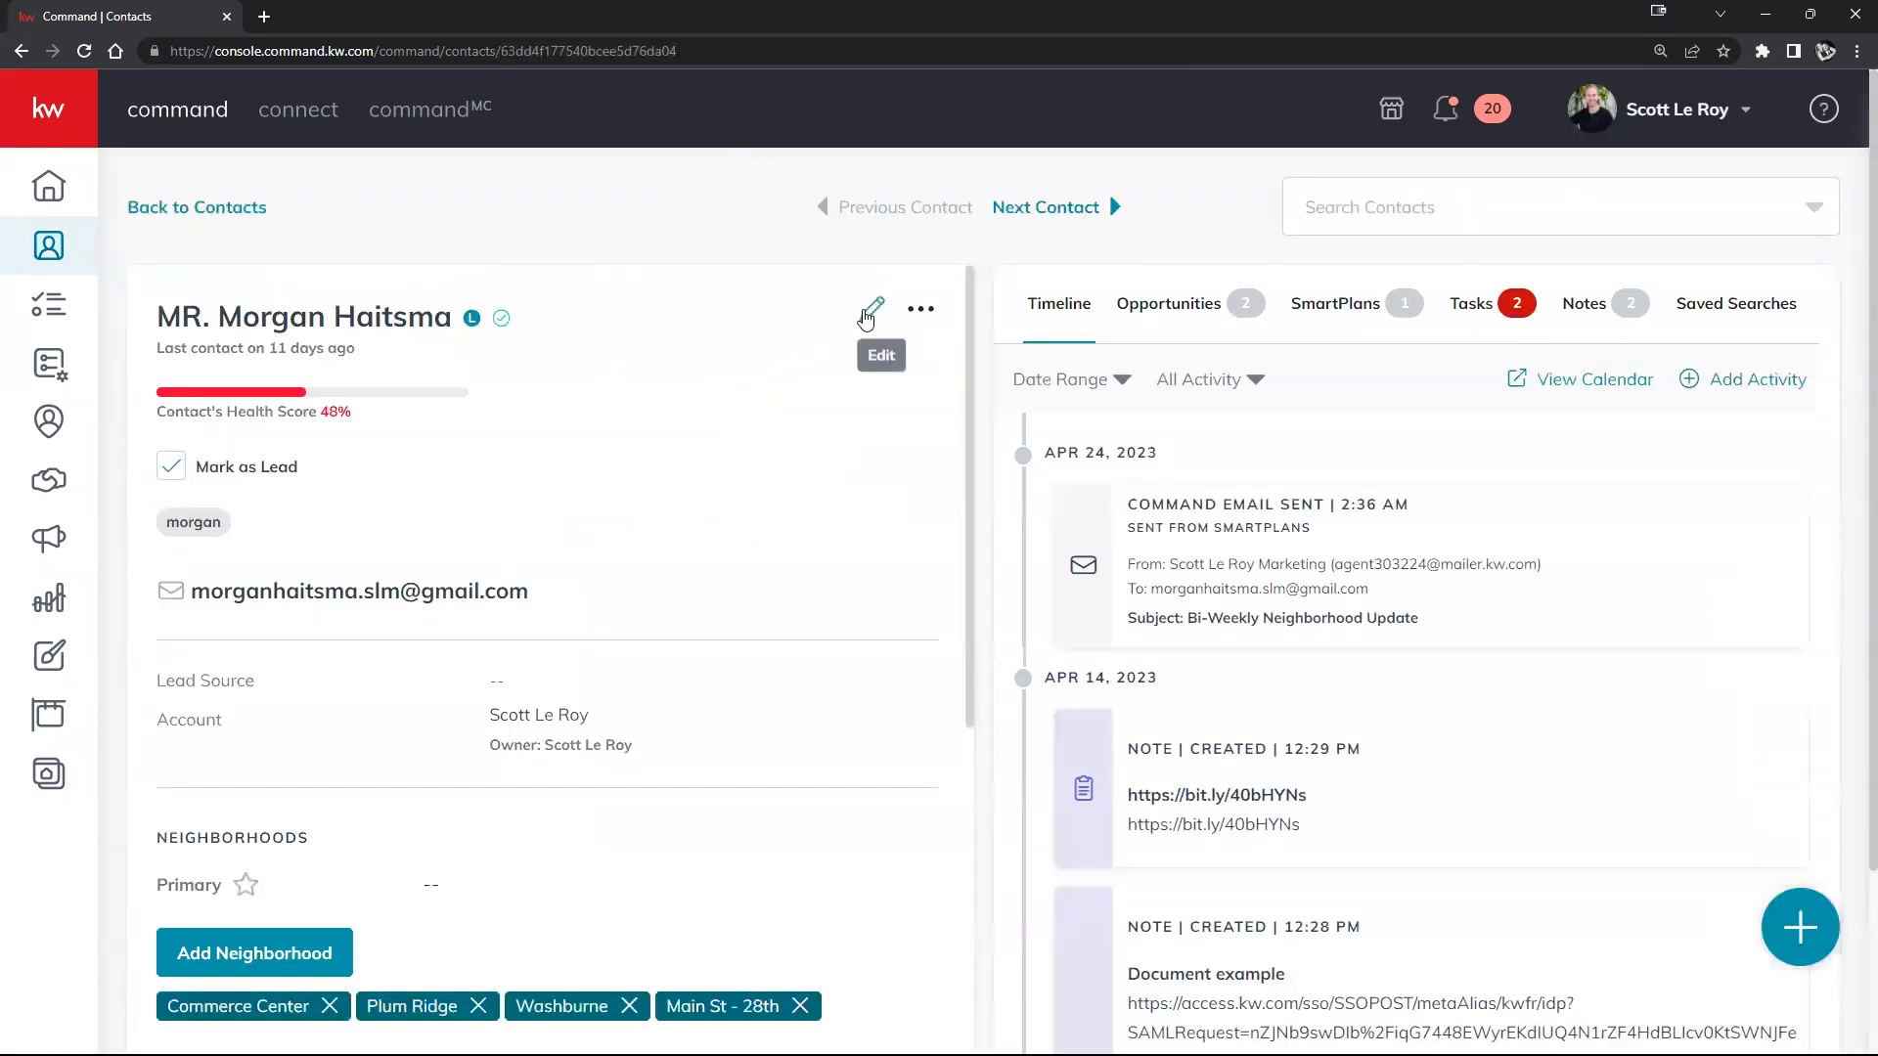
pyautogui.click(872, 309)
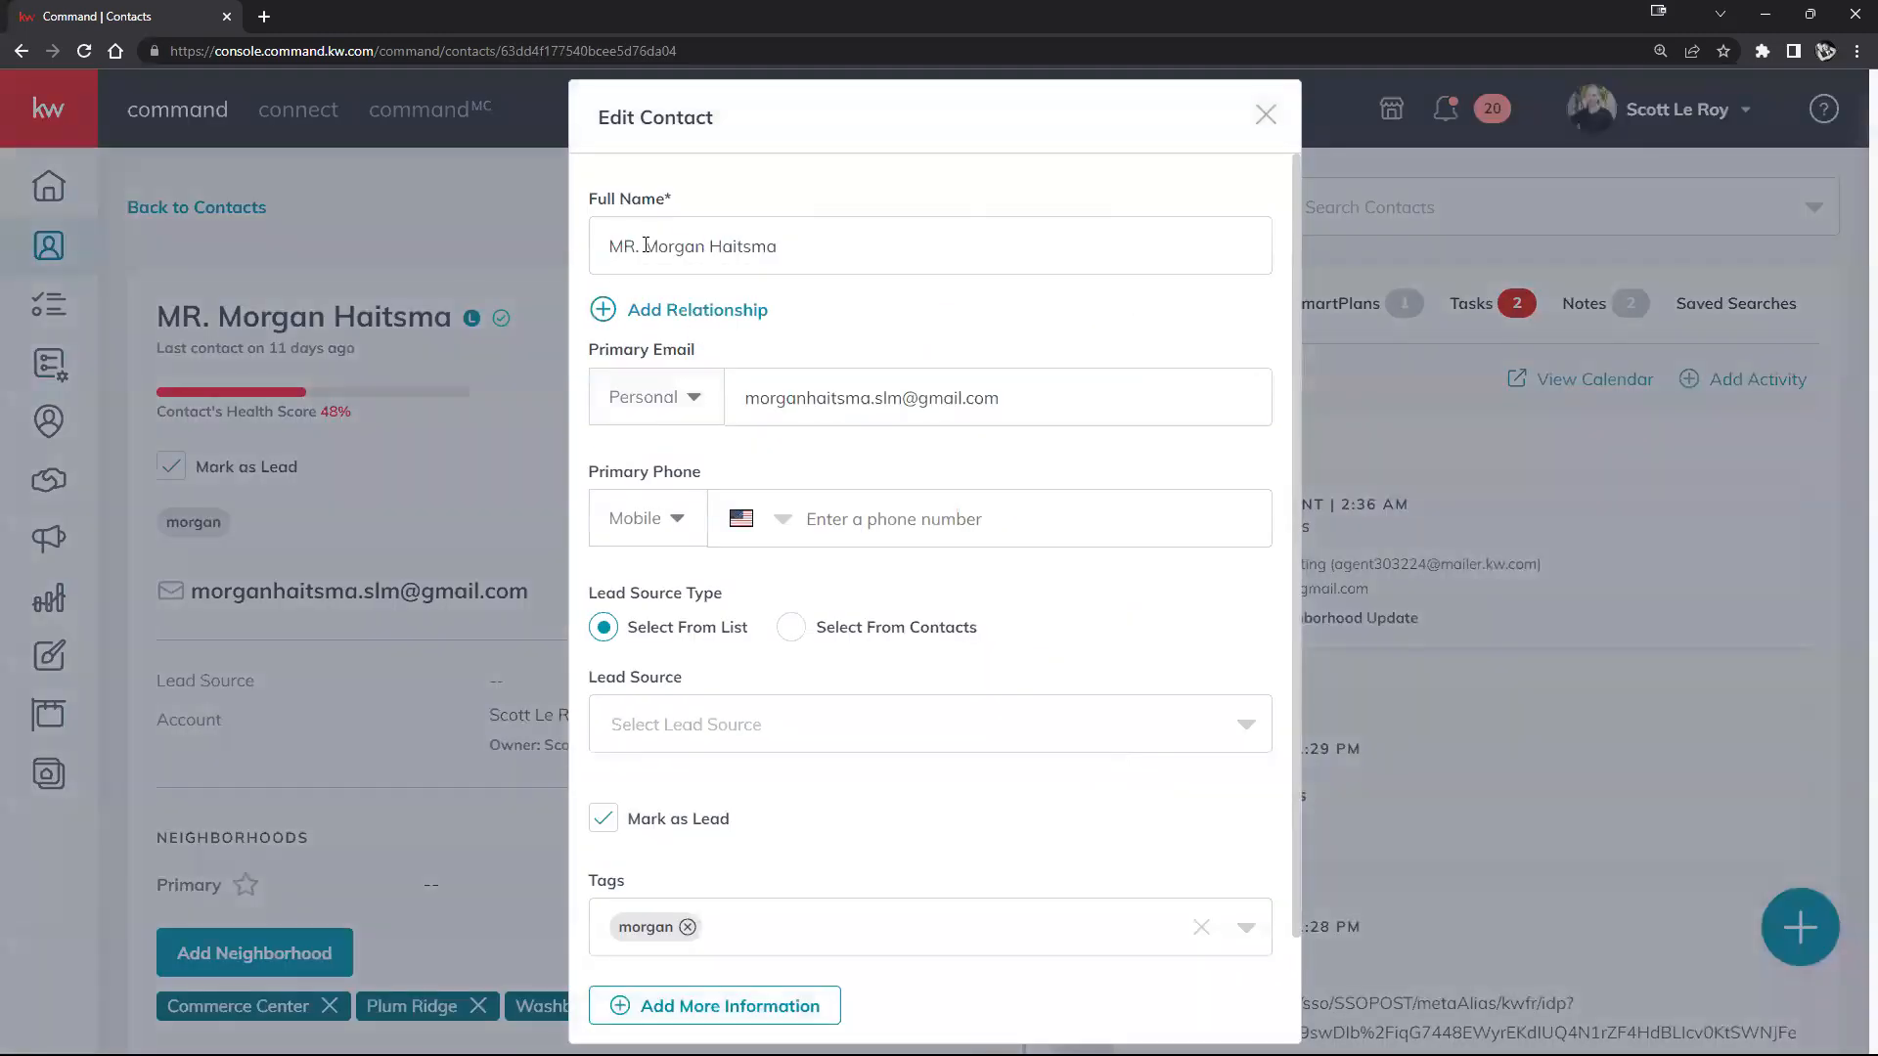
pyautogui.moveTo(644, 246); pyautogui.dragTo(481, 267)
pyautogui.press('BackSpace')
pyautogui.scroll(-1, 1044, 470)
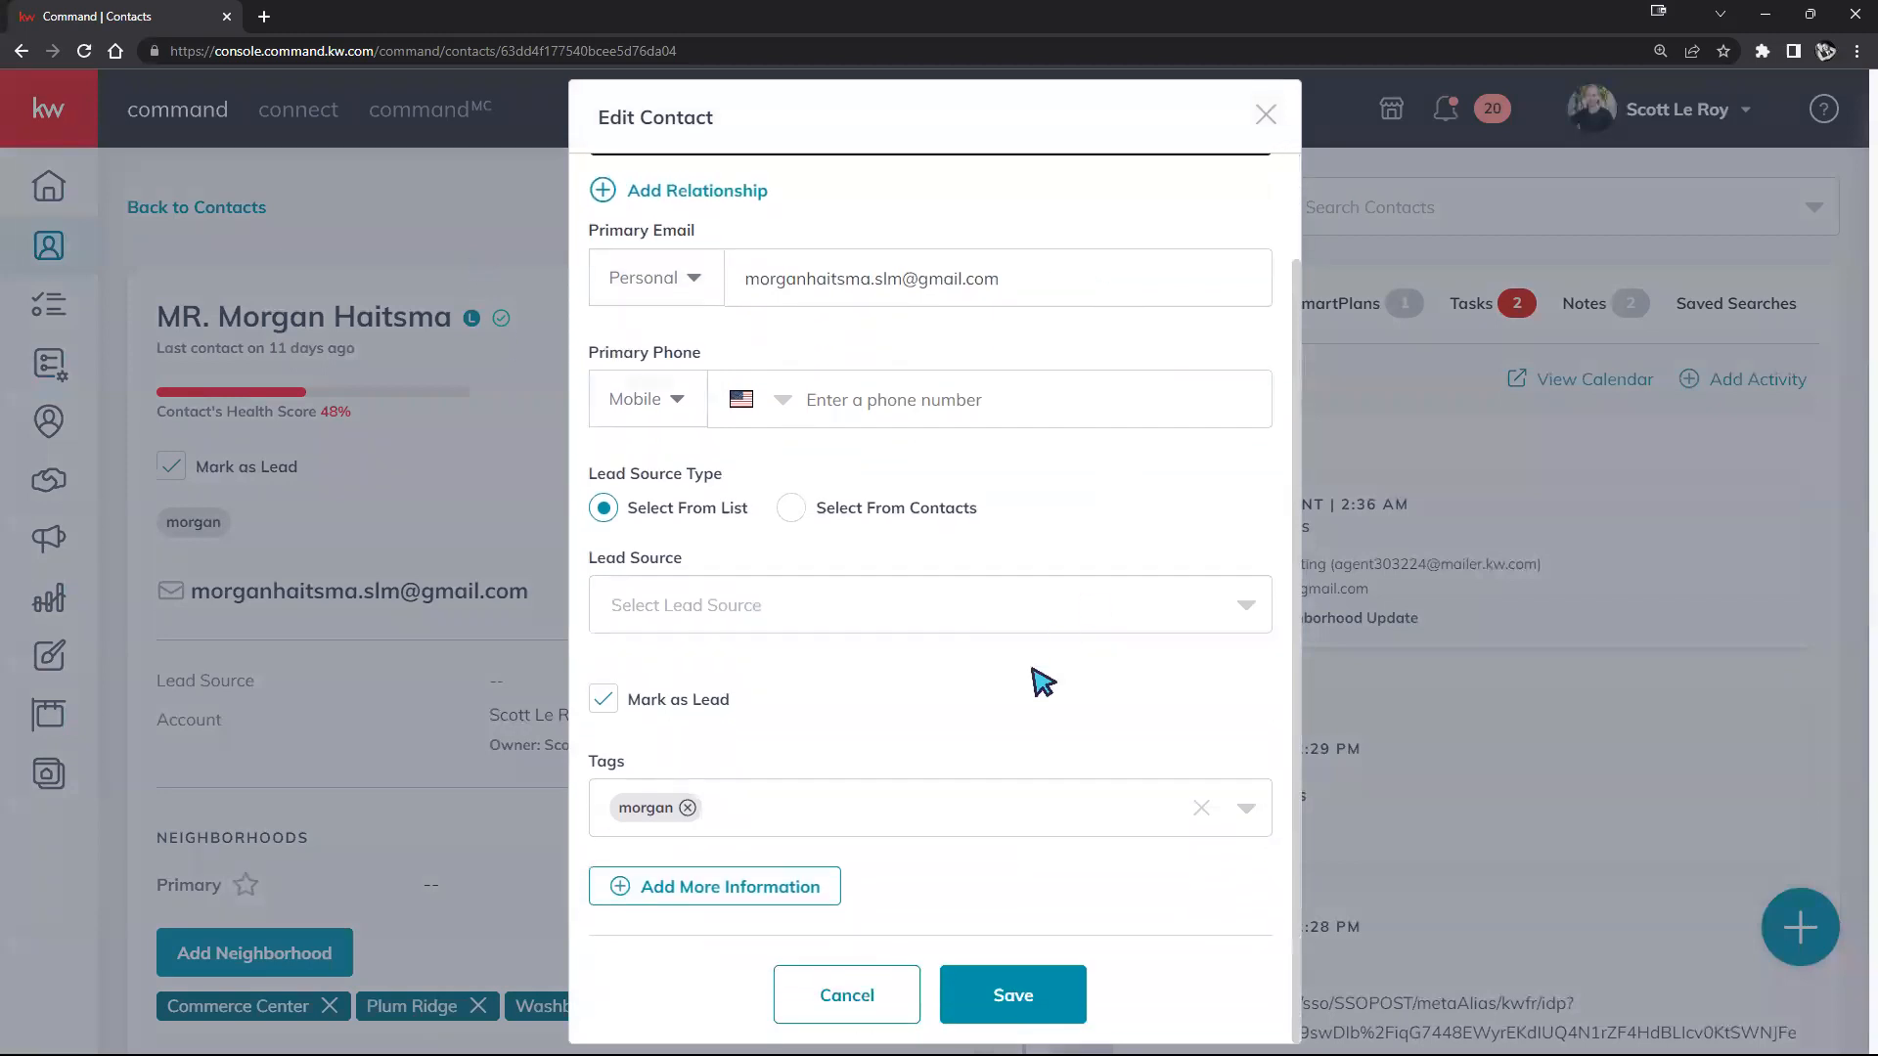
pyautogui.click(1013, 994)
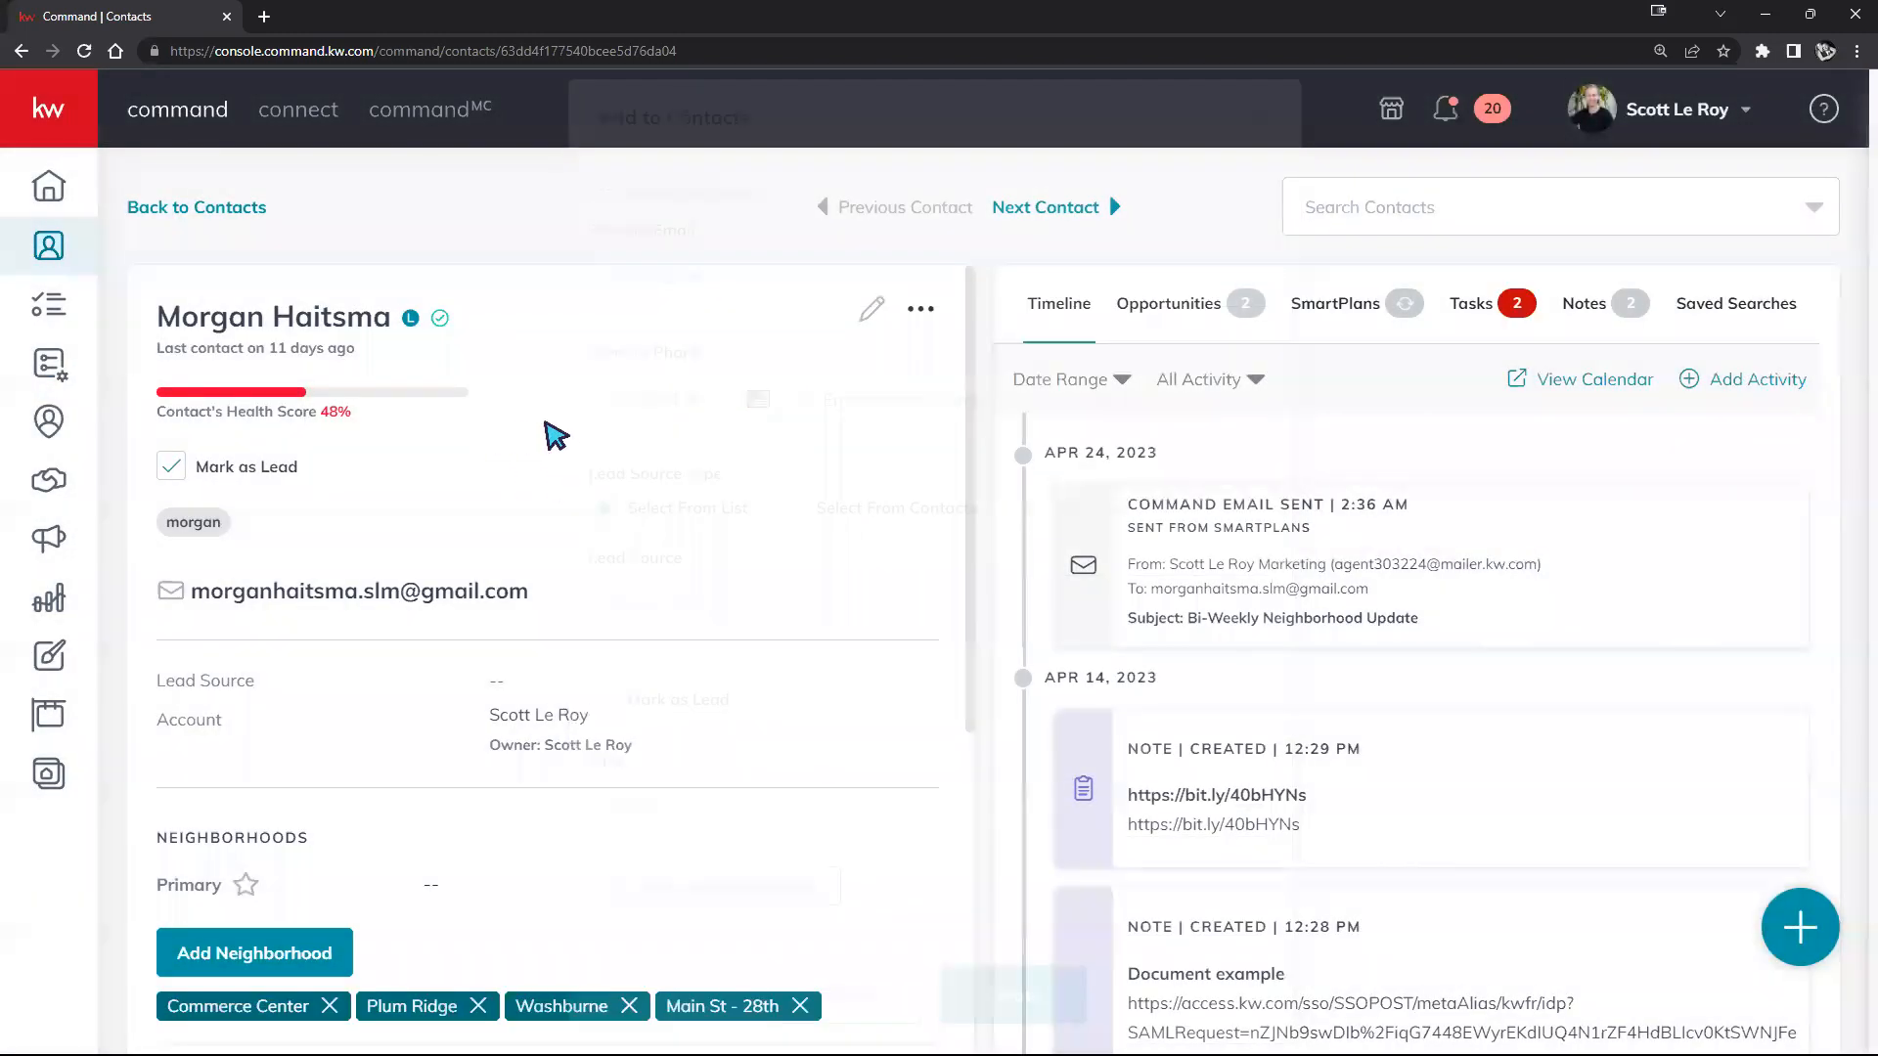
pyautogui.click(186, 207)
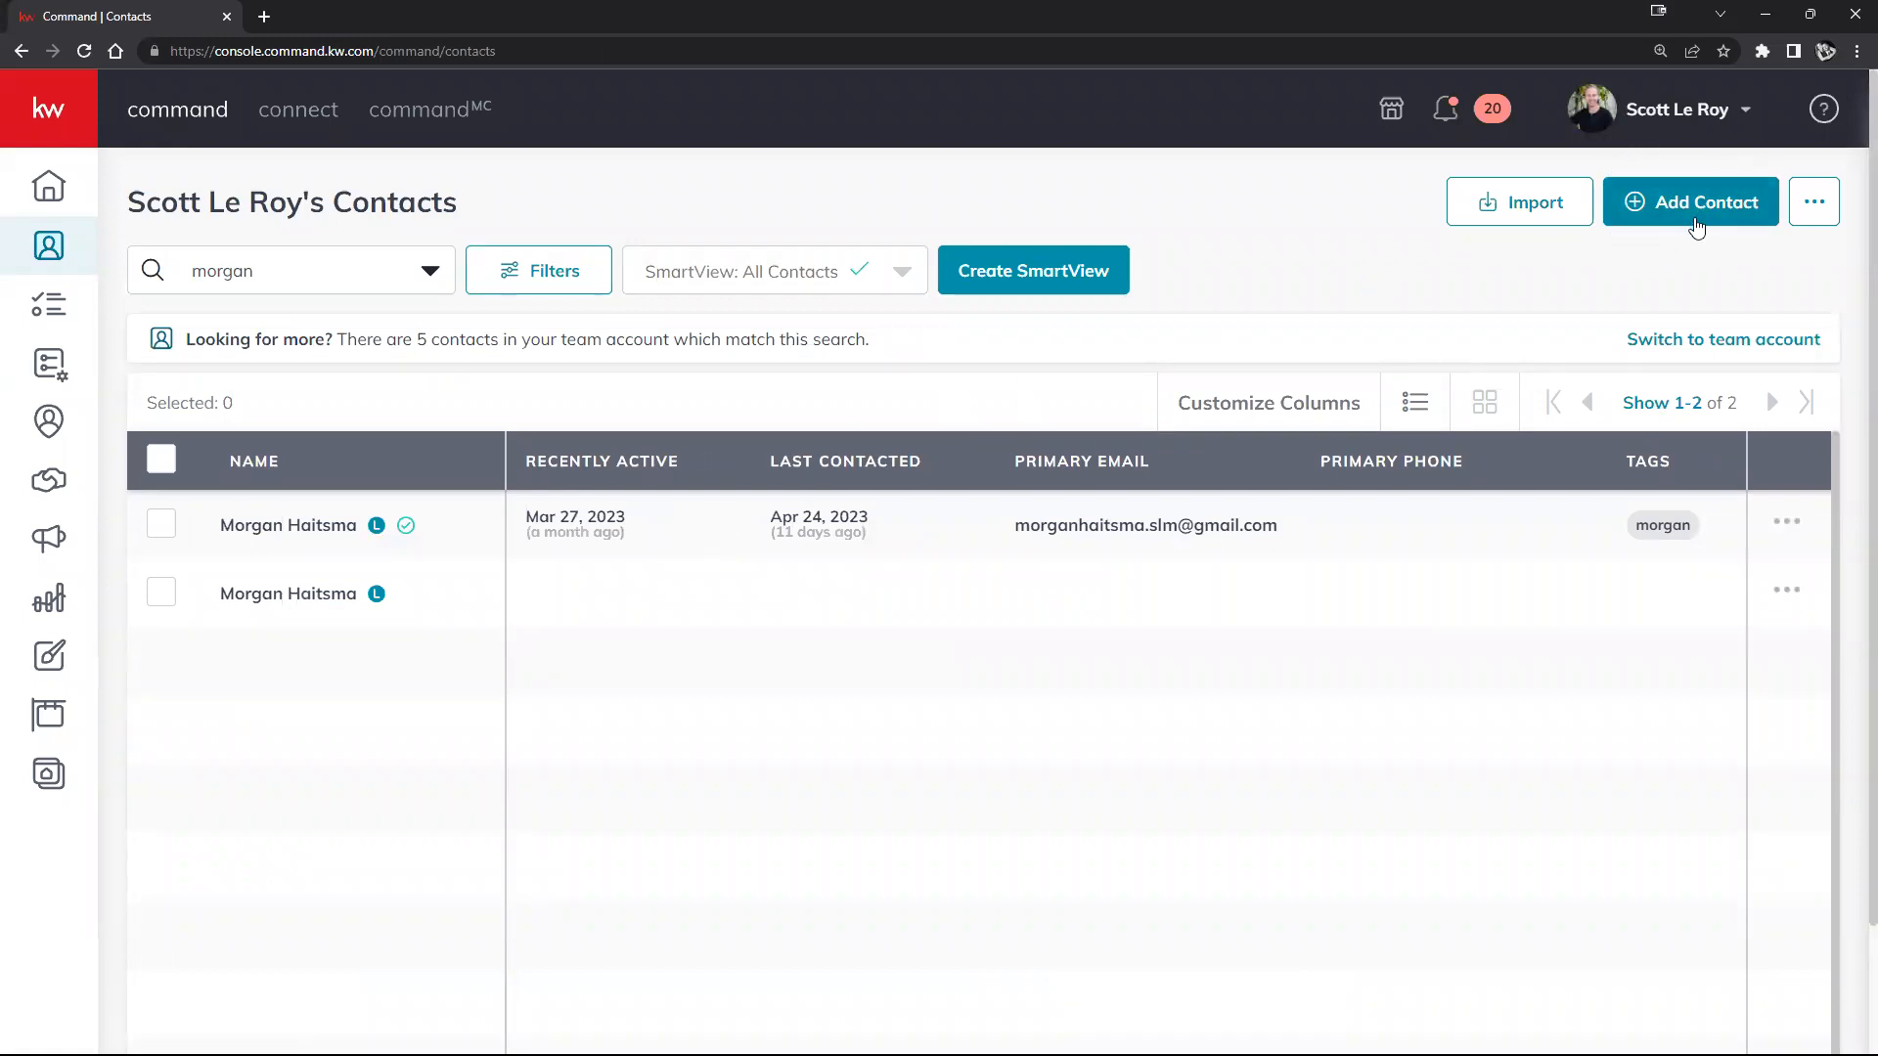
# Step: Look through the Add to Contacts form's name, email and additional sections, then close it unsaved
pyautogui.click(1724, 231)
pyautogui.click(726, 252)
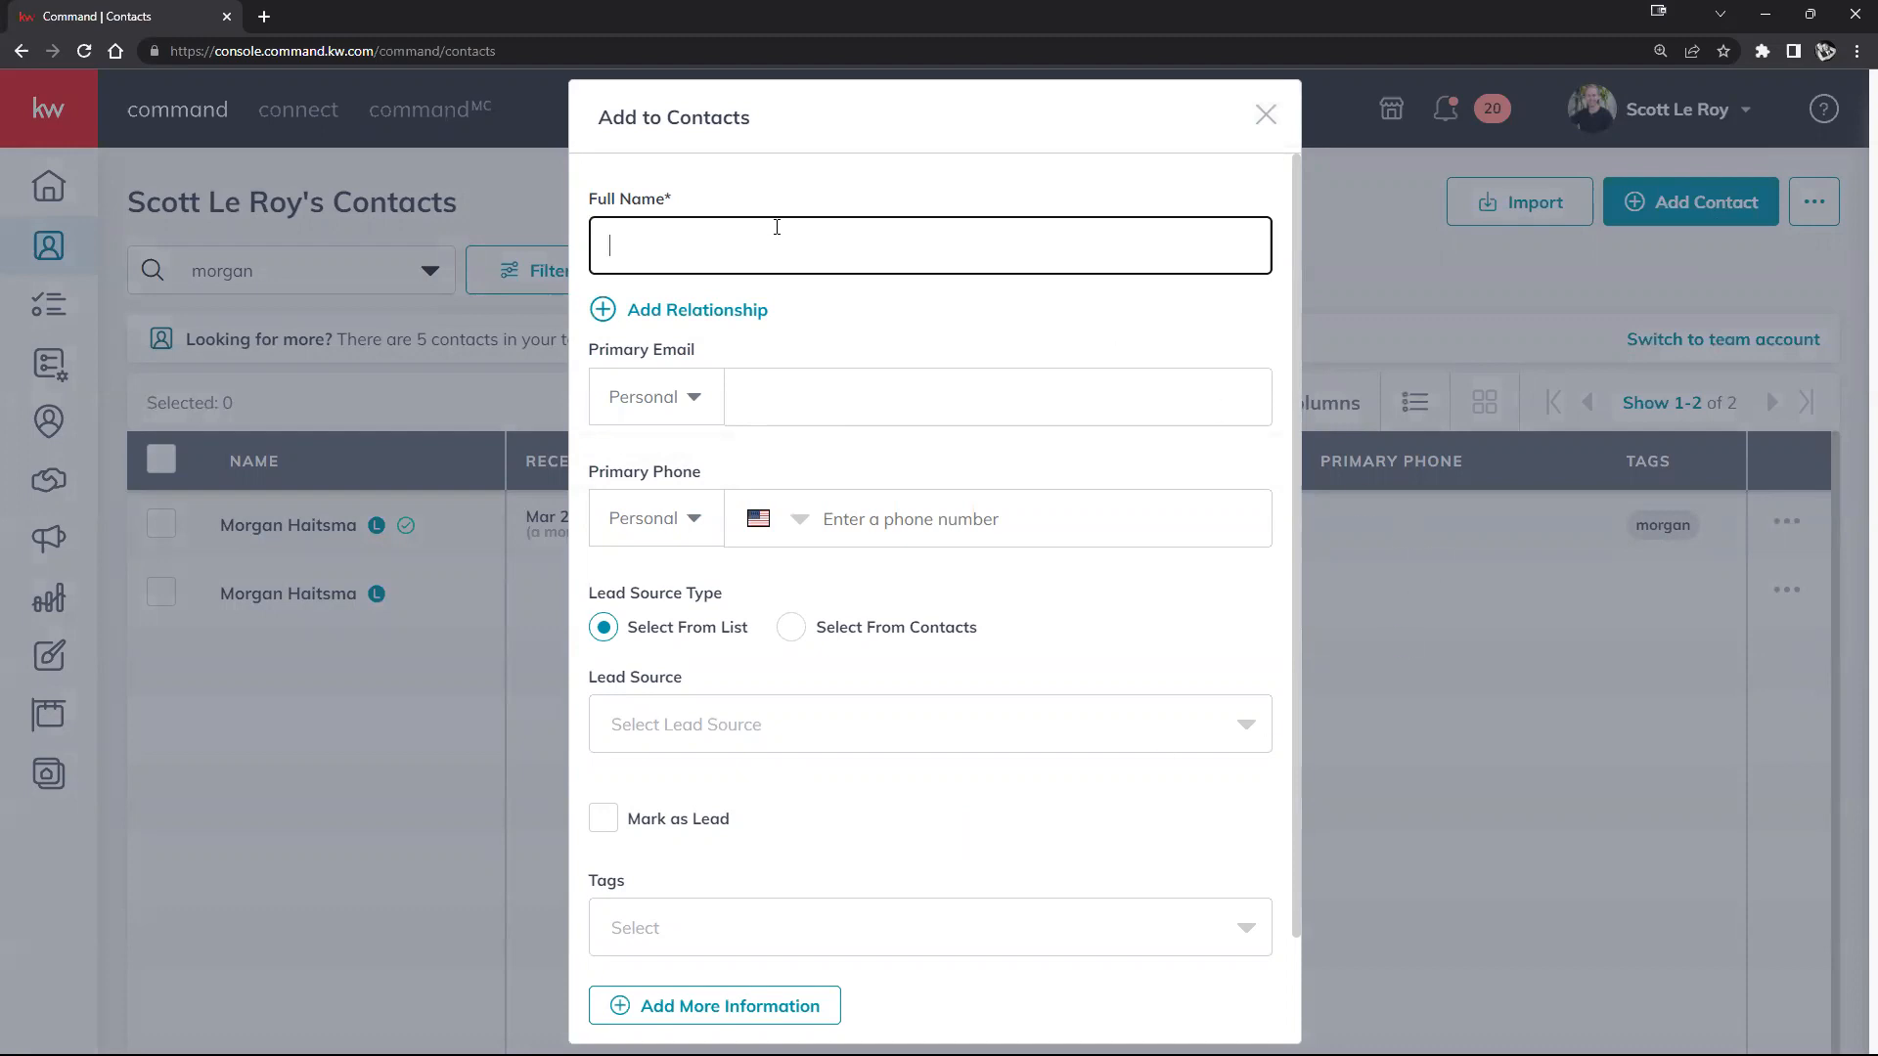
pyautogui.click(910, 401)
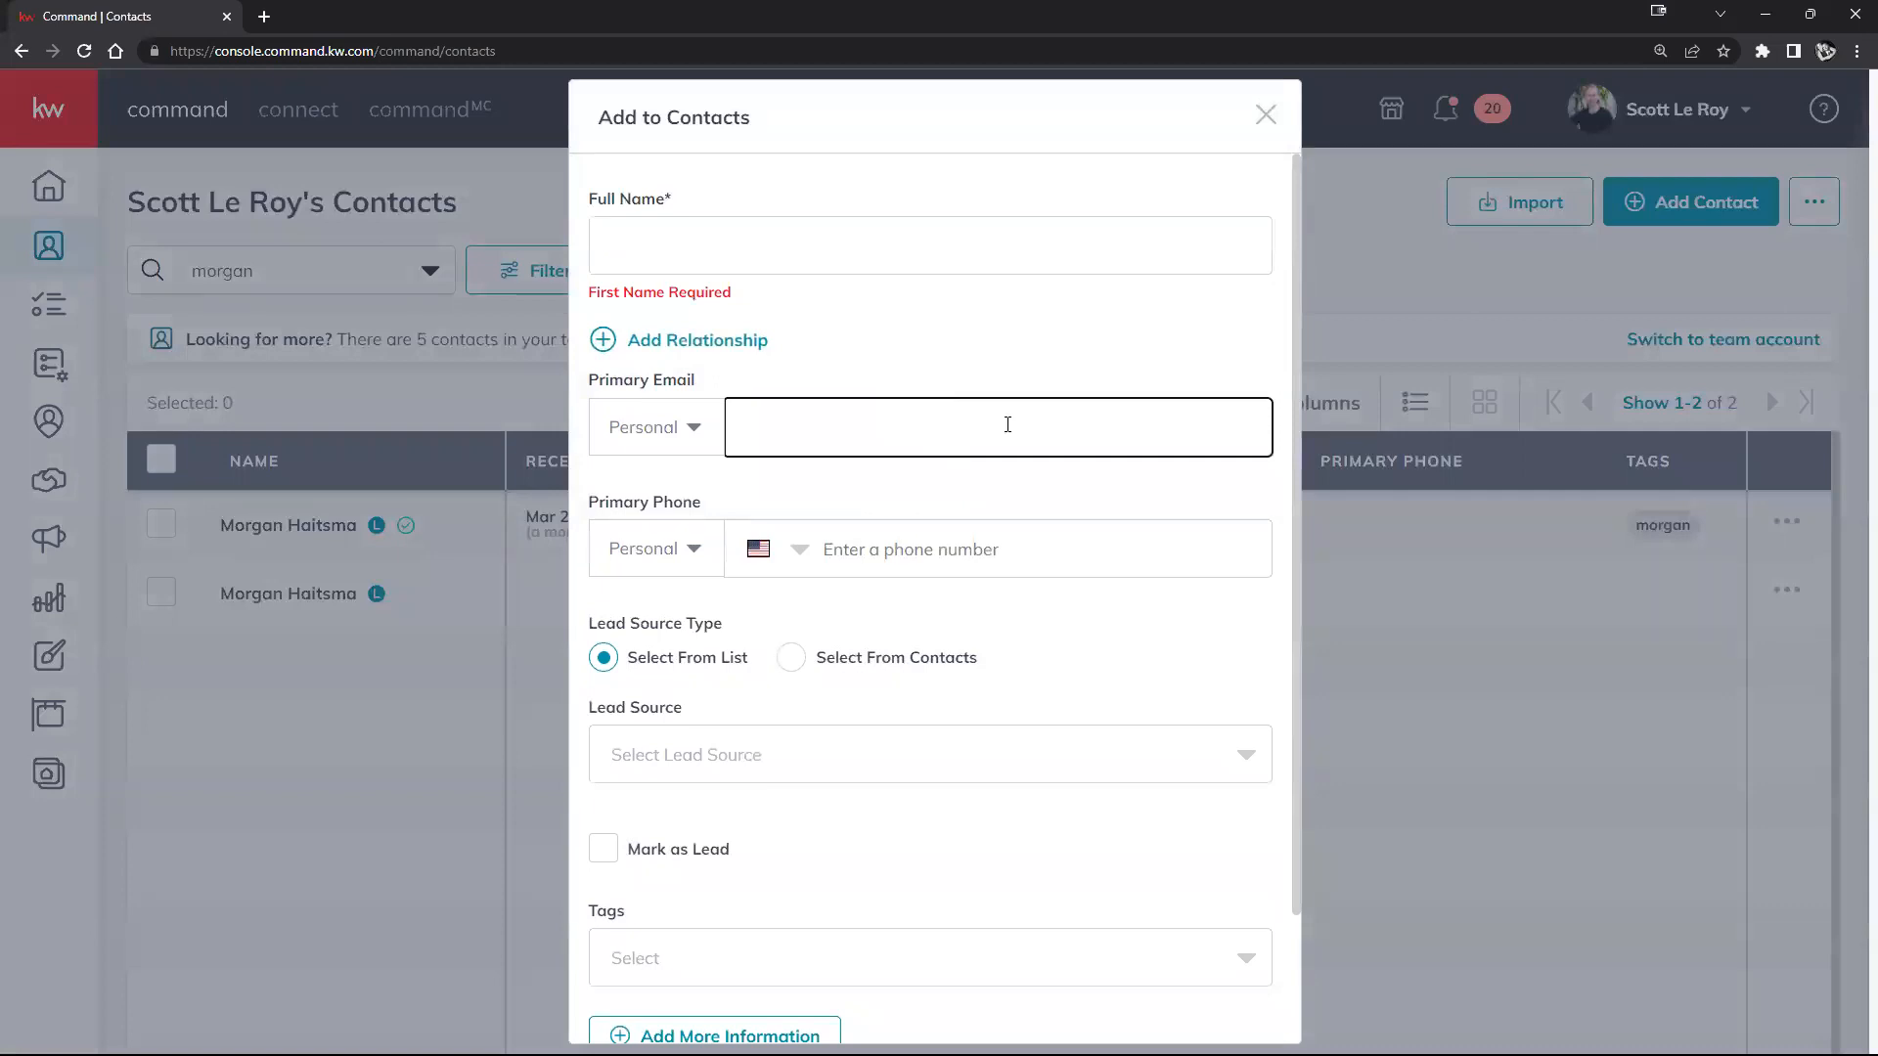
pyautogui.scroll(-2, 1004, 424)
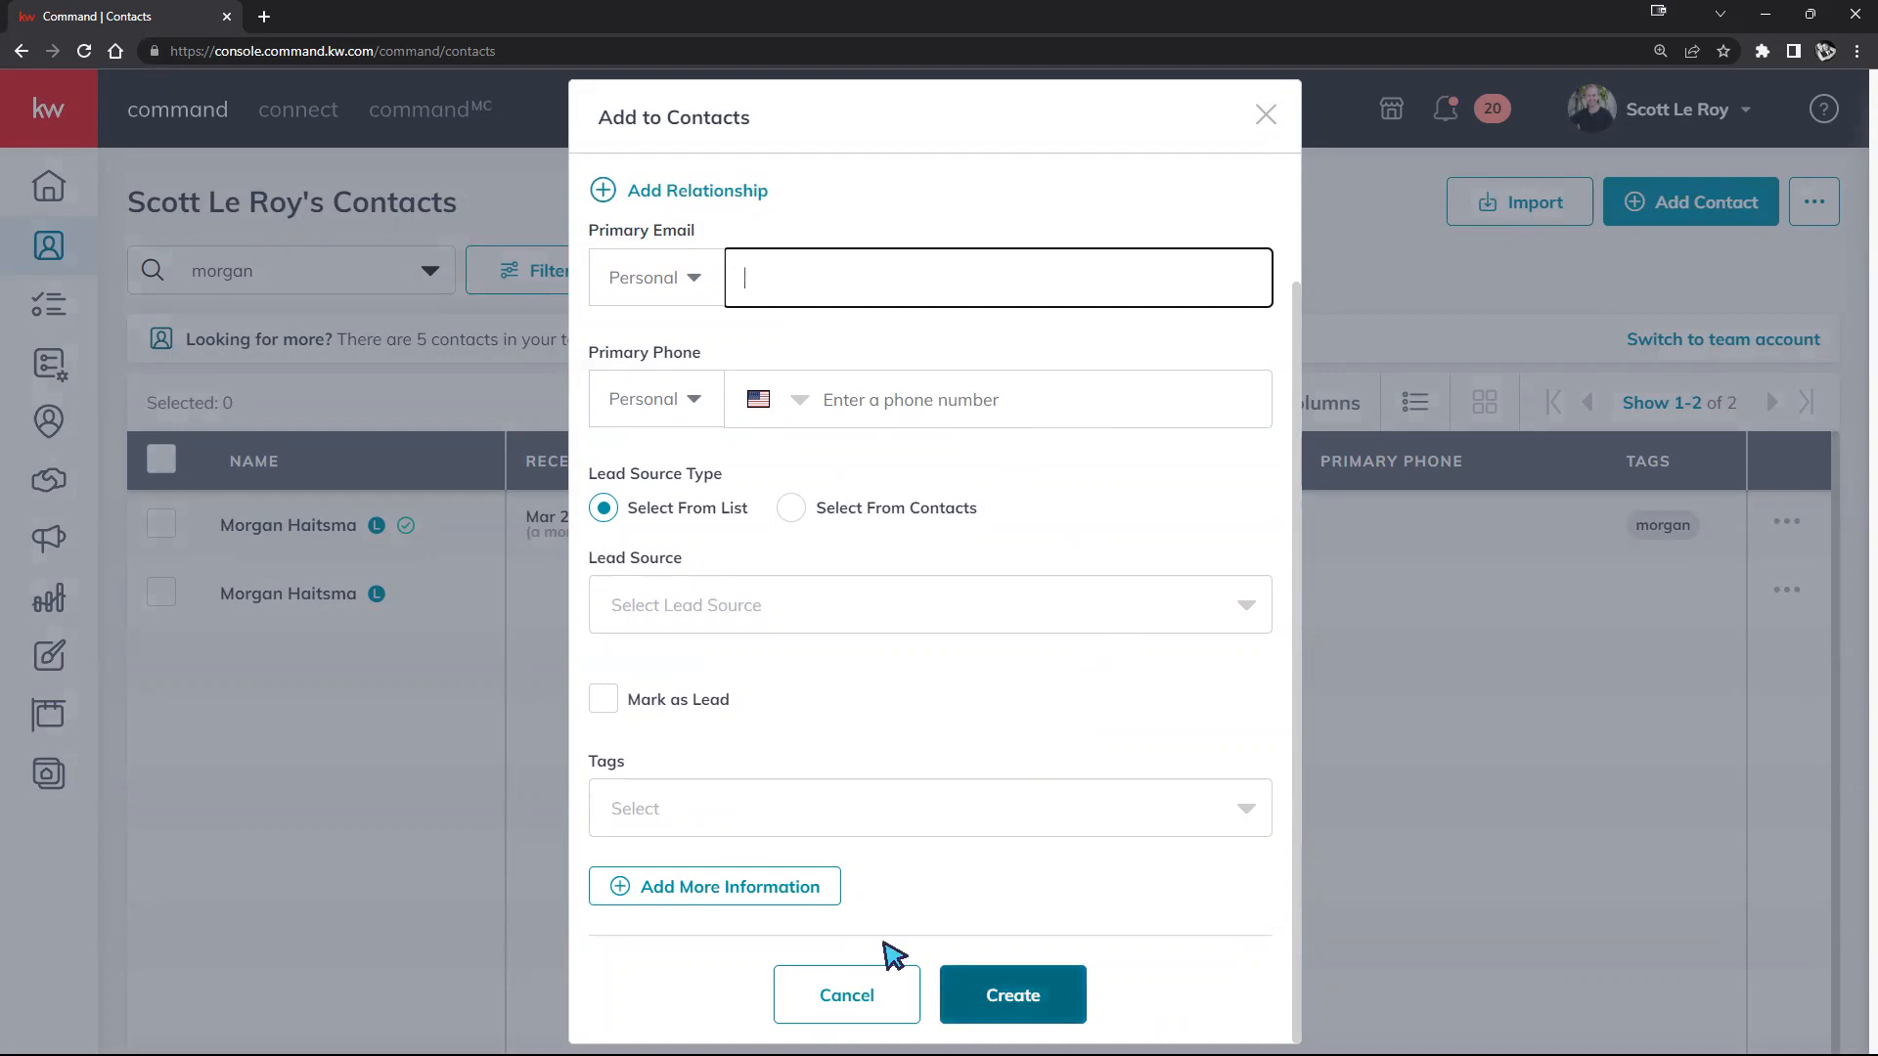
pyautogui.click(749, 888)
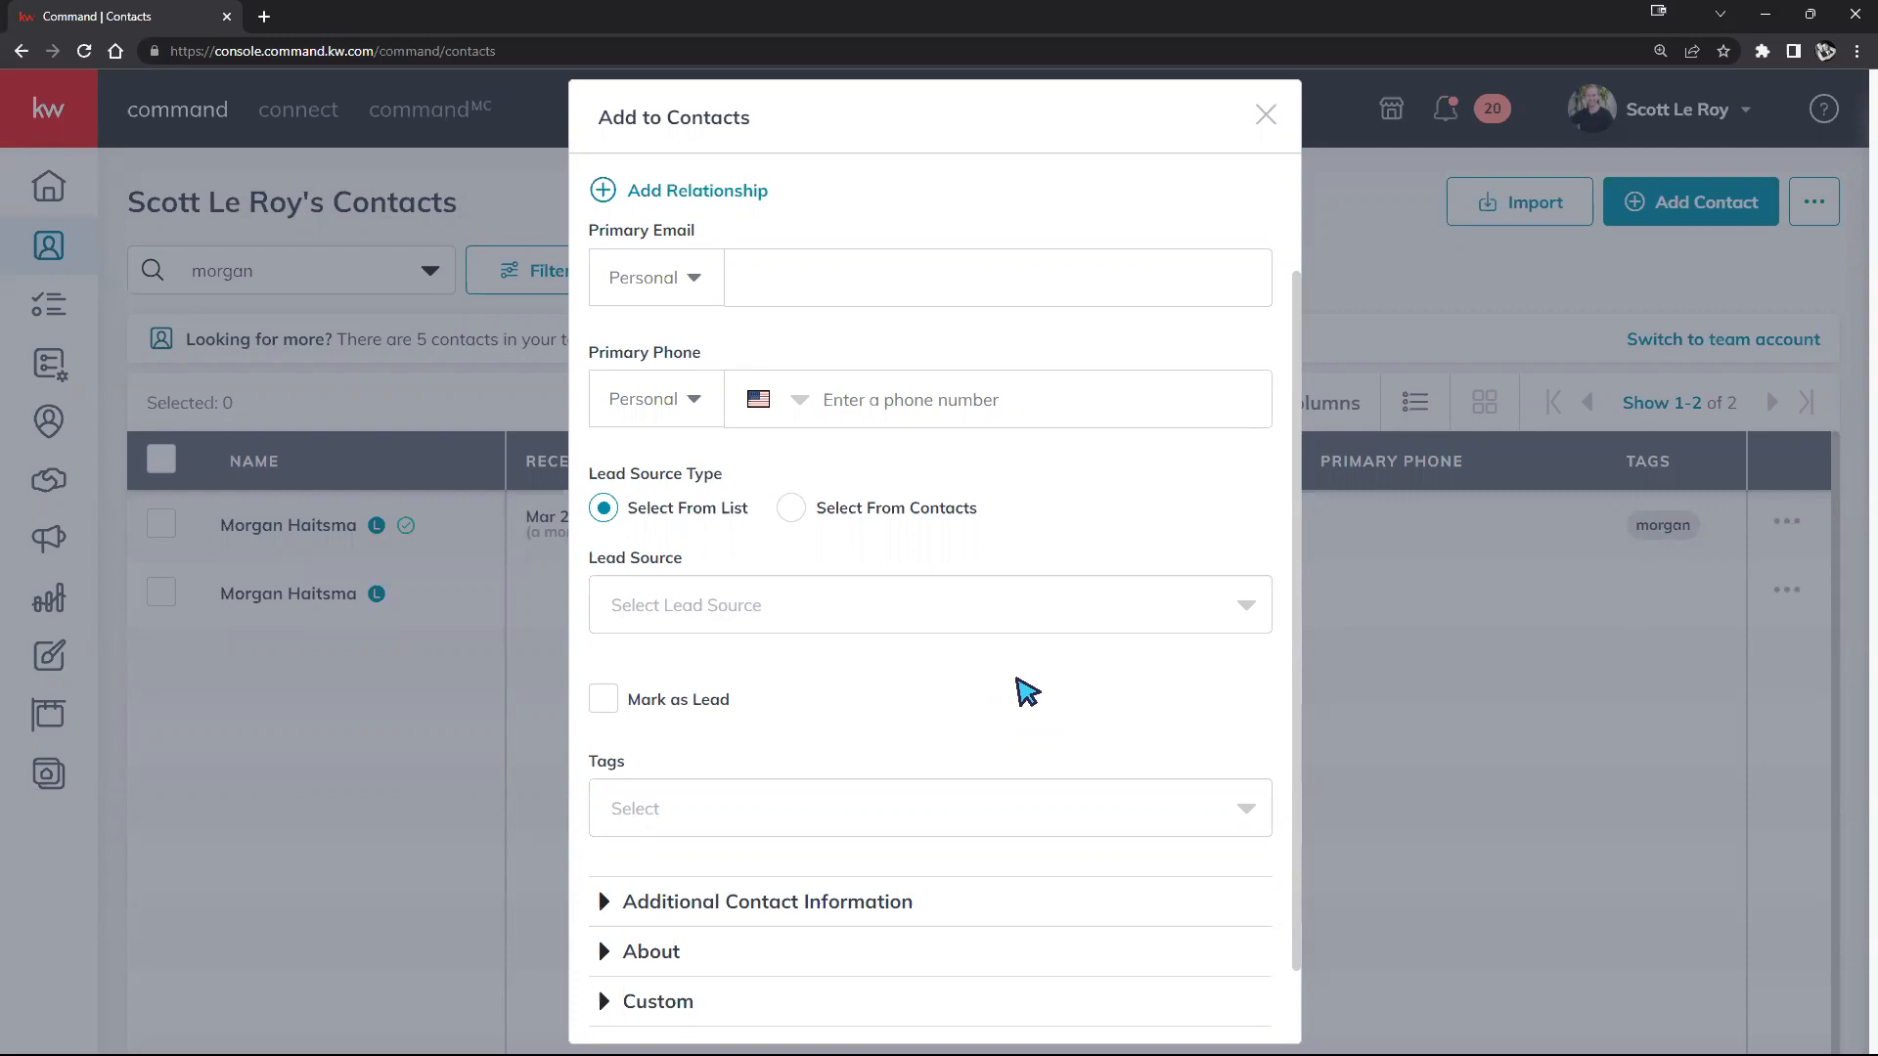
pyautogui.click(1264, 115)
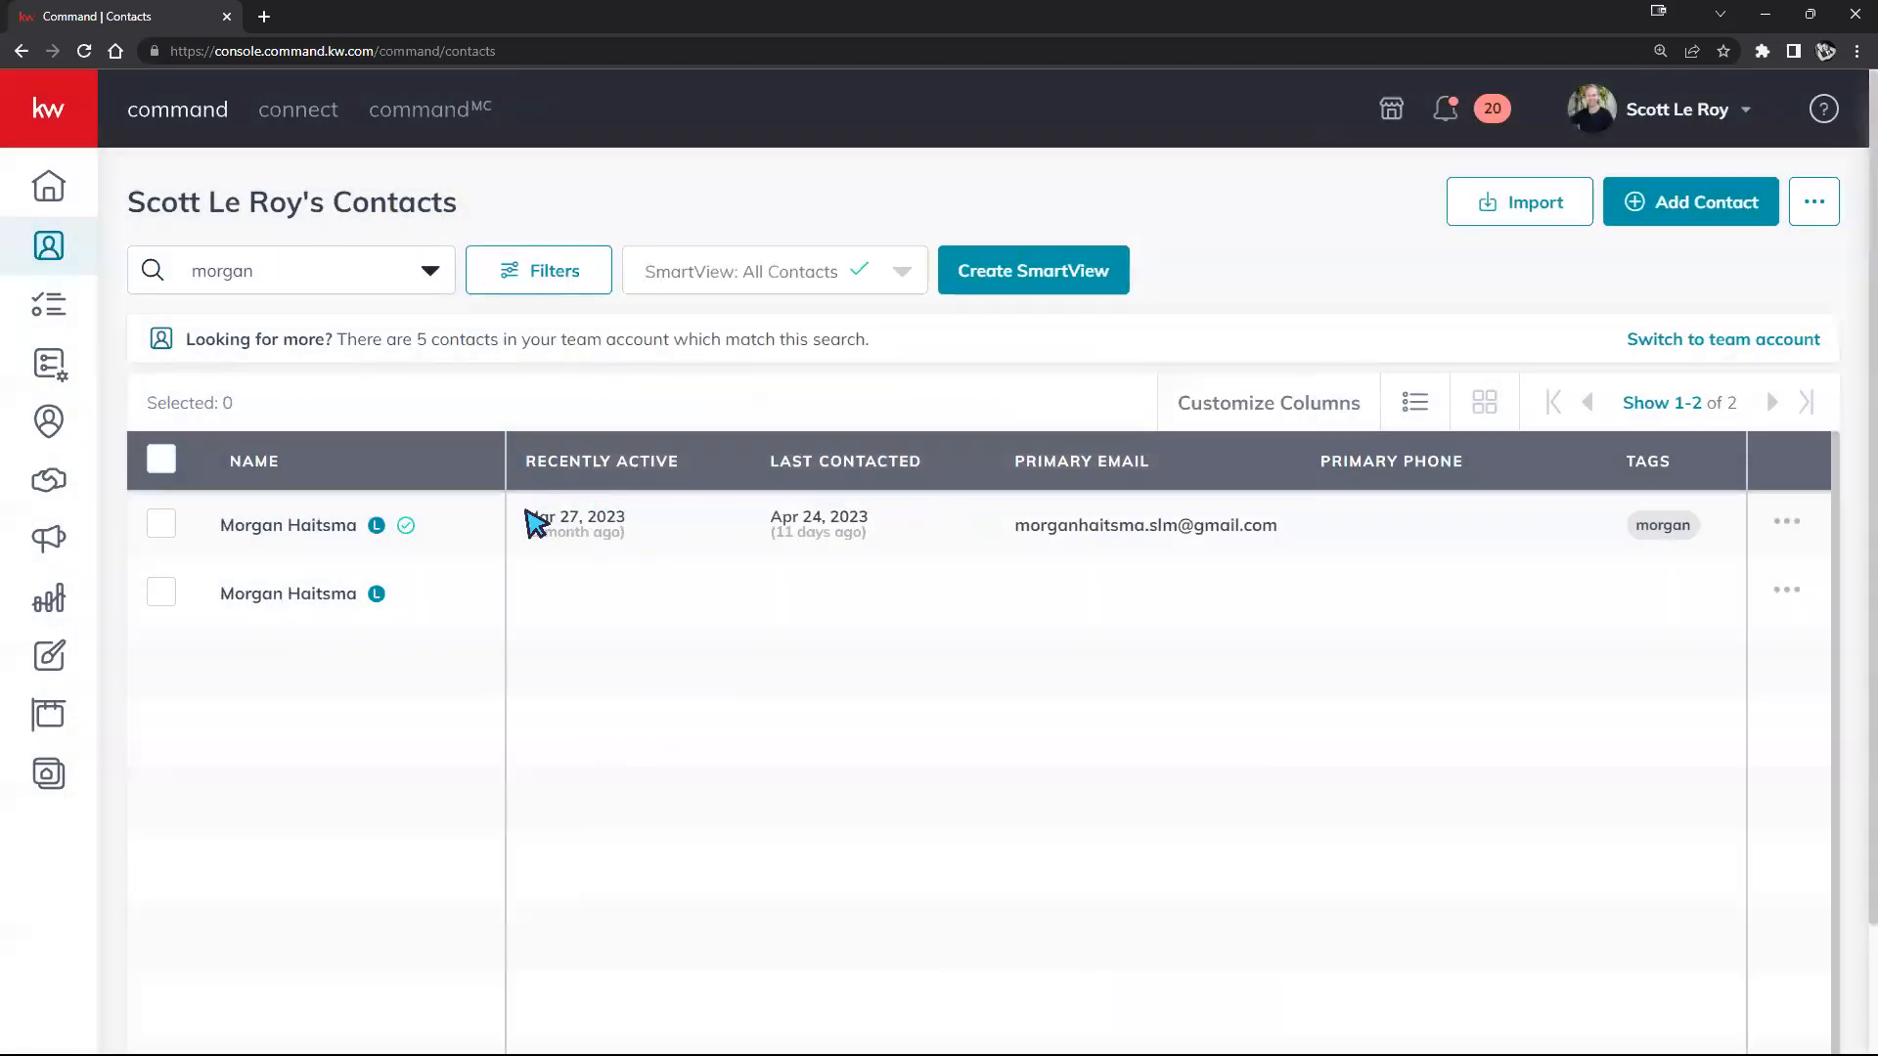
# Step: Reopen the first matching client contact to view its timeline of emails, notes and neighborhoods
pyautogui.click(286, 529)
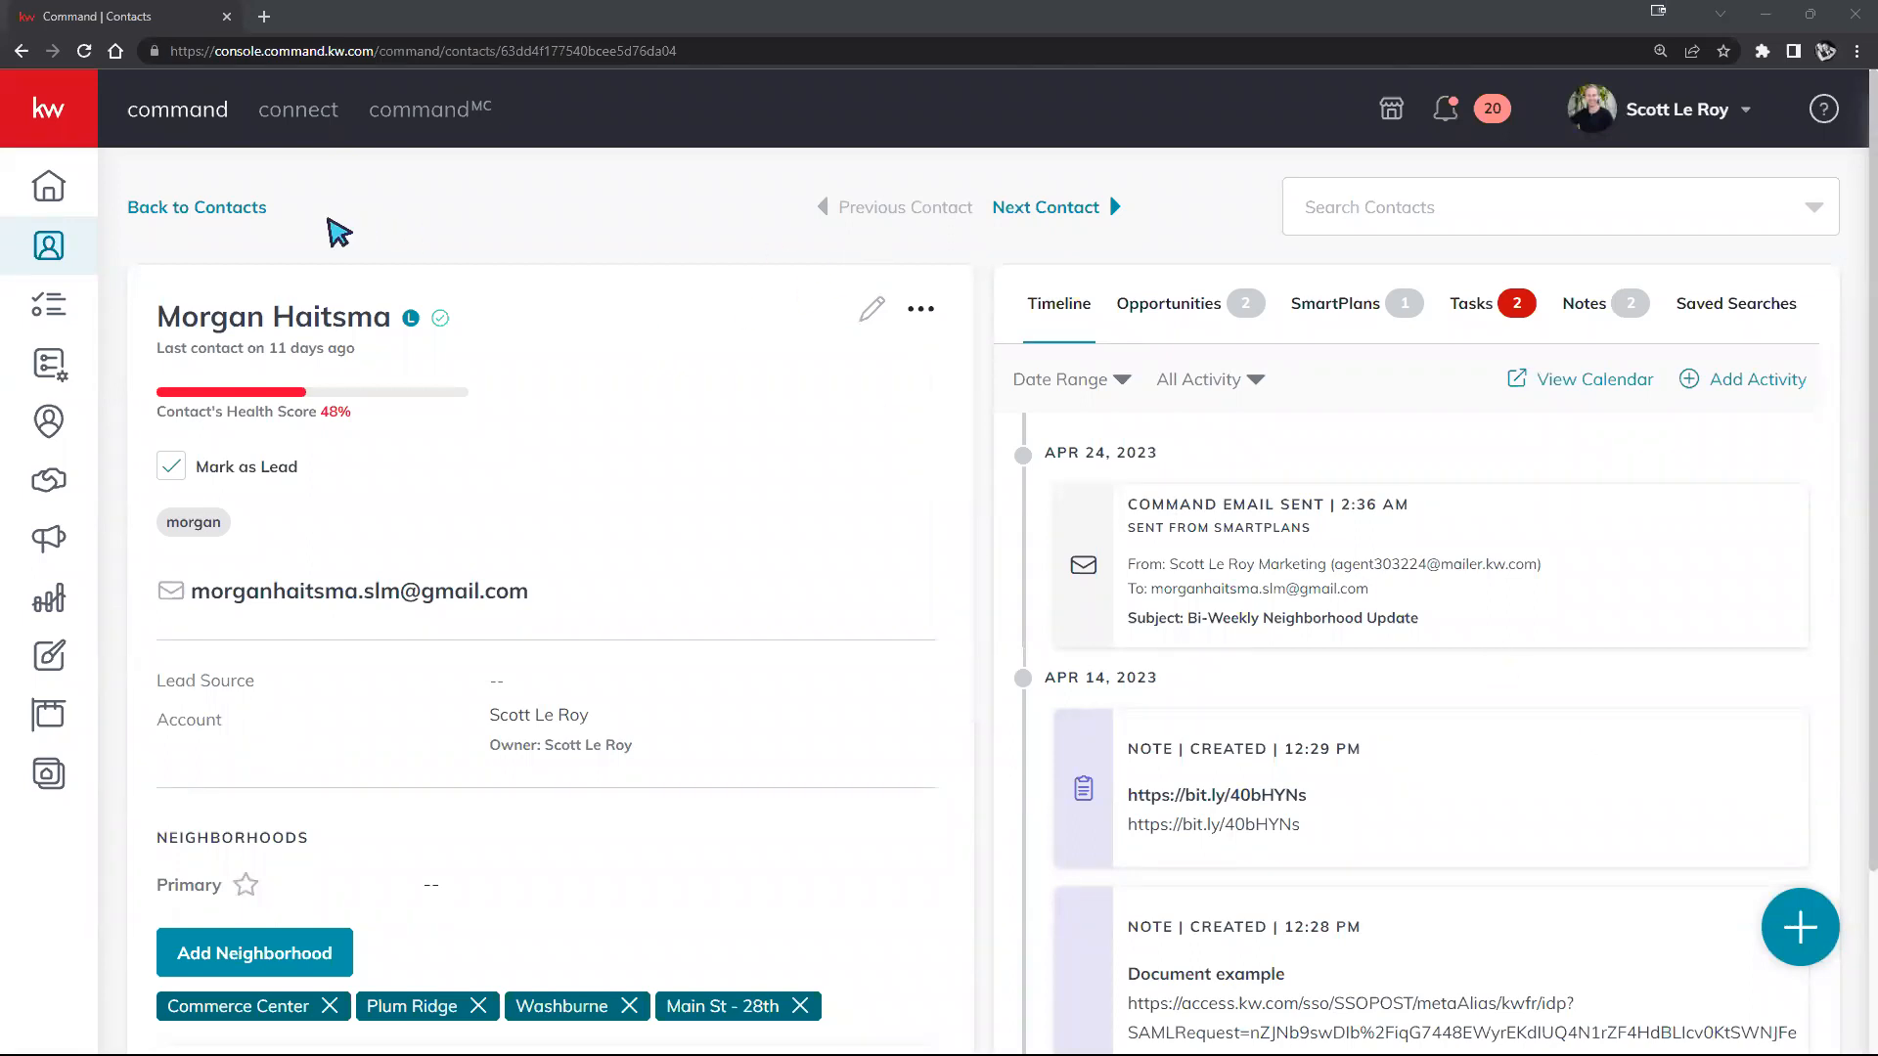
pyautogui.click(148, 215)
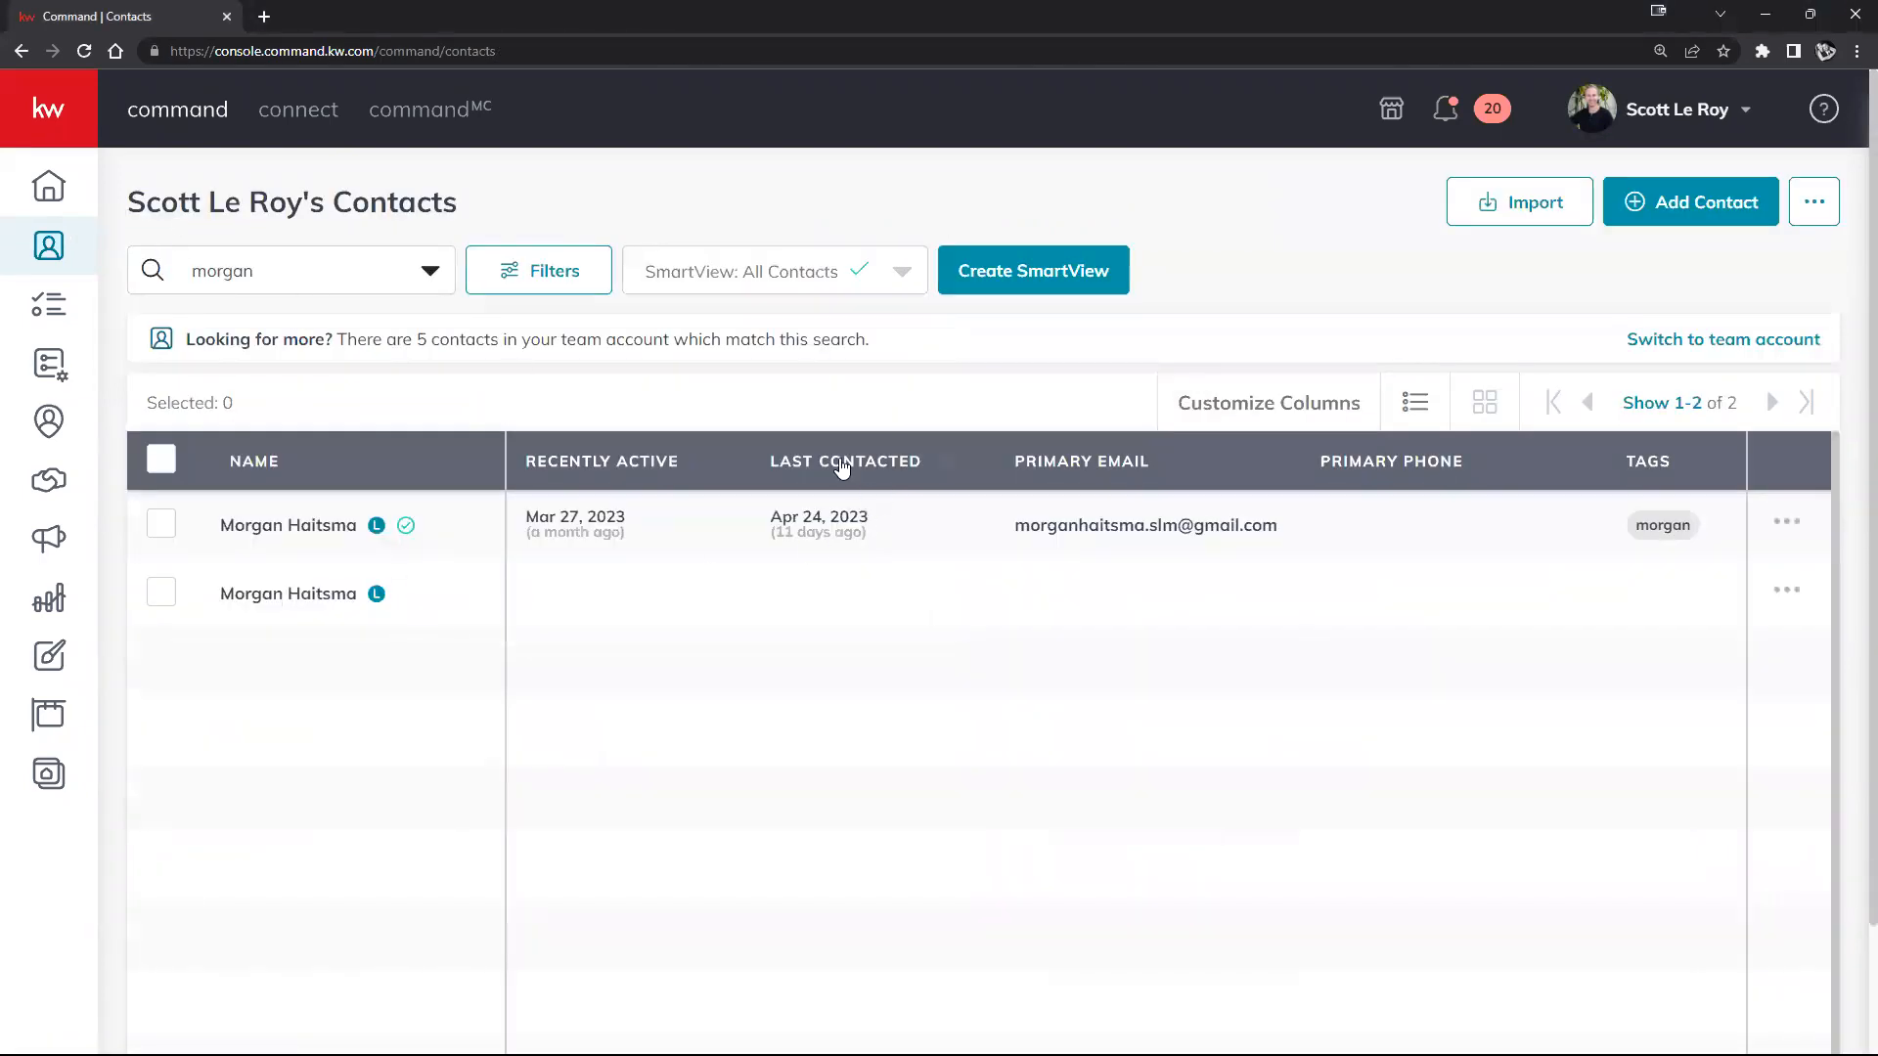
pyautogui.click(316, 528)
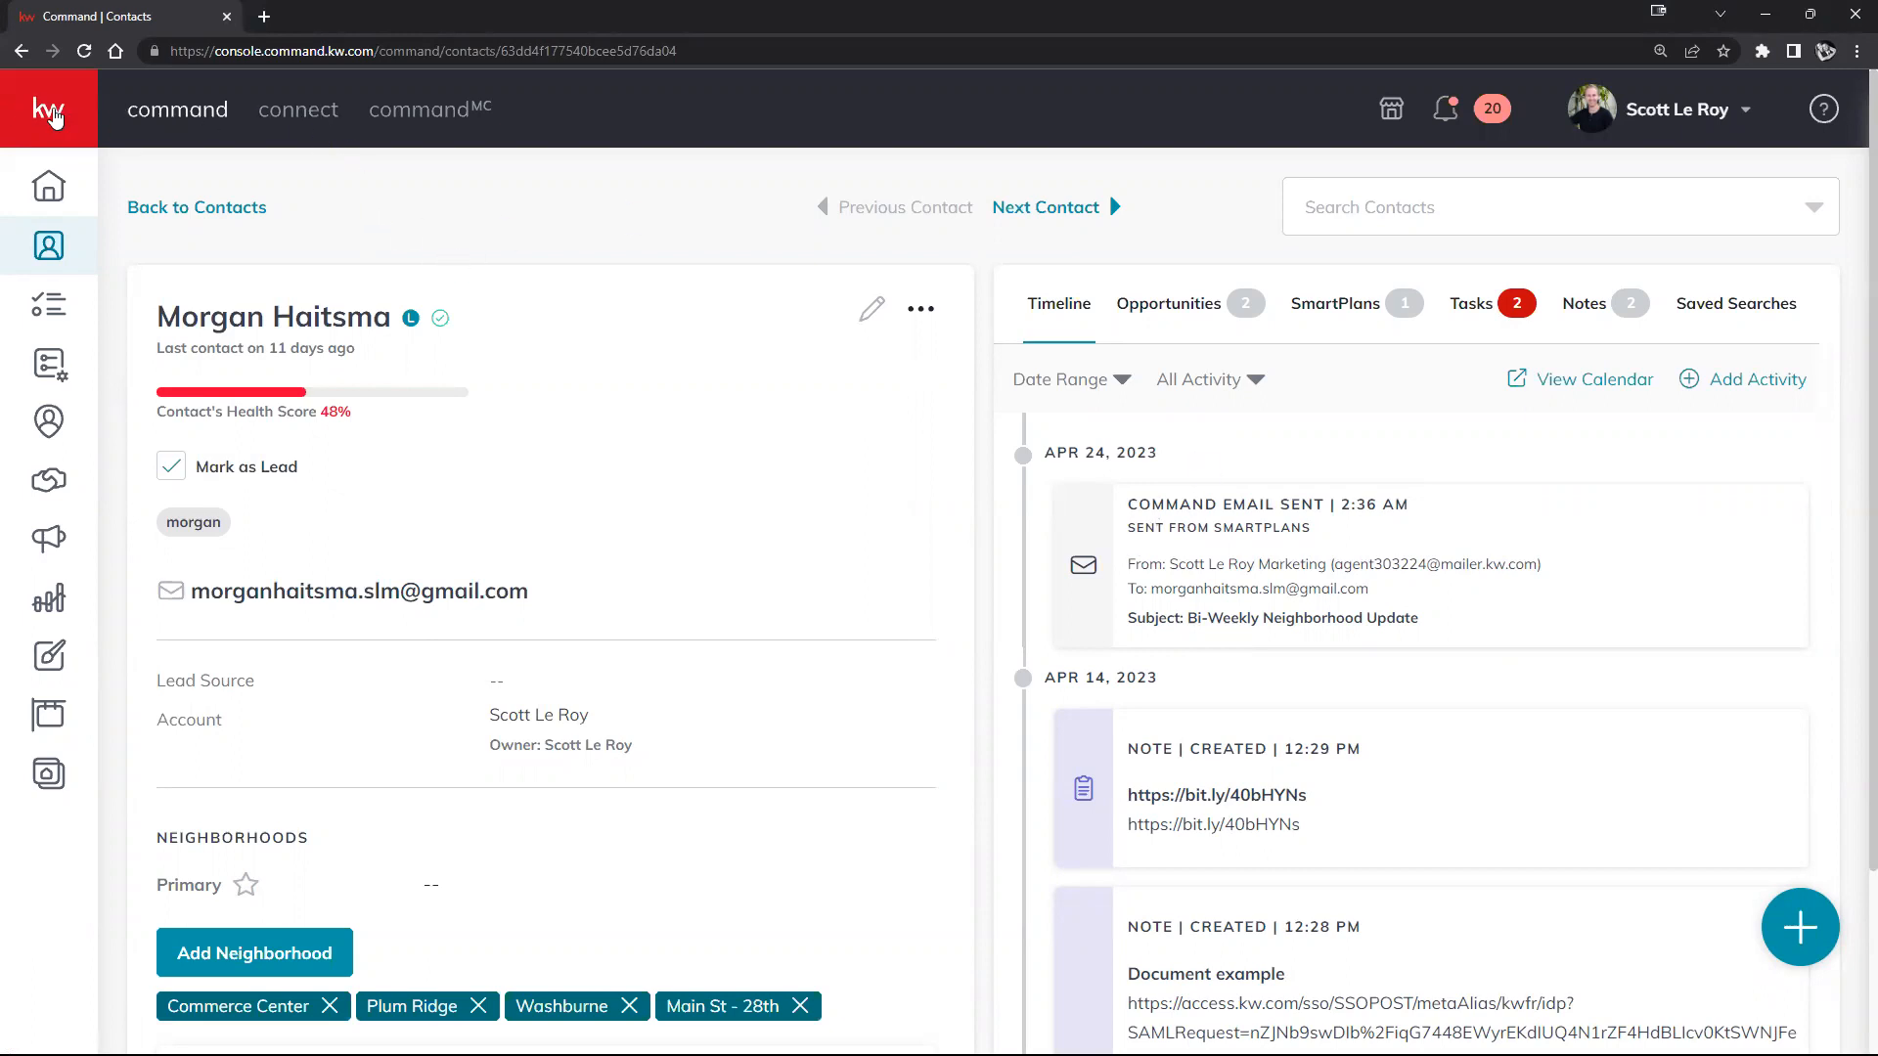
pyautogui.click(54, 117)
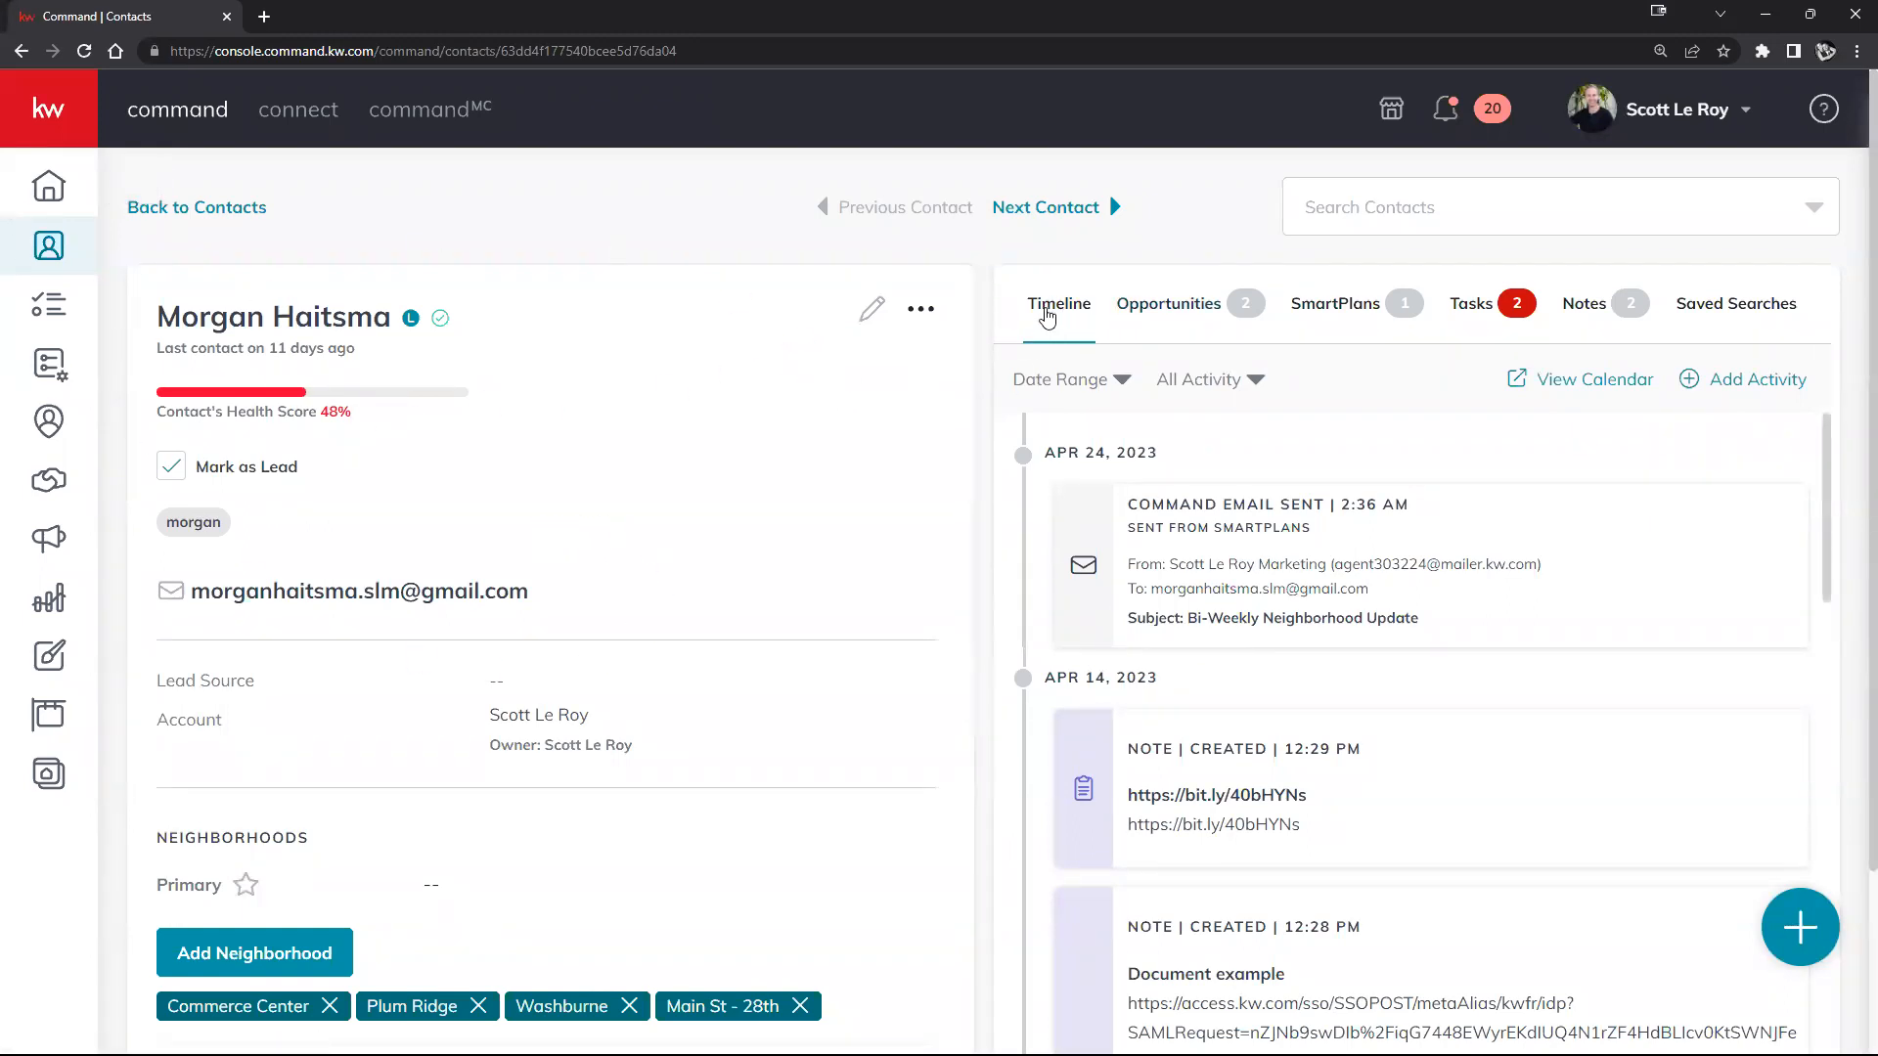
# Step: Scroll the contact's Timeline, then show their existing Tenant and Listing opportunities
pyautogui.scroll(-15, 1303, 486)
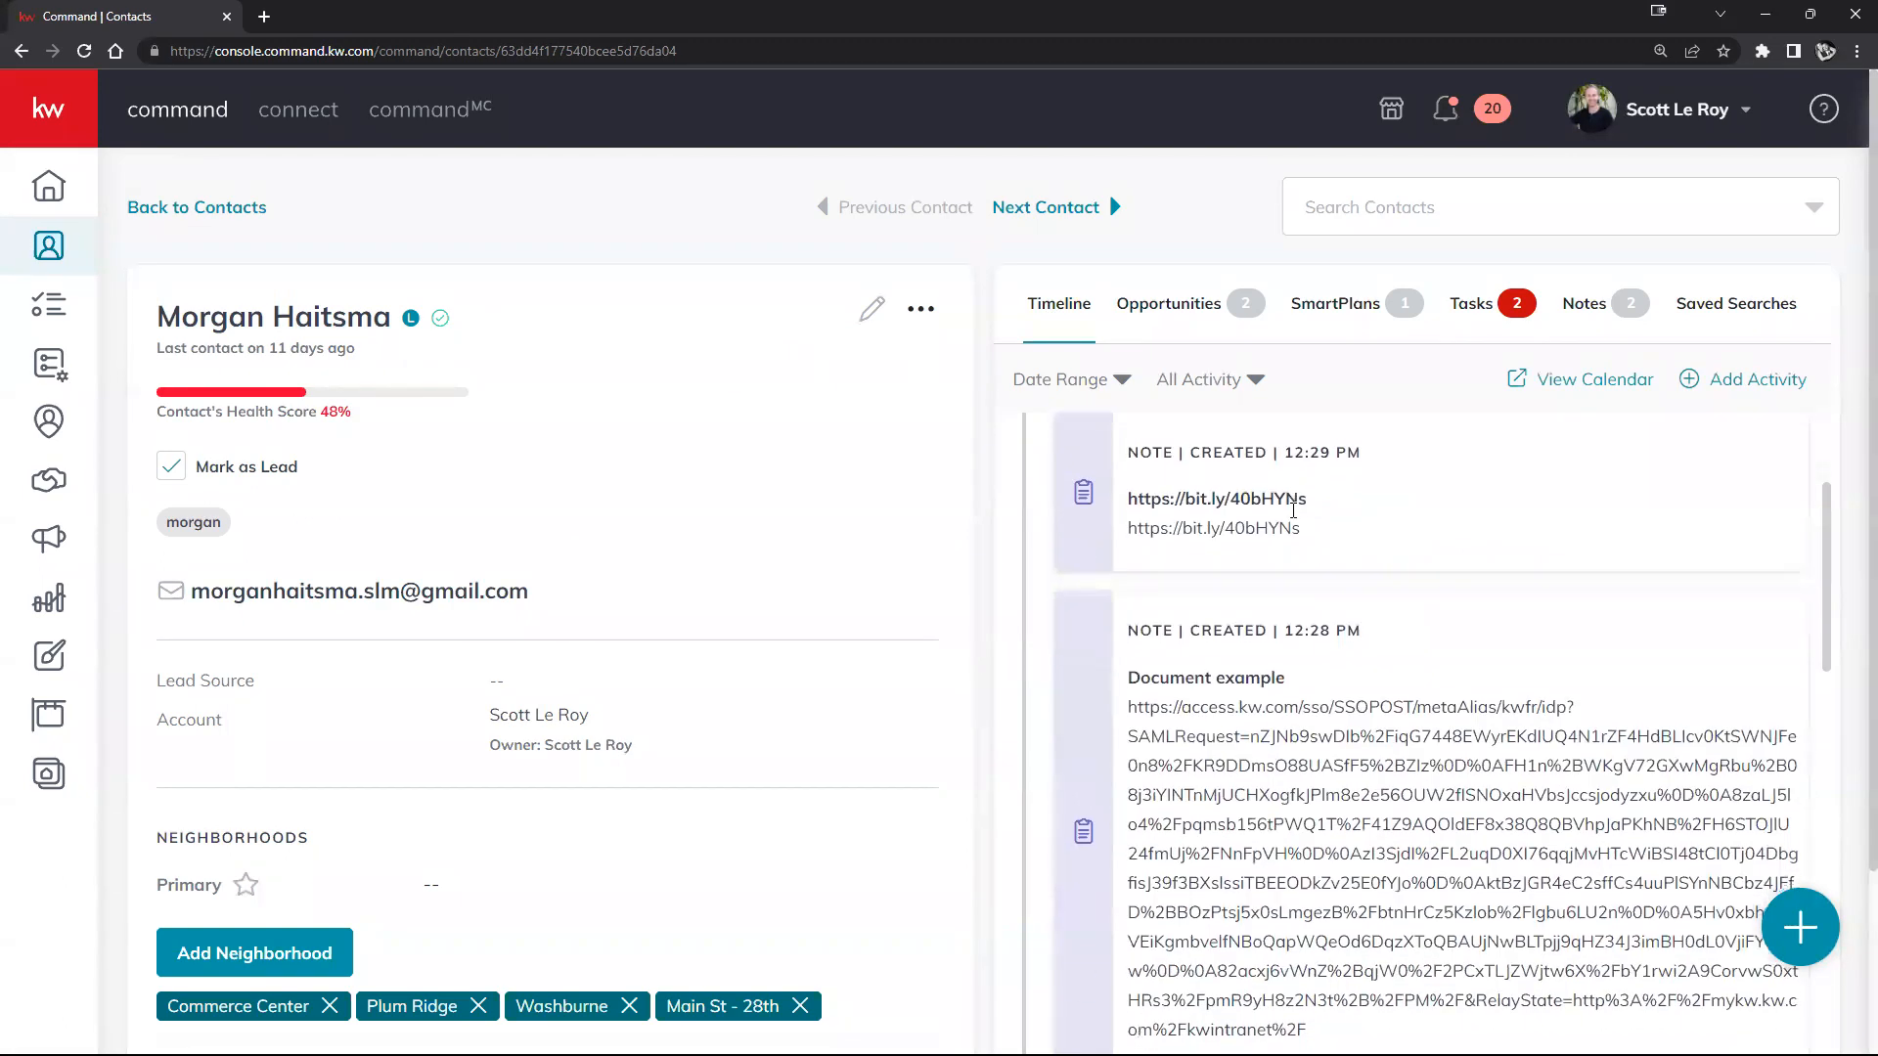
pyautogui.scroll(-10, 1350, 684)
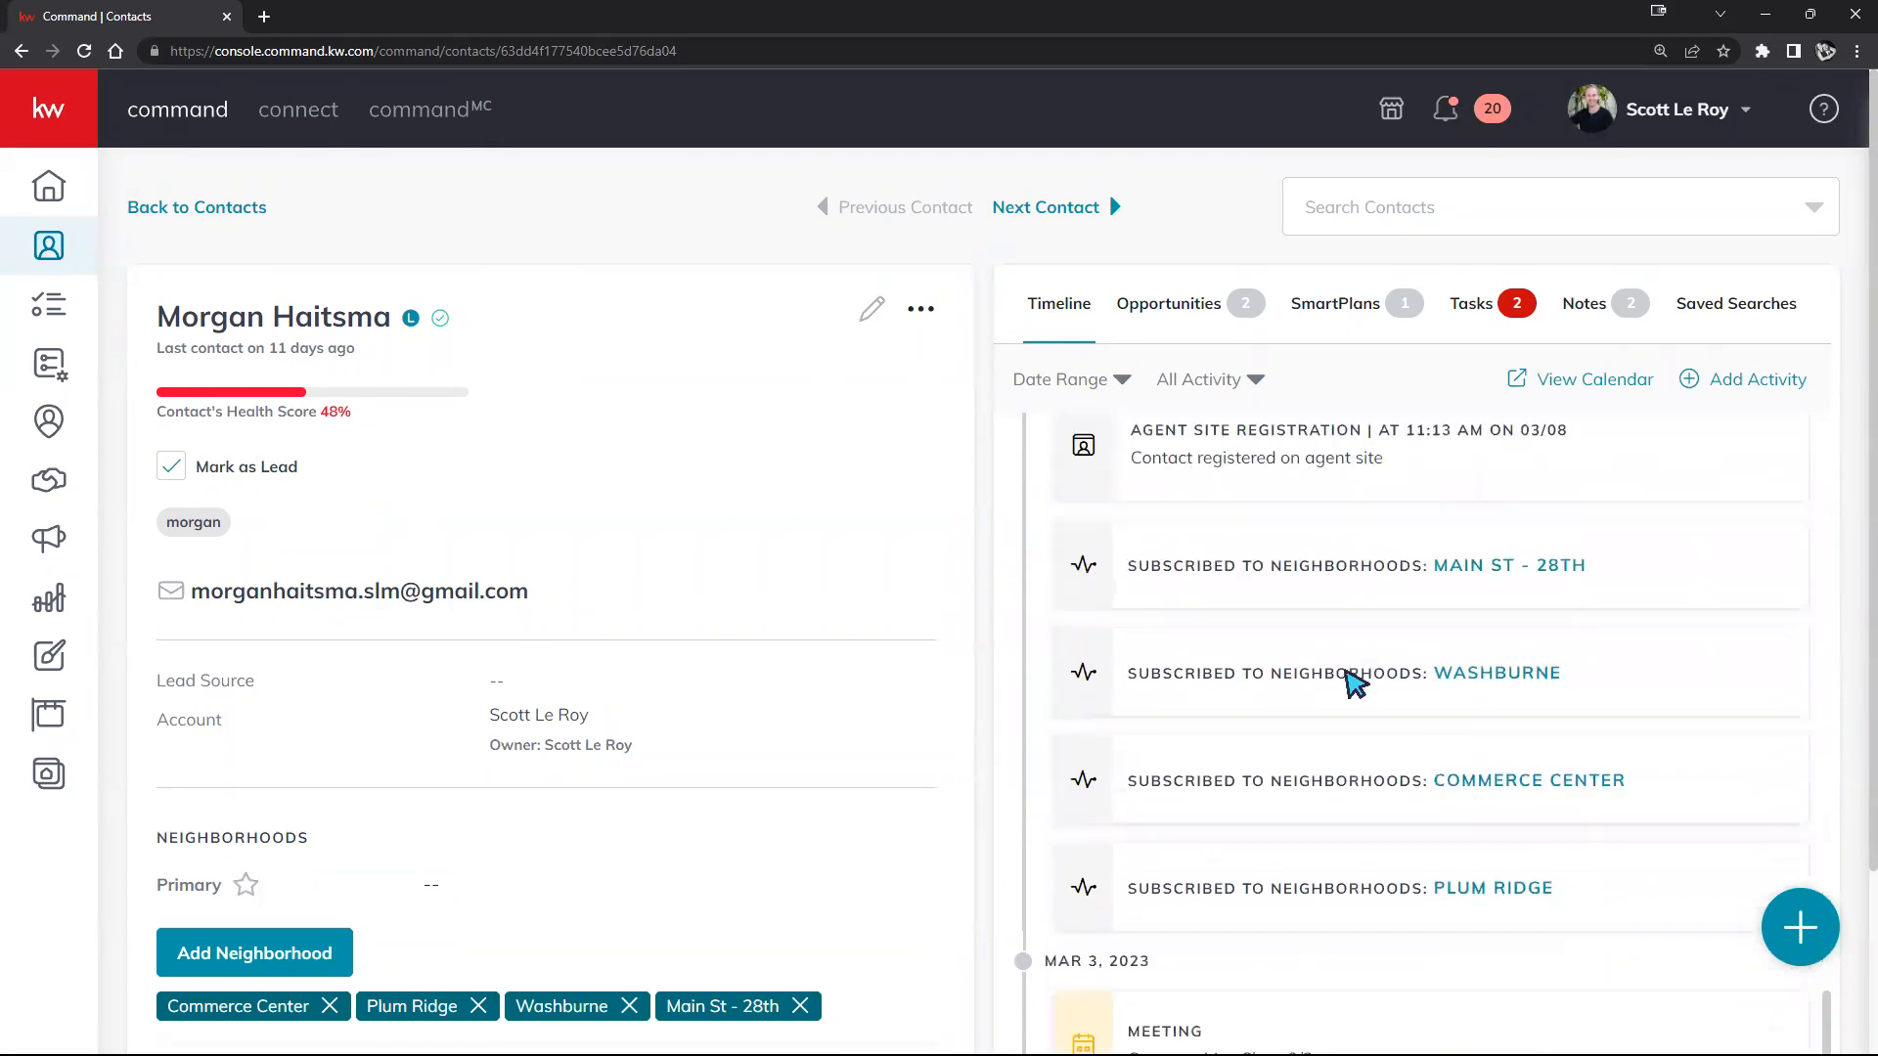
pyautogui.scroll(8, 1354, 683)
pyautogui.scroll(10, 1352, 625)
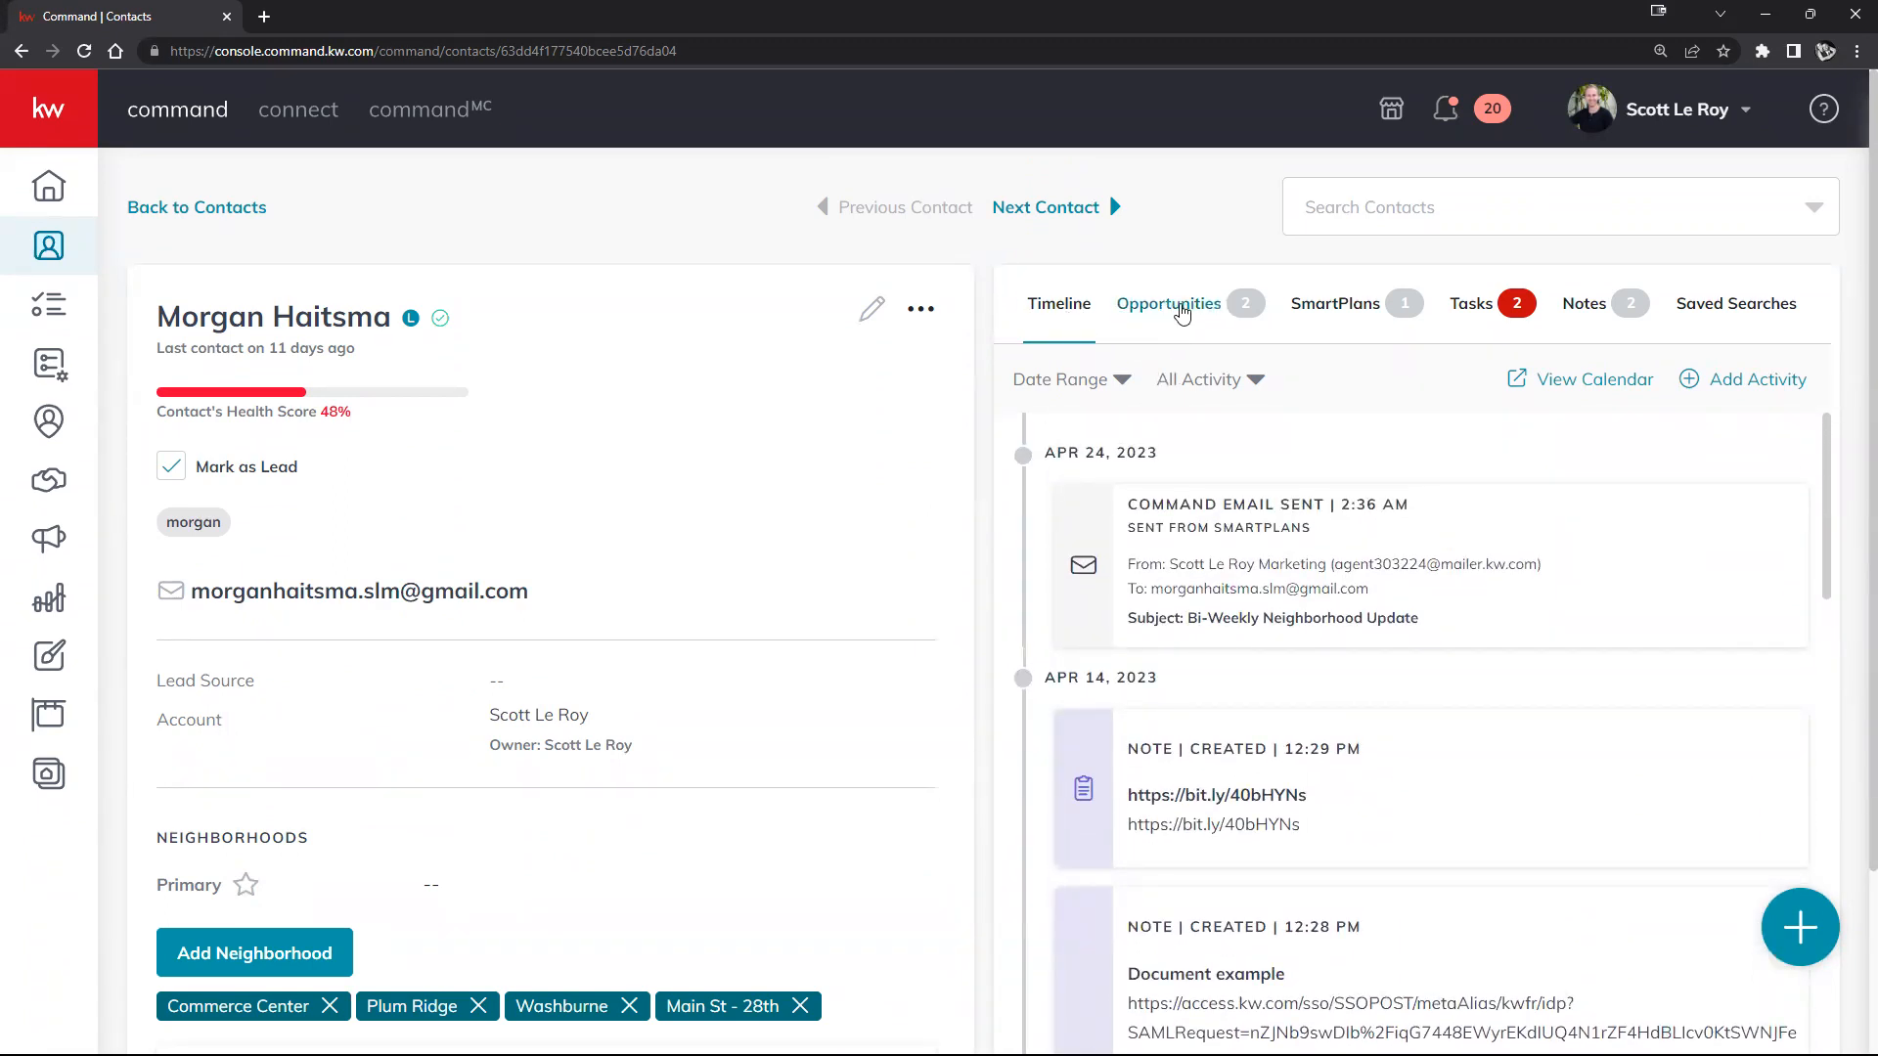
pyautogui.click(1182, 311)
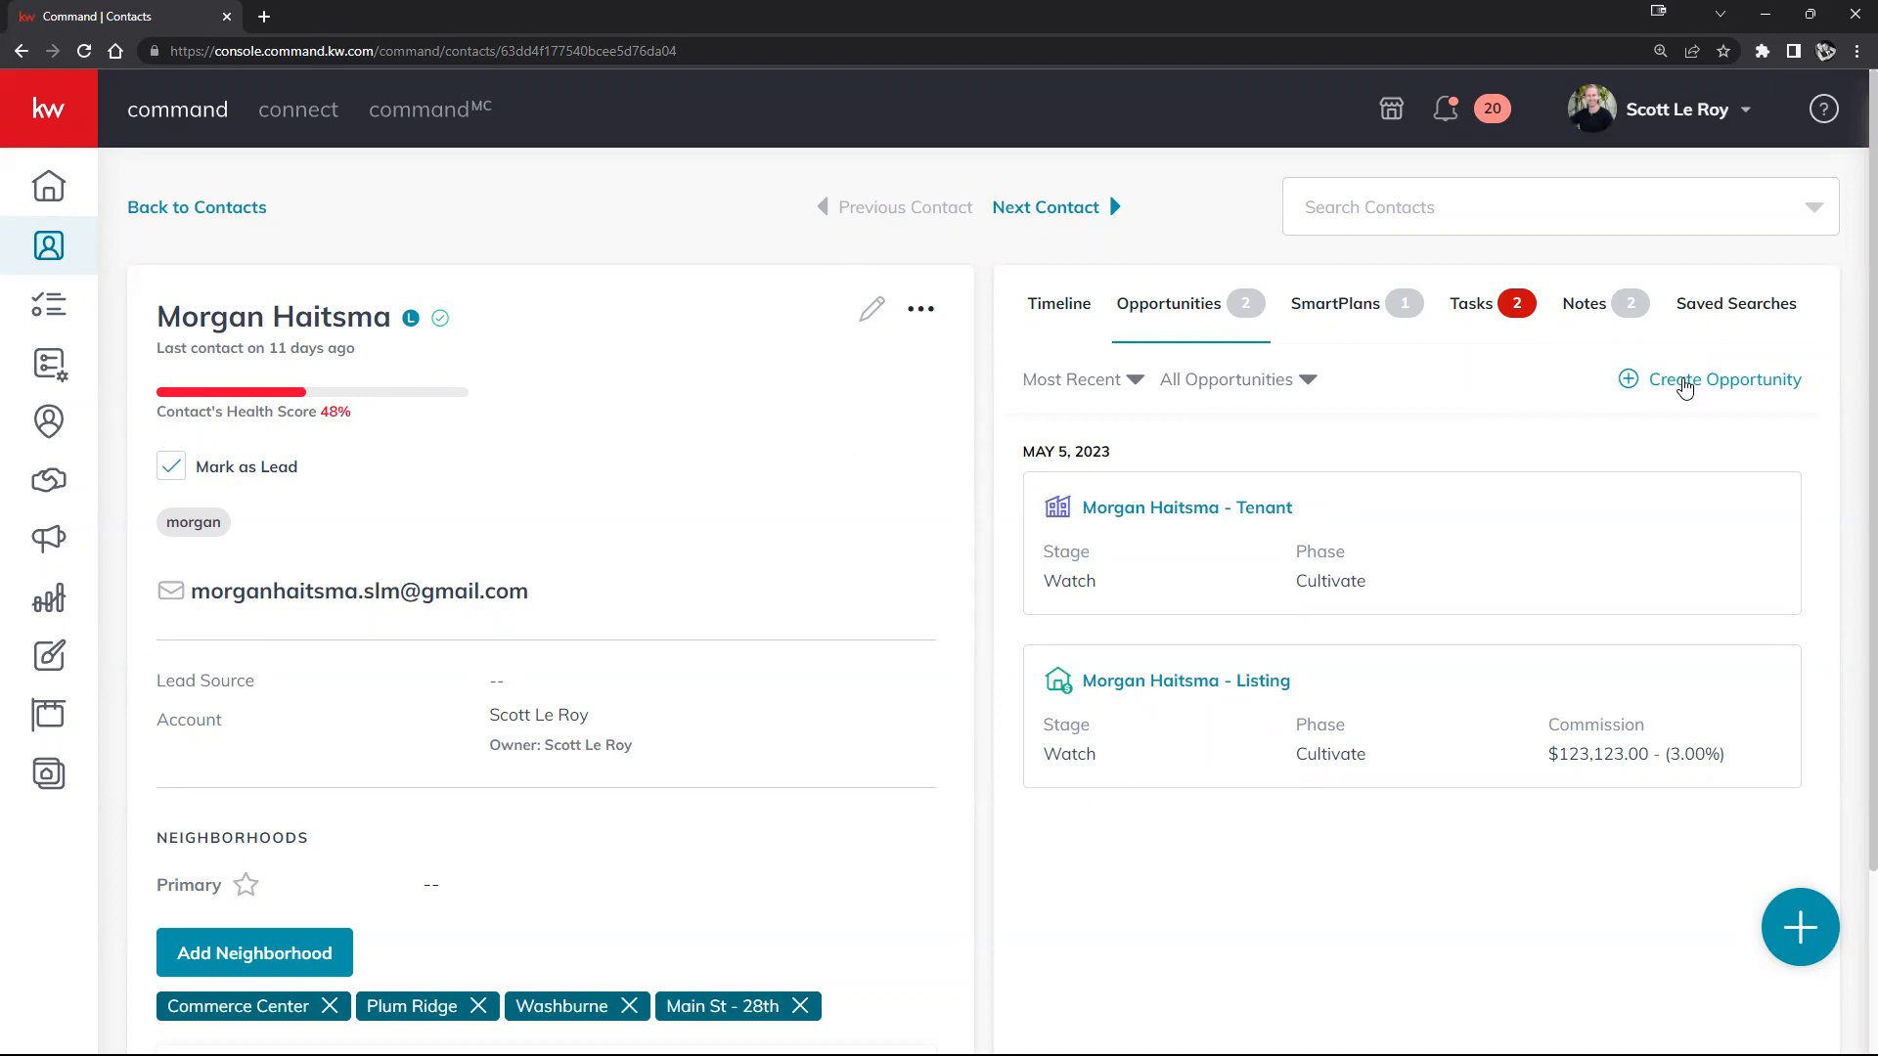
# Step: Start a Create Opportunity form prefilled with Houston Premier, the owner and the client, then bring up the browser tab's options
pyautogui.click(1684, 384)
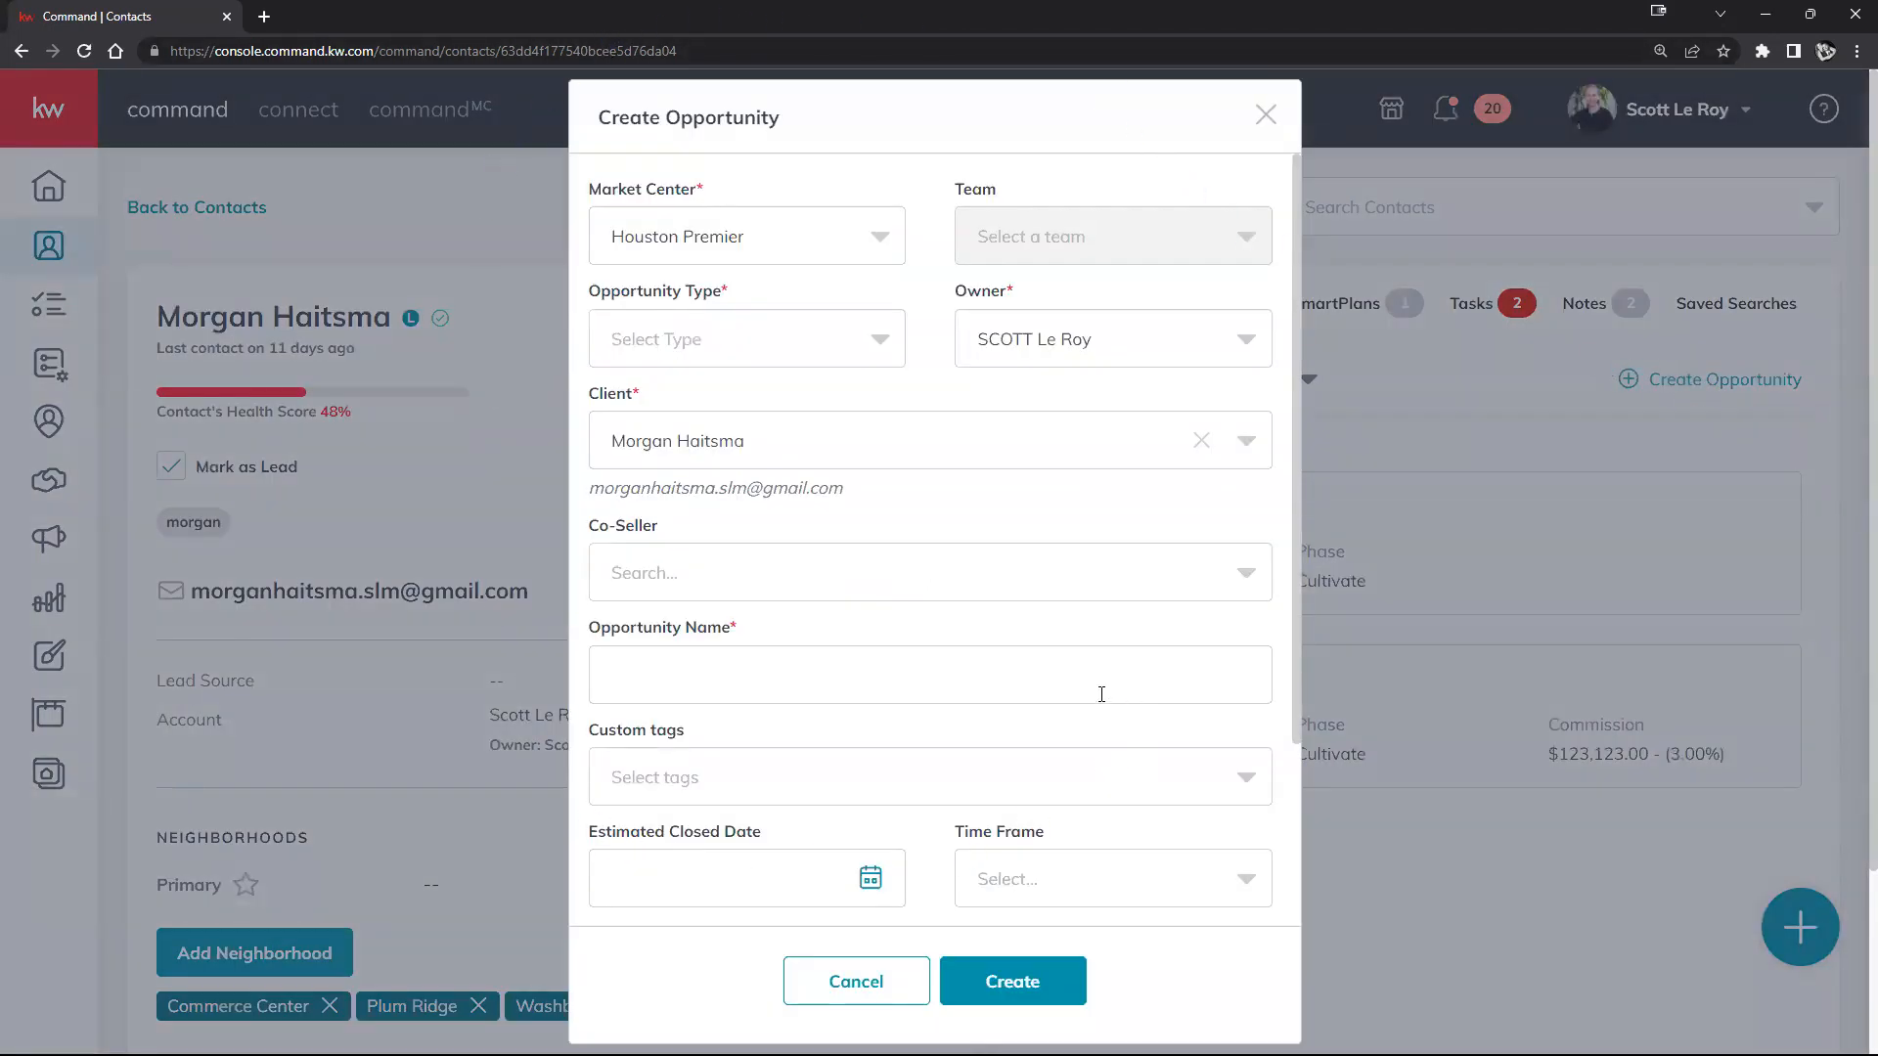
pyautogui.scroll(-3, 881, 590)
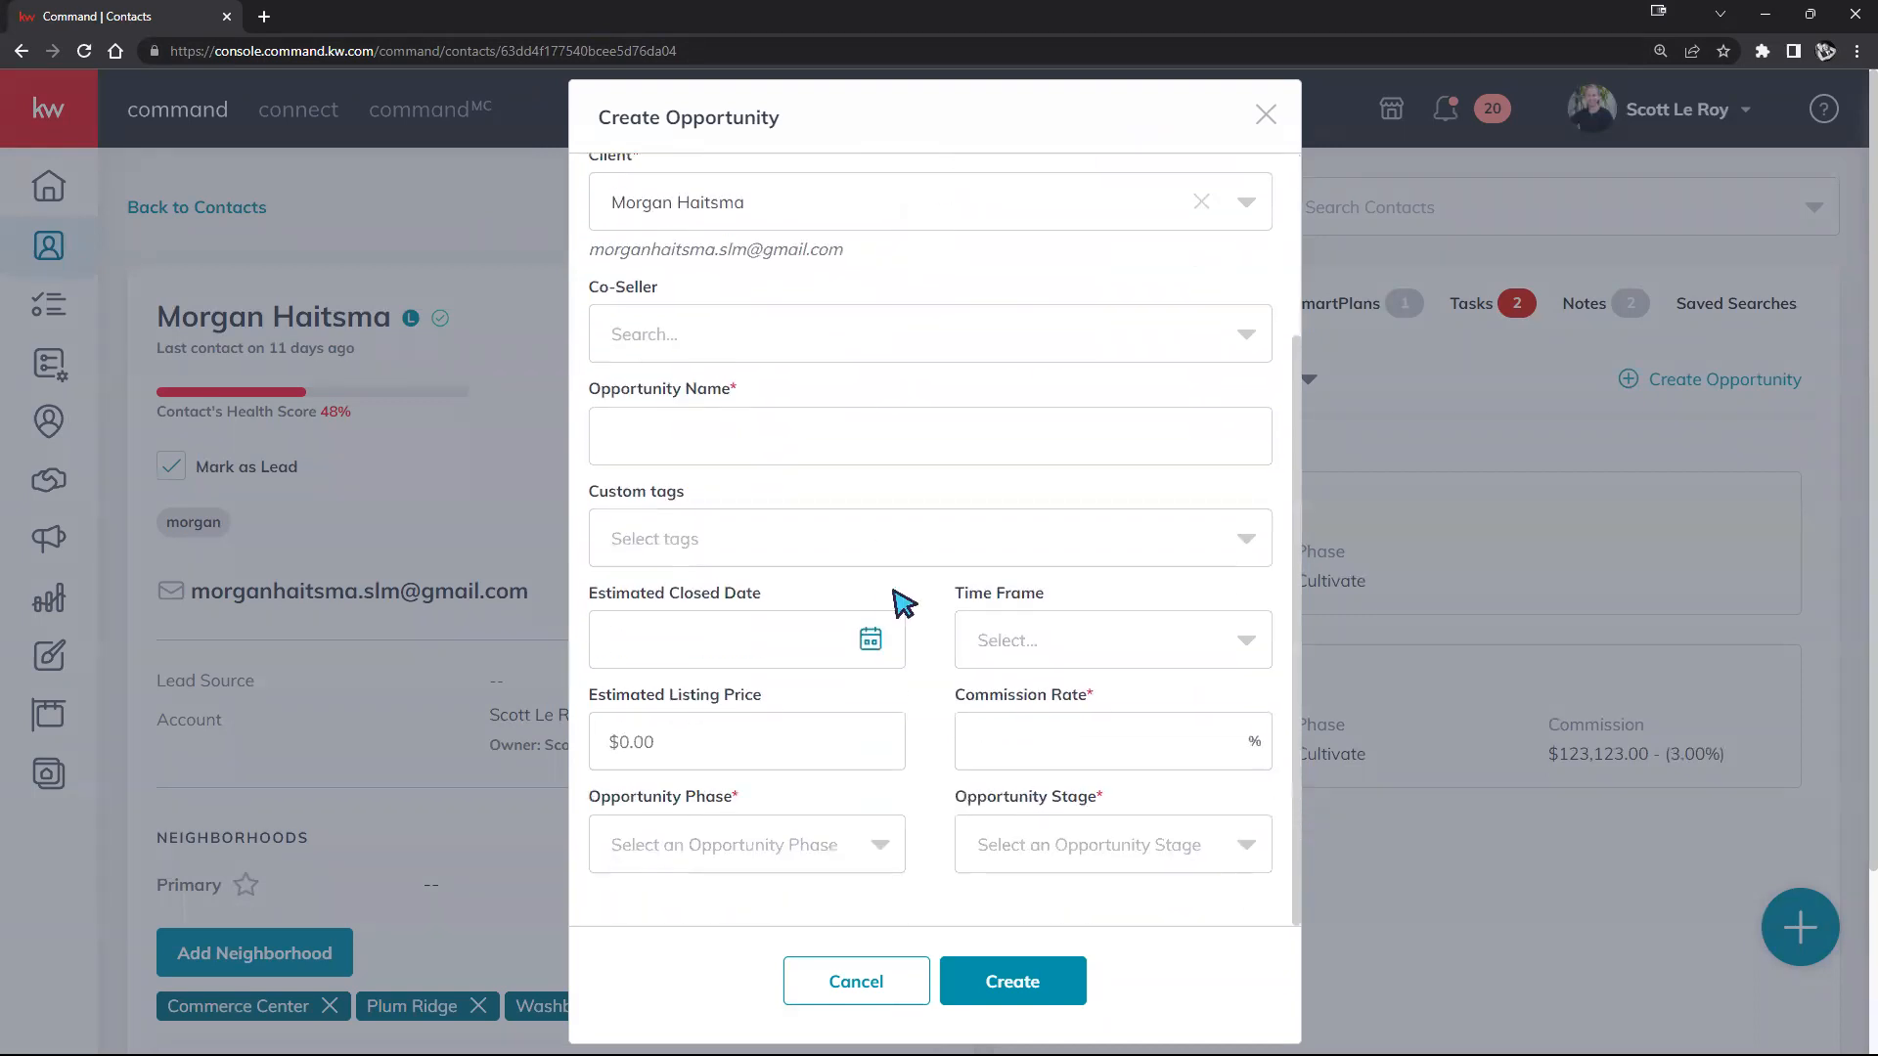
pyautogui.scroll(3, 902, 603)
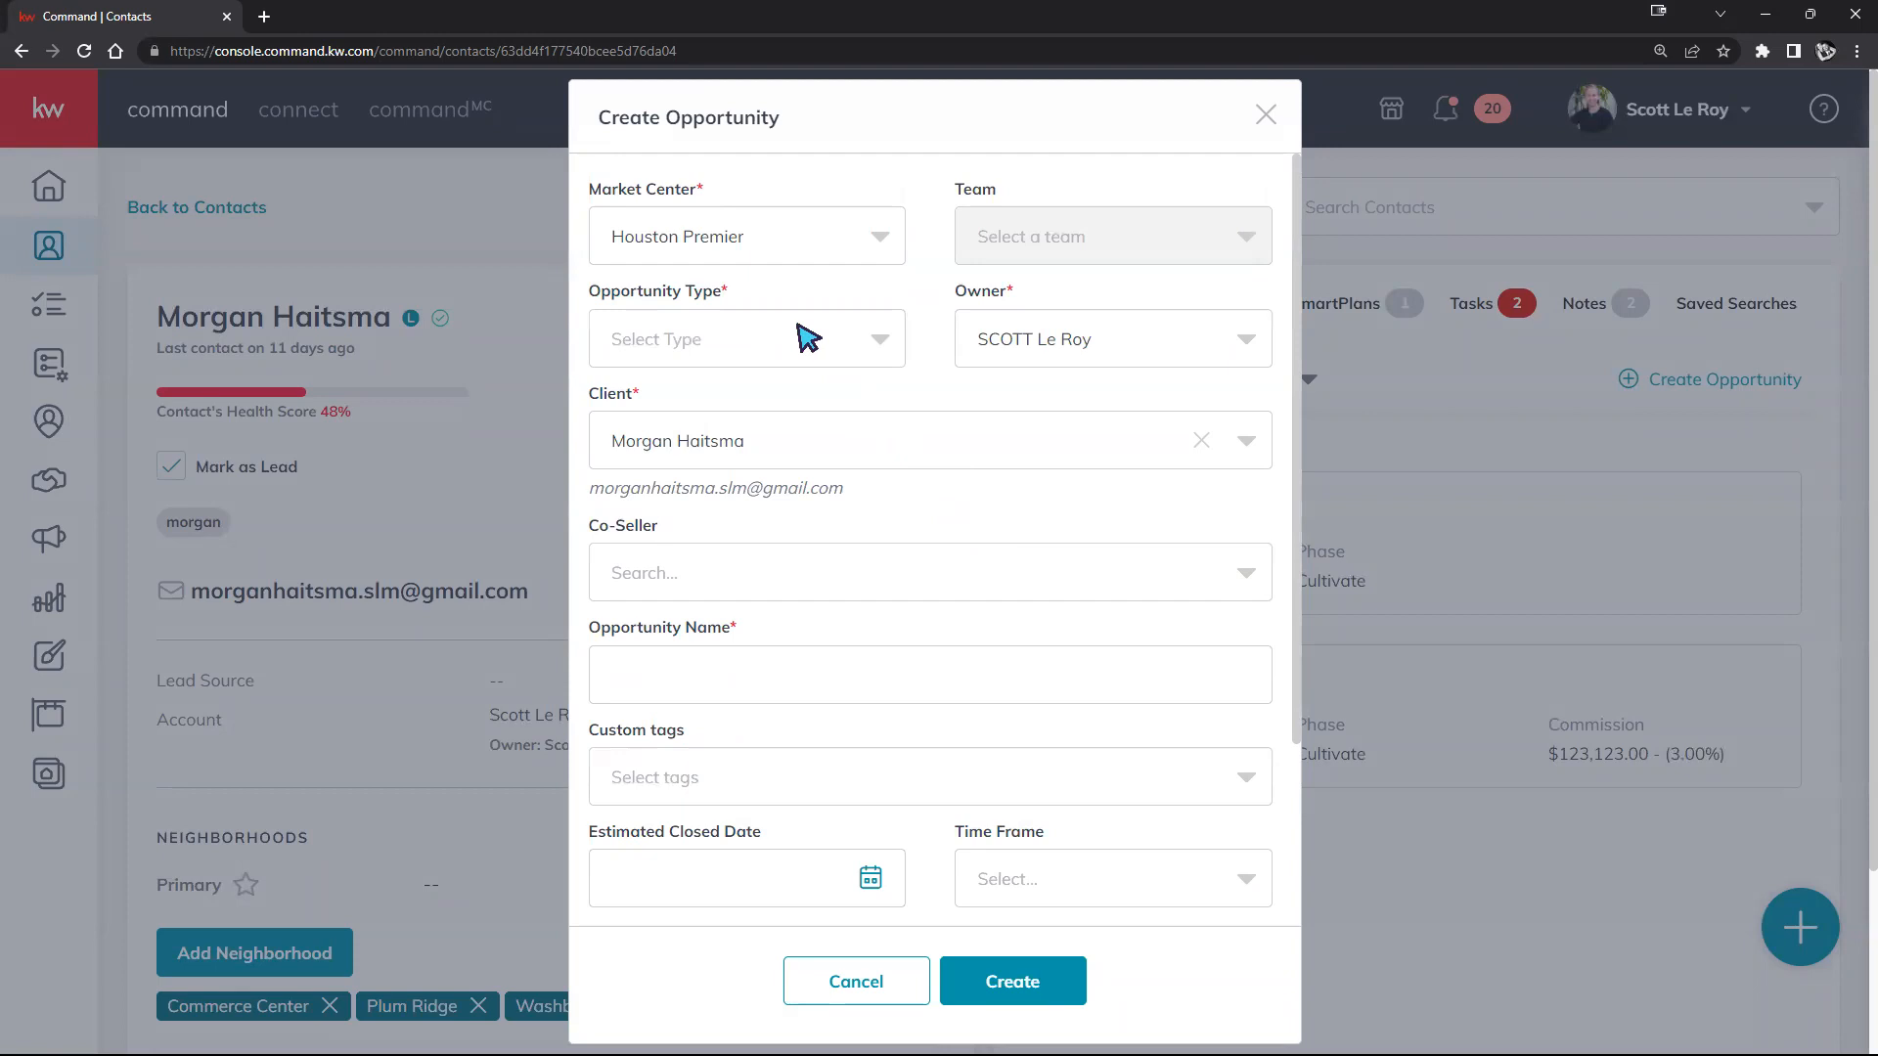
pyautogui.rightClick(131, 14)
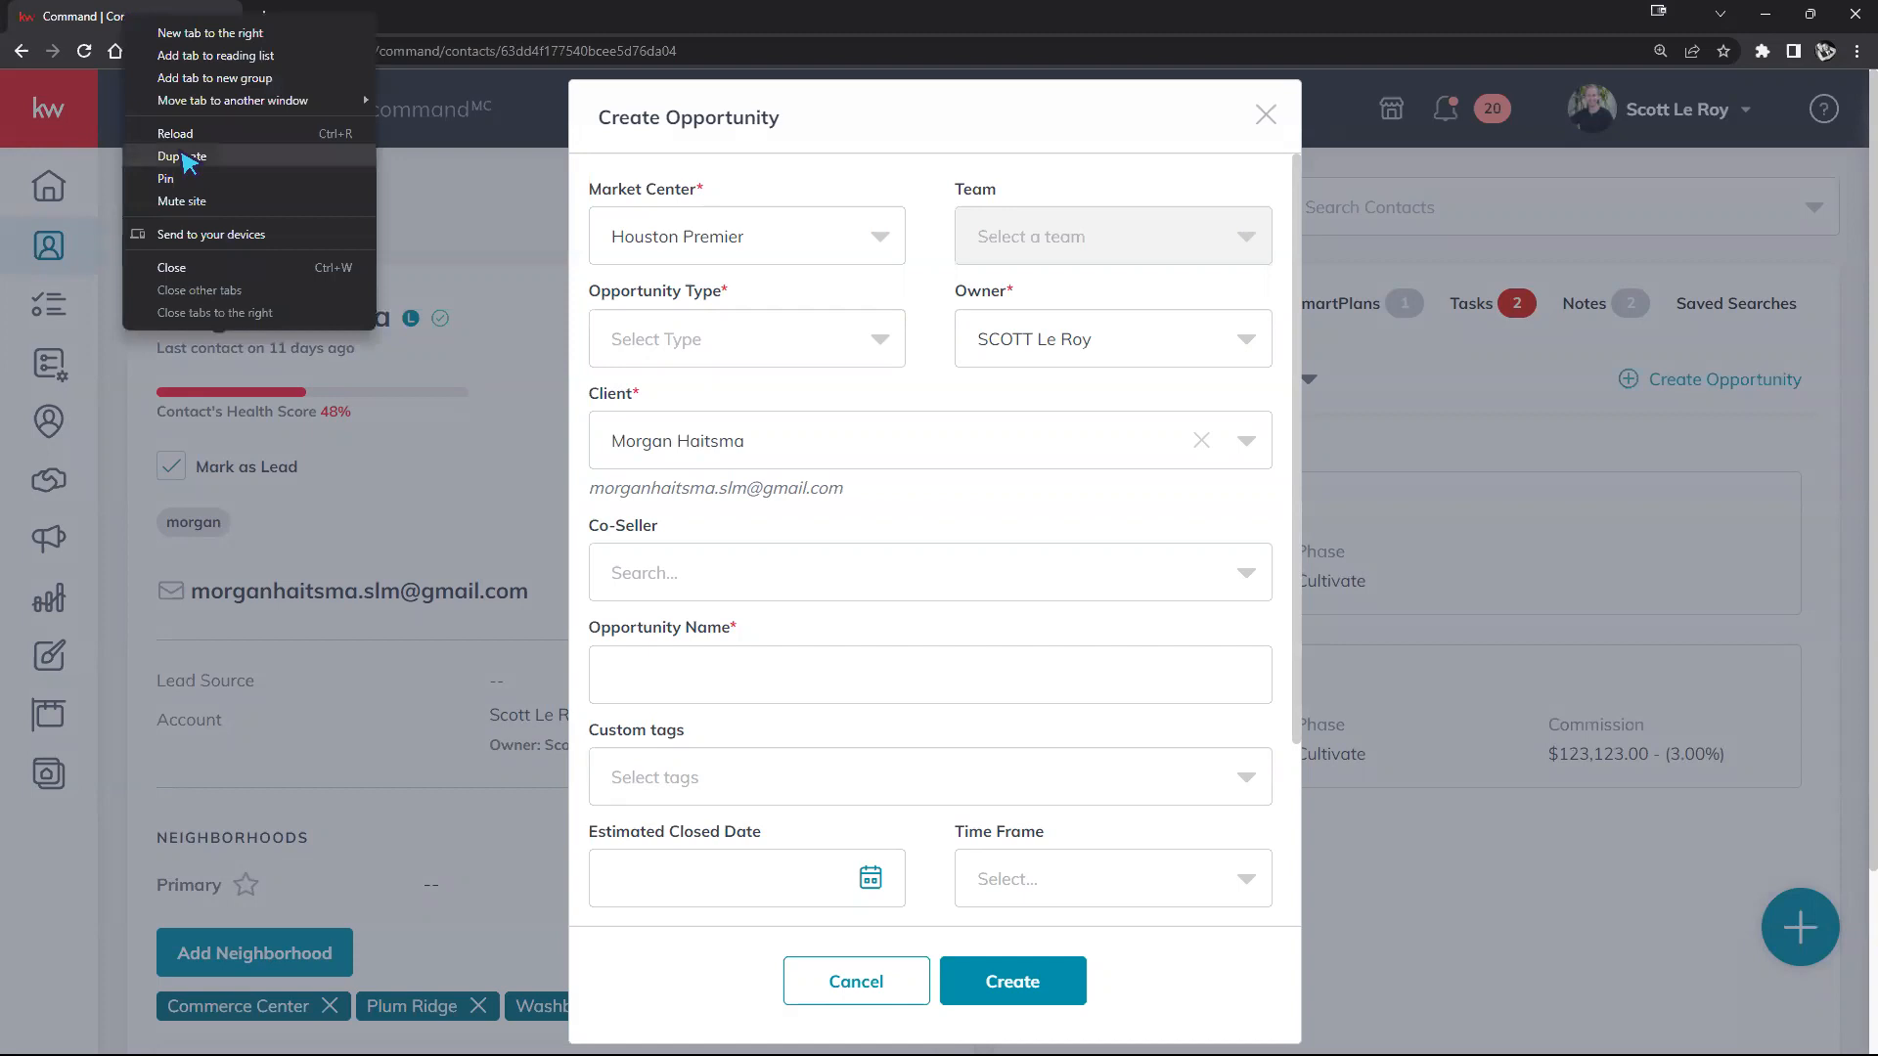
# Step: Duplicate the browser tab holding the contact's page
pyautogui.click(184, 157)
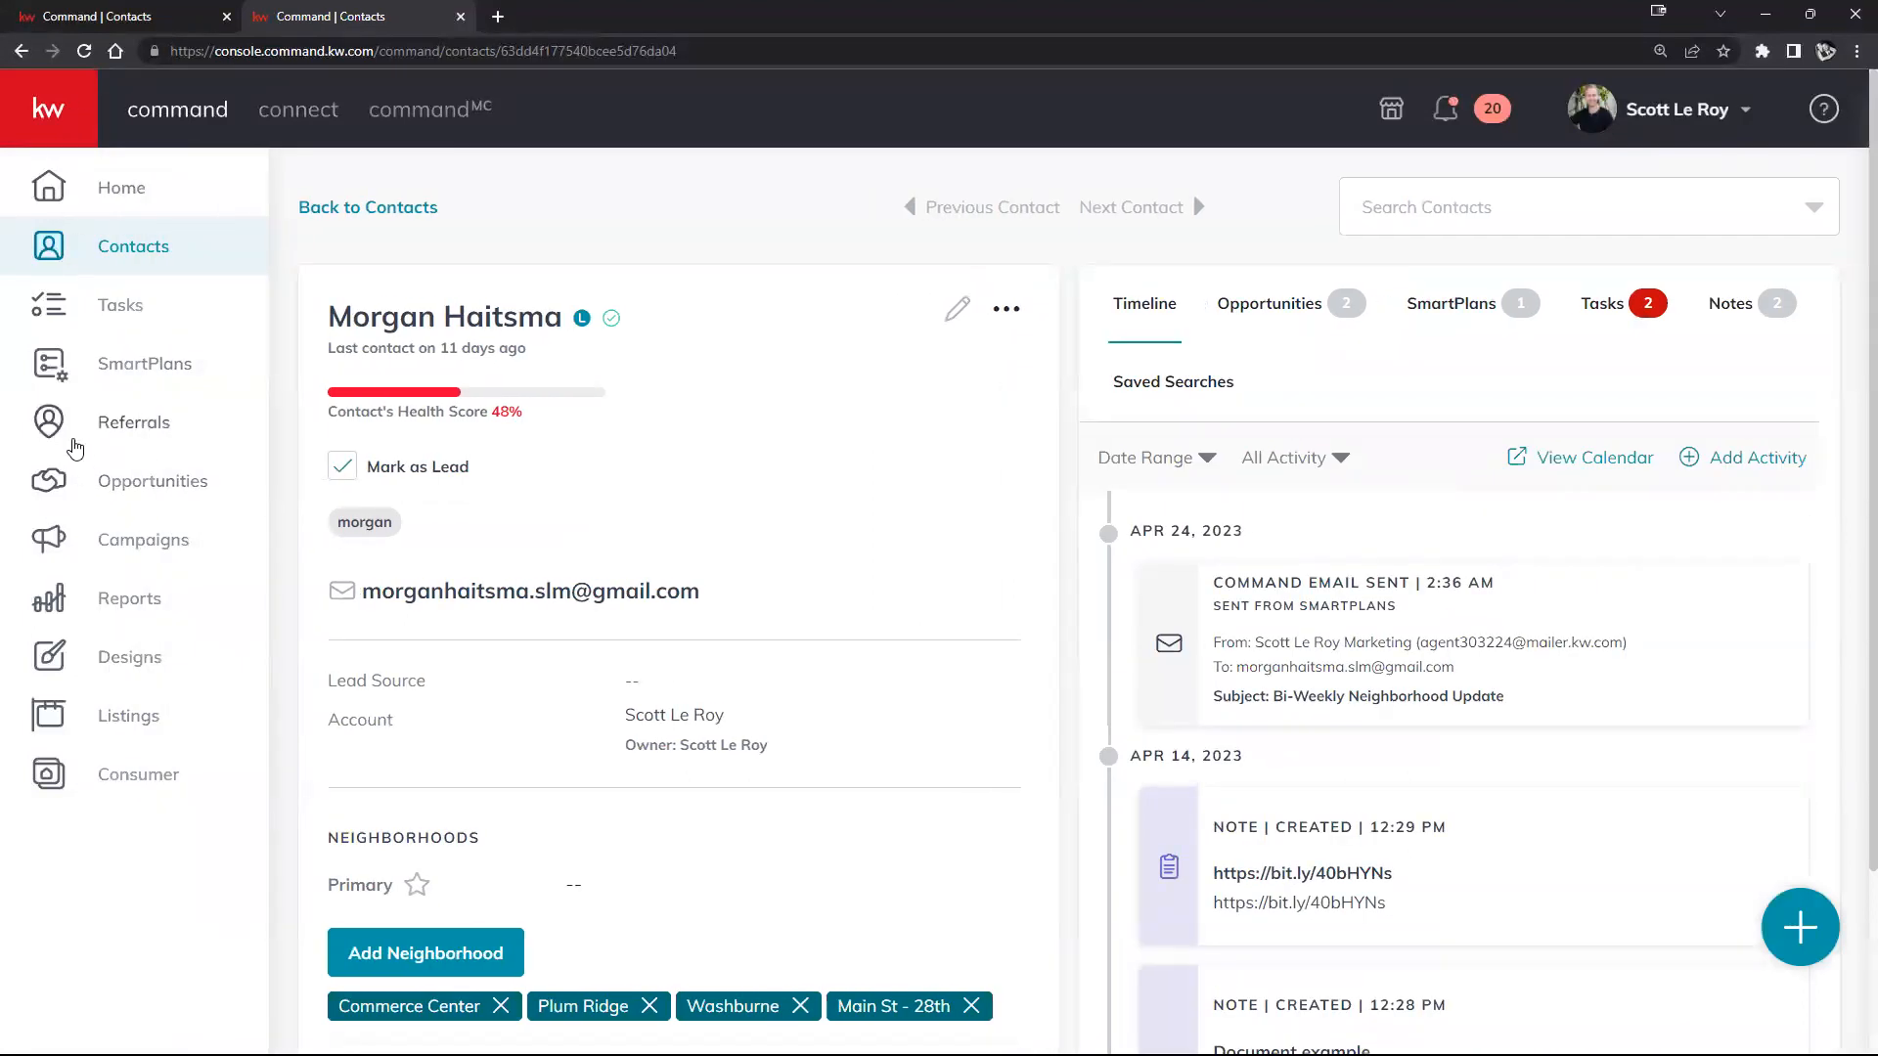
# Step: View the Opportunities pipeline and start a new opportunity defaulting to Wilmington and The Dream Team
pyautogui.click(125, 489)
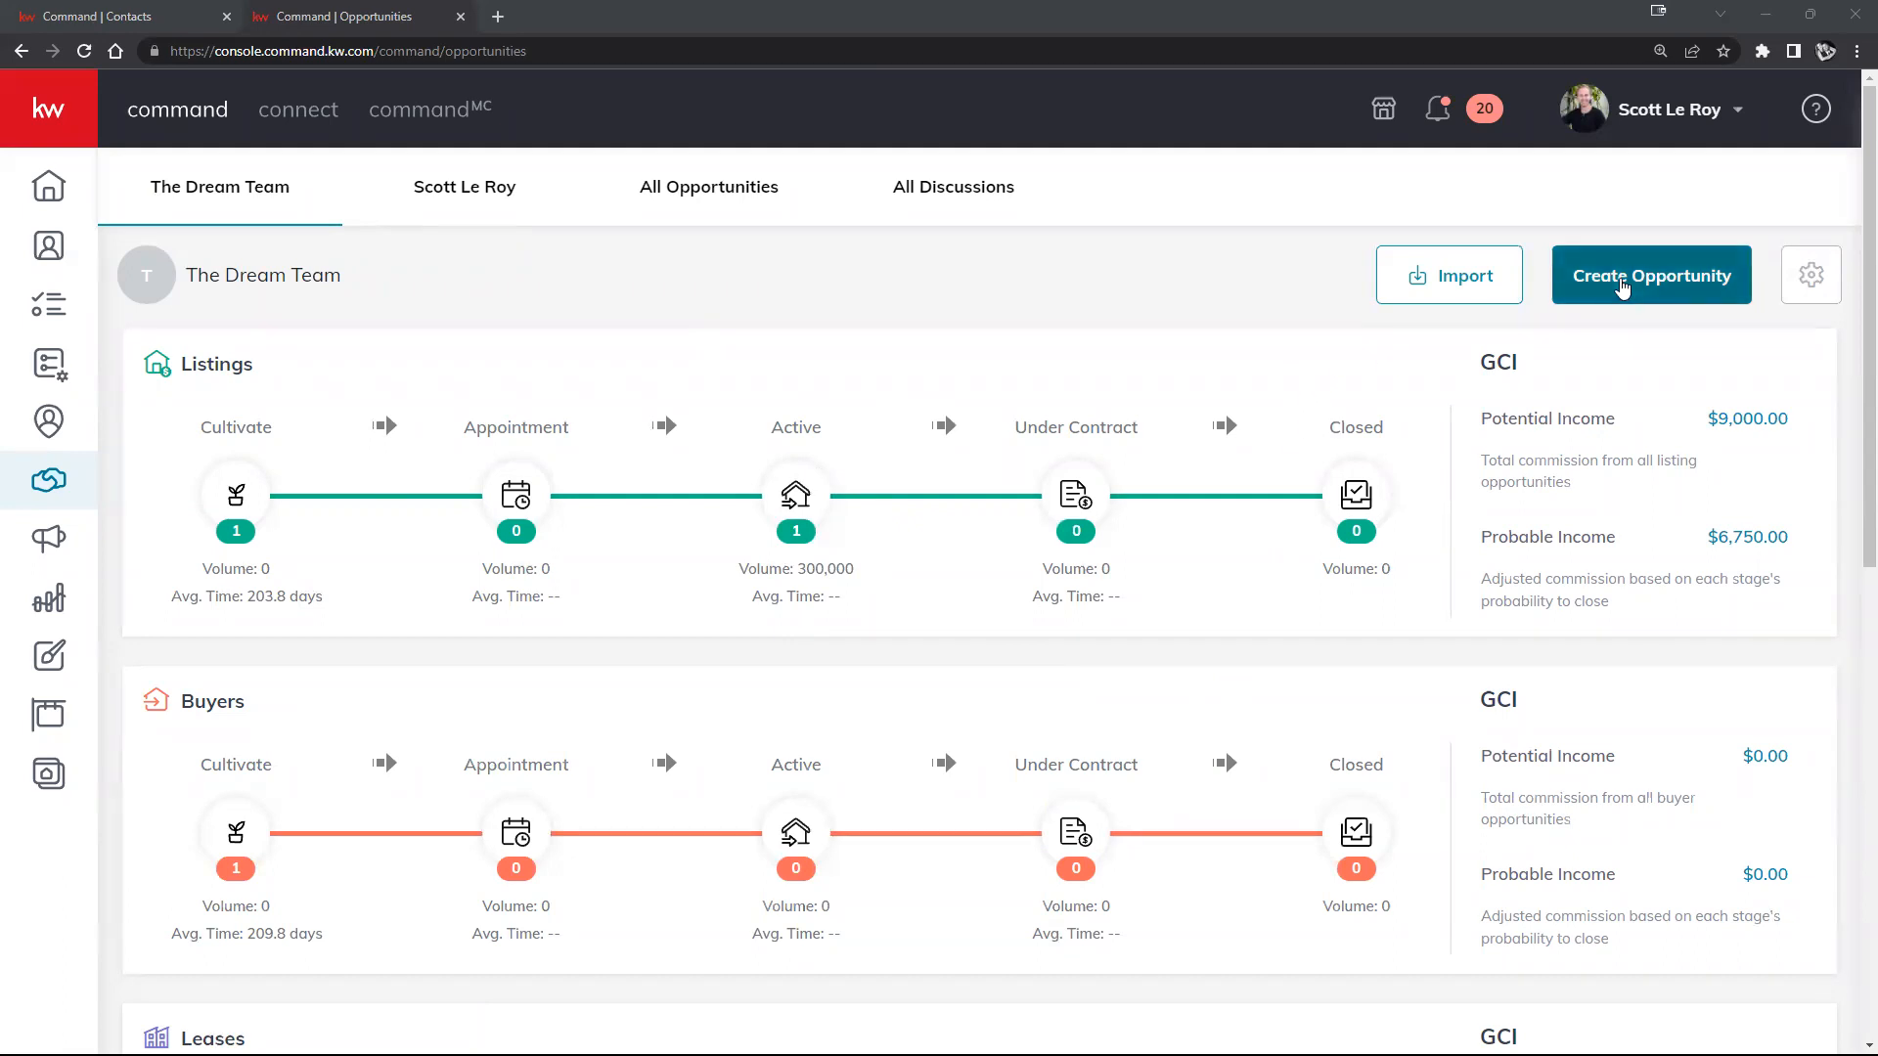
pyautogui.click(1620, 286)
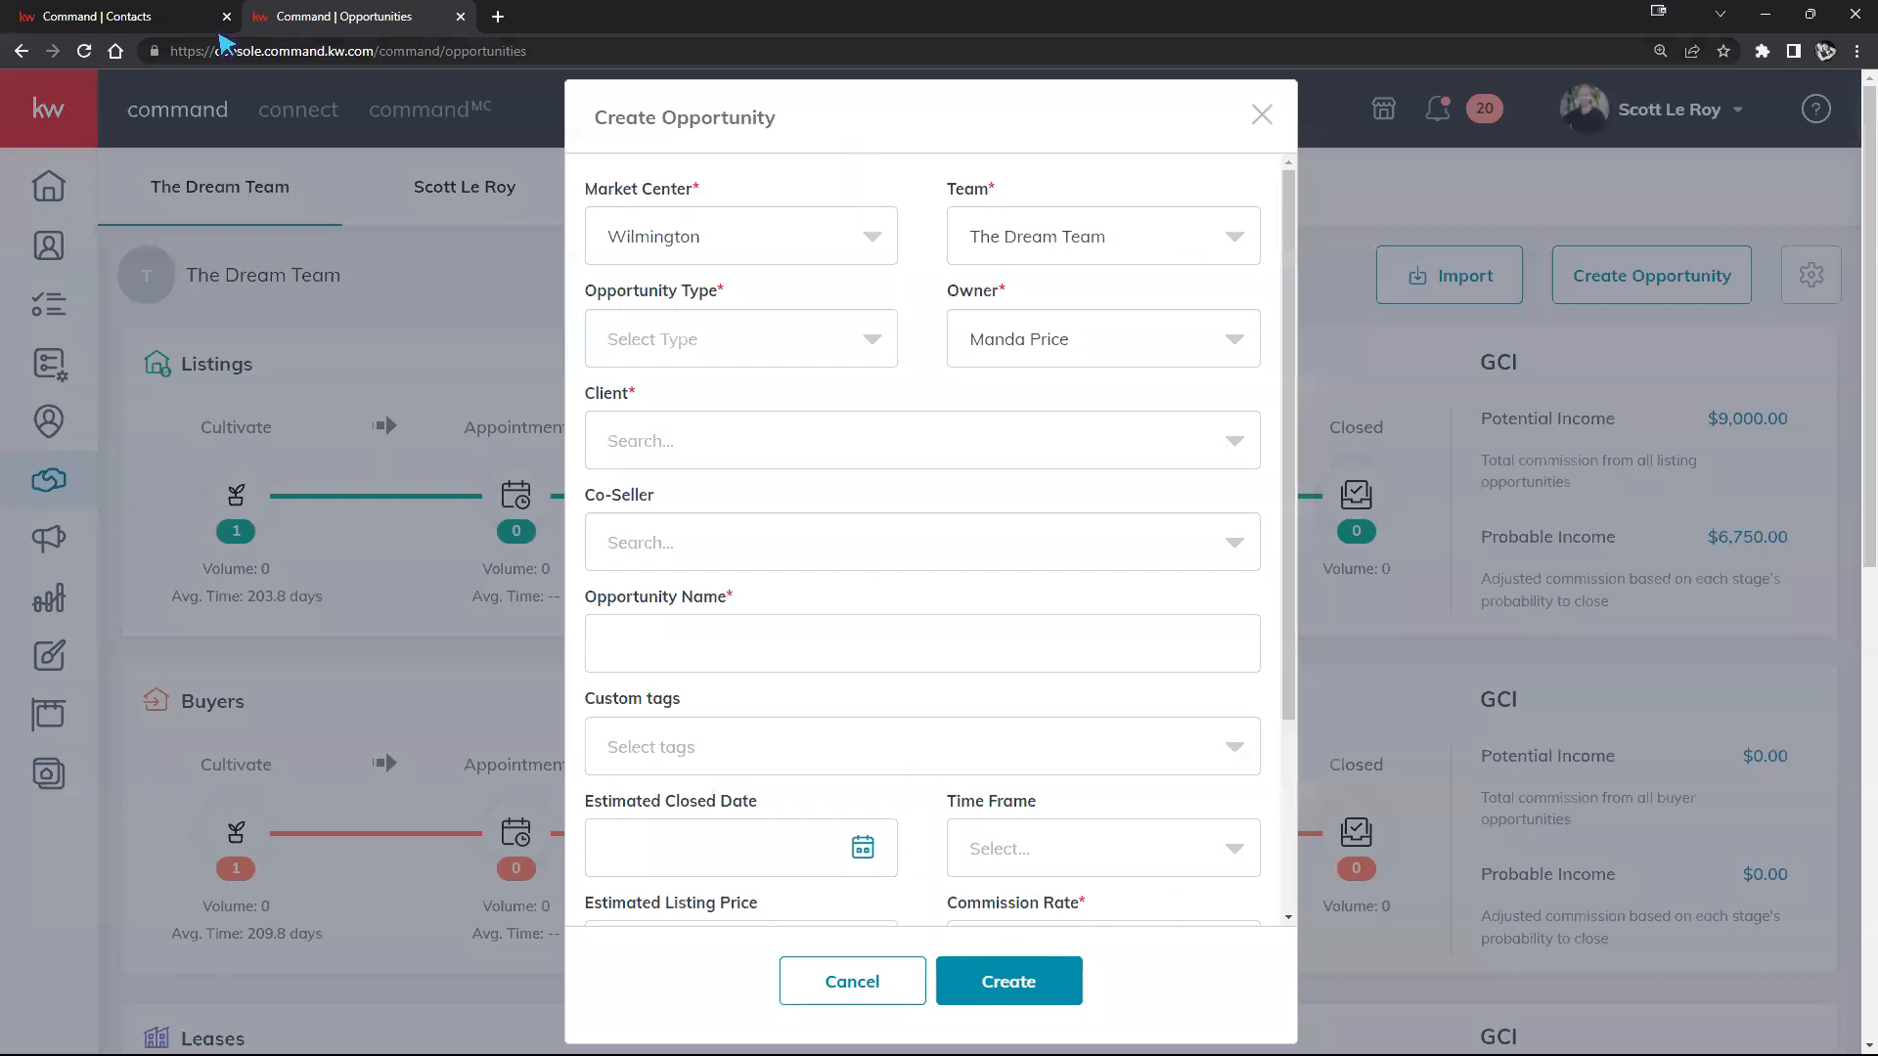
pyautogui.click(139, 16)
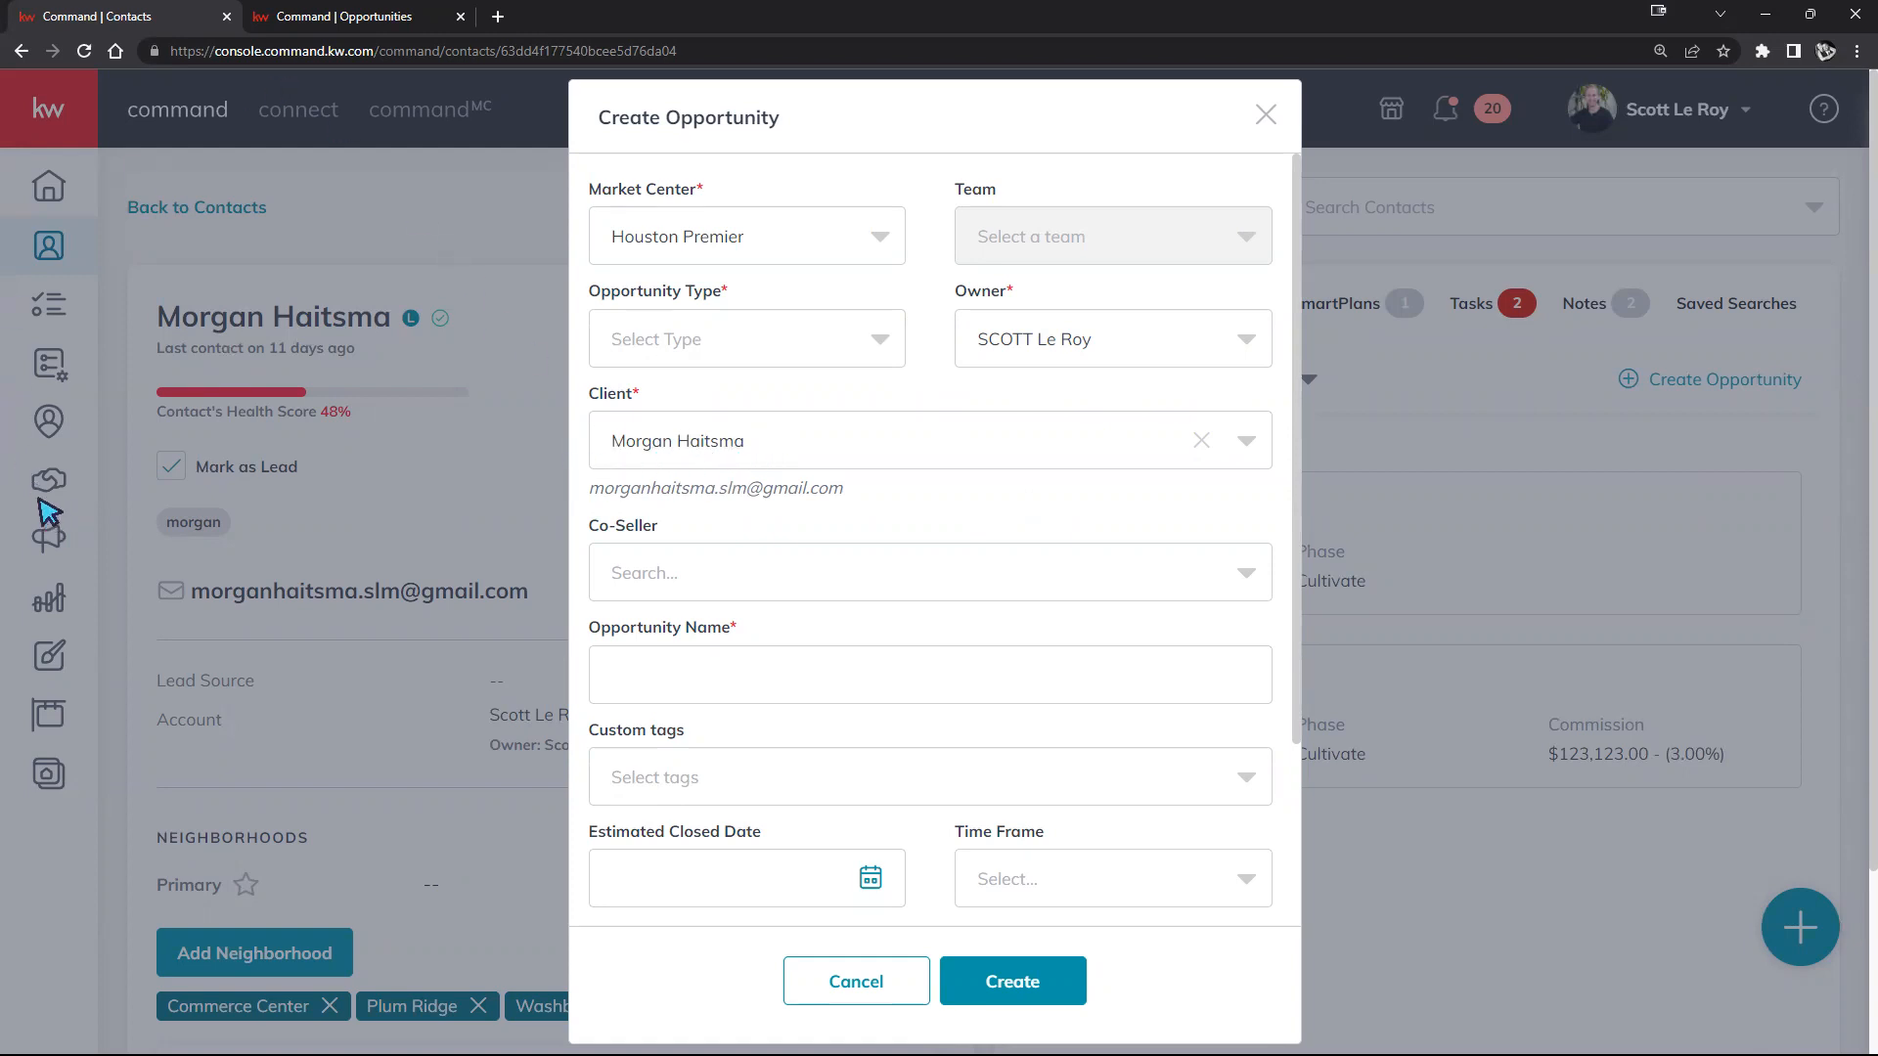
pyautogui.click(308, 13)
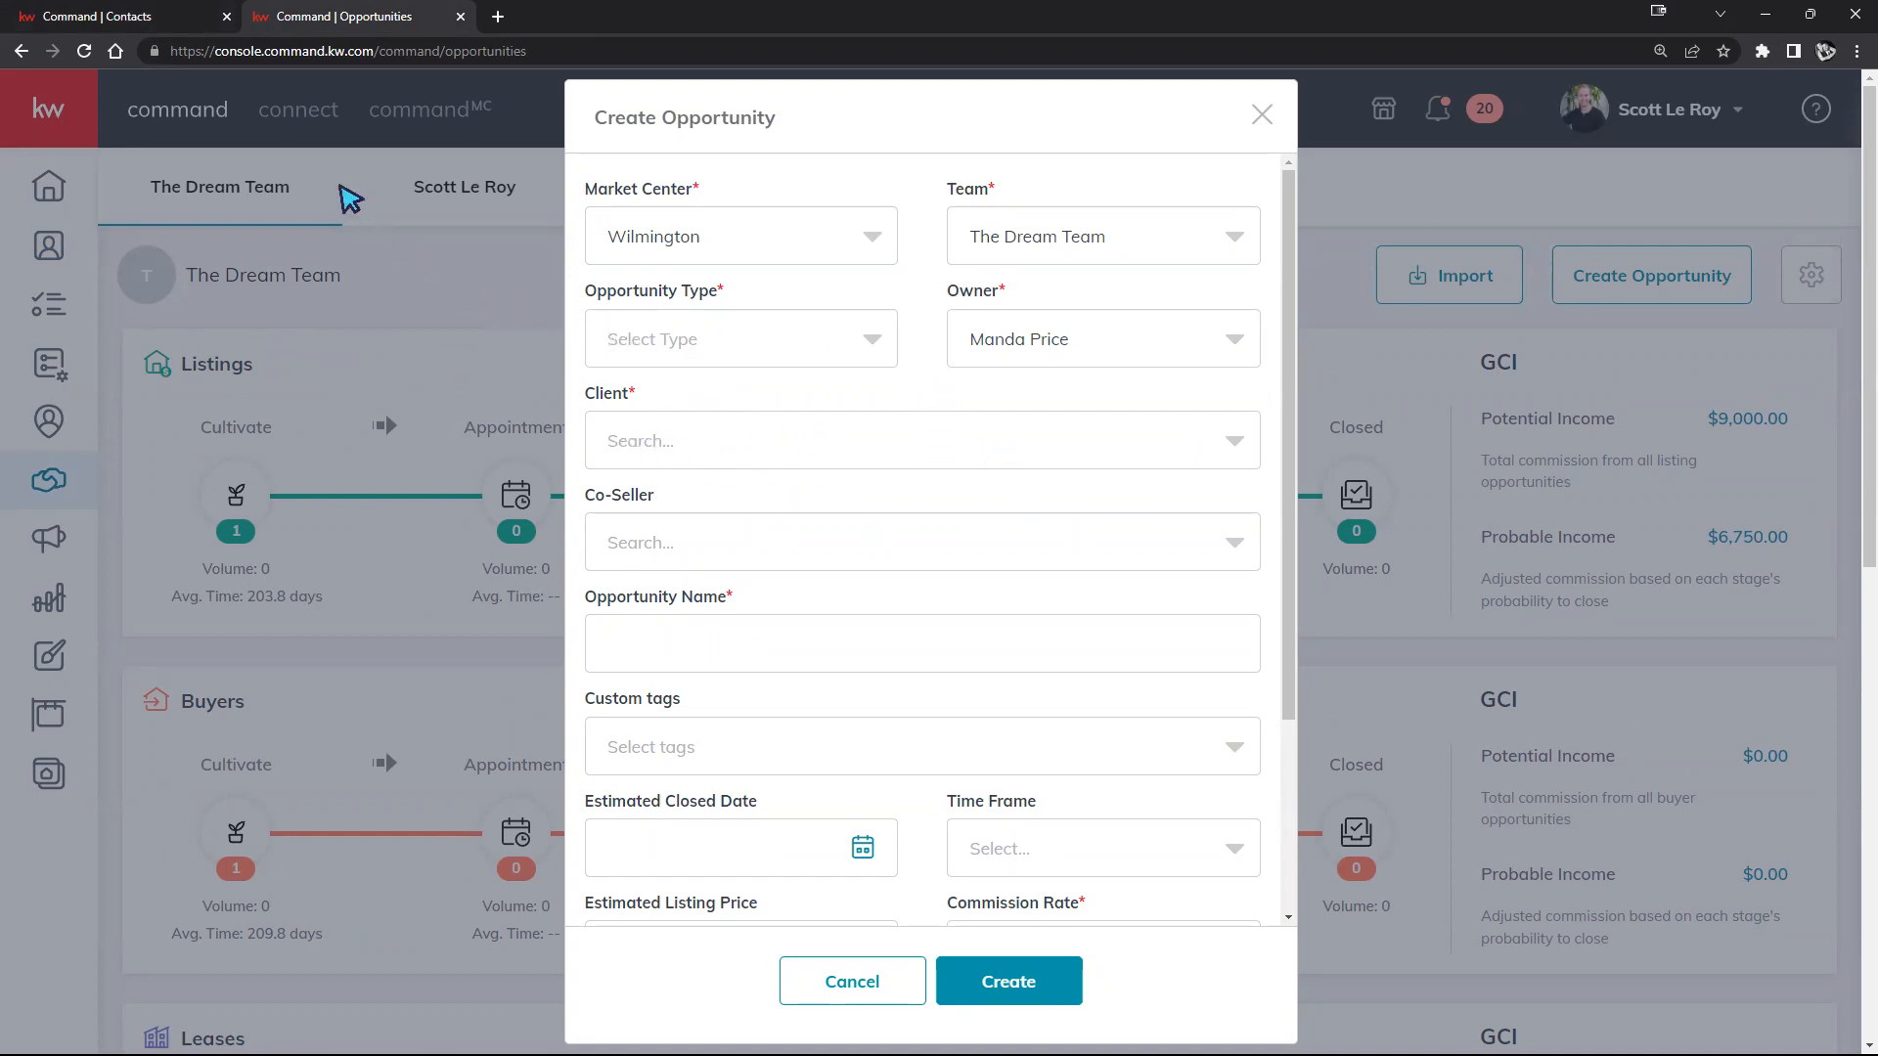
pyautogui.click(154, 20)
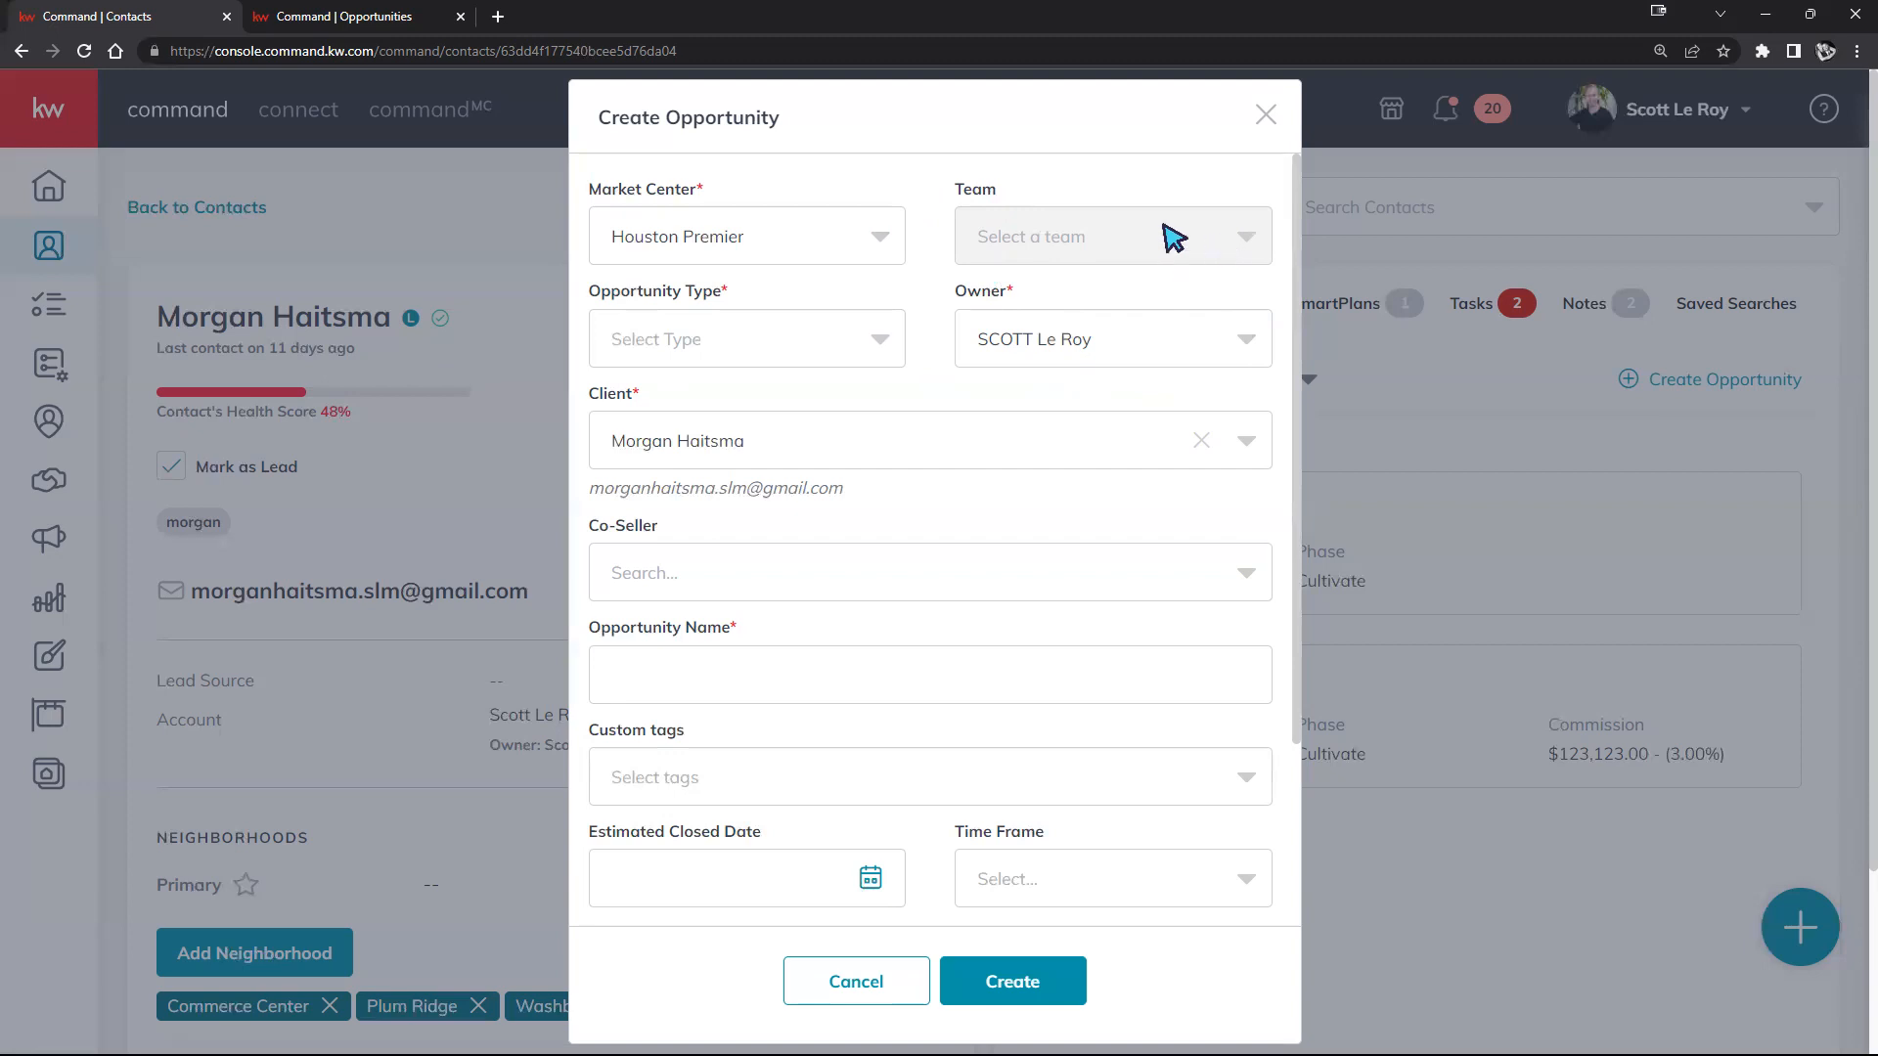
pyautogui.click(338, 15)
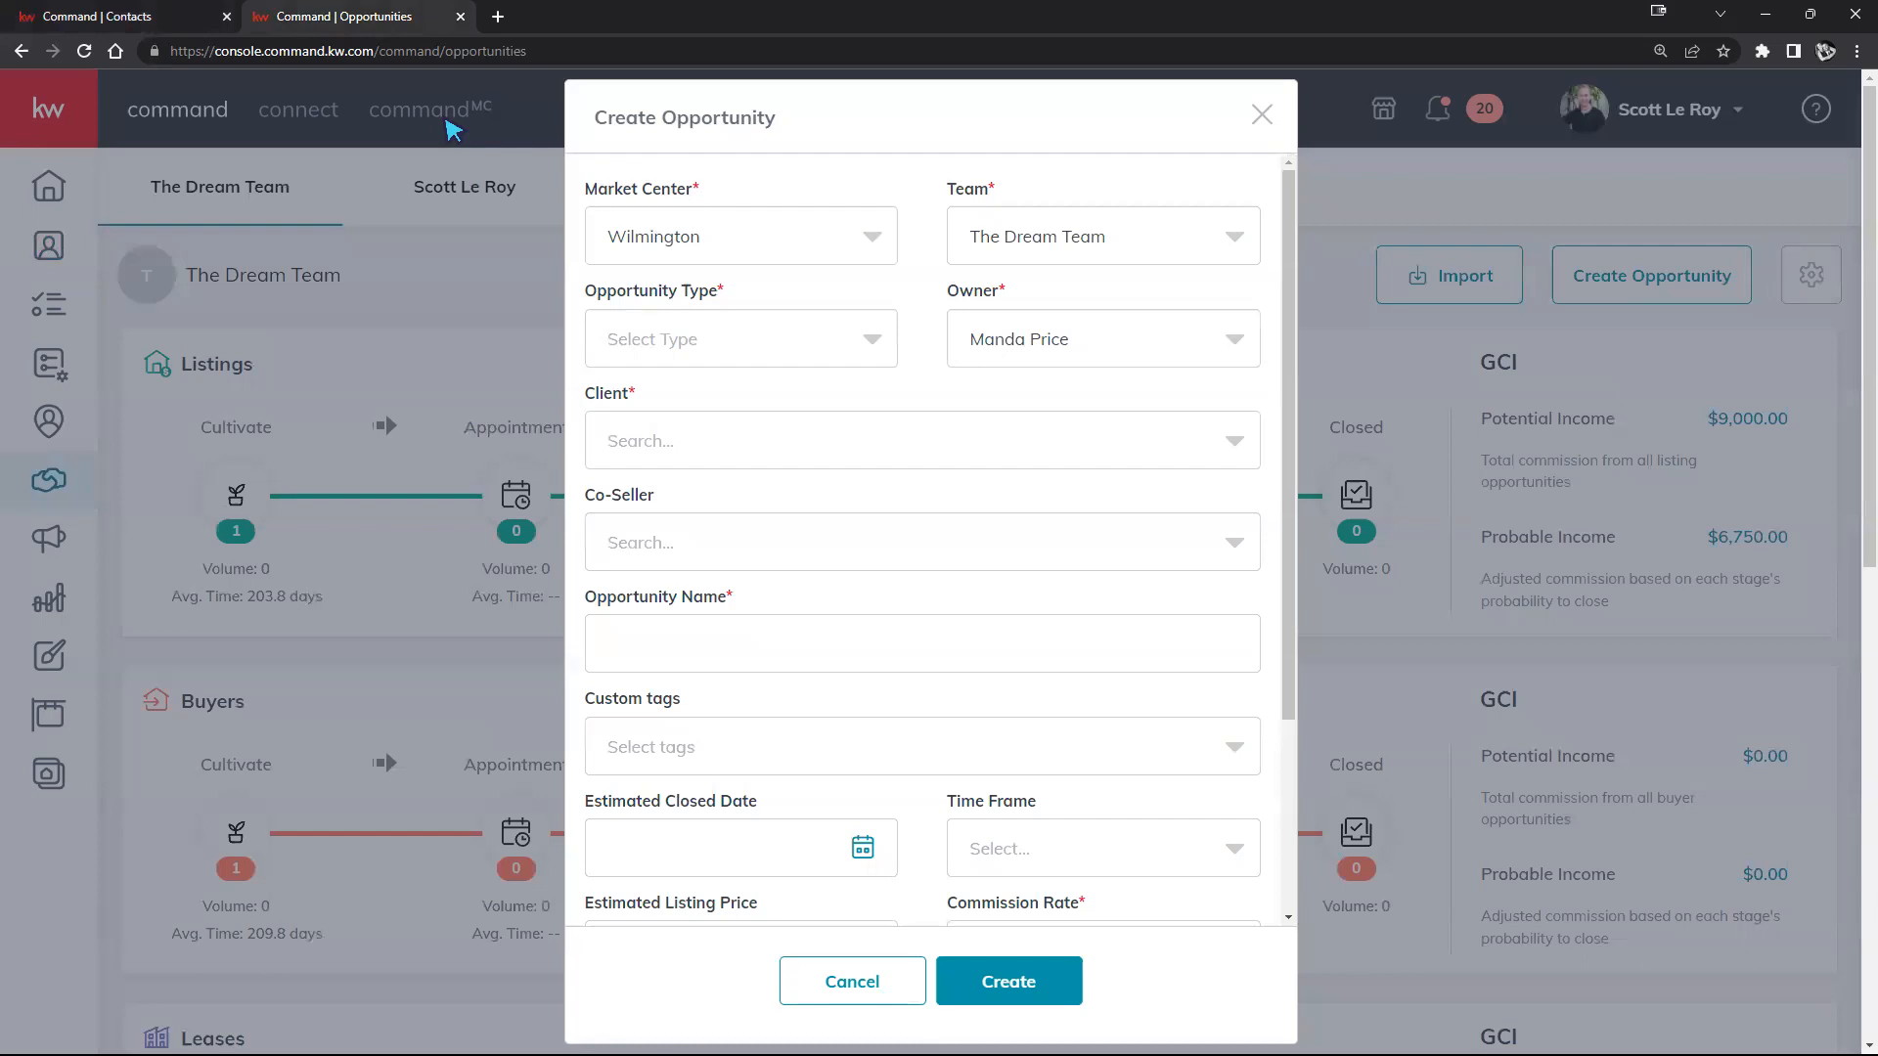
pyautogui.click(1138, 238)
pyautogui.click(1107, 233)
# Step: Browse the market center choices and set the market center to Atlanta - Decatur
pyautogui.click(866, 248)
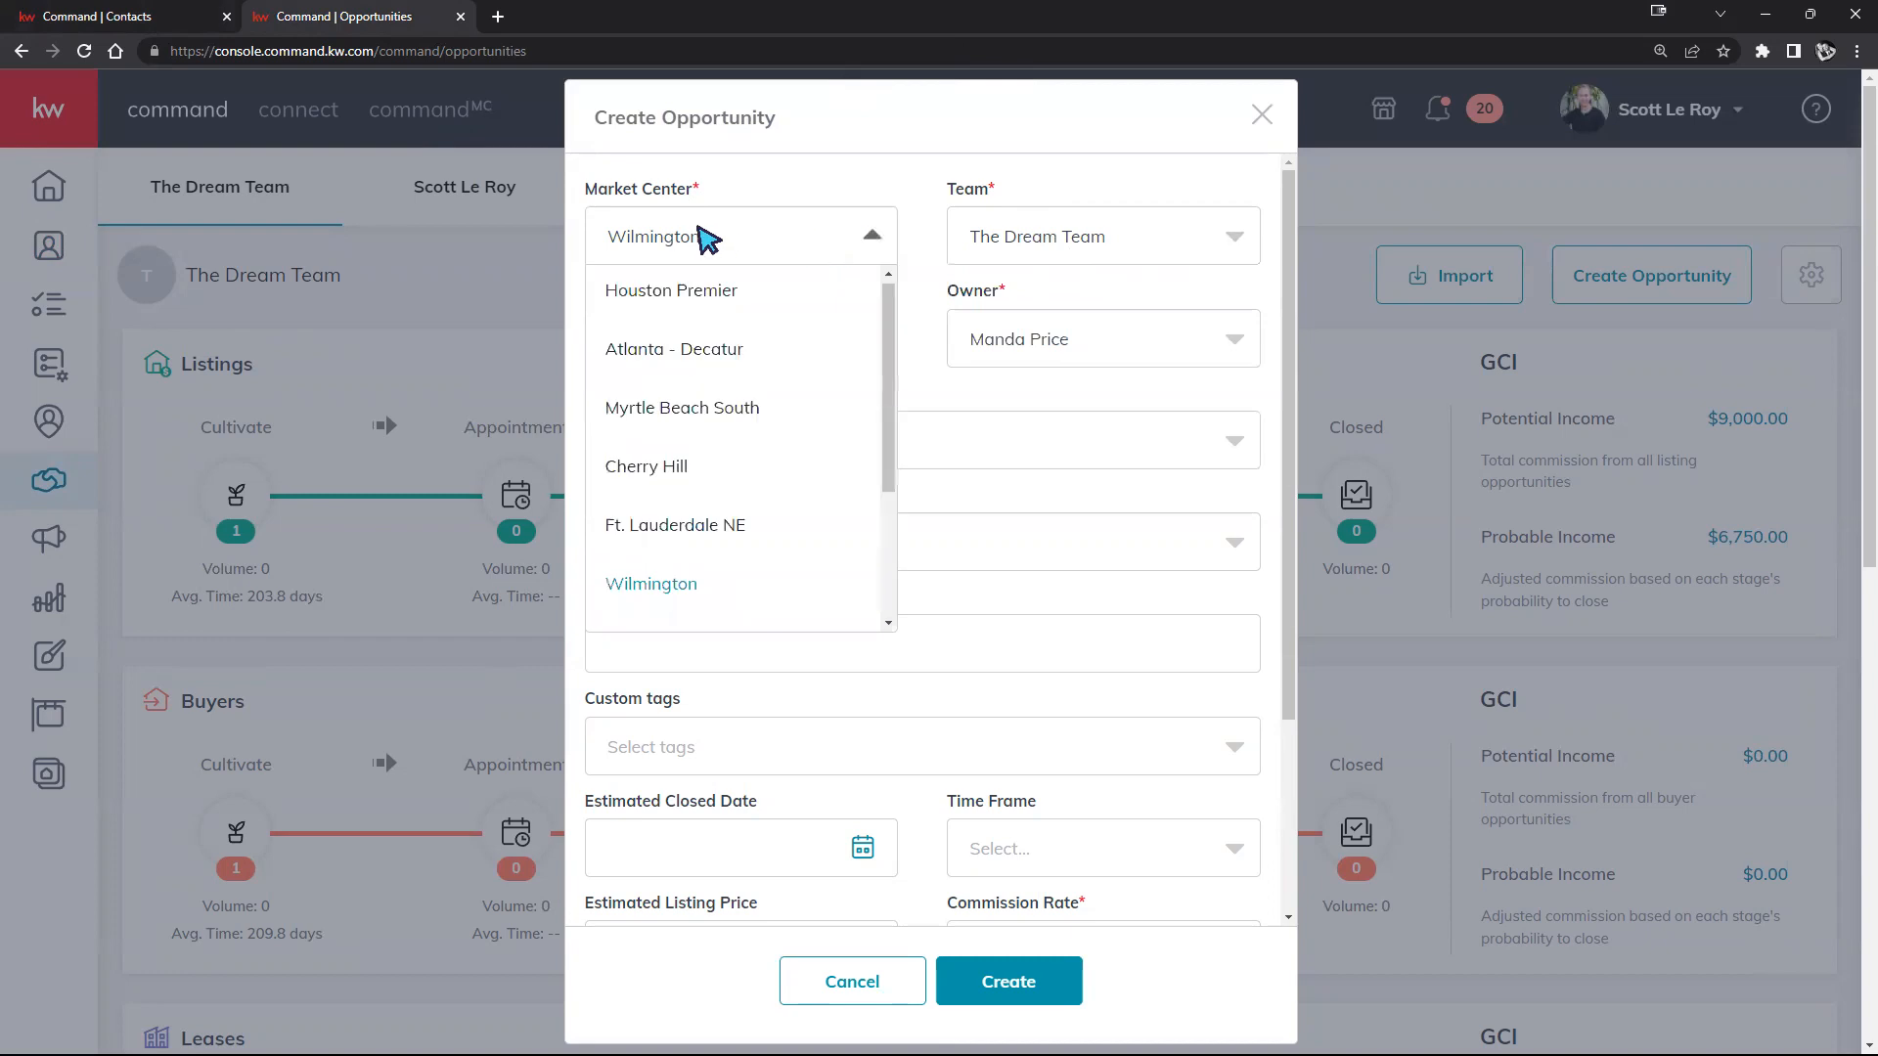
pyautogui.click(813, 186)
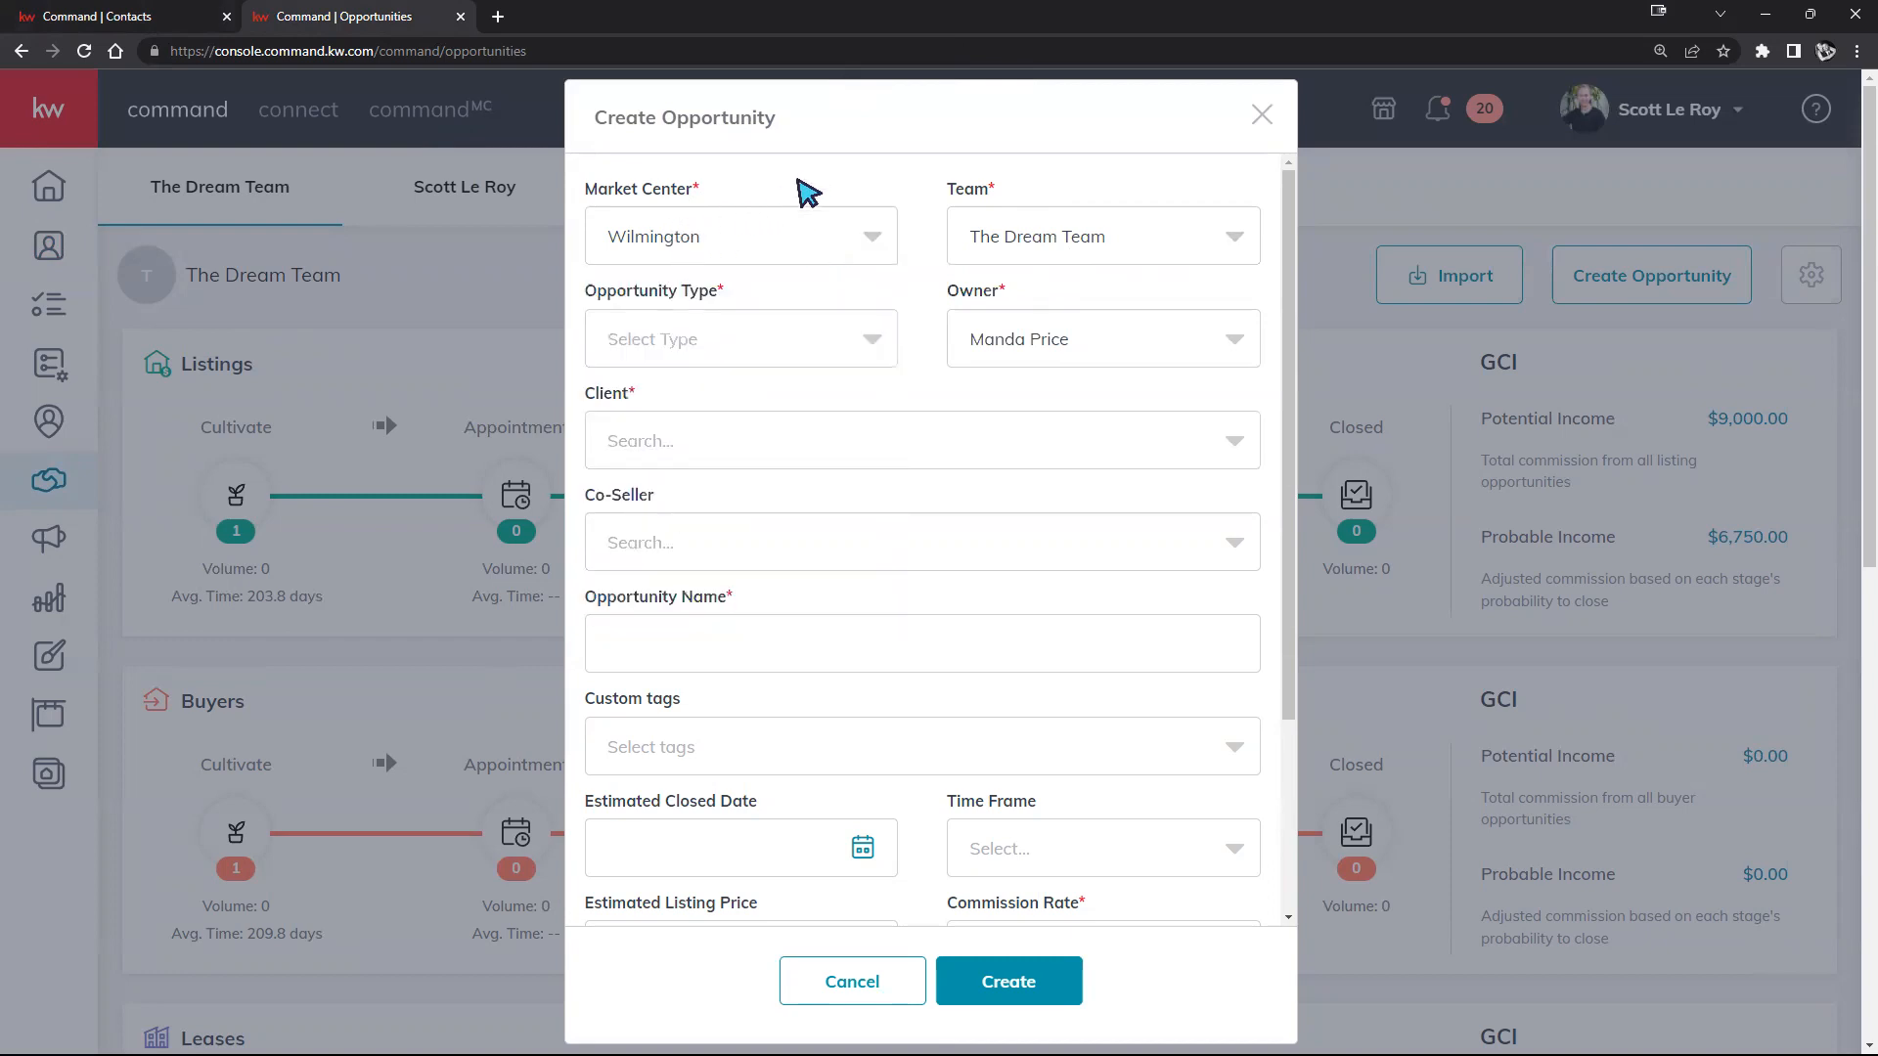
pyautogui.click(867, 232)
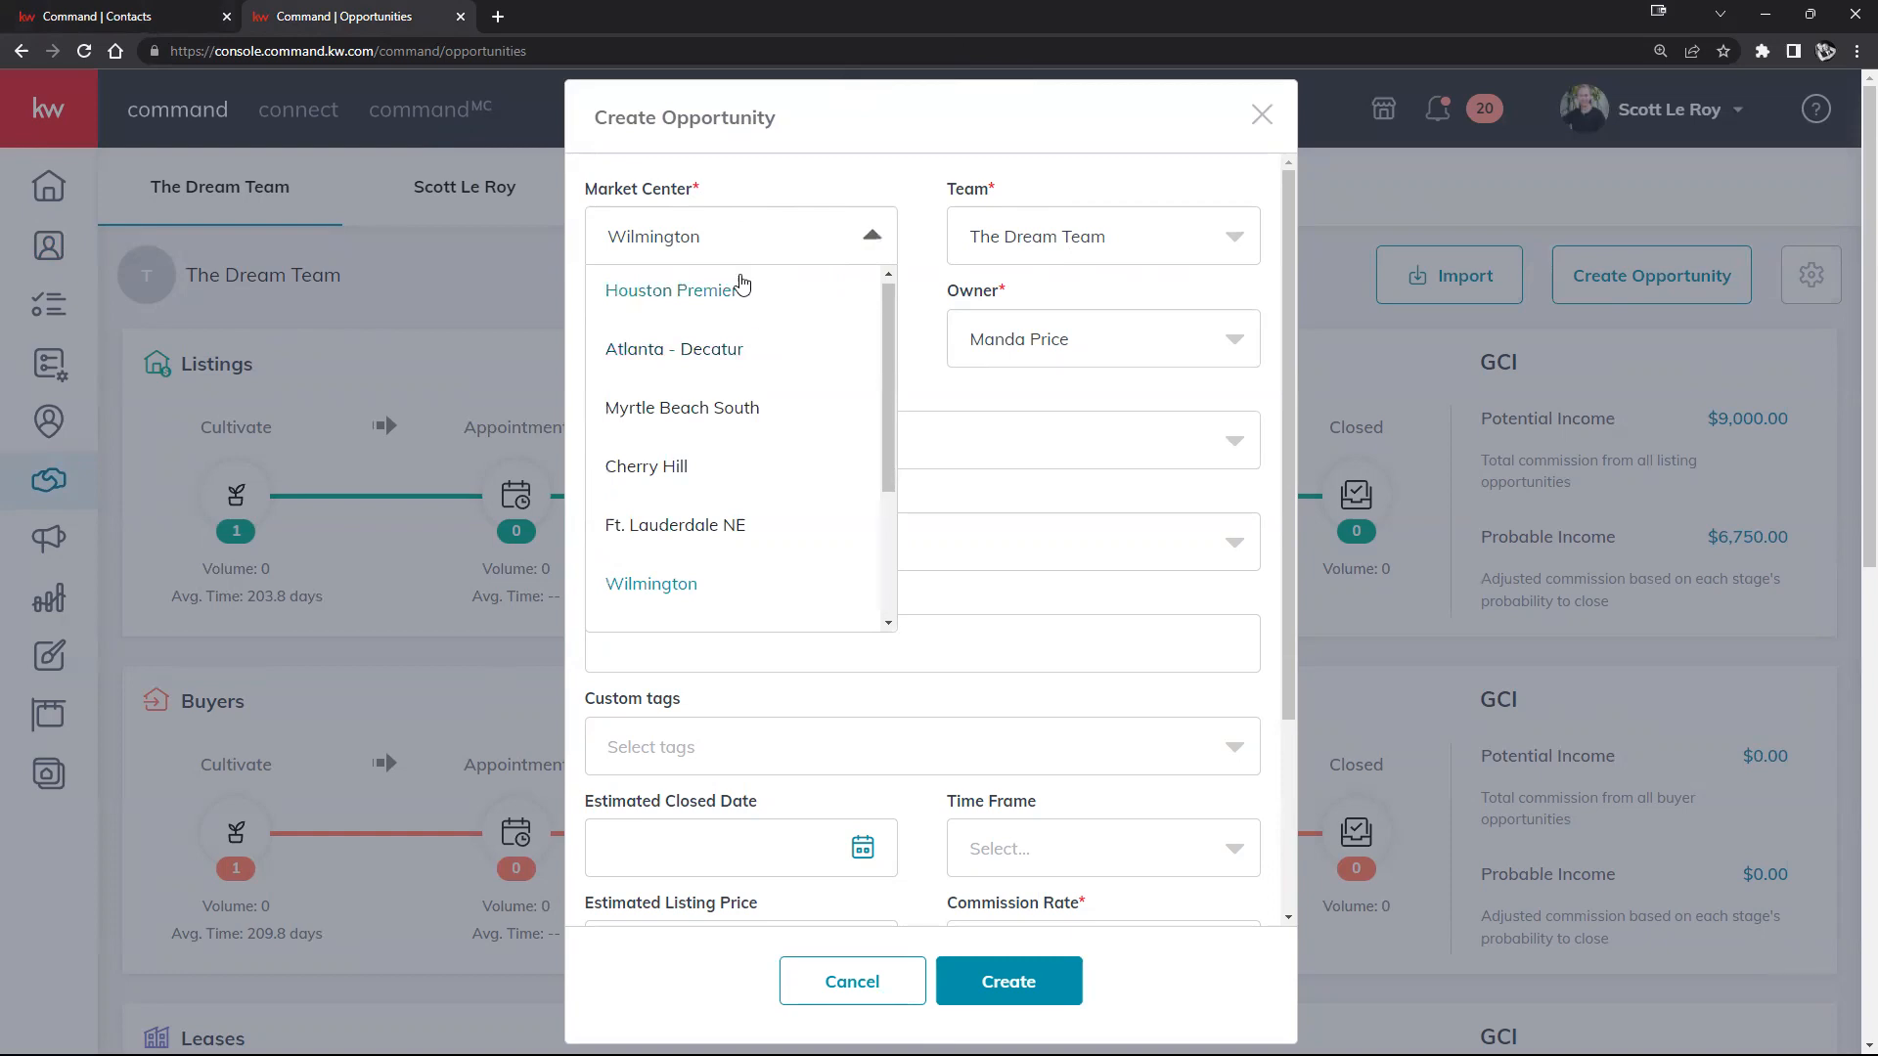
pyautogui.scroll(-3, 685, 421)
pyautogui.scroll(3, 701, 427)
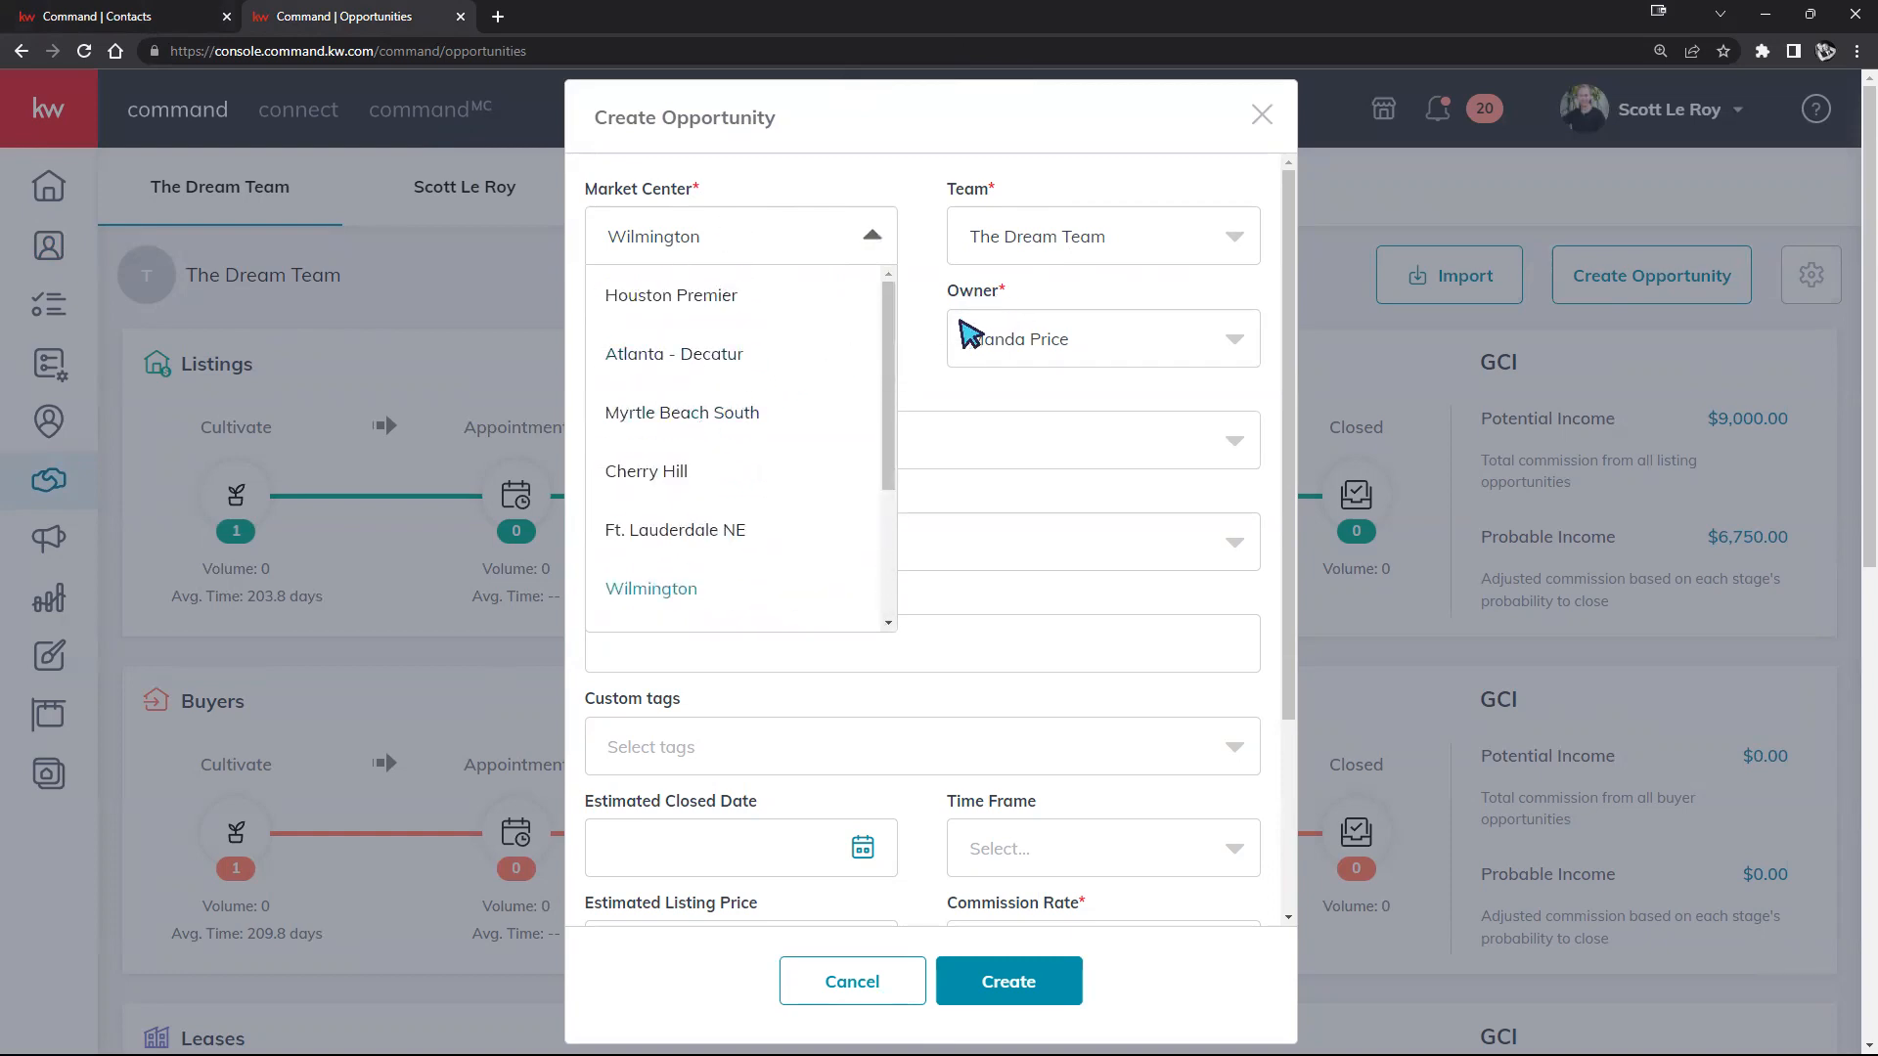
pyautogui.click(929, 367)
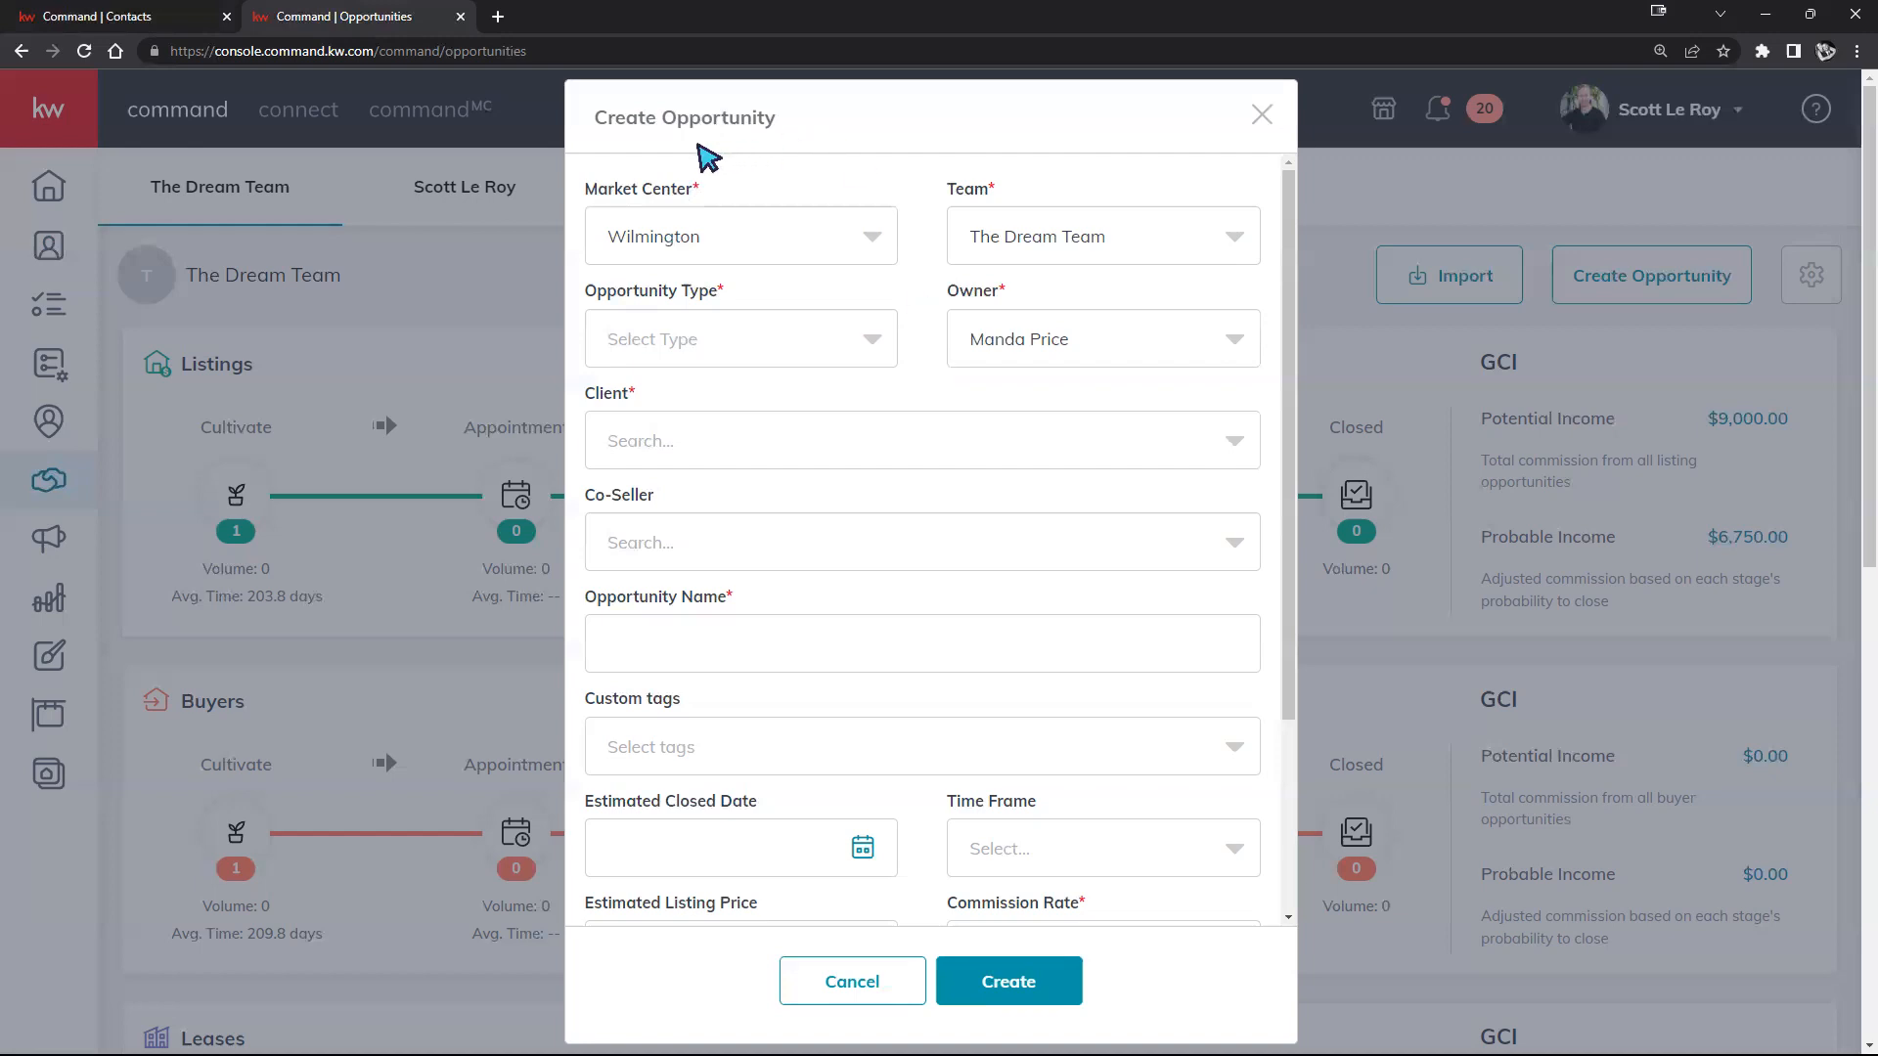
pyautogui.click(876, 243)
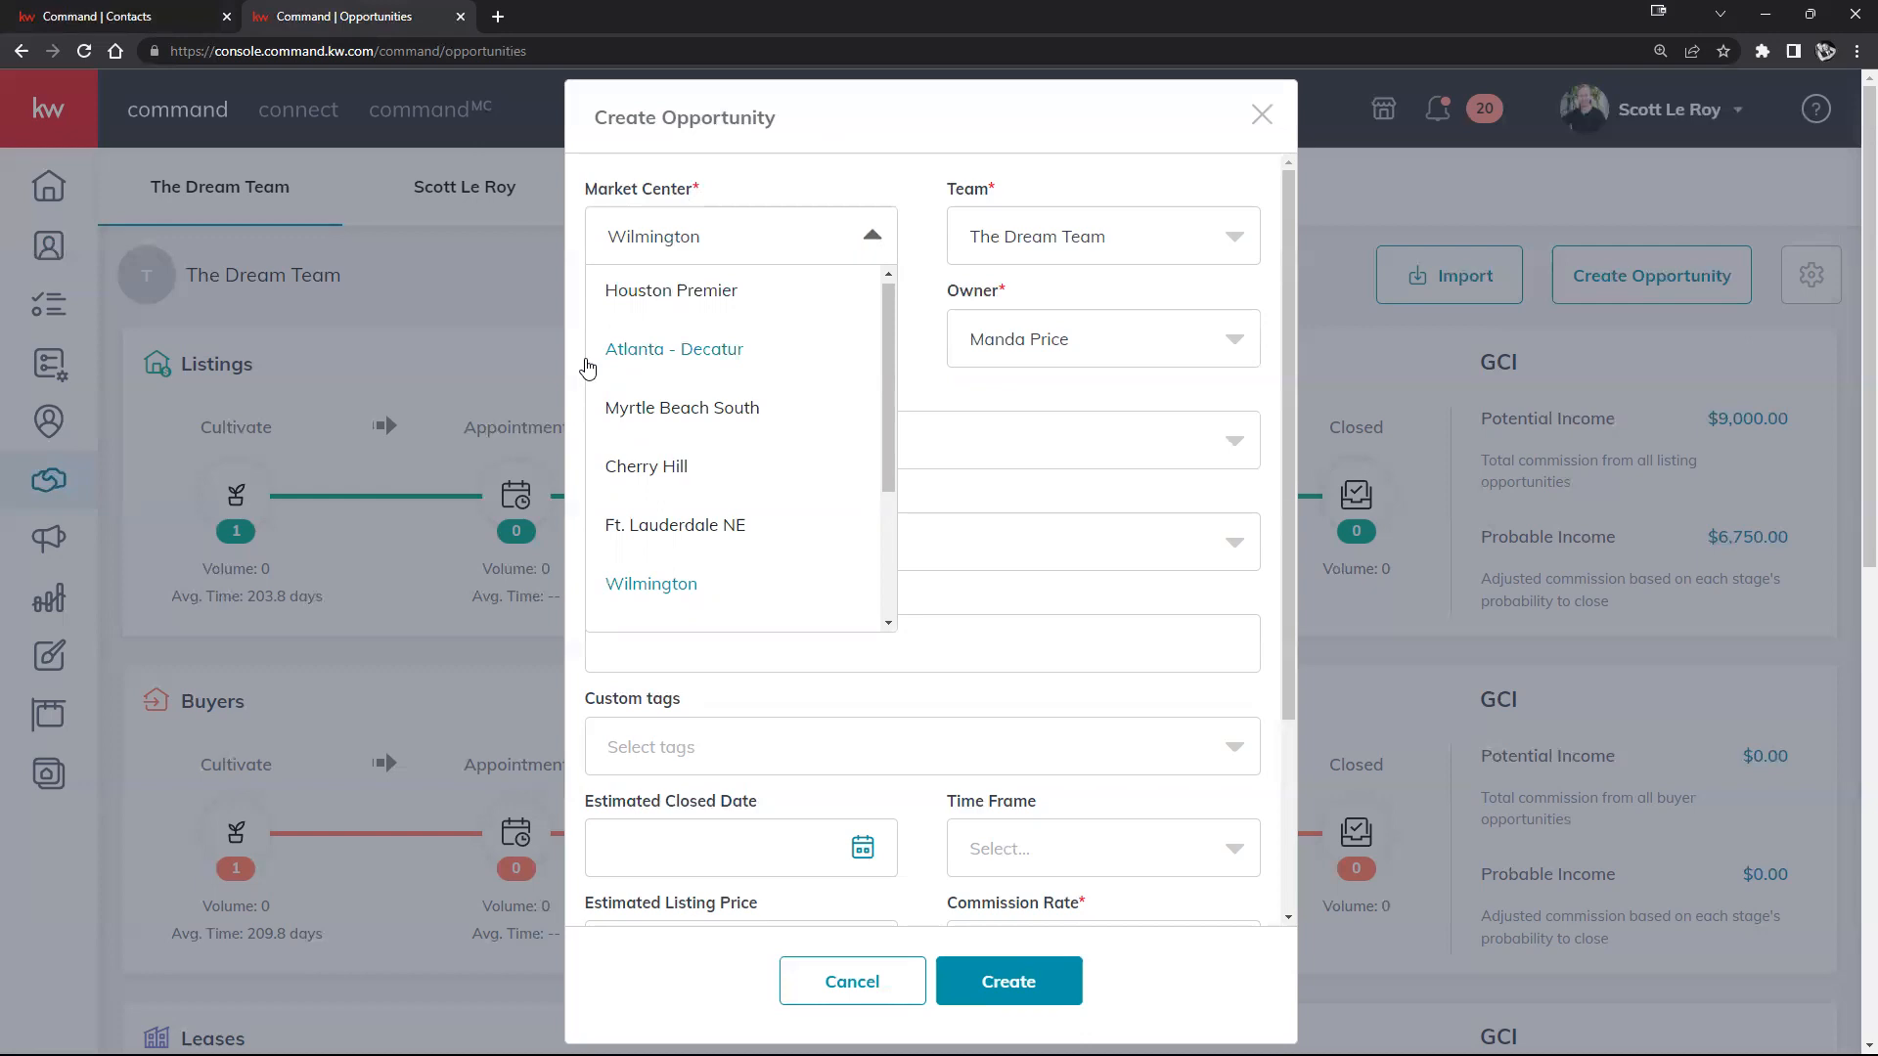
pyautogui.click(641, 352)
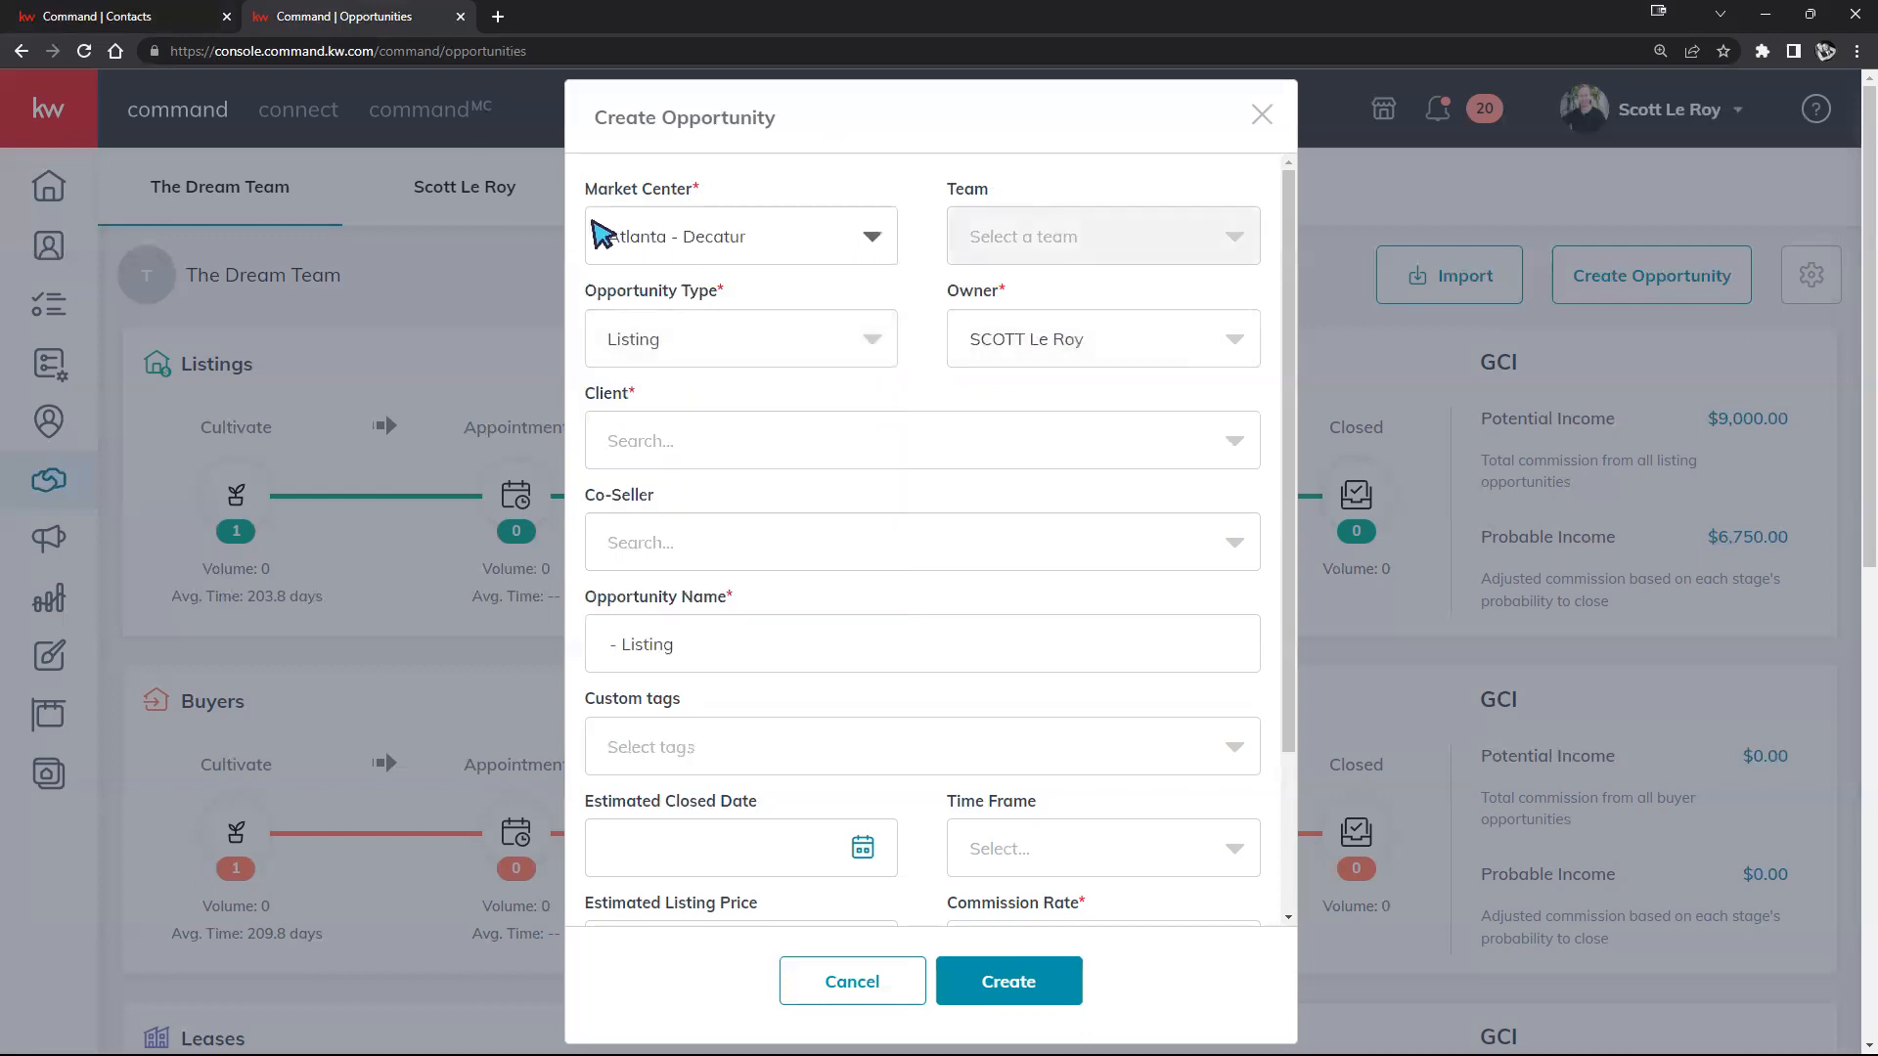
# Step: Switch the market center to Houston Premier and keep Listing as the opportunity type
pyautogui.click(700, 236)
pyautogui.click(624, 298)
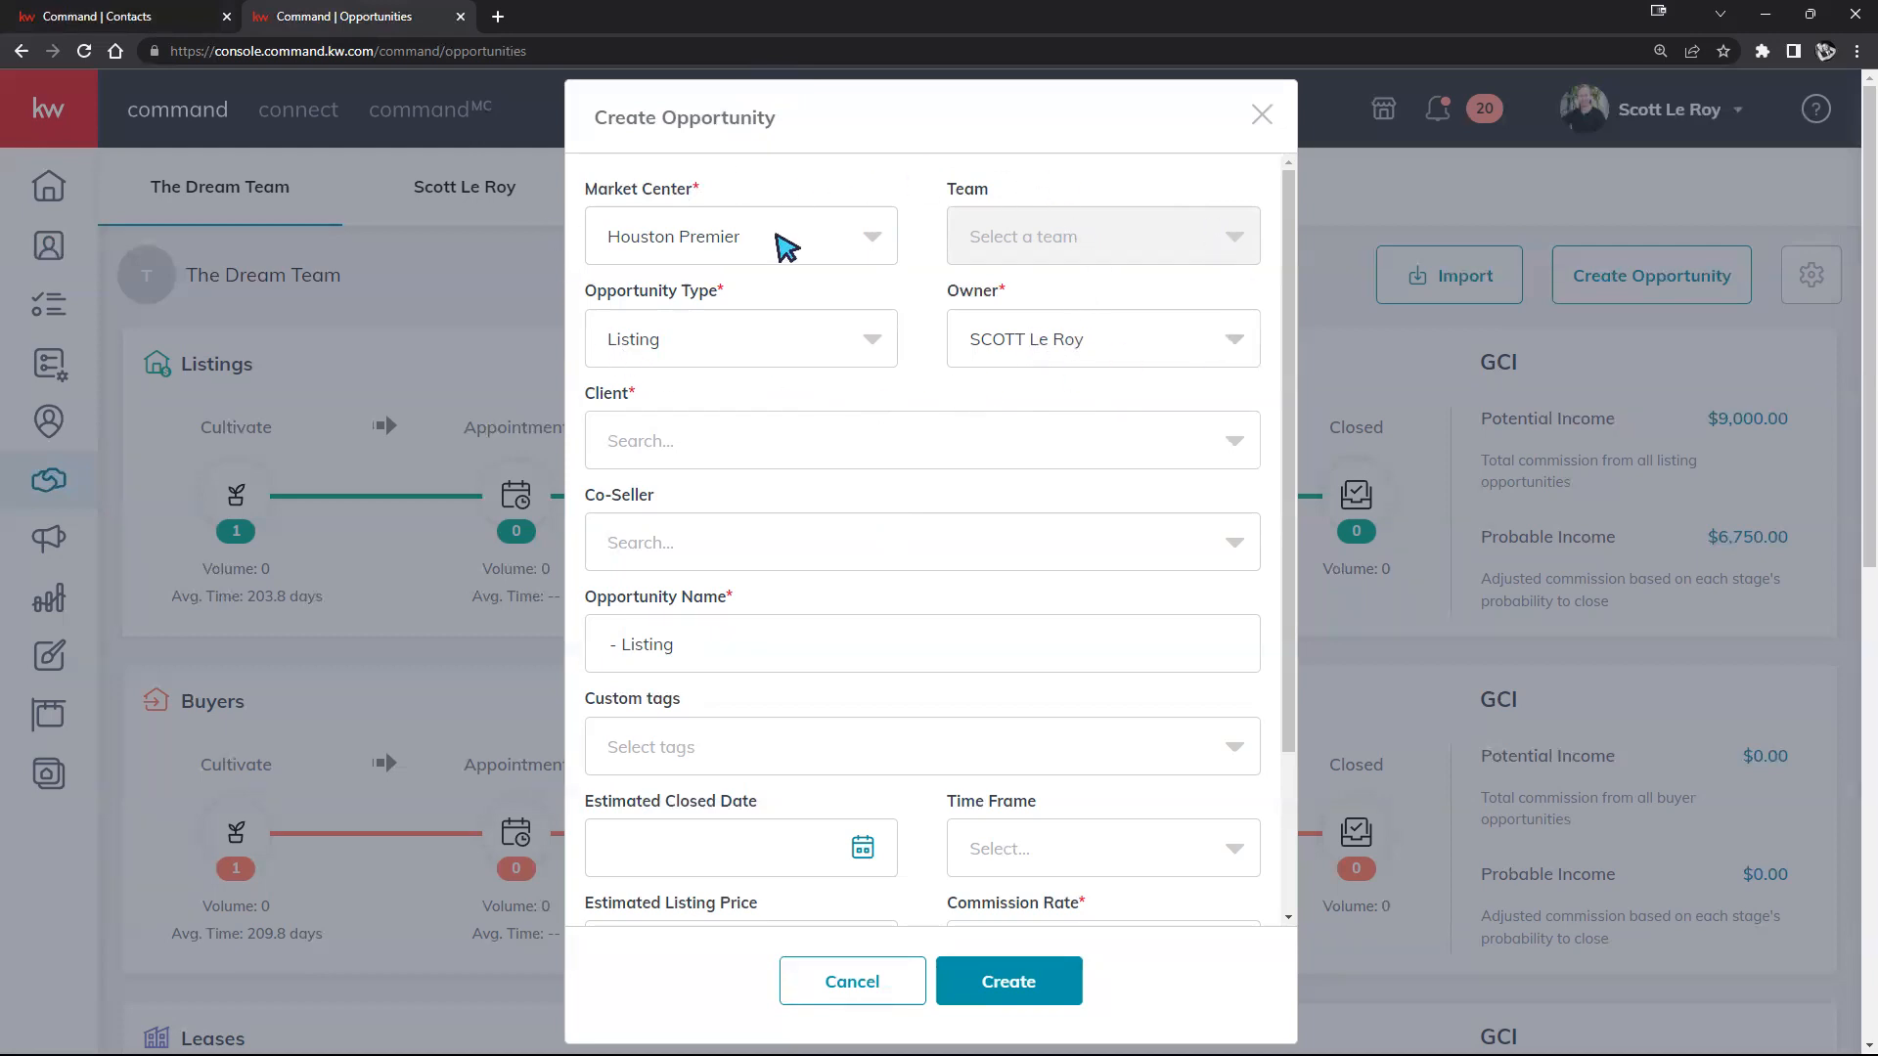
pyautogui.click(711, 342)
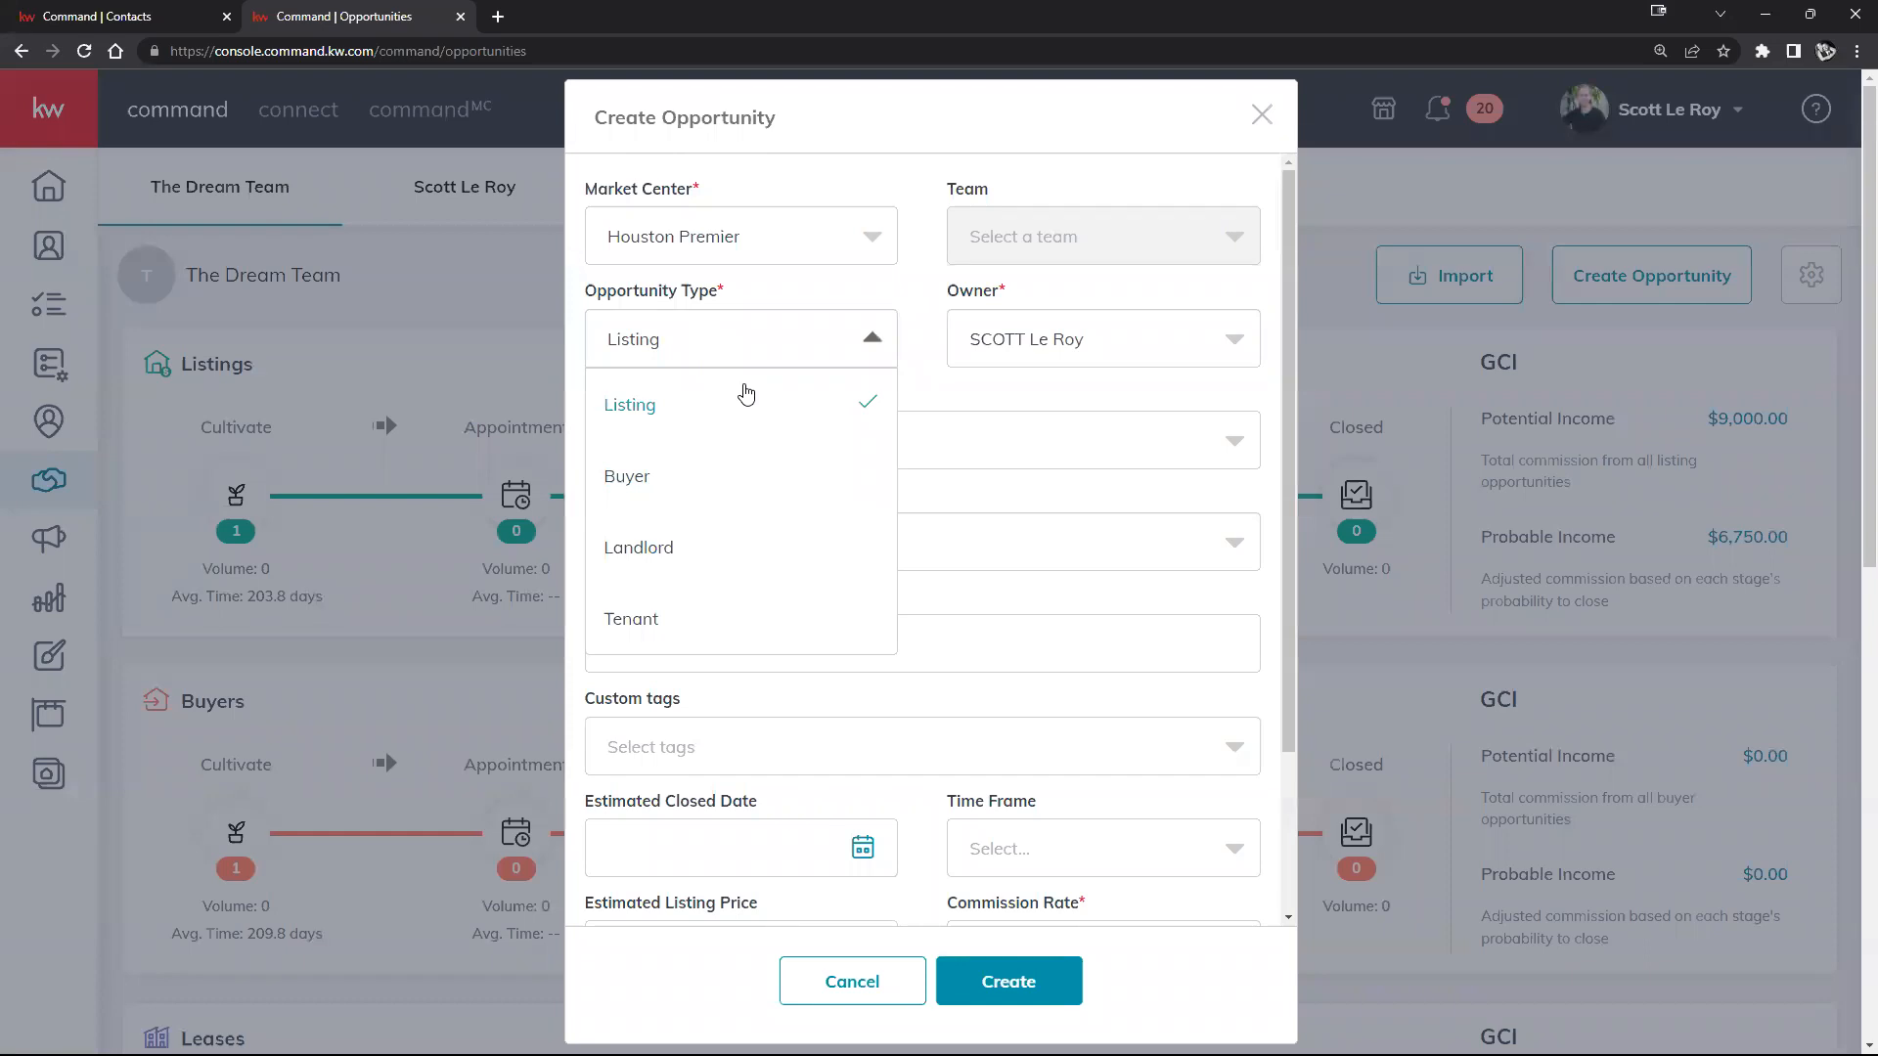
pyautogui.click(963, 387)
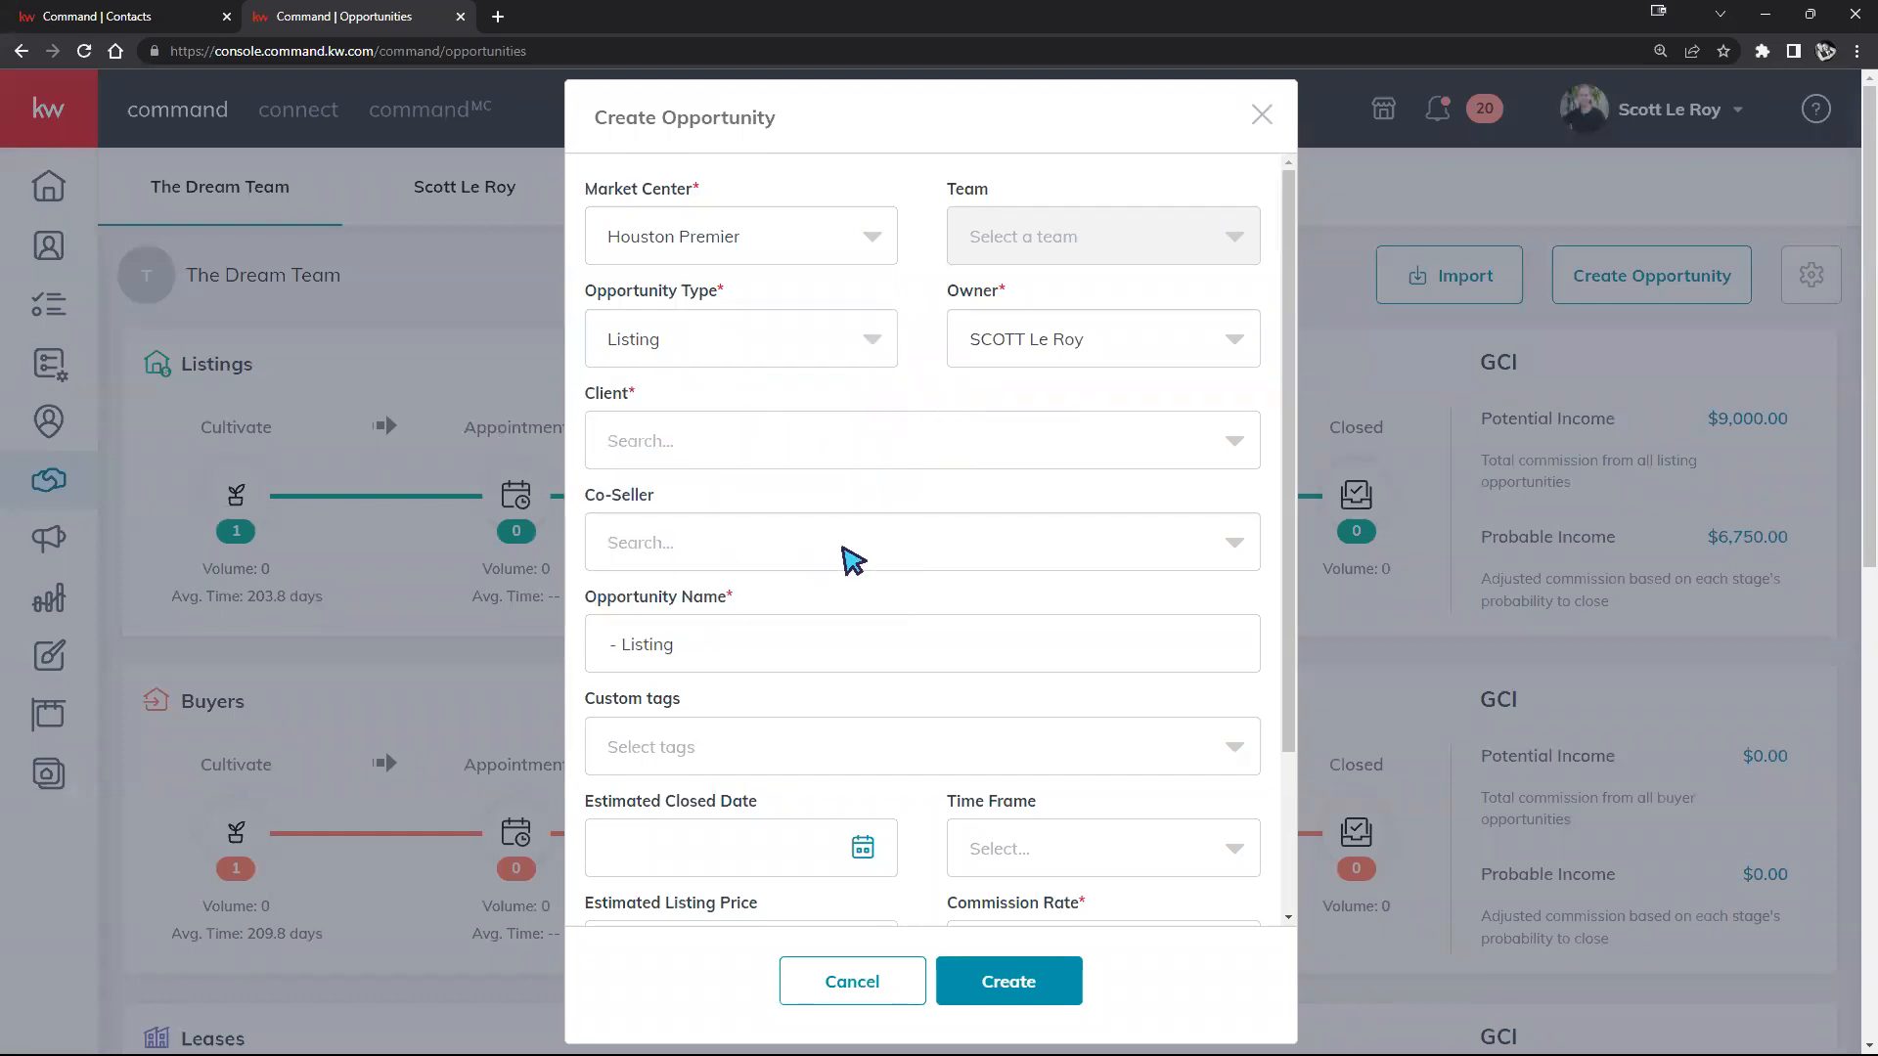
# Step: Search the Client field by the contact's name and pick the match with an e-mail on file
pyautogui.click(719, 451)
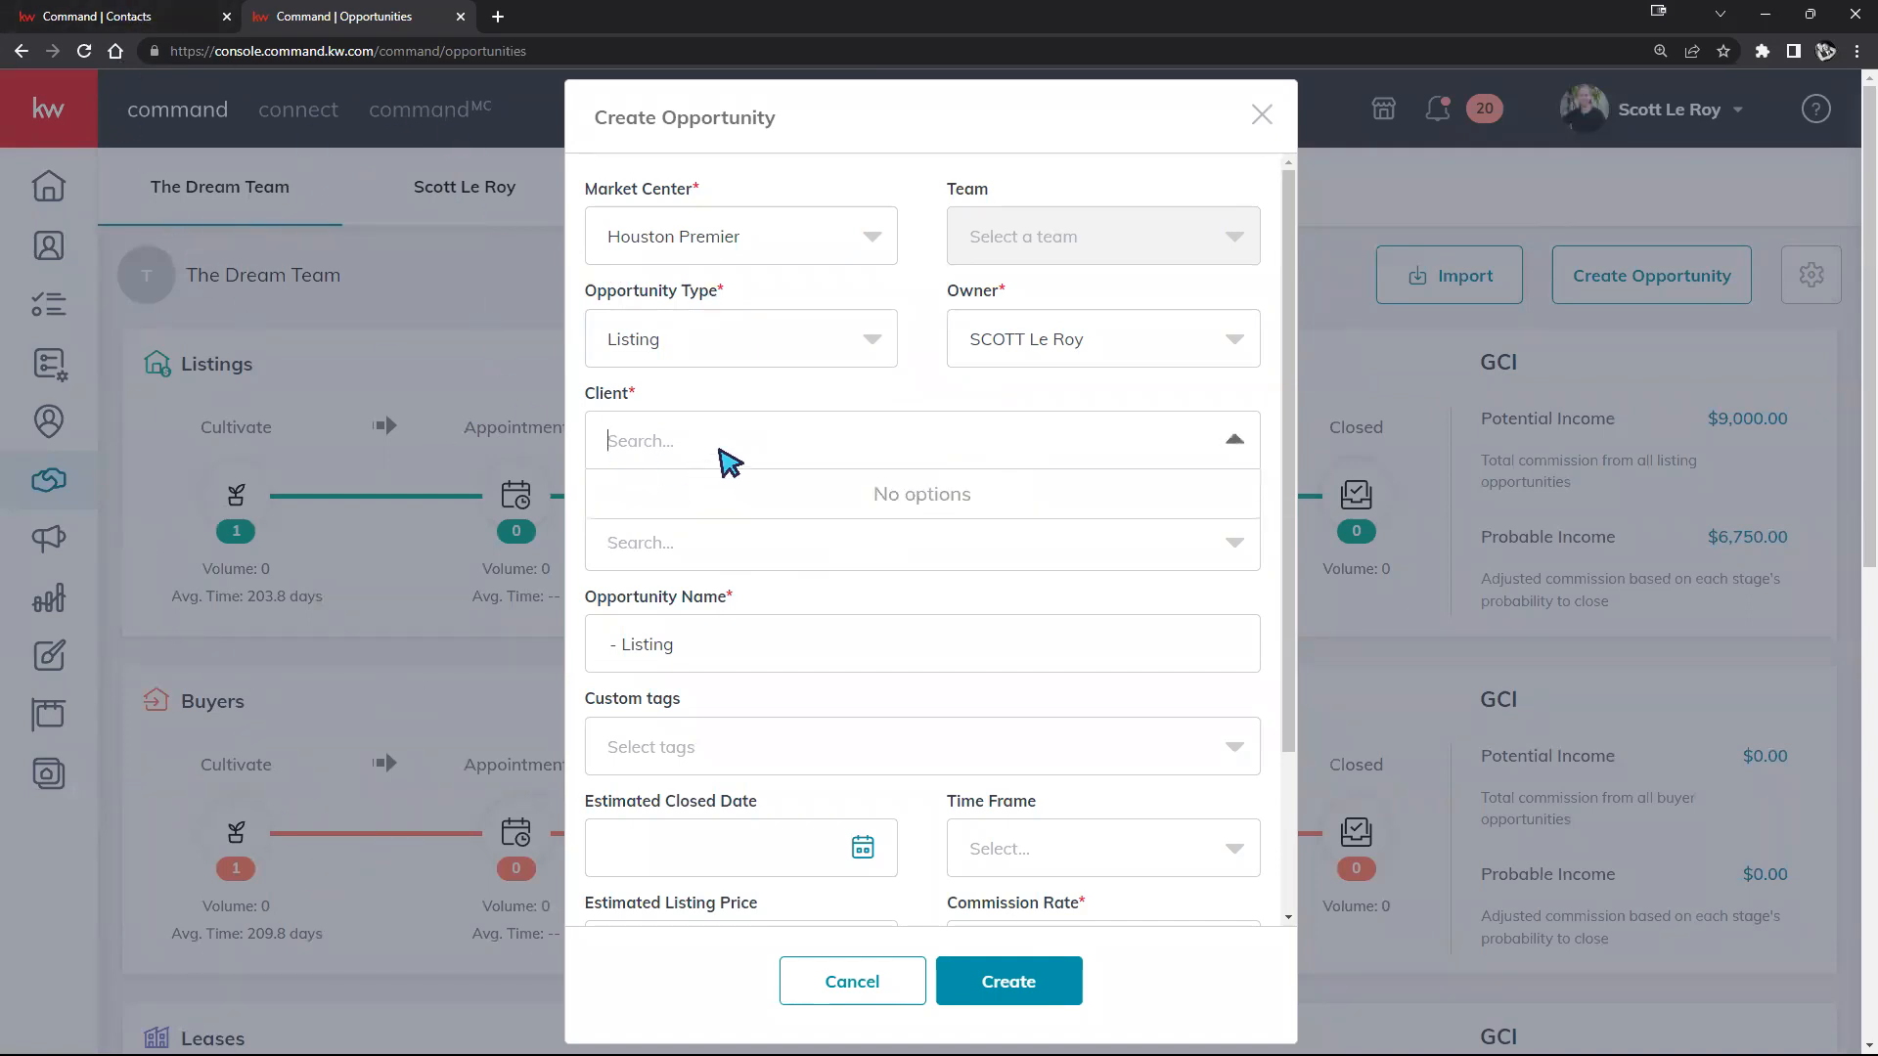
pyautogui.write('morgan')
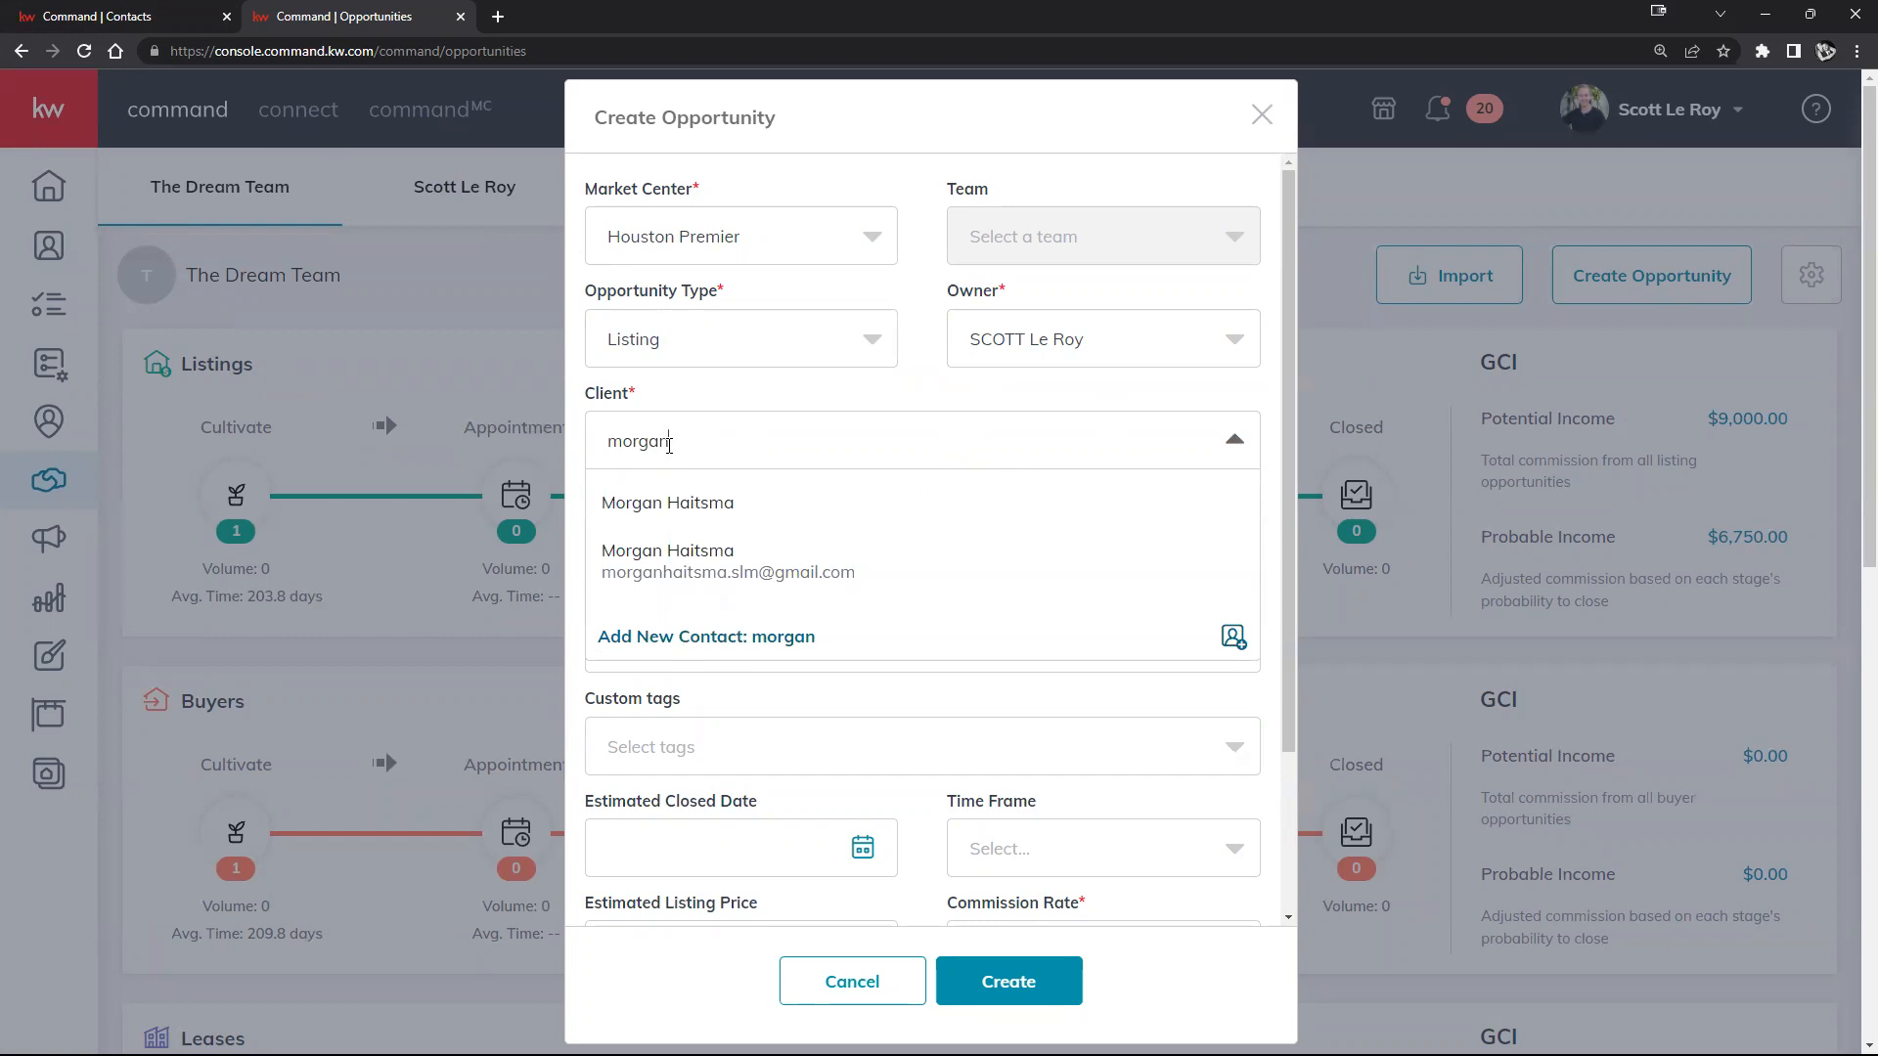
pyautogui.press('BackSpace')
pyautogui.press('BackSpace')
pyautogui.press('BackSpace')
pyautogui.press('BackSpace')
pyautogui.press('BackSpace')
pyautogui.press('BackSpace')
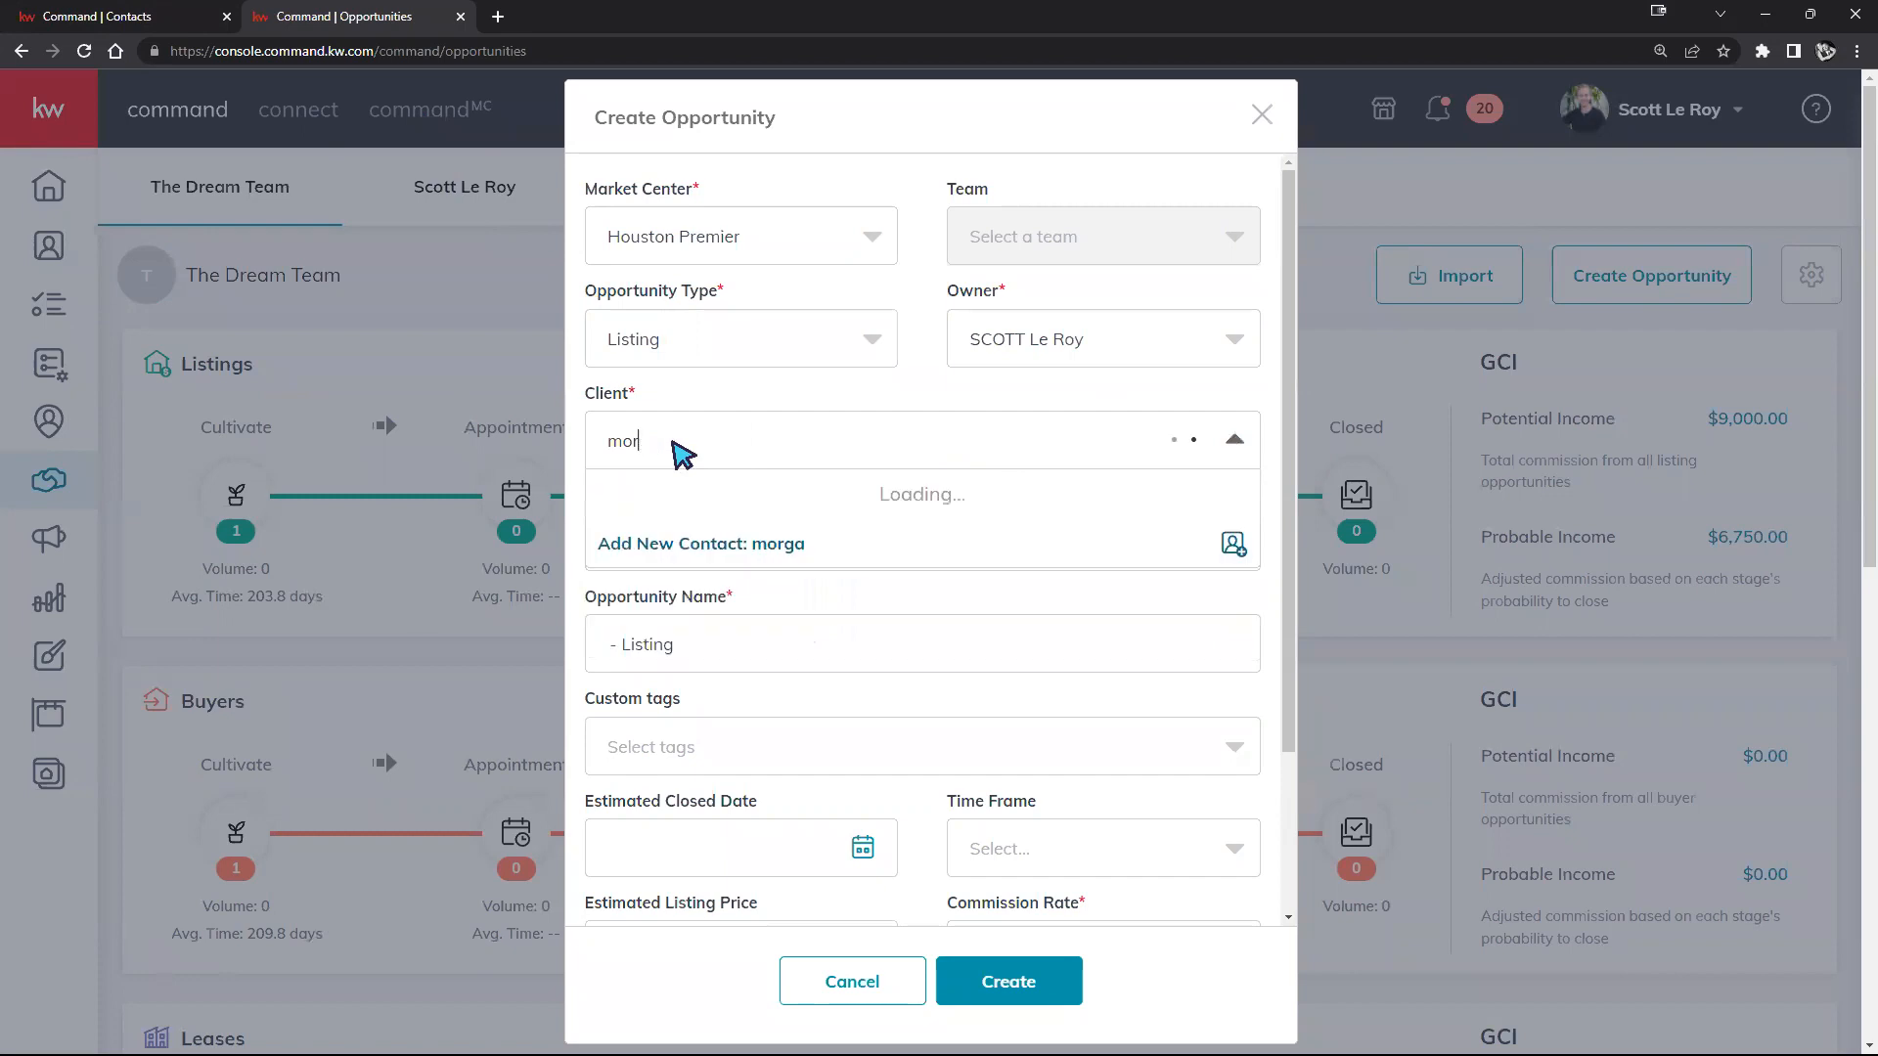
pyautogui.write('m')
pyautogui.press('BackSpace')
pyautogui.write('bob')
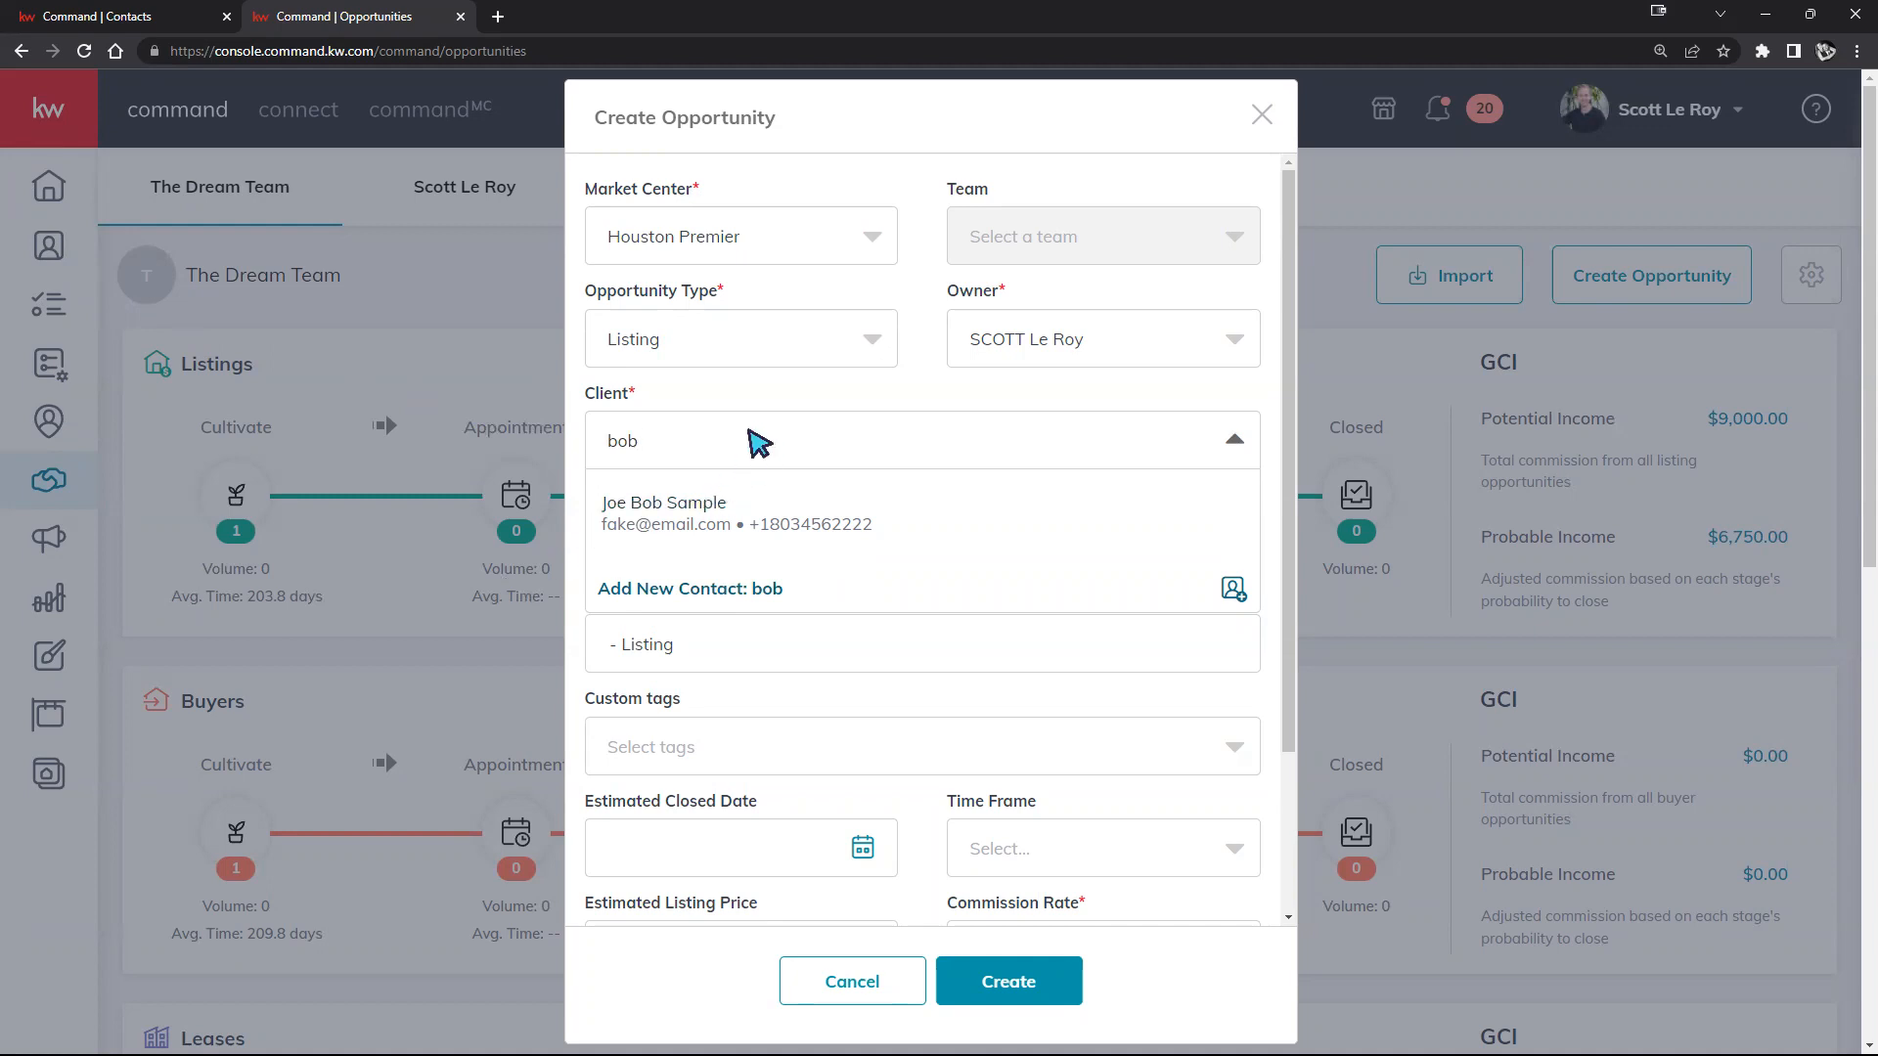
pyautogui.press('BackSpace')
pyautogui.press('BackSpace')
pyautogui.press('BackSpace')
pyautogui.write('morgan')
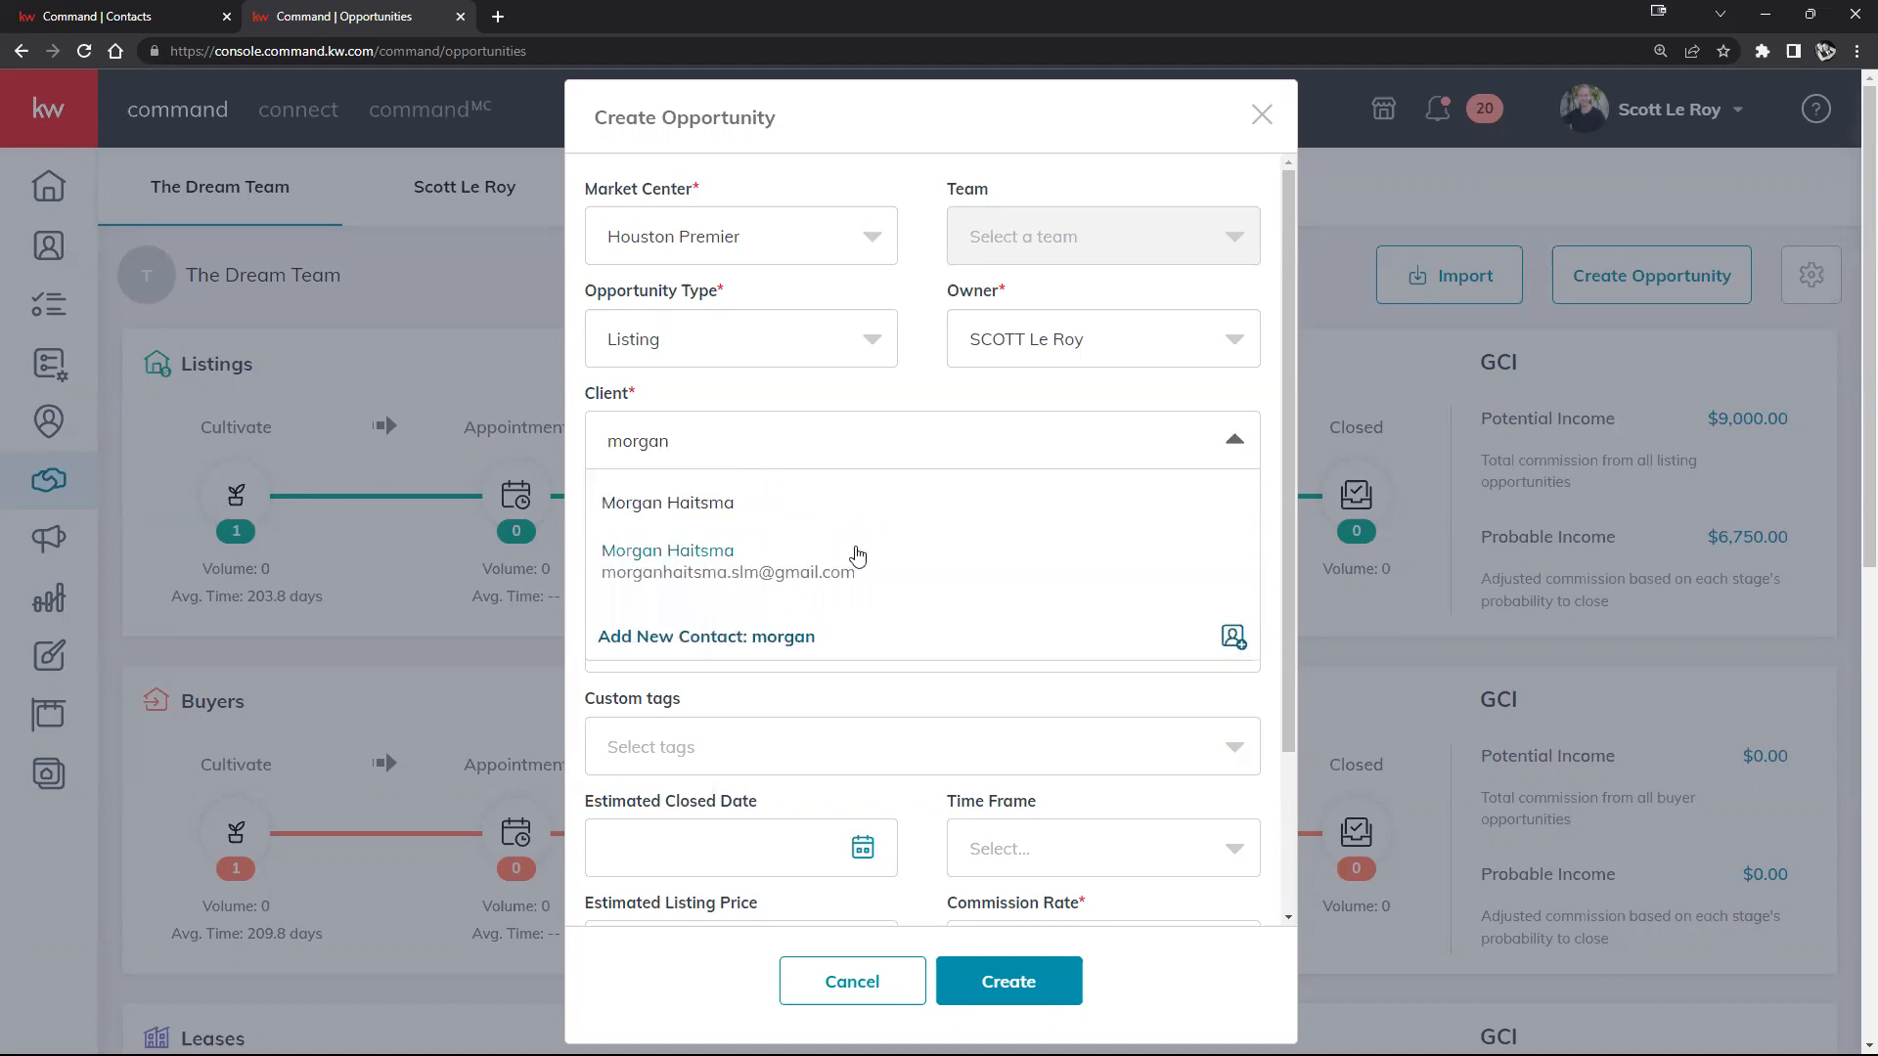
pyautogui.click(837, 552)
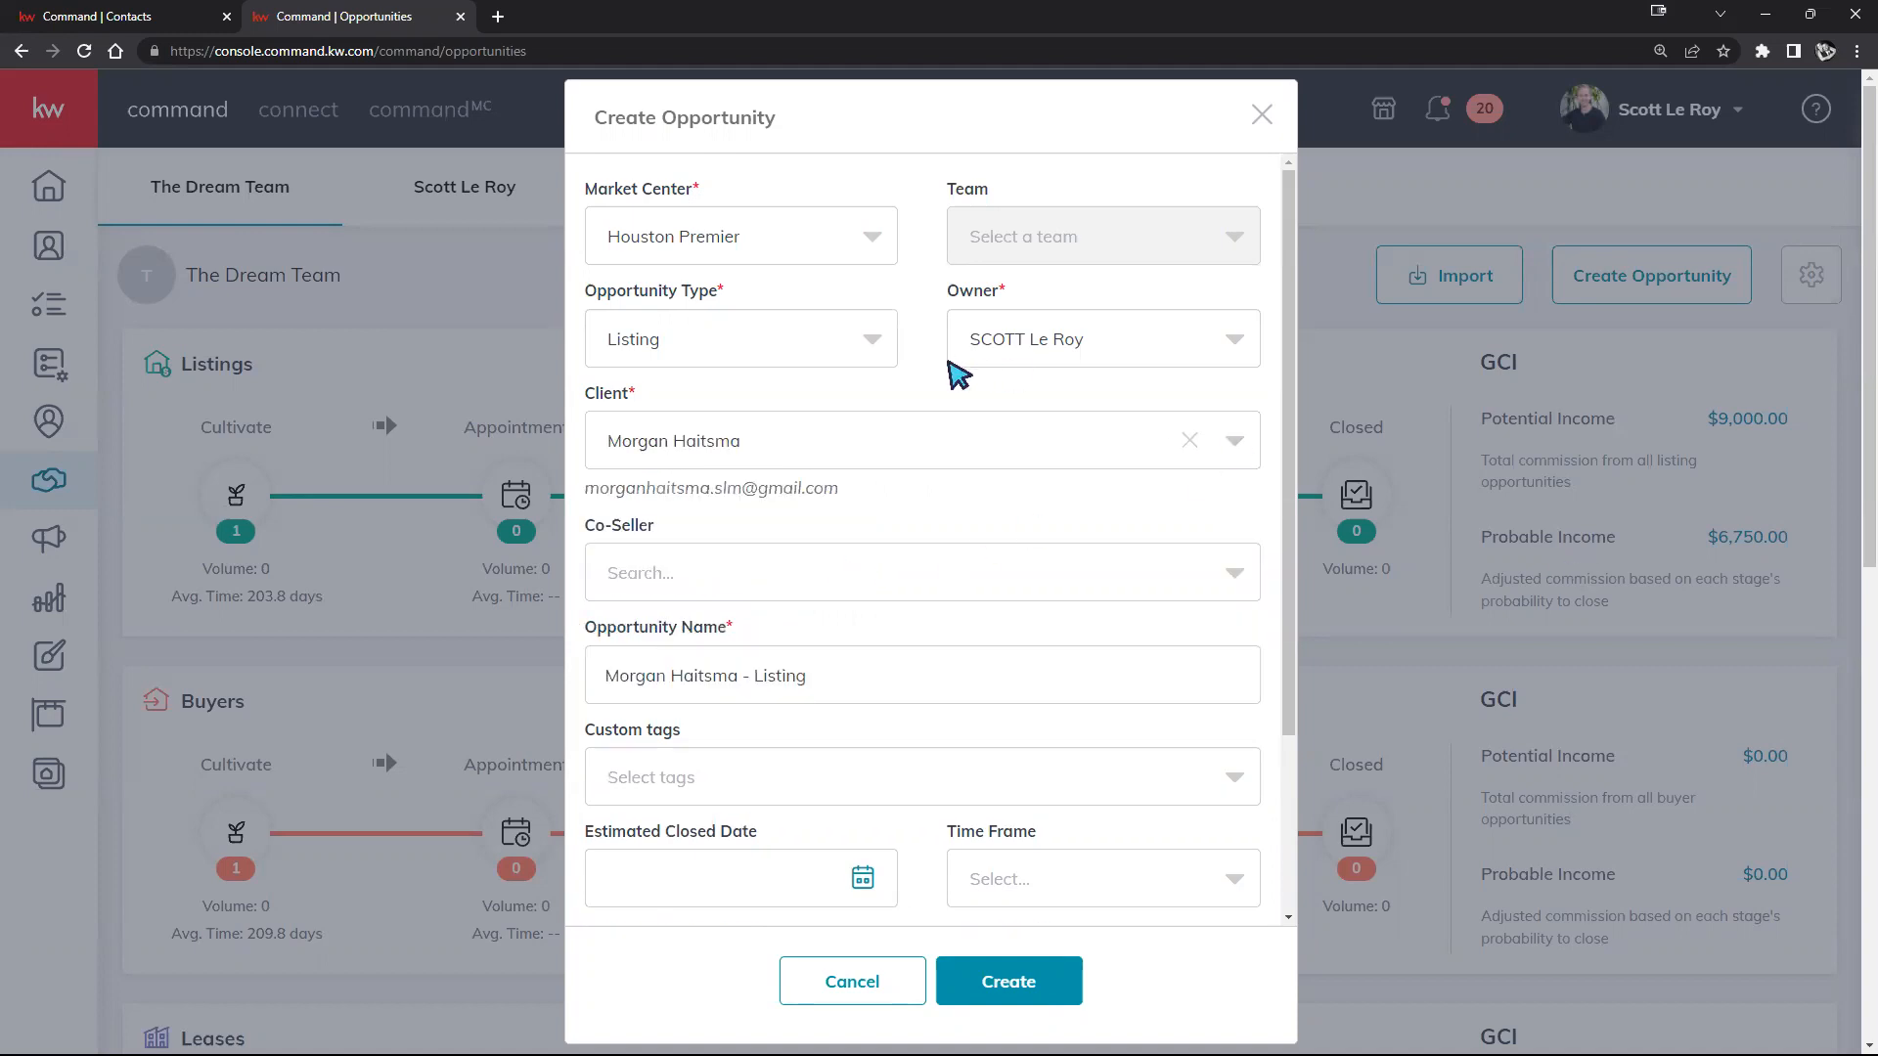
# Step: Review the opportunity type options and change the type from Listing to Buyer
pyautogui.scroll(-1, 819, 553)
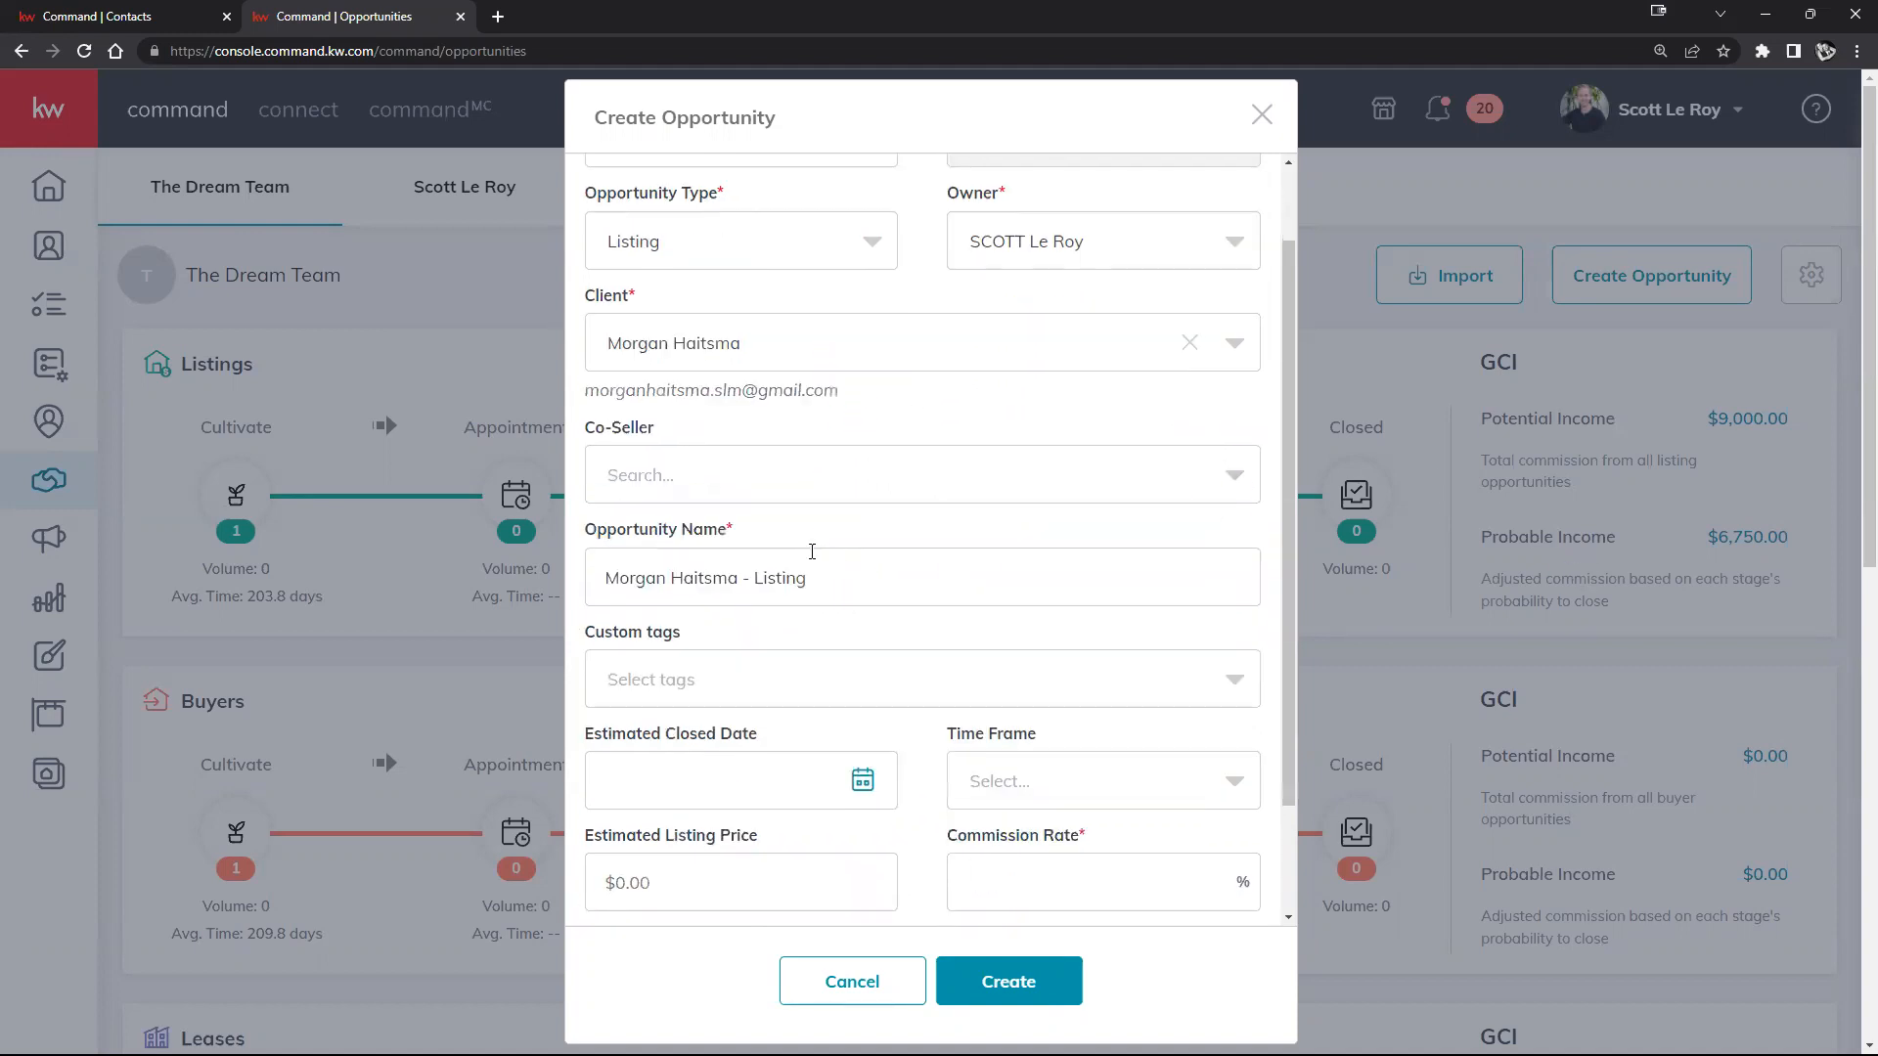
pyautogui.scroll(-1, 818, 537)
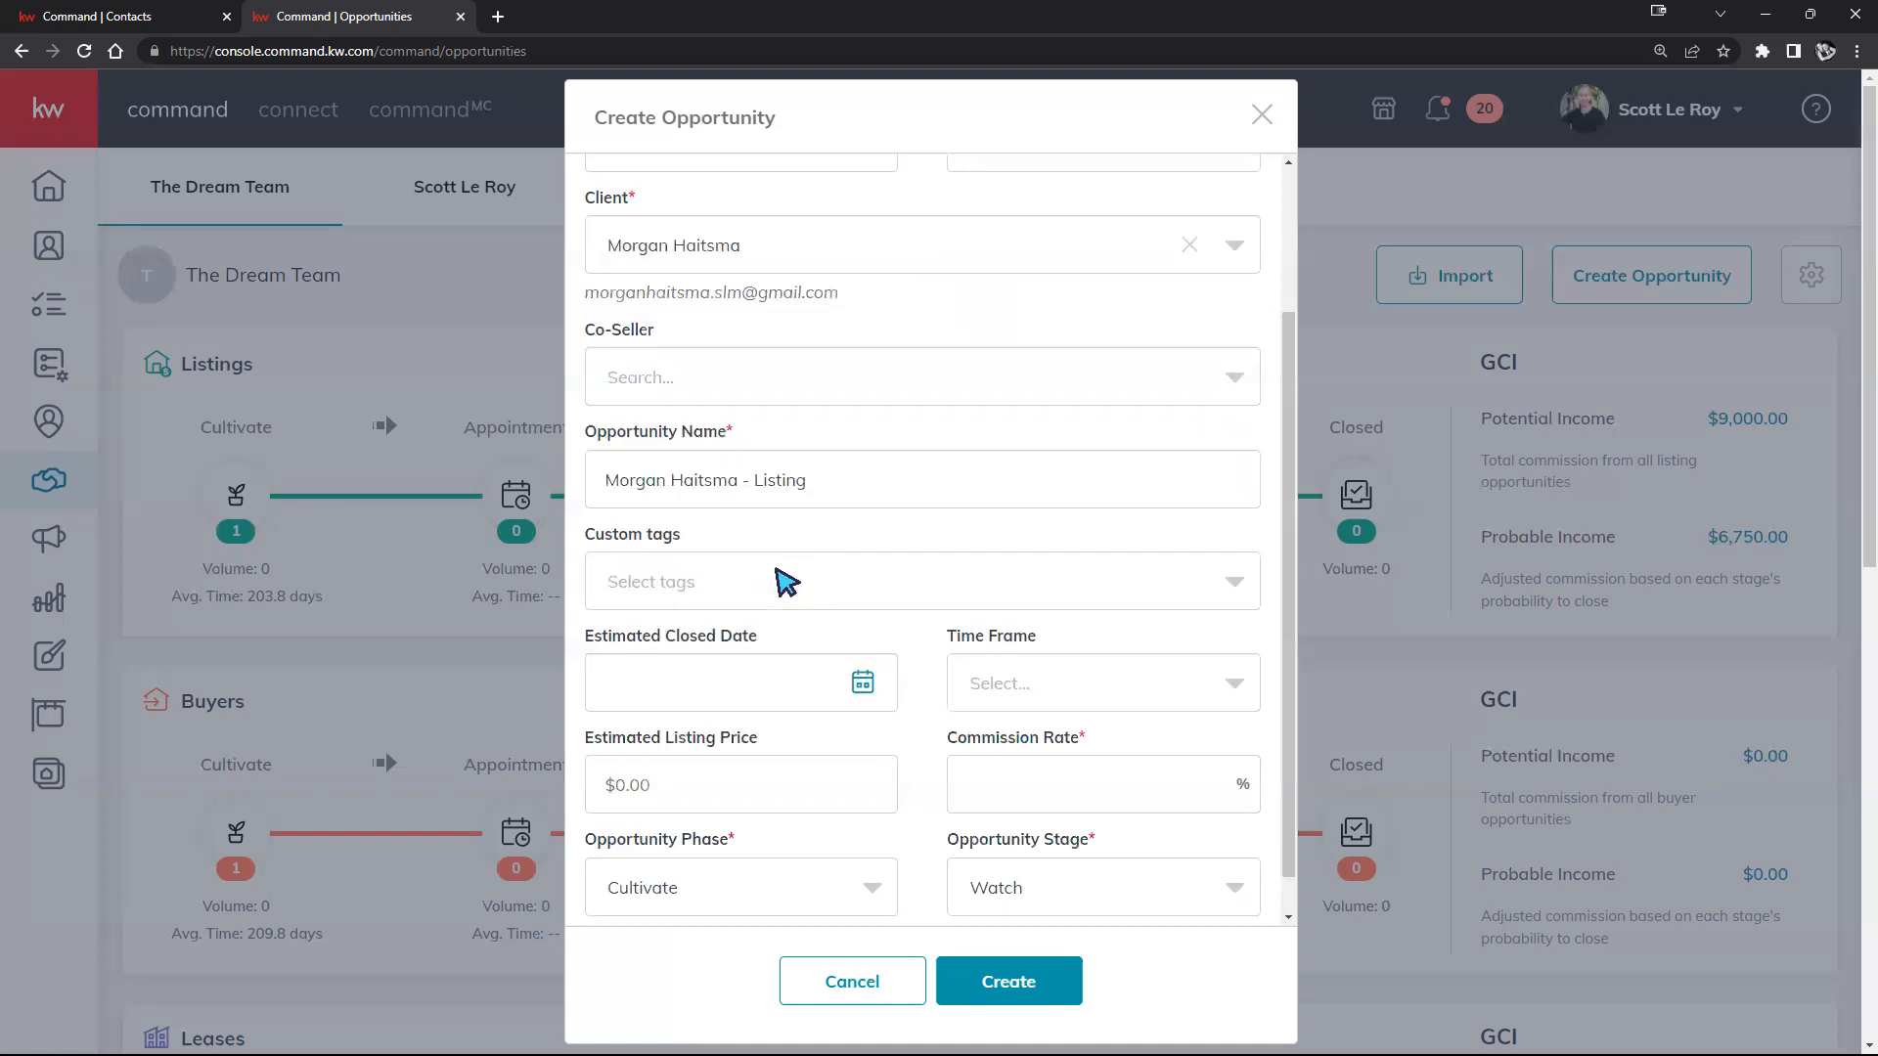
pyautogui.scroll(2, 758, 529)
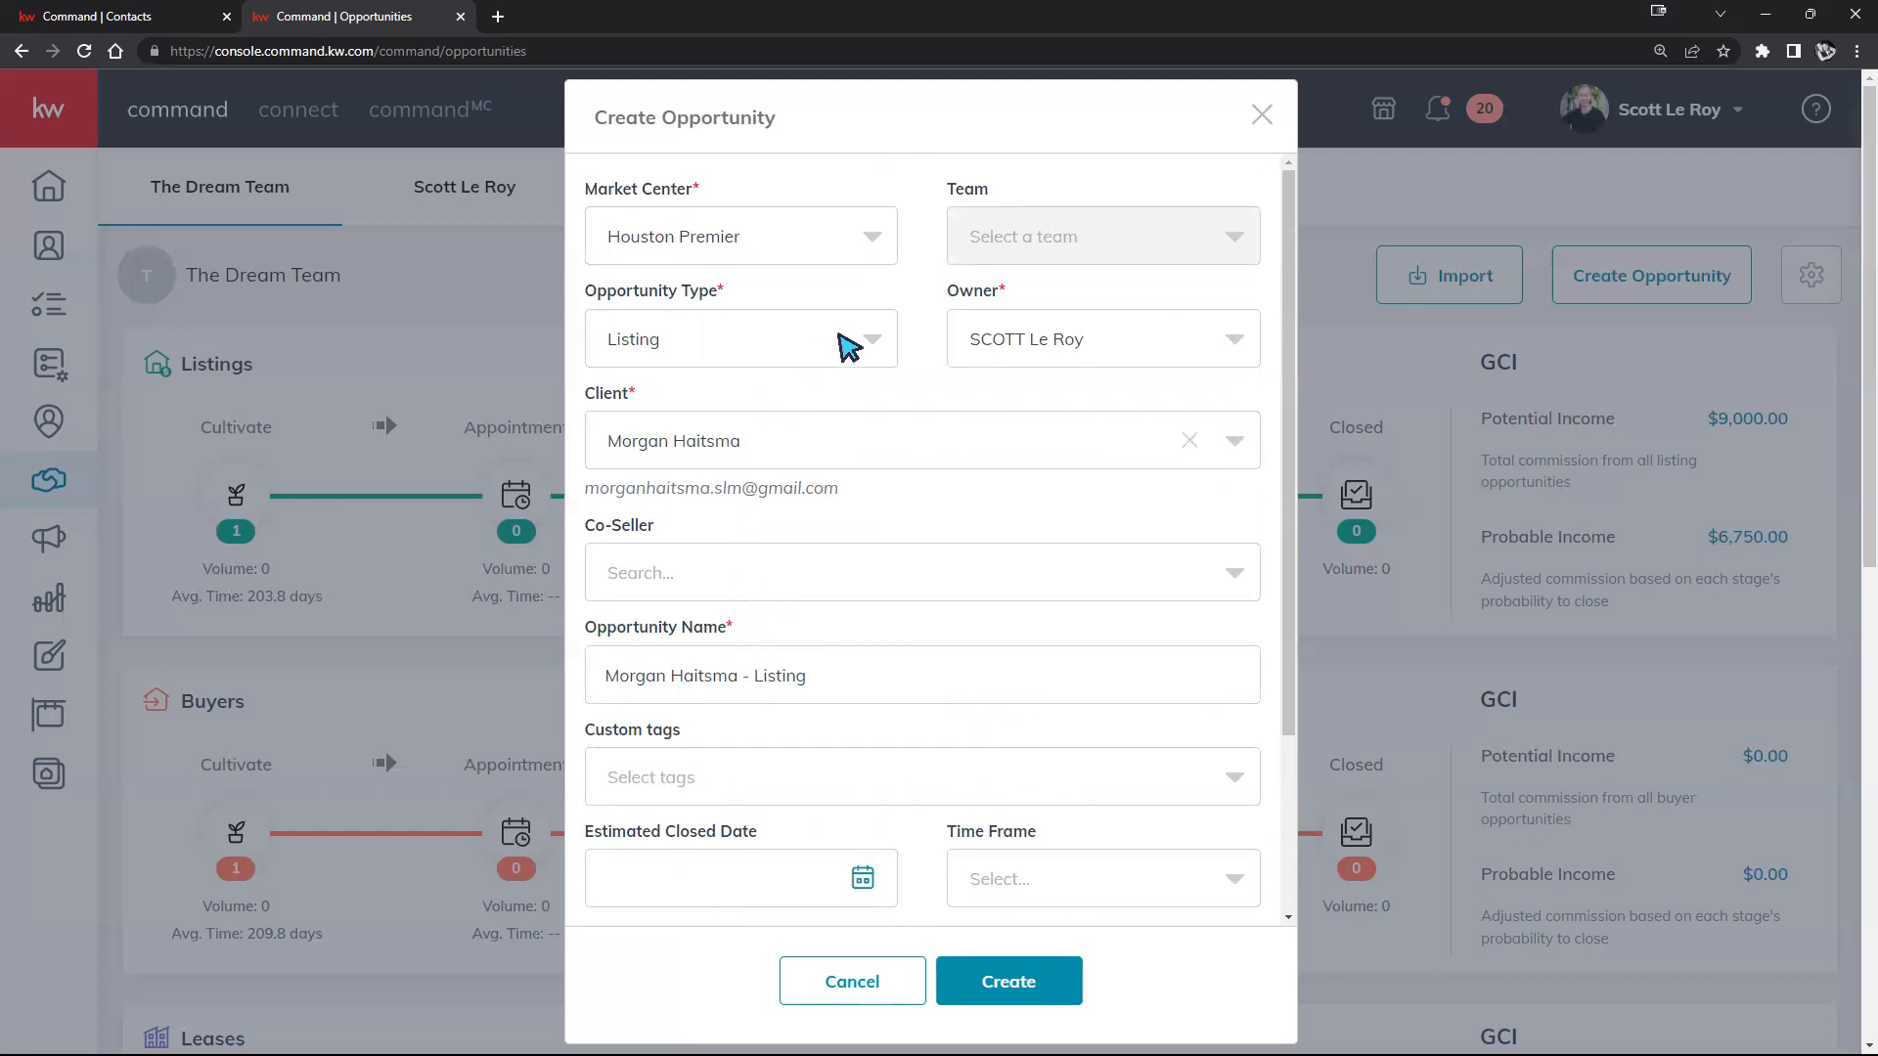
pyautogui.click(839, 342)
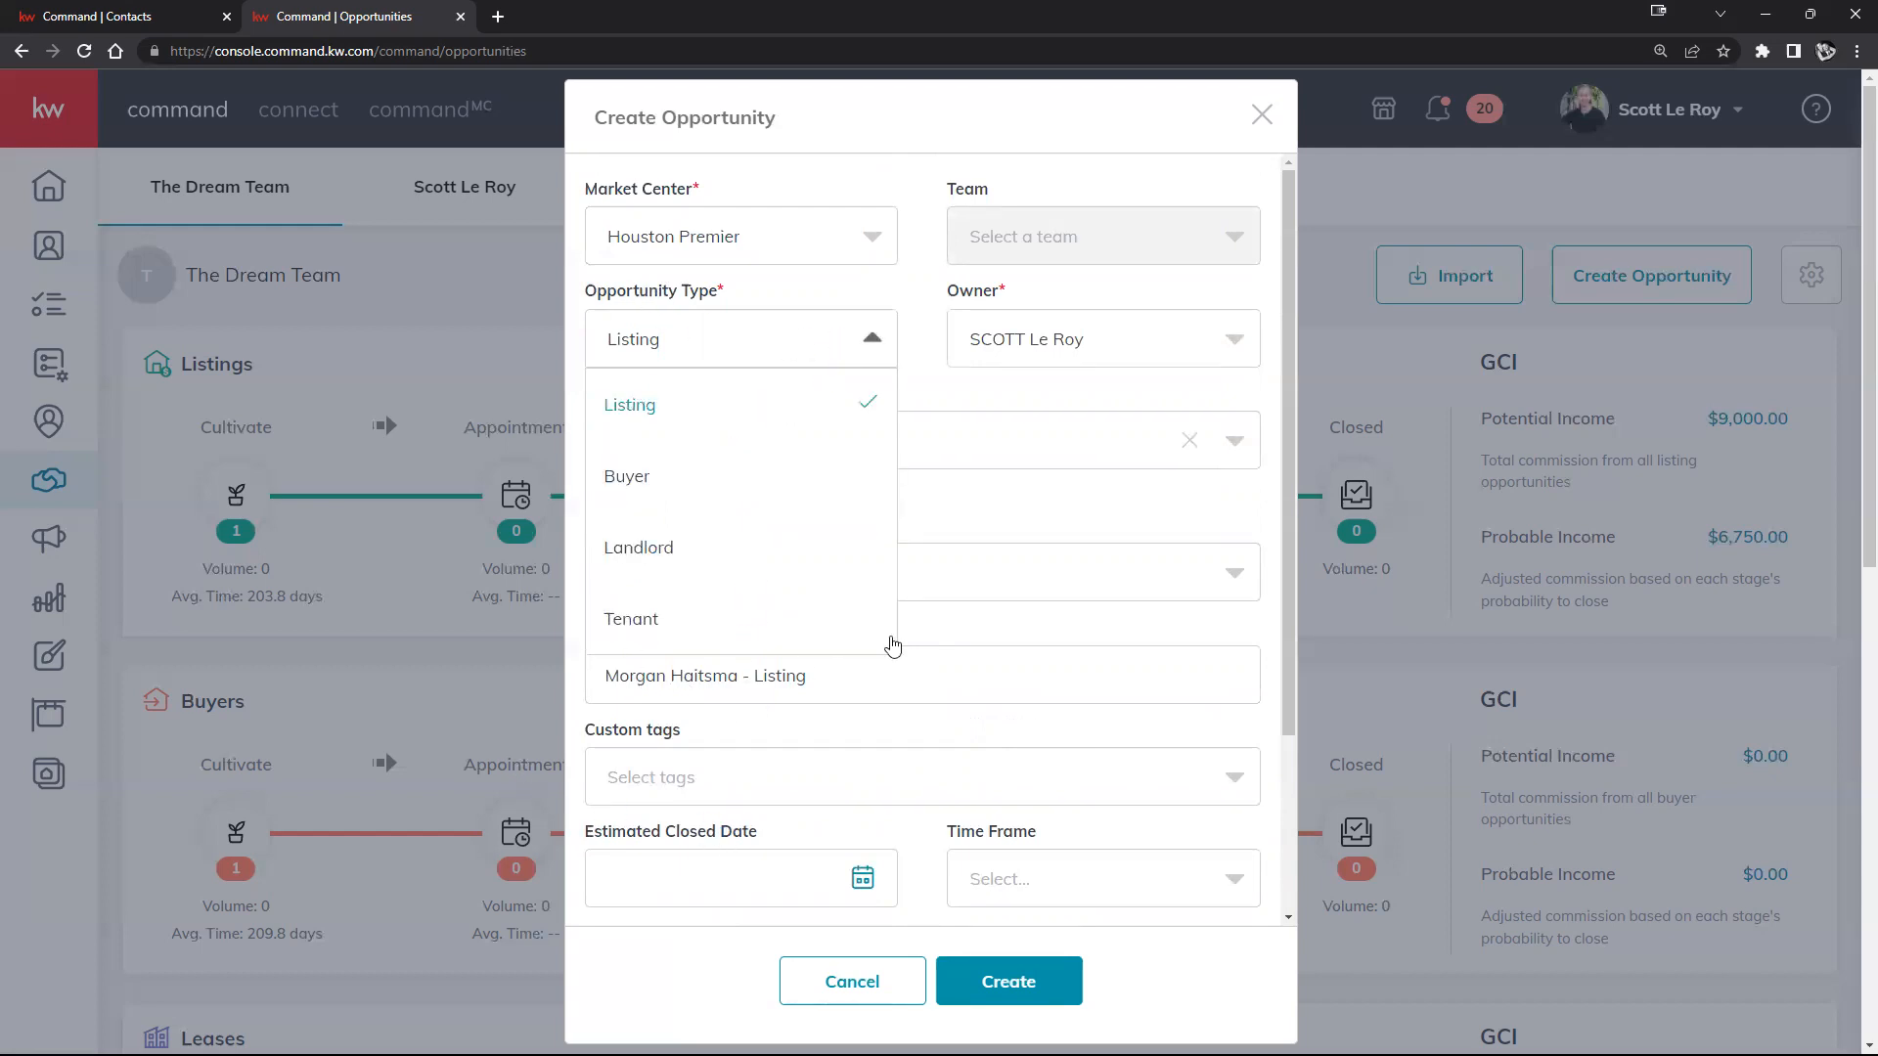
pyautogui.click(1047, 524)
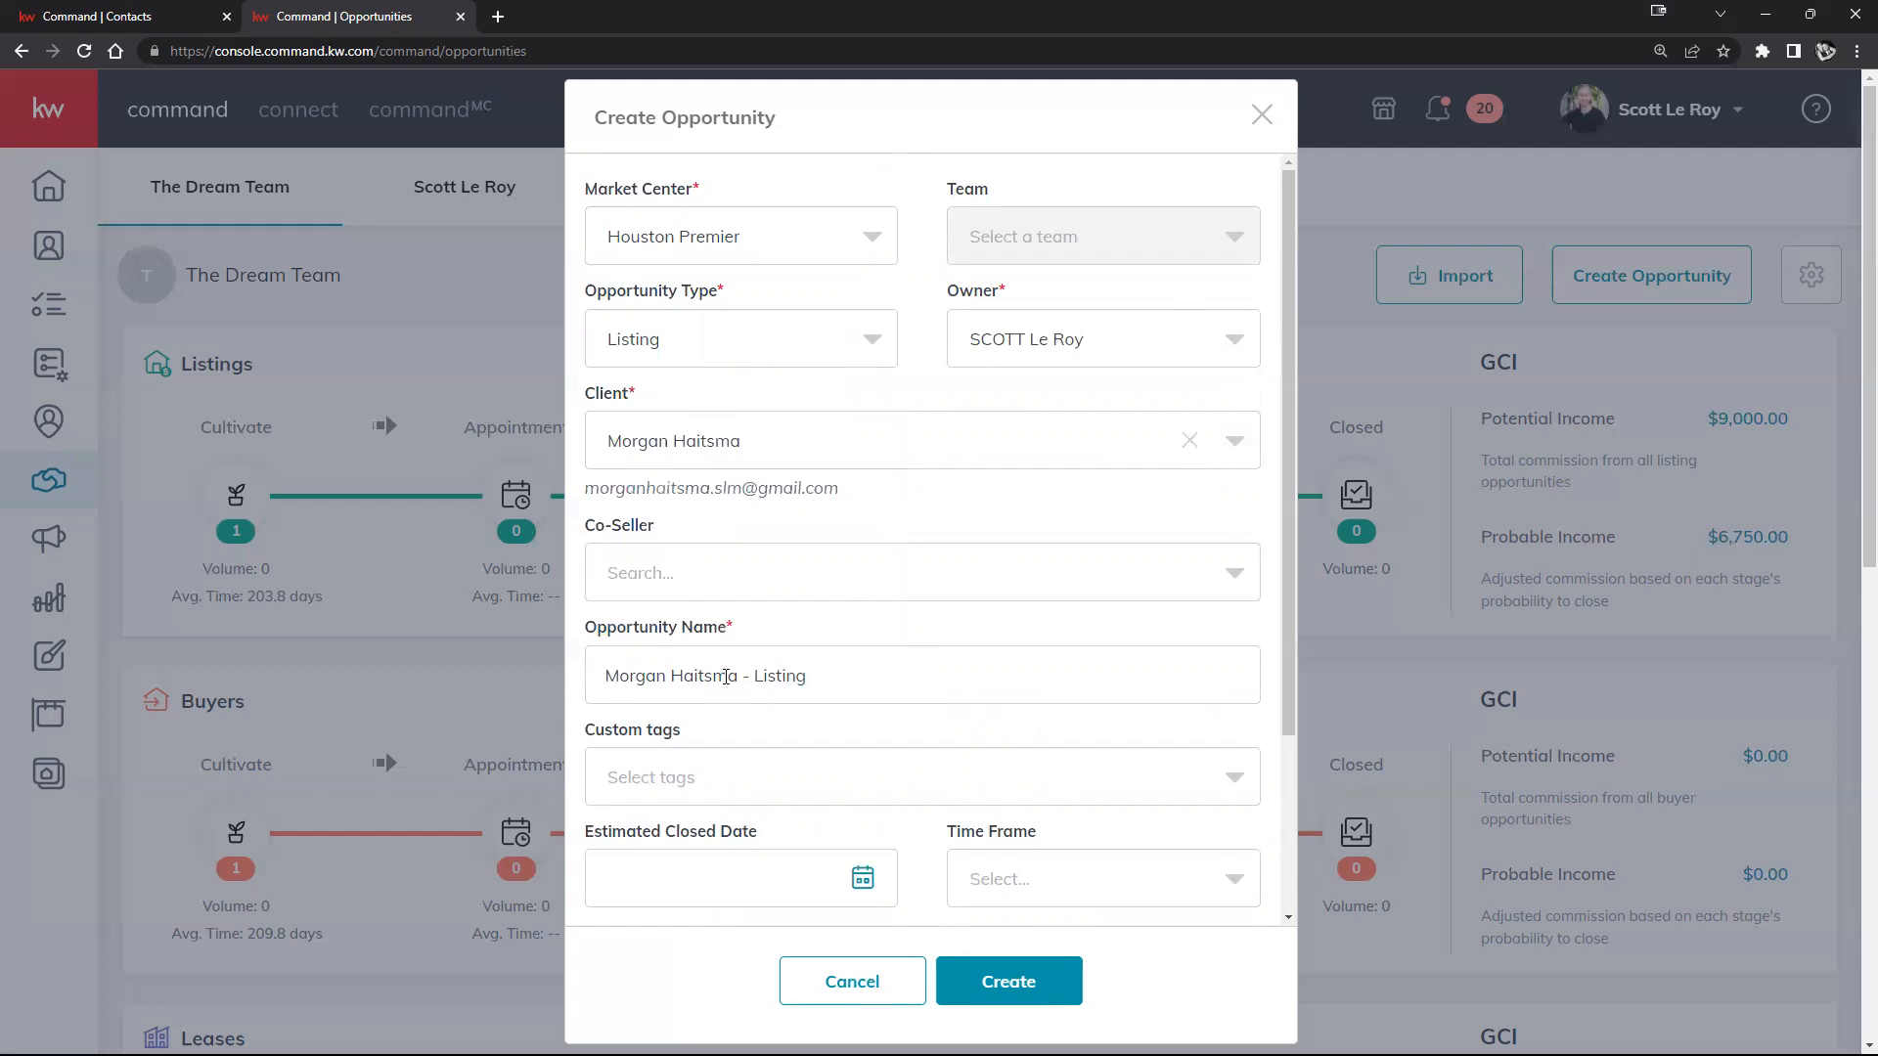
pyautogui.click(833, 343)
pyautogui.click(661, 477)
# Step: Set the opportunity type back to Listing and rename the opportunity to 123 Main St
pyautogui.click(860, 342)
pyautogui.click(694, 406)
pyautogui.moveTo(836, 675); pyautogui.dragTo(518, 665)
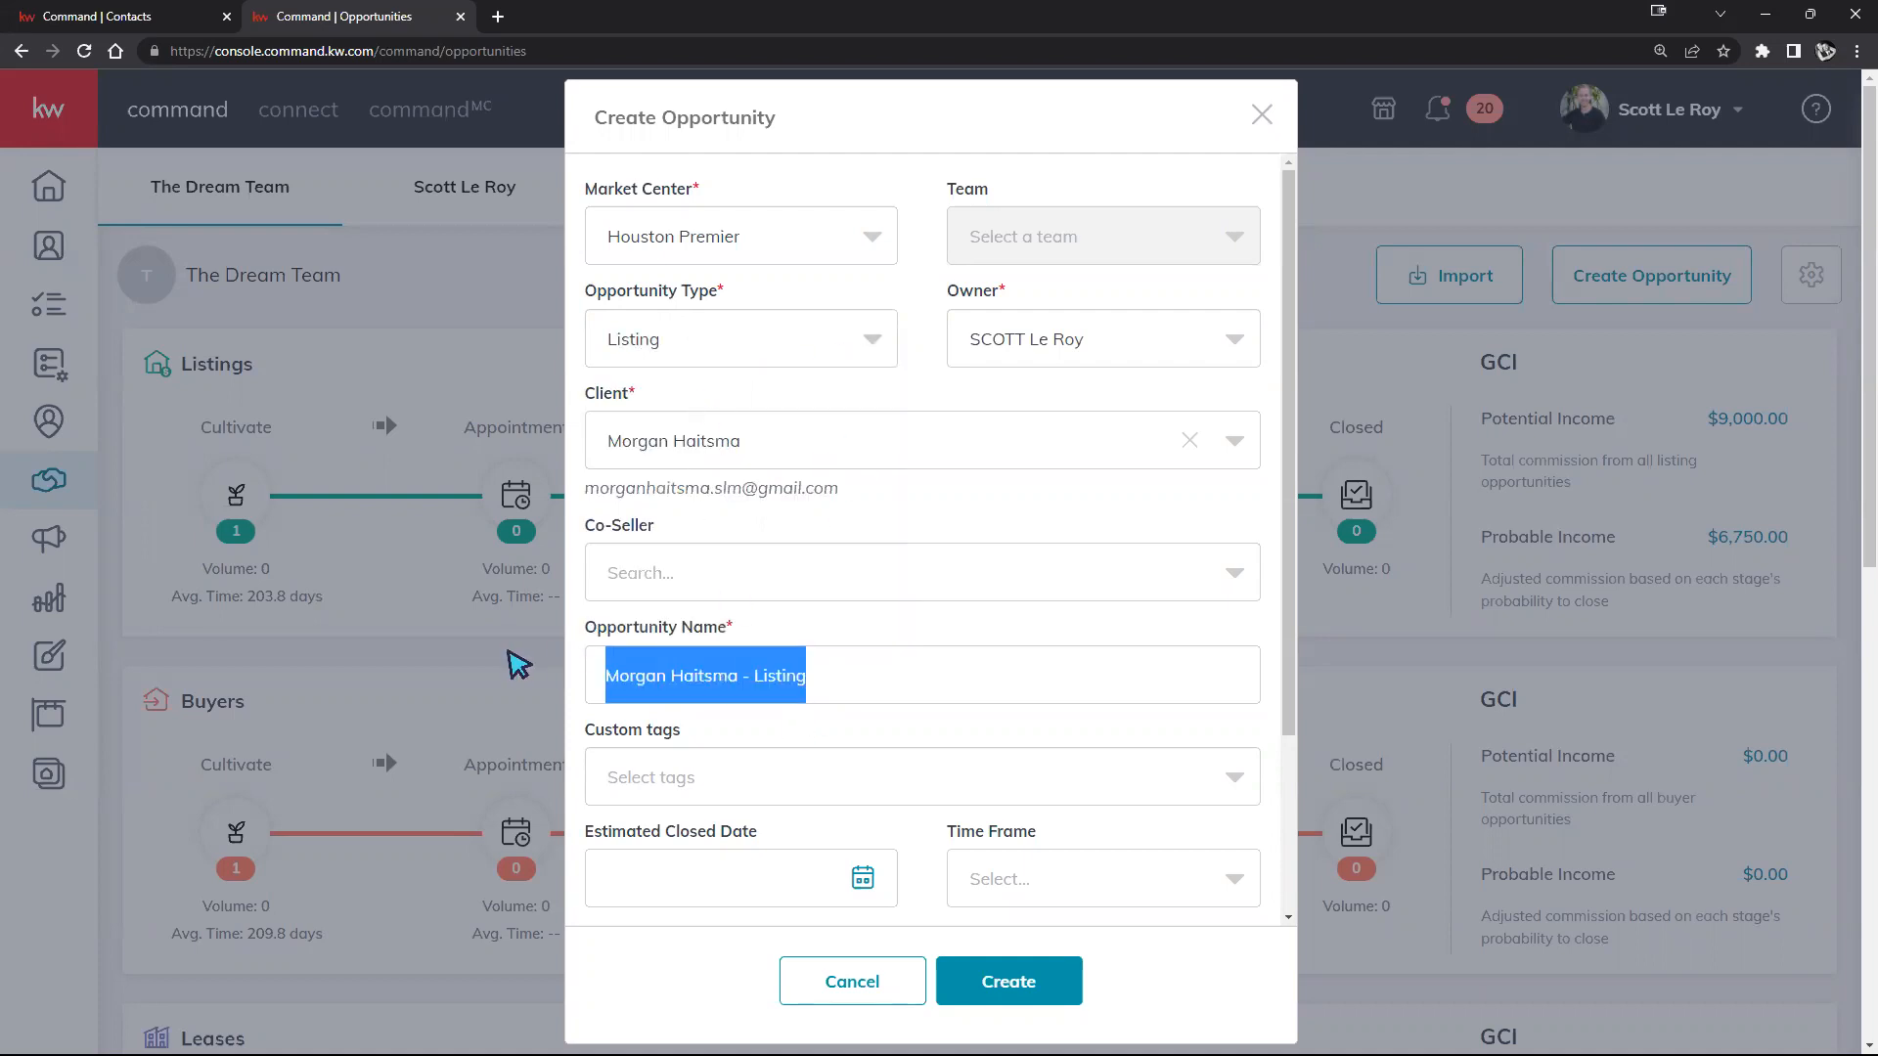
pyautogui.write('123 Main St')
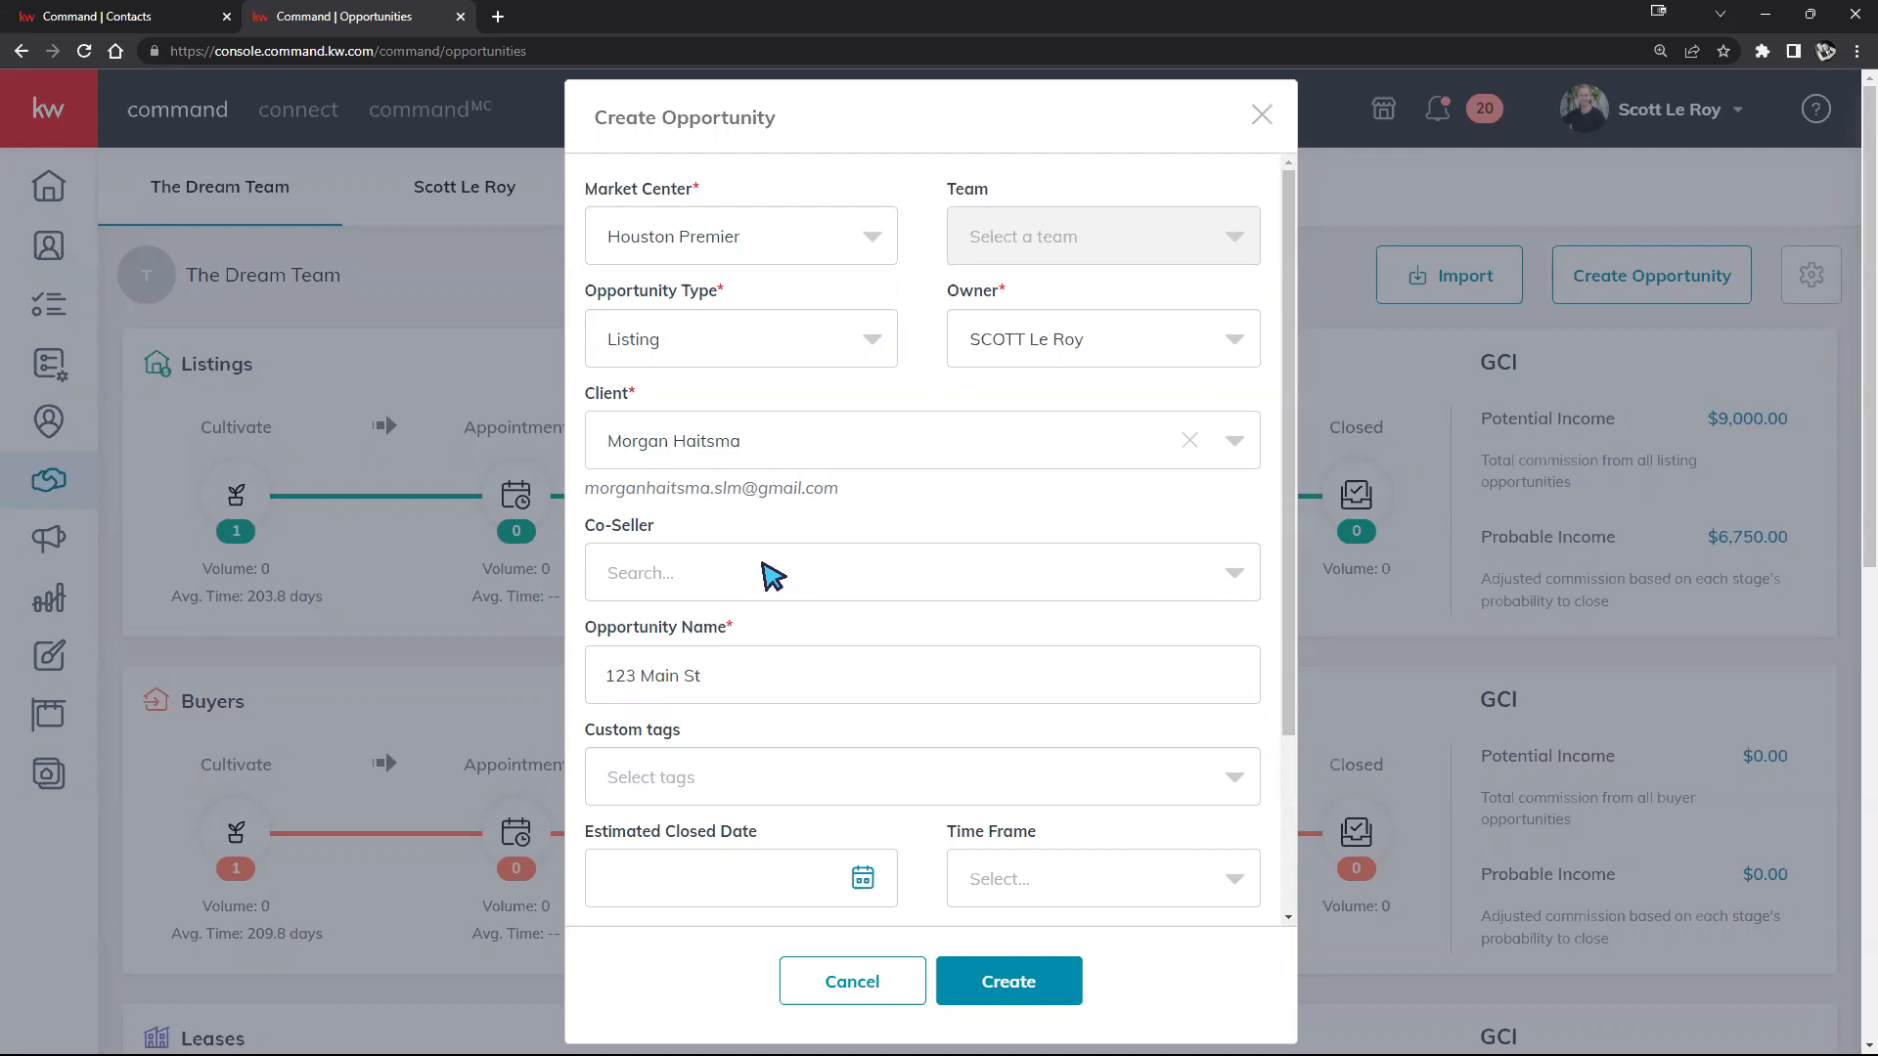
# Step: Leave the Co-Seller field empty and review the rest of the form, showing phase Cultivate and stage Watch
pyautogui.click(770, 575)
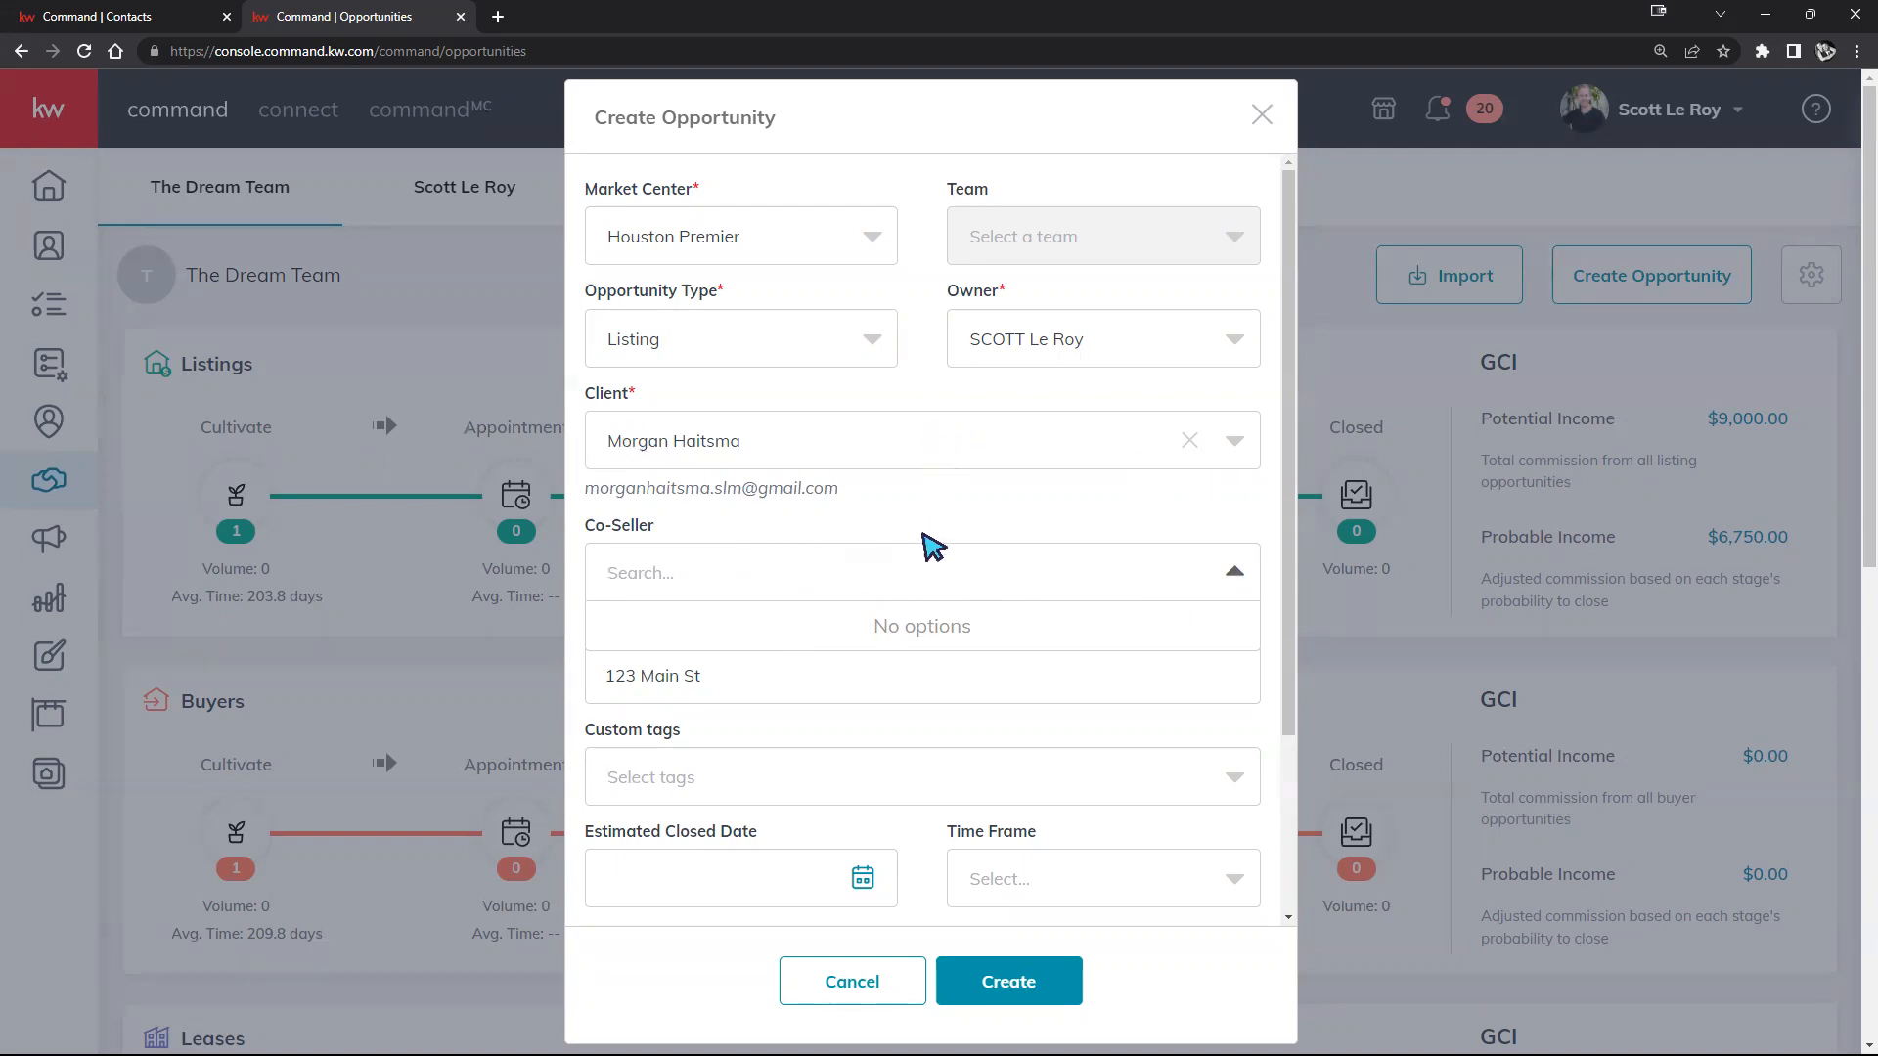
pyautogui.click(1232, 574)
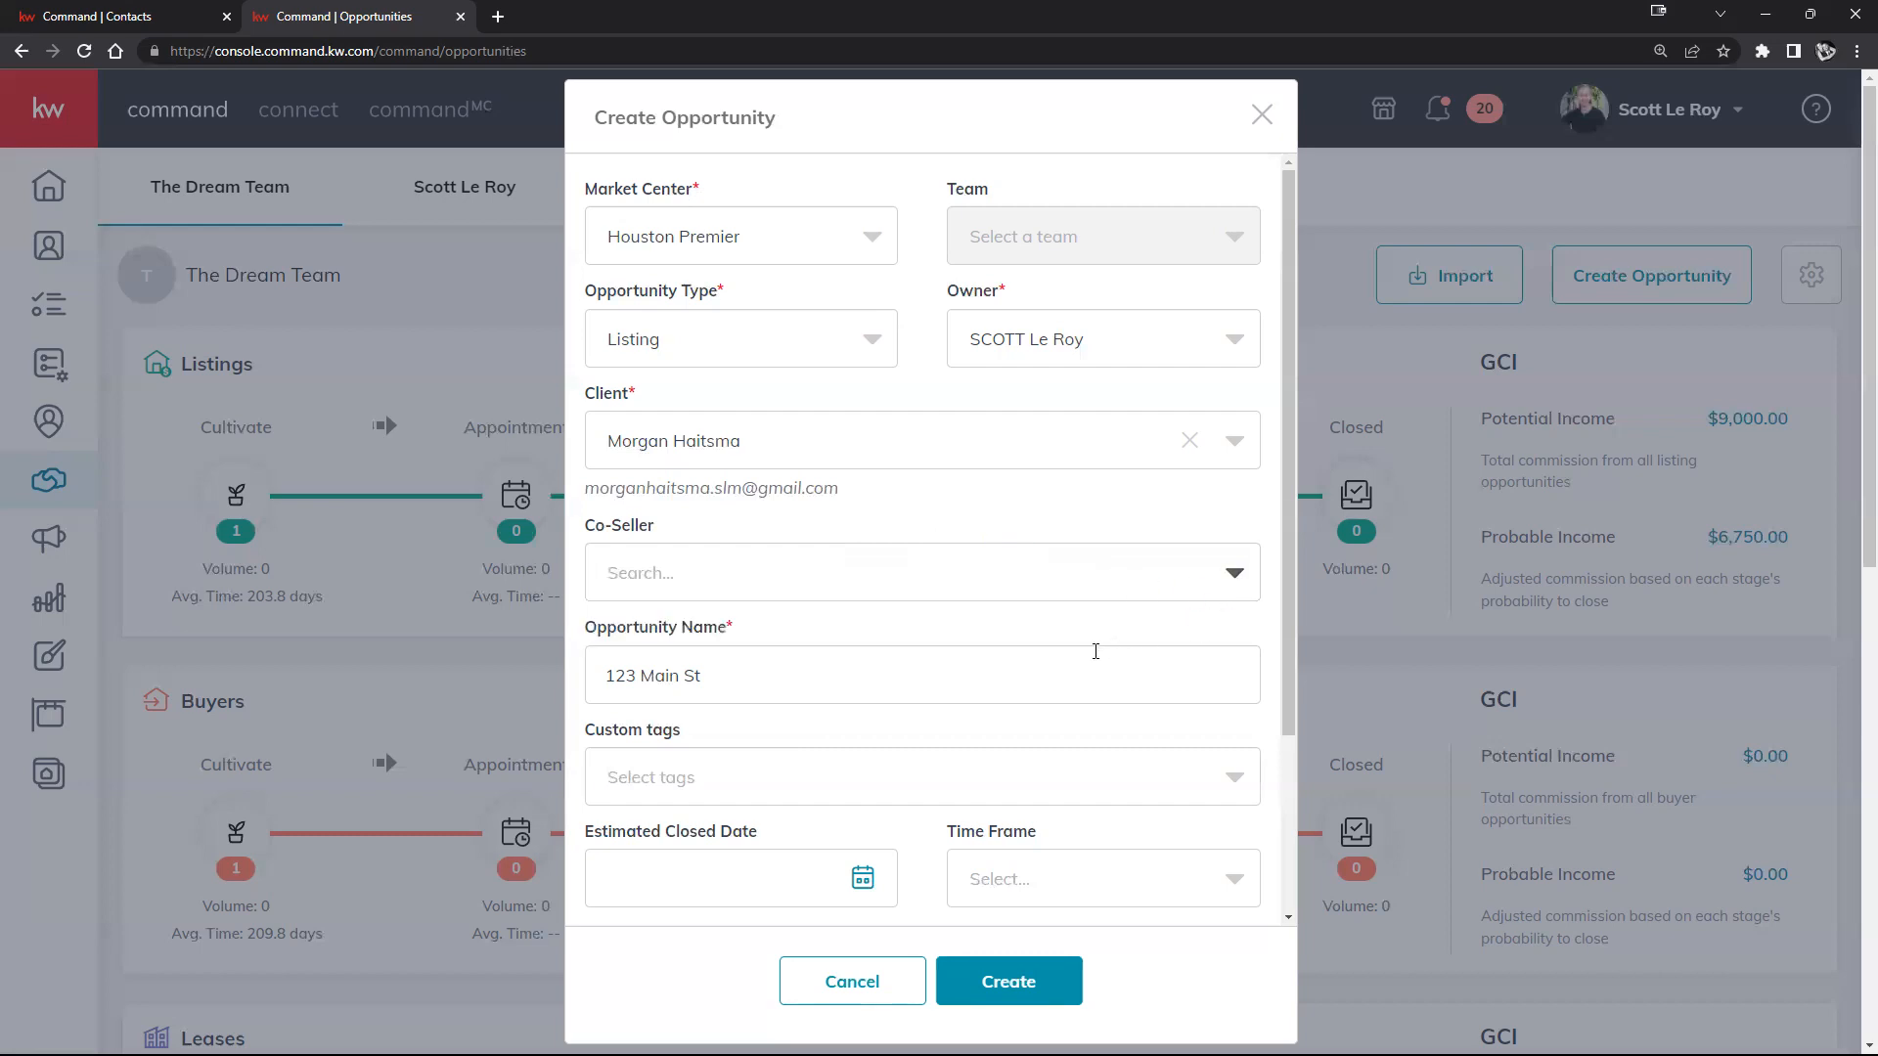
pyautogui.scroll(-2, 939, 657)
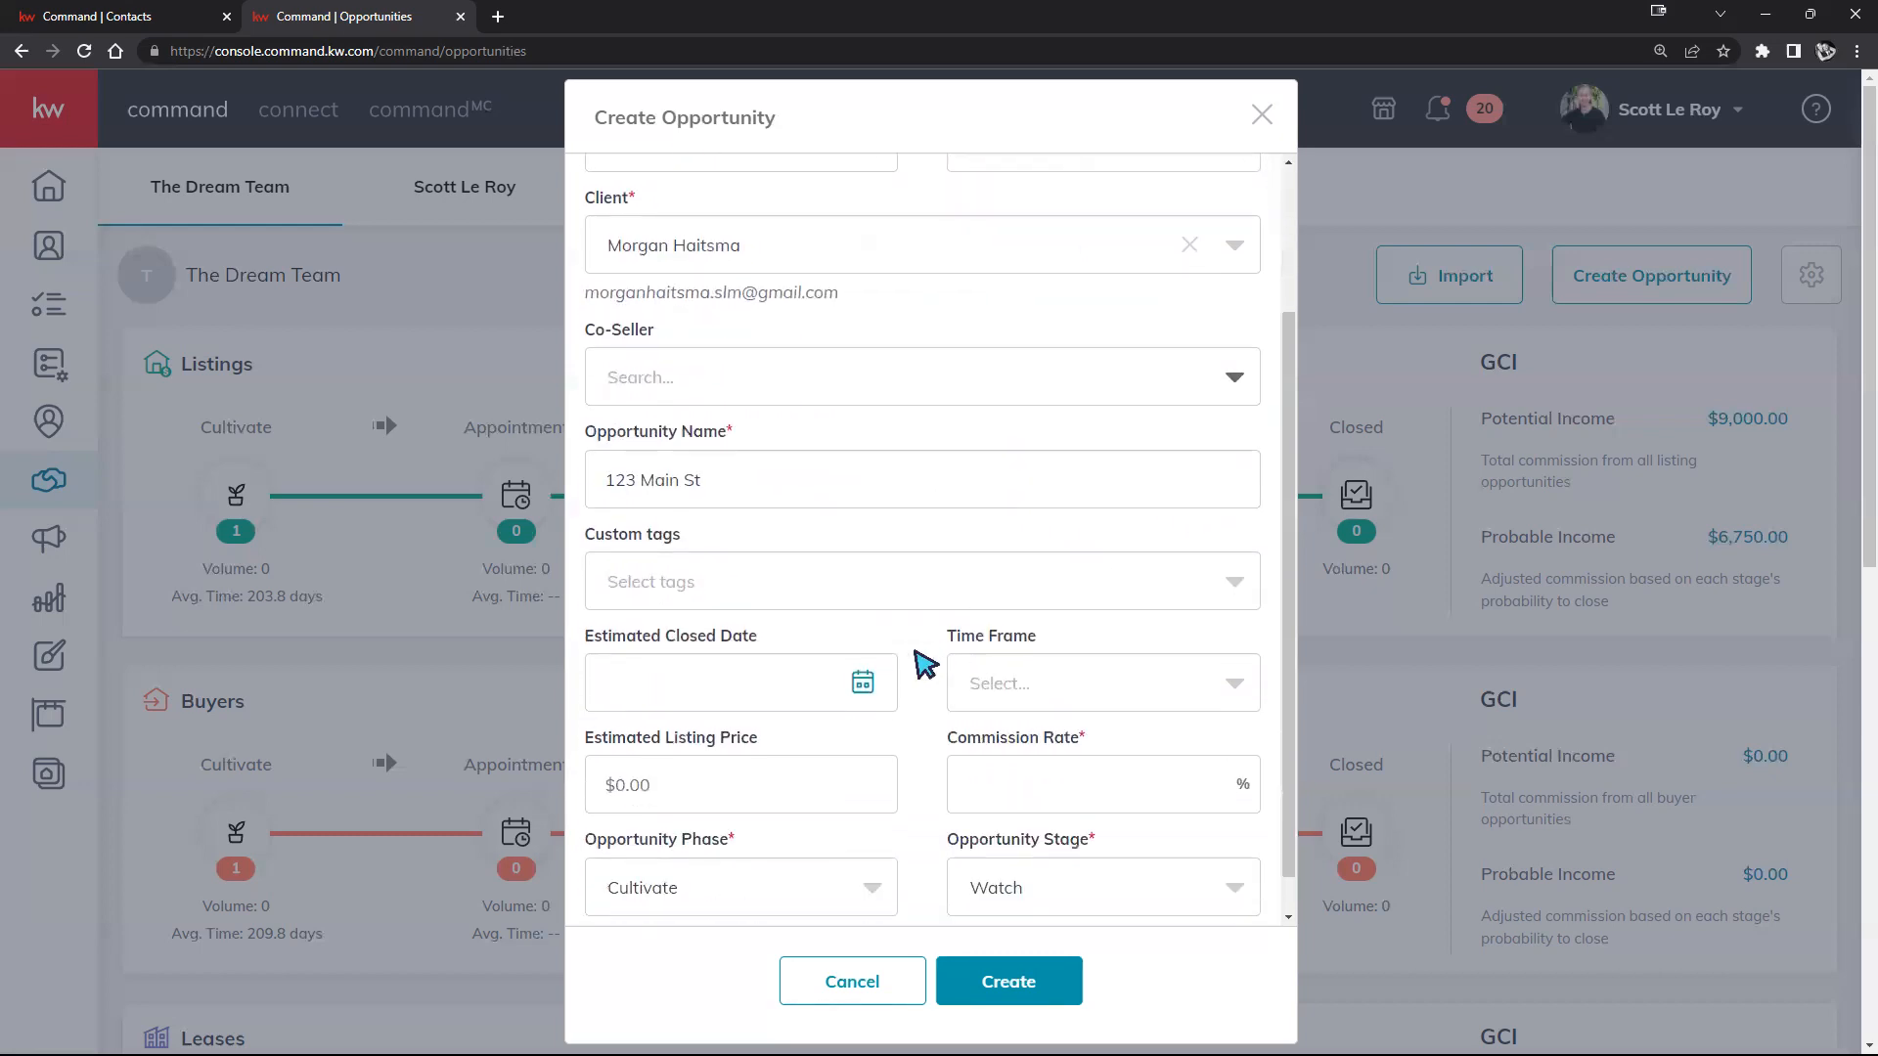
pyautogui.scroll(-1, 914, 649)
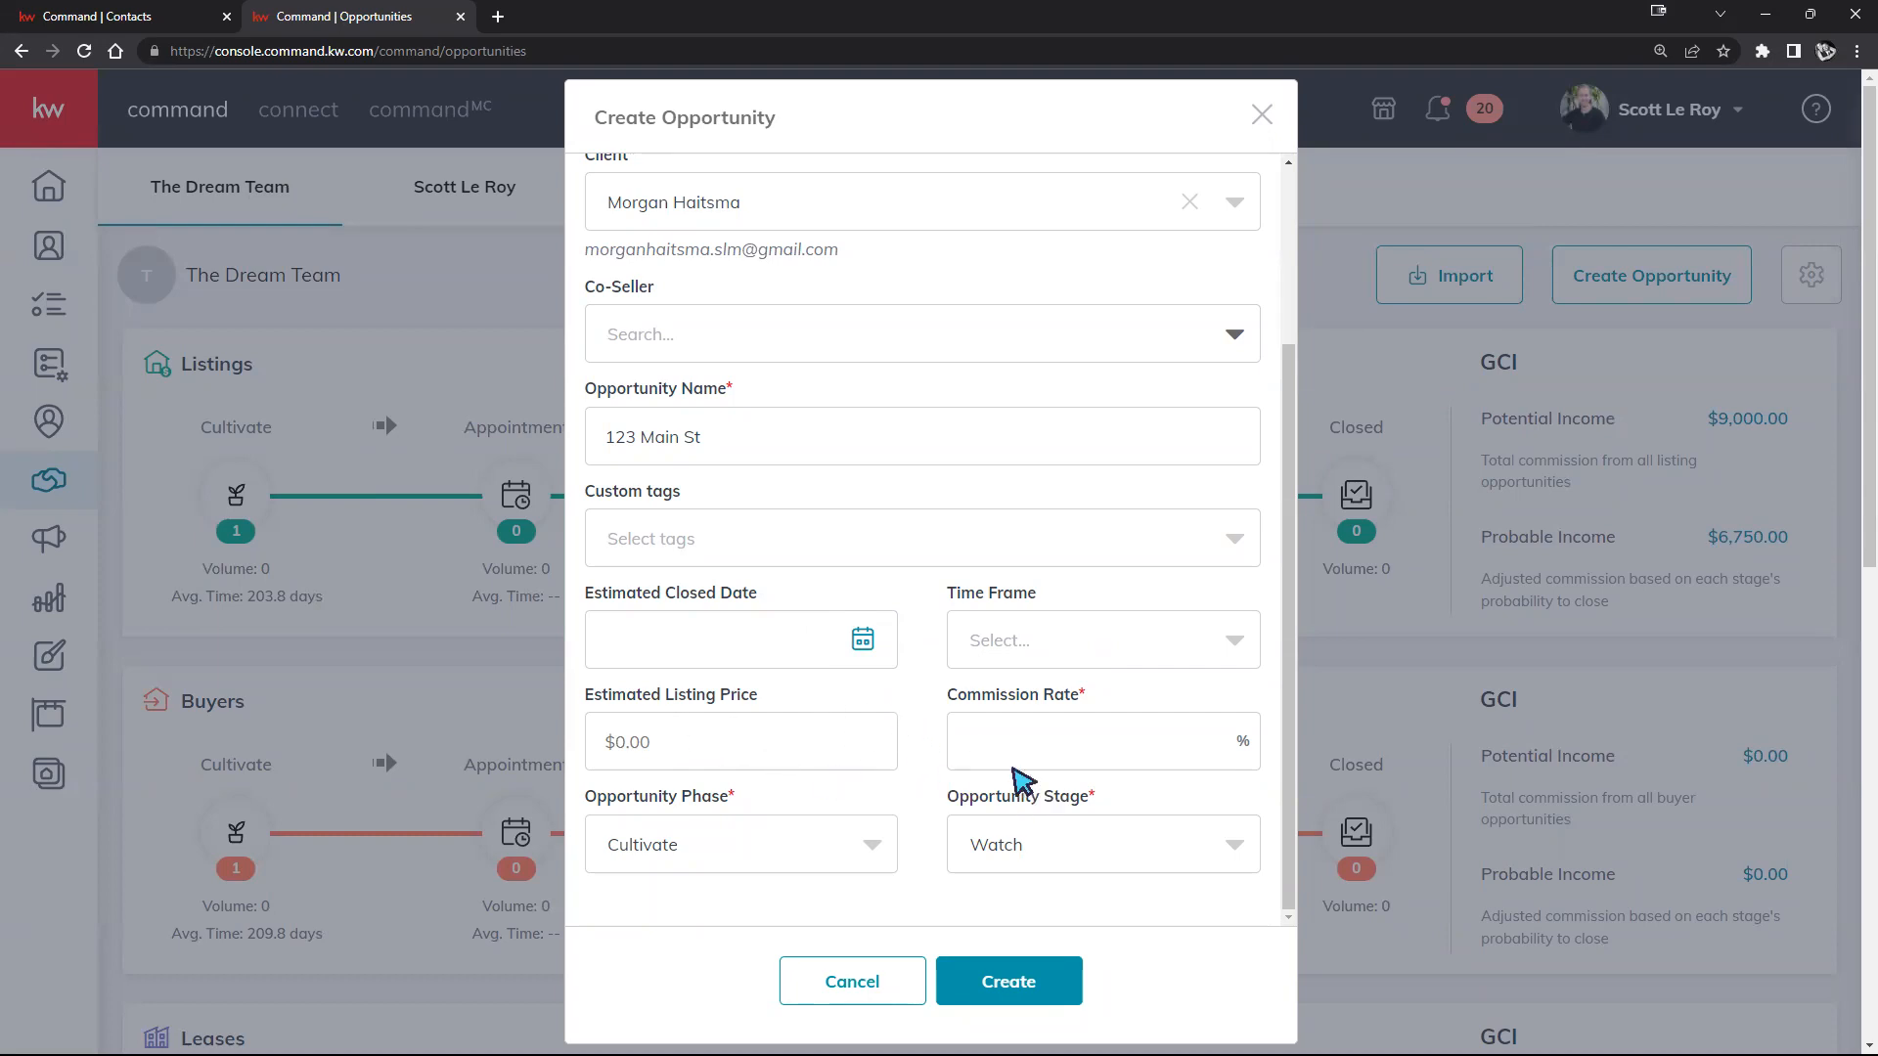
pyautogui.scroll(2, 1011, 636)
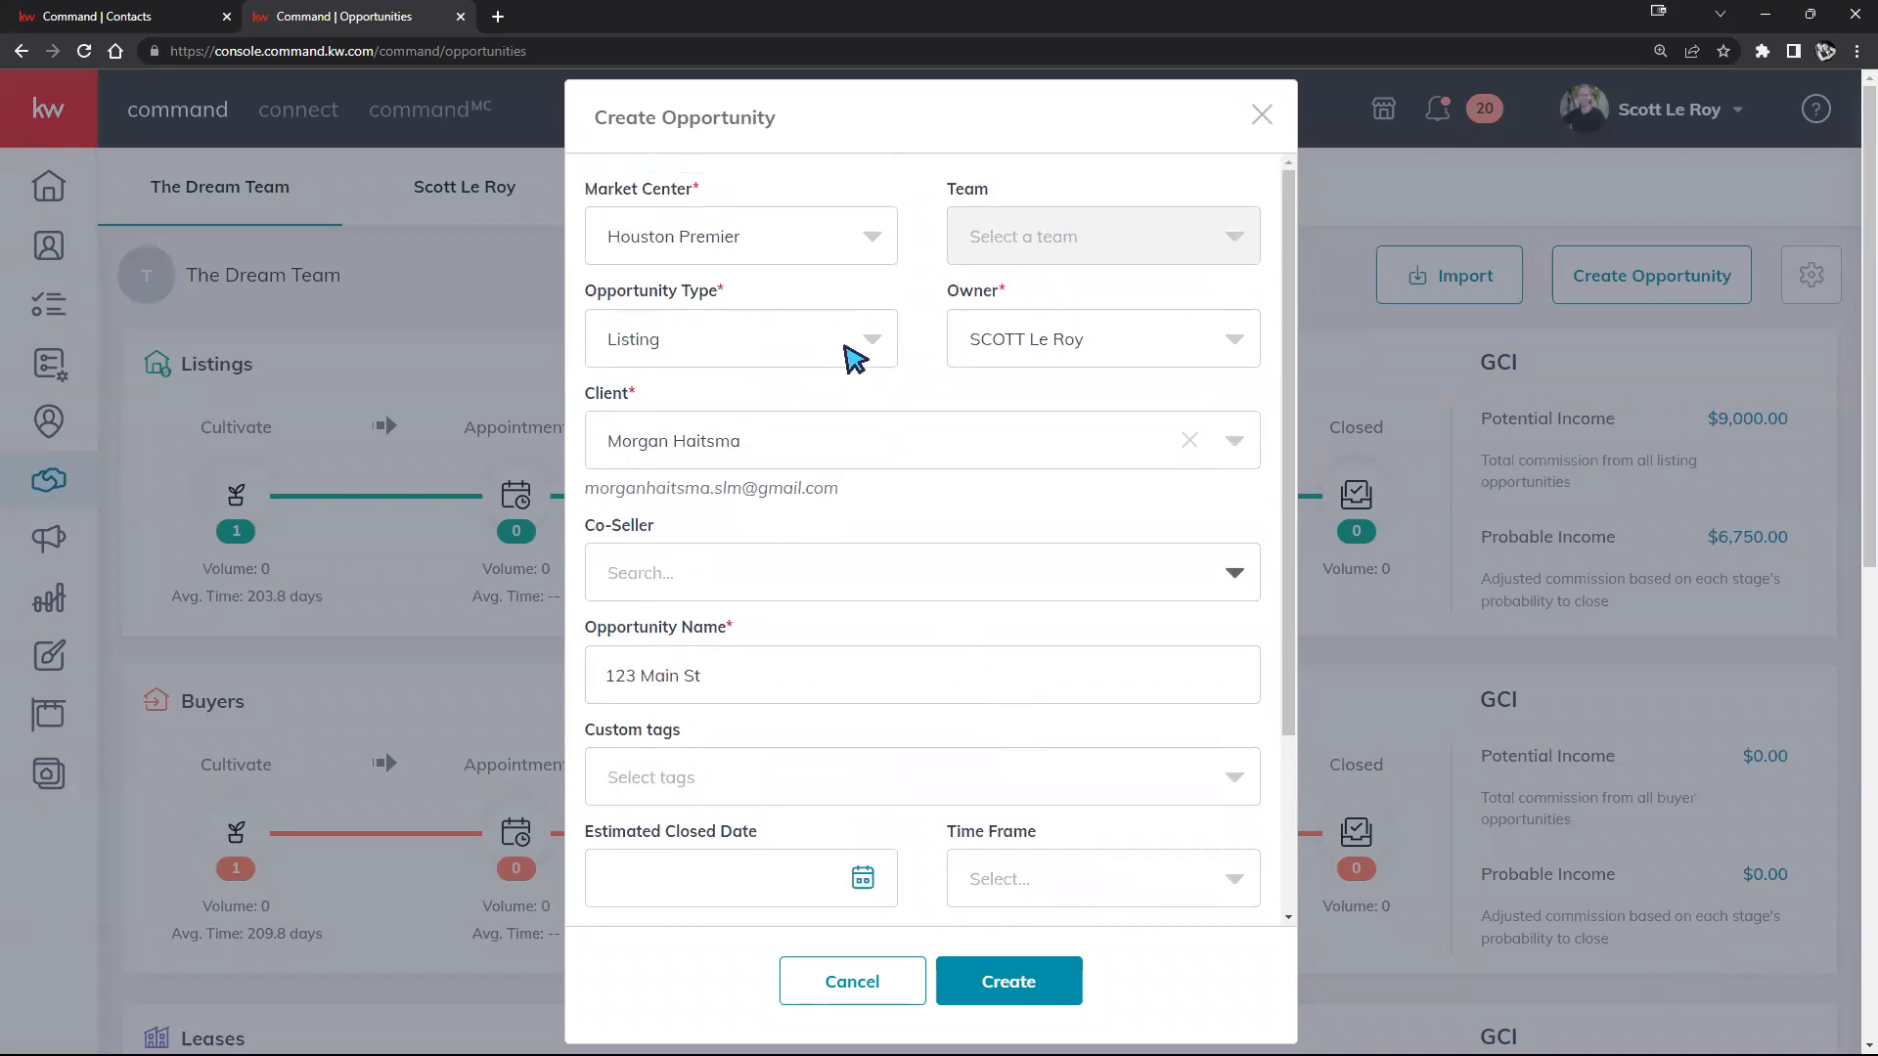
pyautogui.scroll(-2, 856, 359)
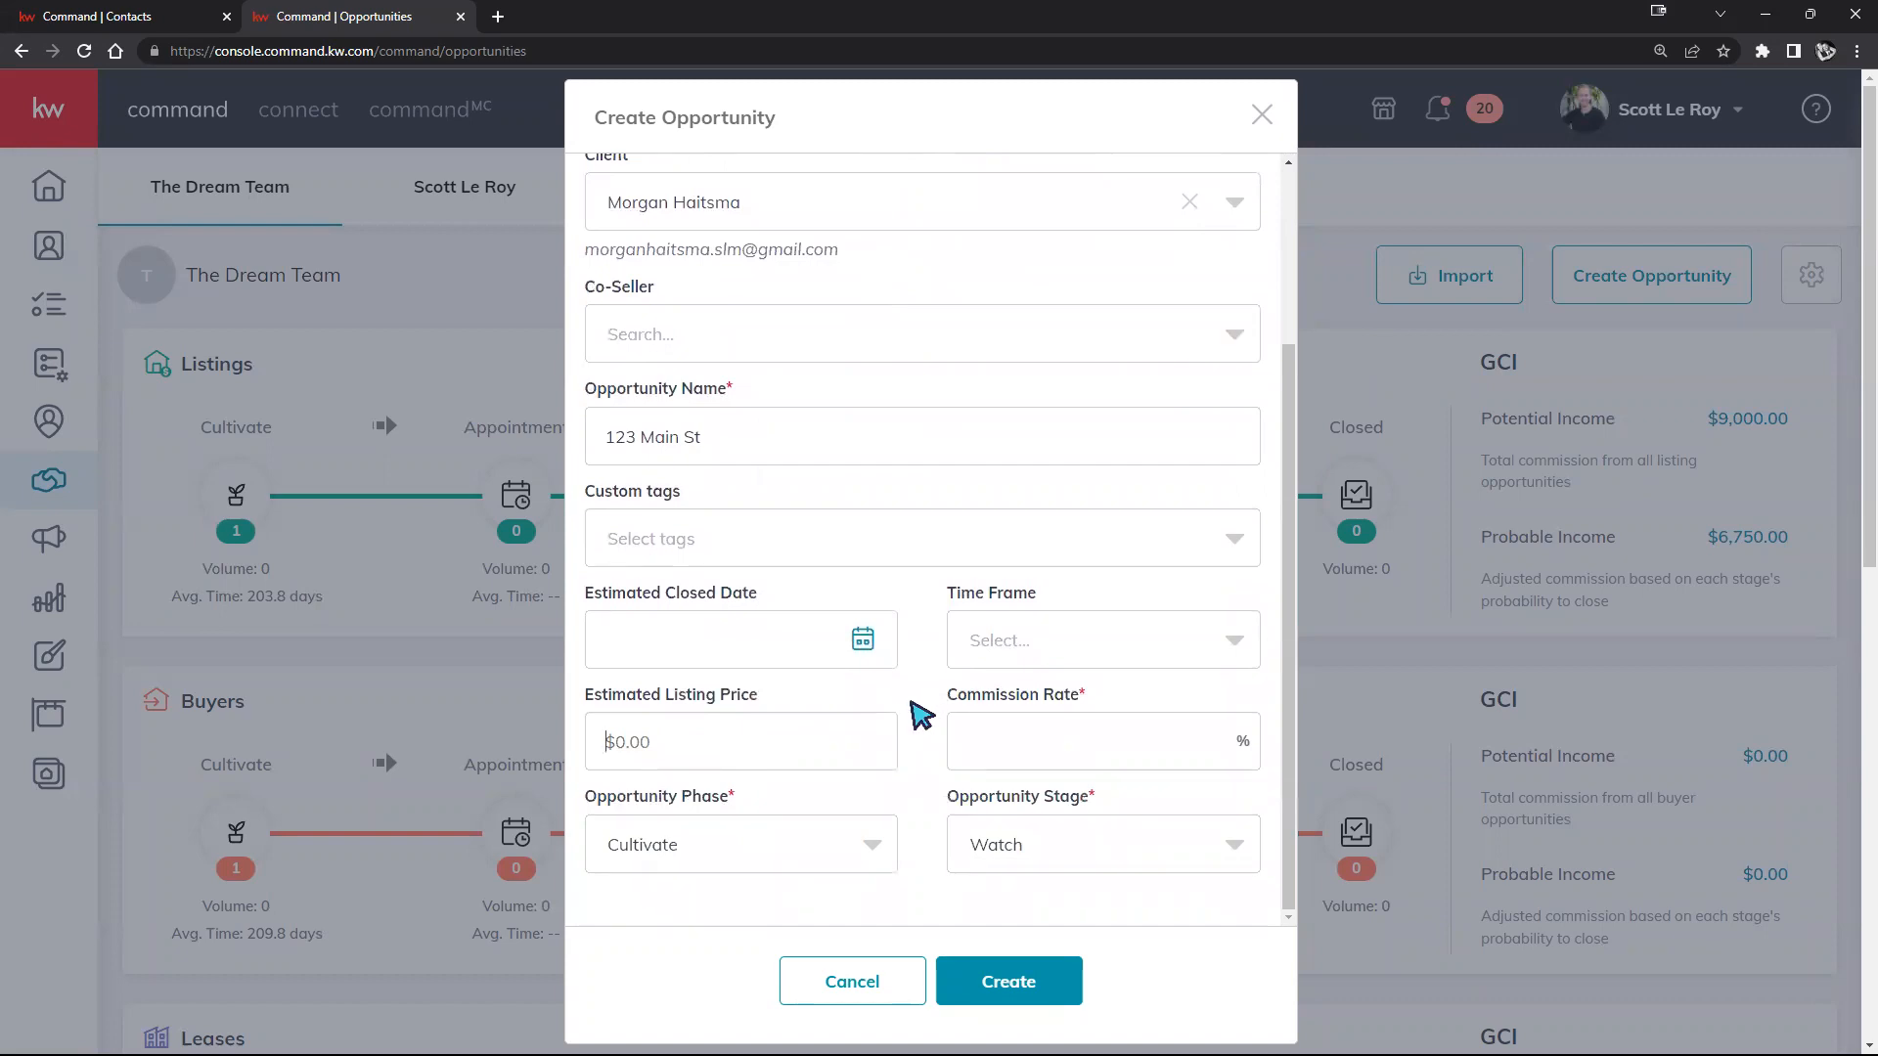
# Step: Enter a 3% commission rate for the 123 Main St listing opportunity
pyautogui.click(870, 763)
pyautogui.click(1087, 751)
pyautogui.write('3')
# Step: Try the Active phase and Negotiations stage, then set the phase to Cultivate so the stage becomes Watch
pyautogui.click(864, 856)
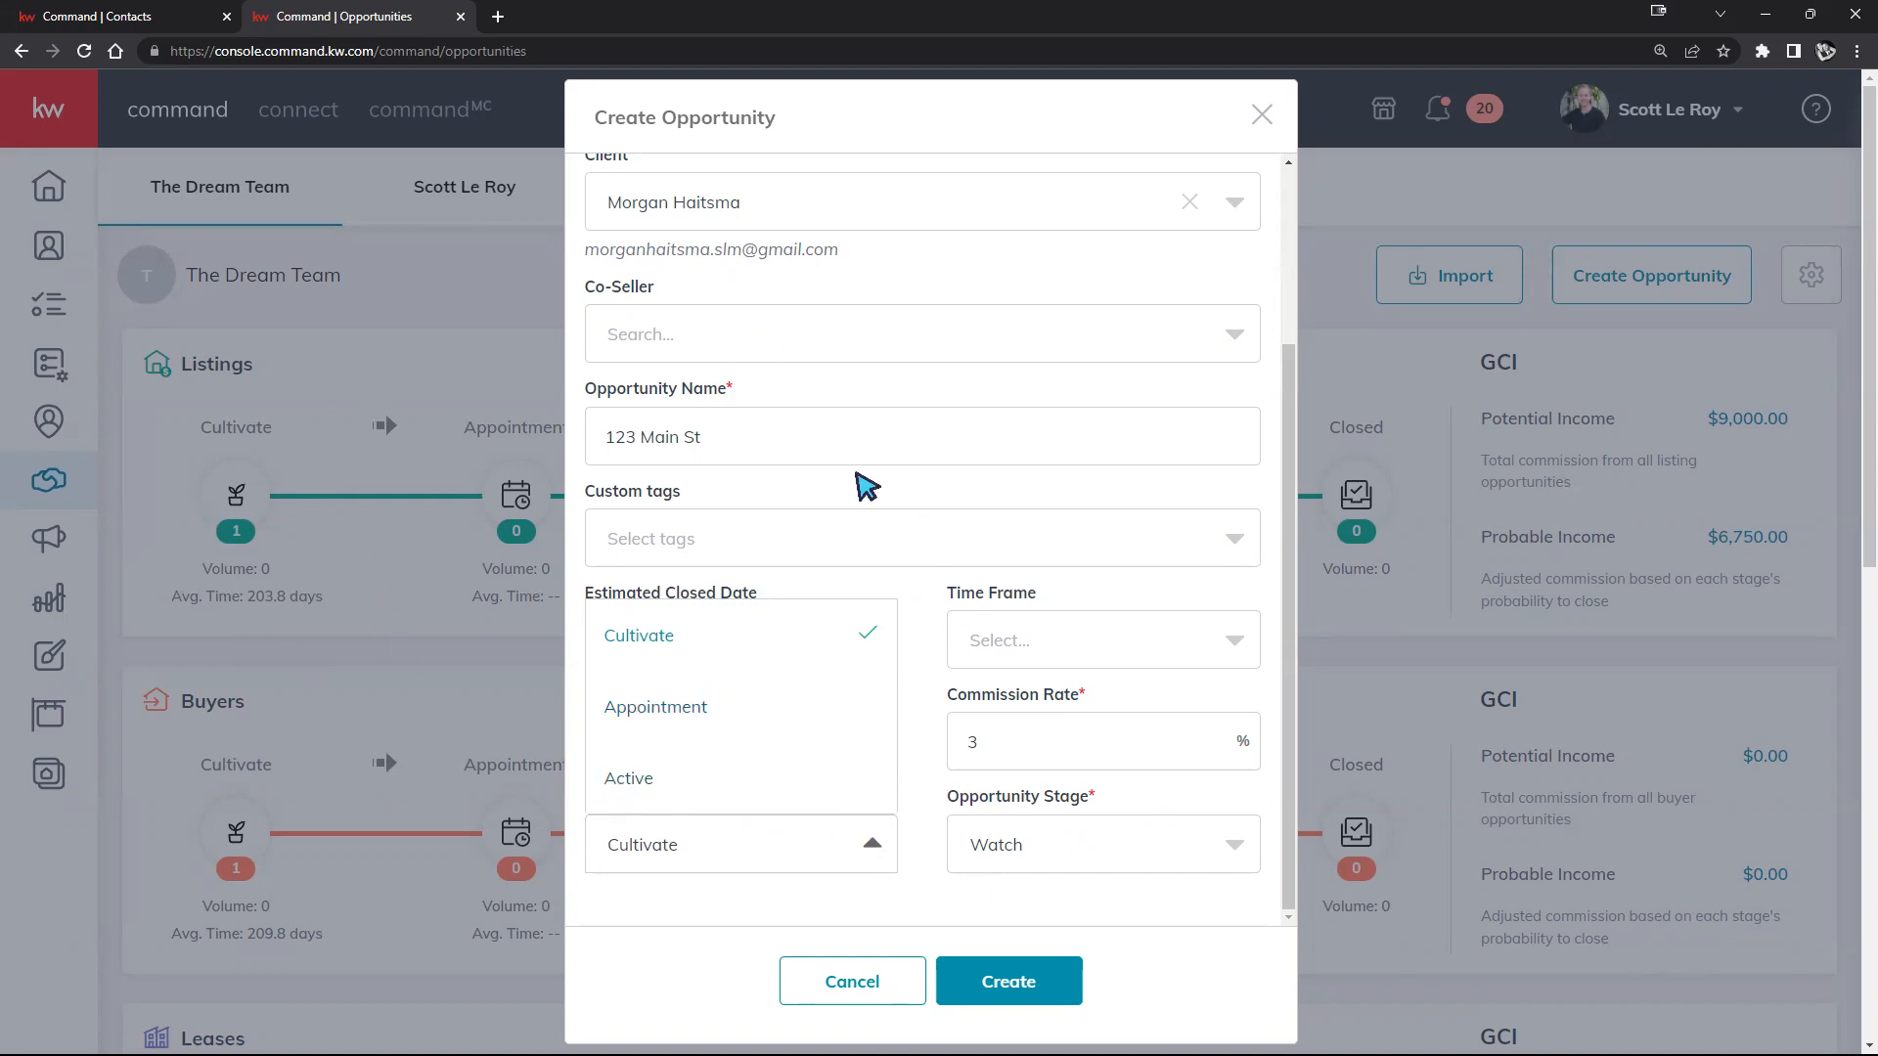
pyautogui.click(665, 790)
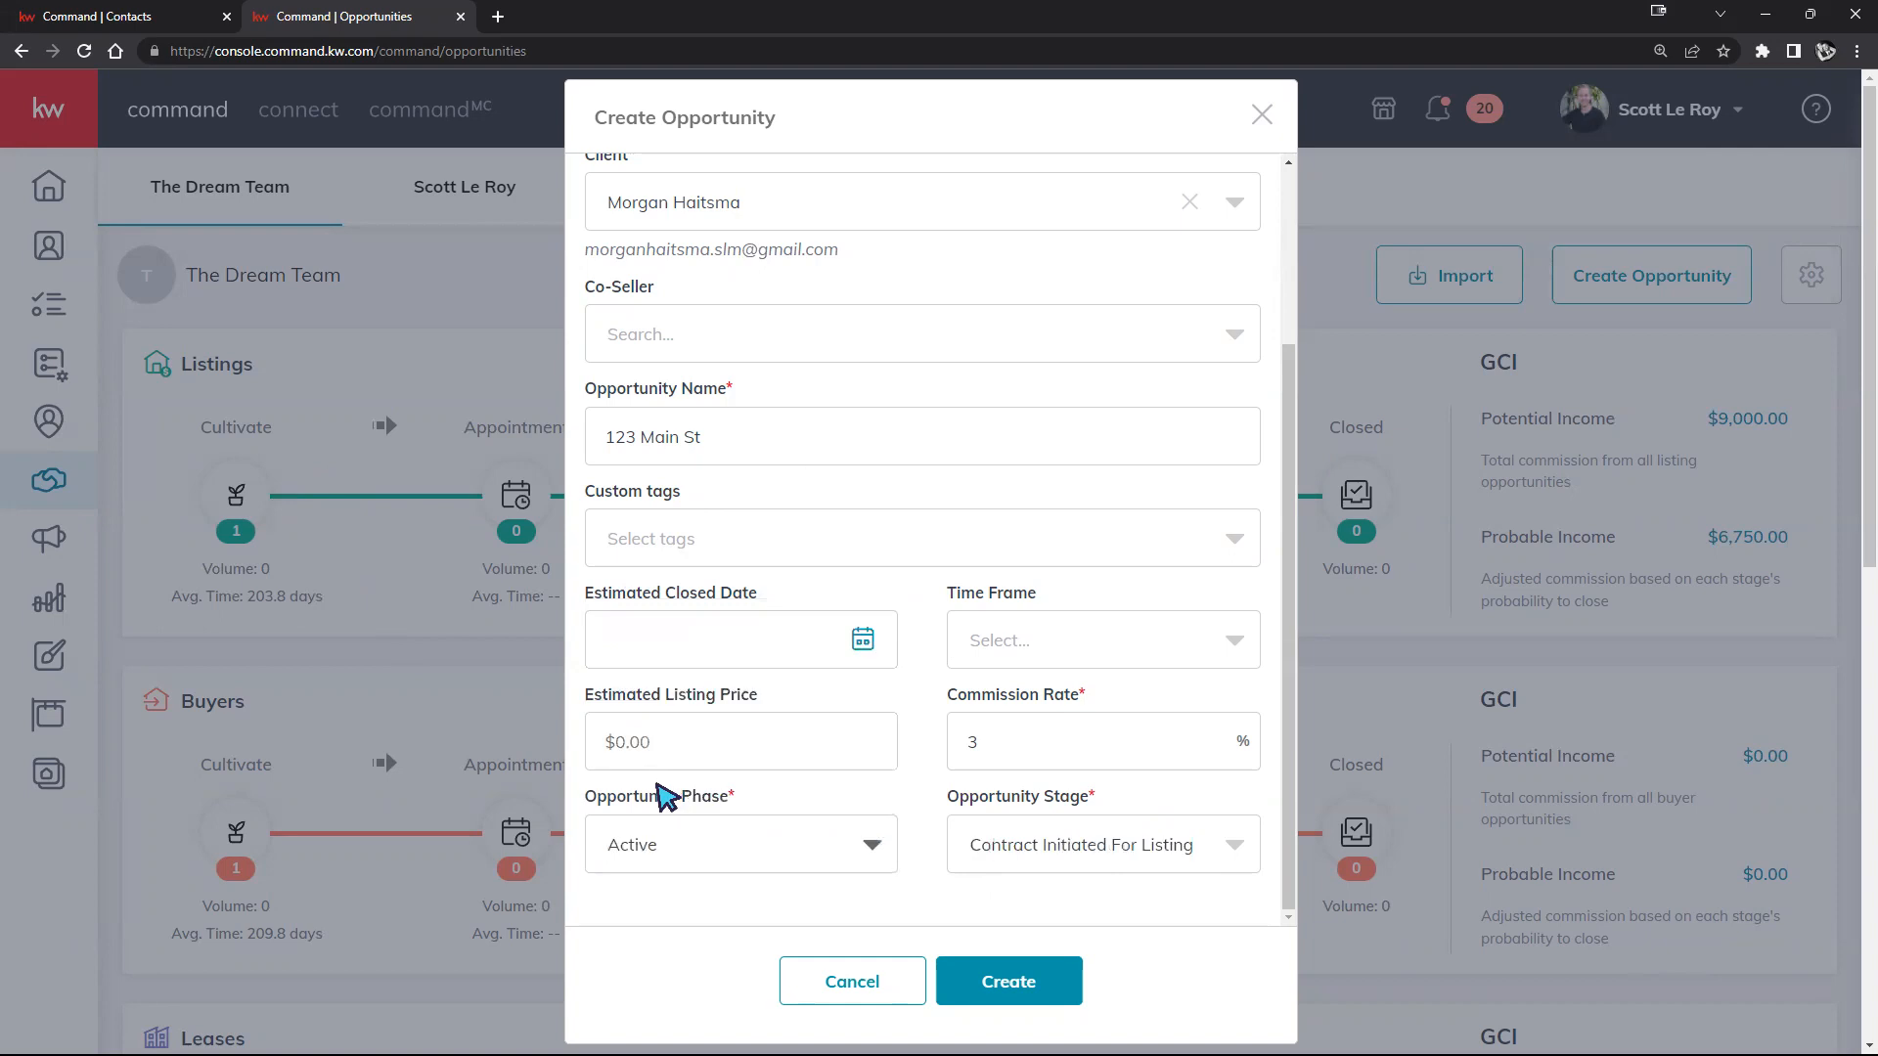
pyautogui.click(1124, 841)
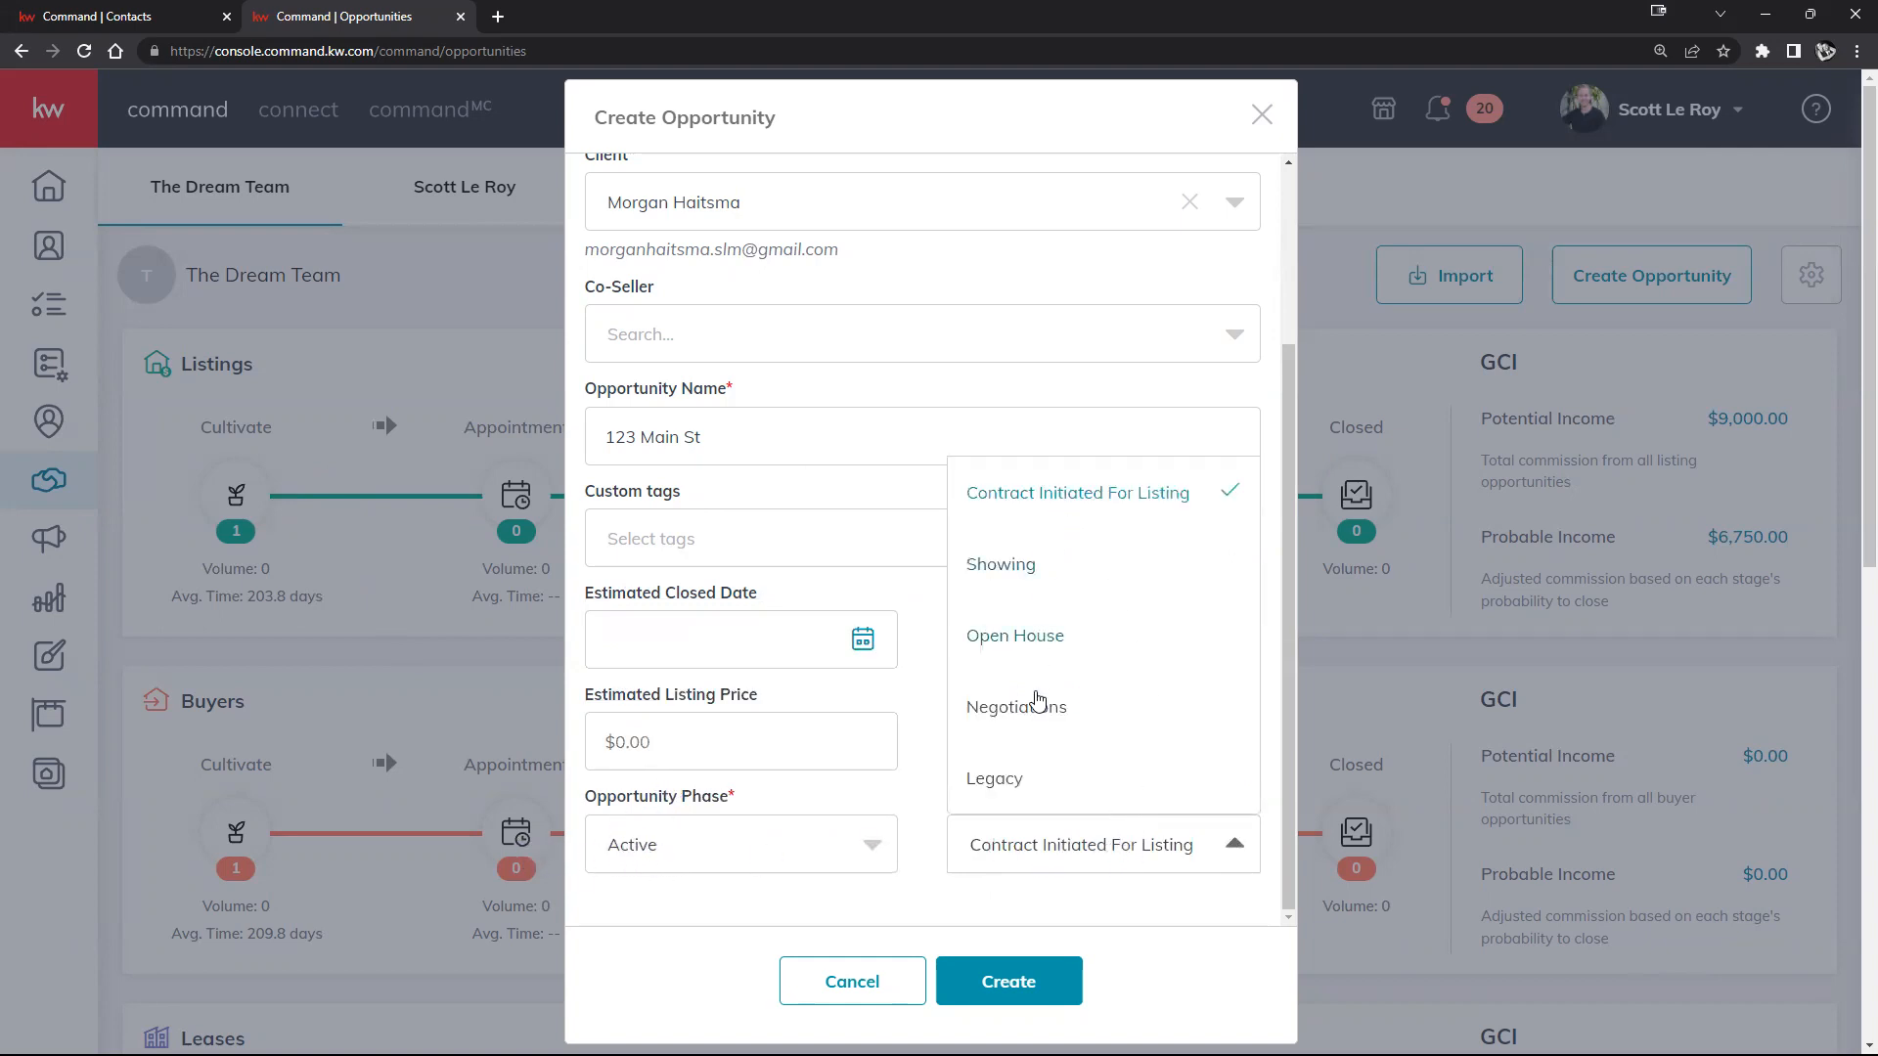
pyautogui.click(1035, 704)
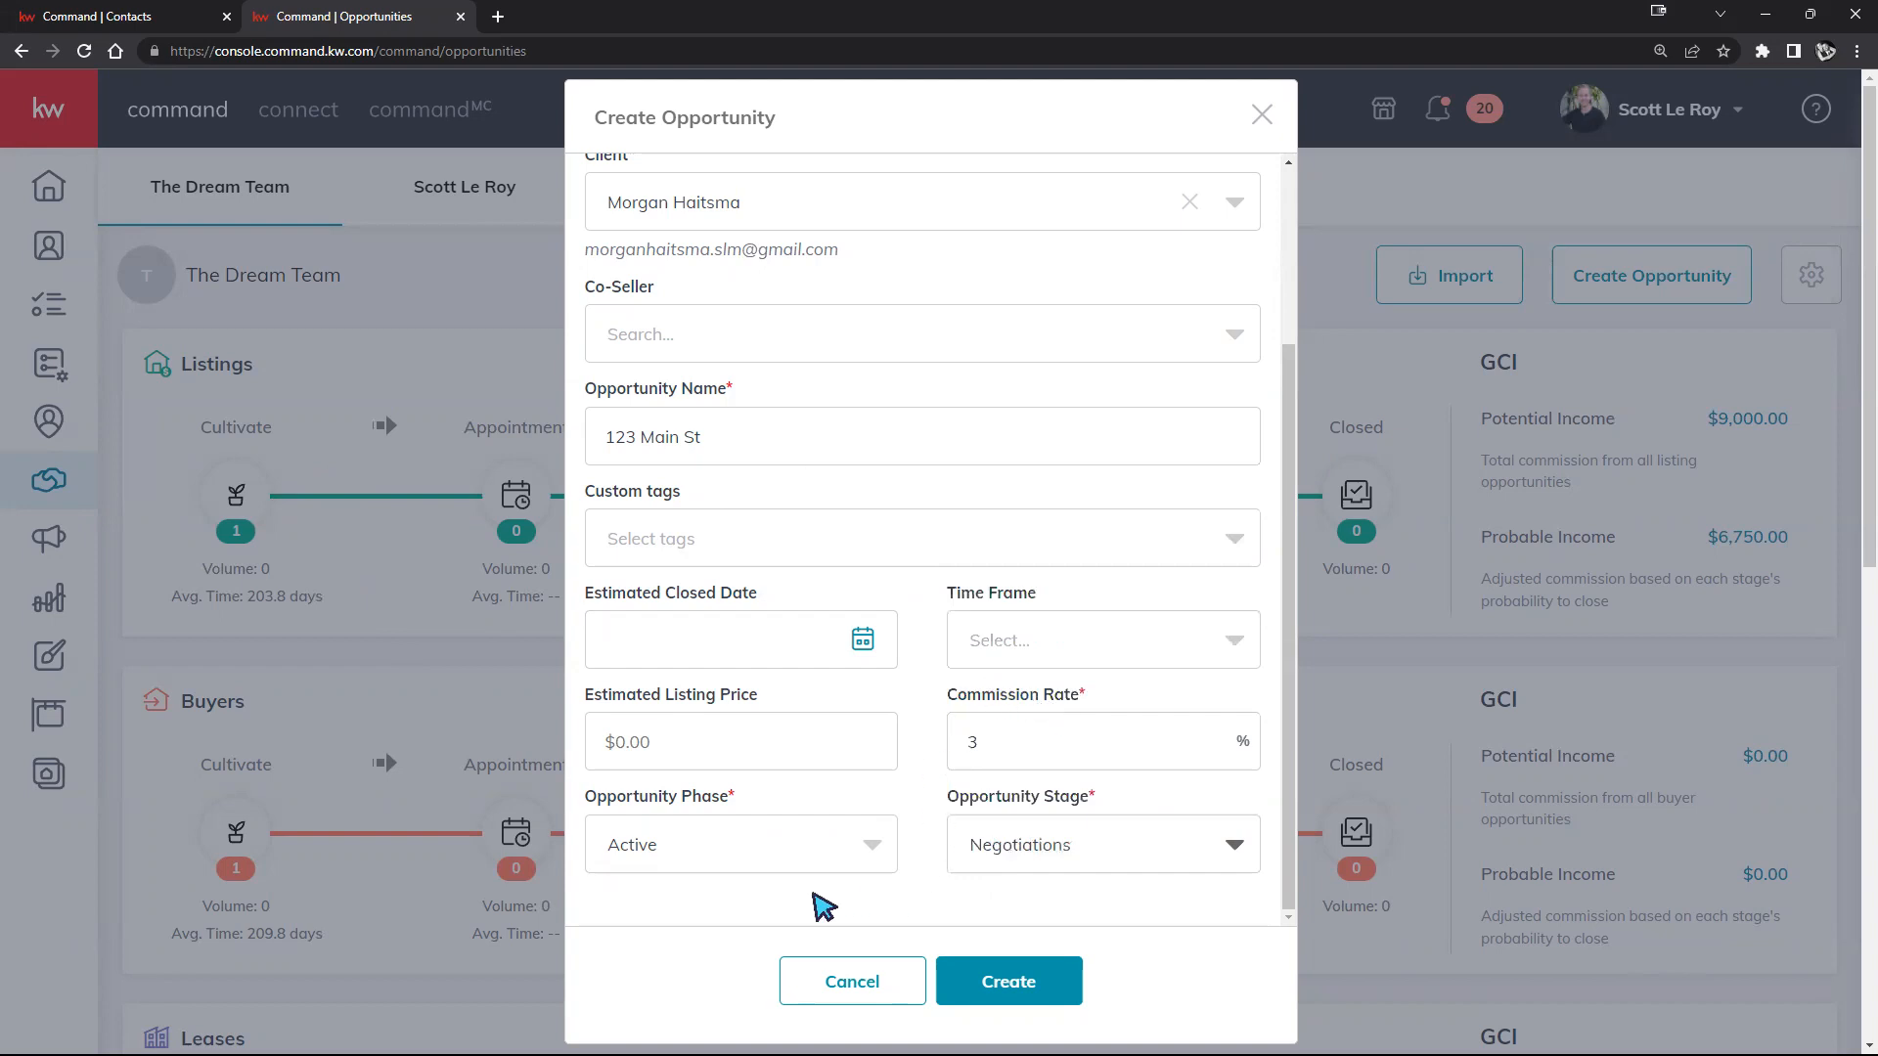
pyautogui.click(787, 826)
pyautogui.click(696, 635)
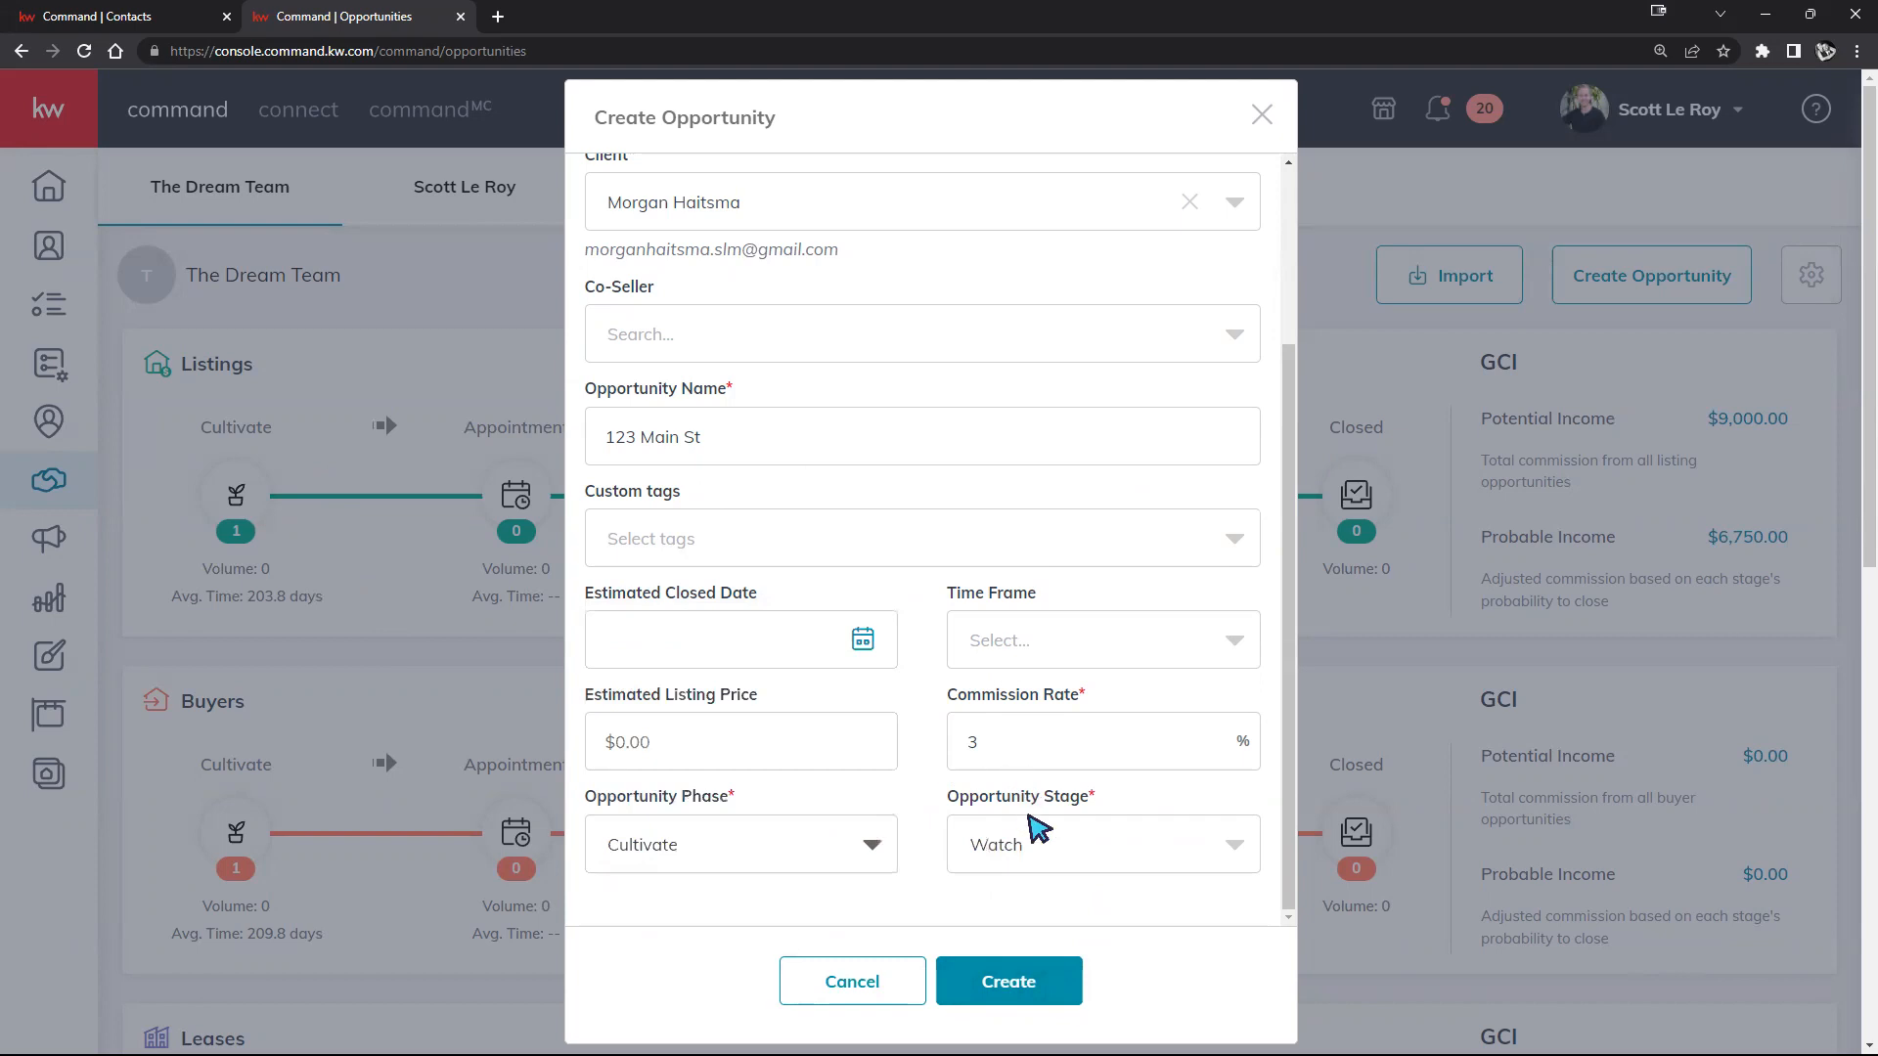
# Step: Create the 123 Main St listing opportunity, then go back to the Sales Pipeline overview
pyautogui.click(999, 991)
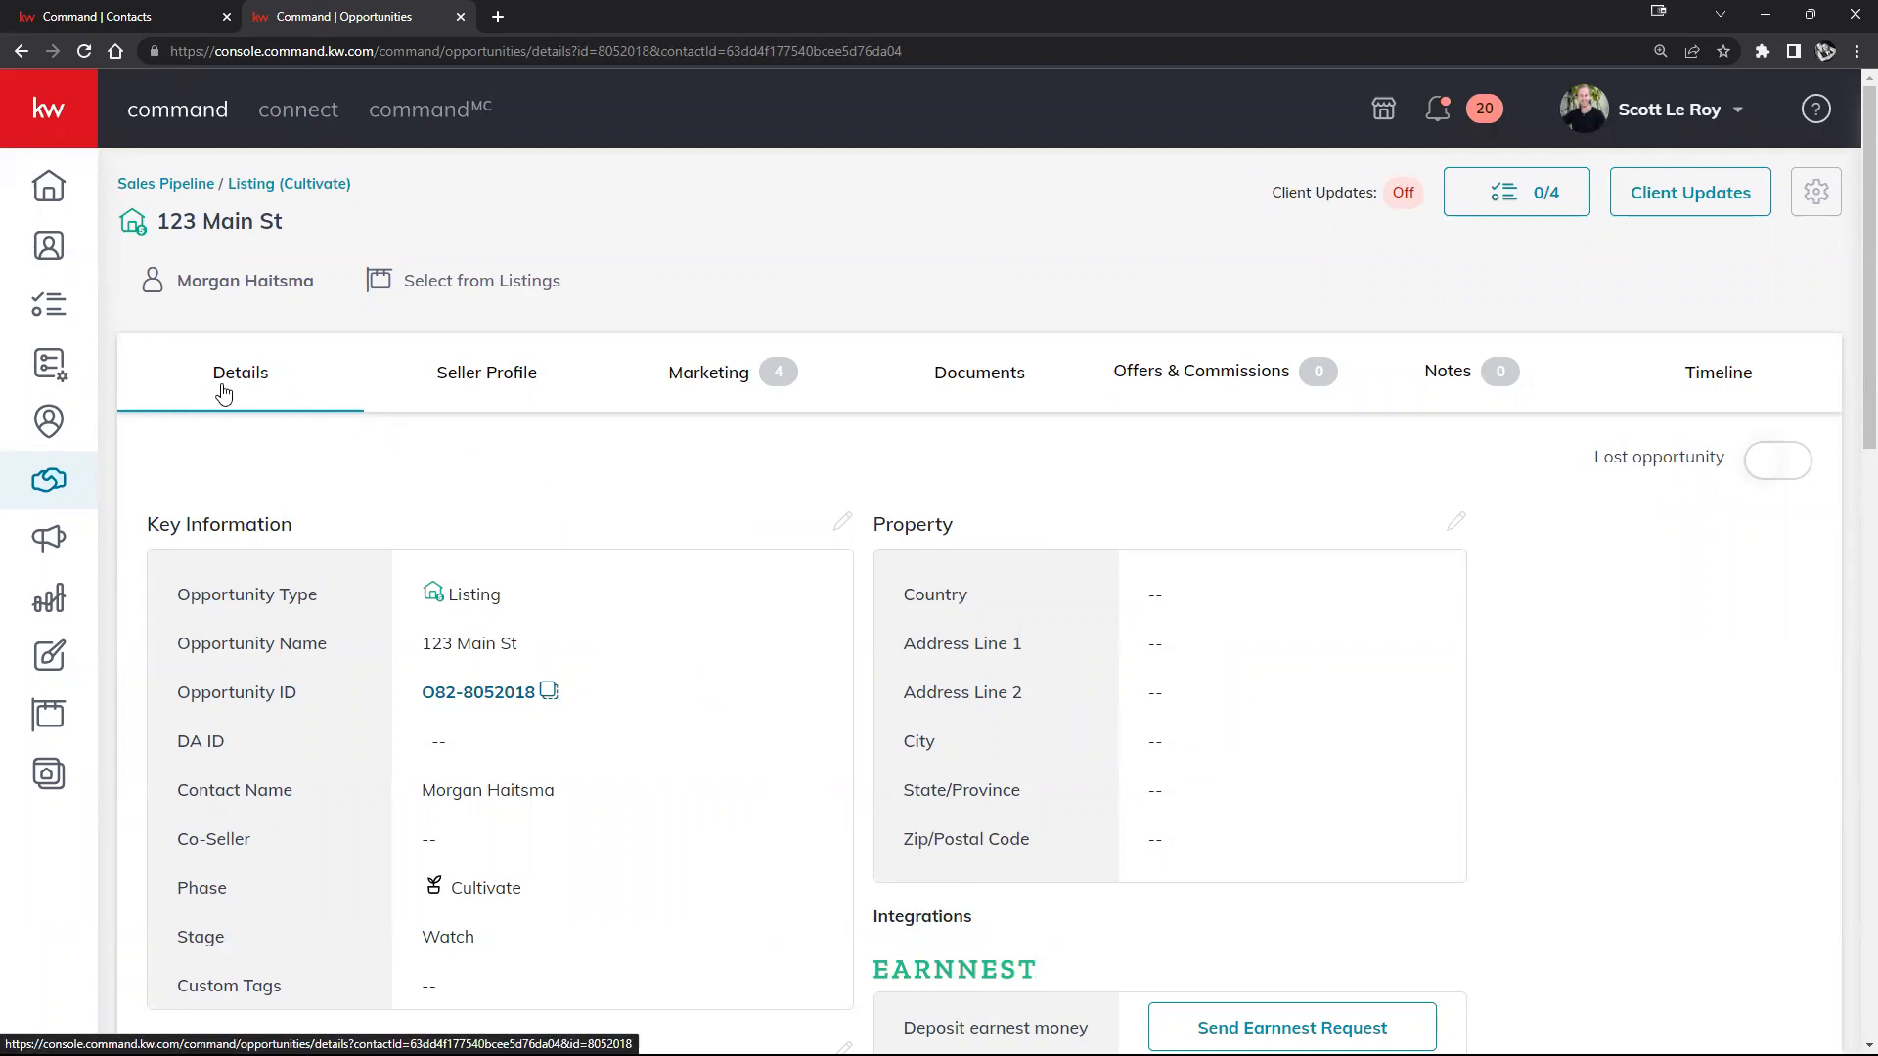
pyautogui.click(177, 185)
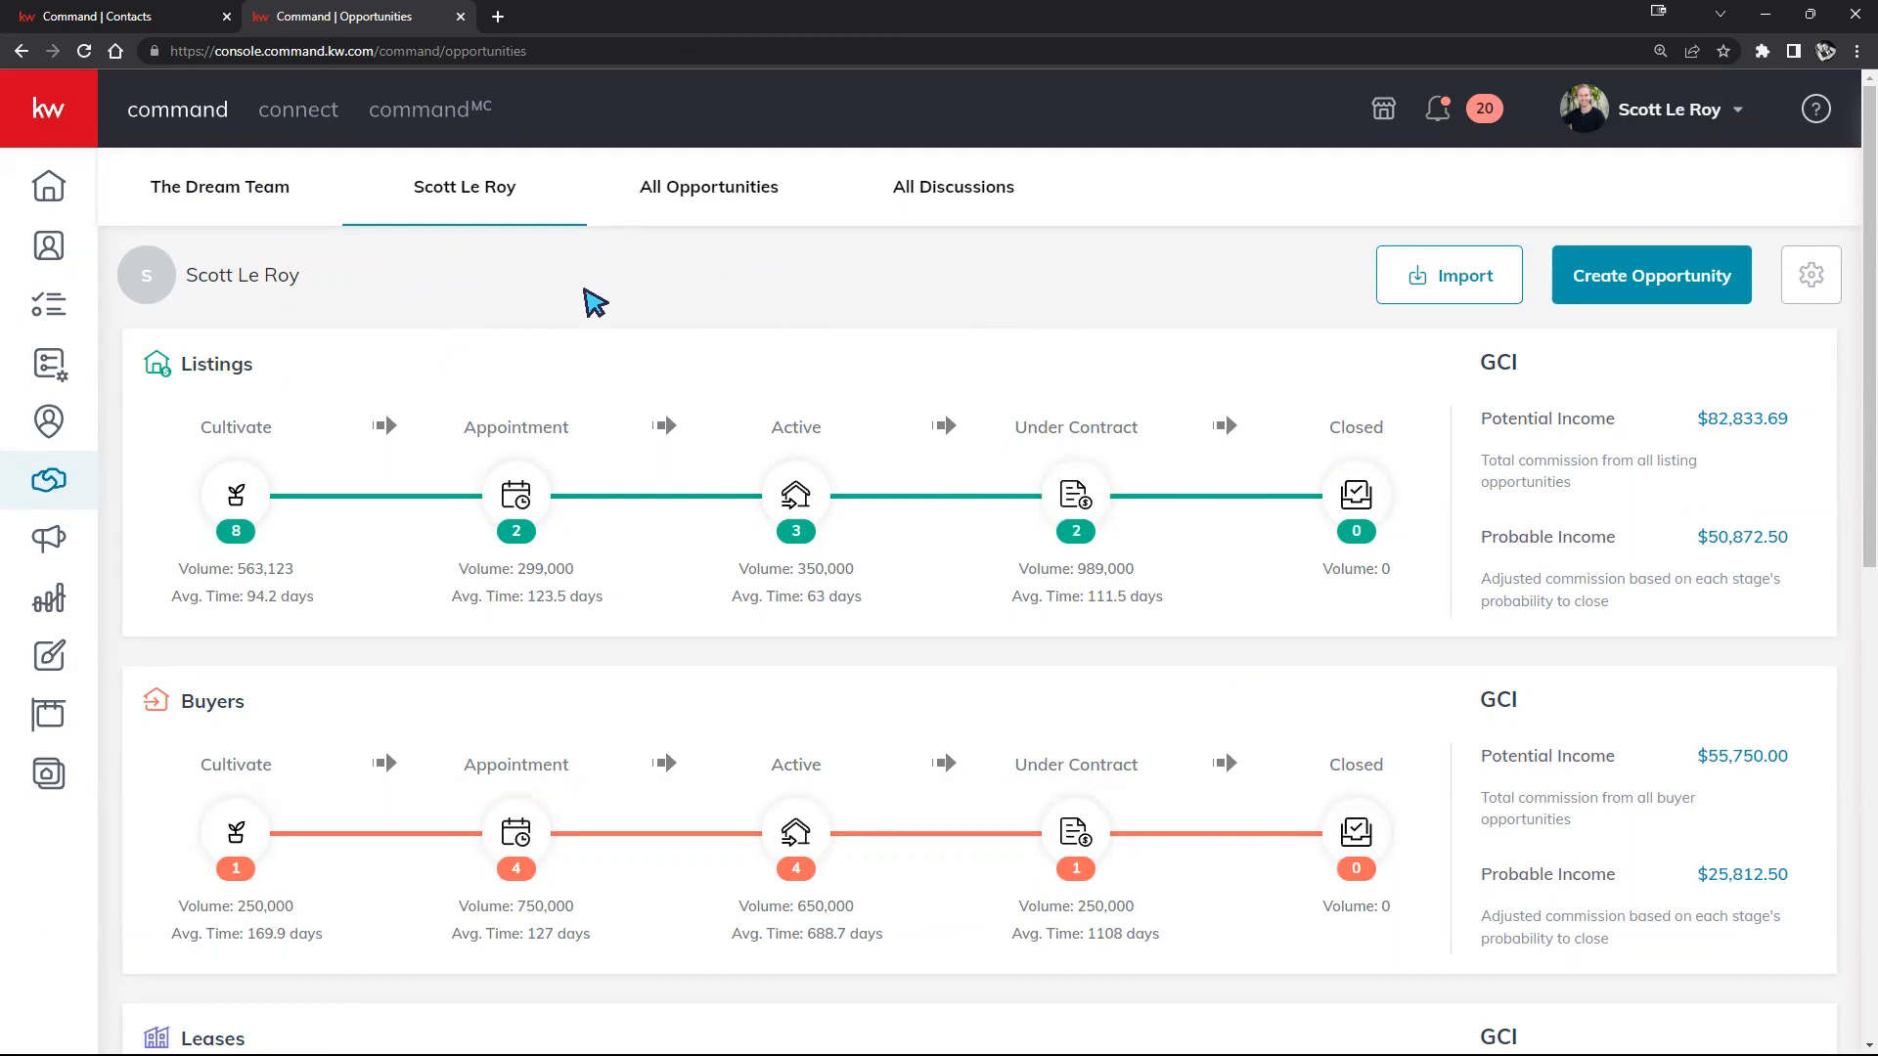
pyautogui.scroll(-3, 684, 342)
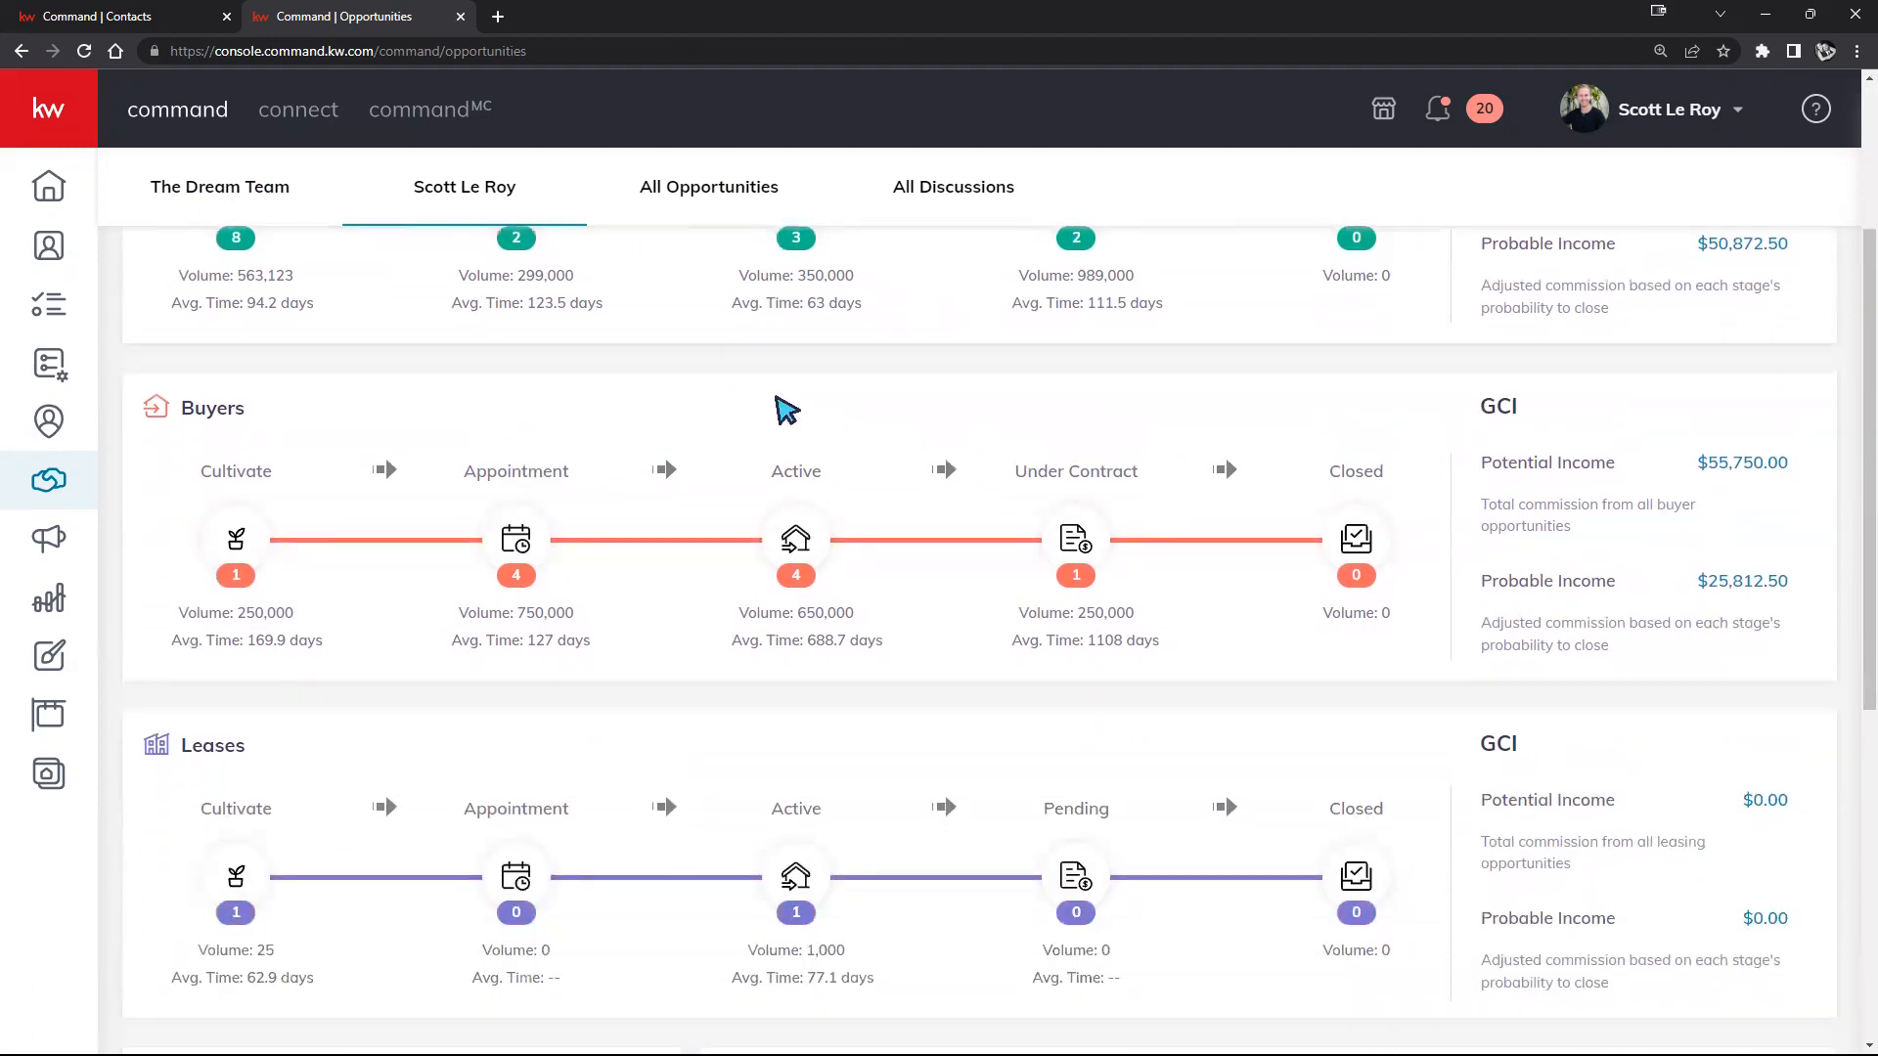
pyautogui.scroll(1, 777, 399)
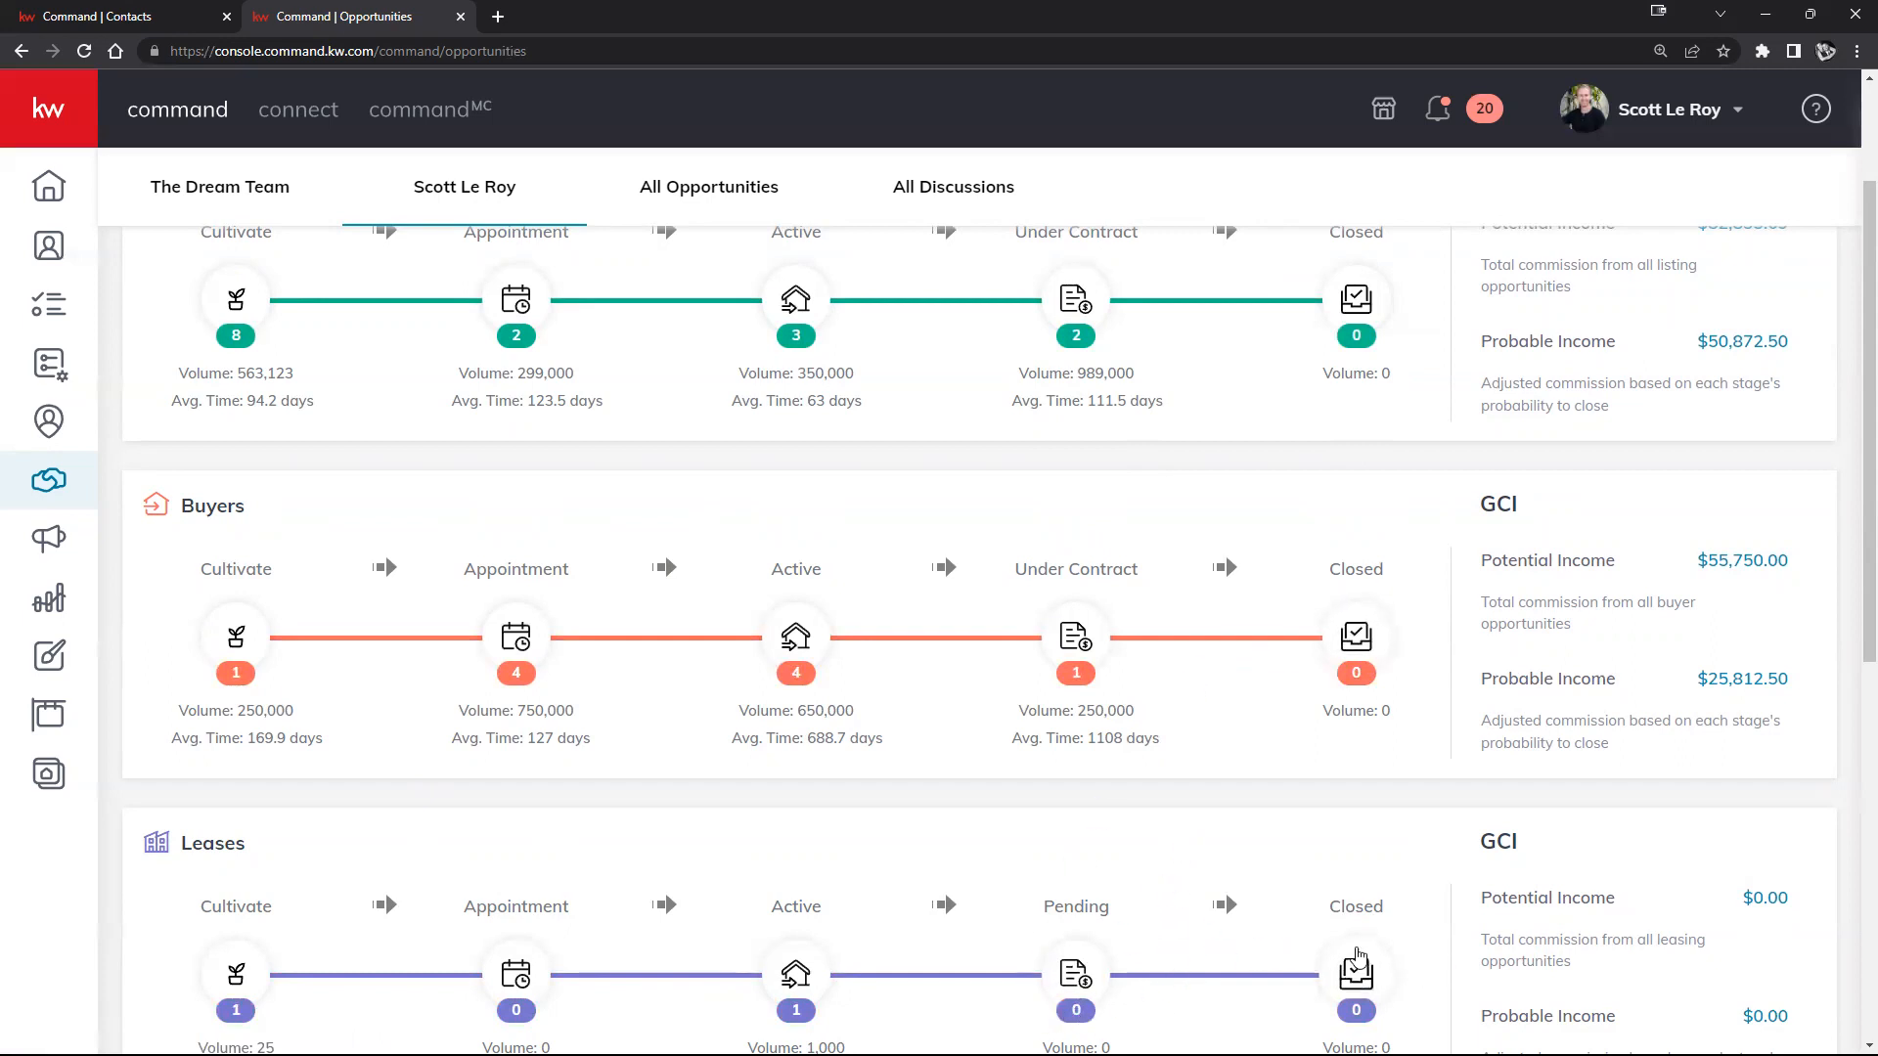
pyautogui.scroll(1, 1358, 957)
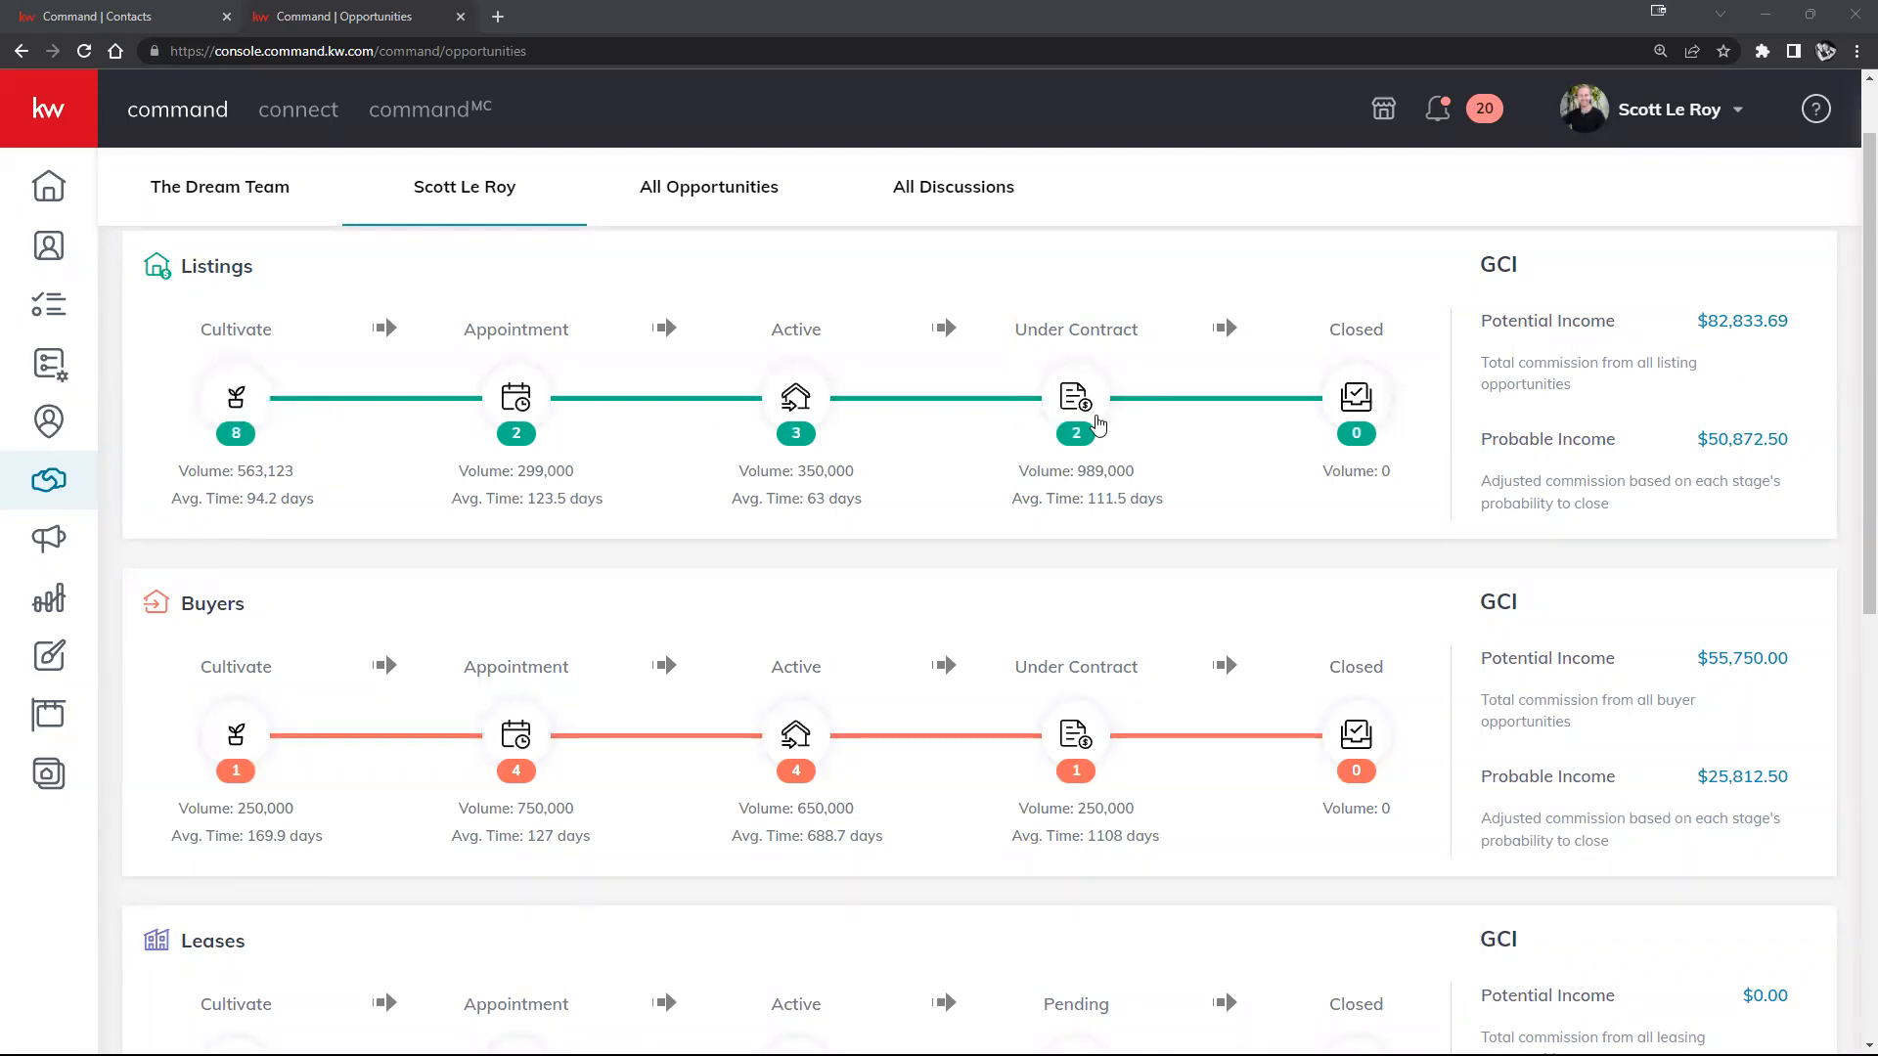
pyautogui.click(1373, 387)
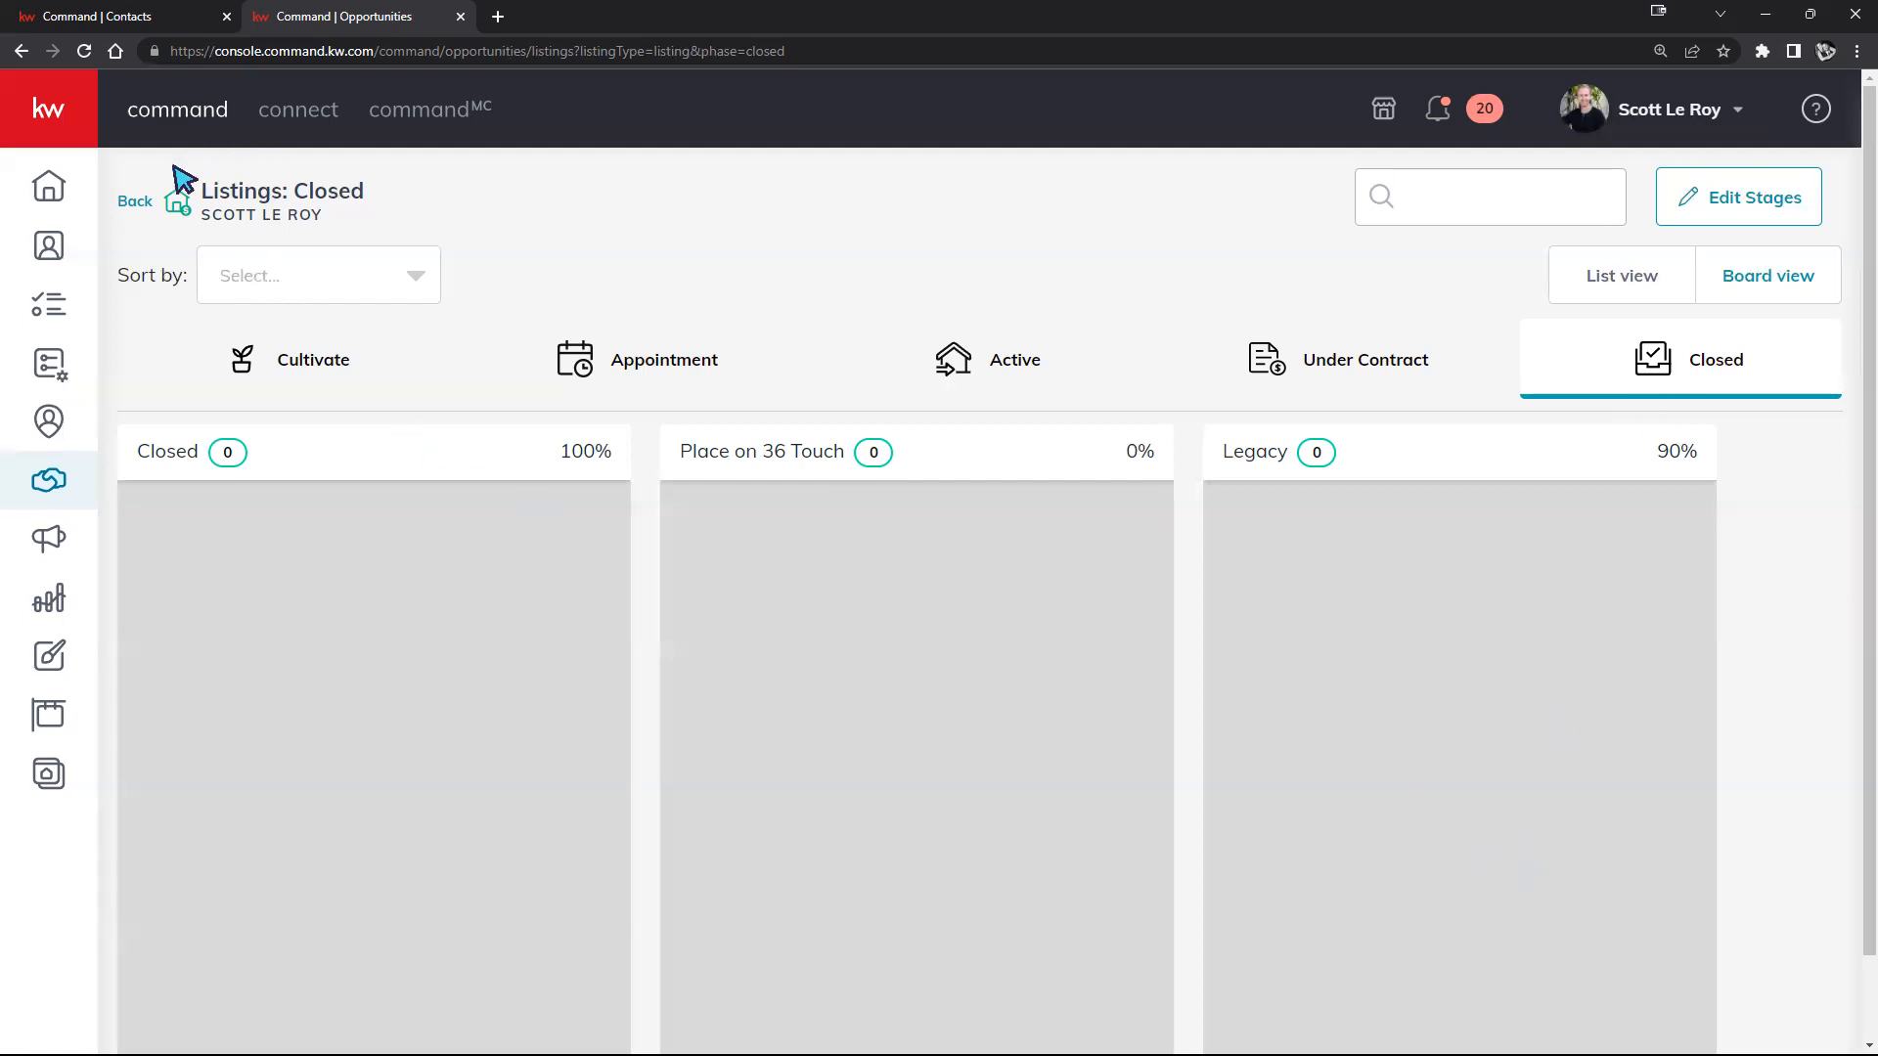
pyautogui.moveTo(288, 186); pyautogui.dragTo(208, 184)
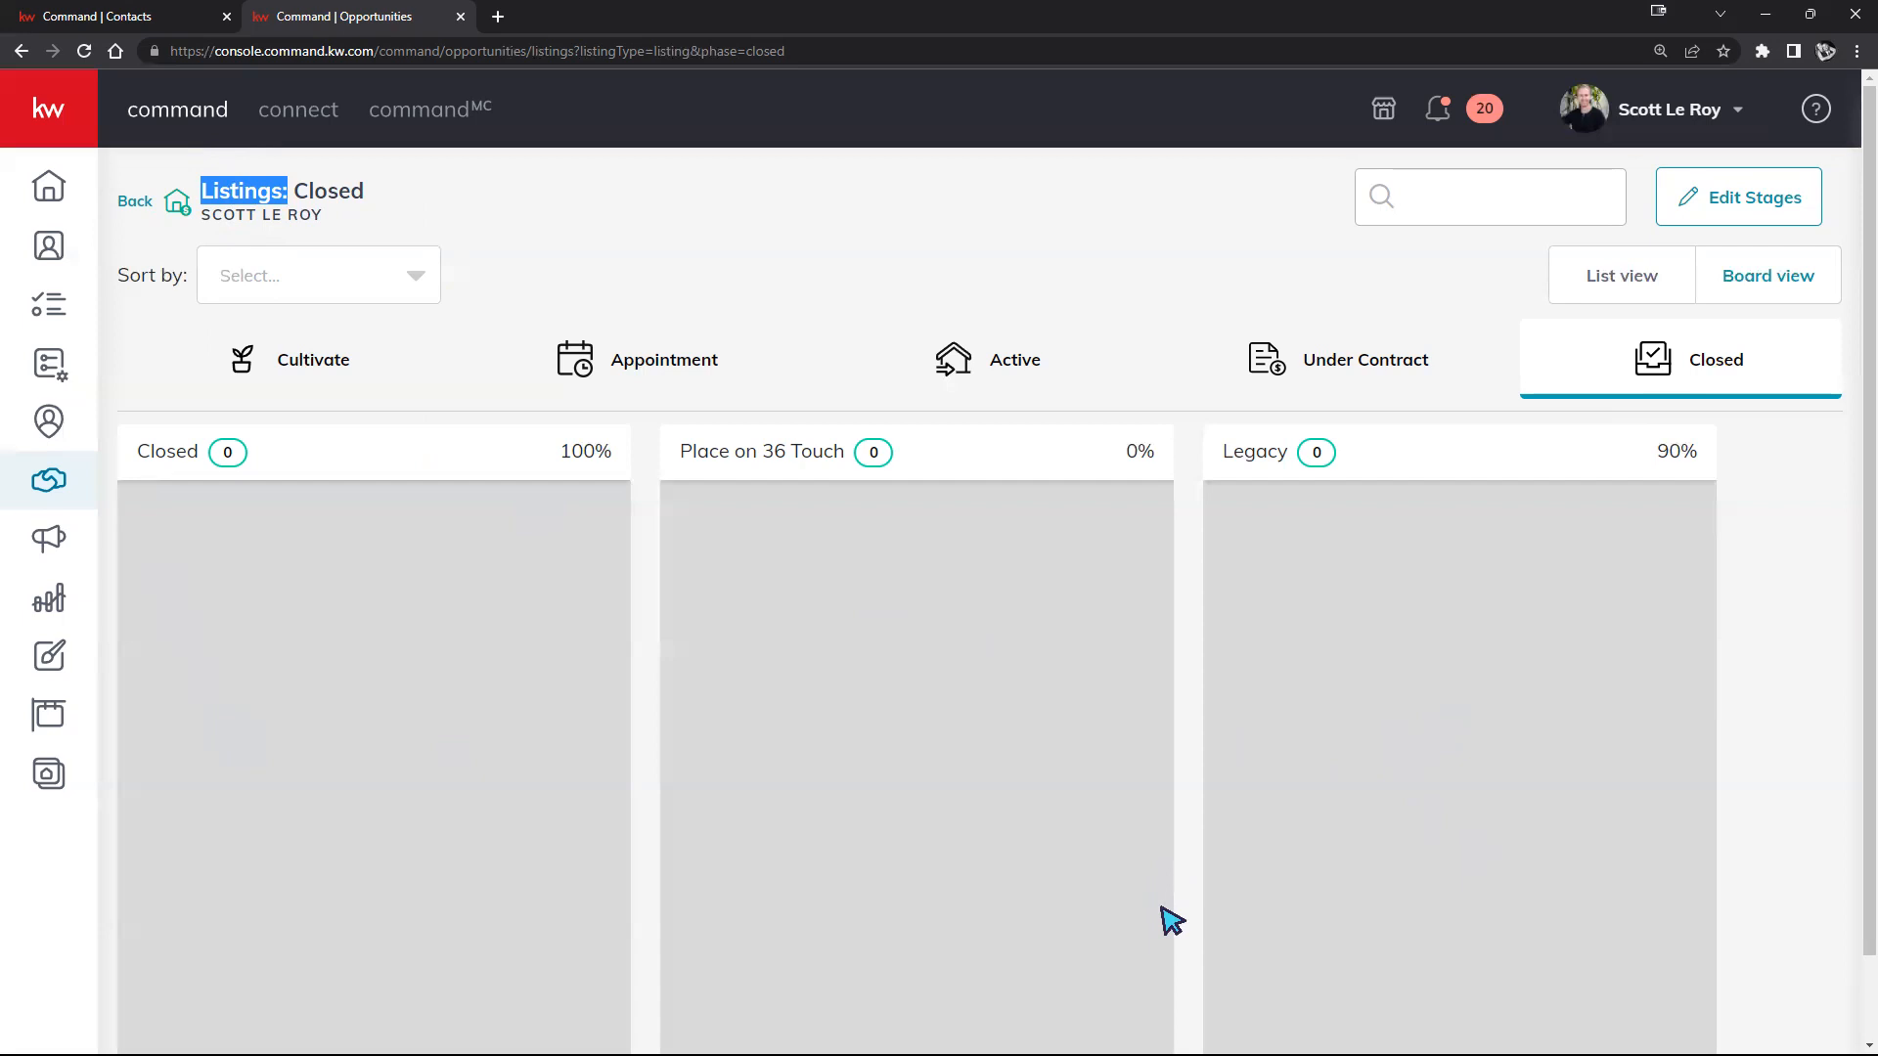
pyautogui.click(136, 201)
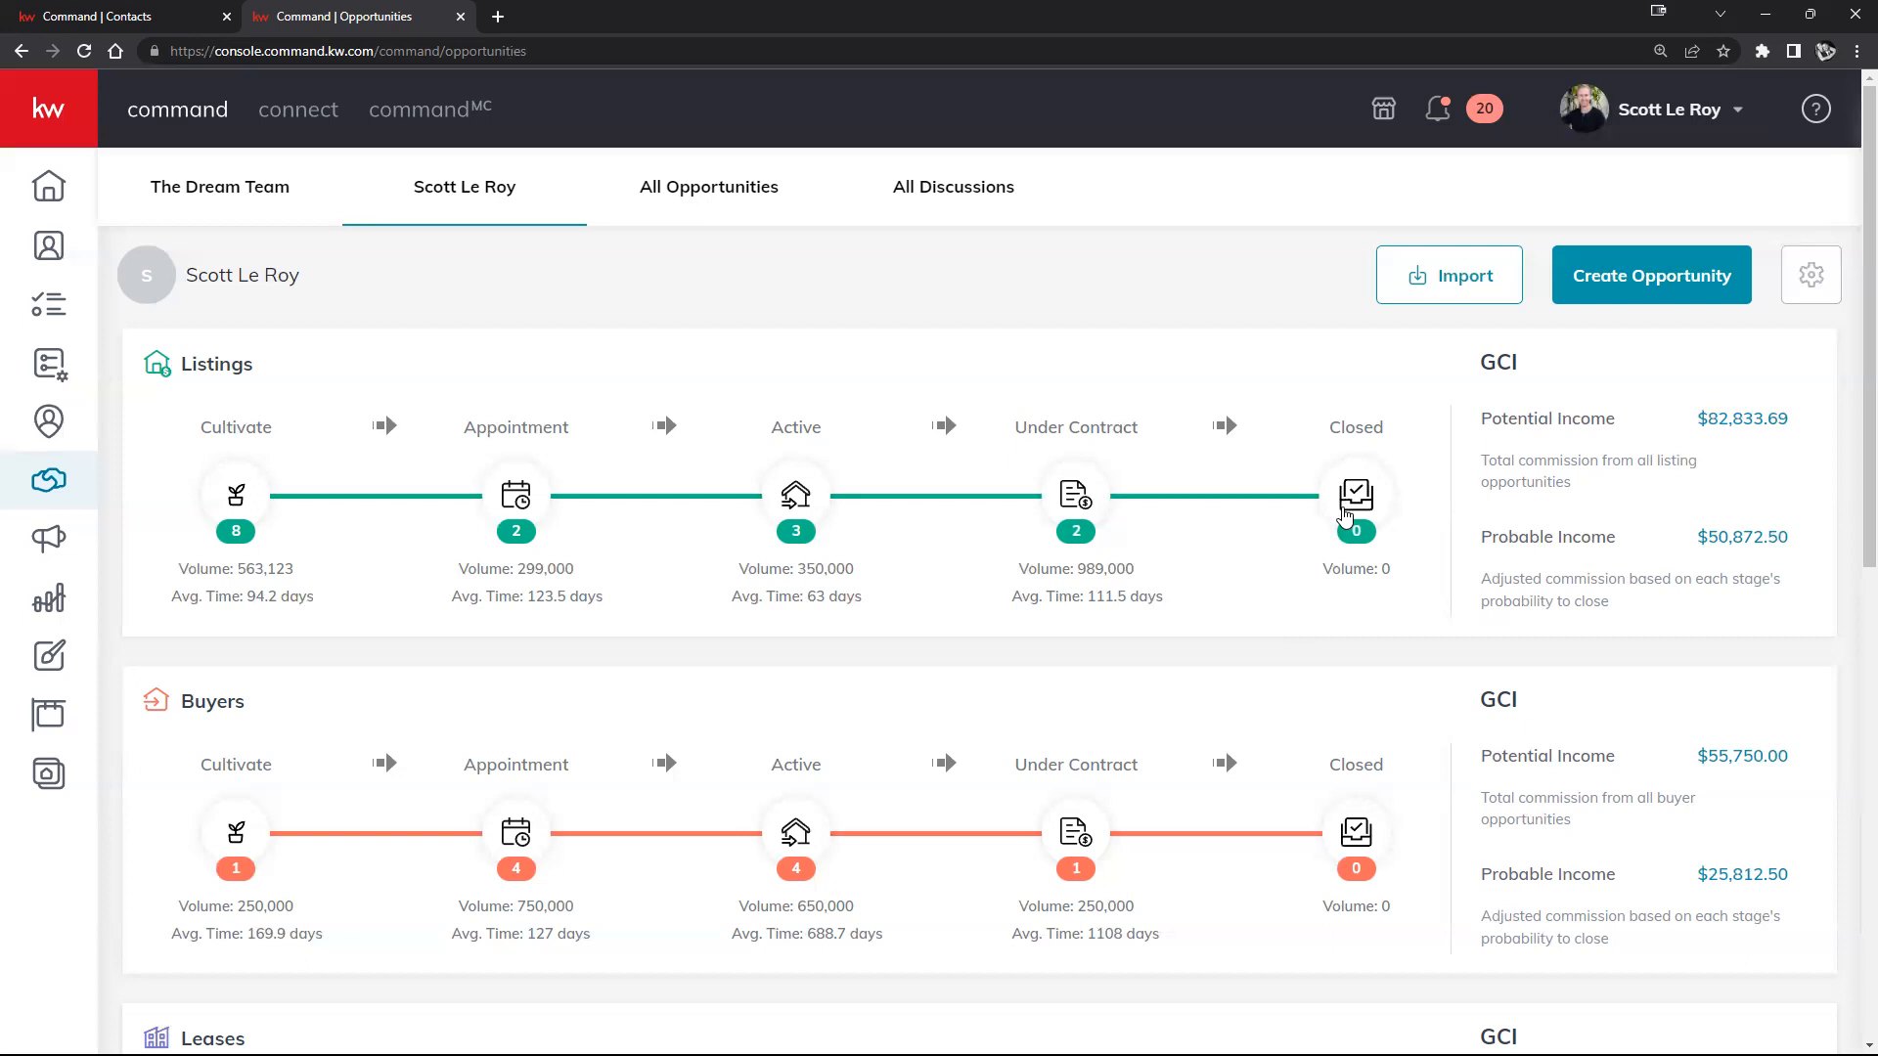
pyautogui.scroll(-1, 816, 636)
pyautogui.scroll(-1, 817, 640)
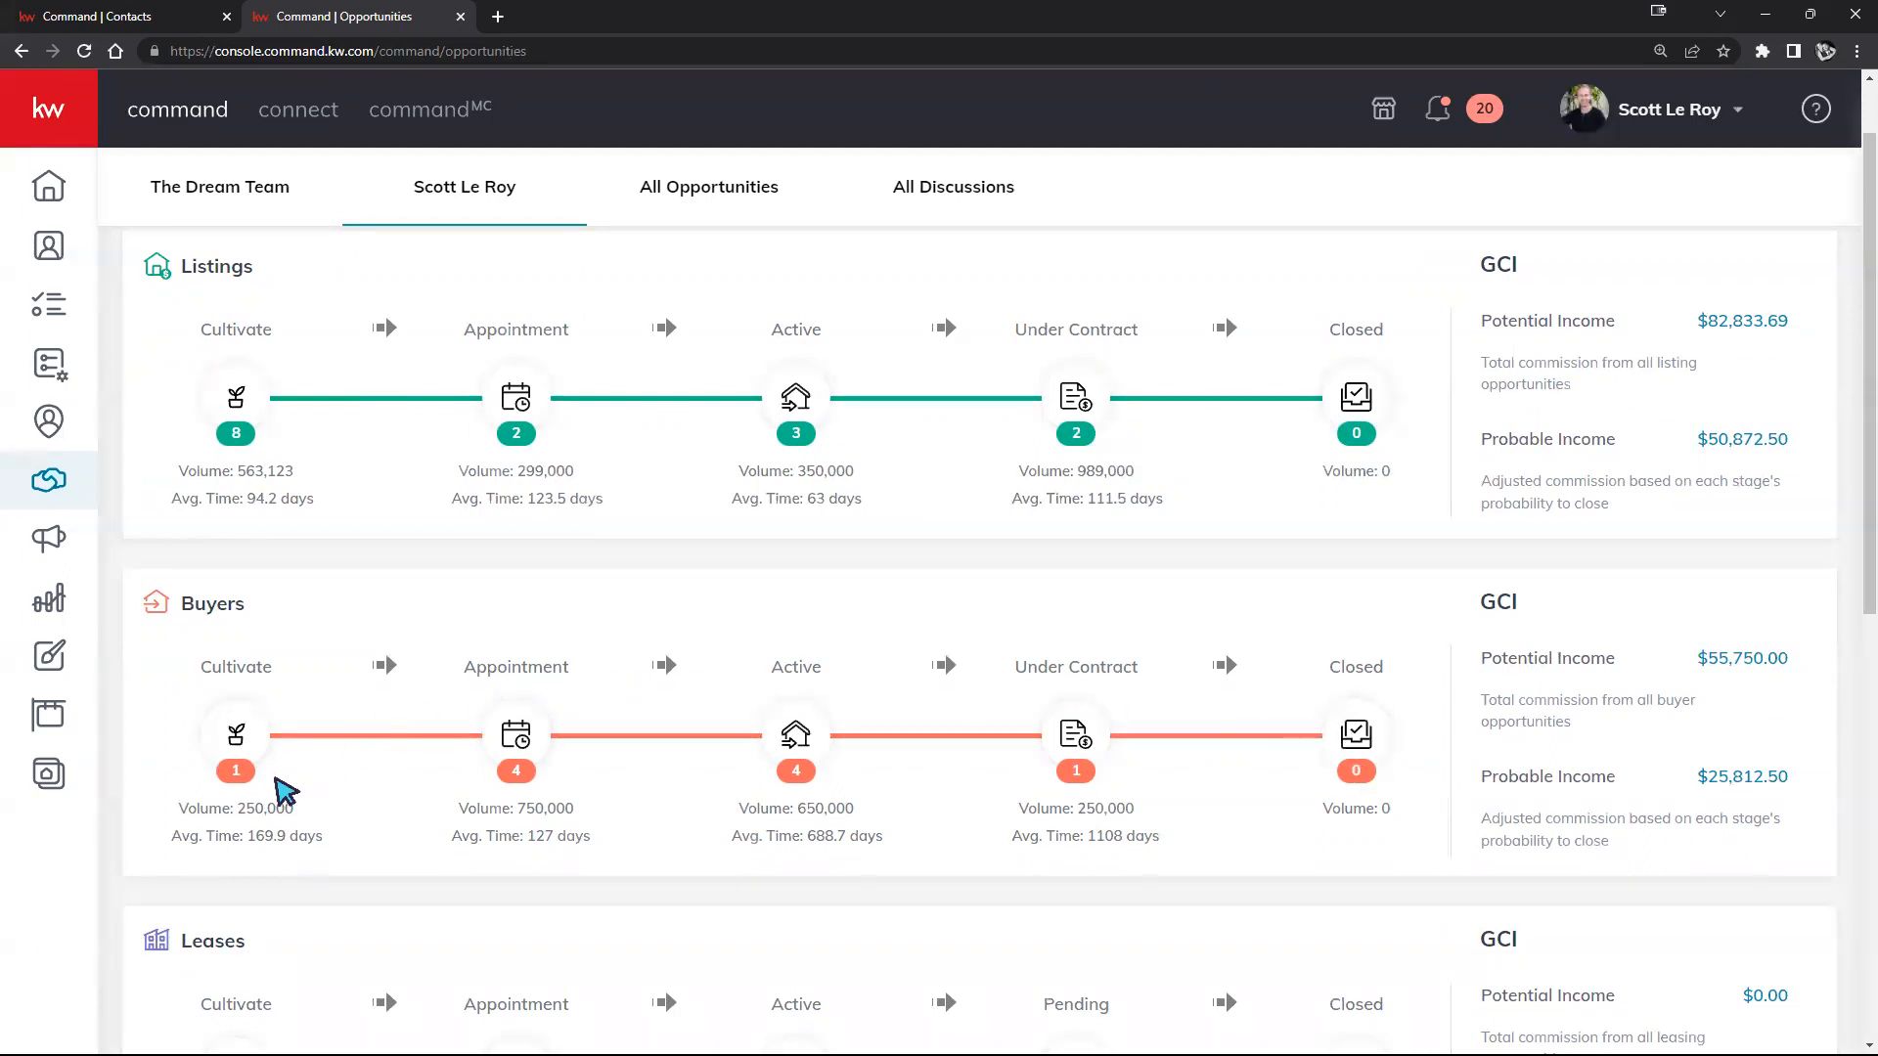
pyautogui.moveTo(180, 807); pyautogui.dragTo(345, 816)
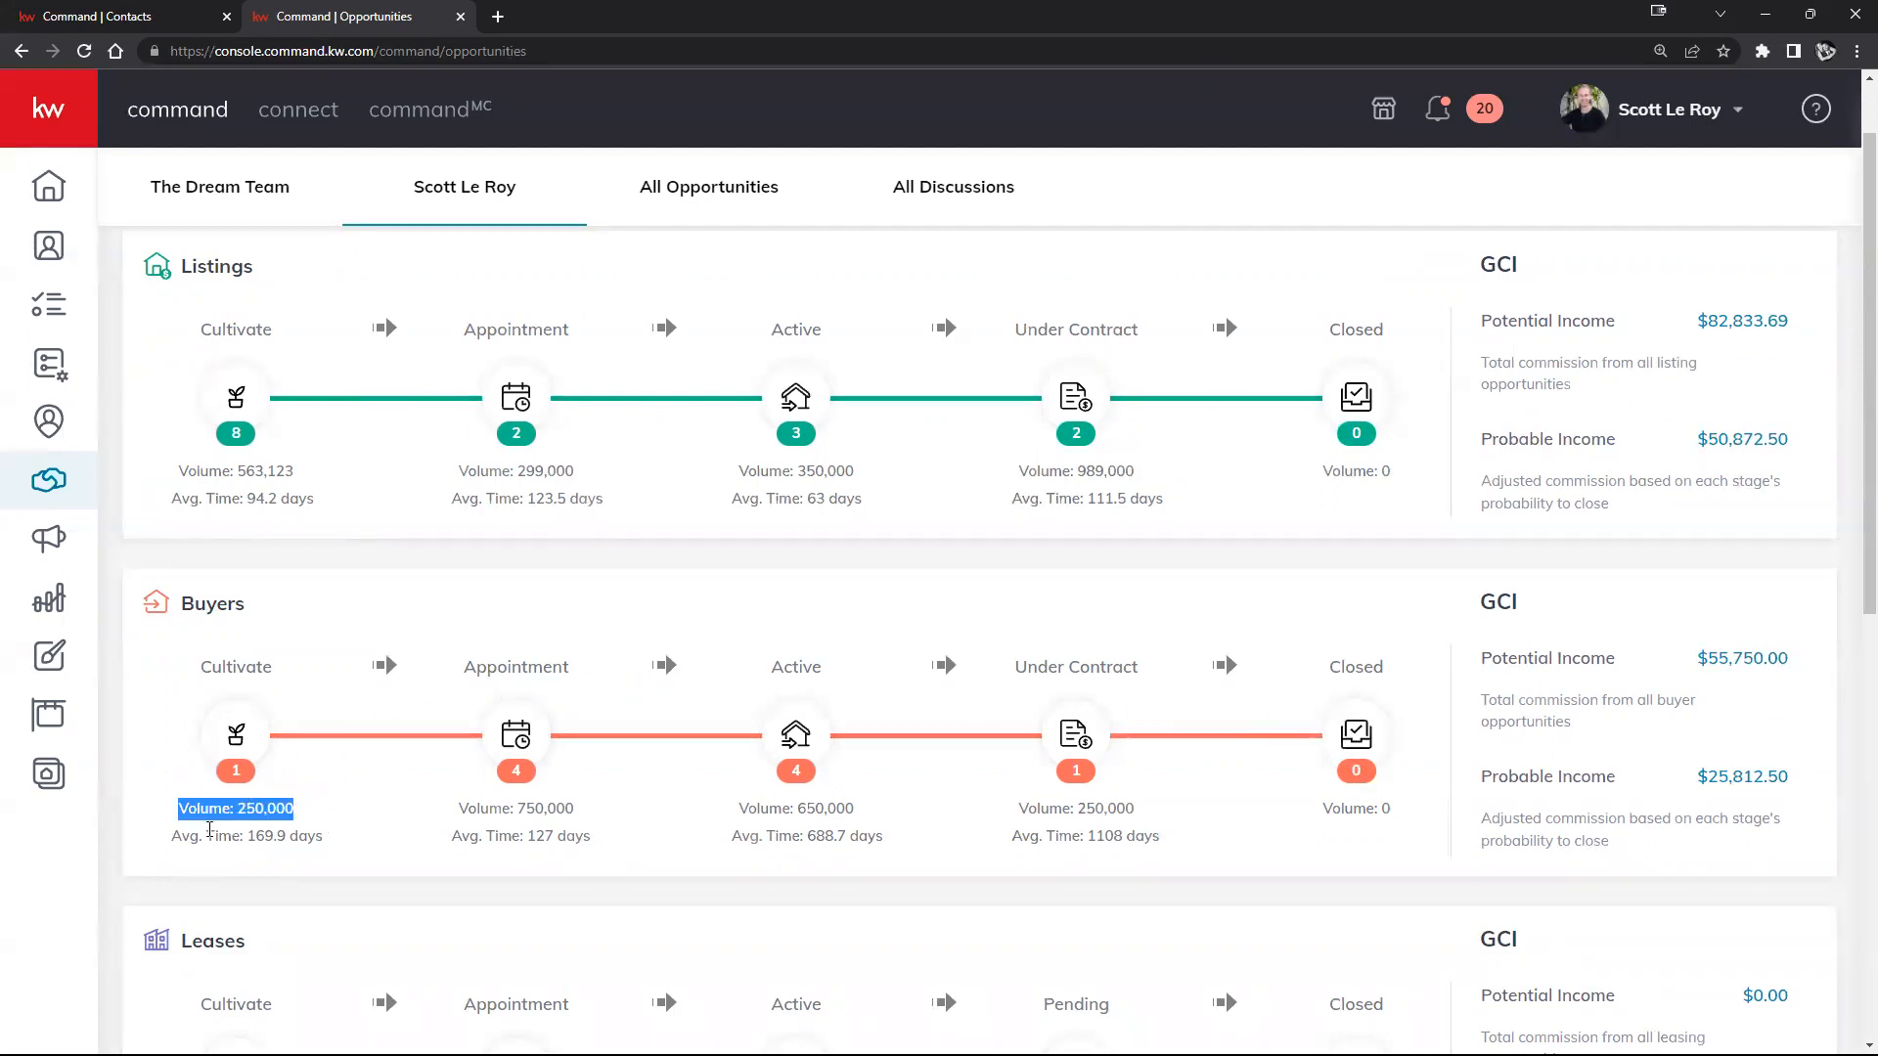
pyautogui.moveTo(182, 836); pyautogui.dragTo(267, 832)
pyautogui.click(320, 833)
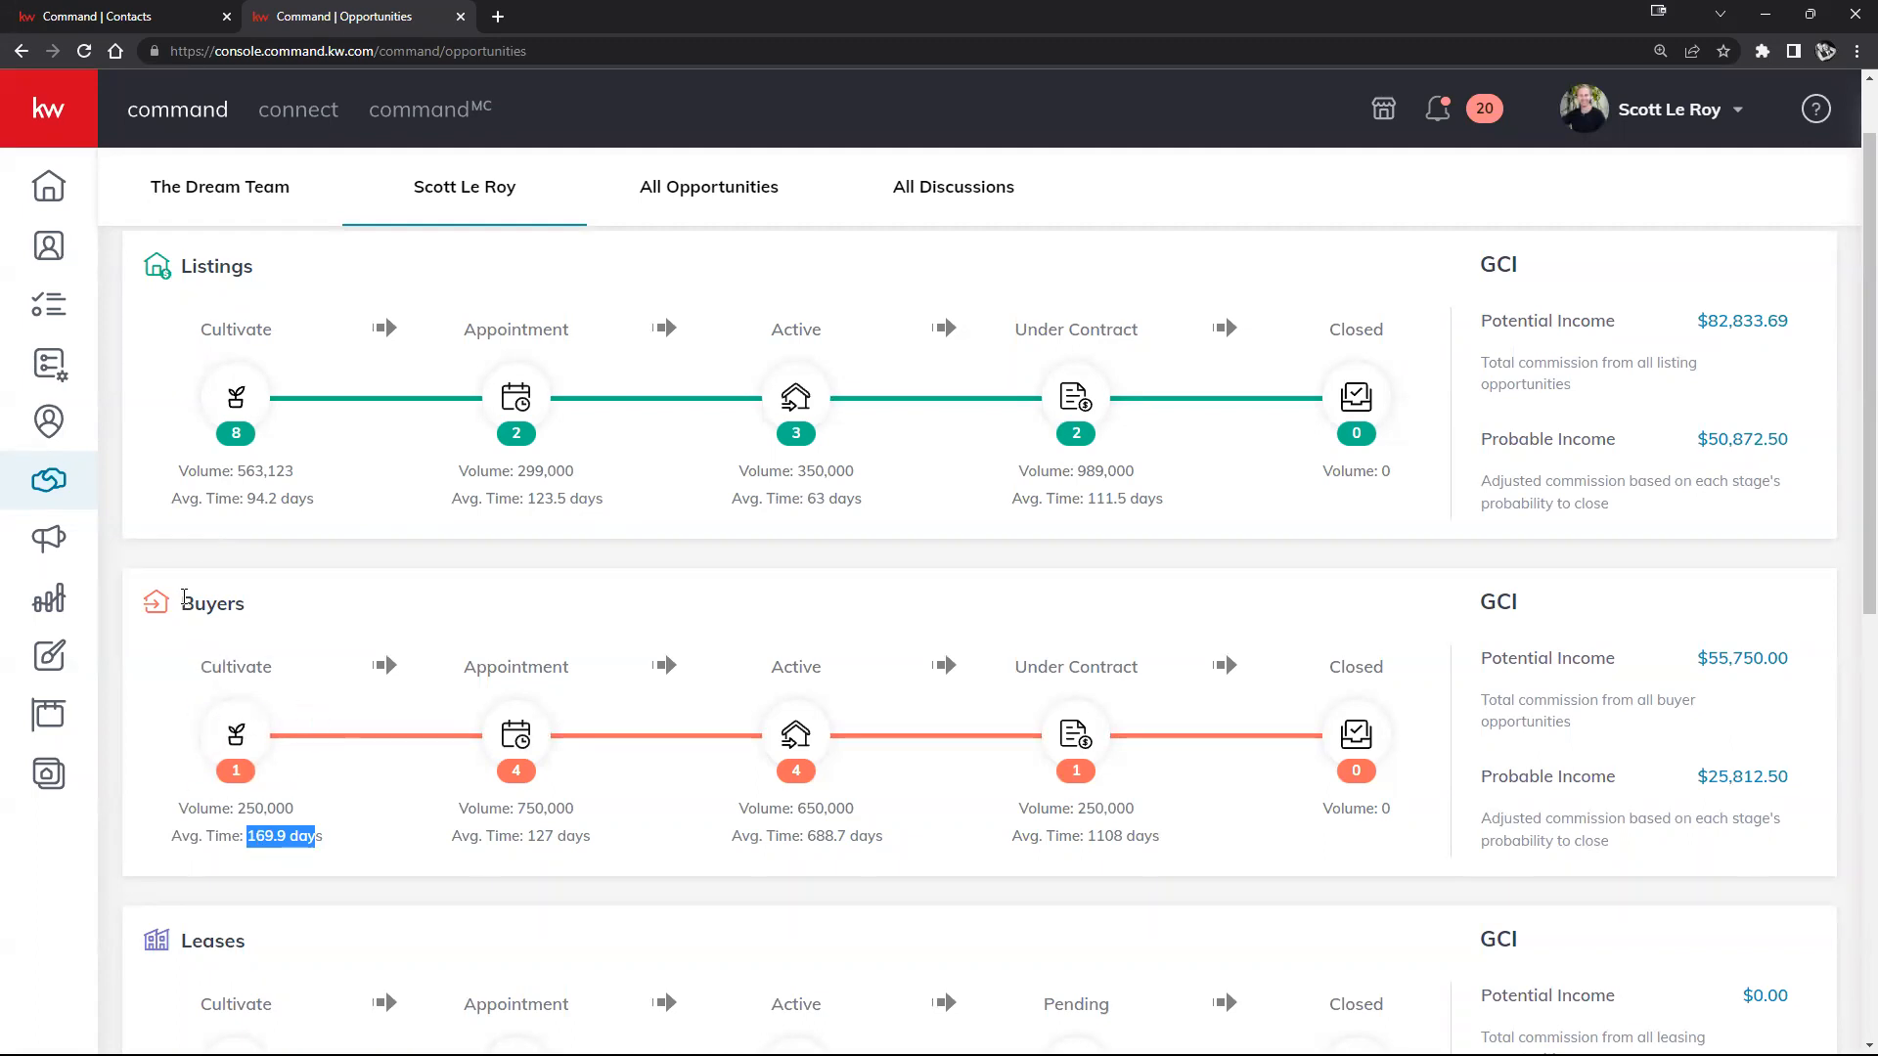
pyautogui.click(262, 499)
pyautogui.tripleClick(262, 498)
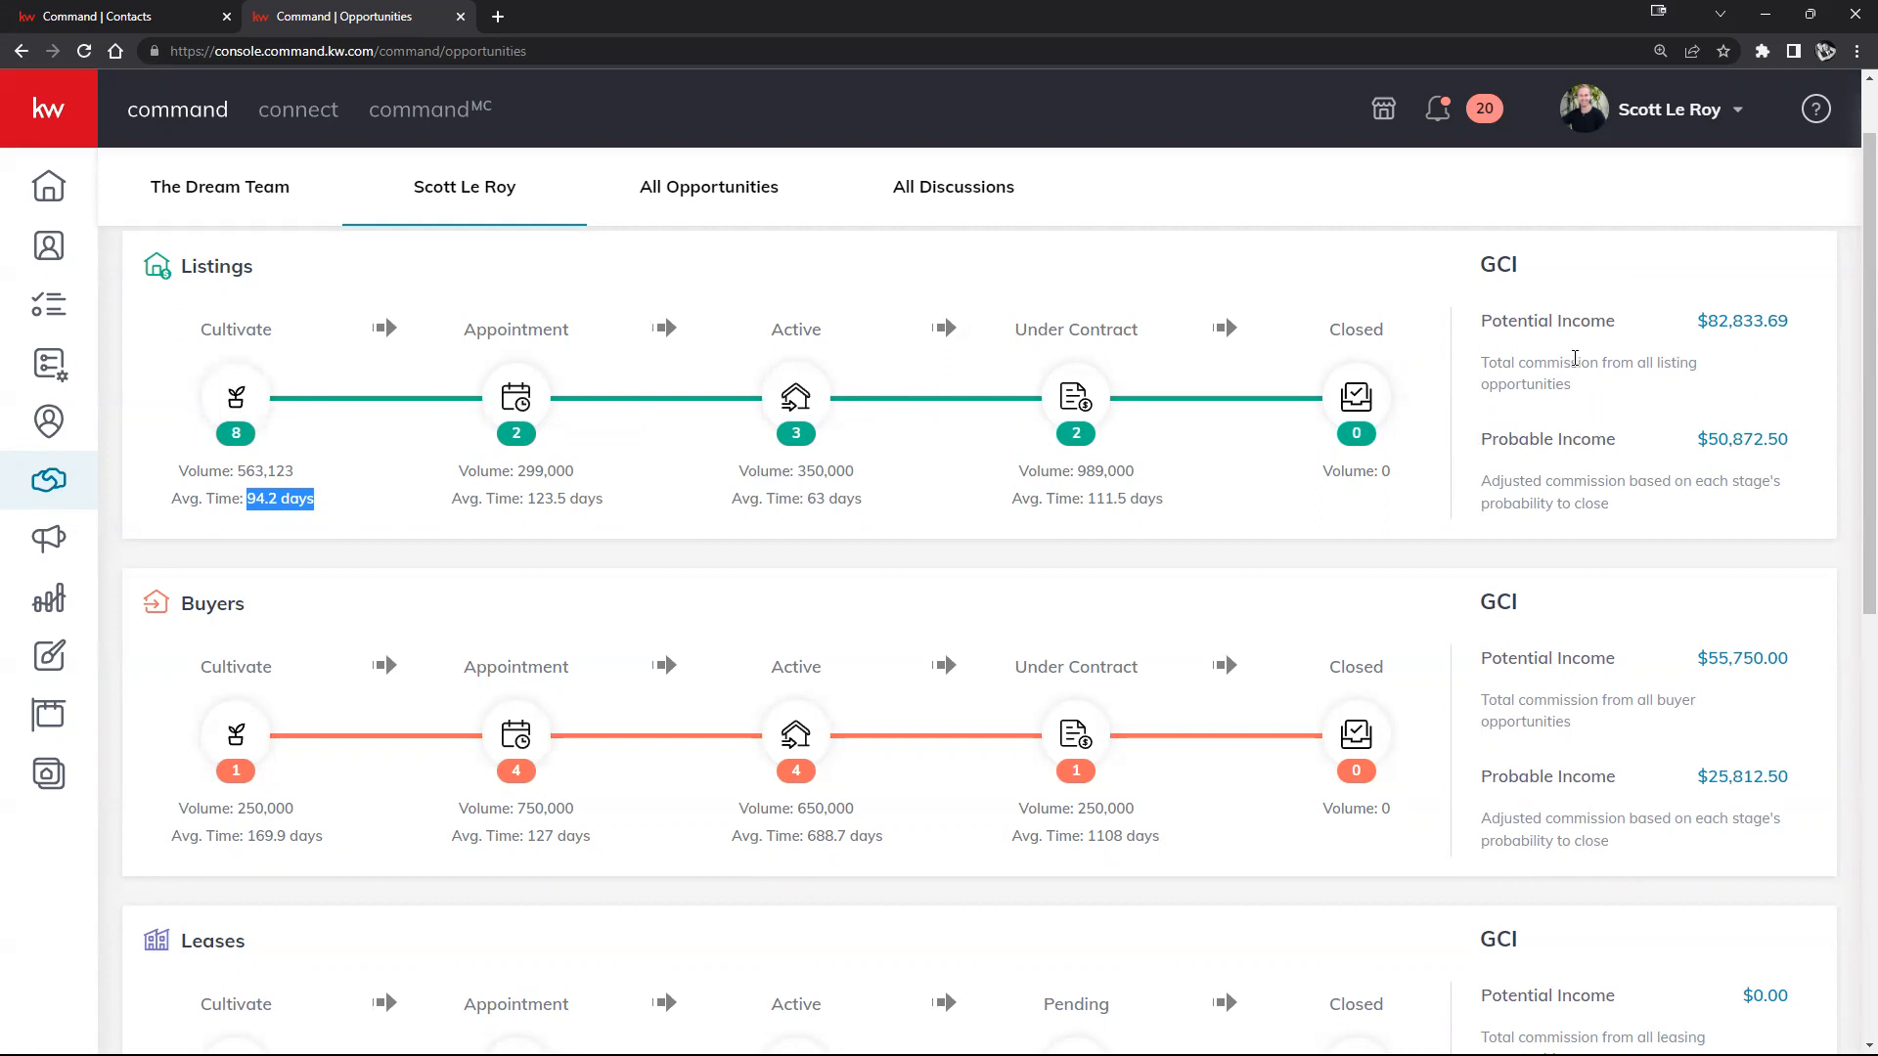
pyautogui.scroll(1, 1608, 392)
pyautogui.scroll(-1, 1628, 415)
pyautogui.moveTo(1791, 320); pyautogui.dragTo(1699, 333)
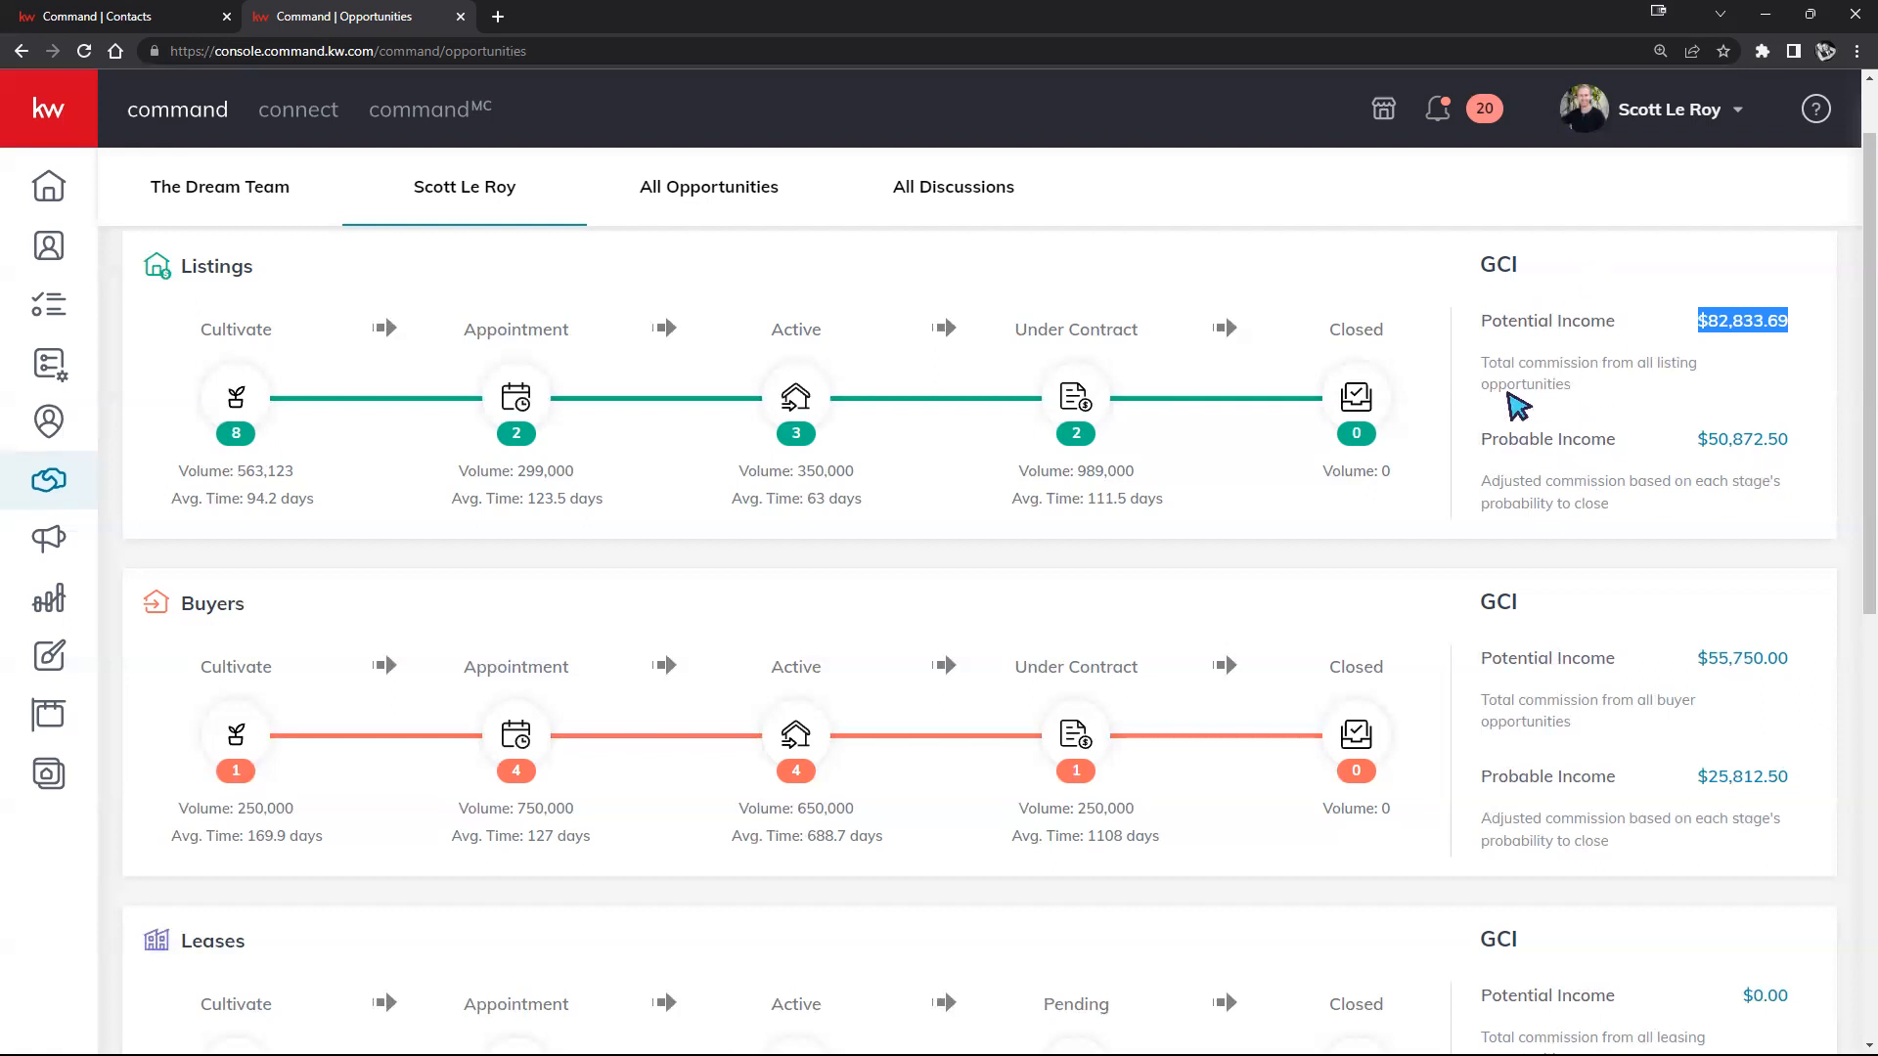
pyautogui.moveTo(1476, 363); pyautogui.dragTo(1573, 387)
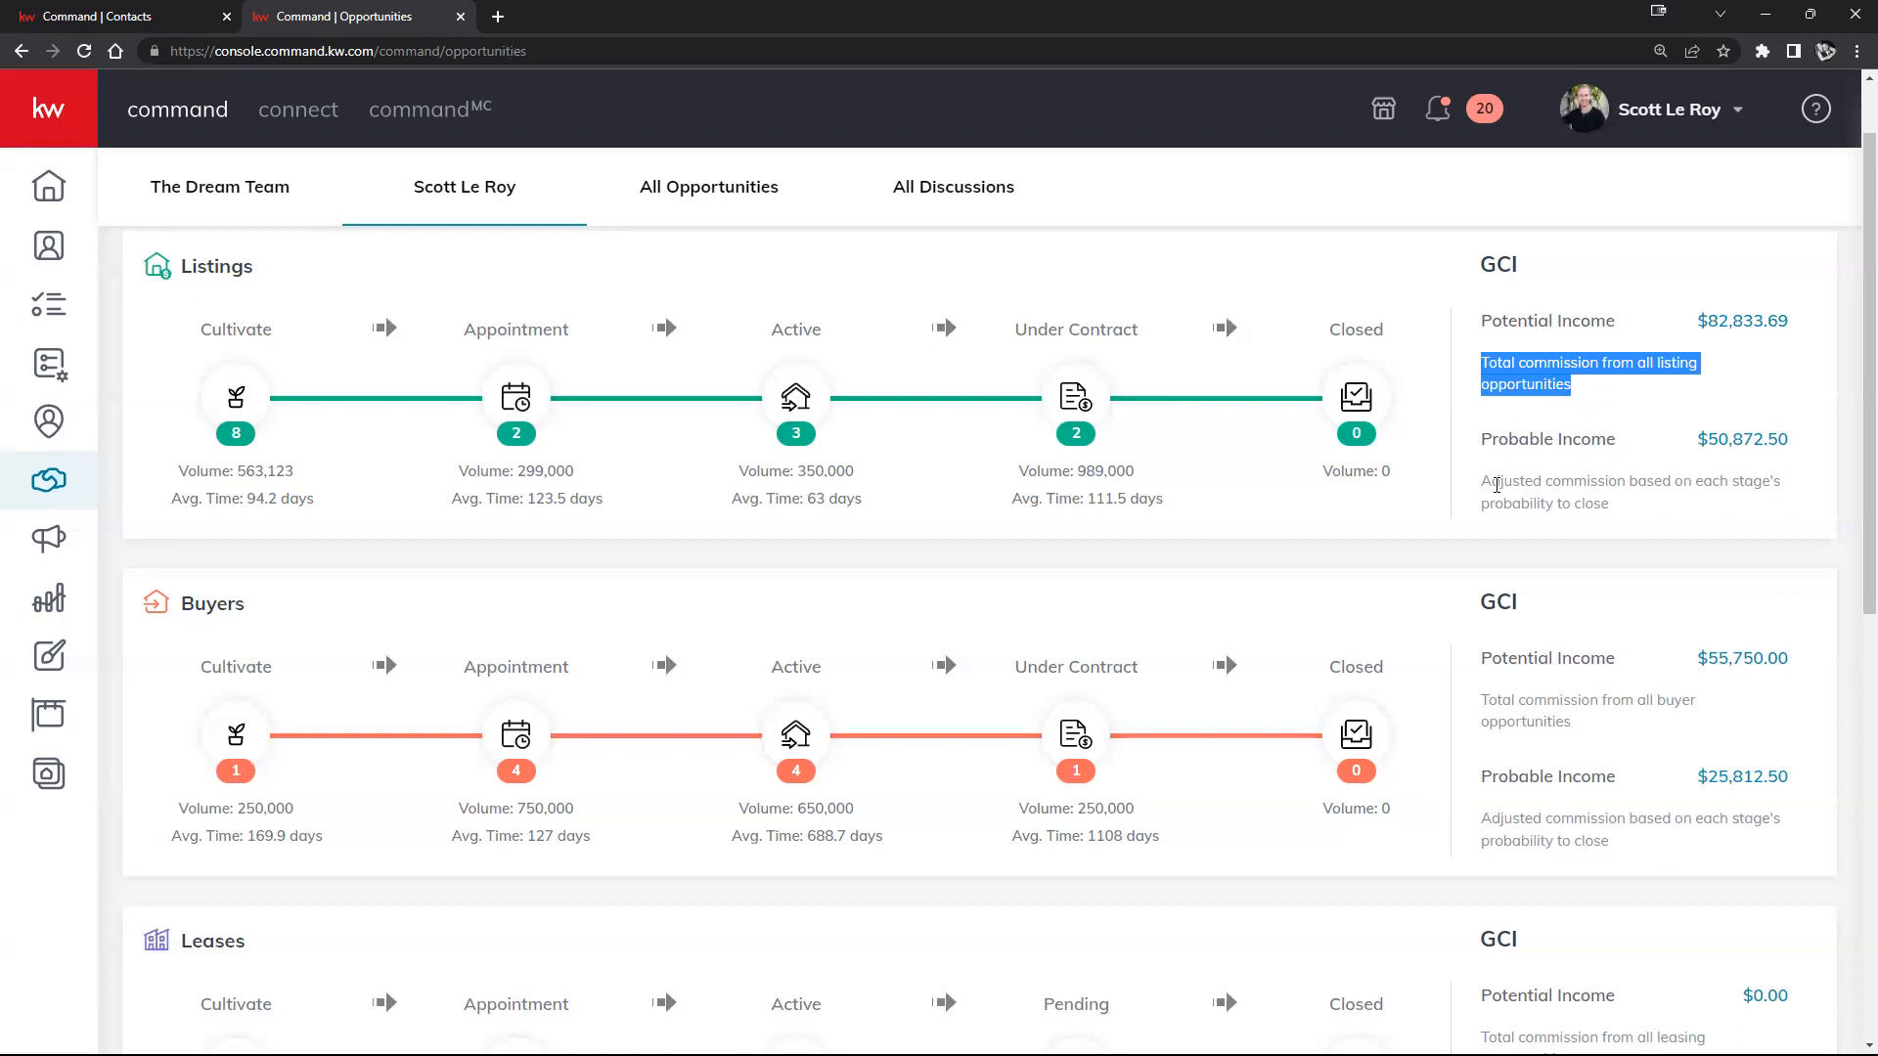
pyautogui.moveTo(1483, 482); pyautogui.dragTo(1643, 511)
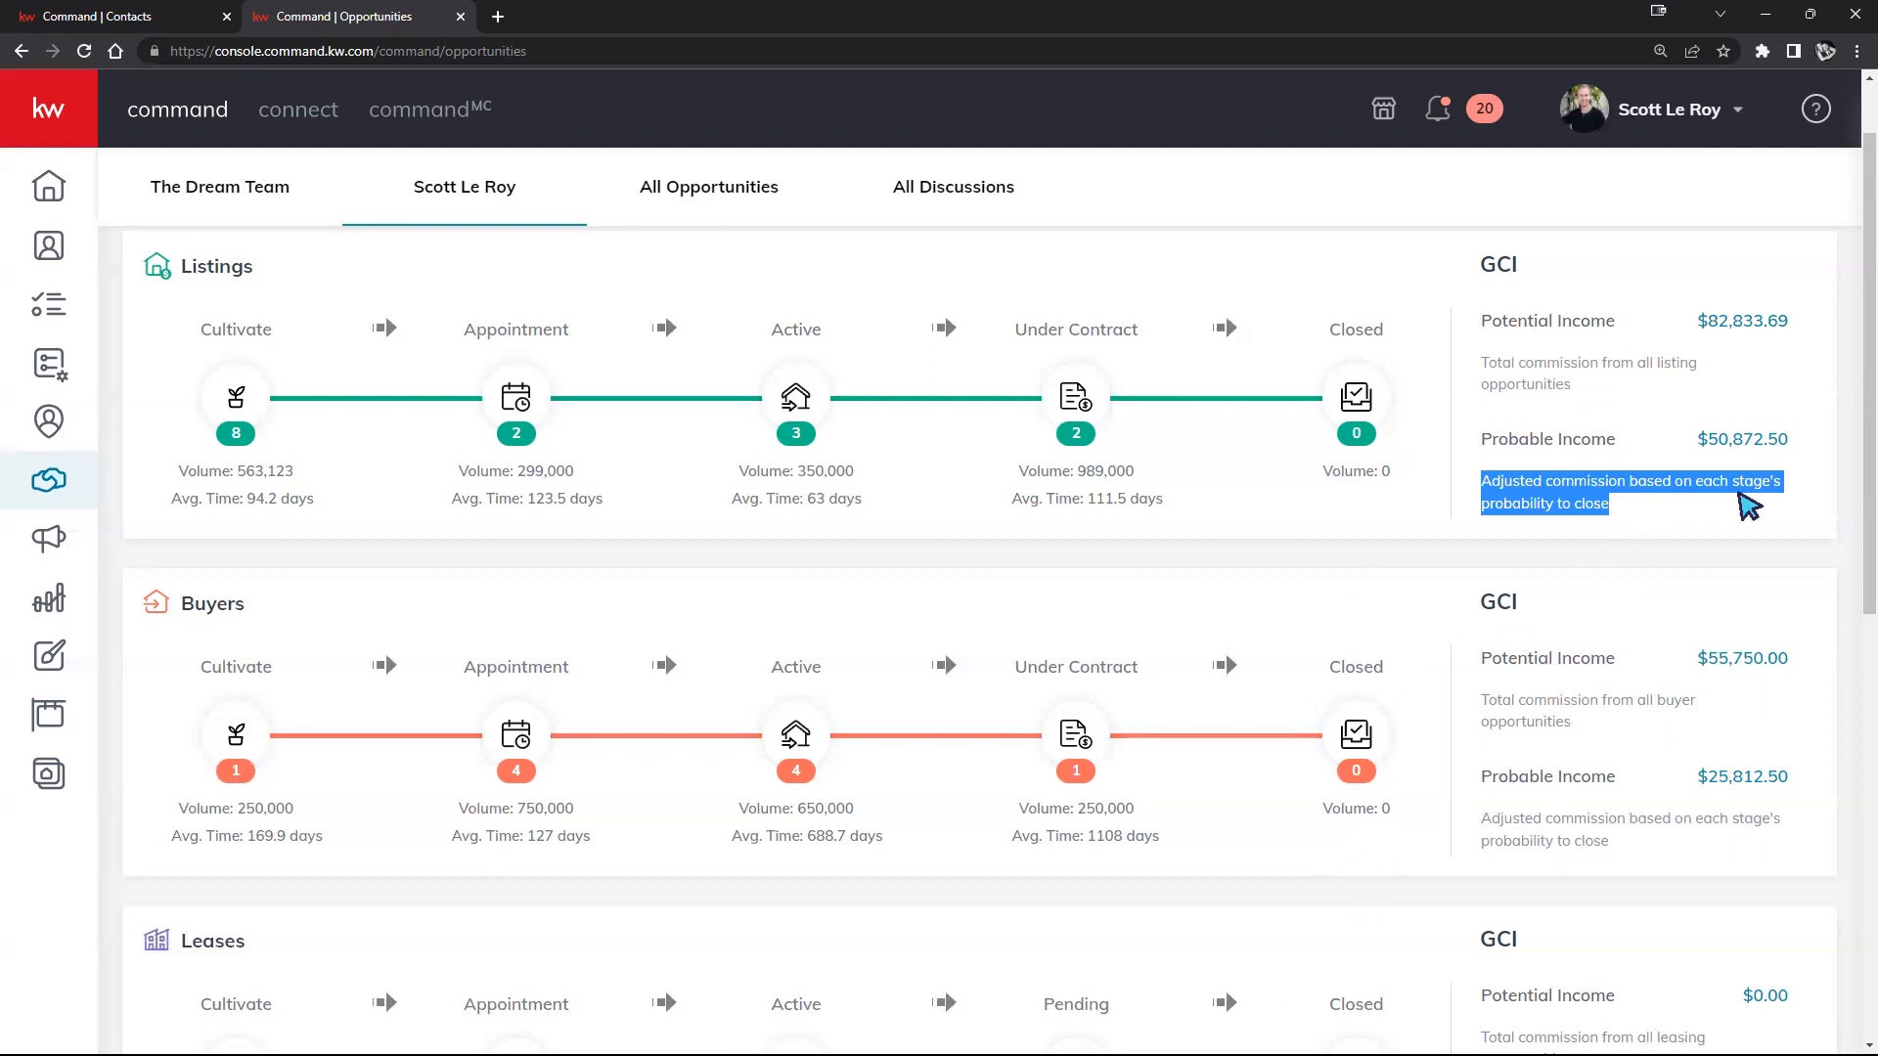
# Step: Scroll the Opportunities page down to the Ratio, Activity and Closing This Month panels
pyautogui.scroll(-7, 1362, 381)
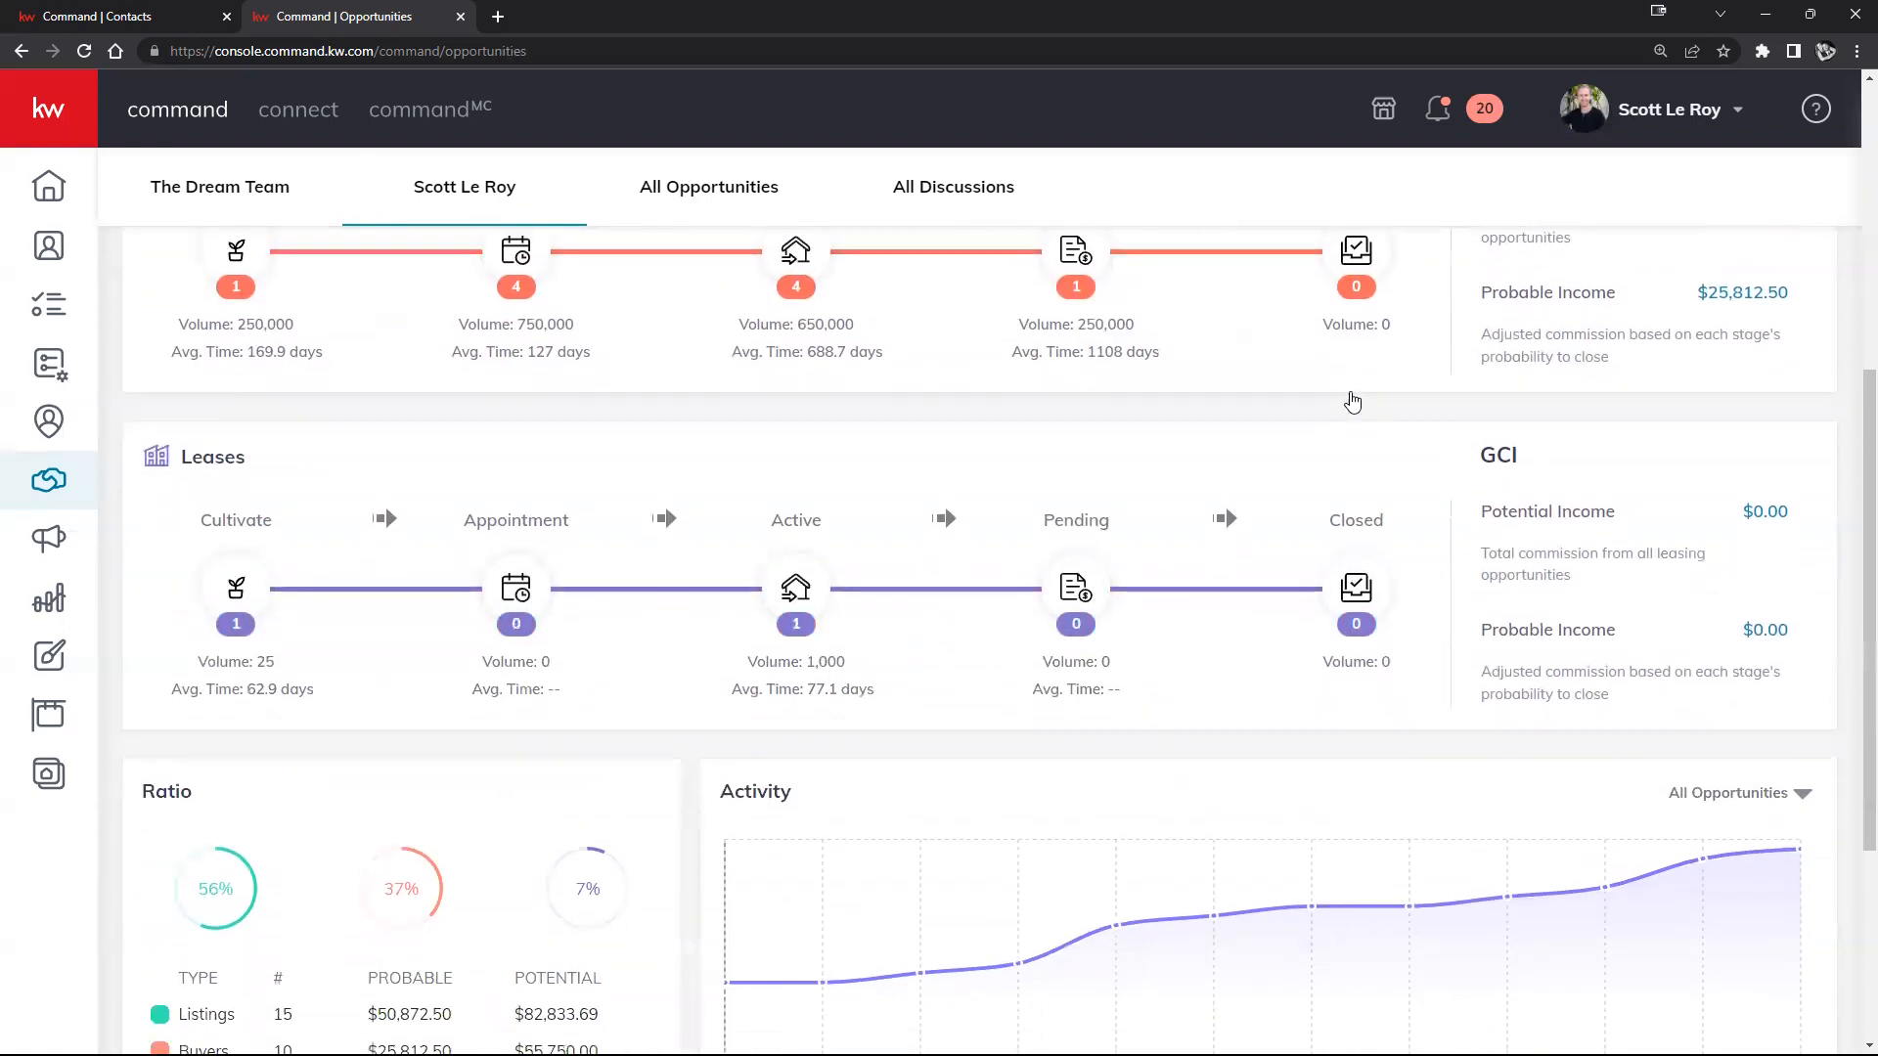
pyautogui.scroll(-2, 1352, 401)
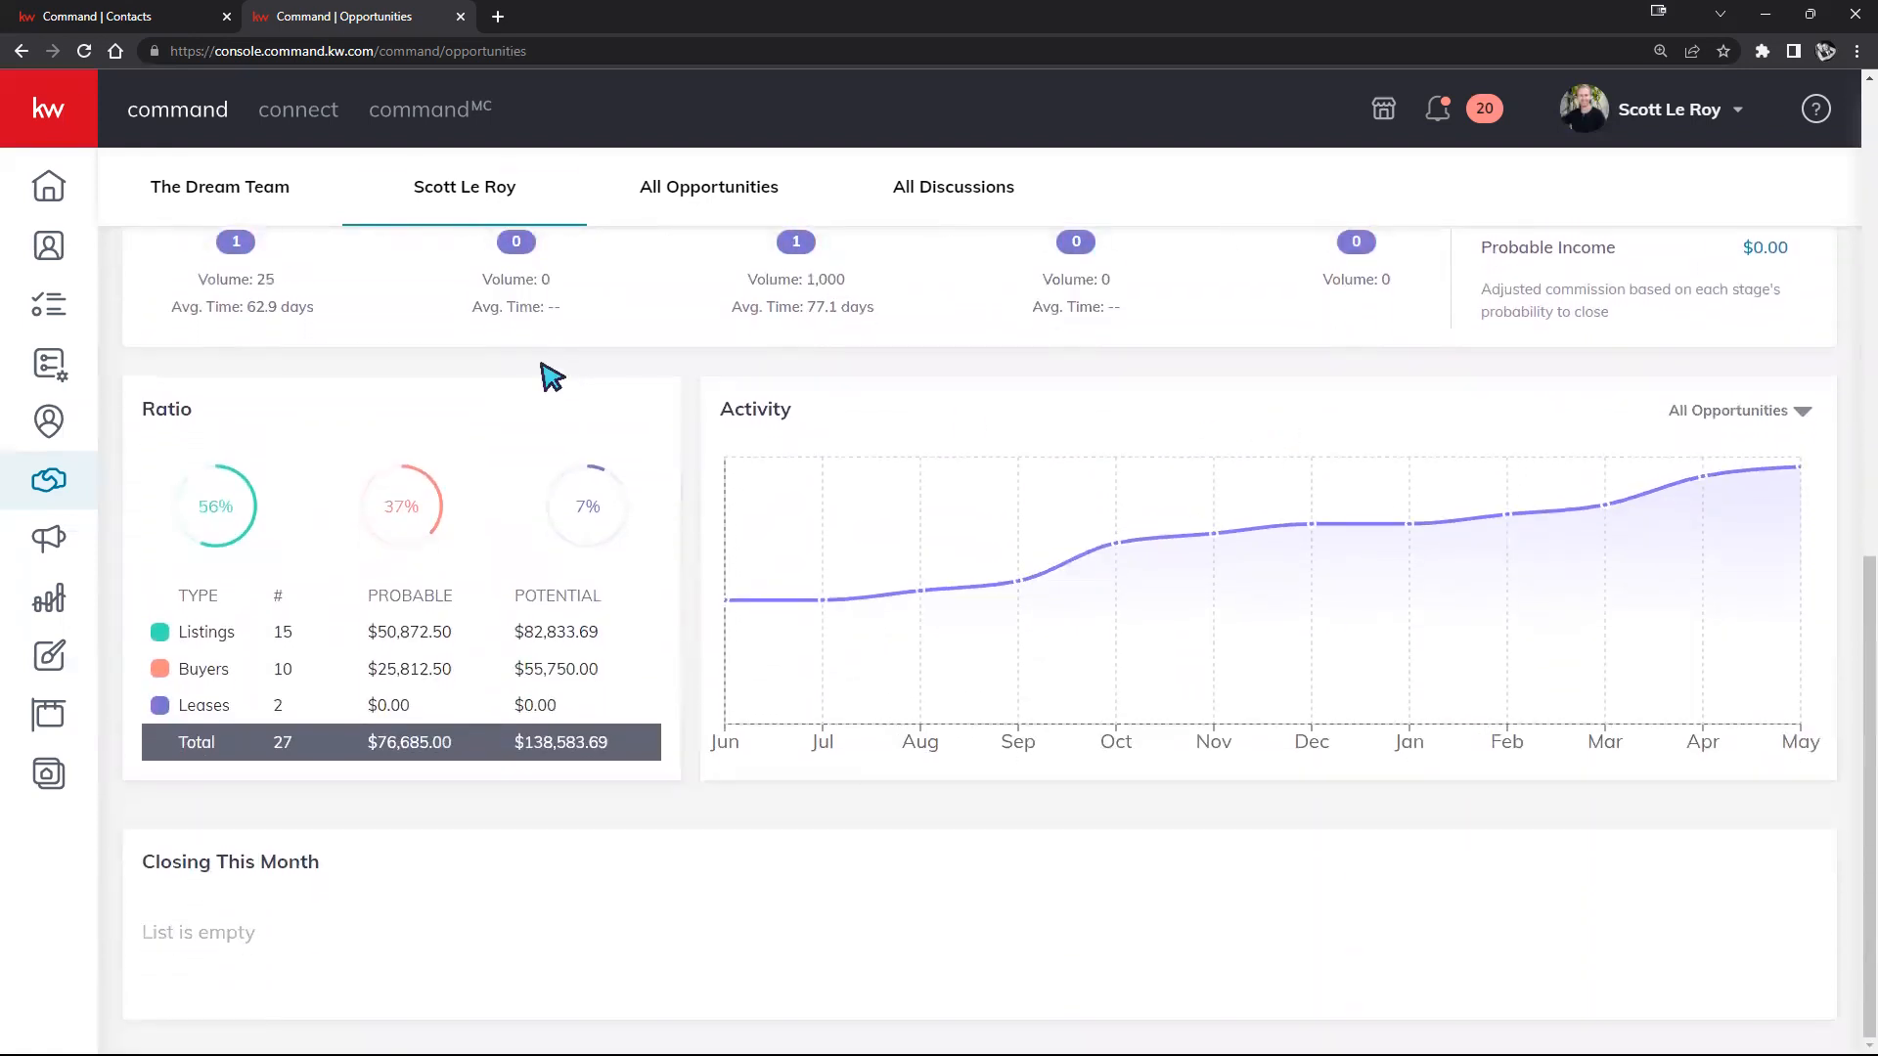
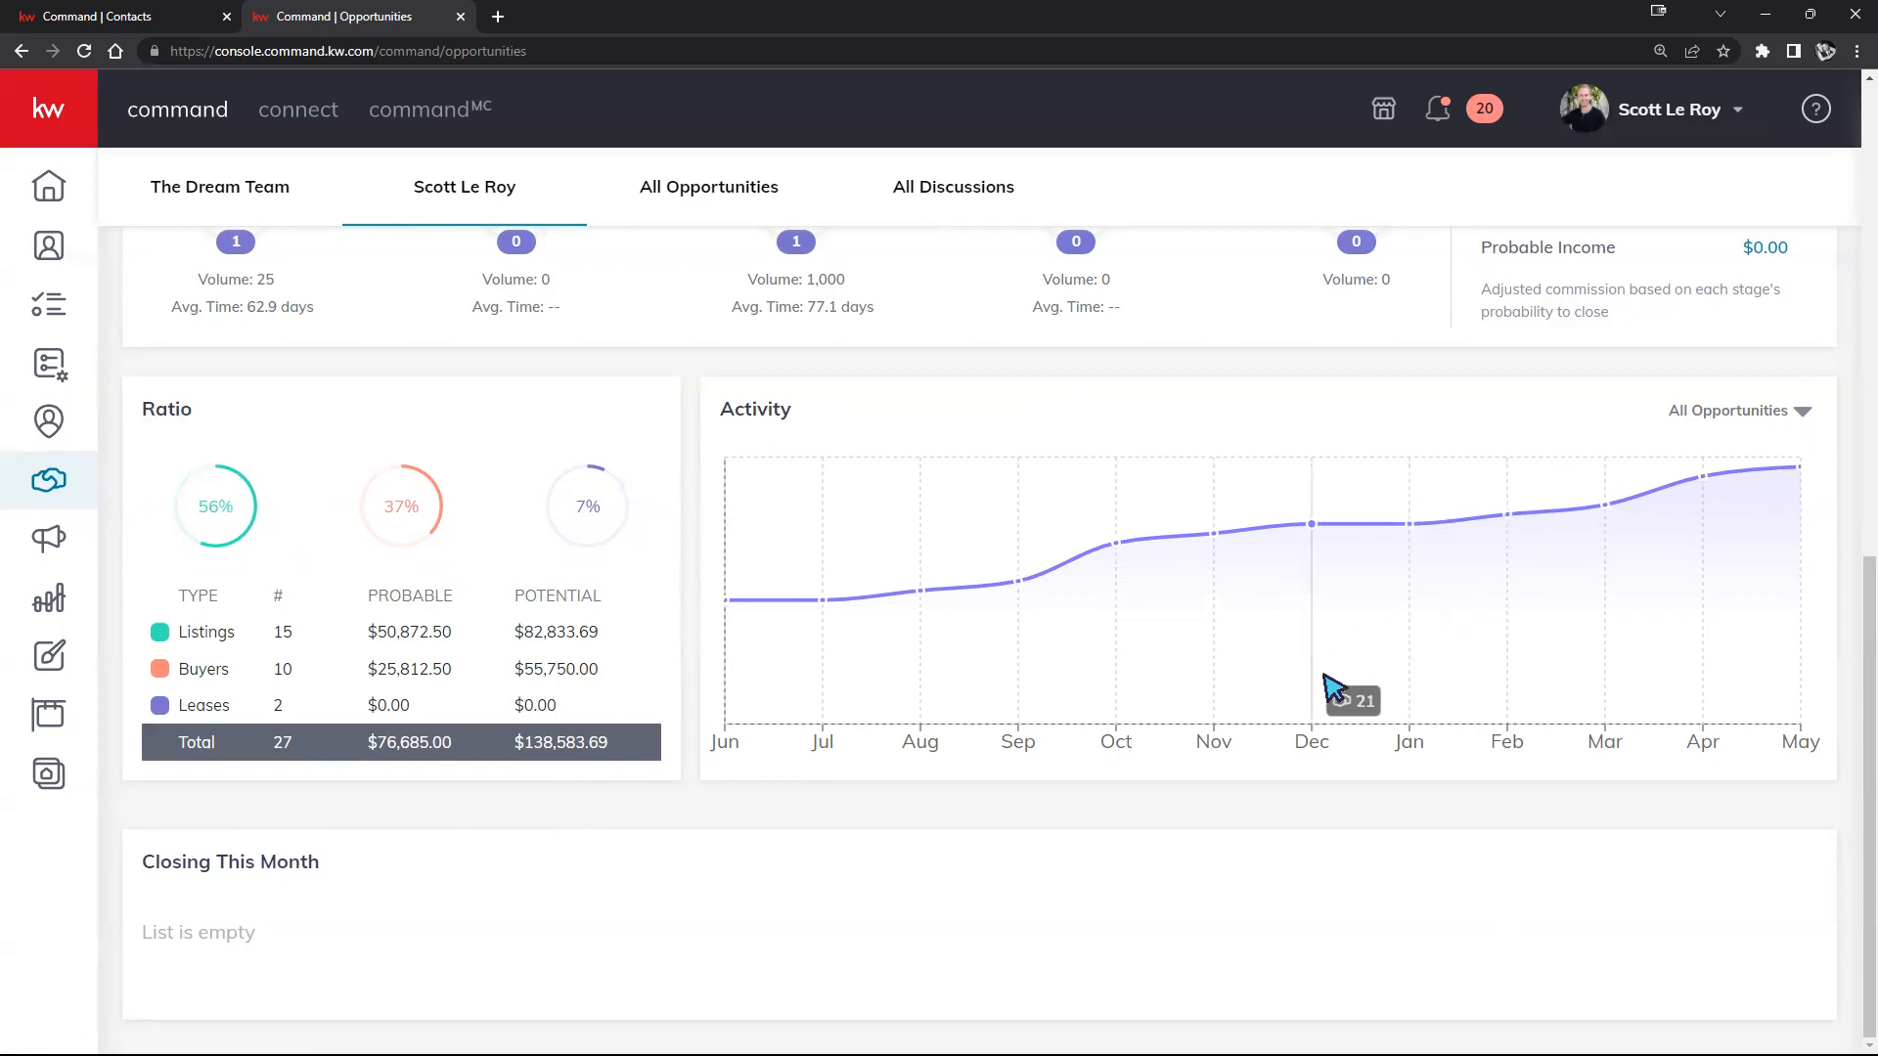
# Step: Open the Listings Cultivate board and place the ABC Test Contact listing card in New Seller Lead
pyautogui.scroll(10, 1353, 700)
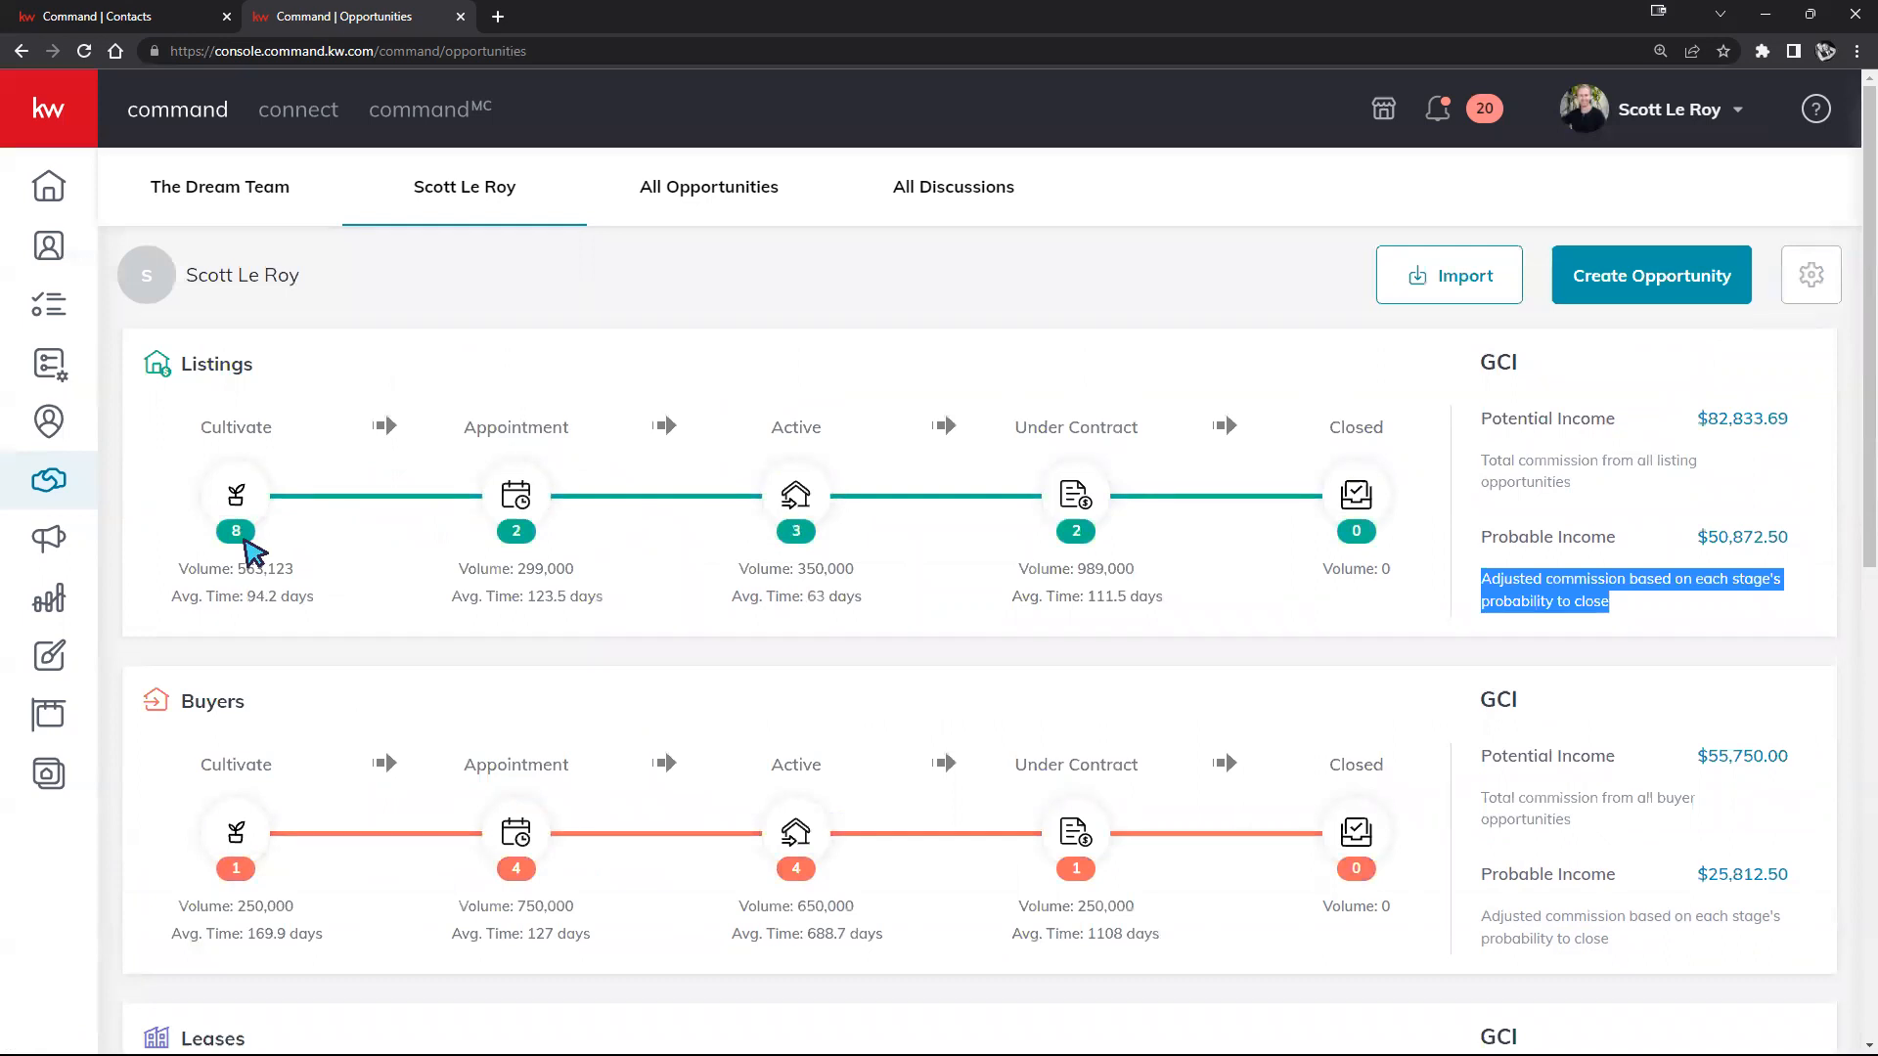
pyautogui.click(236, 496)
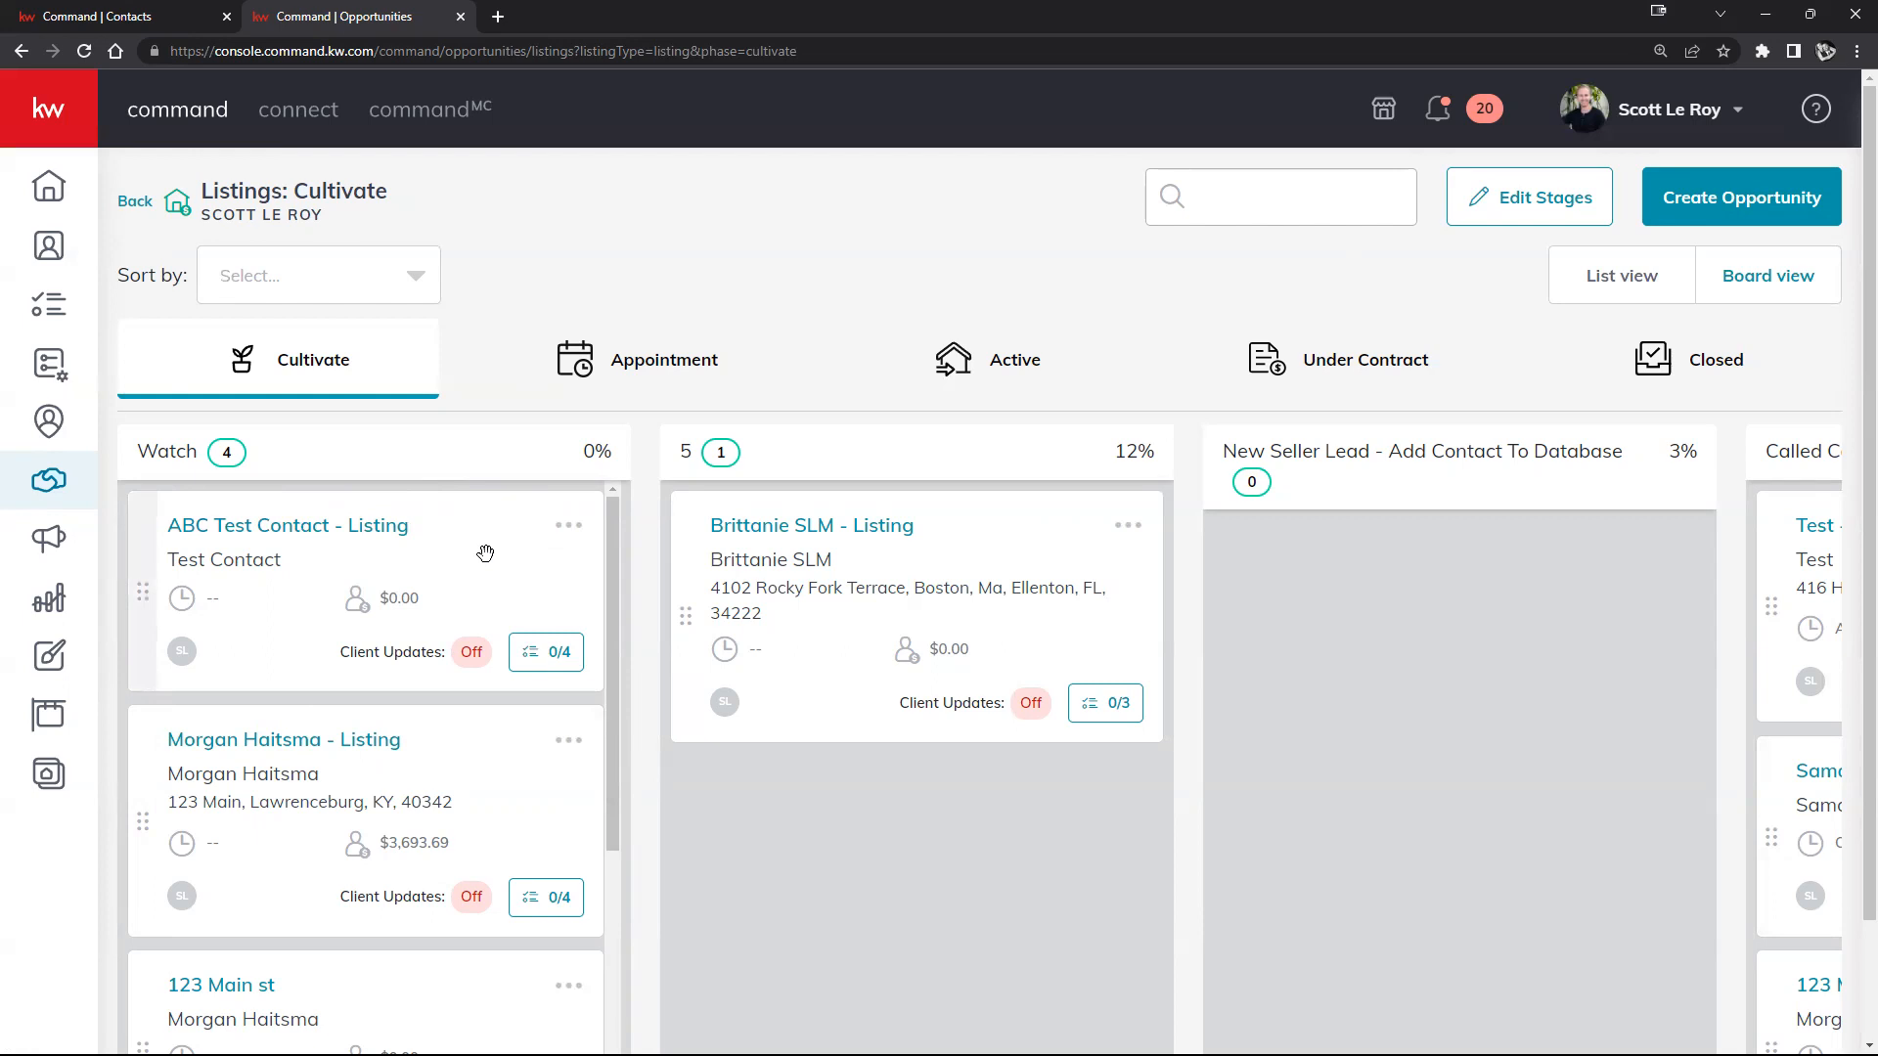
pyautogui.moveTo(485, 593); pyautogui.dragTo(905, 559)
pyautogui.moveTo(1040, 551); pyautogui.dragTo(1580, 586)
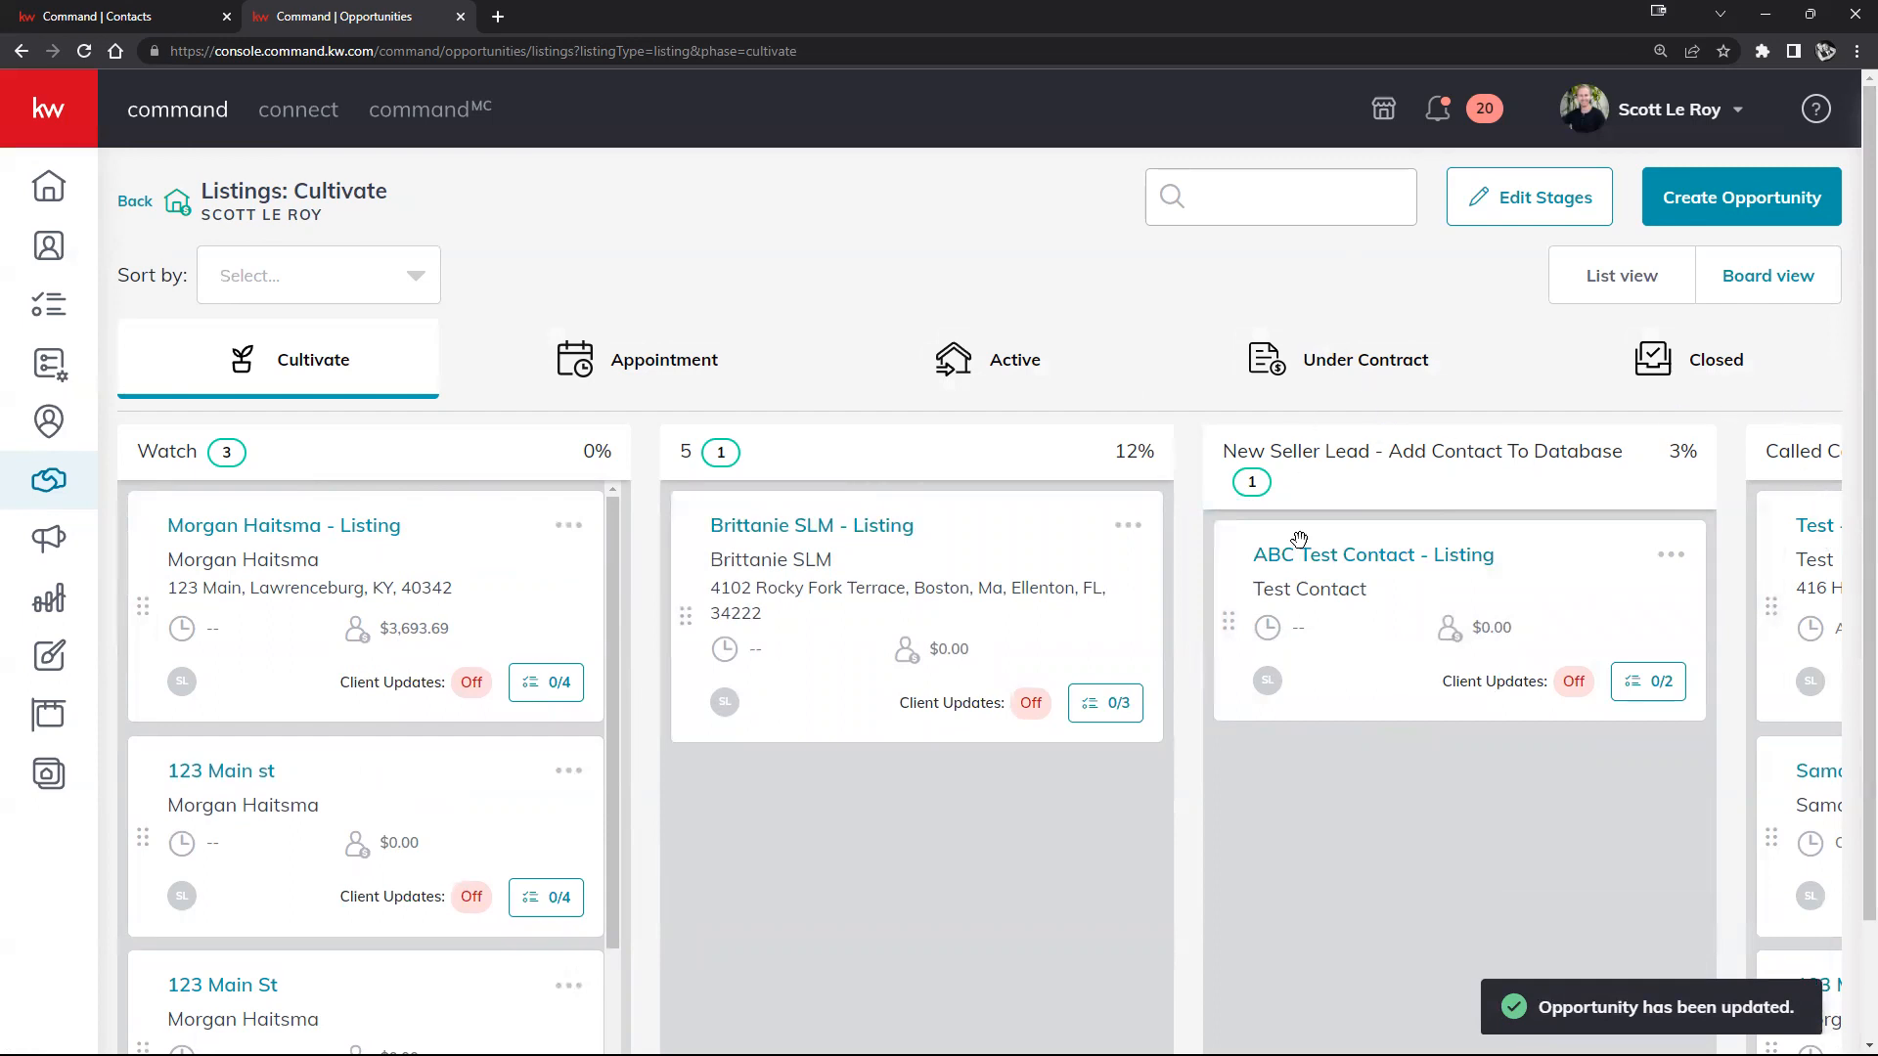
# Step: Move the ABC Test Contact listing card into the Appointment stage, leaving New Seller Lead empty
pyautogui.moveTo(1563, 586); pyautogui.dragTo(652, 394)
pyautogui.rightClick(652, 394)
pyautogui.click(1377, 916)
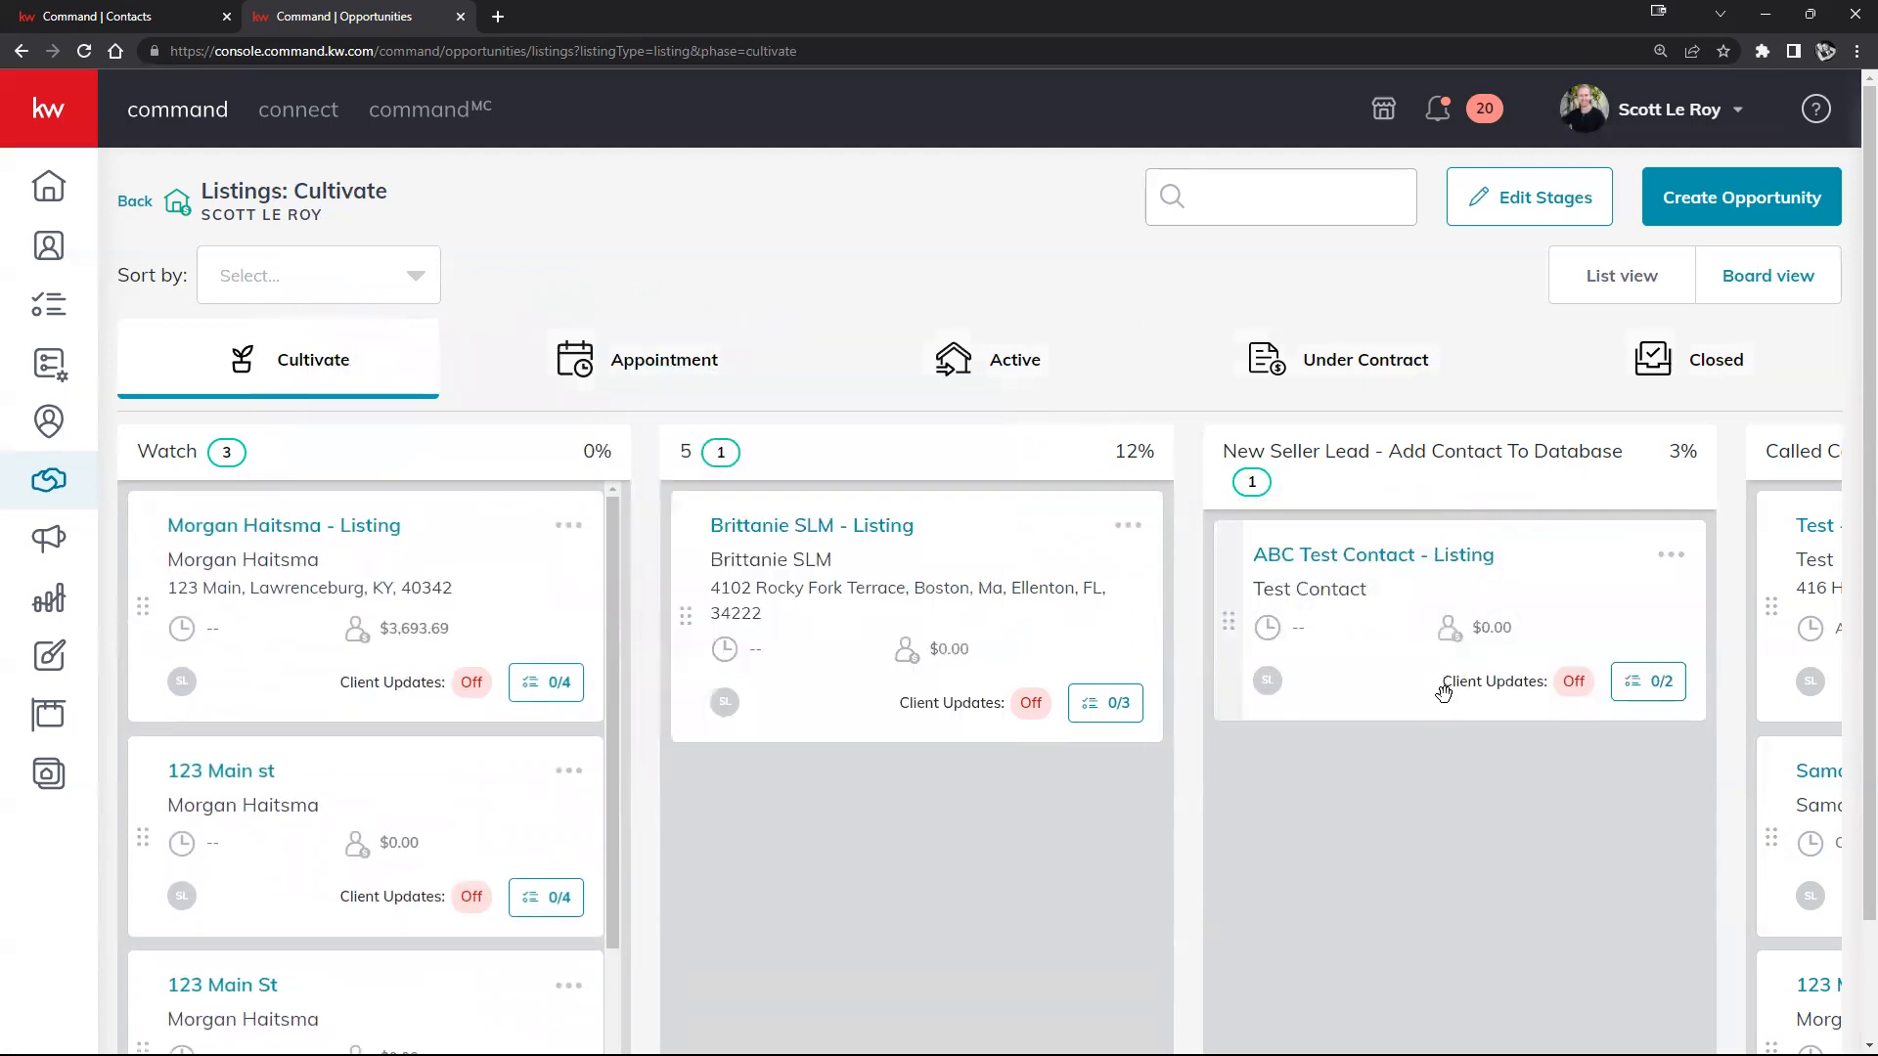
pyautogui.moveTo(1588, 612); pyautogui.dragTo(680, 409)
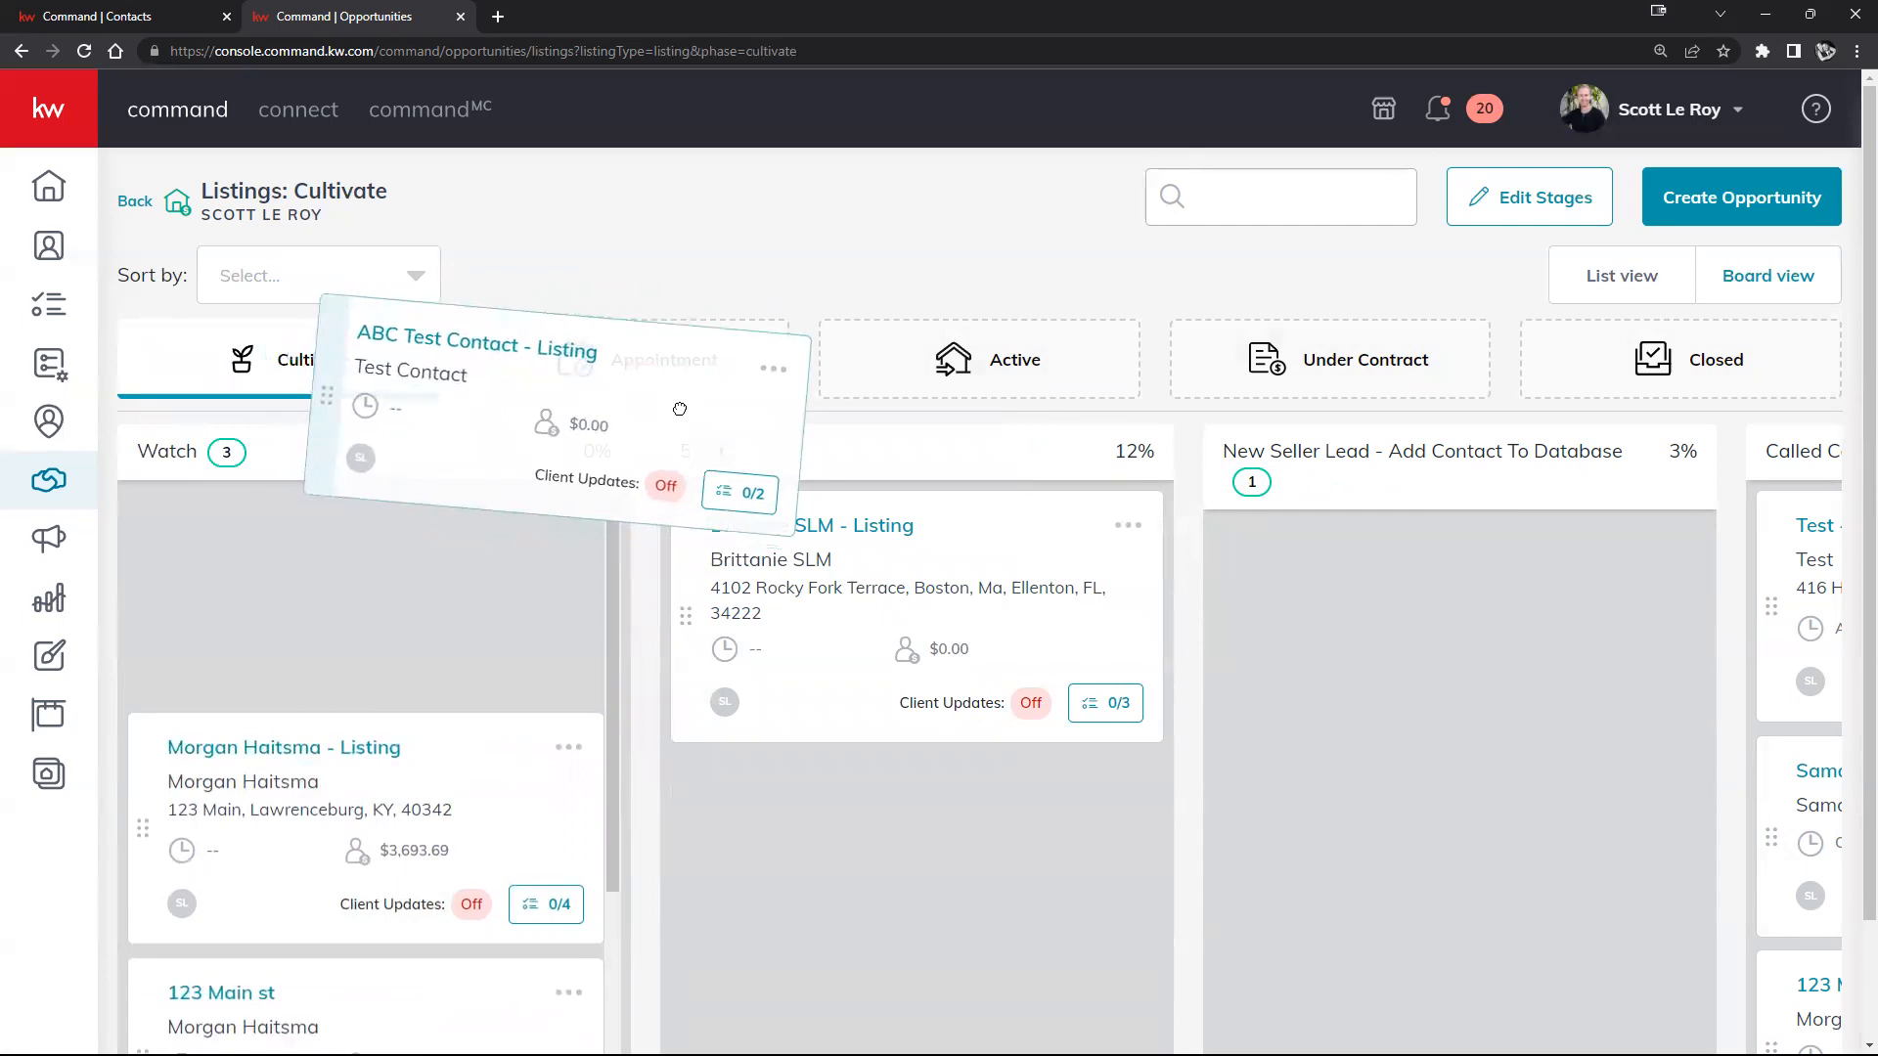
pyautogui.moveTo(680, 409); pyautogui.dragTo(794, 487)
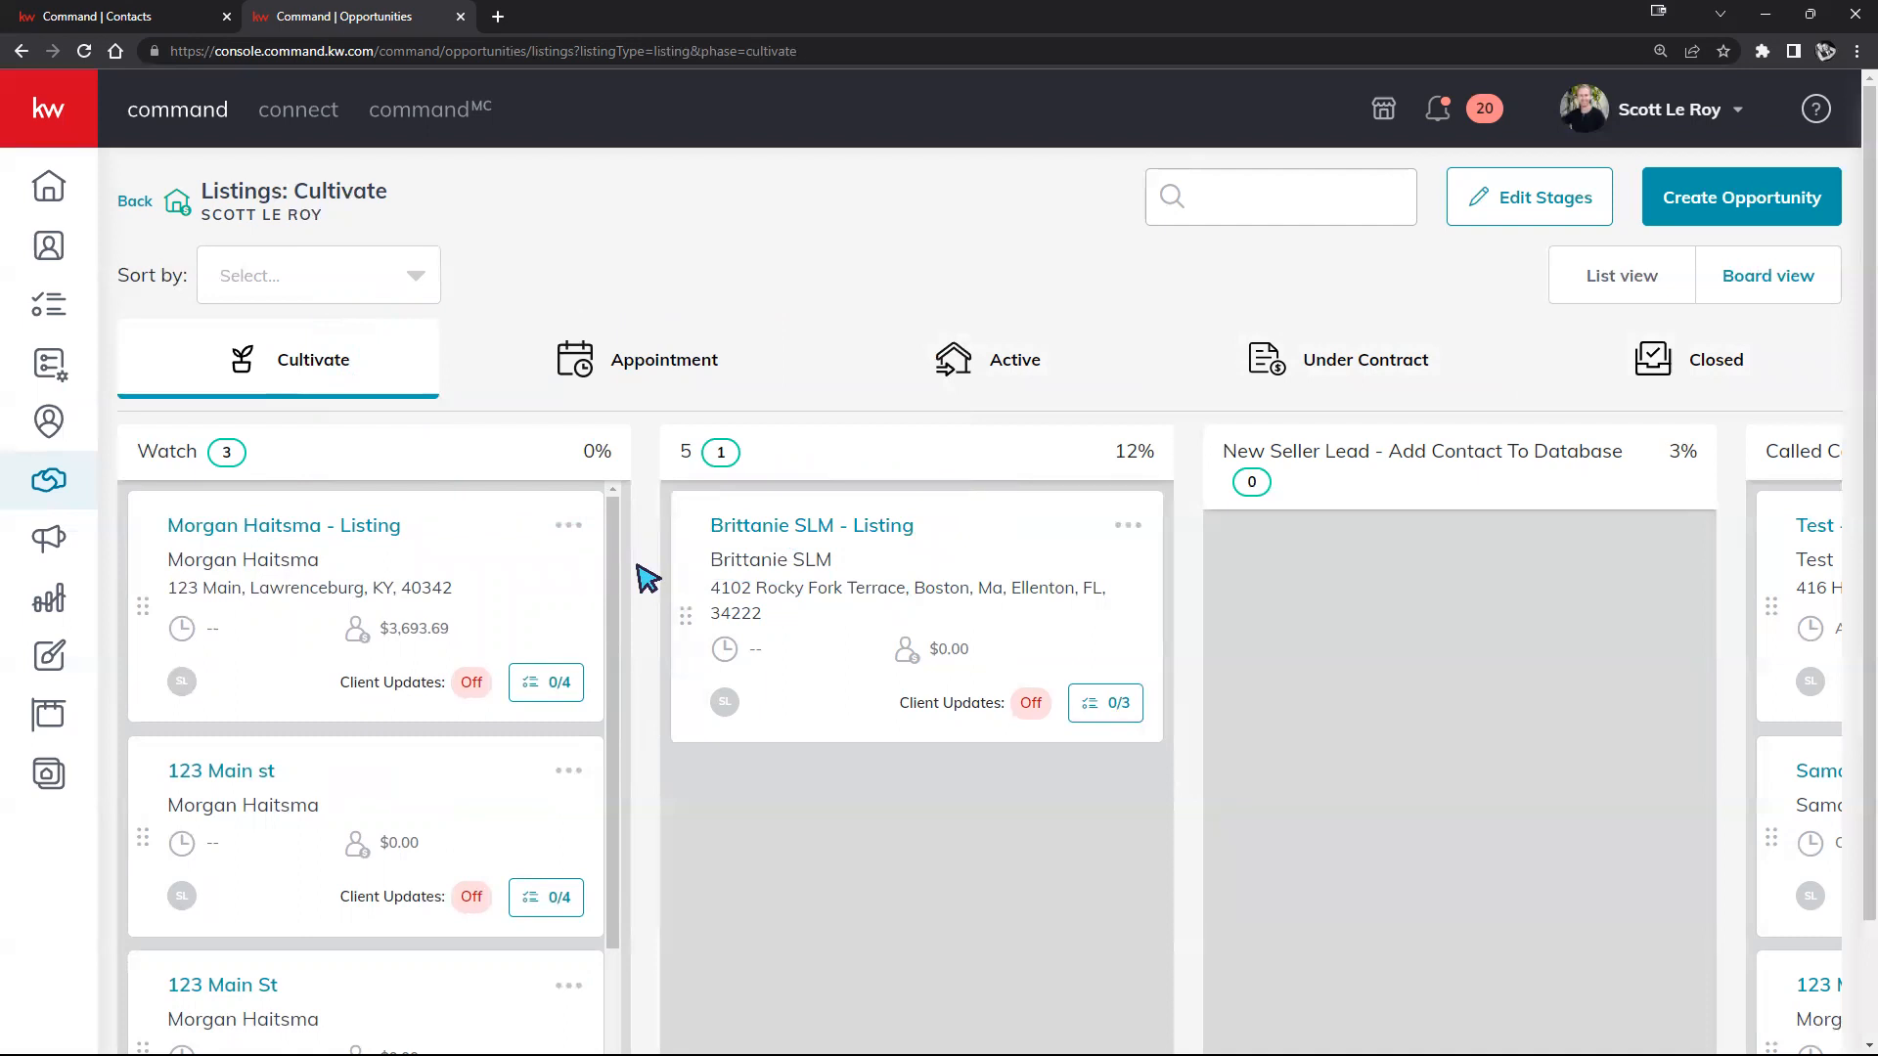
pyautogui.scroll(-3, 385, 607)
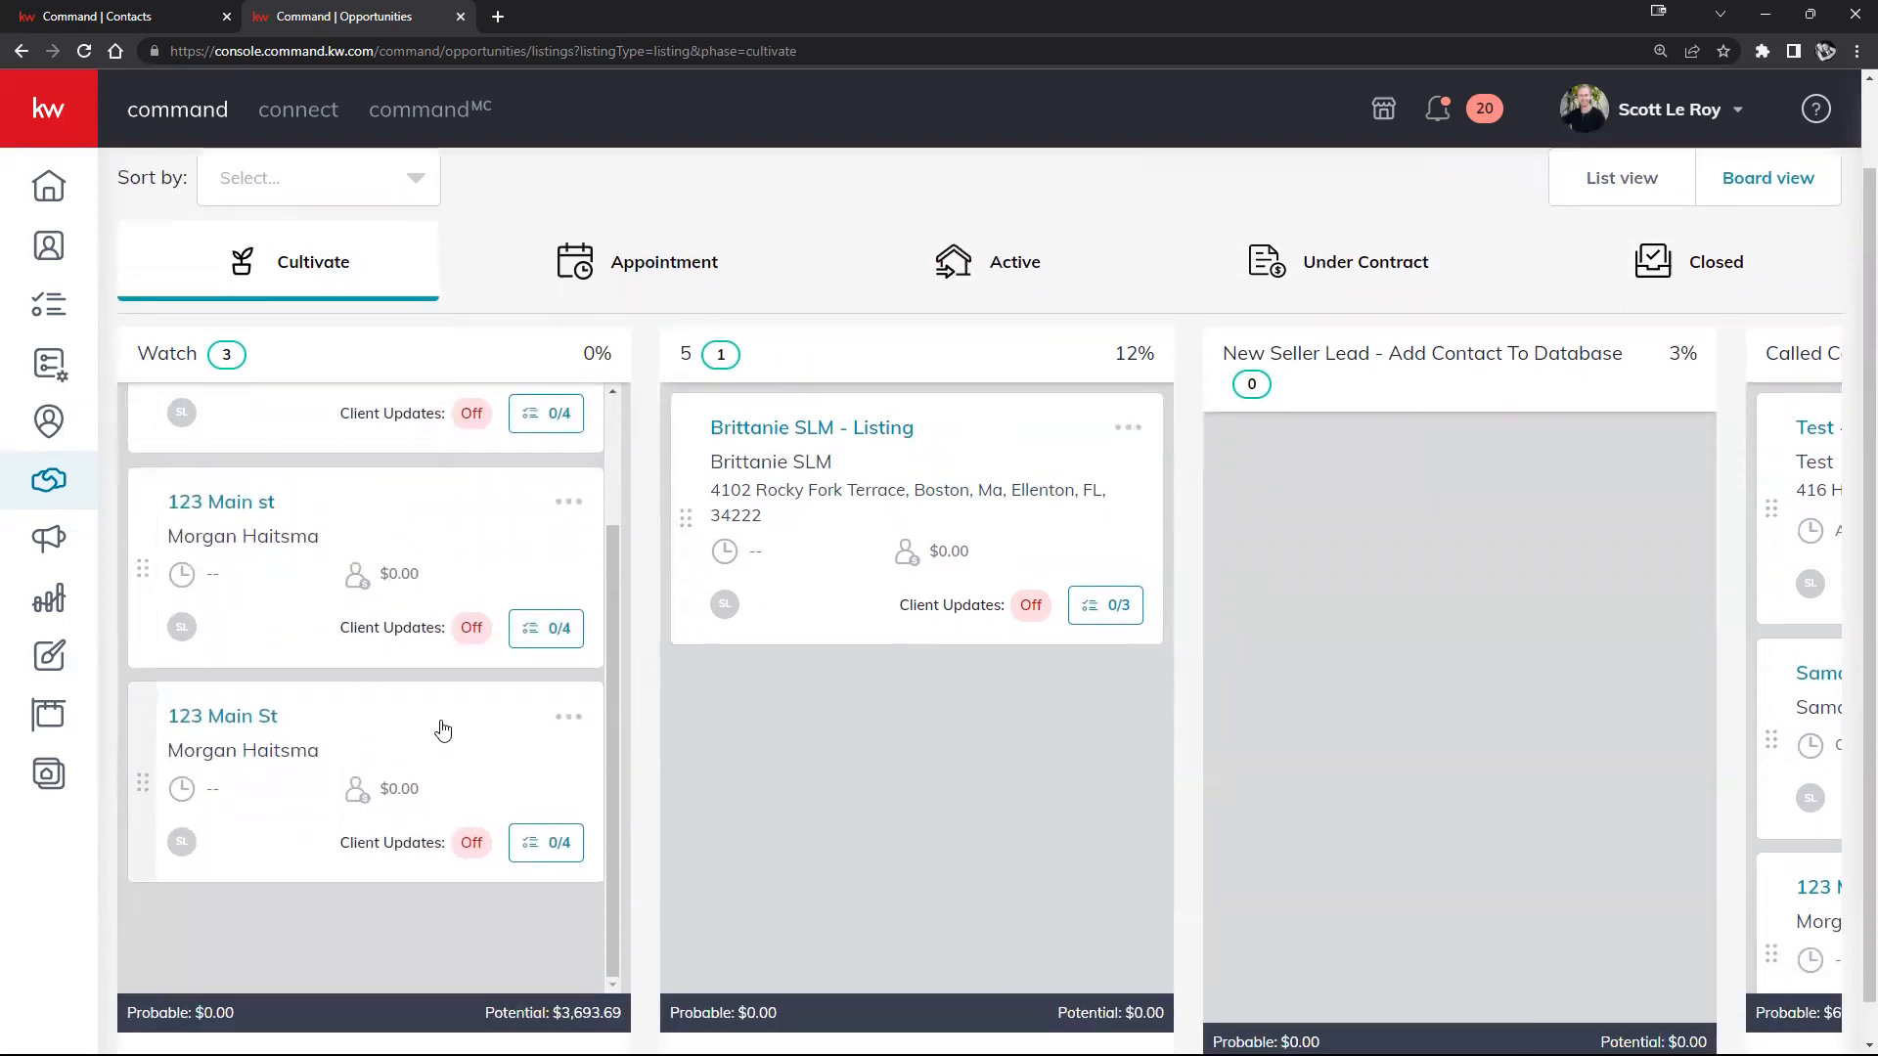
pyautogui.scroll(1, 440, 729)
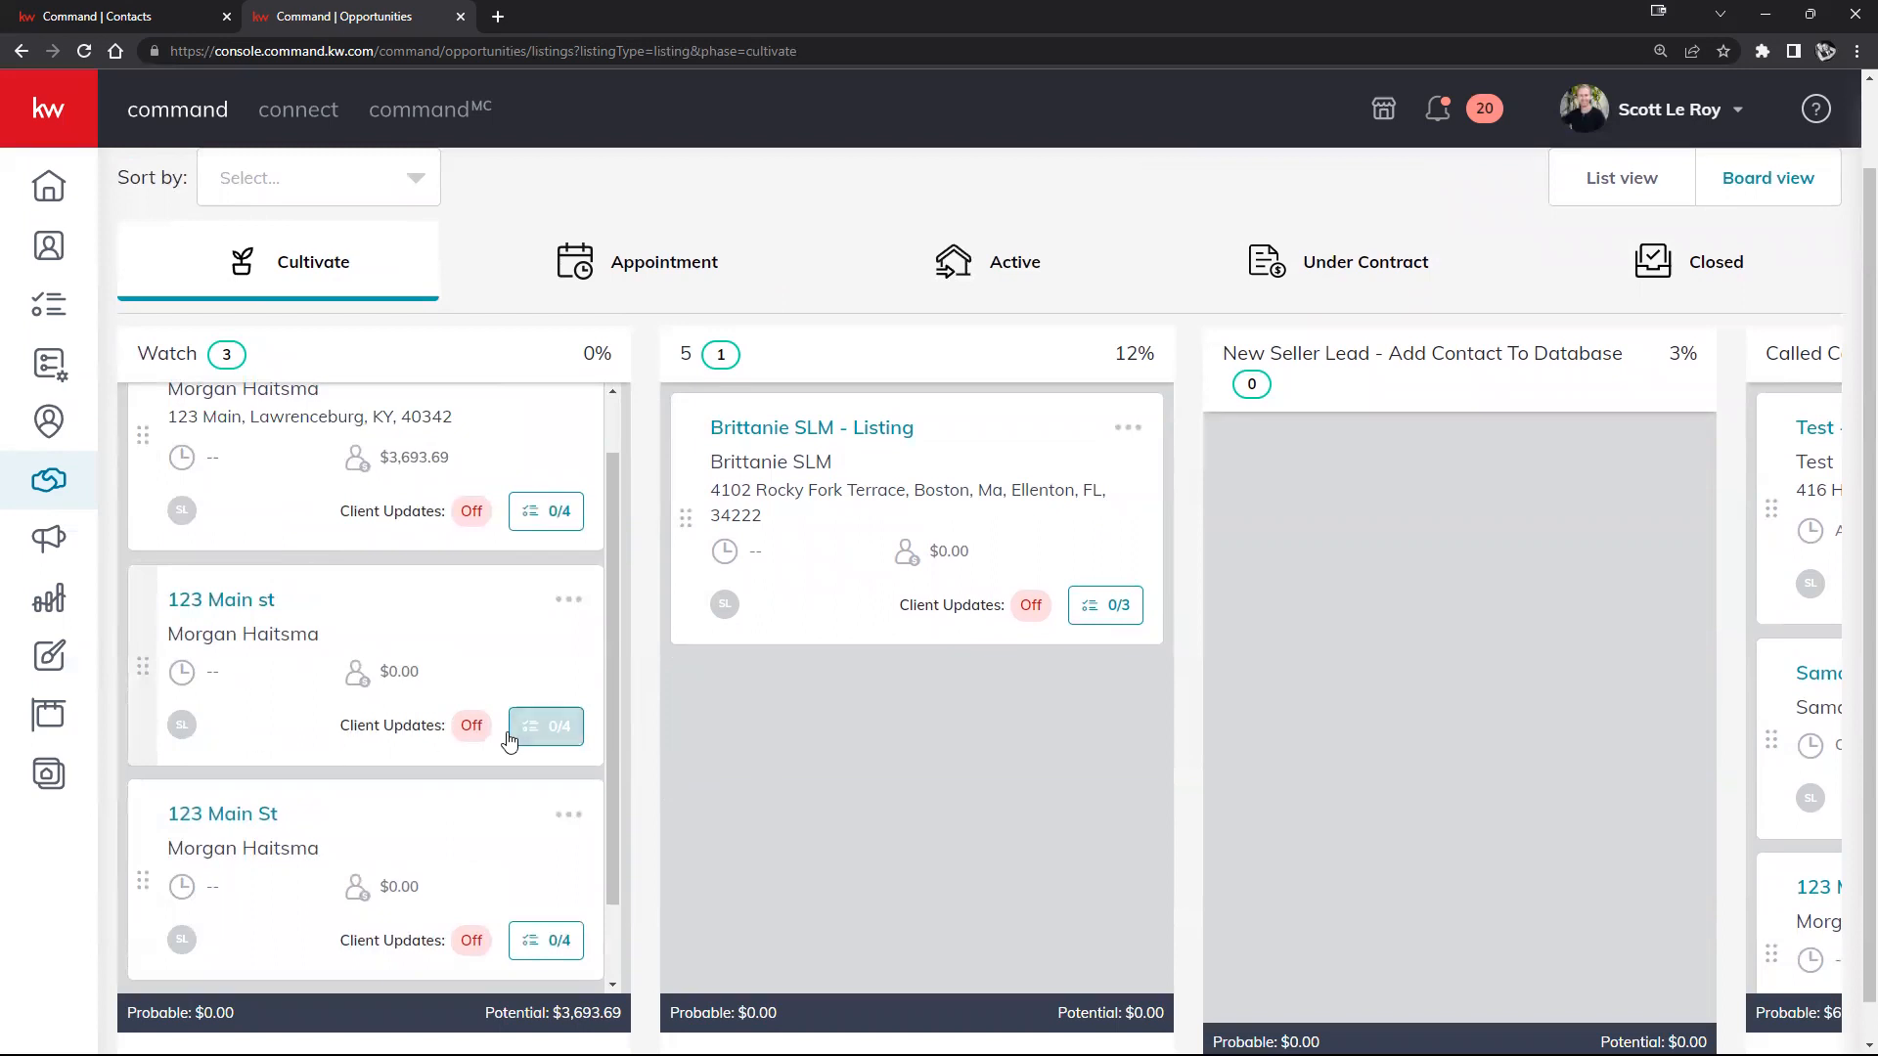
# Step: Archive the 123 Main st opportunity from its card menu, leaving two cards in Watch
pyautogui.click(568, 603)
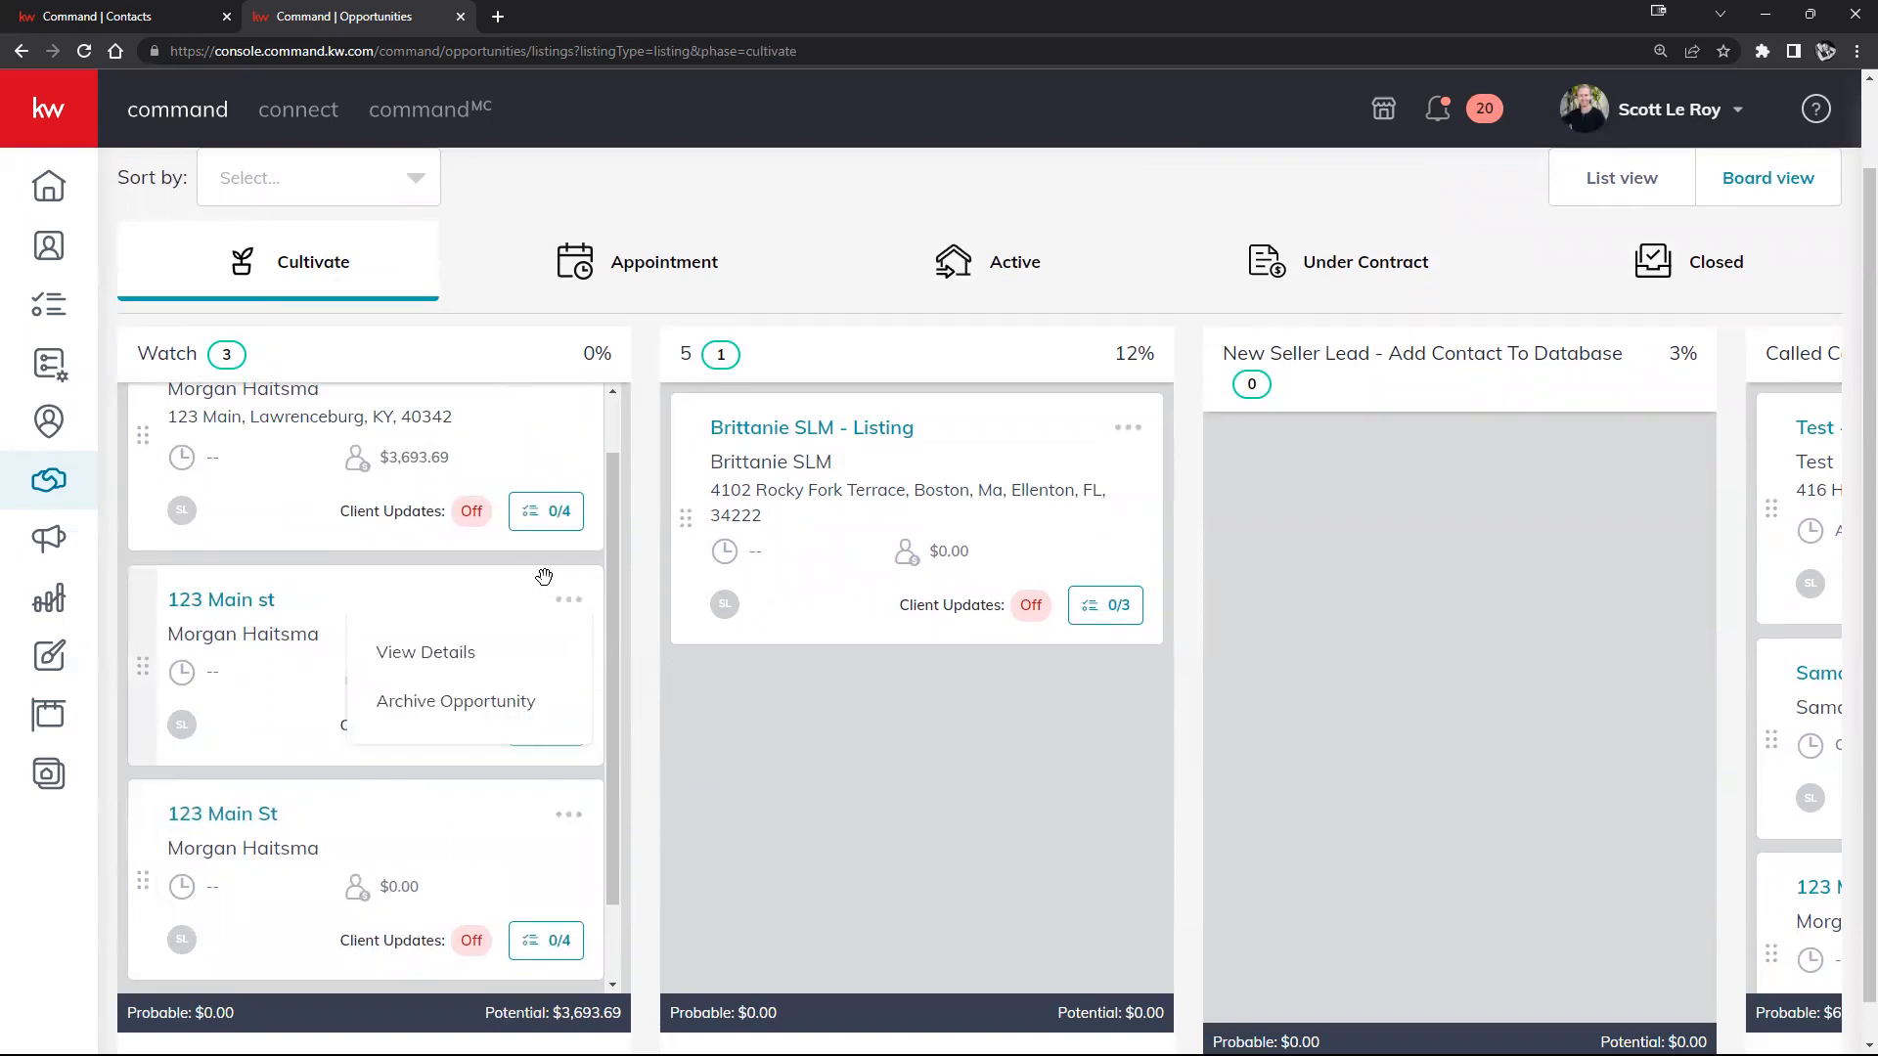
pyautogui.click(837, 737)
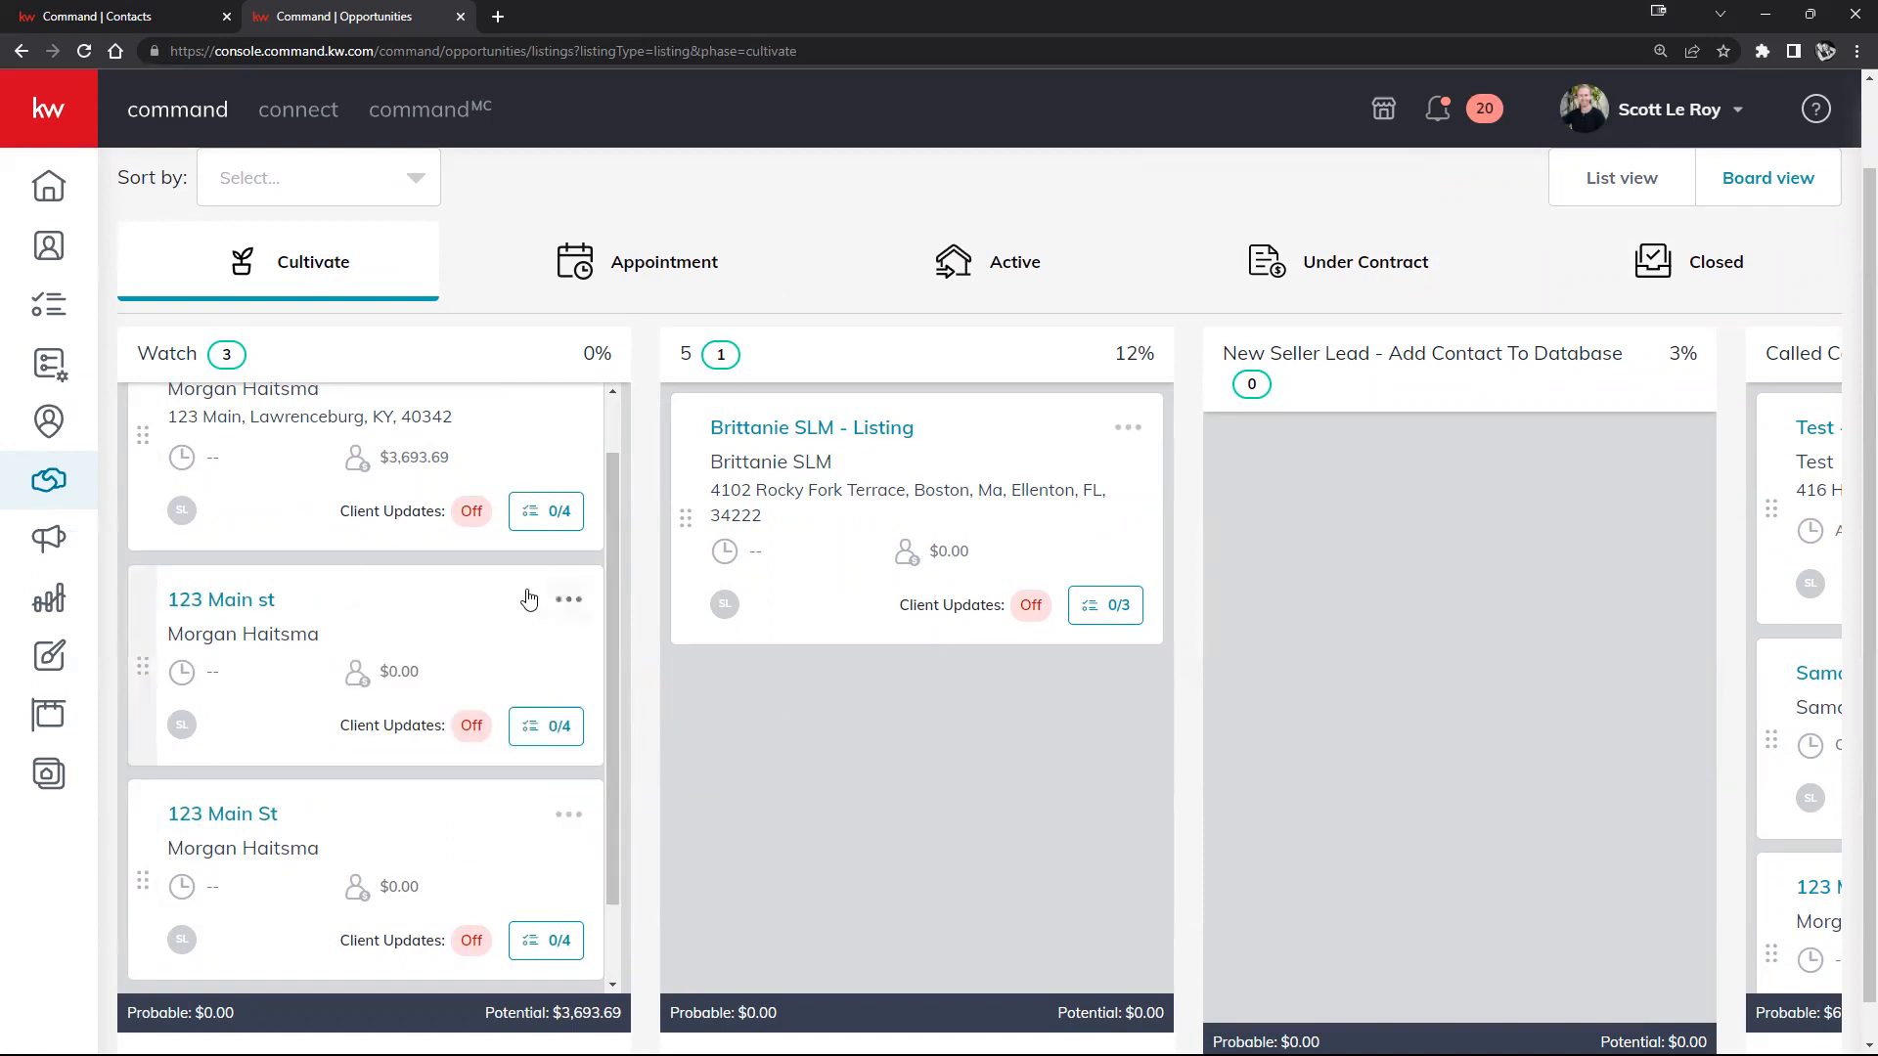
pyautogui.click(569, 602)
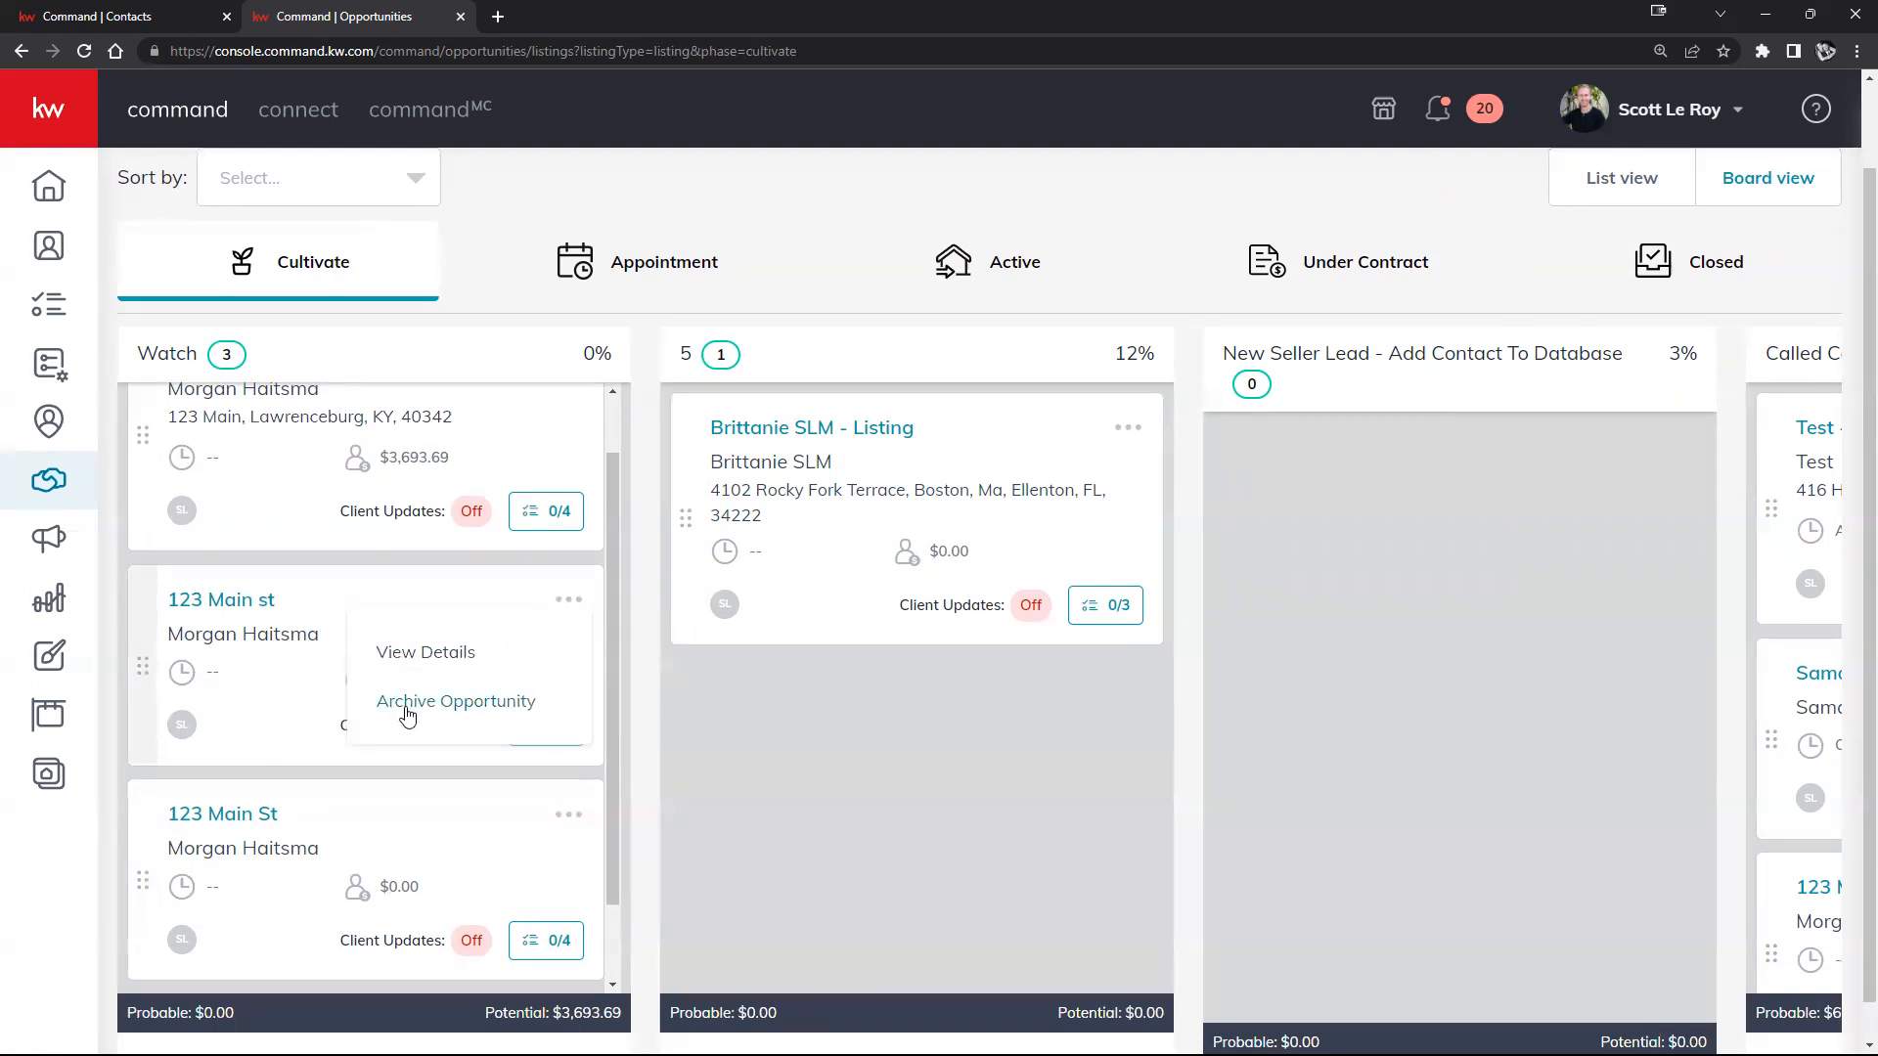
pyautogui.click(408, 716)
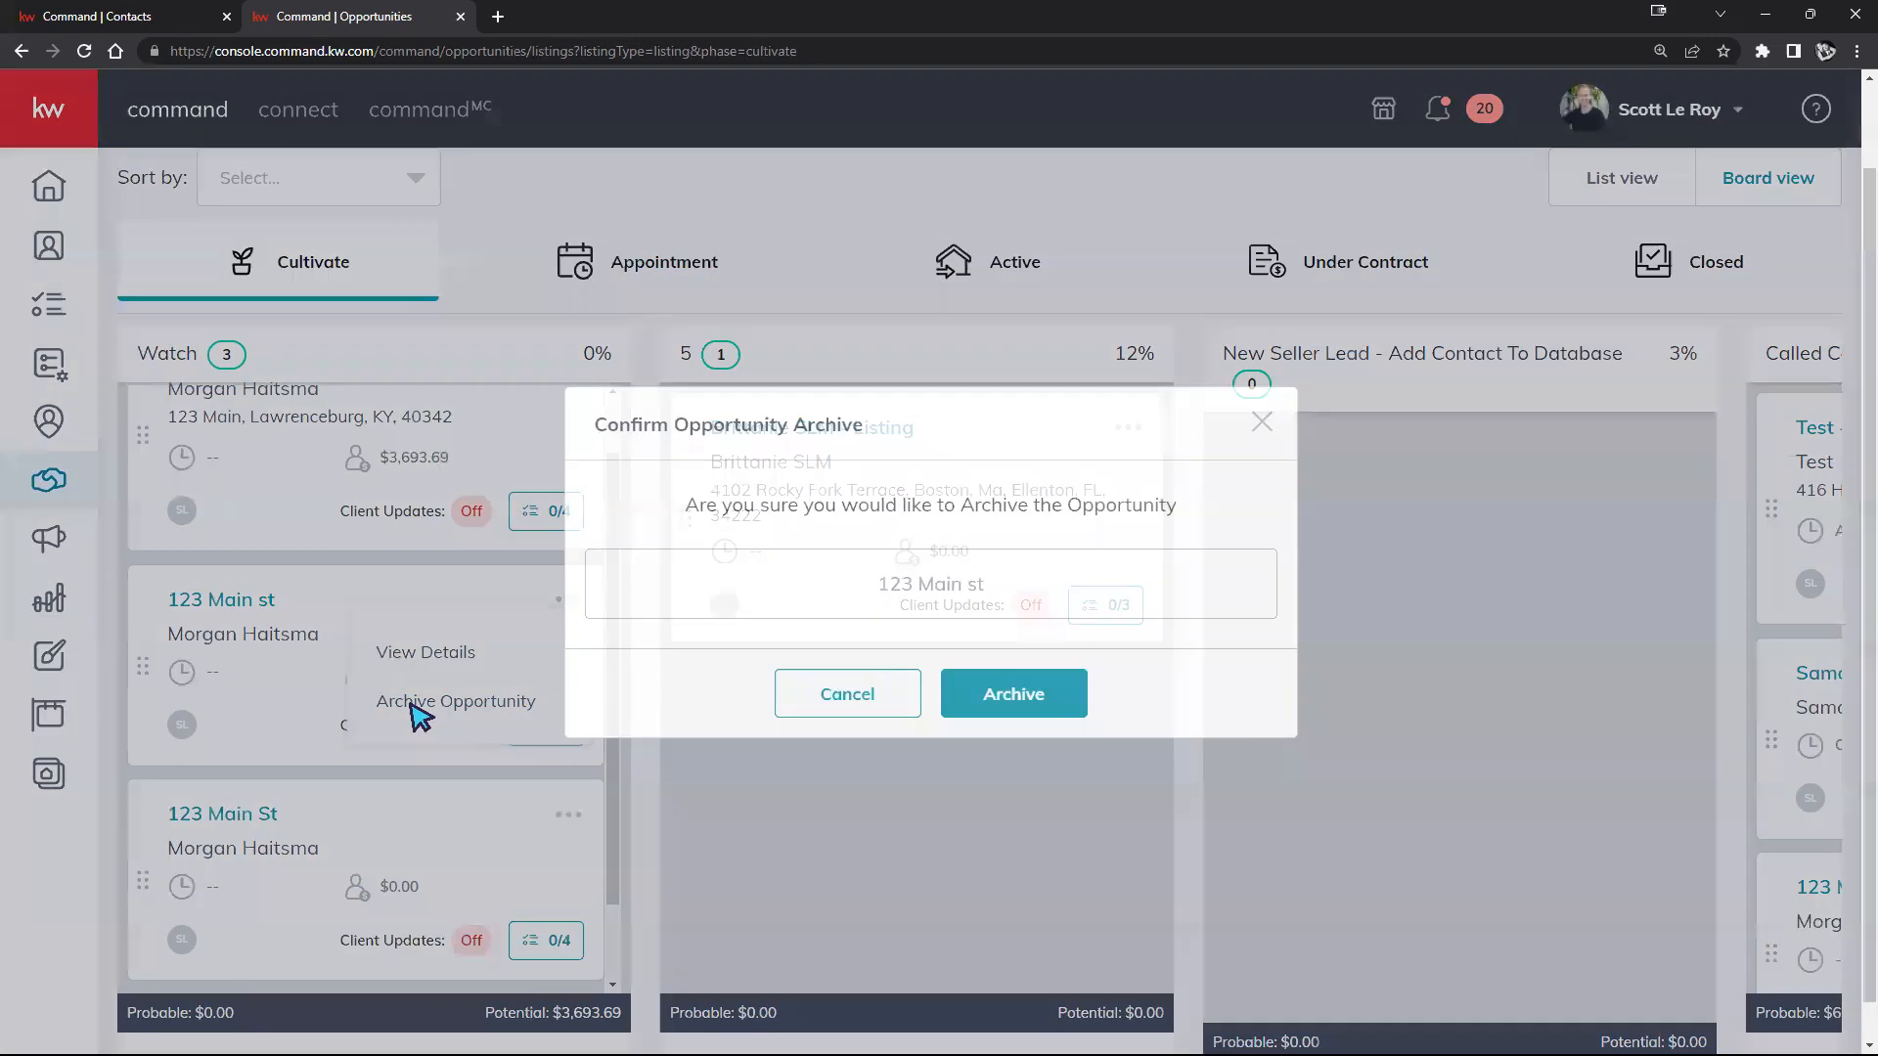
pyautogui.click(1036, 696)
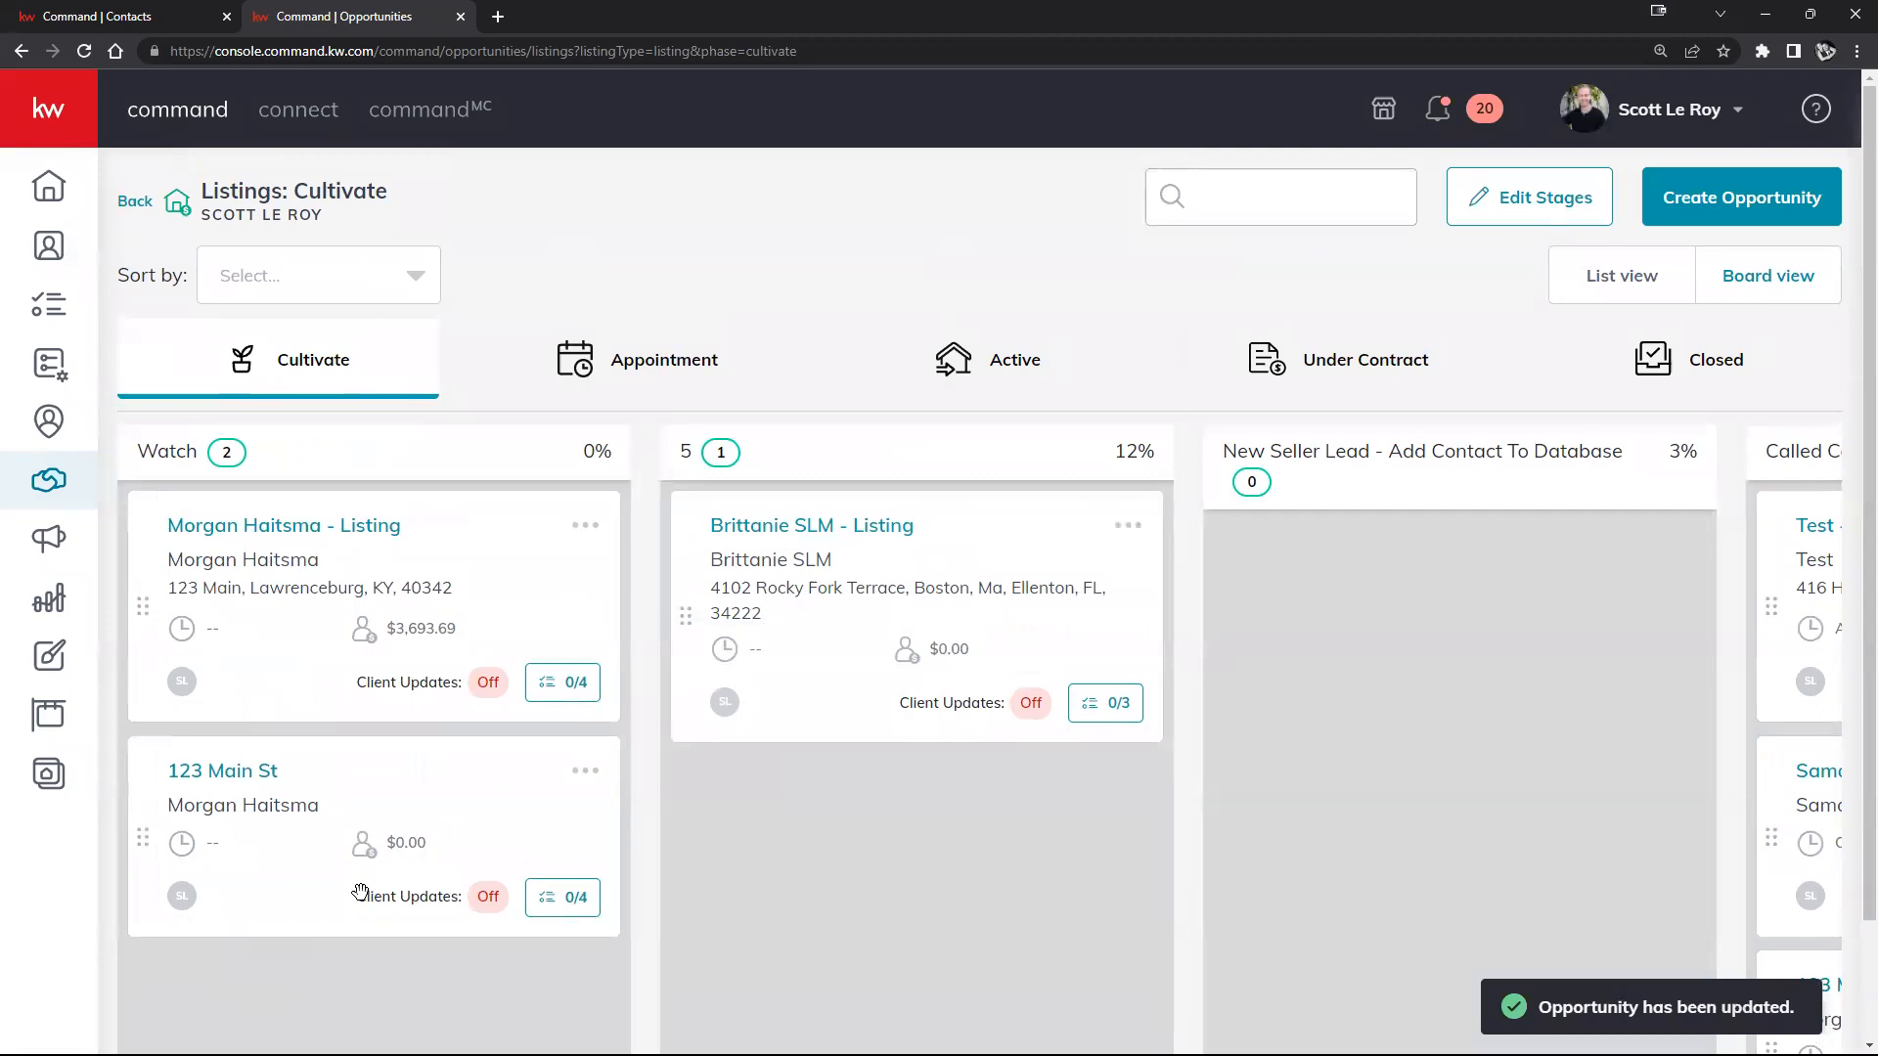
pyautogui.scroll(-1, 835, 900)
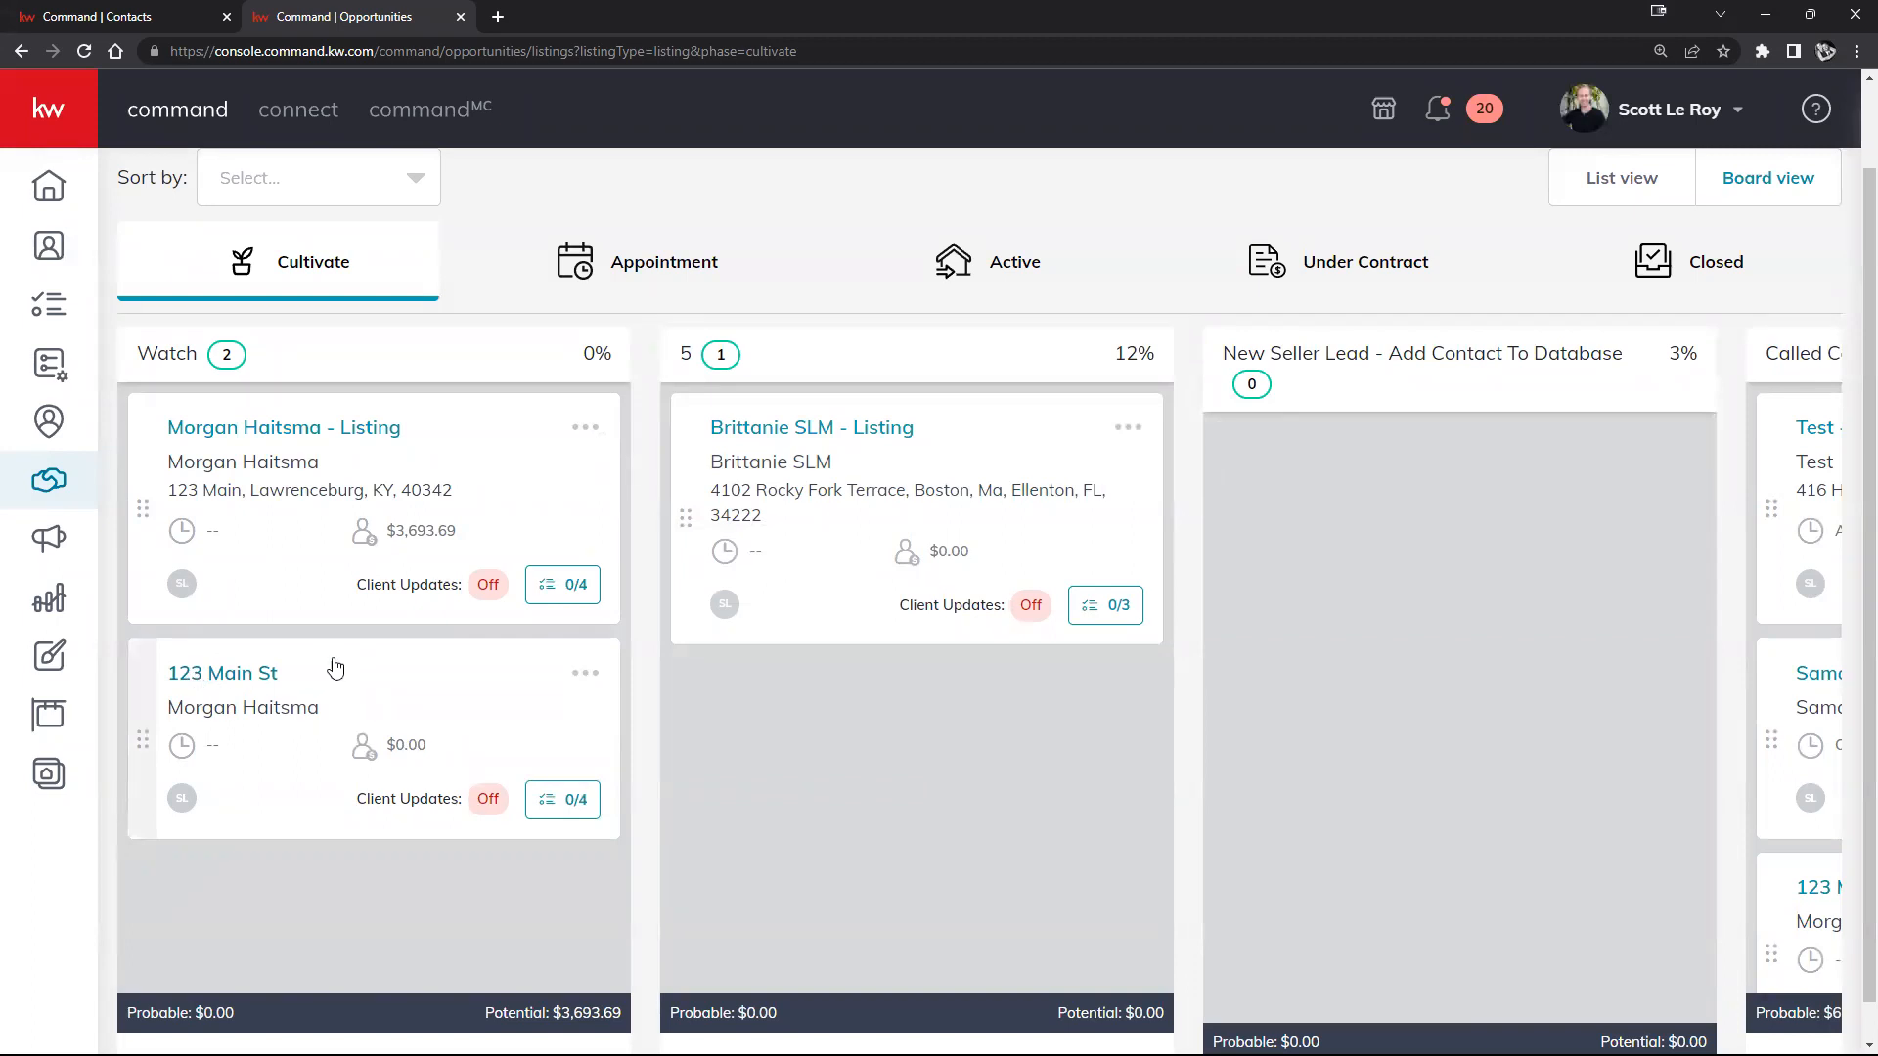
pyautogui.scroll(1, 709, 293)
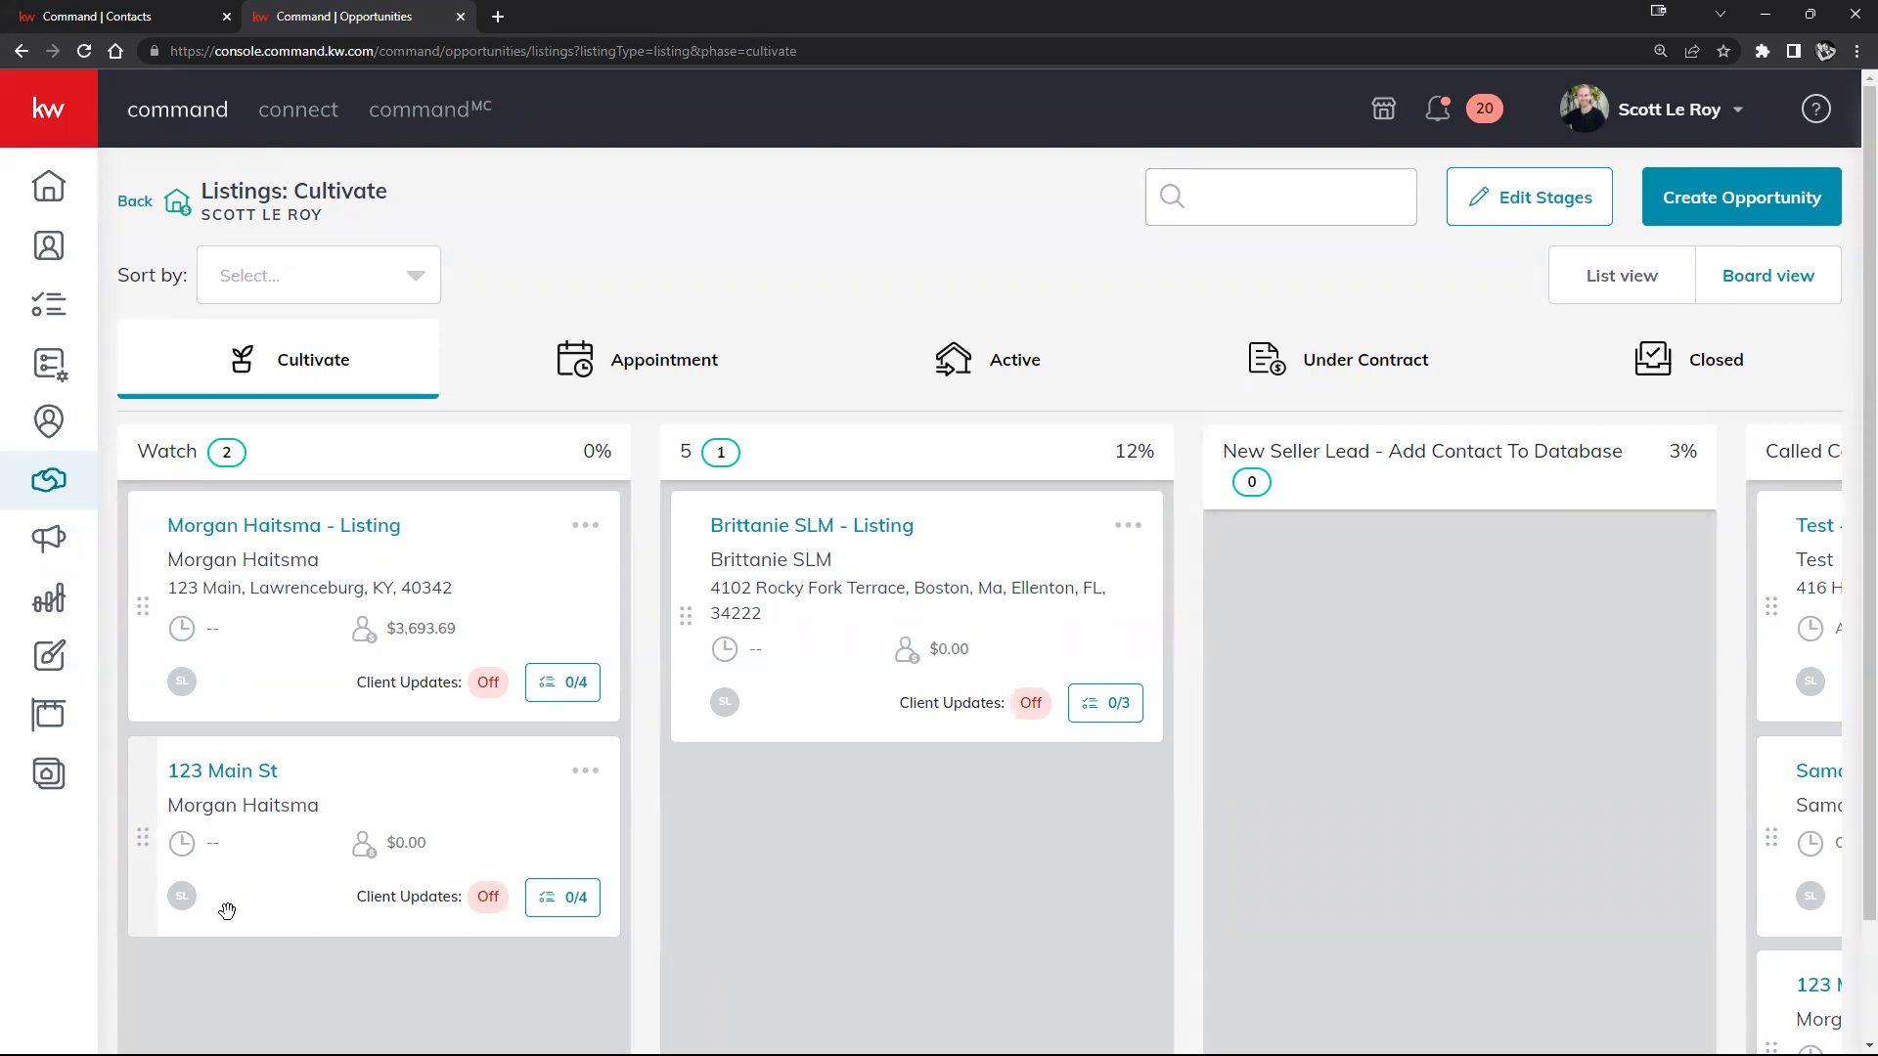
pyautogui.moveTo(380, 787); pyautogui.dragTo(570, 717)
pyautogui.scroll(1, 893, 838)
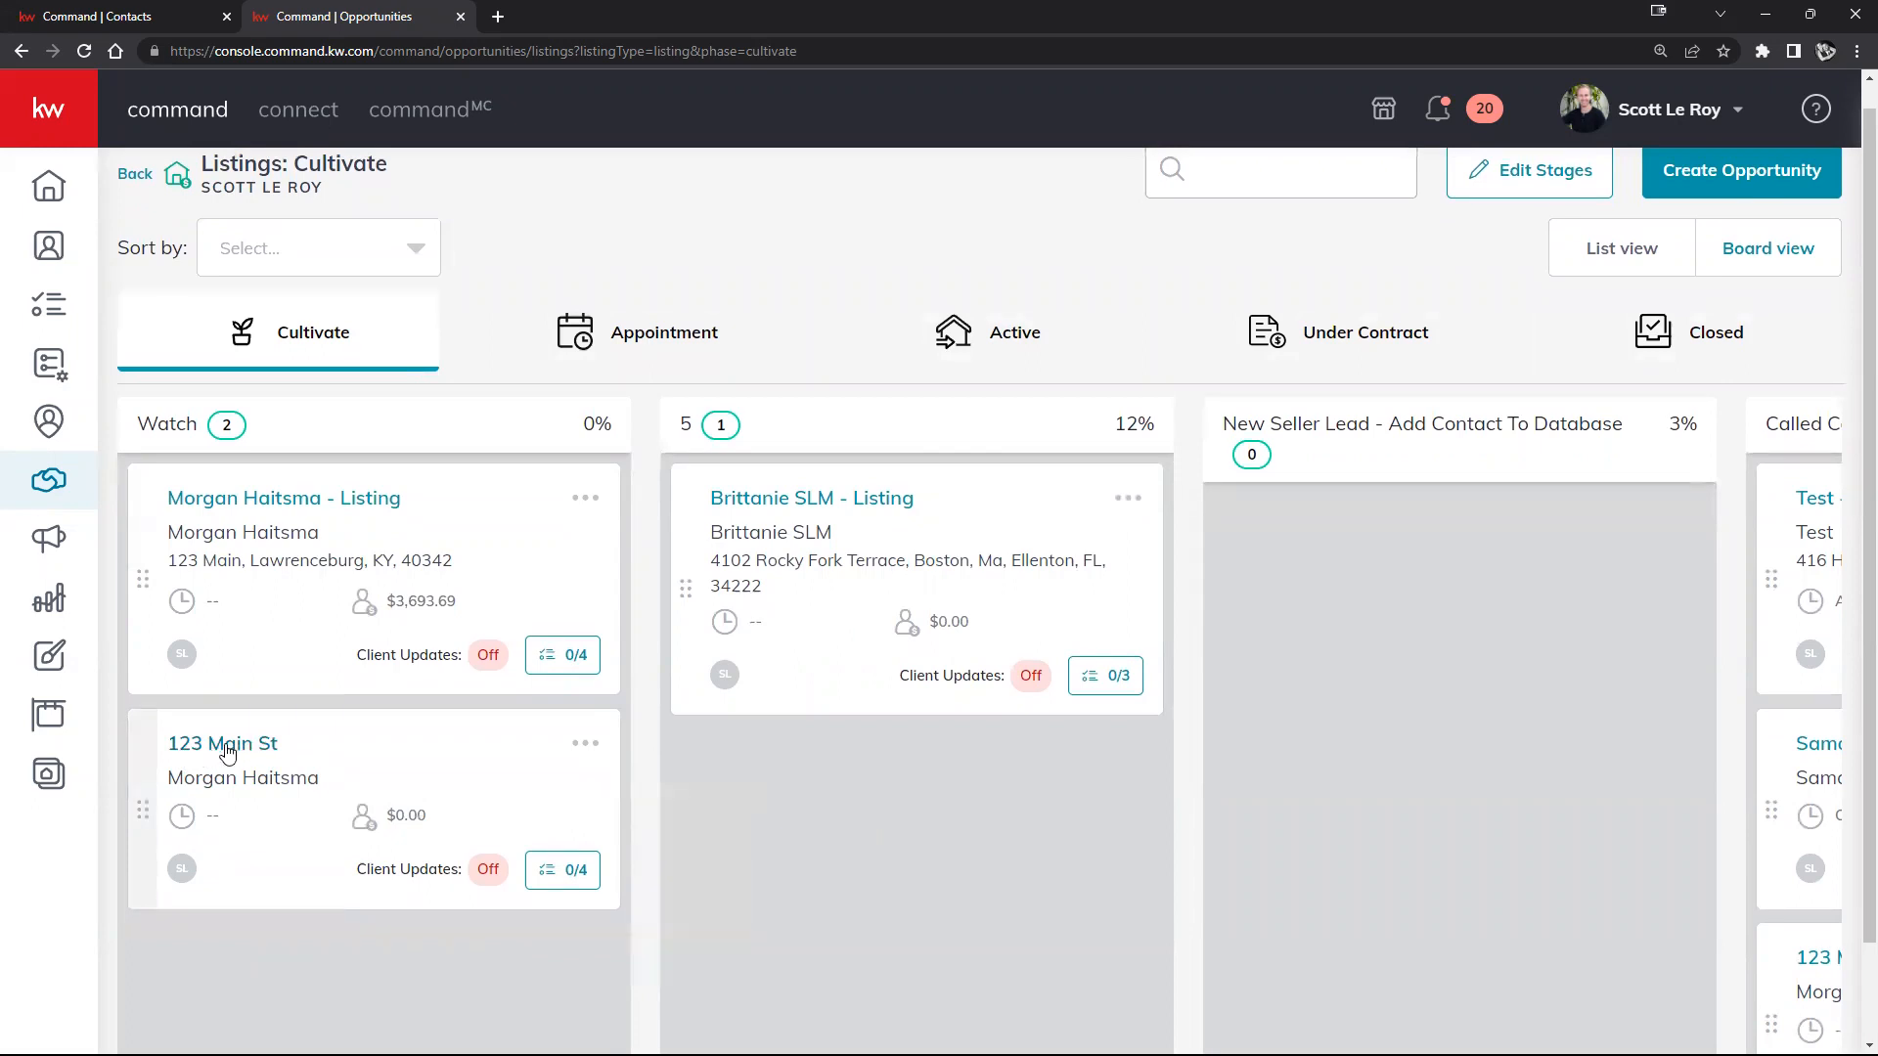
# Step: Open the 123 Main St opportunity and review its Key Information, dates and Seller Worksheet
pyautogui.click(228, 748)
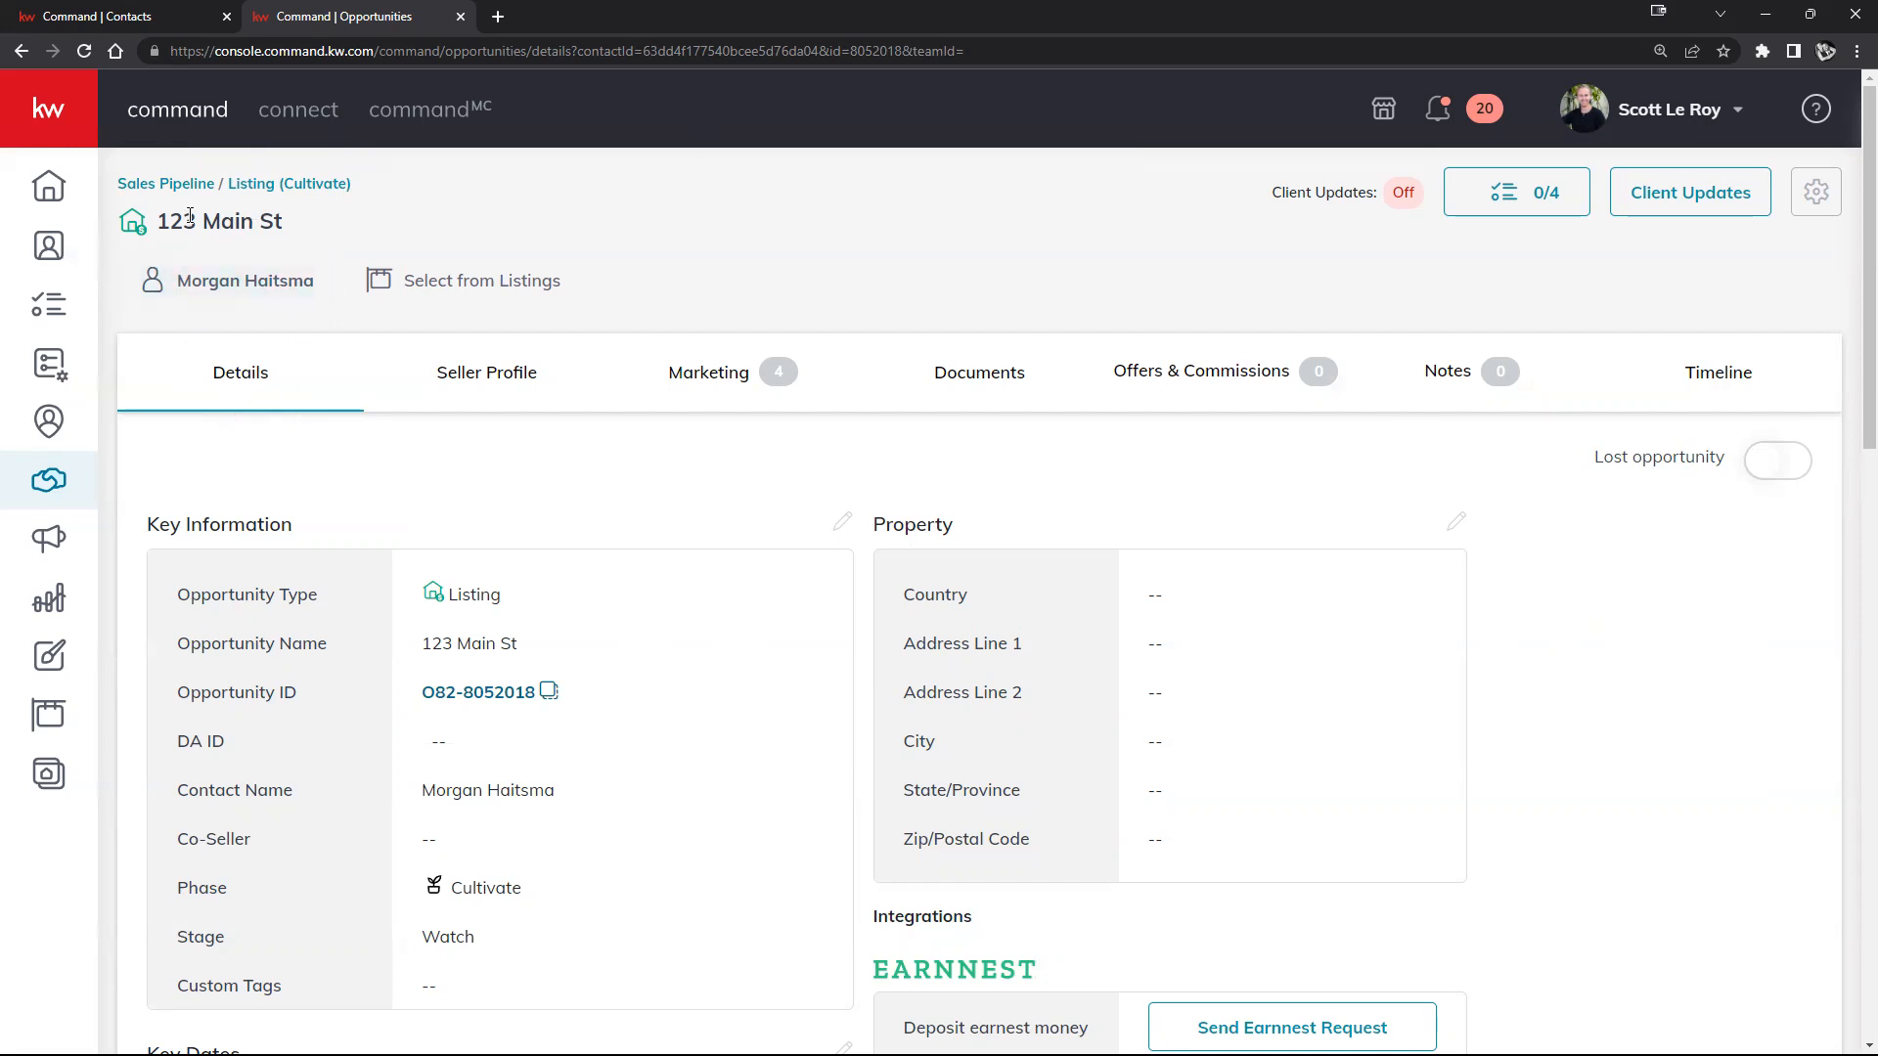
pyautogui.scroll(-5, 1626, 708)
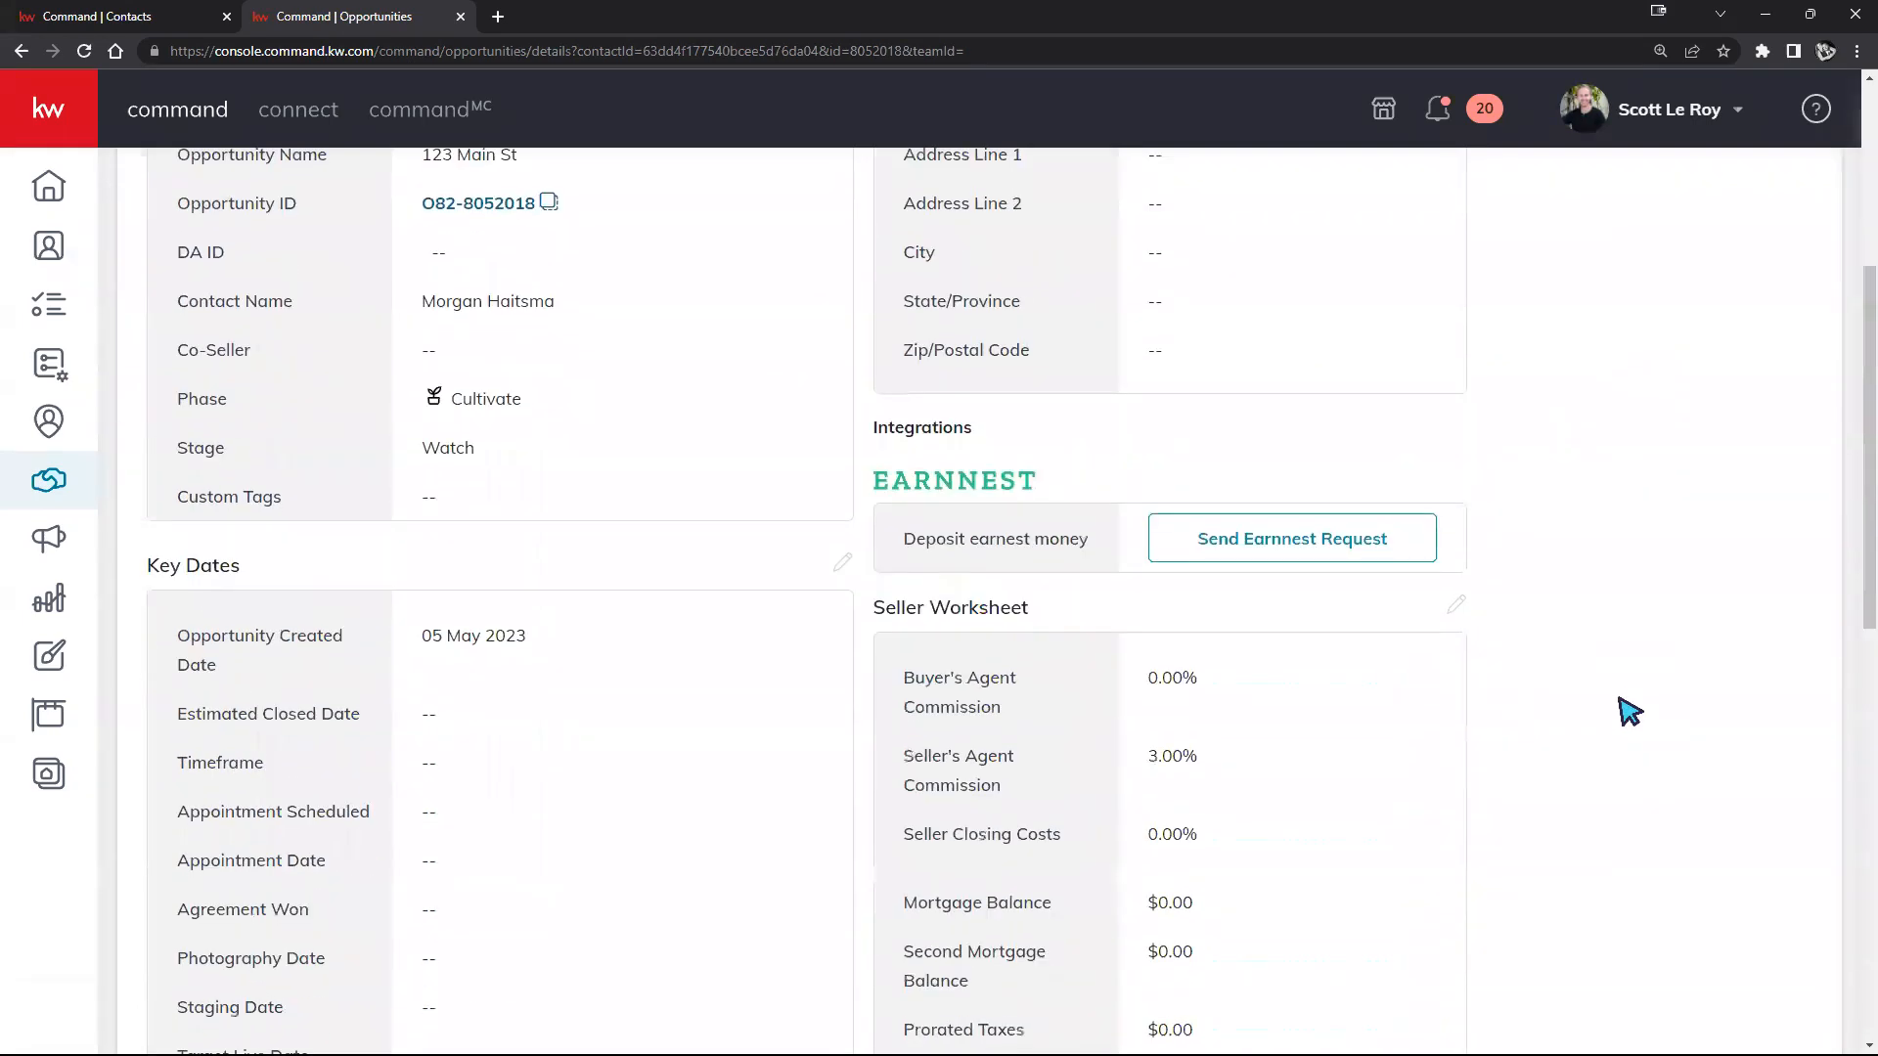
pyautogui.scroll(2, 1625, 714)
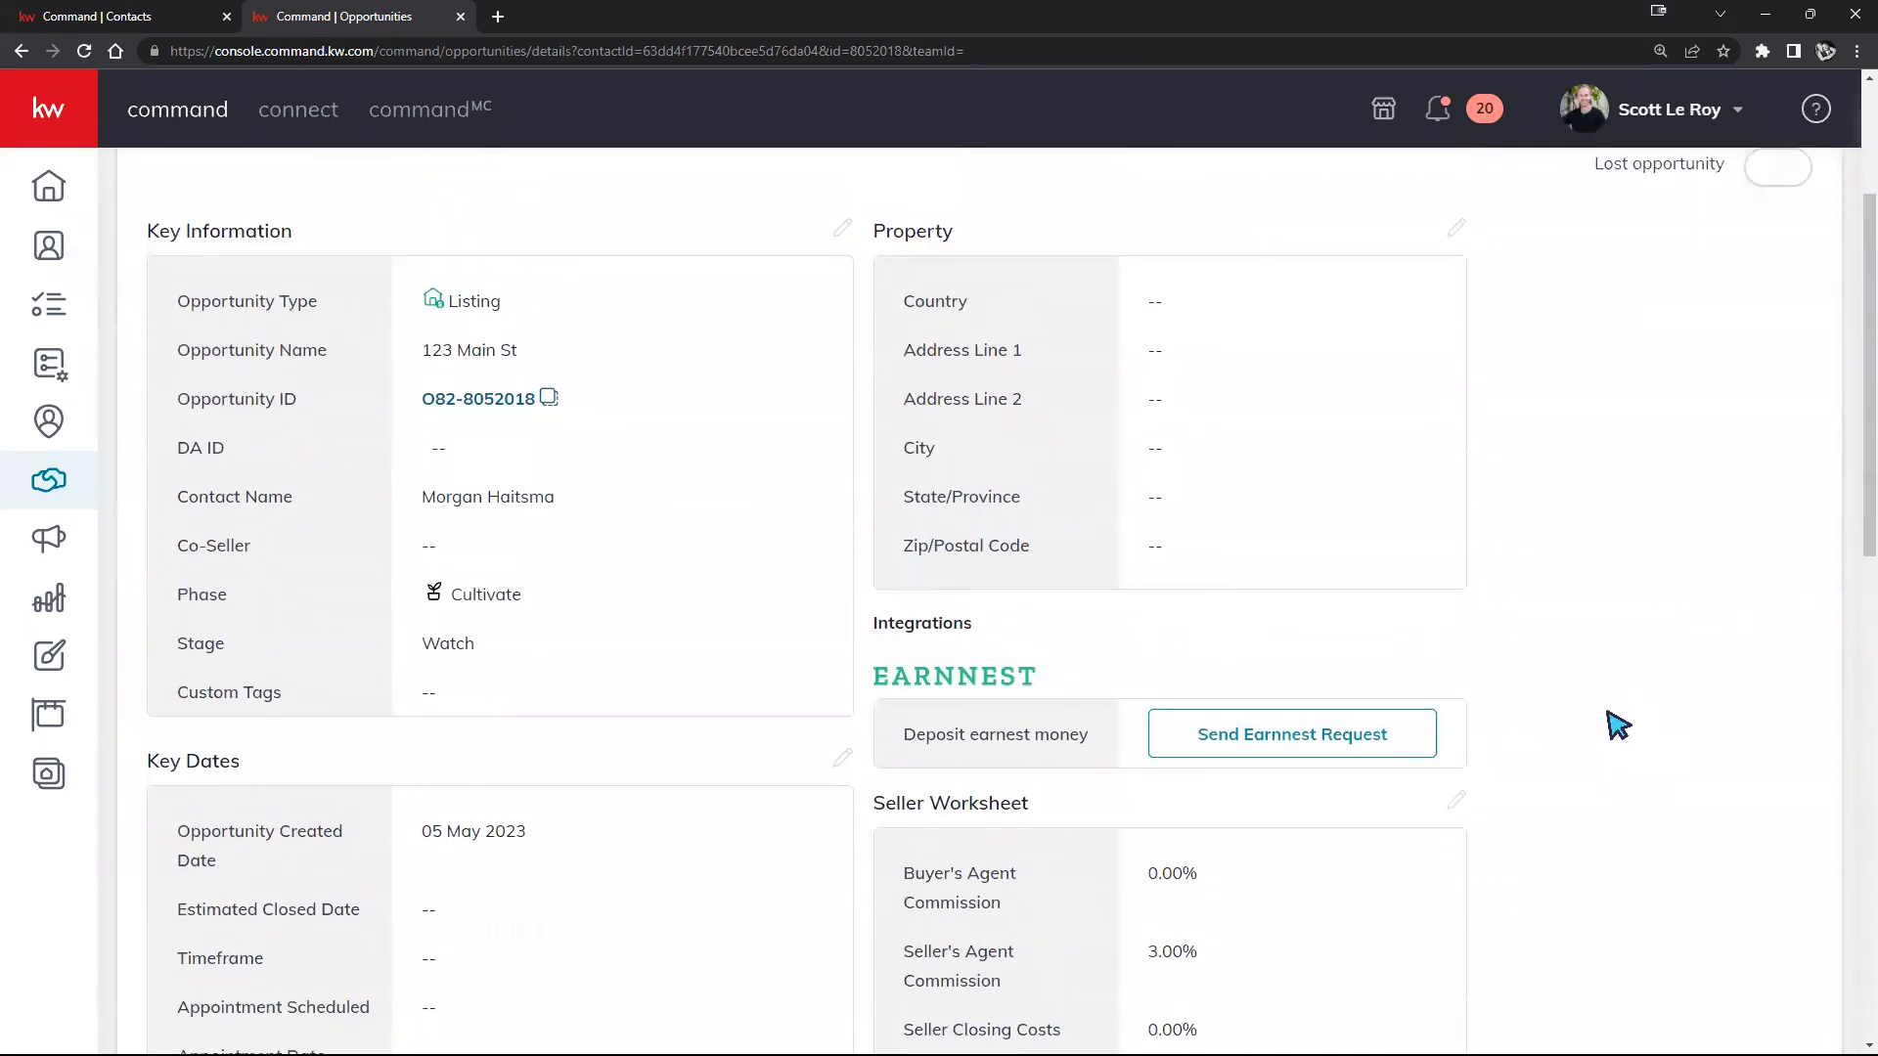
pyautogui.scroll(3, 1480, 743)
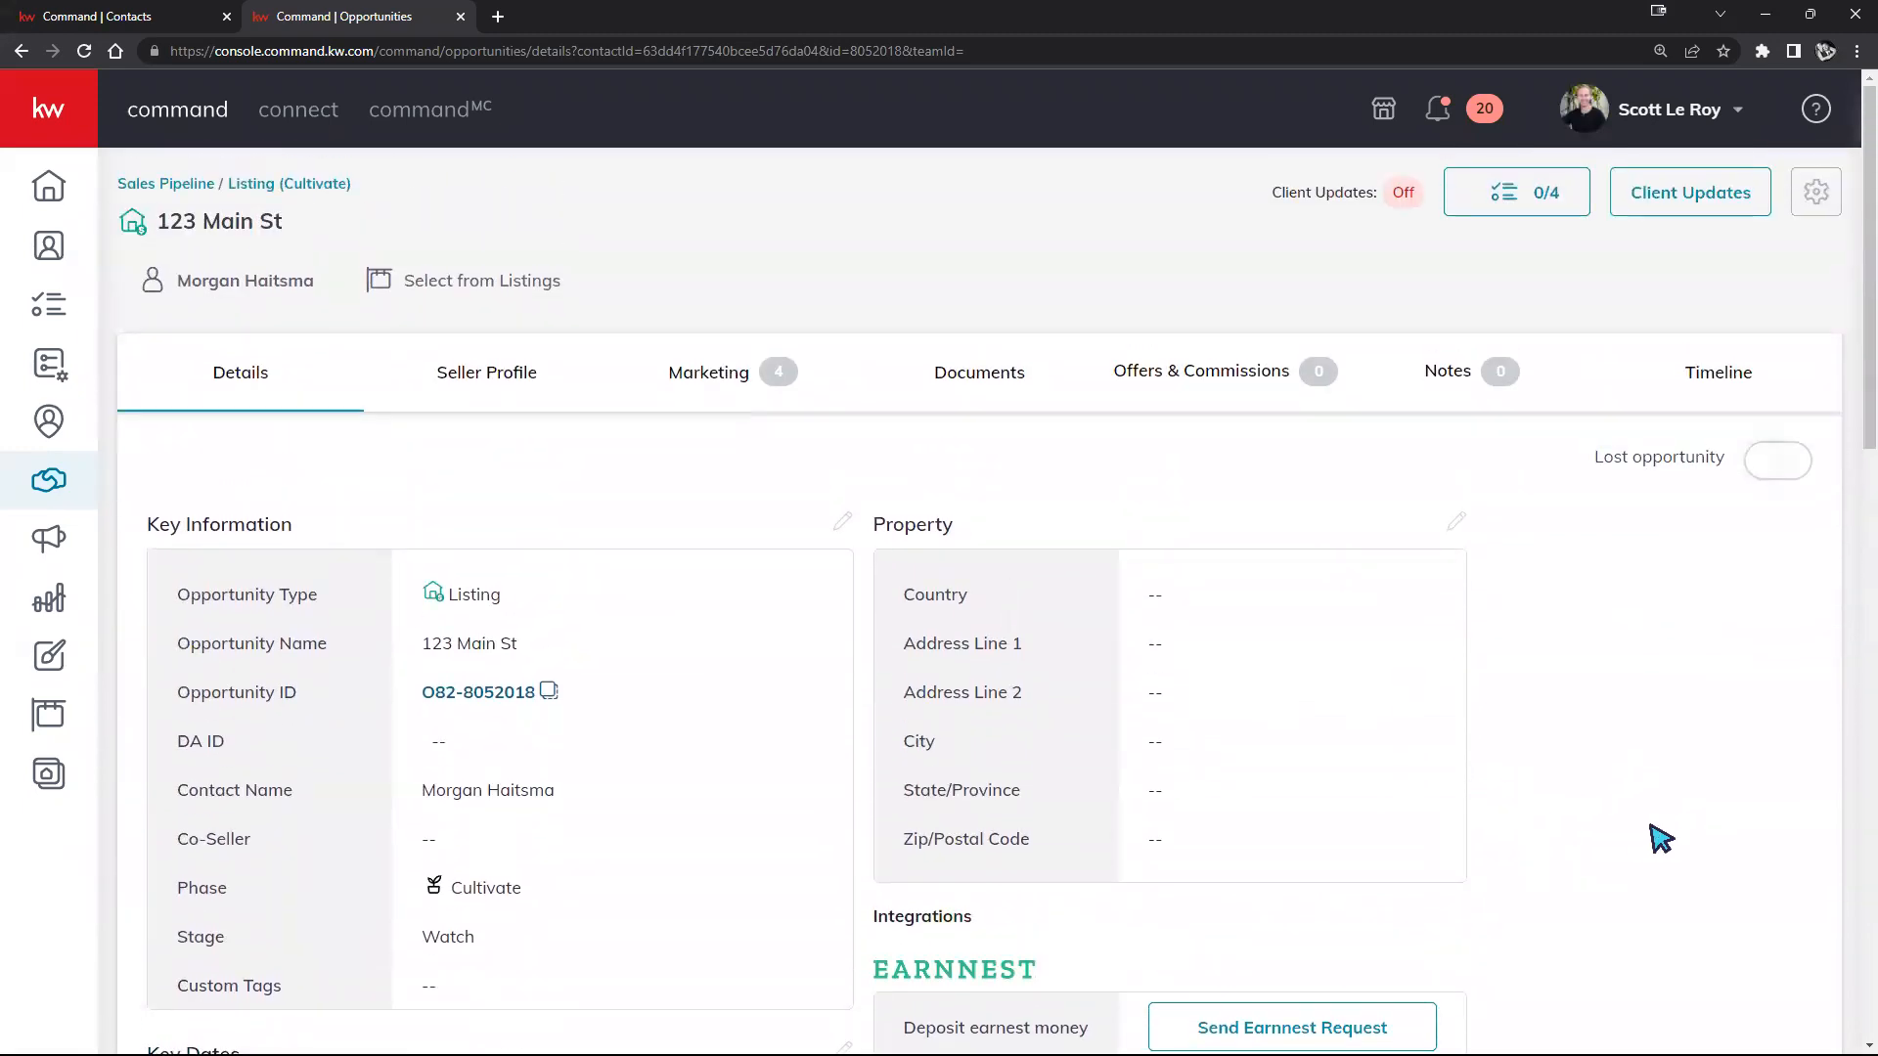
pyautogui.scroll(-1, 1652, 839)
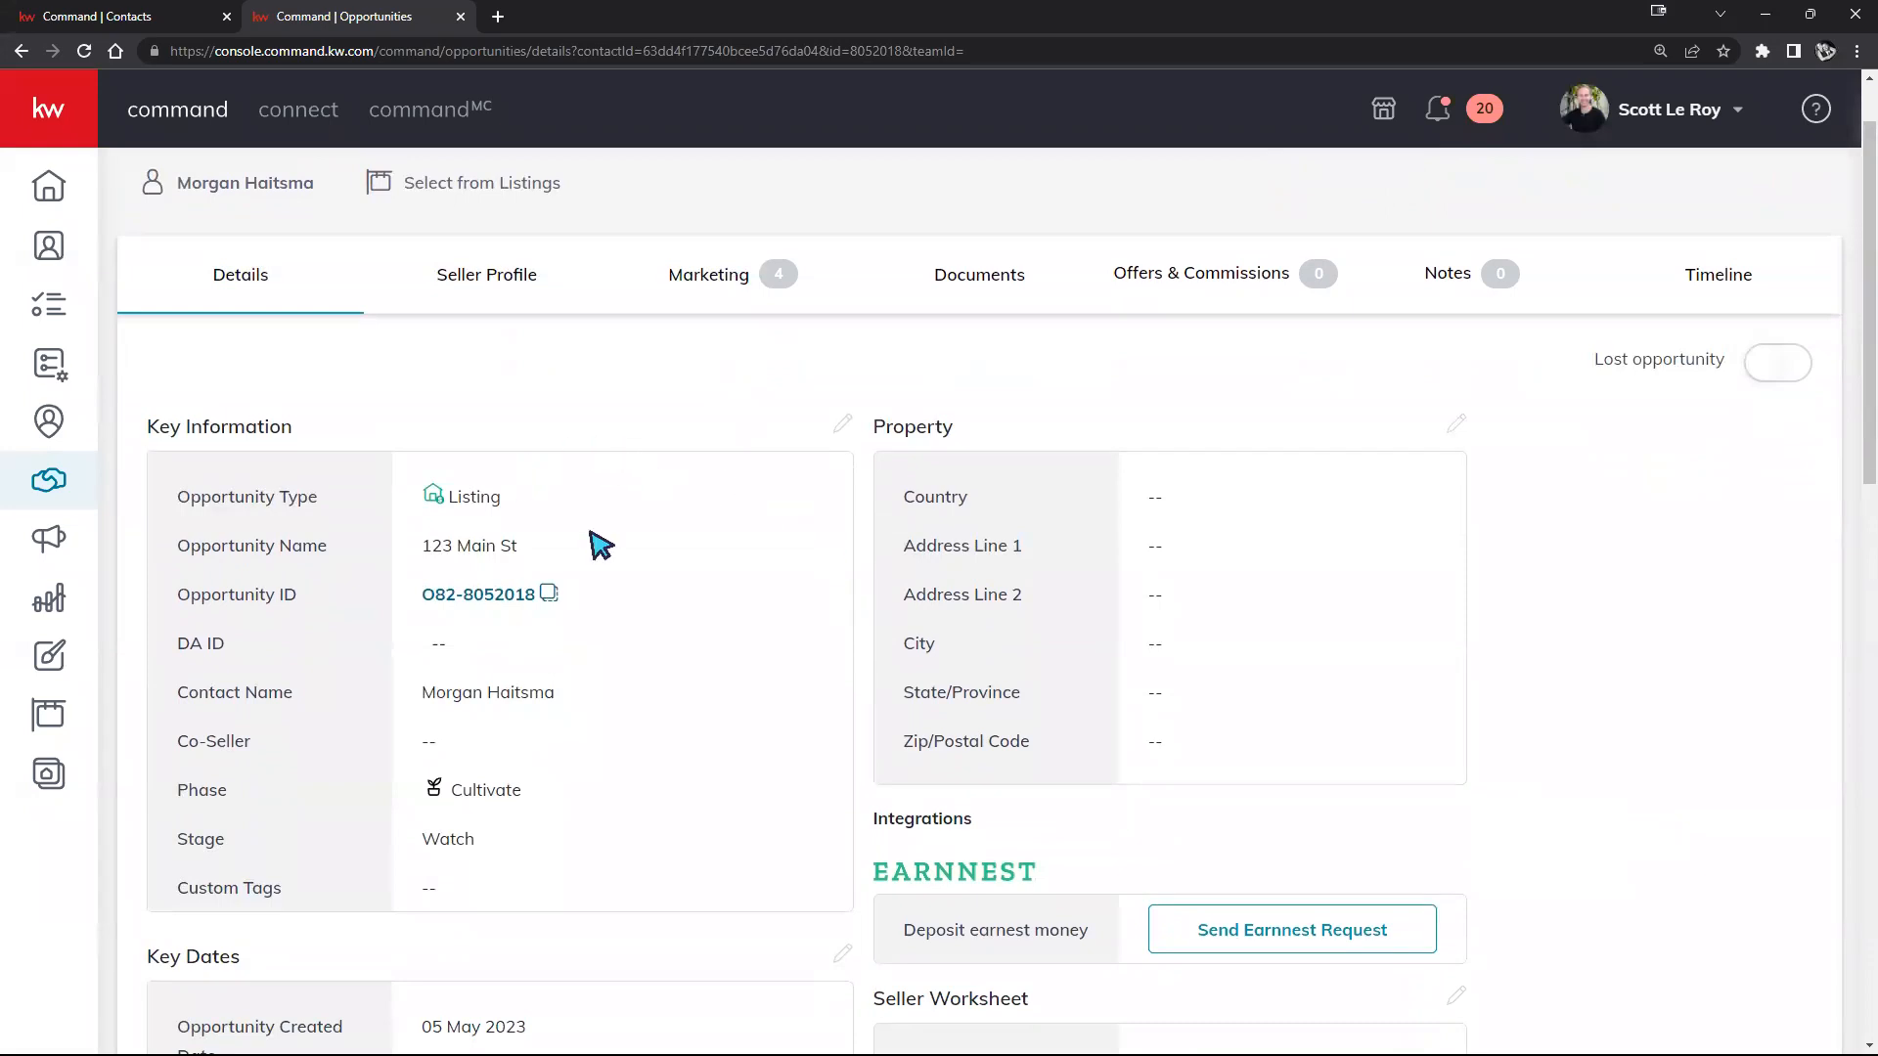
pyautogui.scroll(-1, 587, 541)
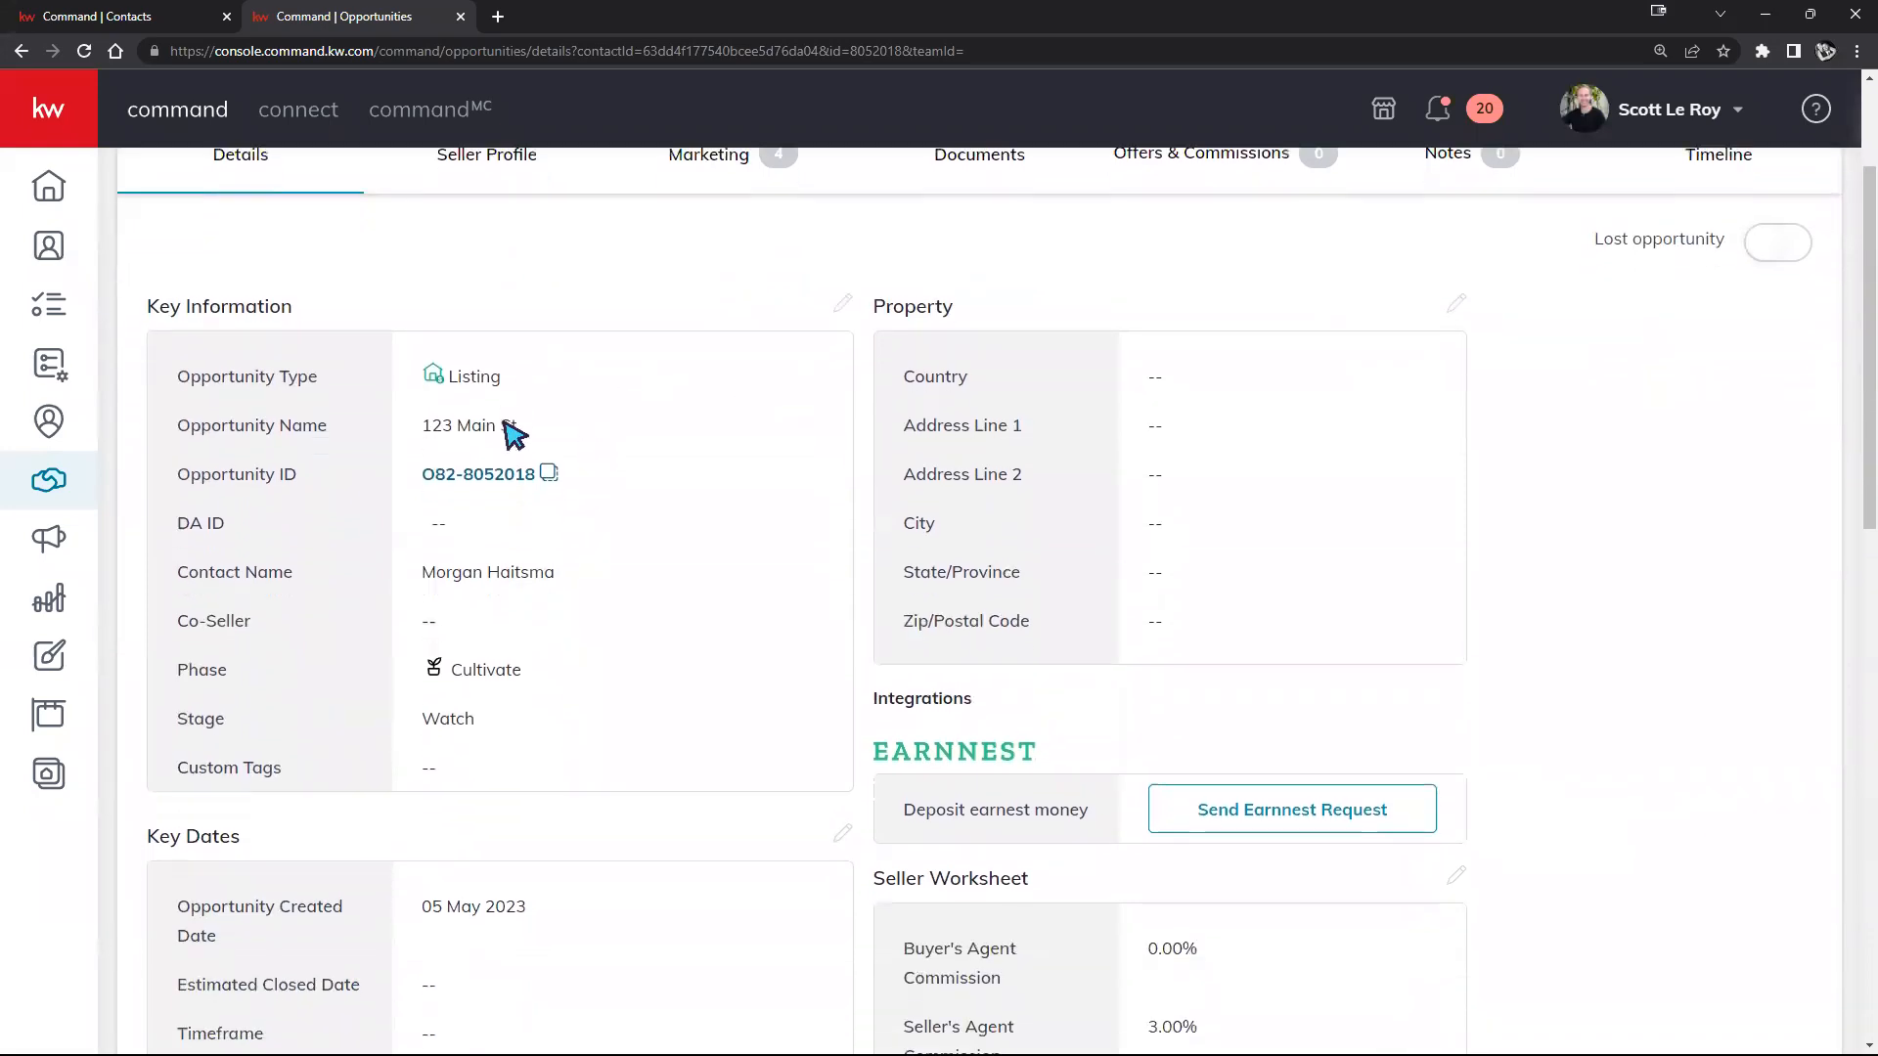
pyautogui.scroll(-5, 511, 433)
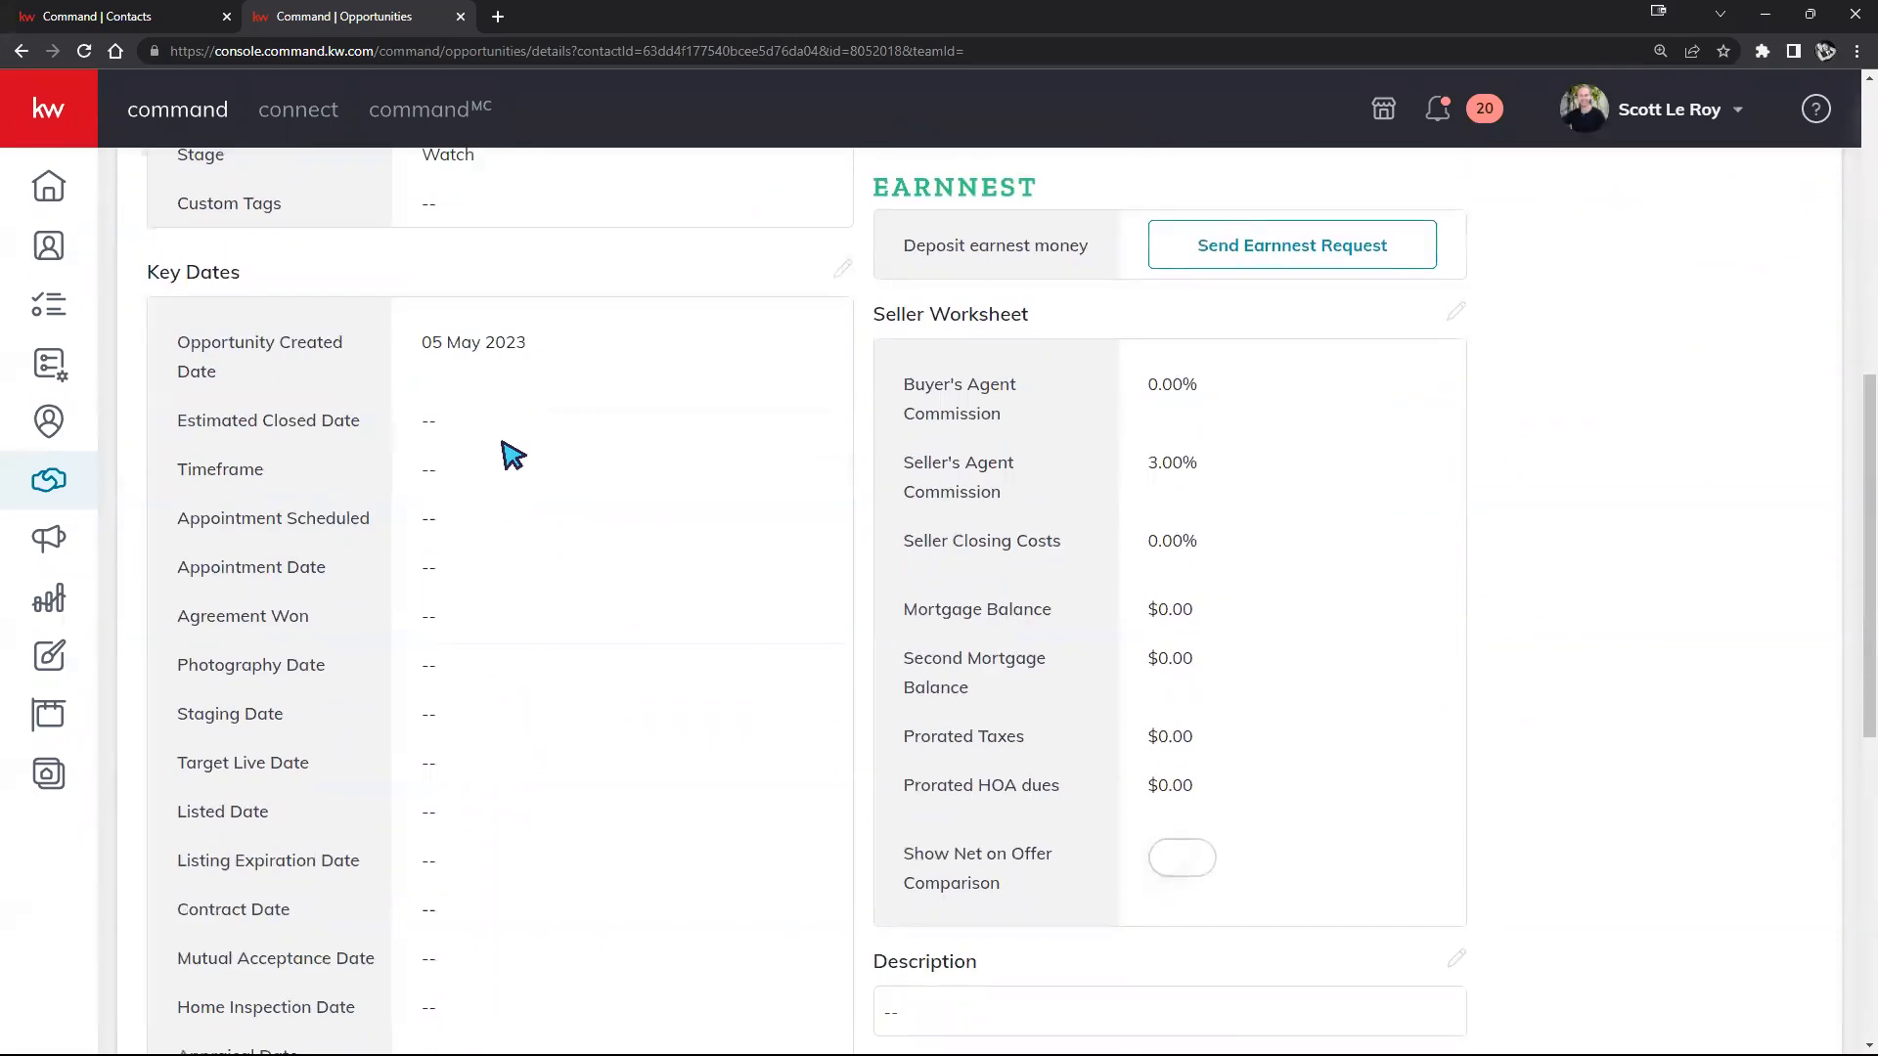
pyautogui.scroll(6, 510, 455)
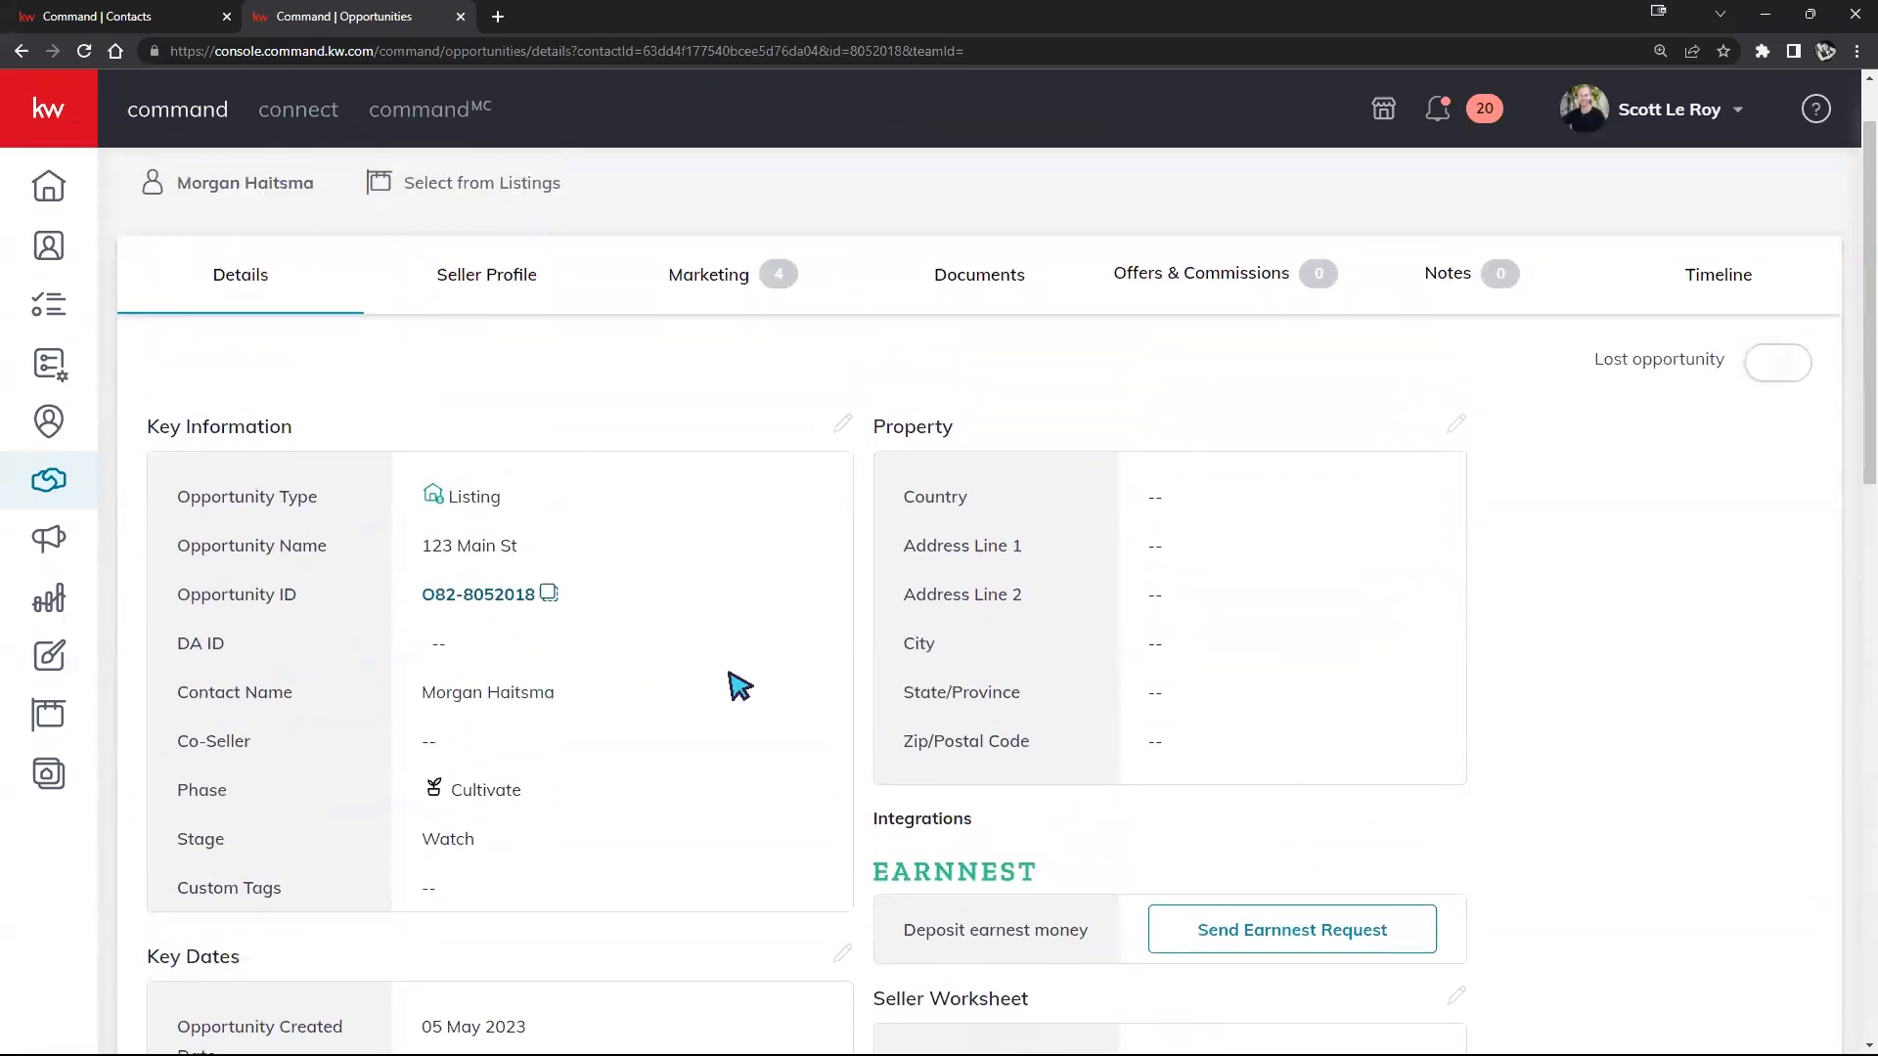
pyautogui.scroll(-2, 1123, 509)
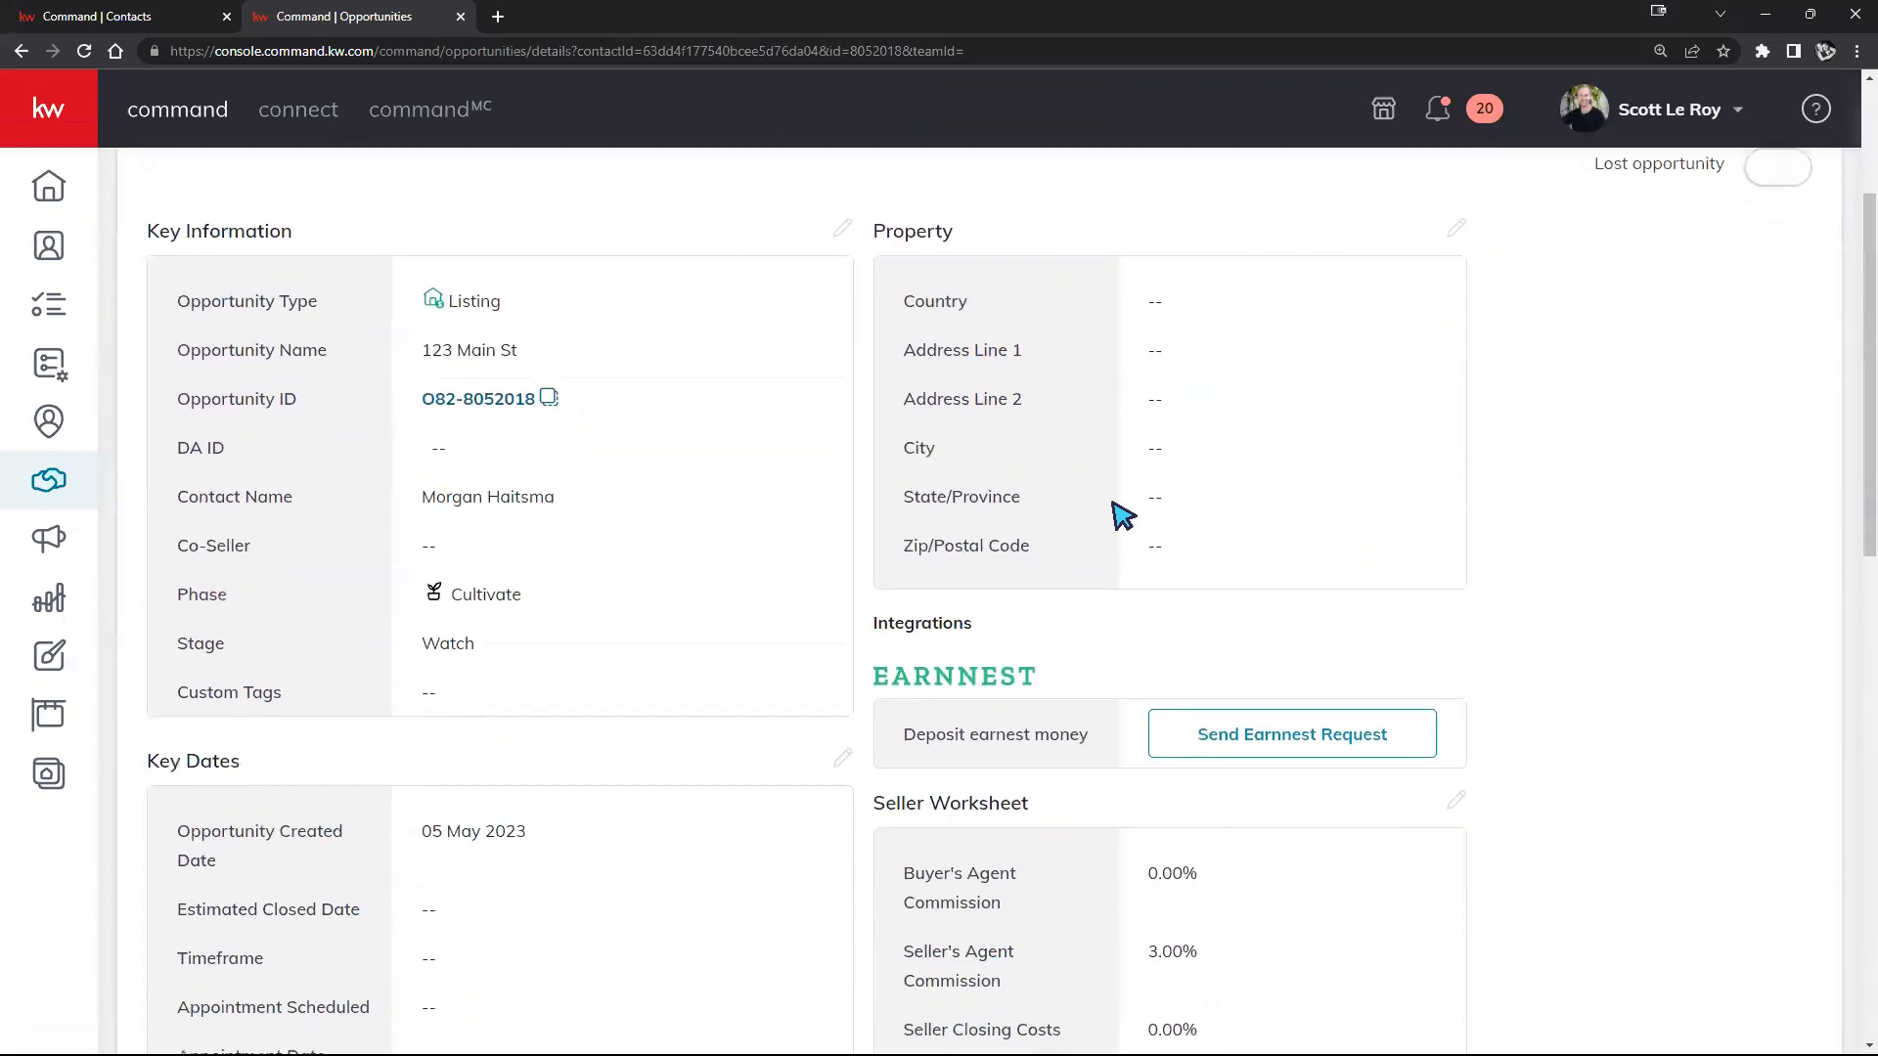
pyautogui.scroll(-6, 1123, 516)
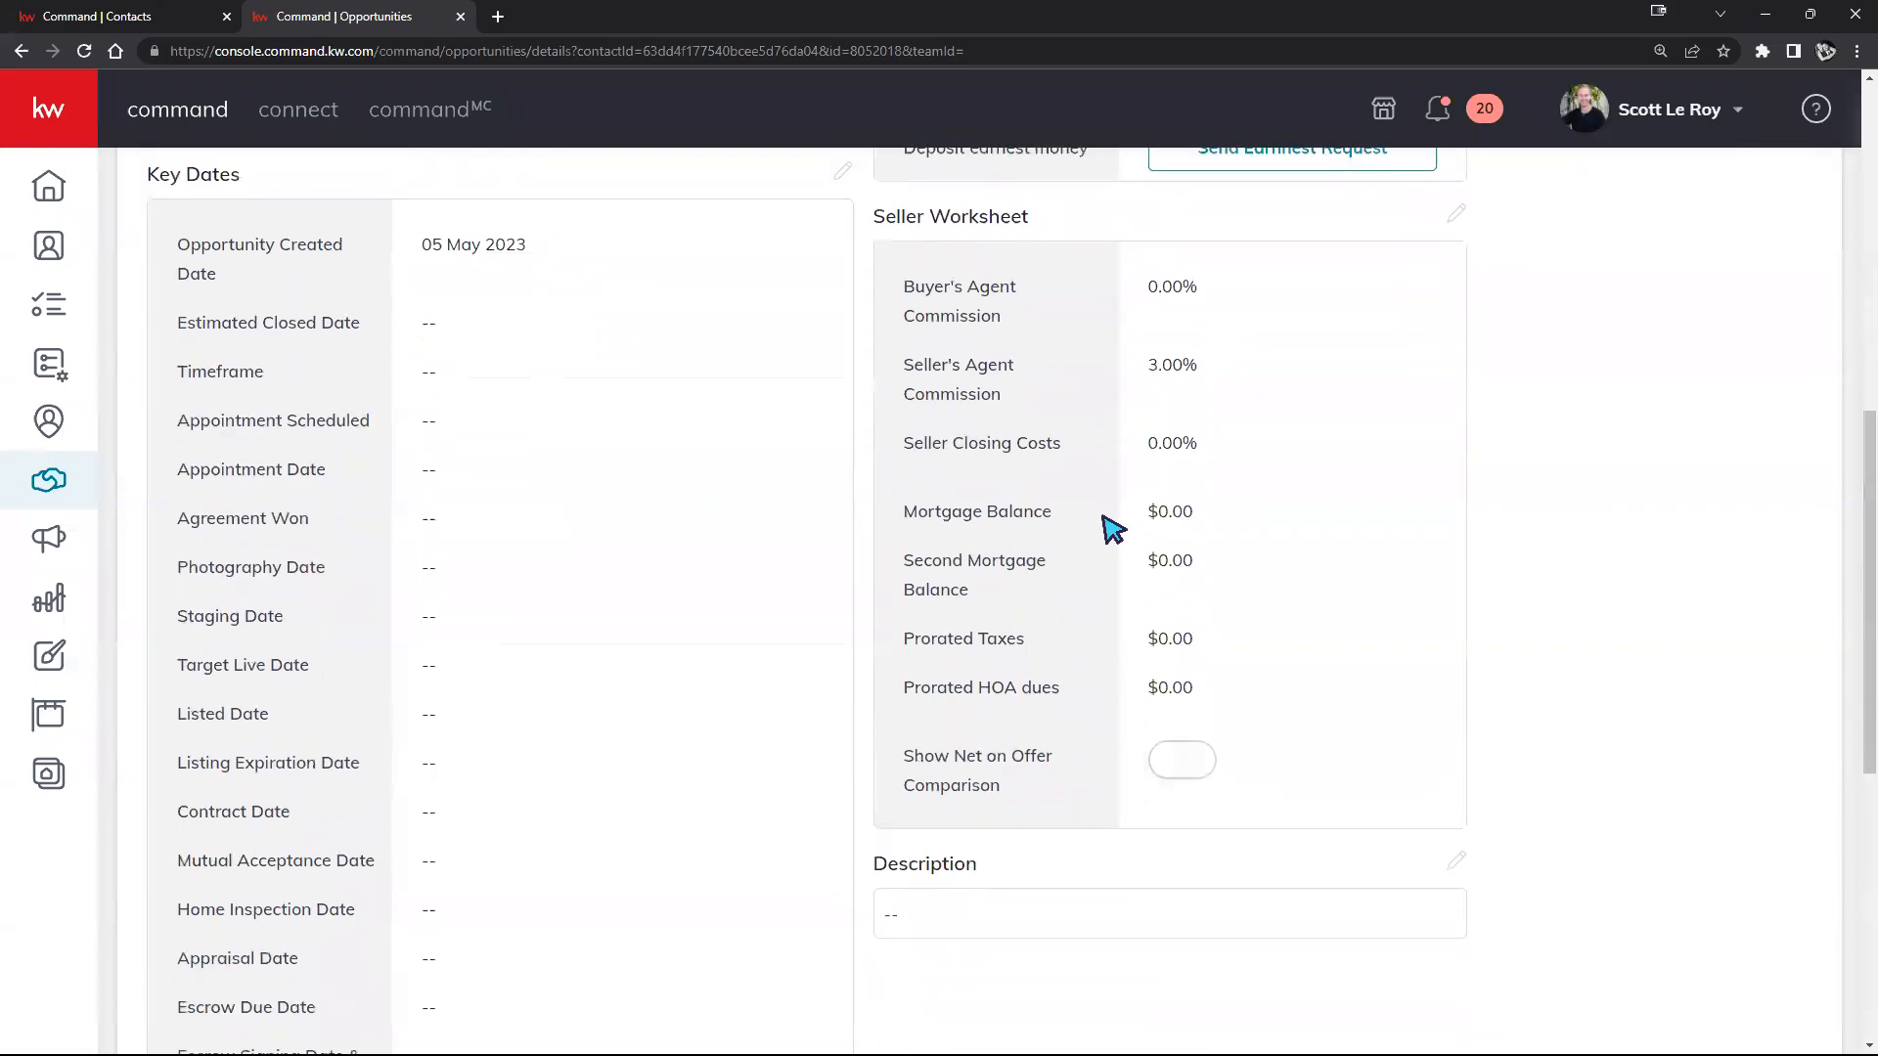
pyautogui.scroll(7, 1112, 529)
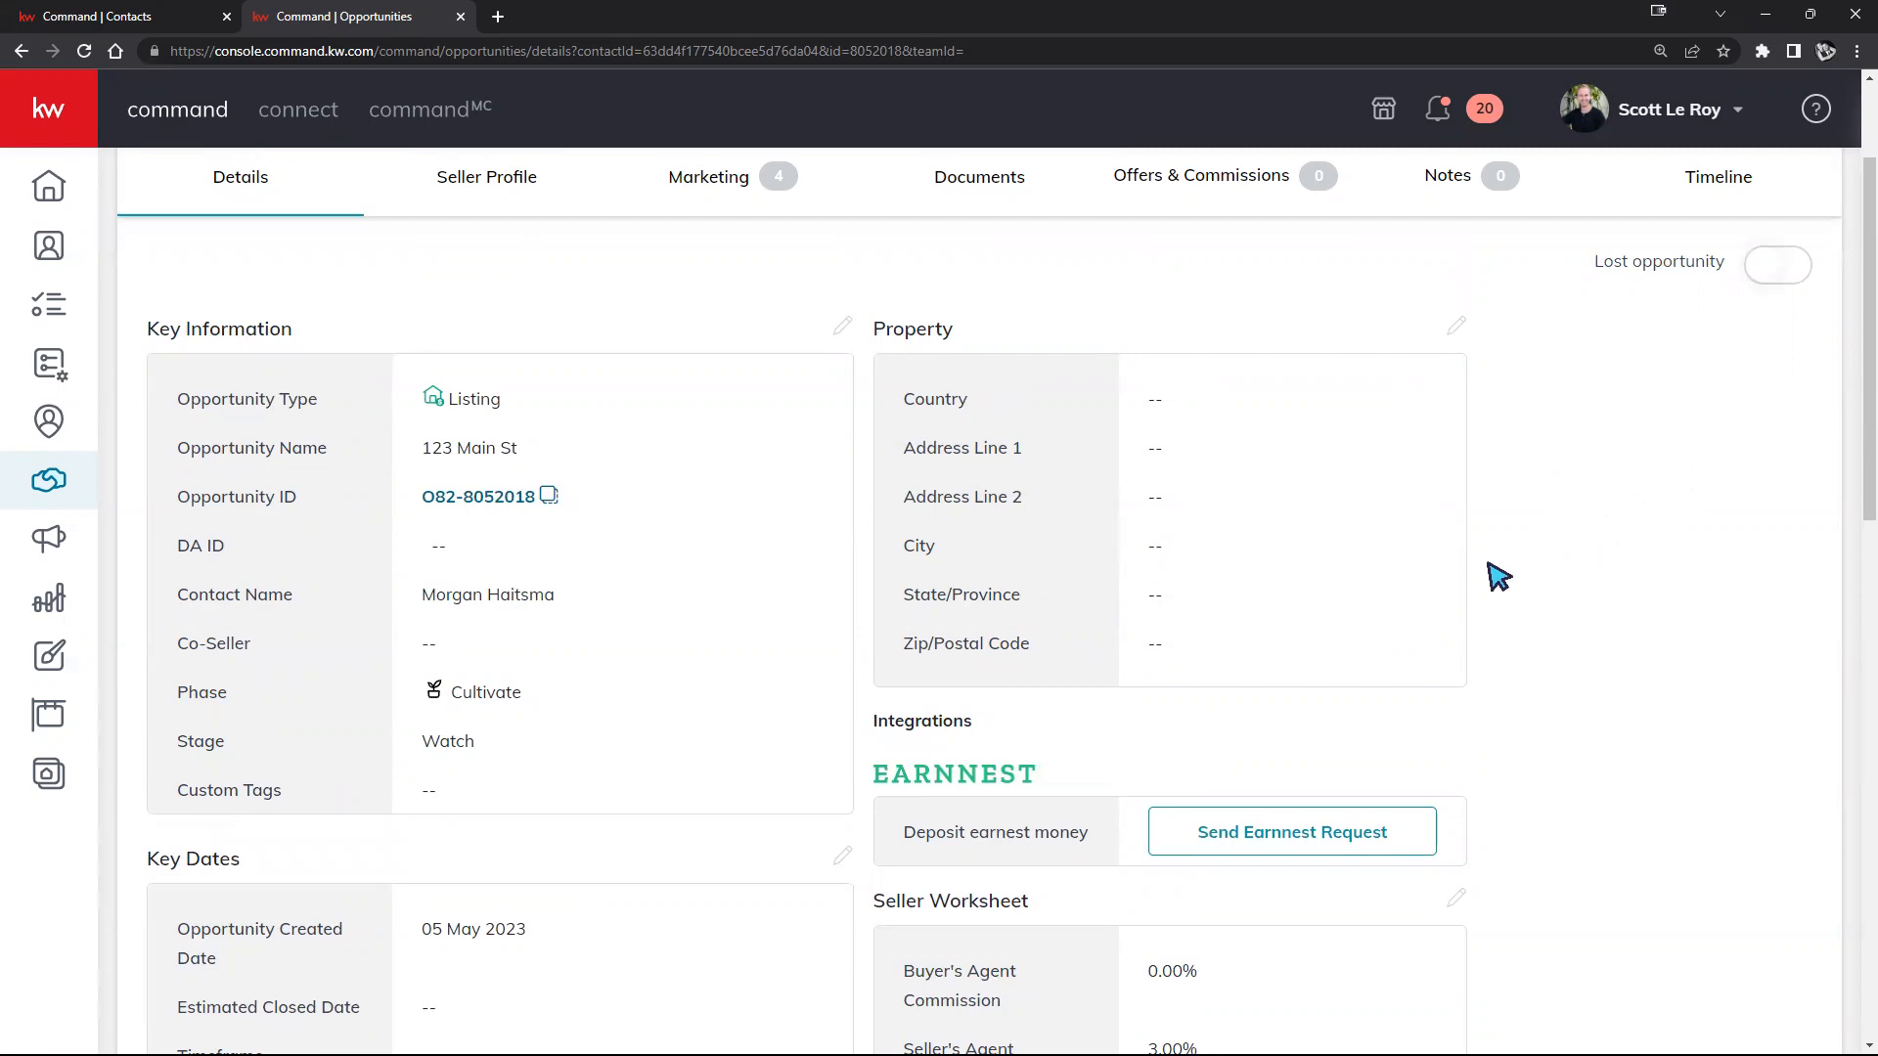
pyautogui.scroll(2, 1498, 576)
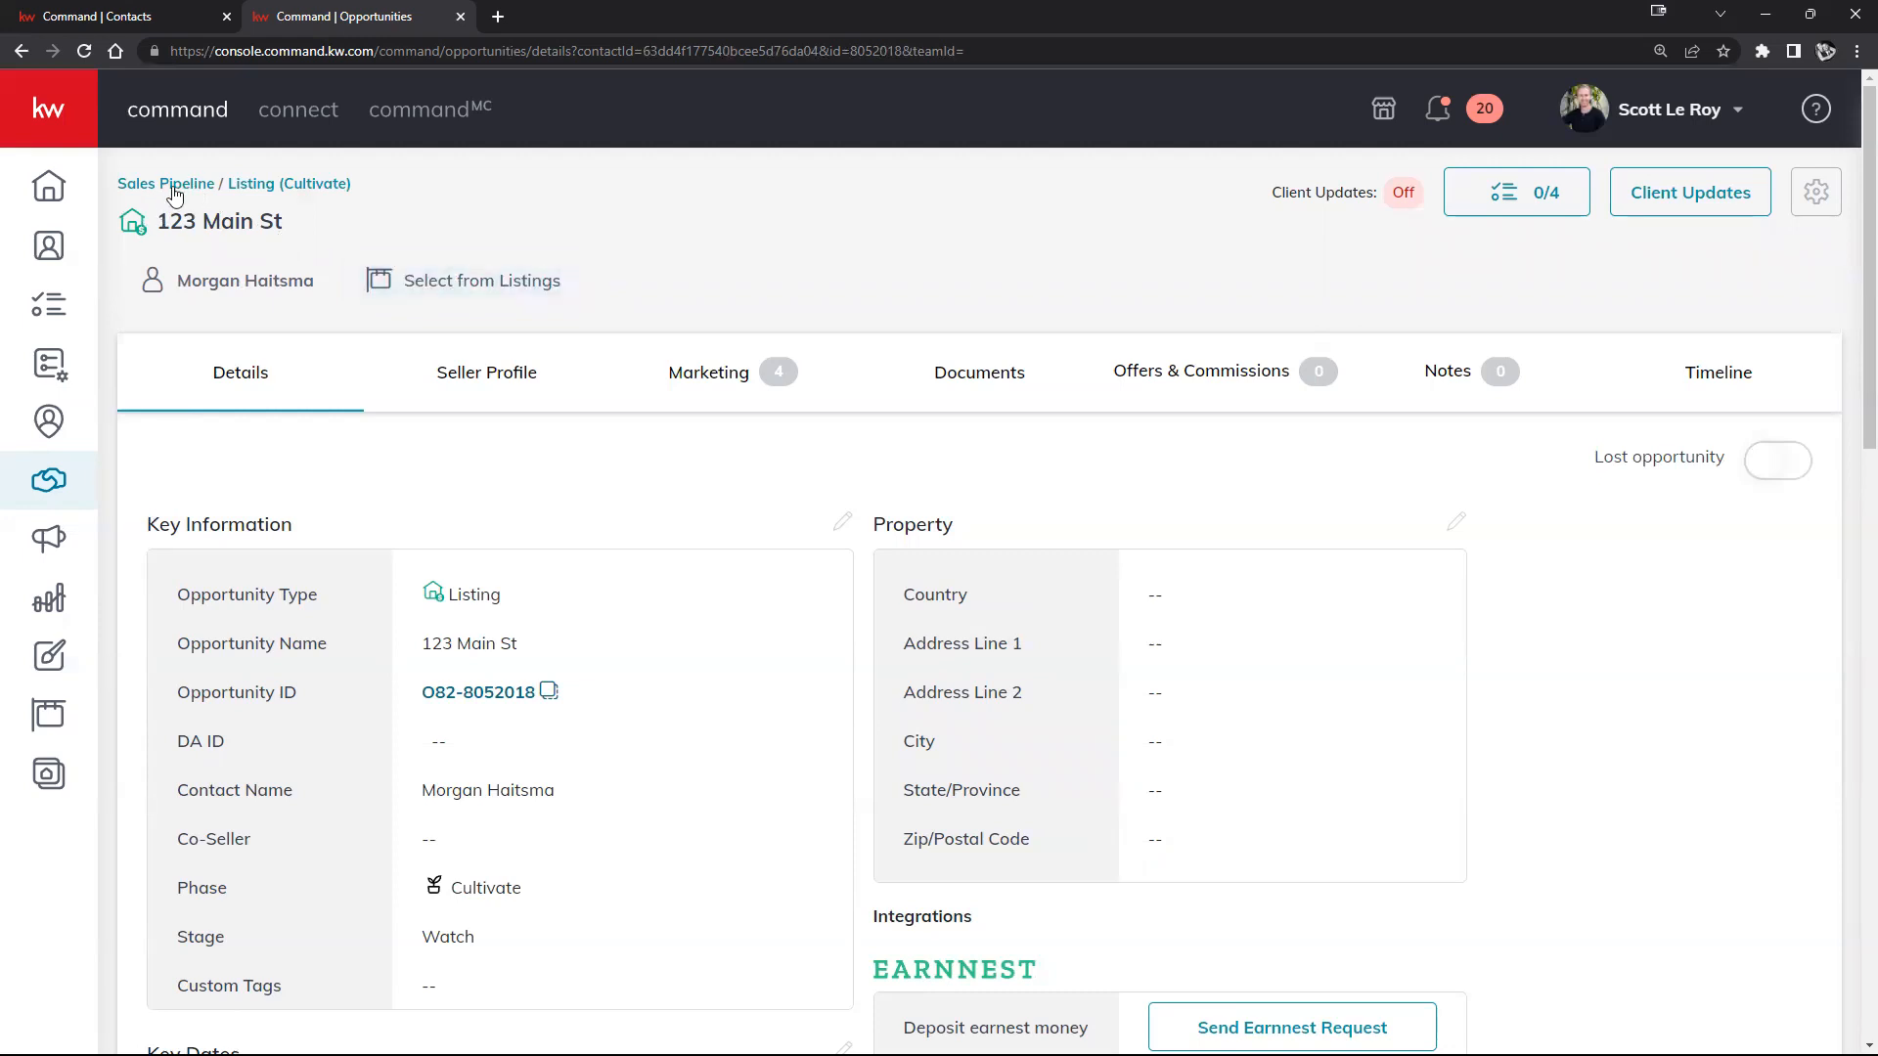
# Step: Search All Listings for '123 main st' and link the Genoa, WI listing to the opportunity
pyautogui.click(457, 283)
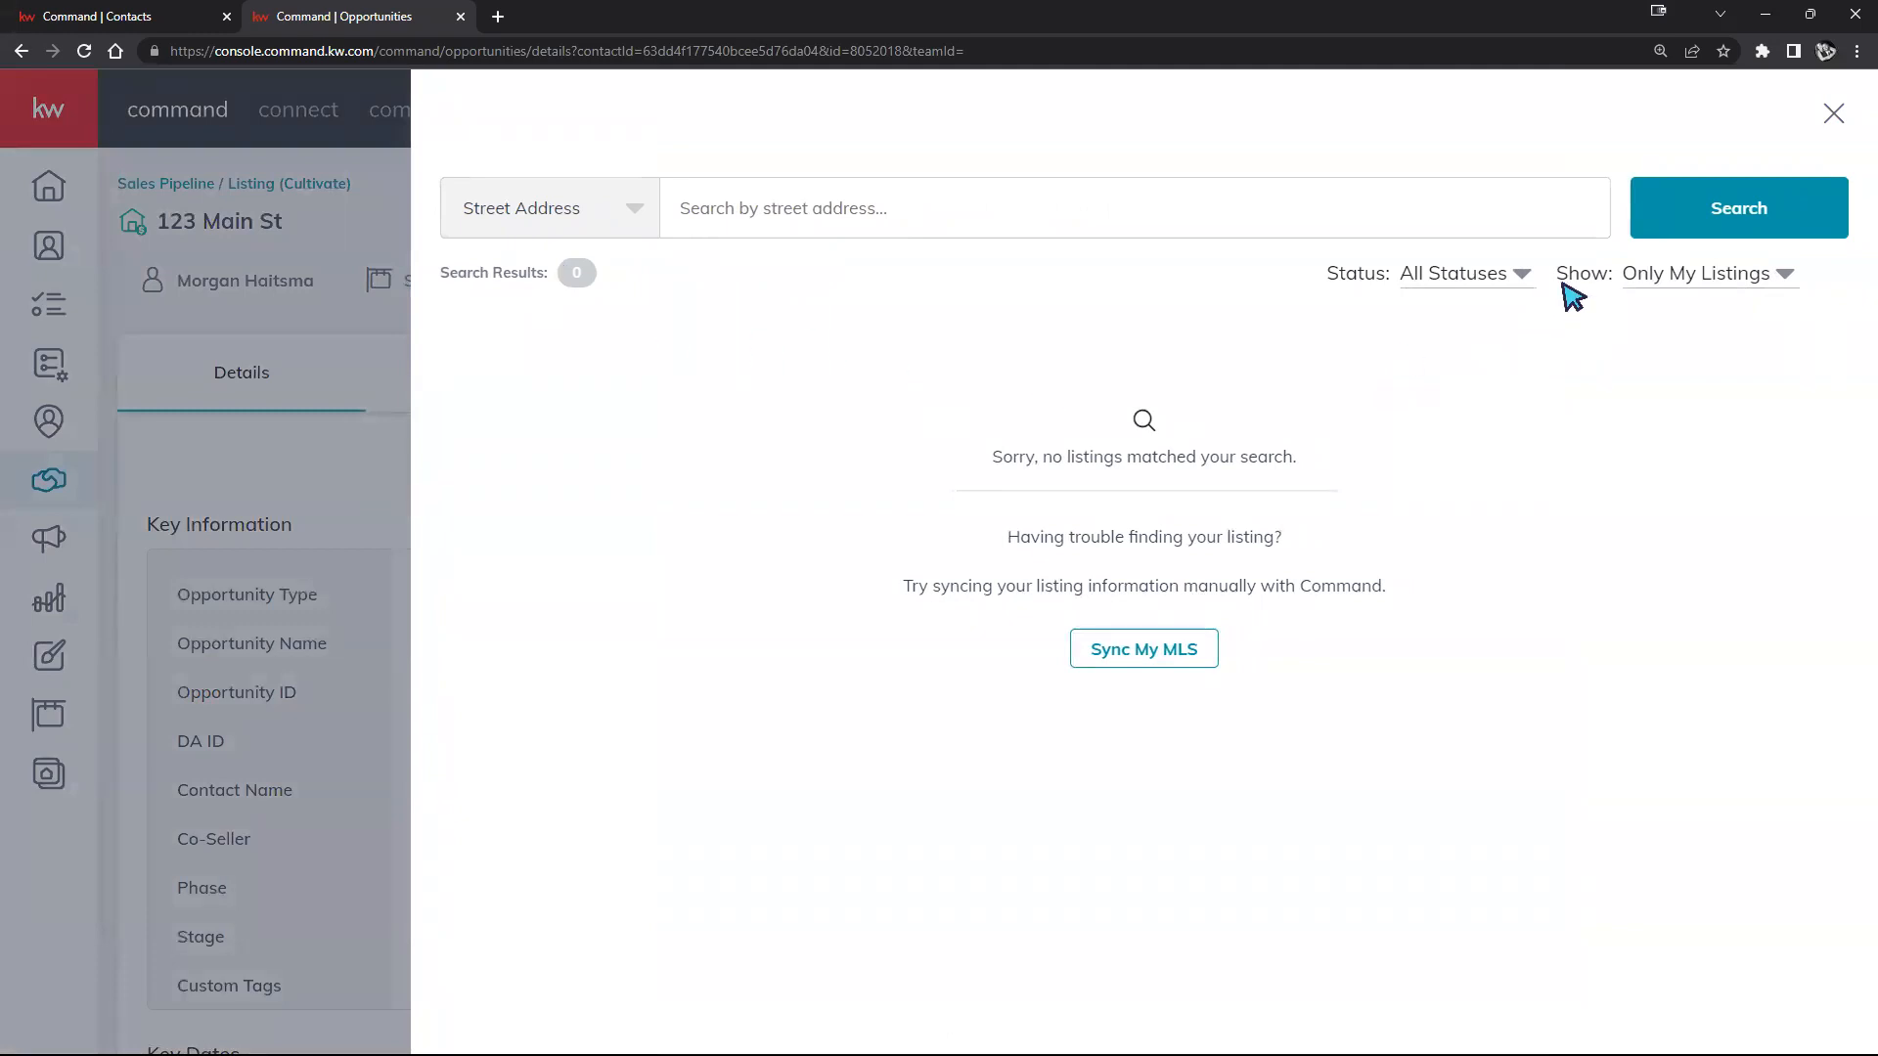
pyautogui.click(1699, 283)
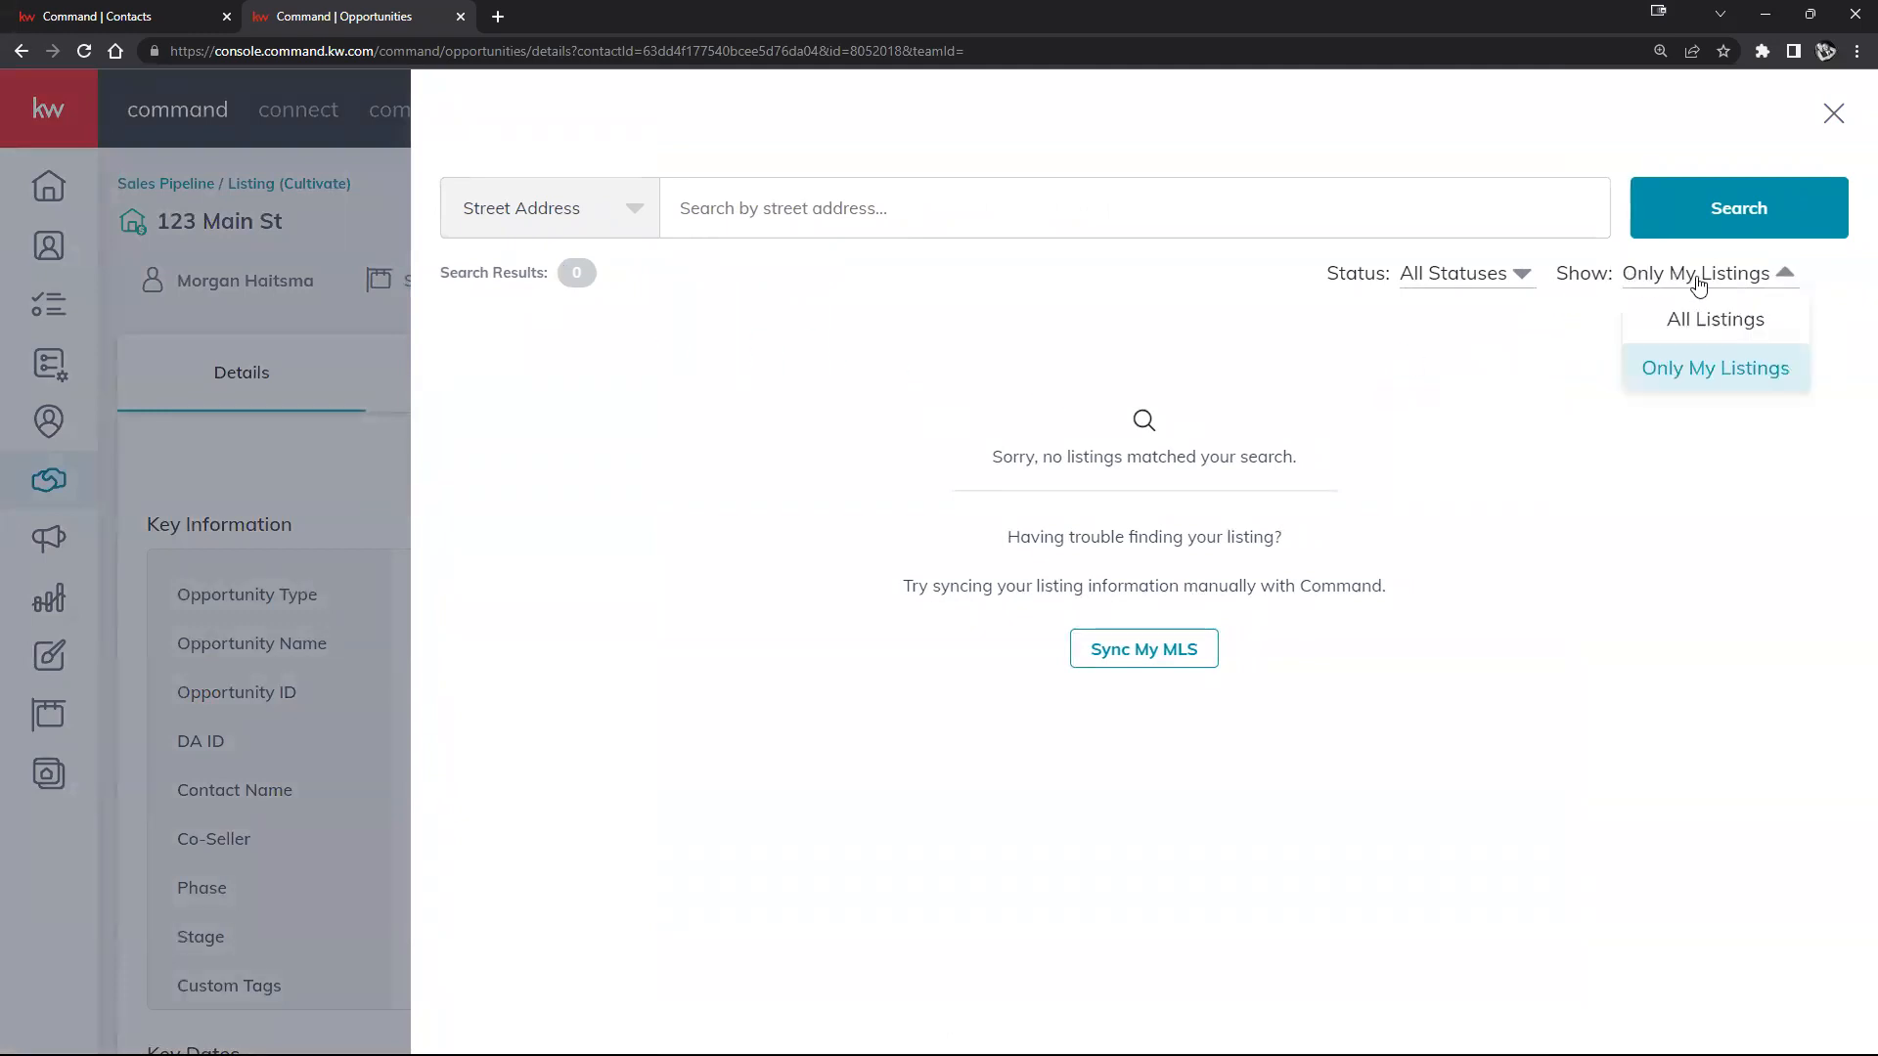
pyautogui.click(1723, 329)
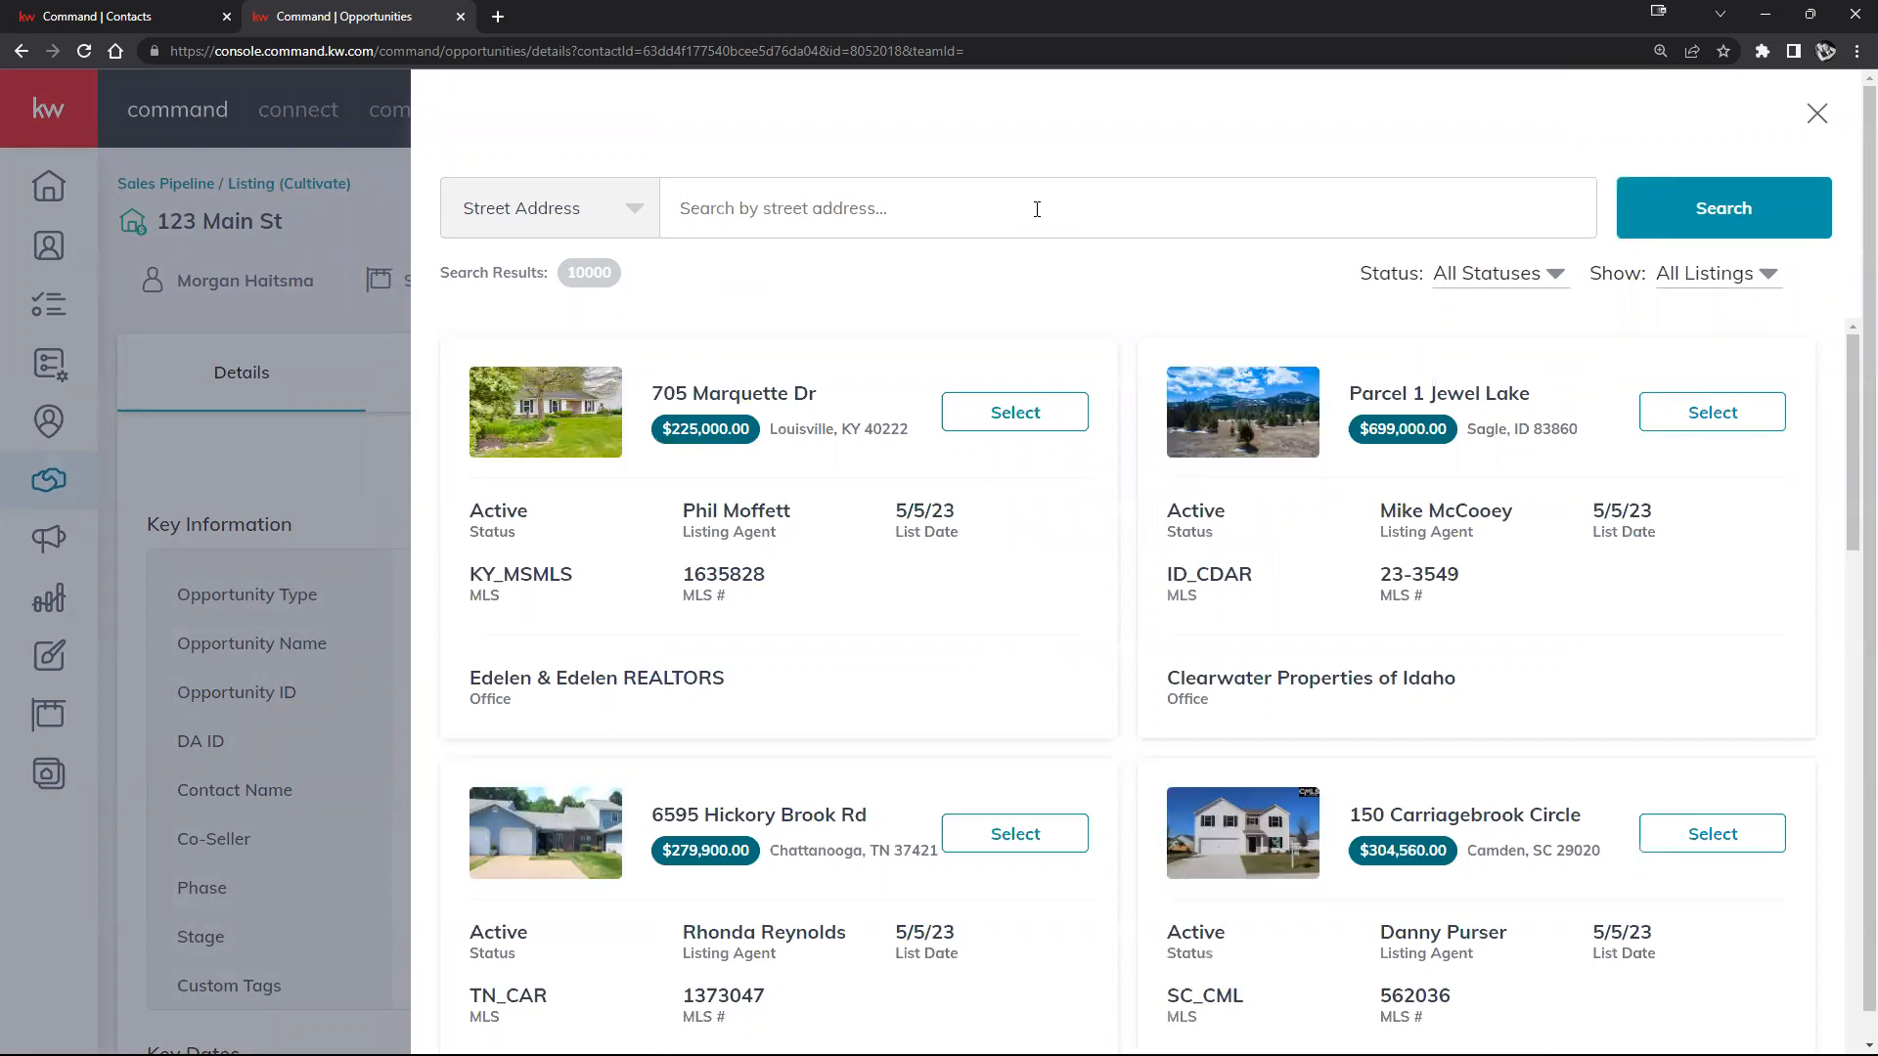
pyautogui.write('123 main st')
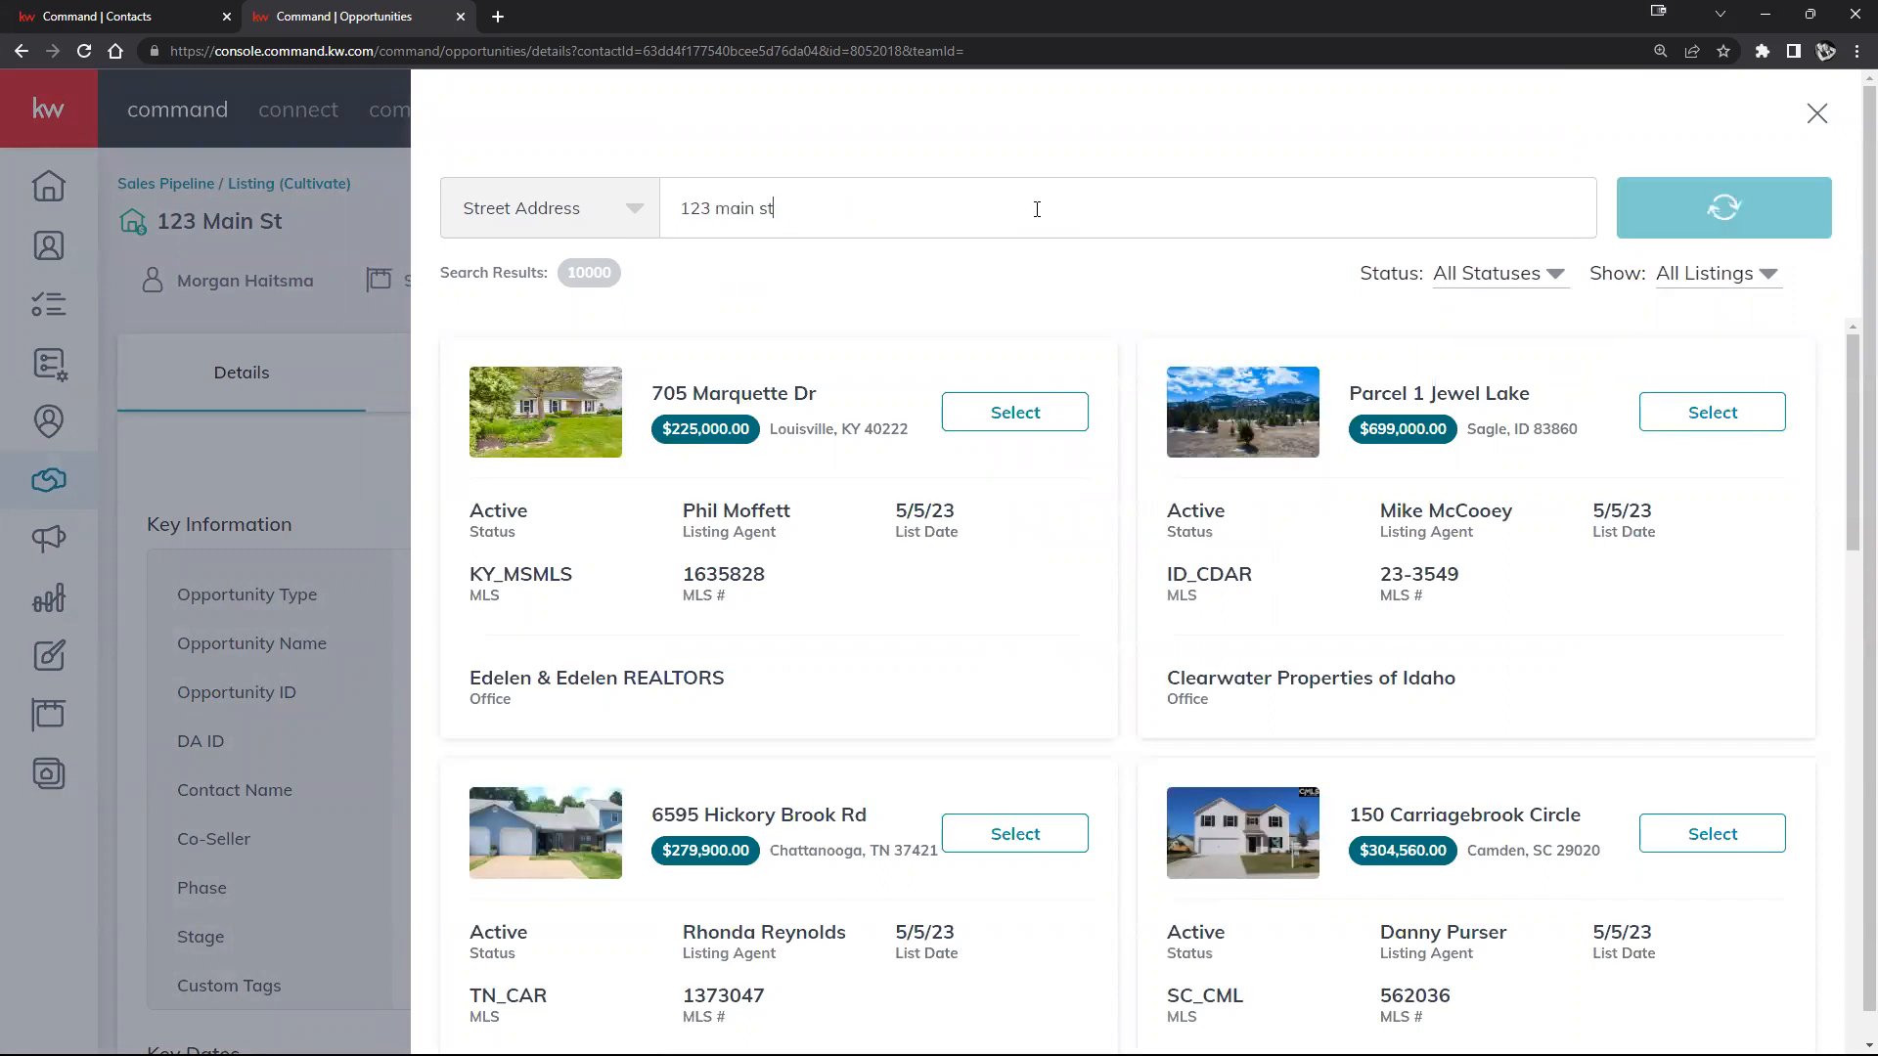
pyautogui.write('123 mai')
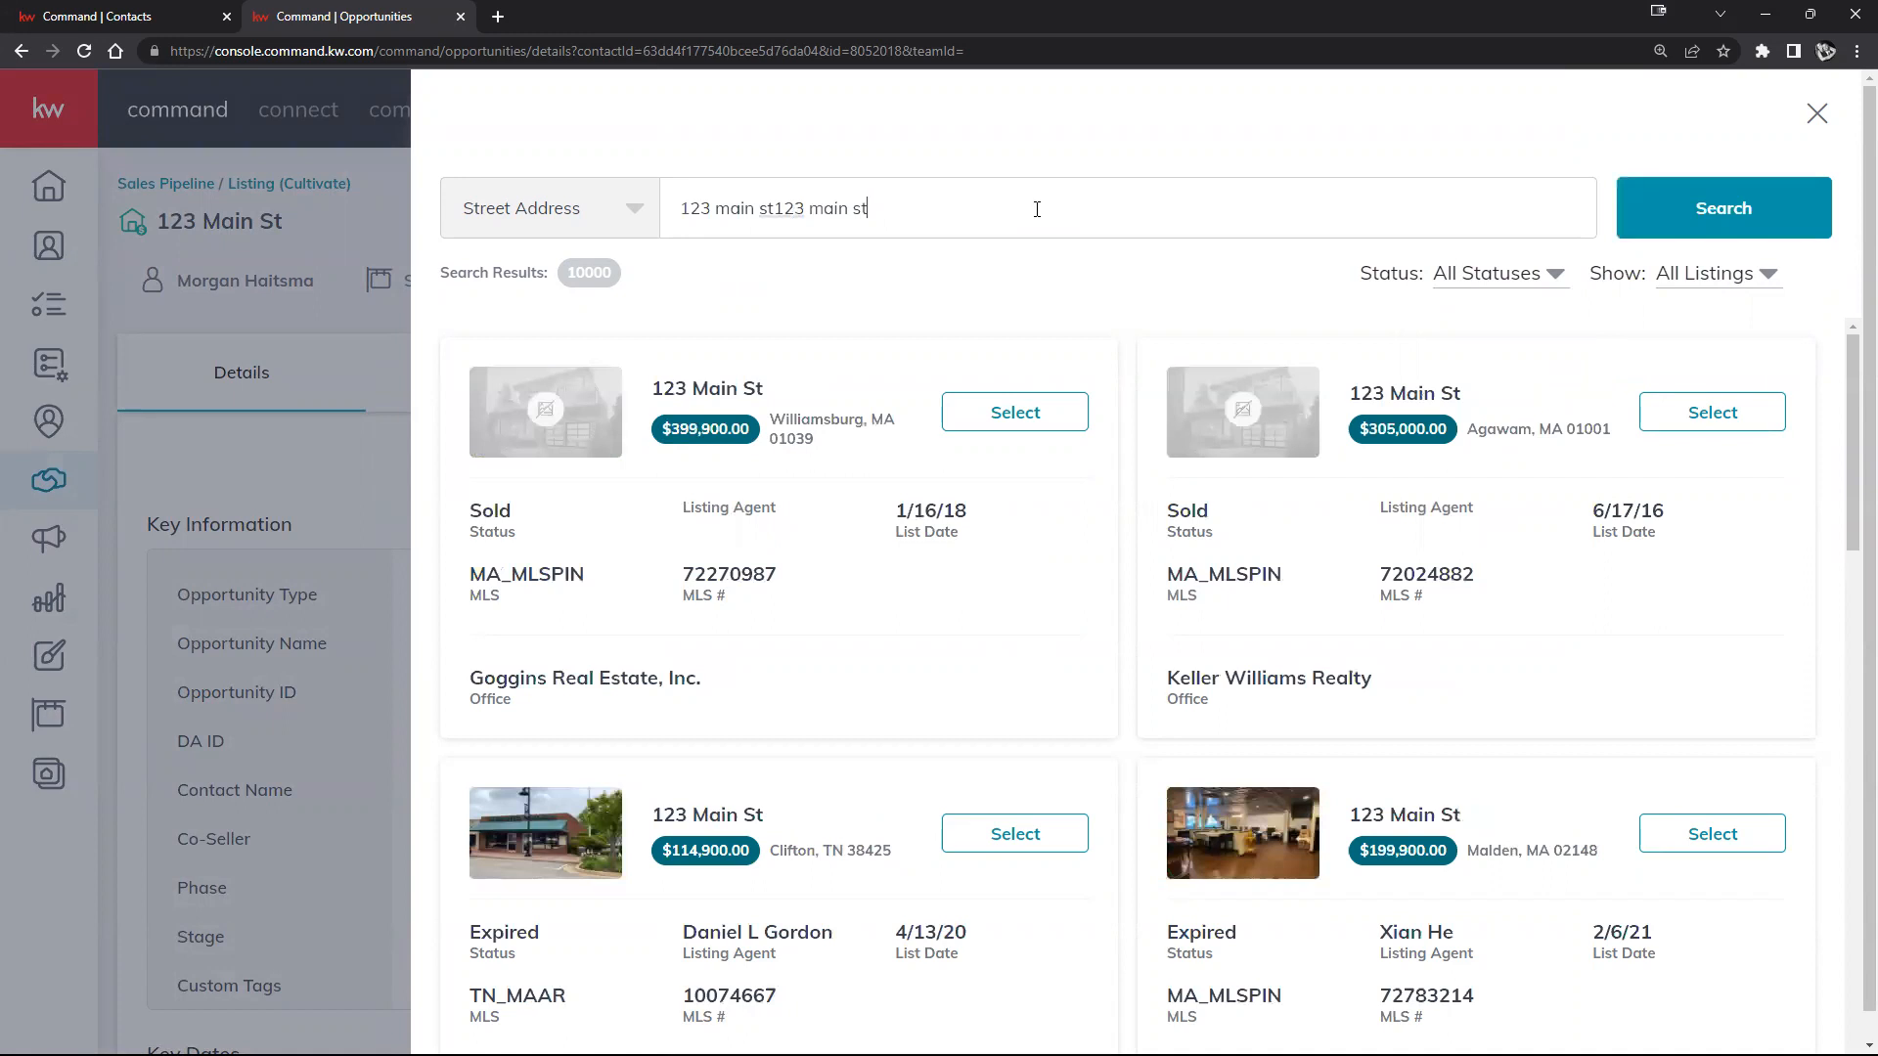
pyautogui.press('Return')
pyautogui.scroll(-4, 1144, 394)
pyautogui.scroll(-4, 1144, 474)
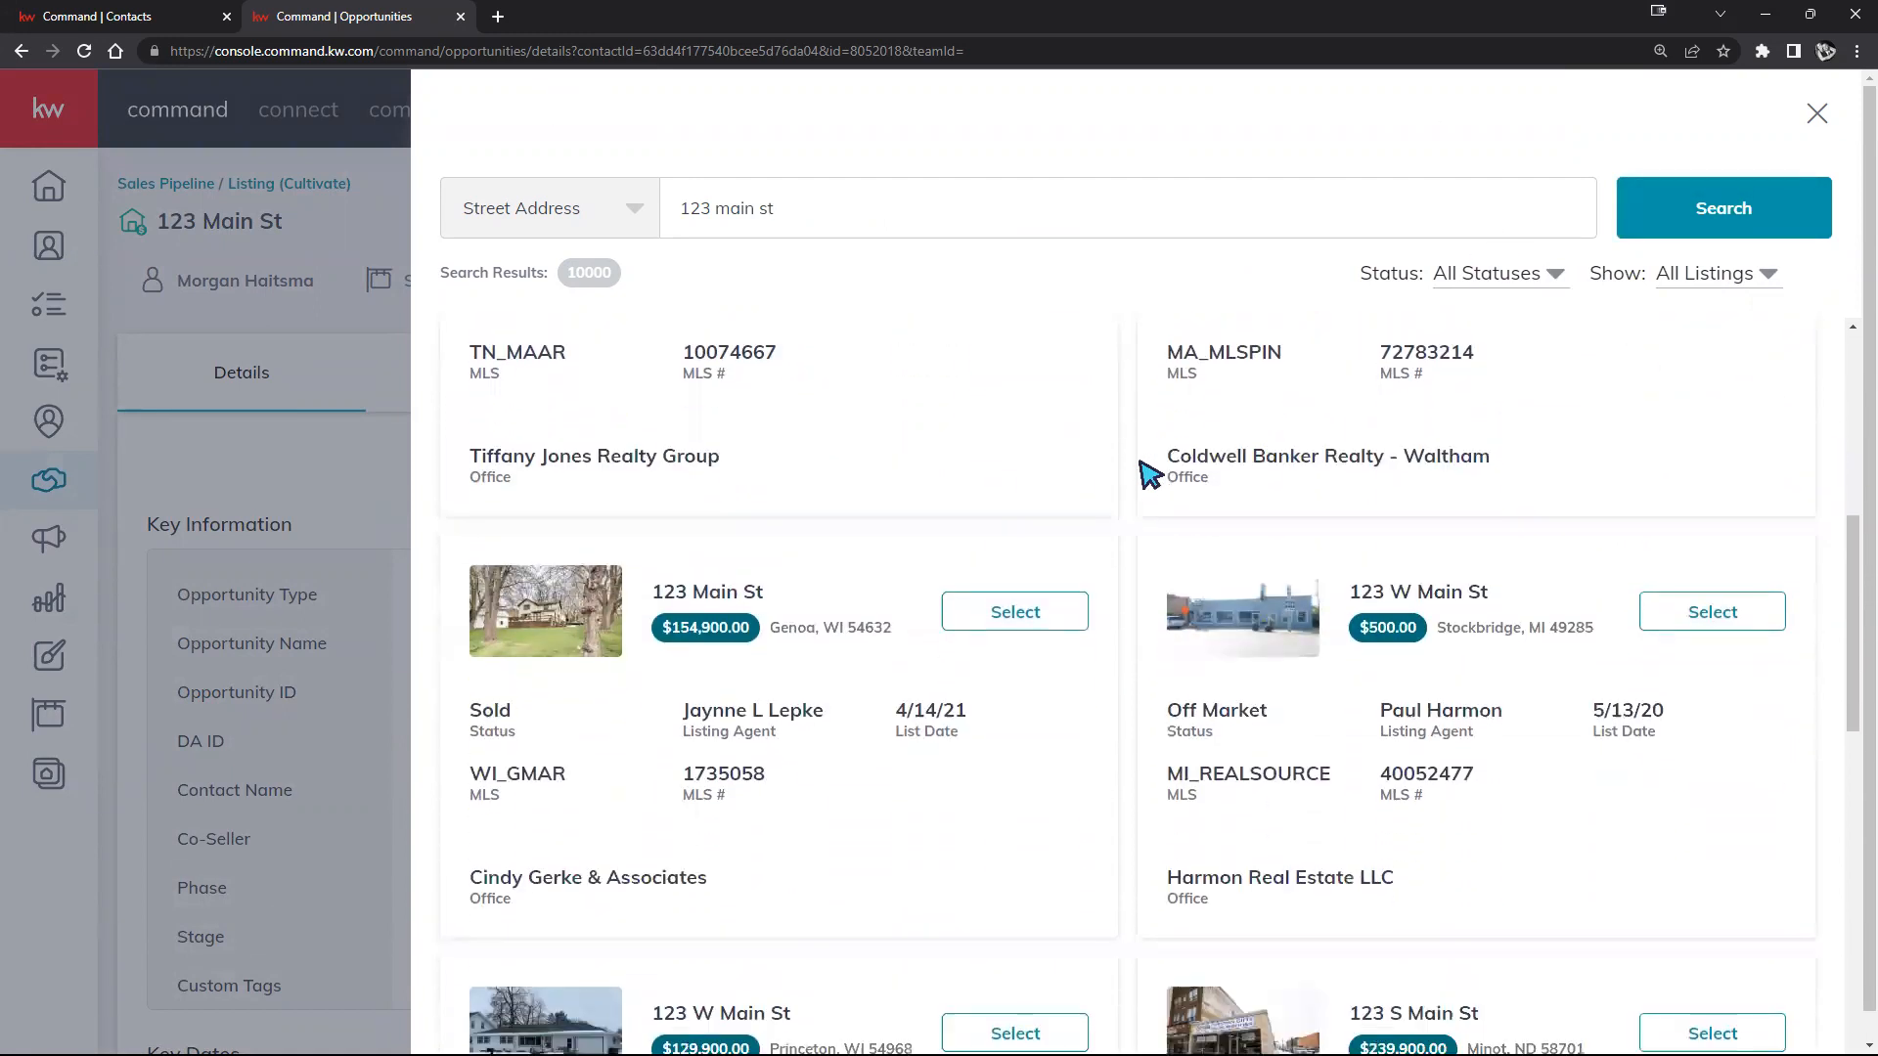
pyautogui.scroll(1, 1144, 477)
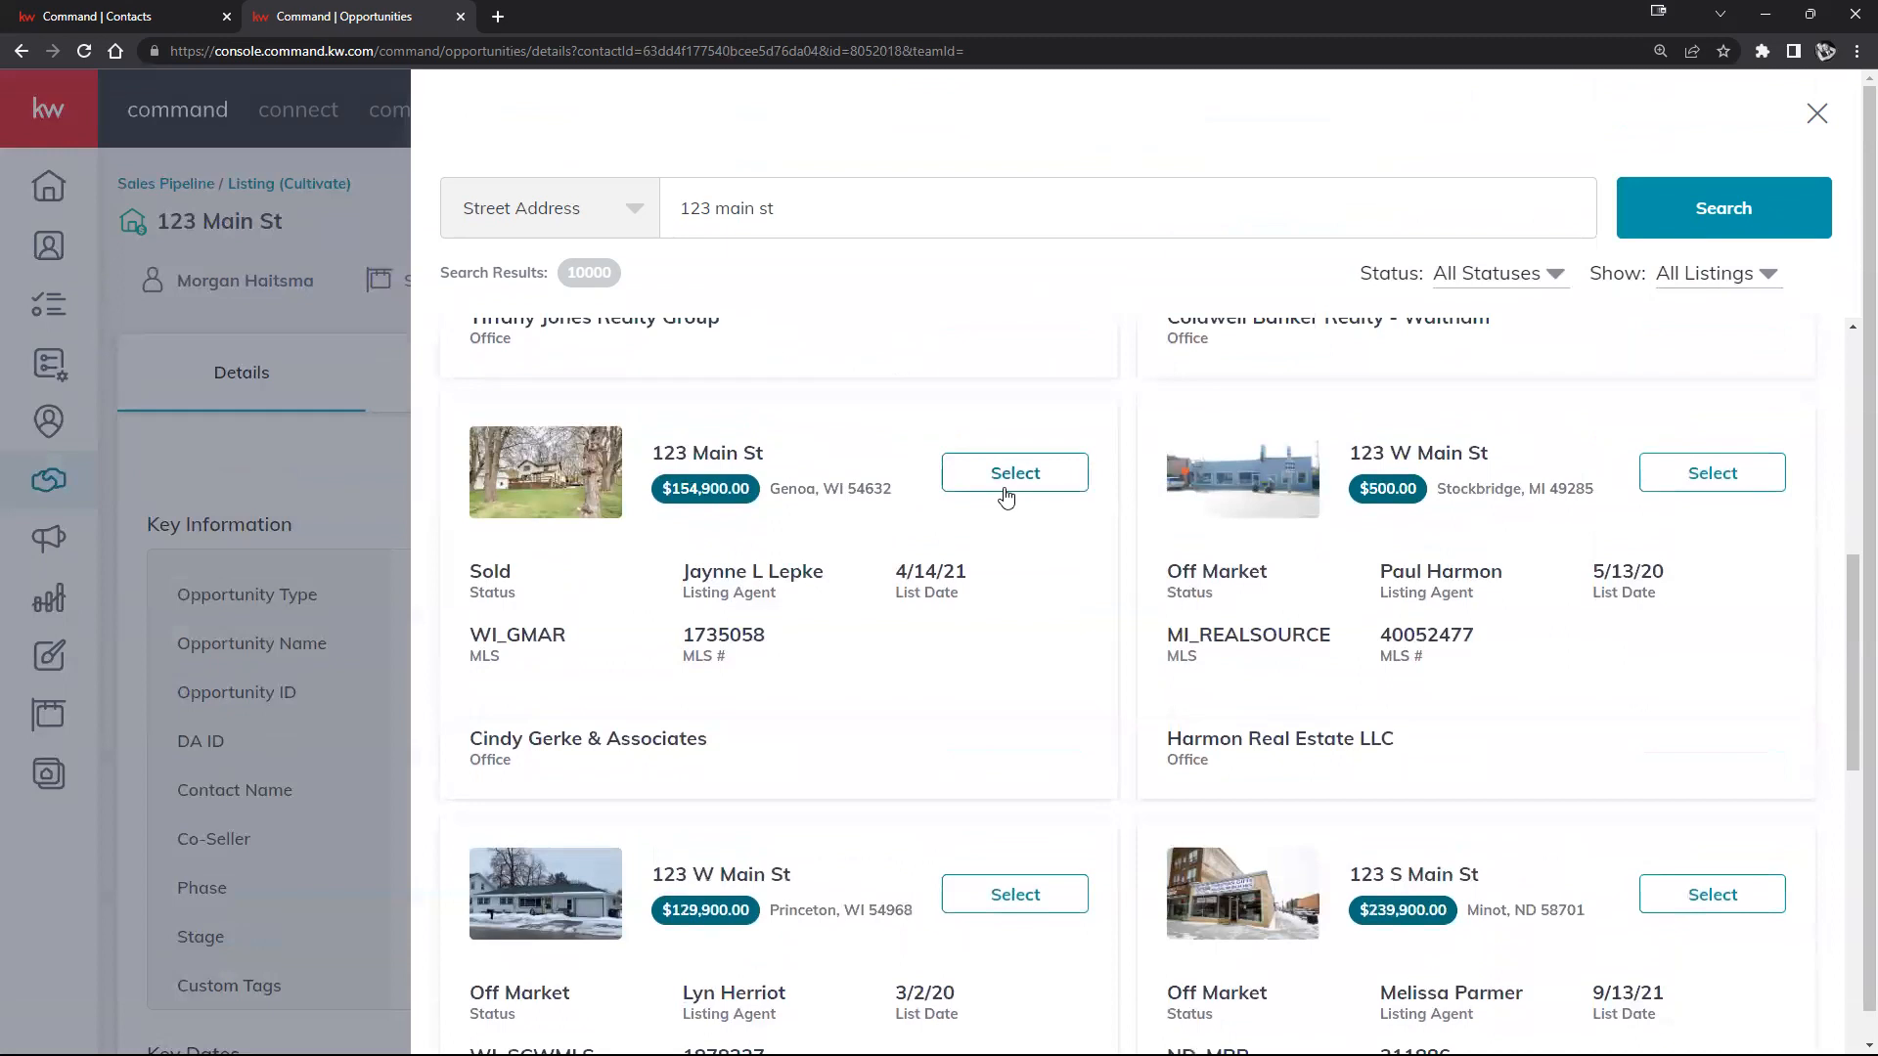
pyautogui.click(1044, 476)
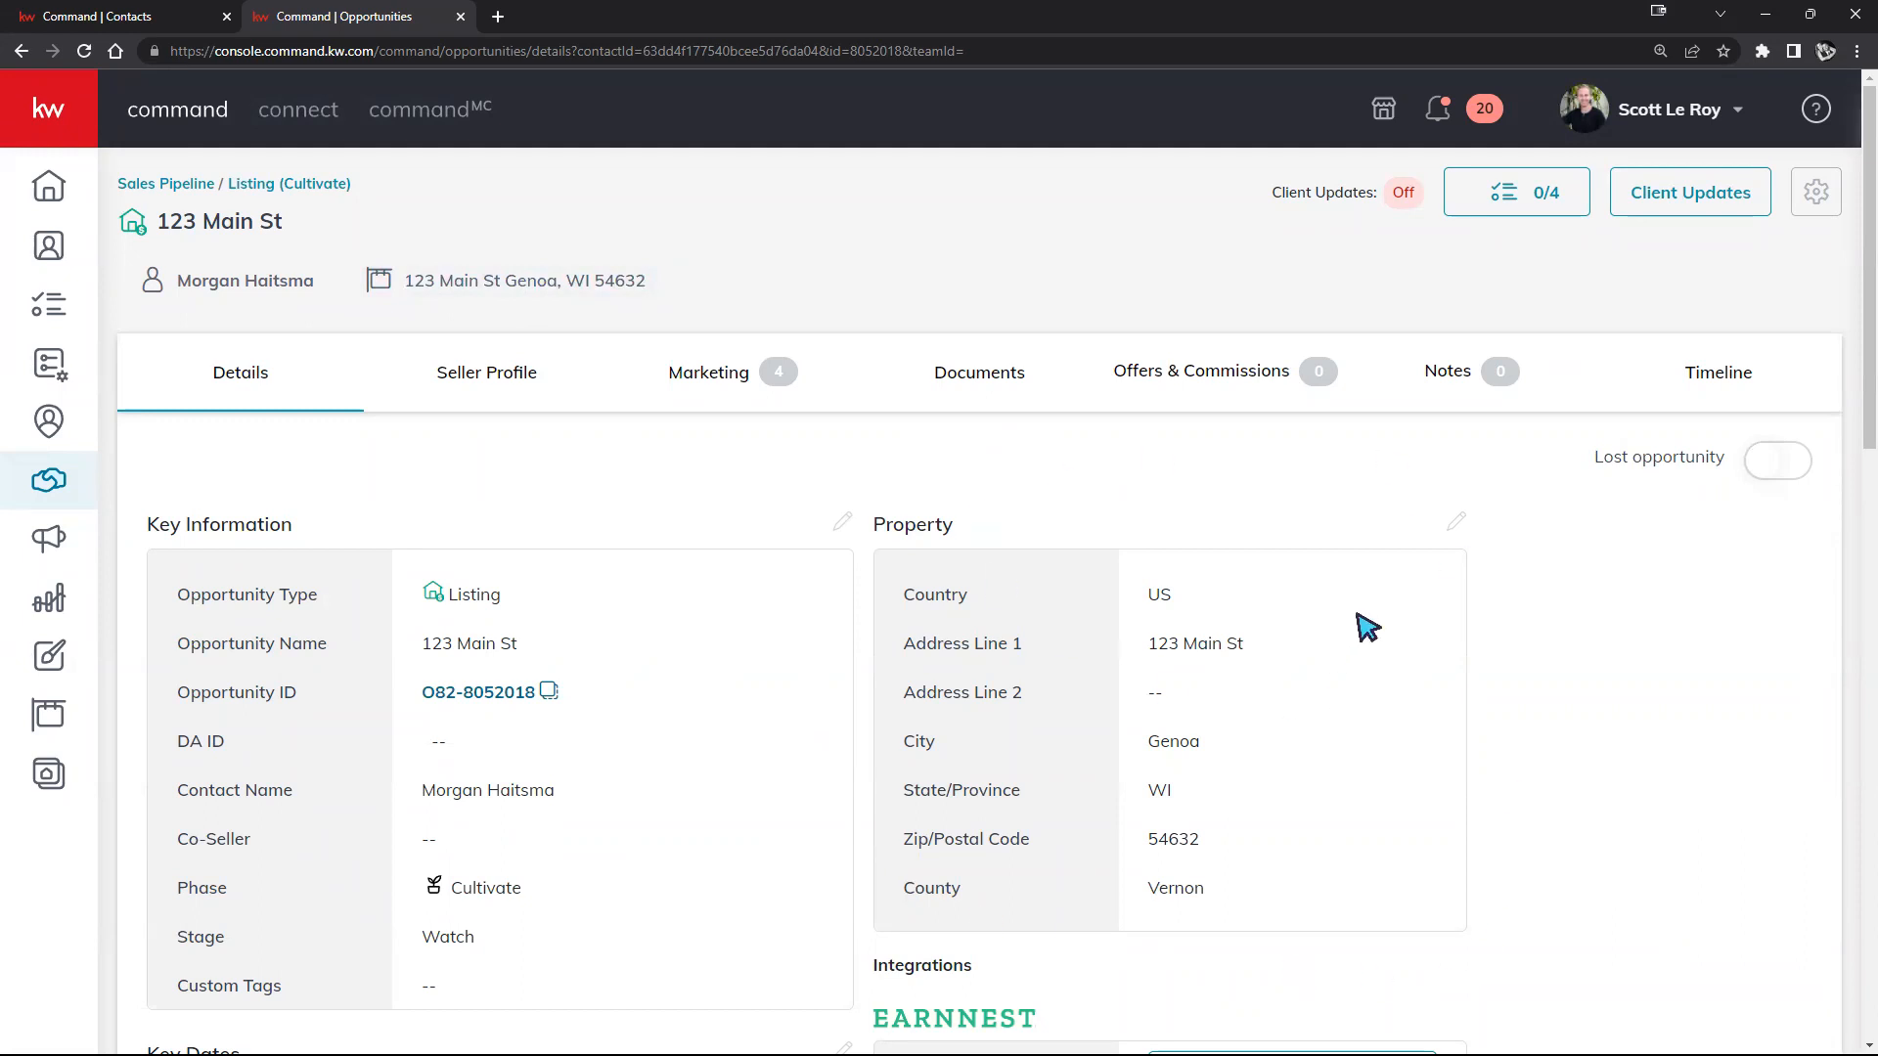
pyautogui.scroll(-7, 1362, 616)
pyautogui.scroll(-6, 1322, 583)
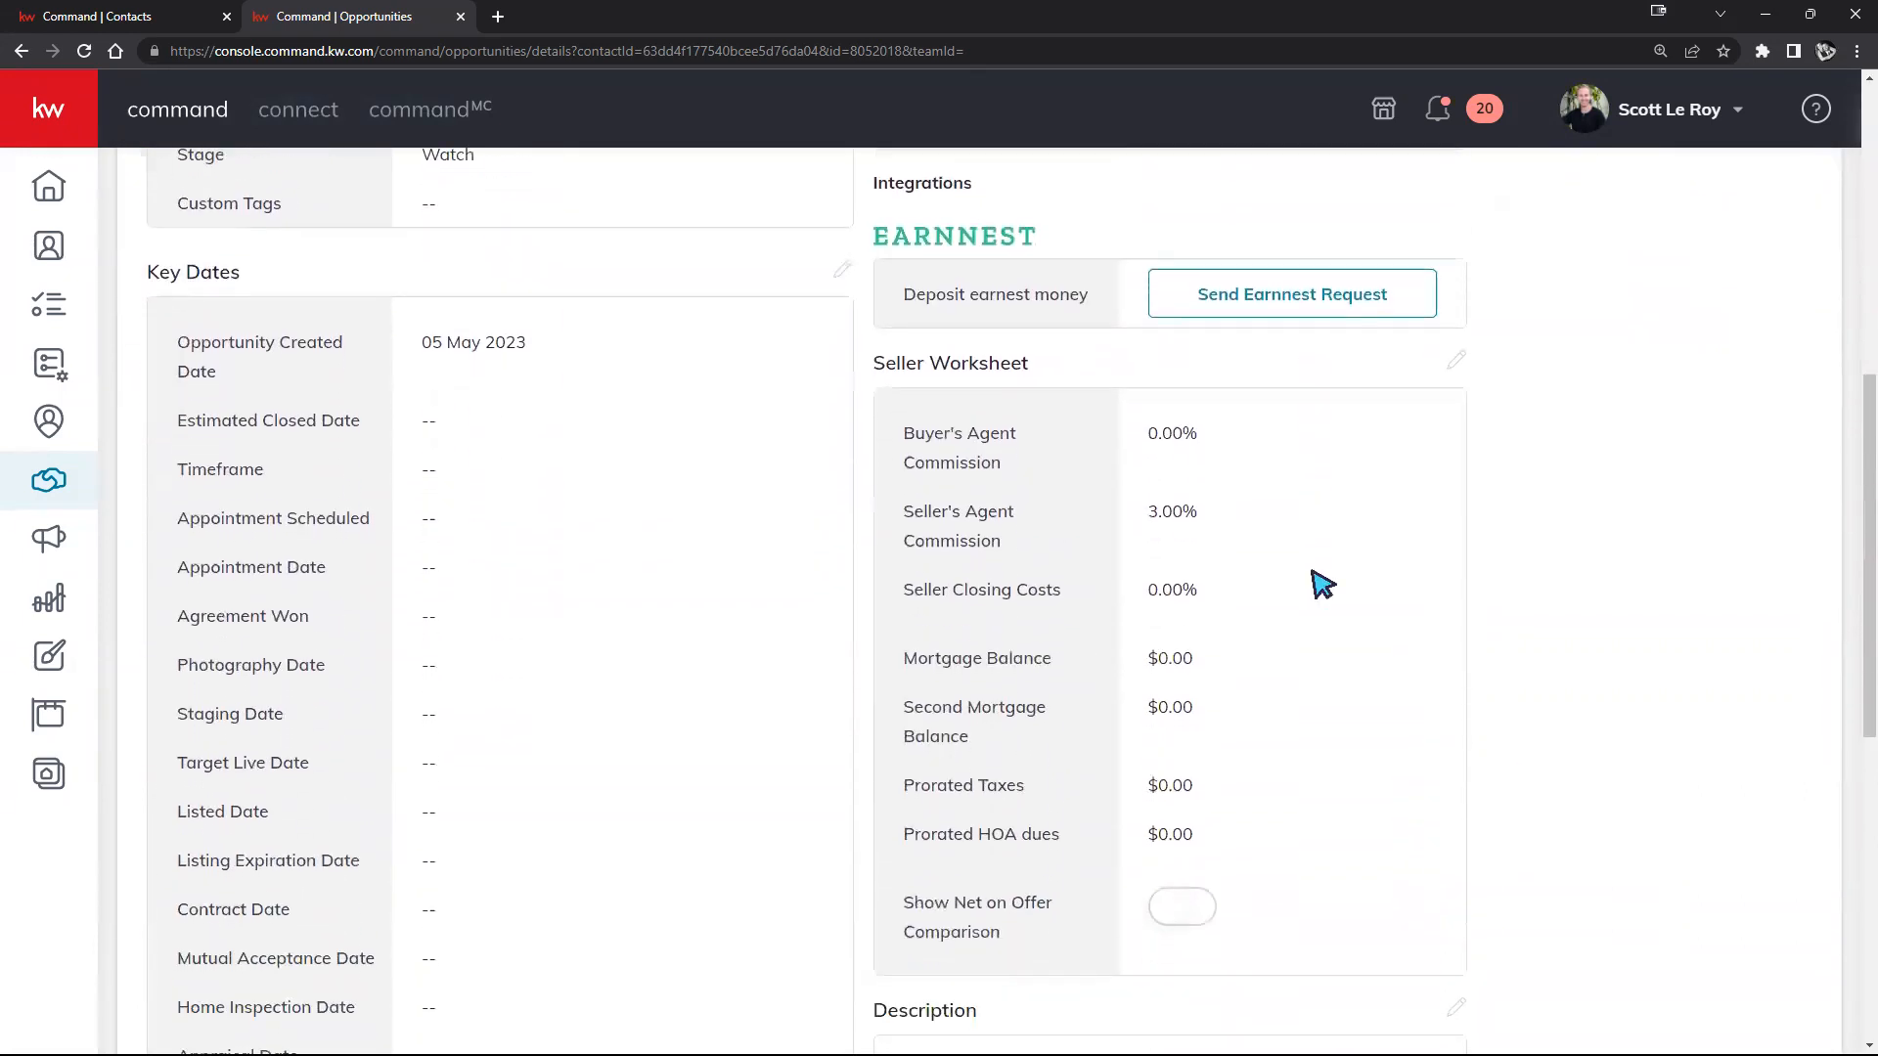
pyautogui.scroll(-3, 1300, 572)
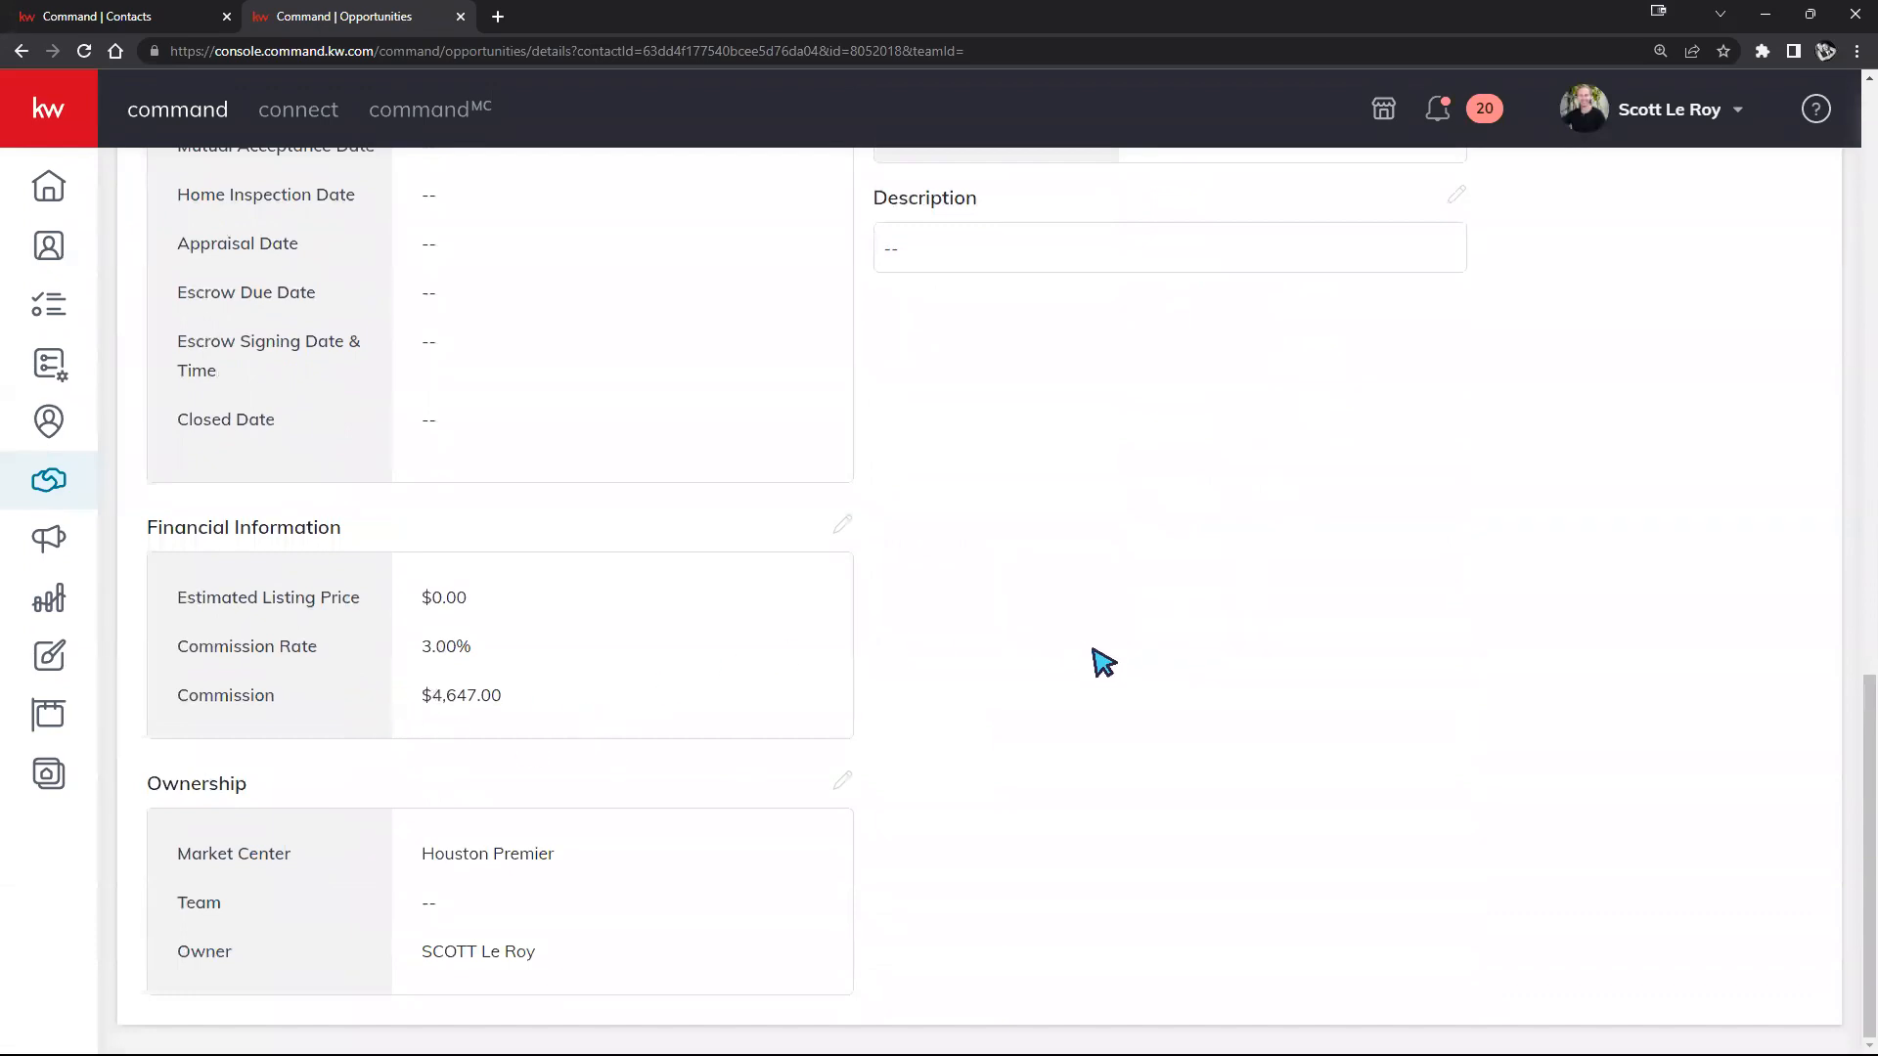
pyautogui.scroll(8, 1139, 633)
pyautogui.scroll(6, 1145, 626)
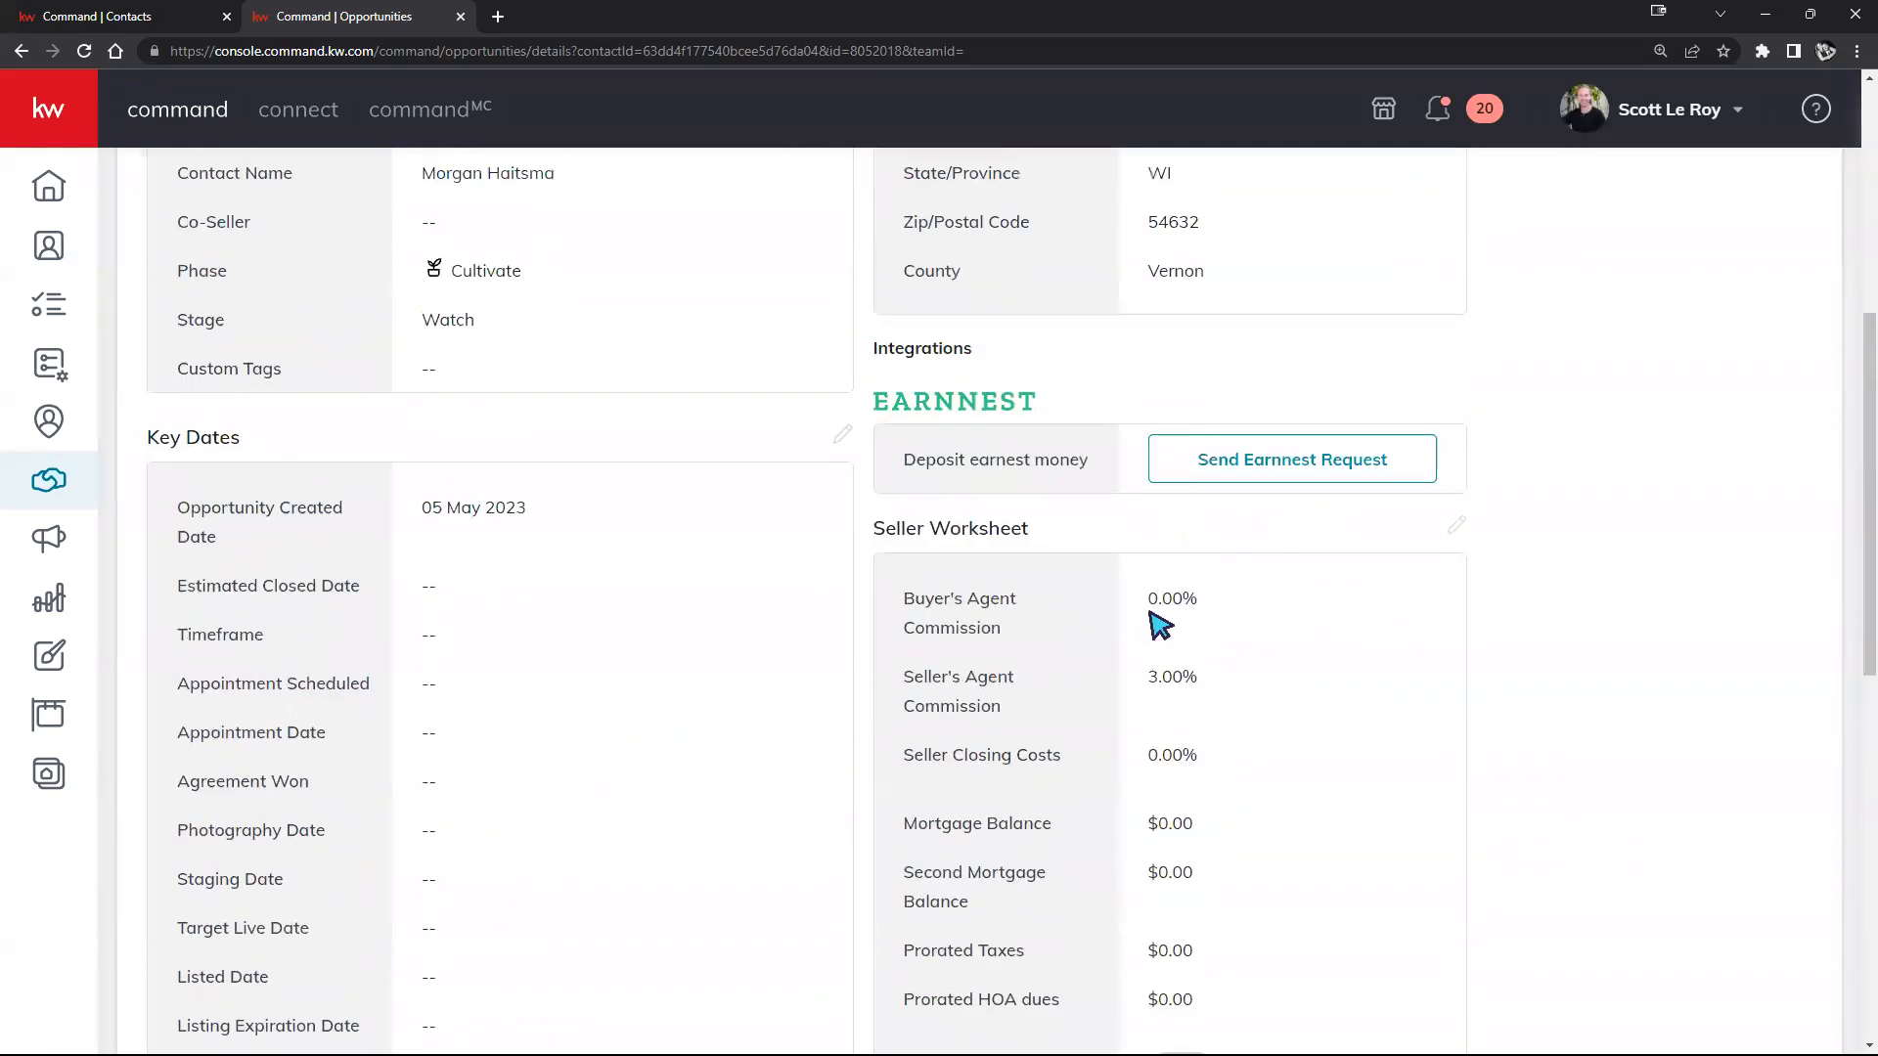
pyautogui.scroll(2, 753, 513)
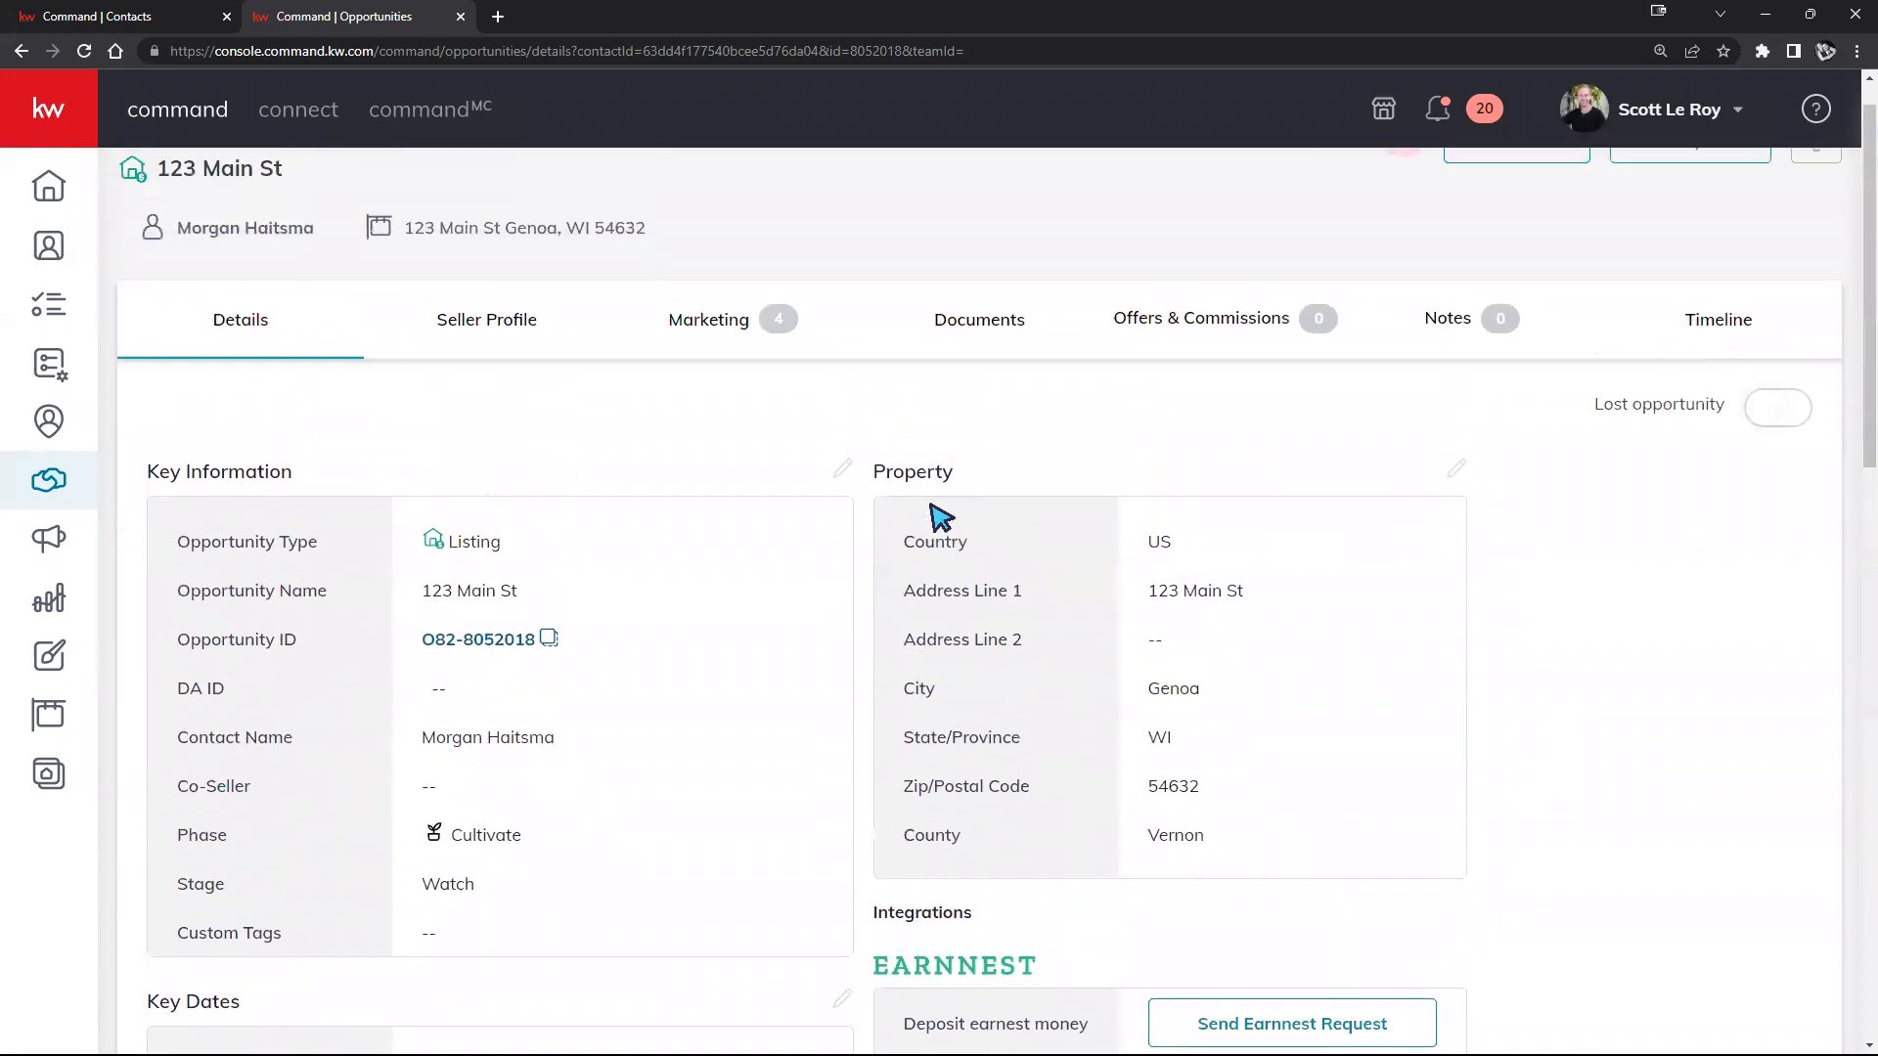
pyautogui.scroll(1, 631, 533)
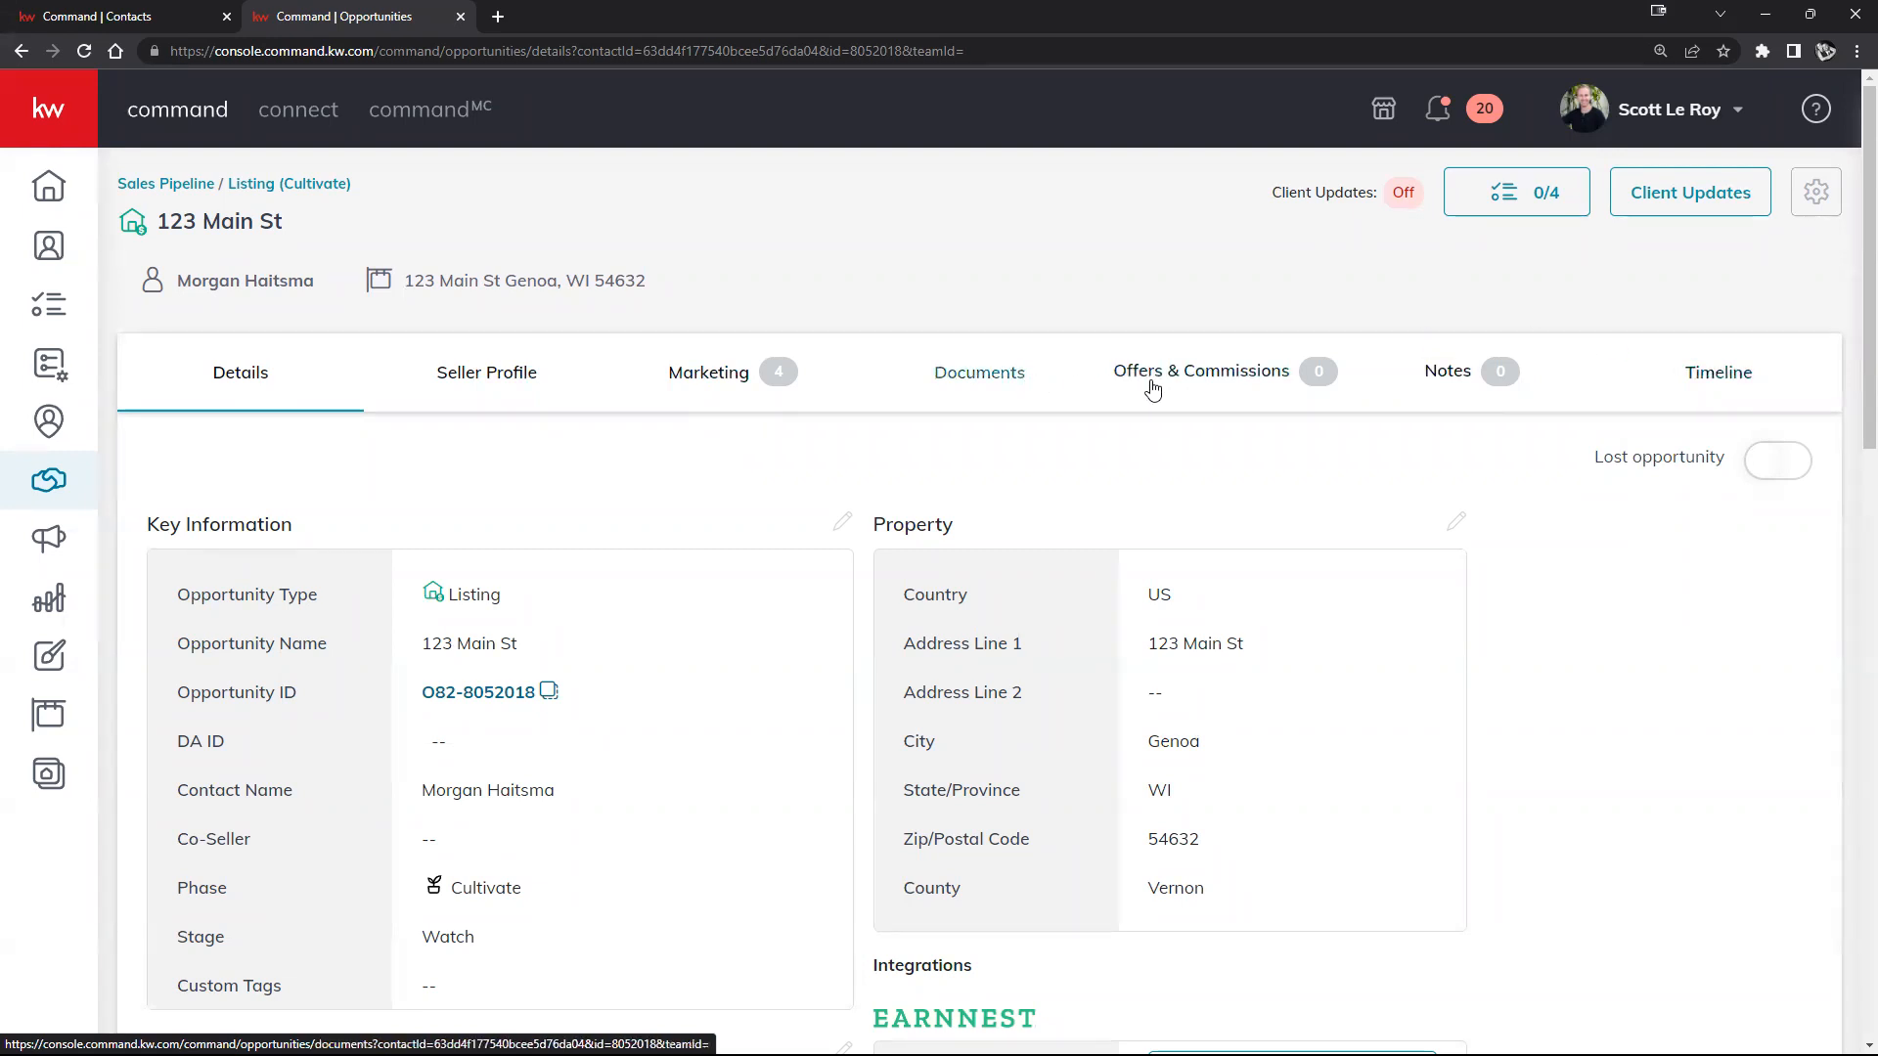
# Step: Show the opportunity's Documents and list the available checklist types
pyautogui.click(993, 391)
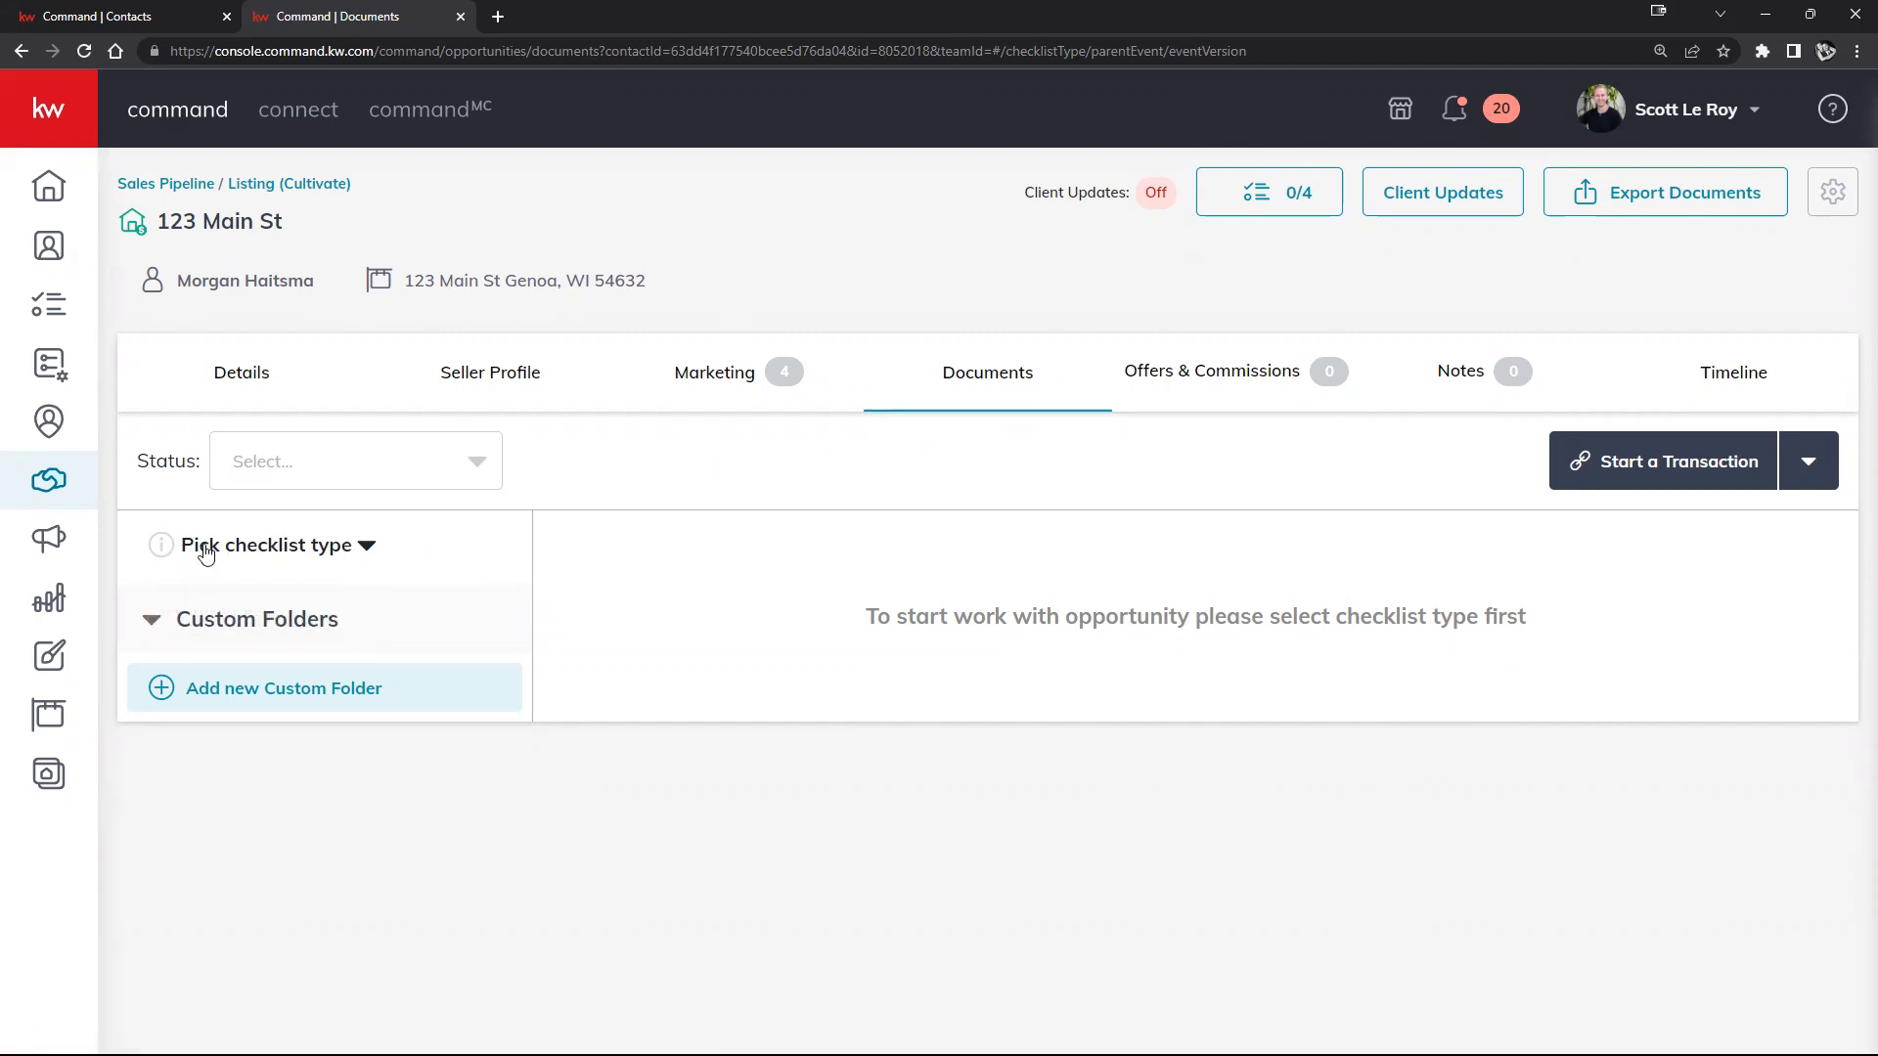
pyautogui.click(313, 552)
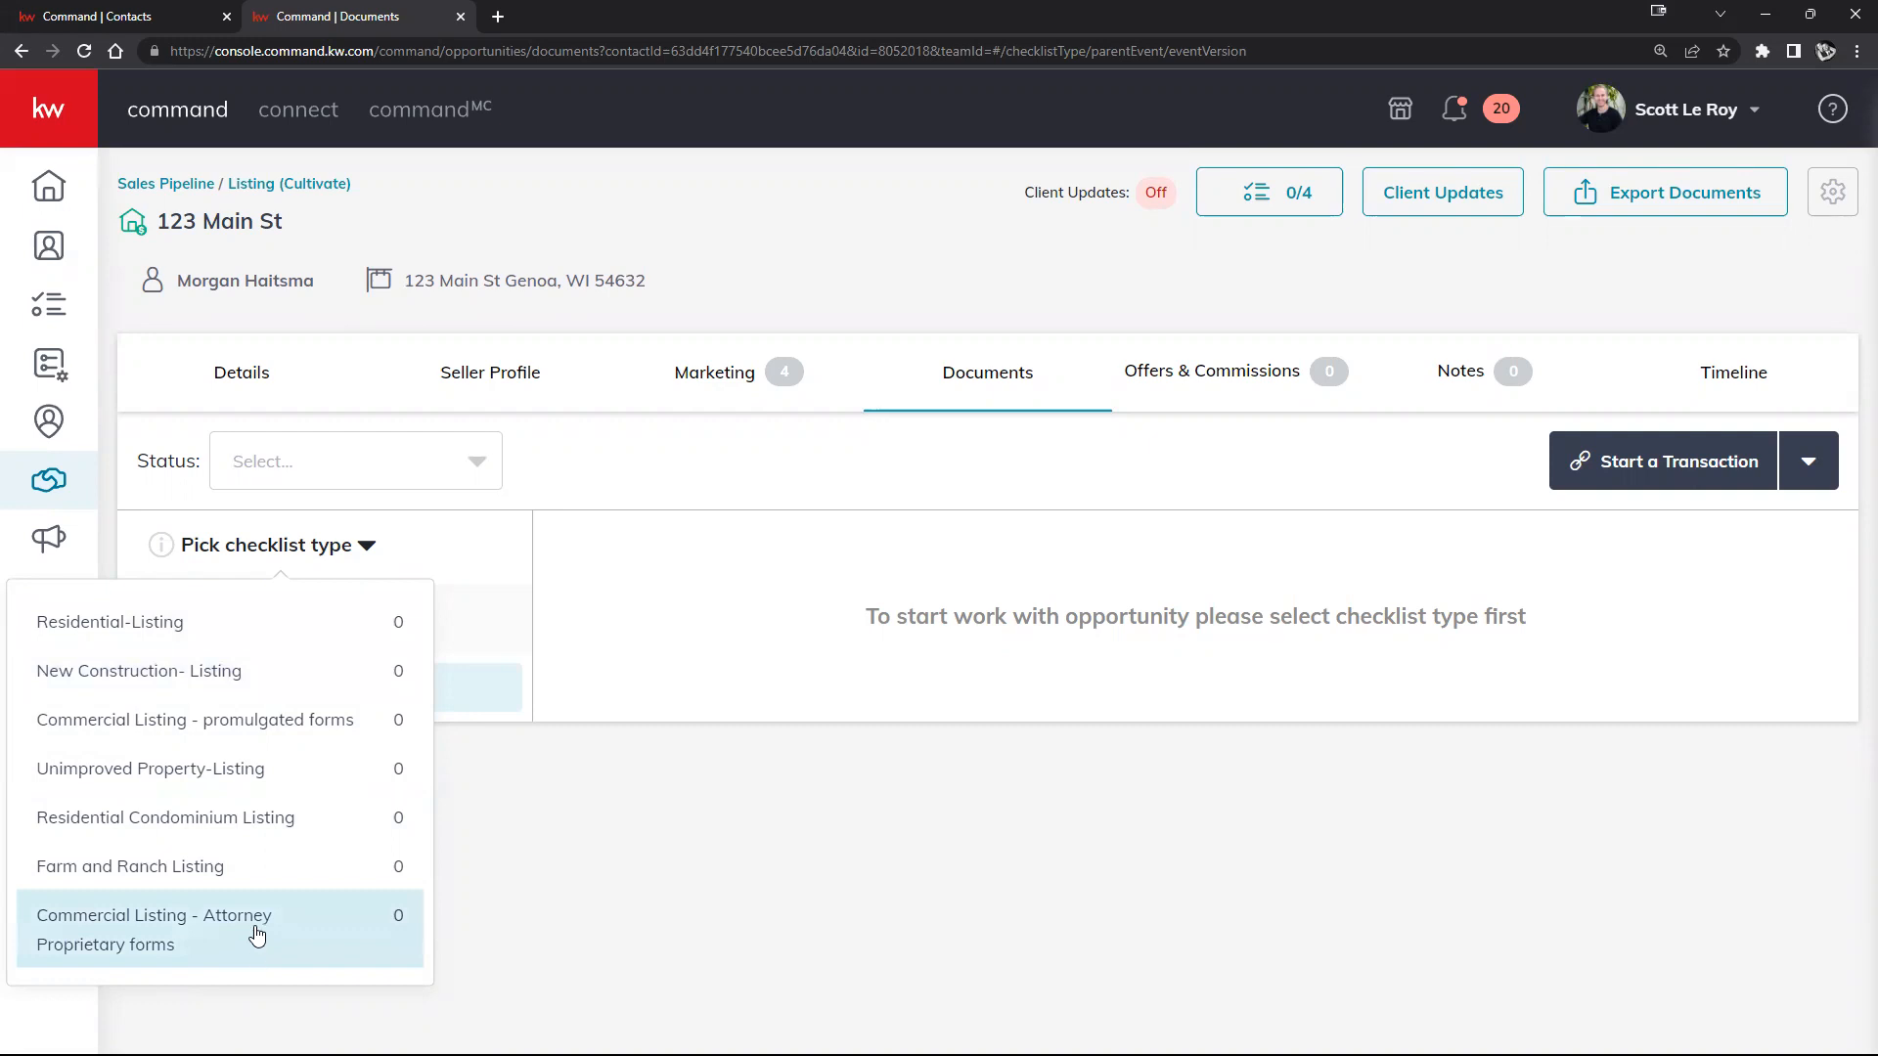
# Step: Apply the Residential-Listing checklist and review the 38 required Listed documents
pyautogui.click(195, 638)
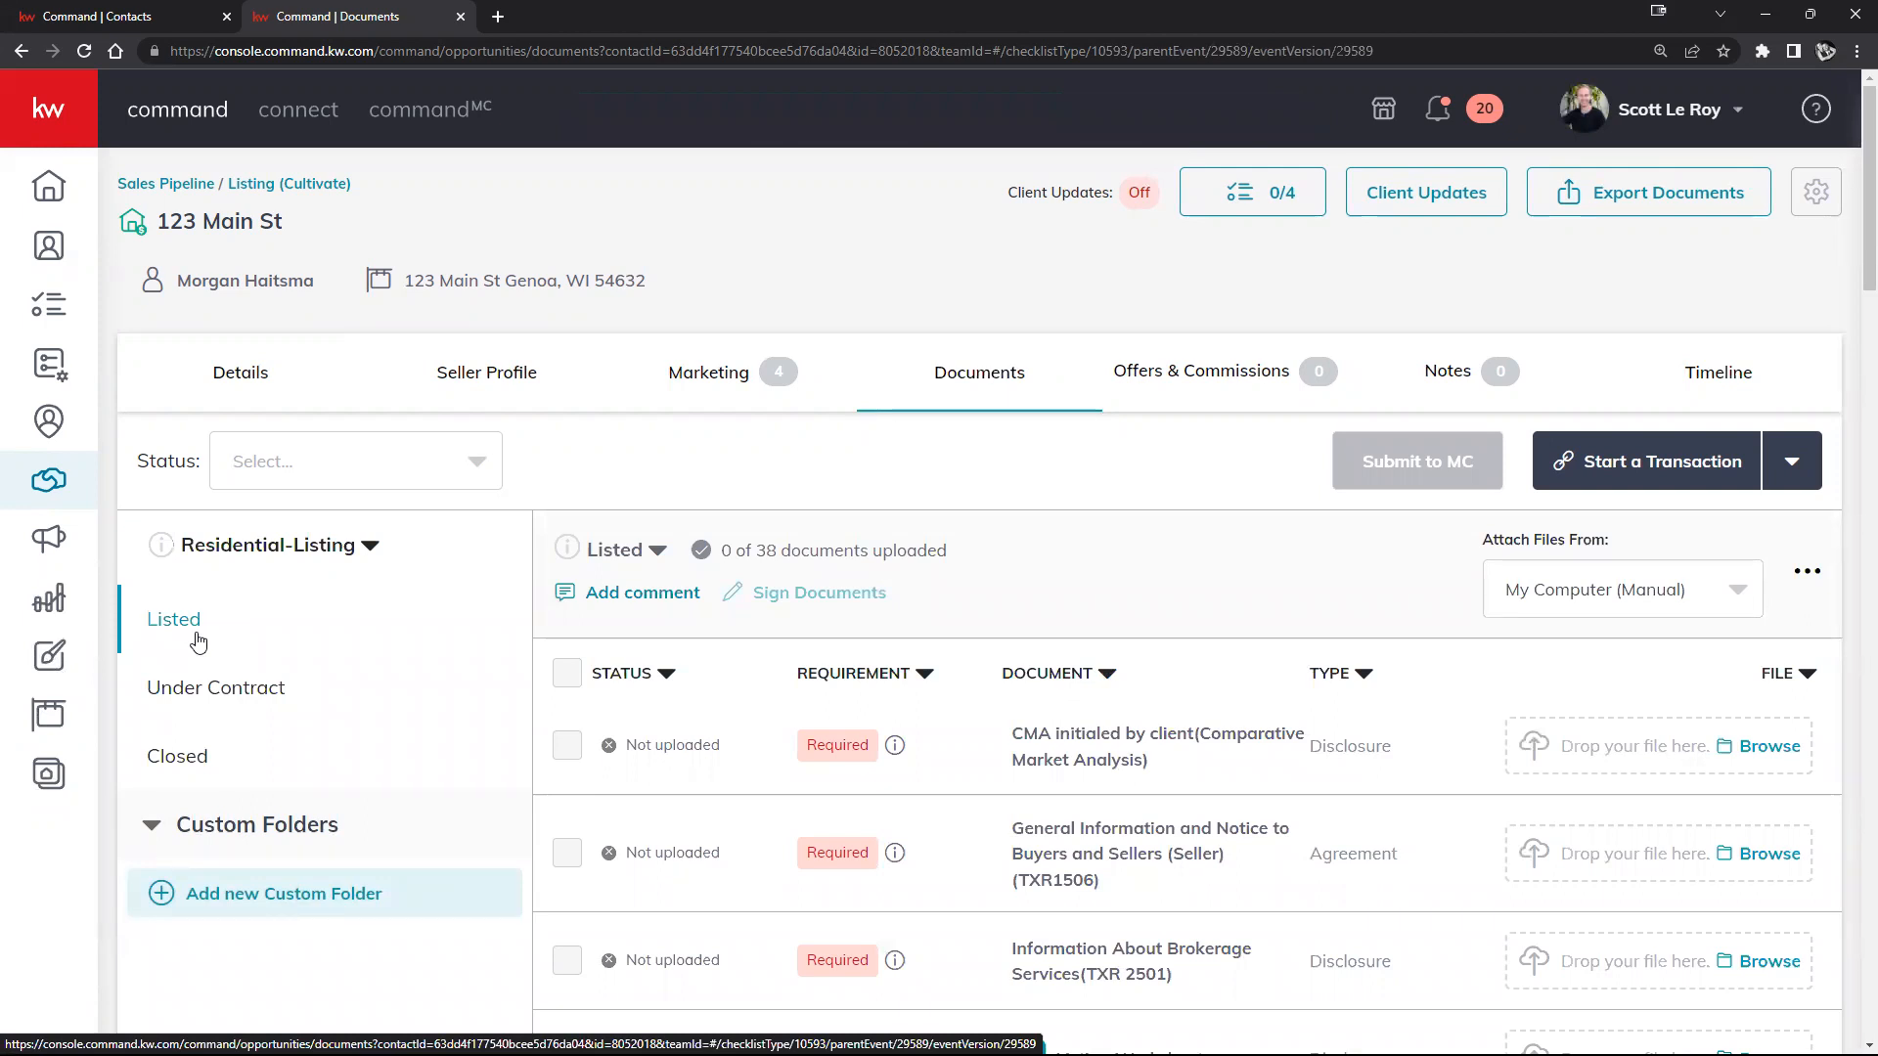
pyautogui.scroll(-8, 1216, 691)
pyautogui.scroll(8, 1216, 690)
pyautogui.scroll(-2, 1125, 660)
pyautogui.scroll(-2, 1154, 646)
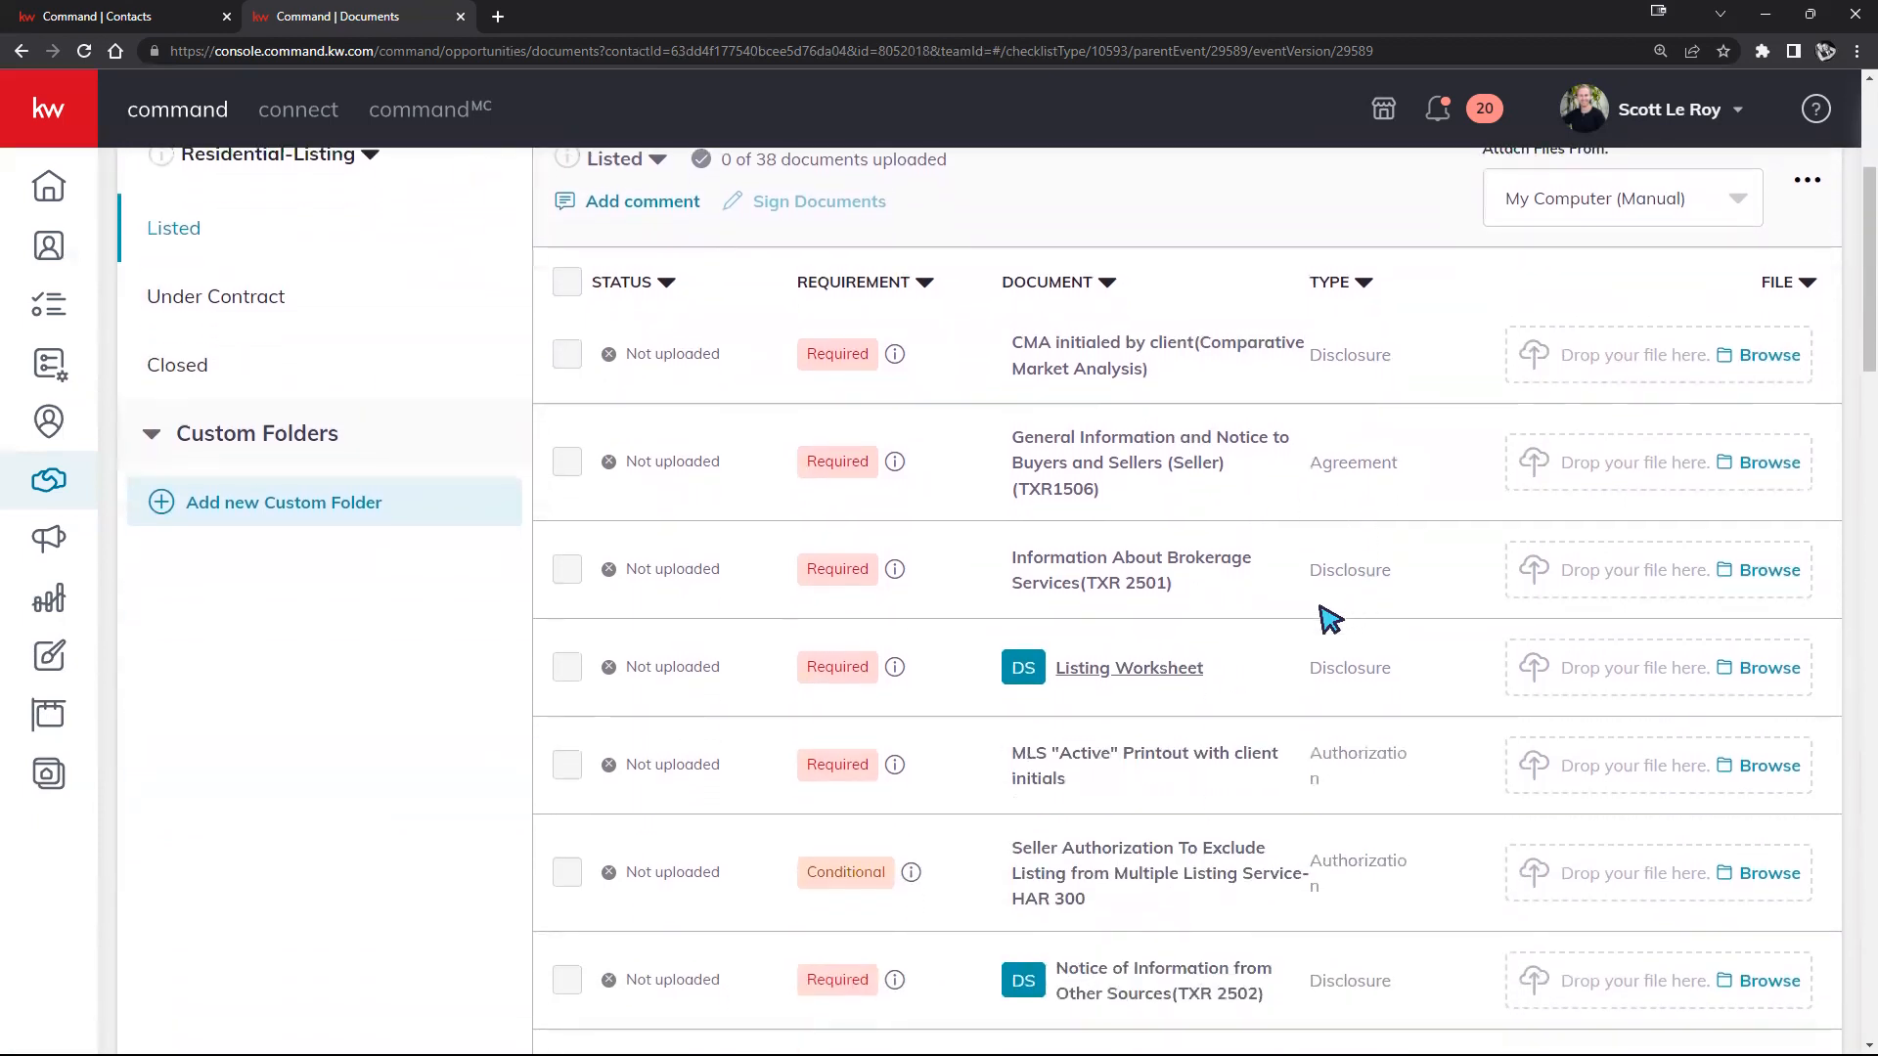
pyautogui.scroll(-7, 1330, 618)
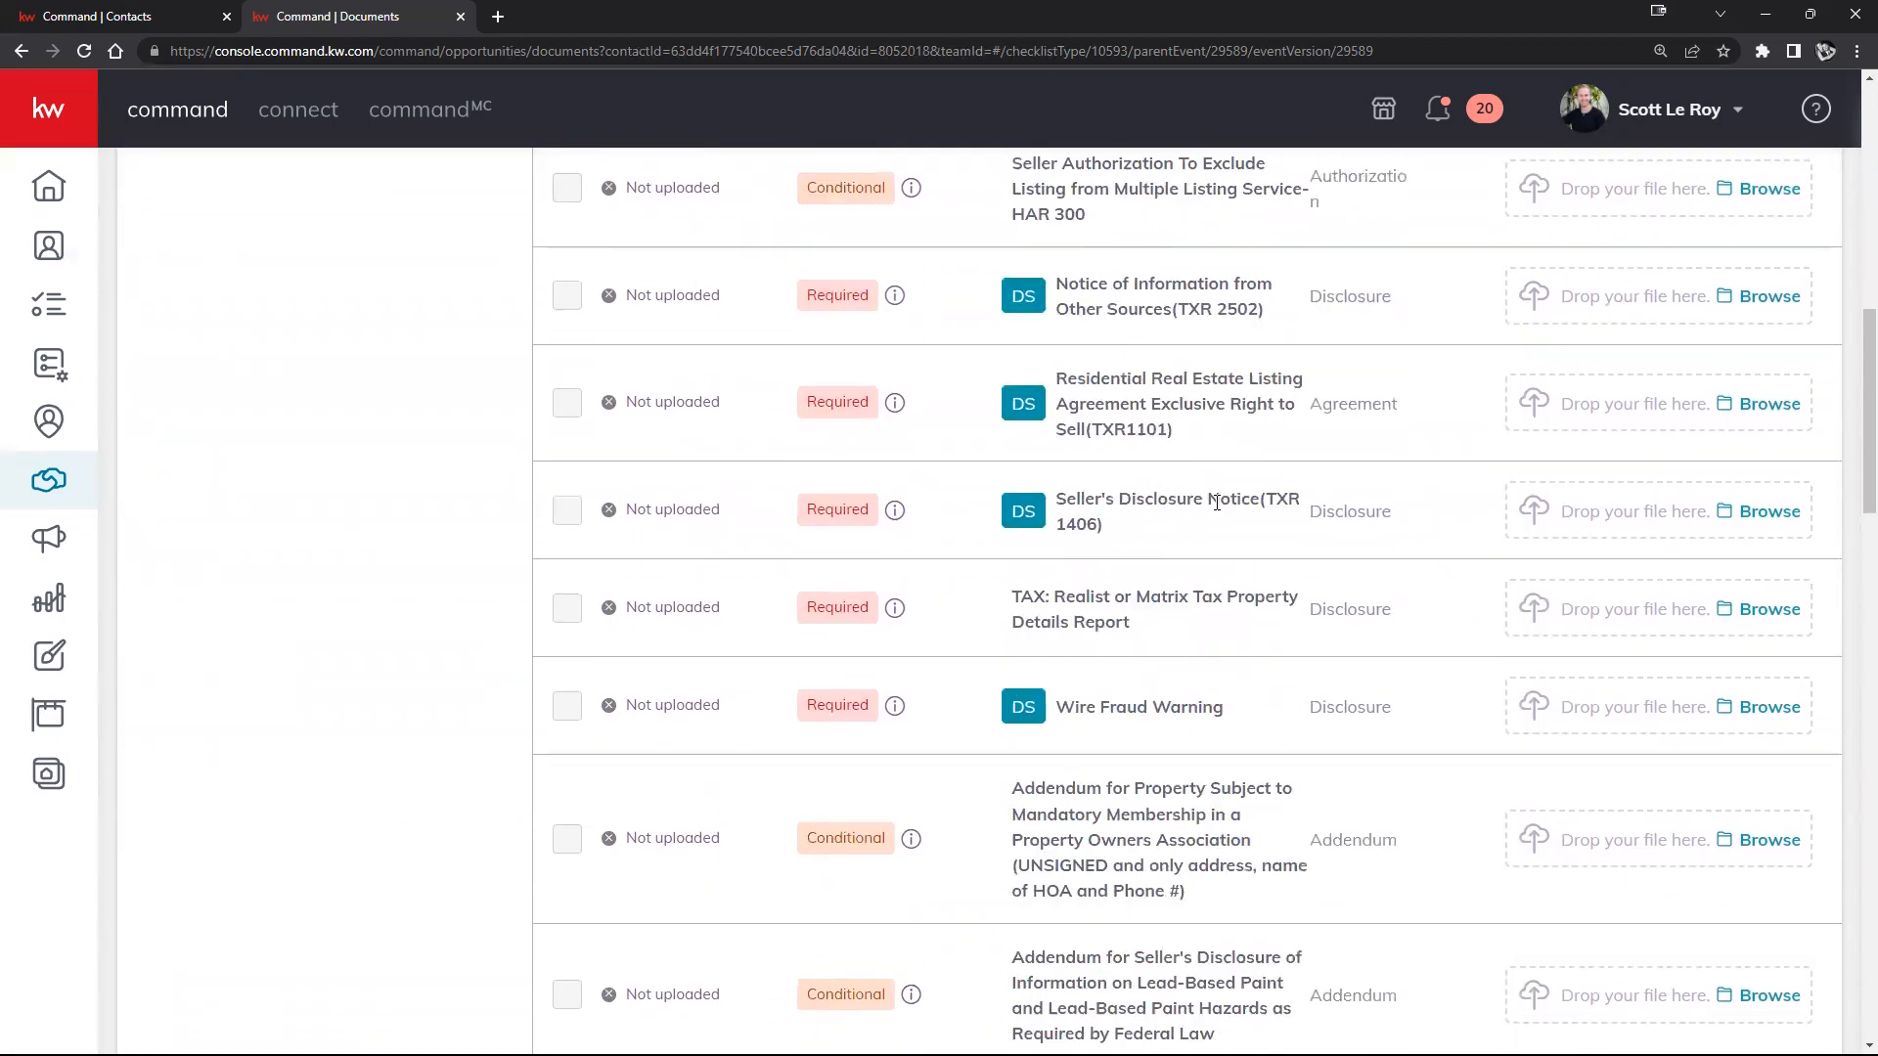
pyautogui.scroll(-2, 1216, 501)
pyautogui.scroll(13, 1215, 499)
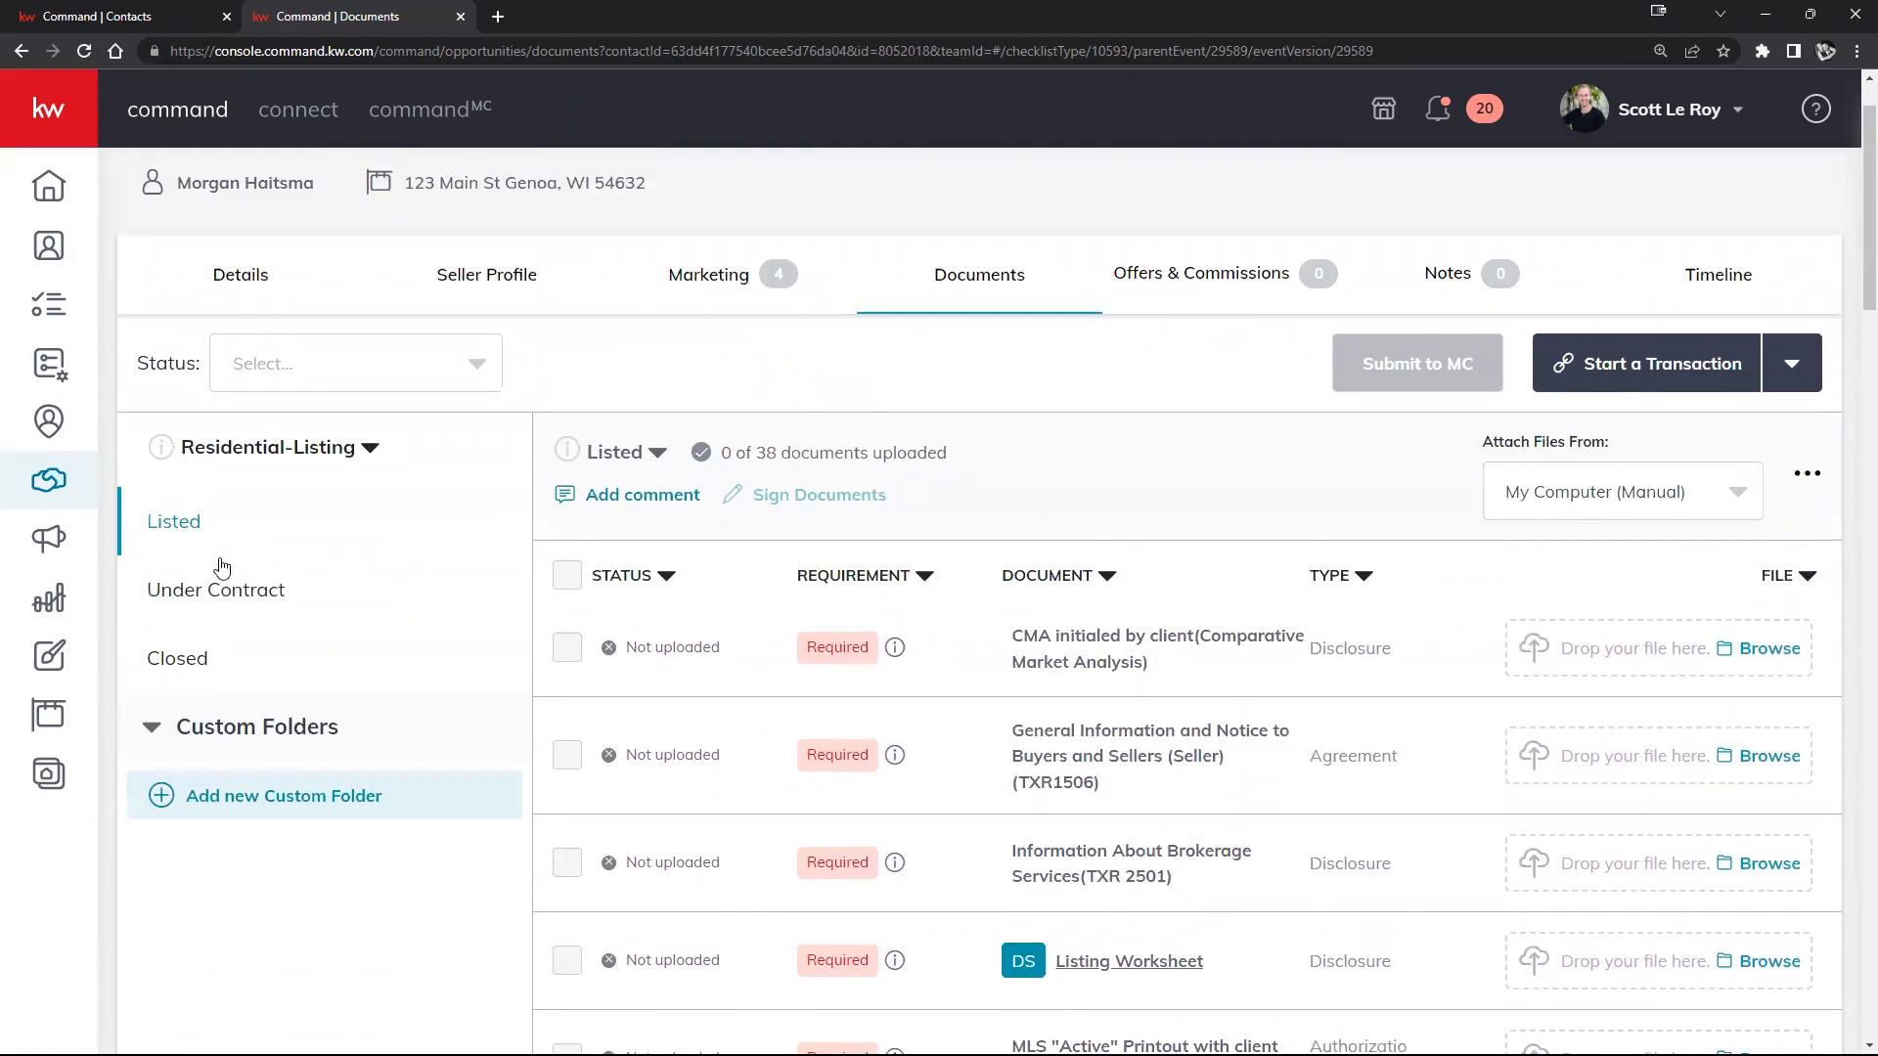
# Step: Review the Under Contract and Closed document folders, ending back on Listed
pyautogui.click(220, 590)
pyautogui.scroll(-5, 1018, 612)
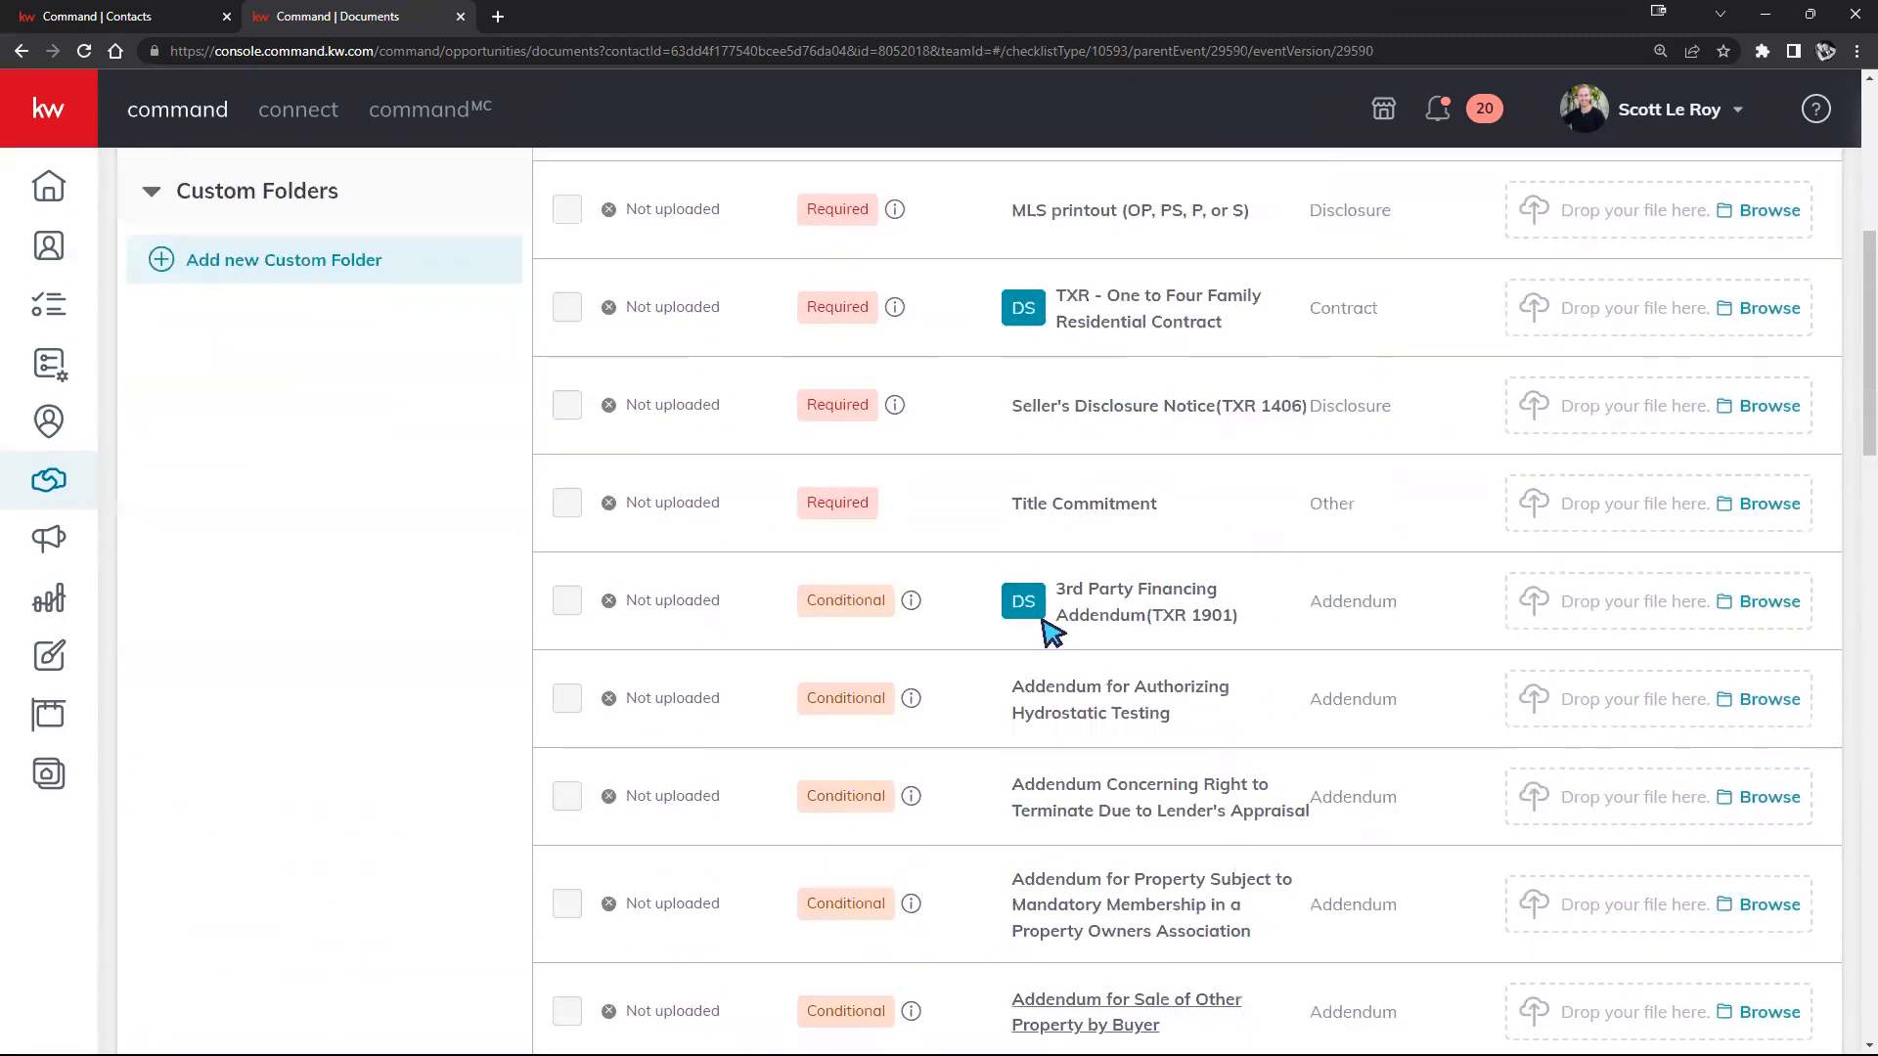
pyautogui.scroll(-10, 1047, 626)
pyautogui.scroll(16, 1023, 620)
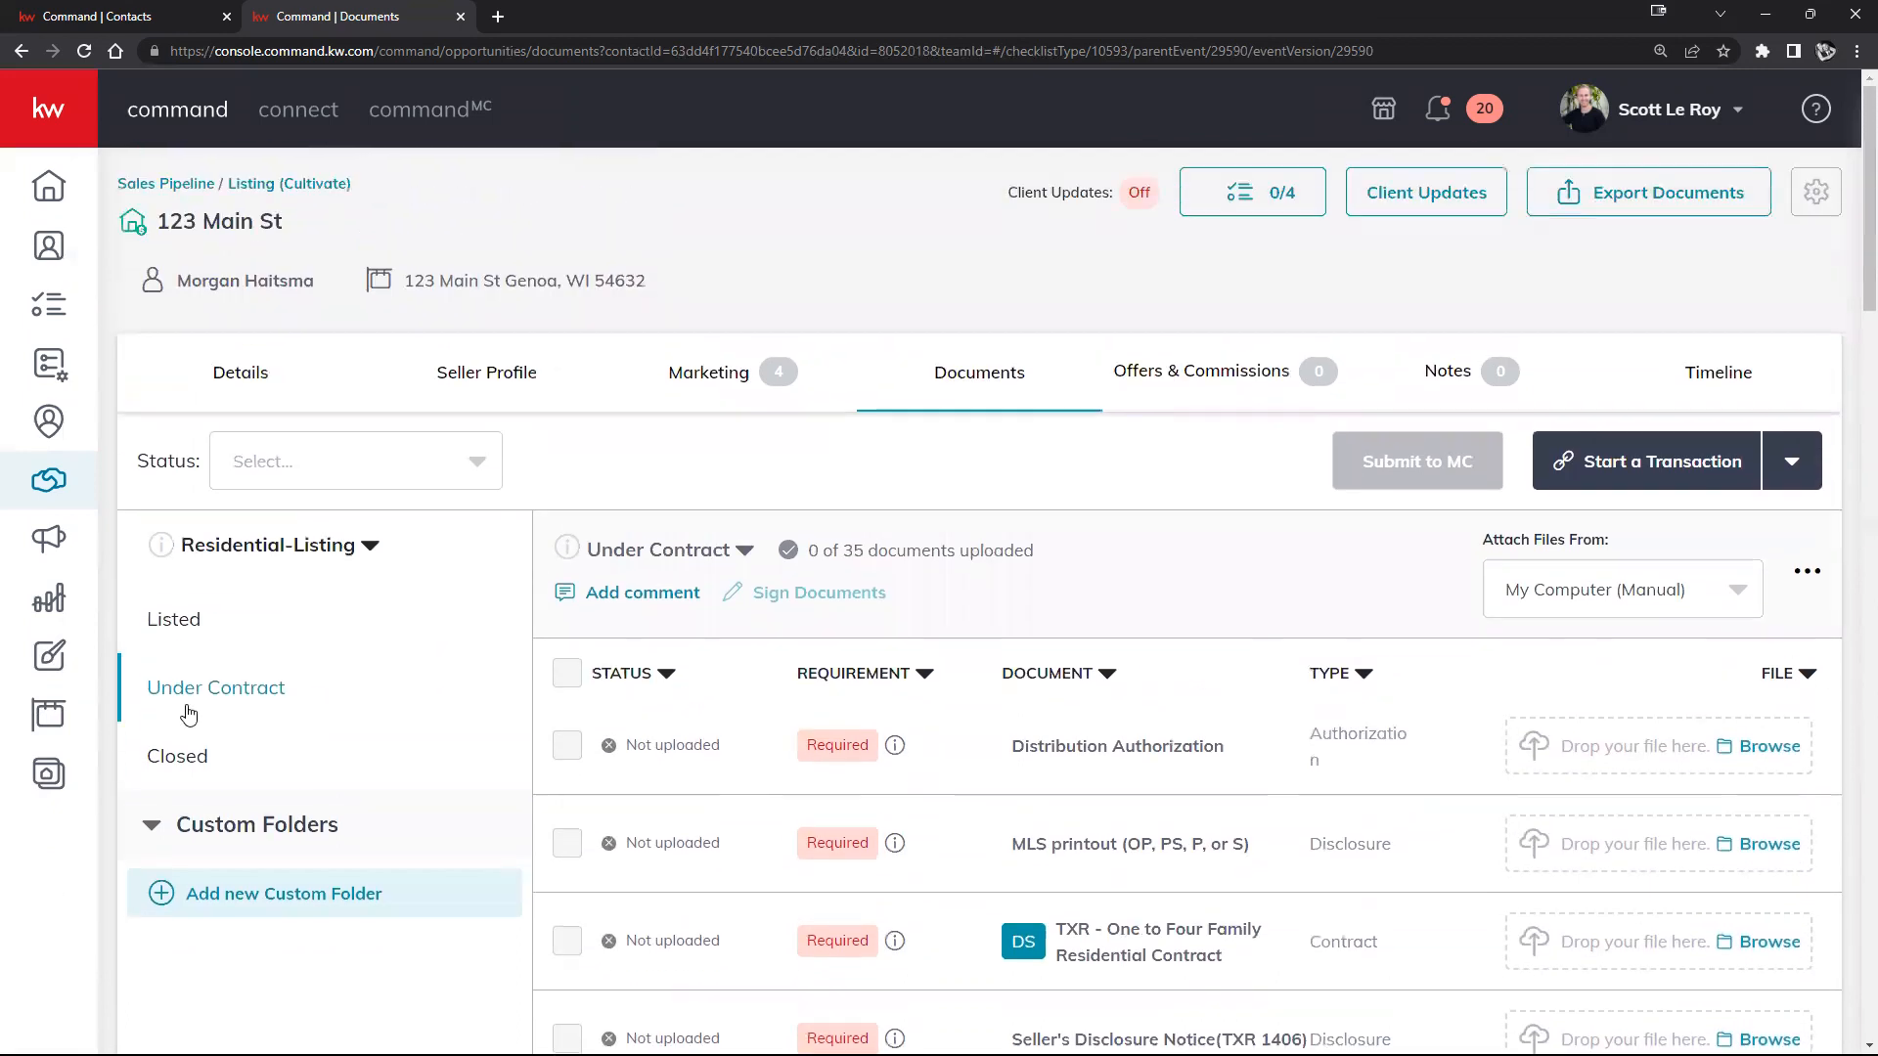
pyautogui.click(159, 759)
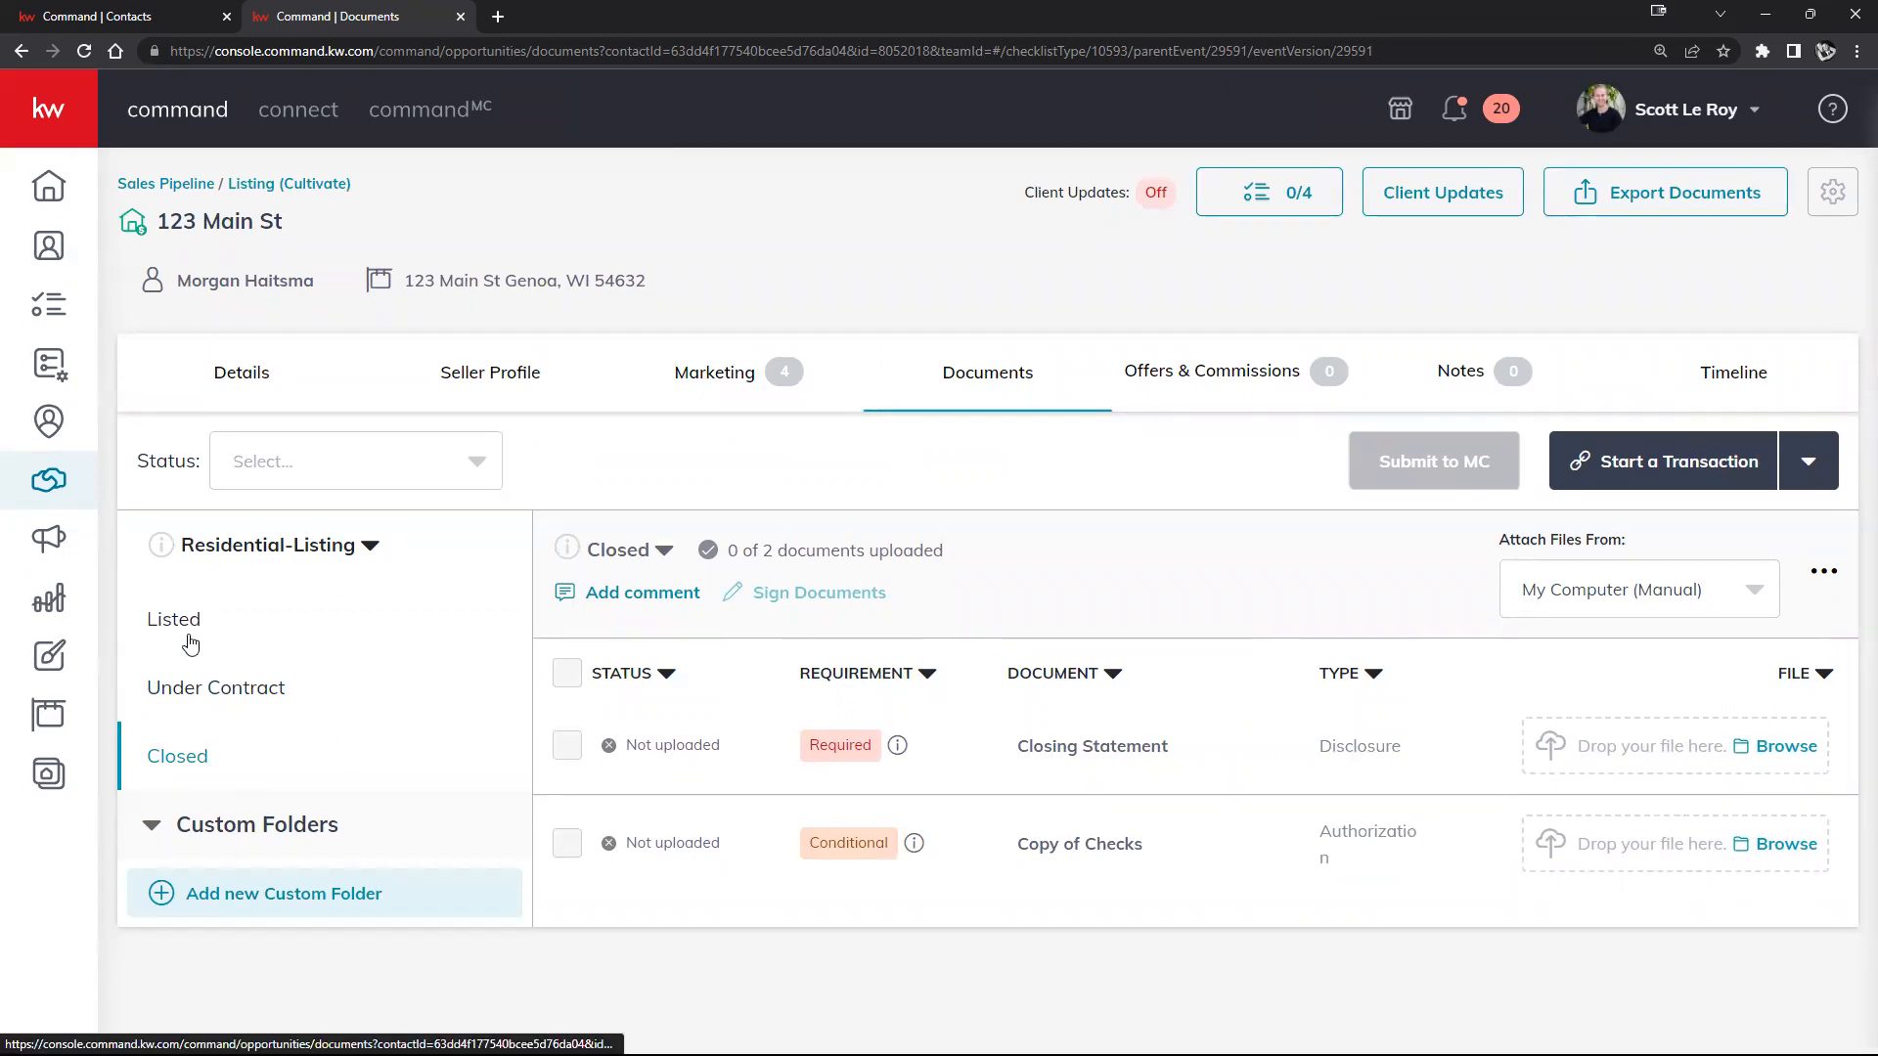
pyautogui.click(186, 636)
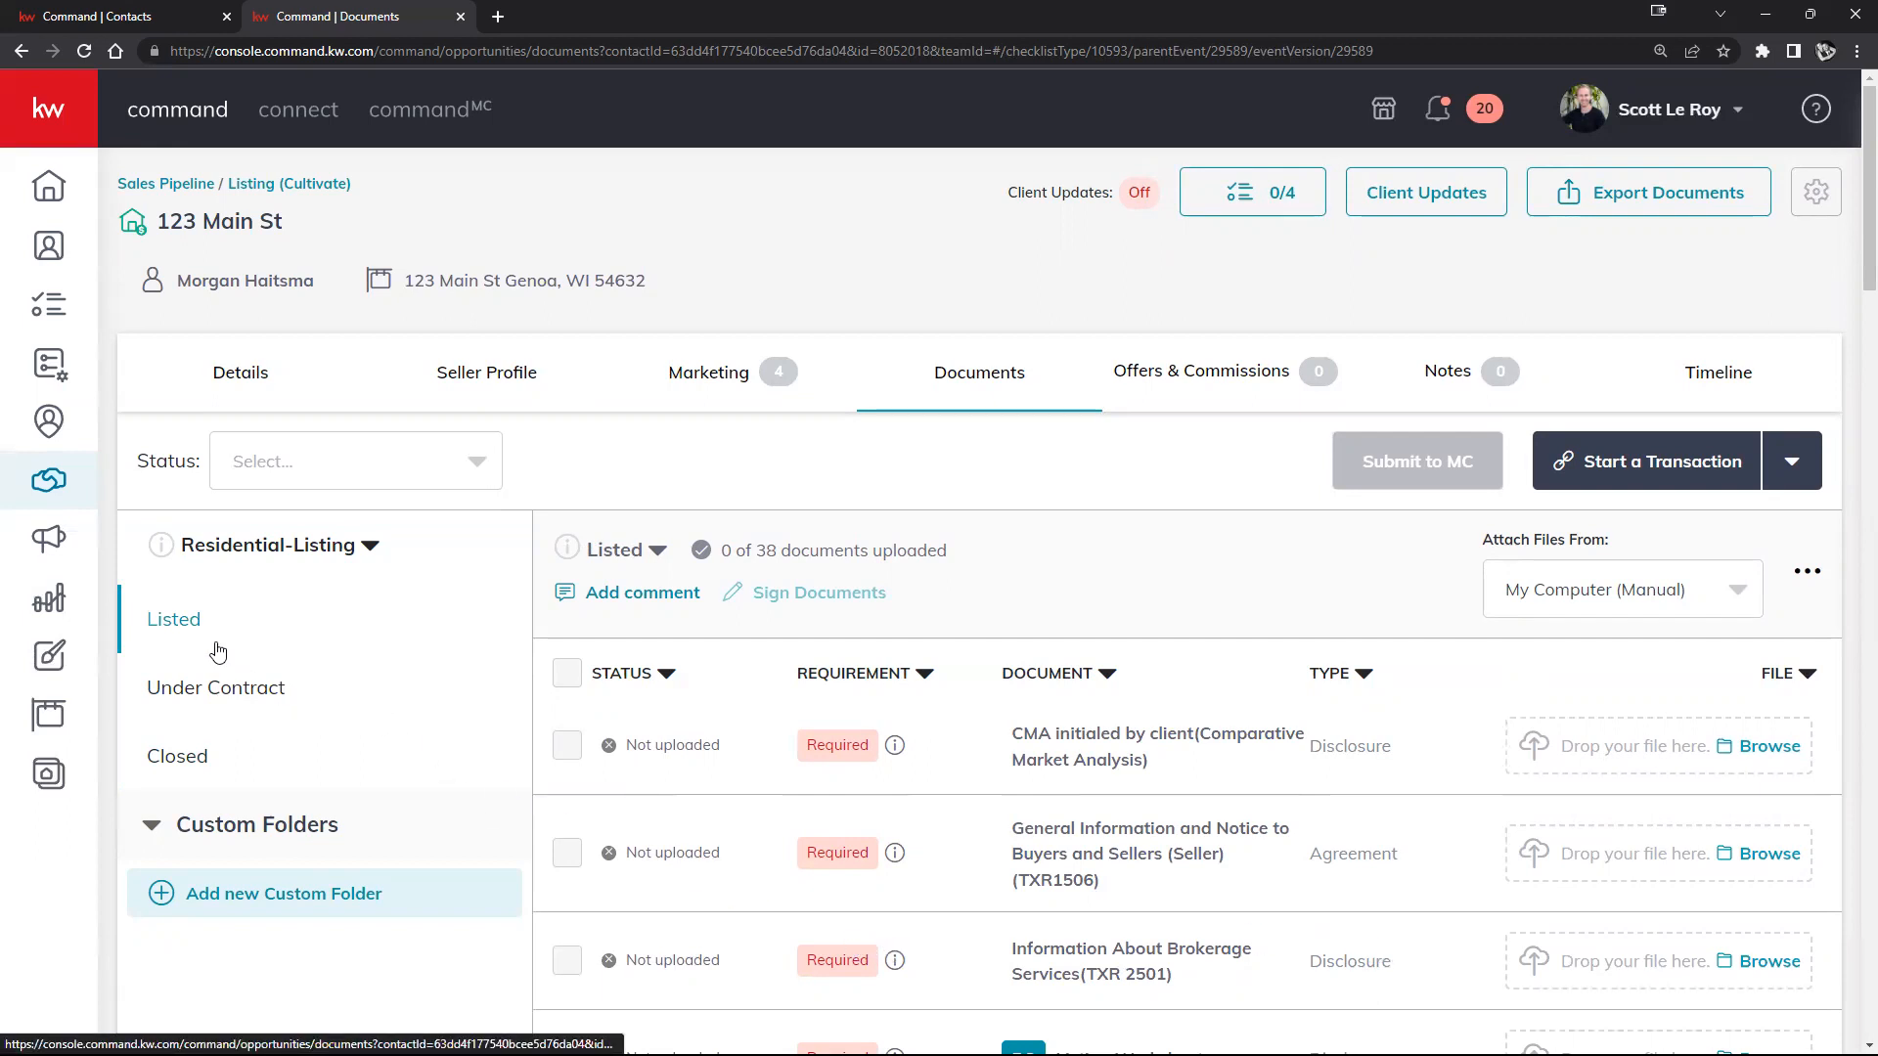
pyautogui.click(169, 688)
pyautogui.click(166, 753)
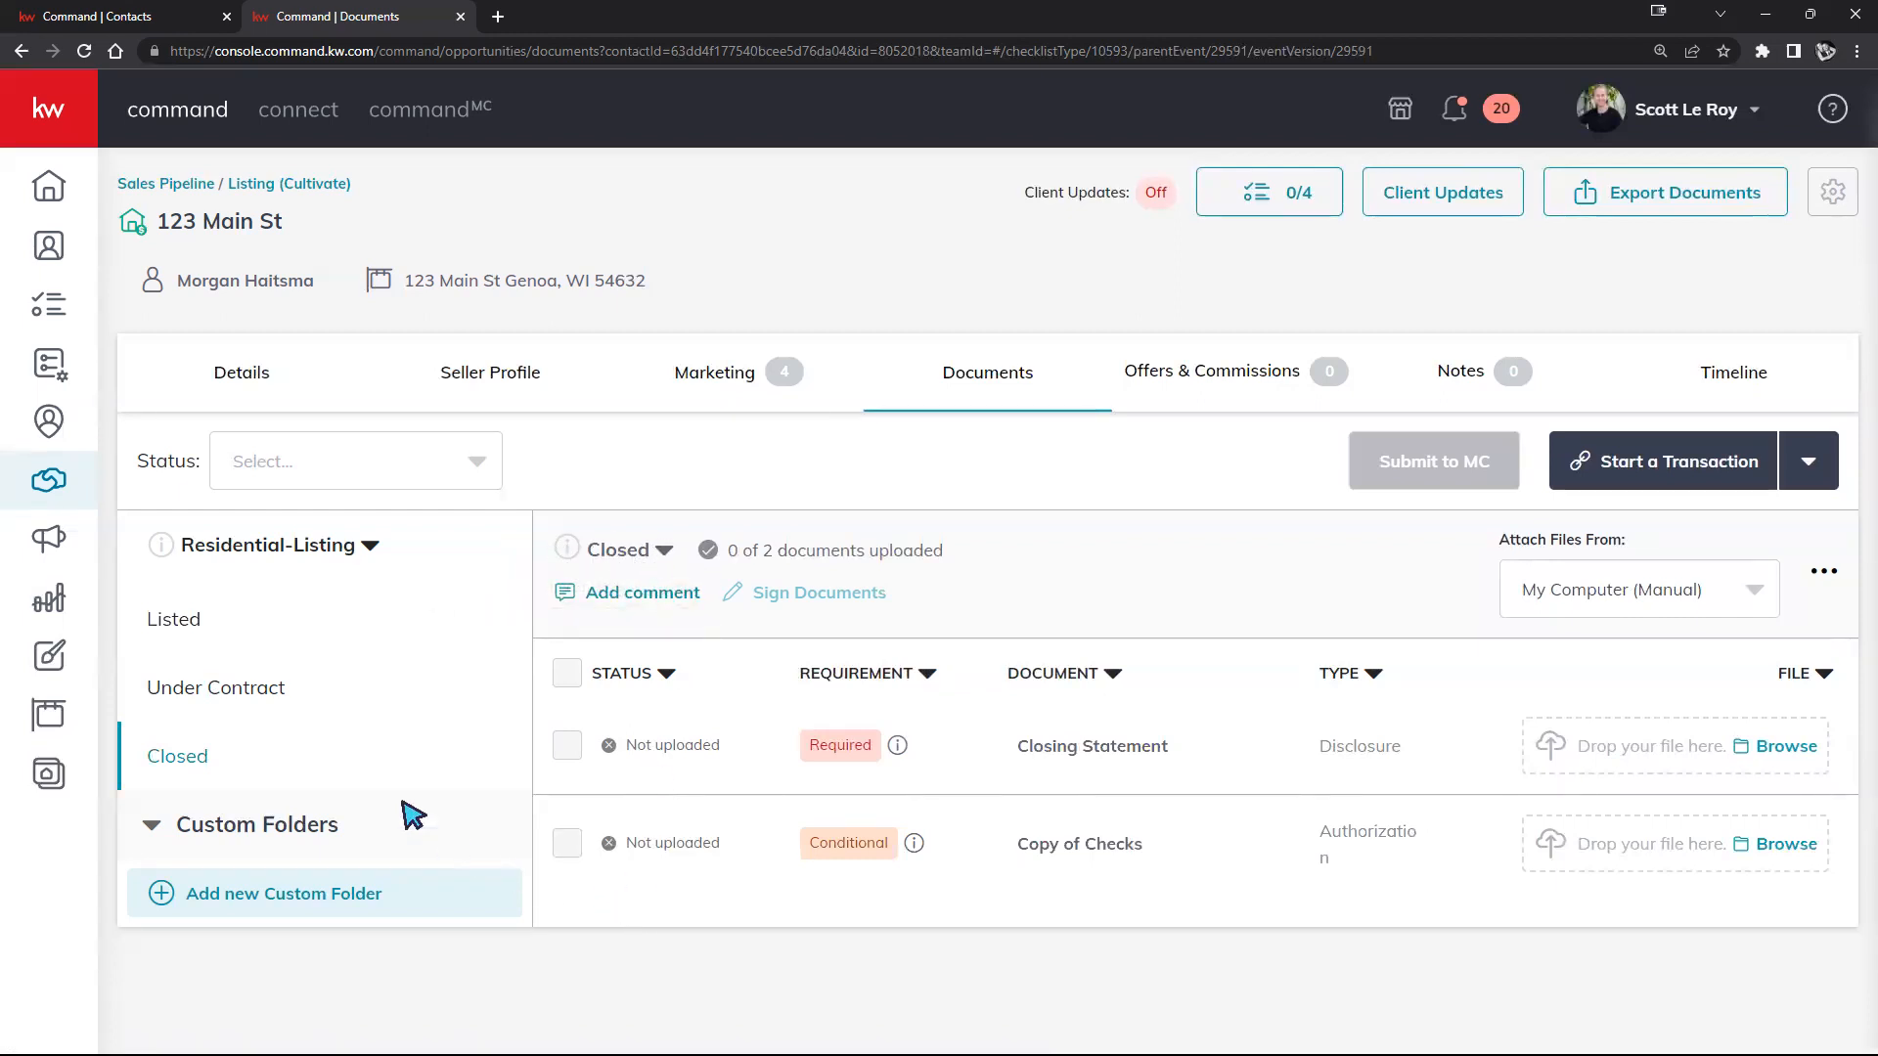
pyautogui.click(285, 706)
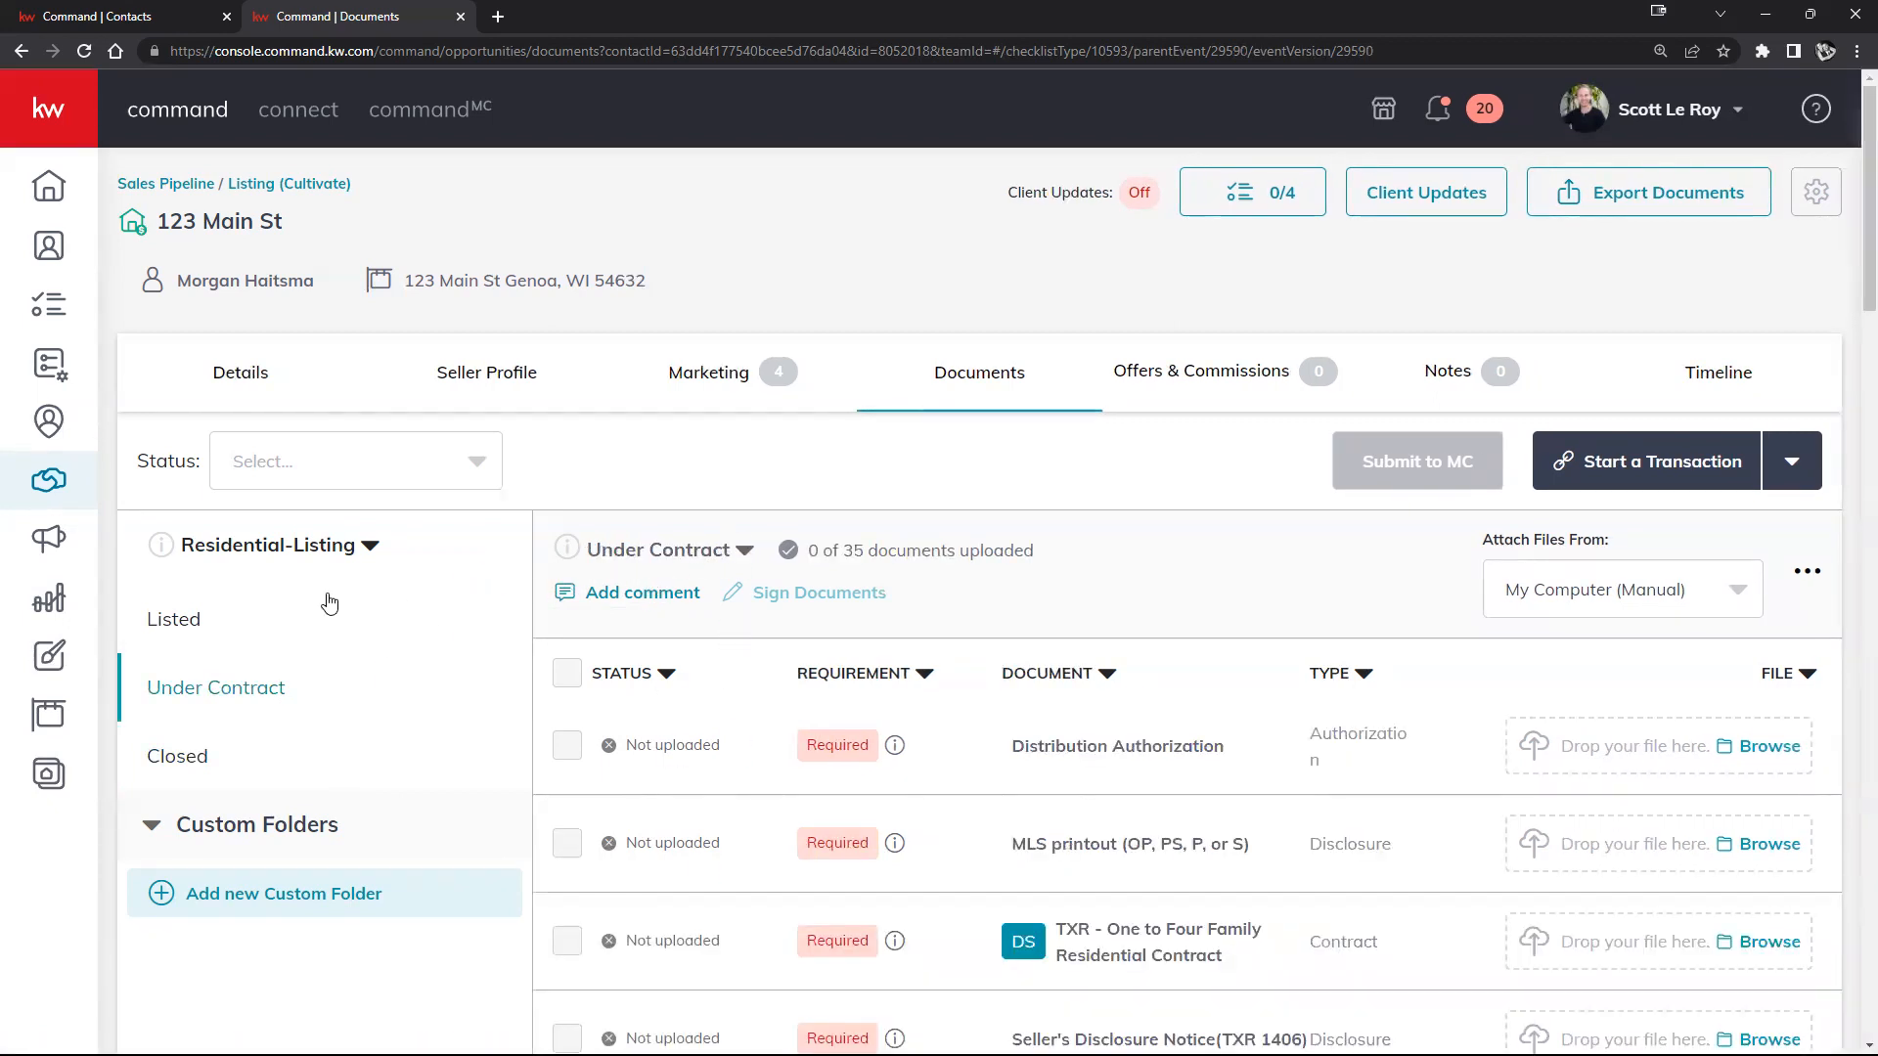
pyautogui.click(178, 618)
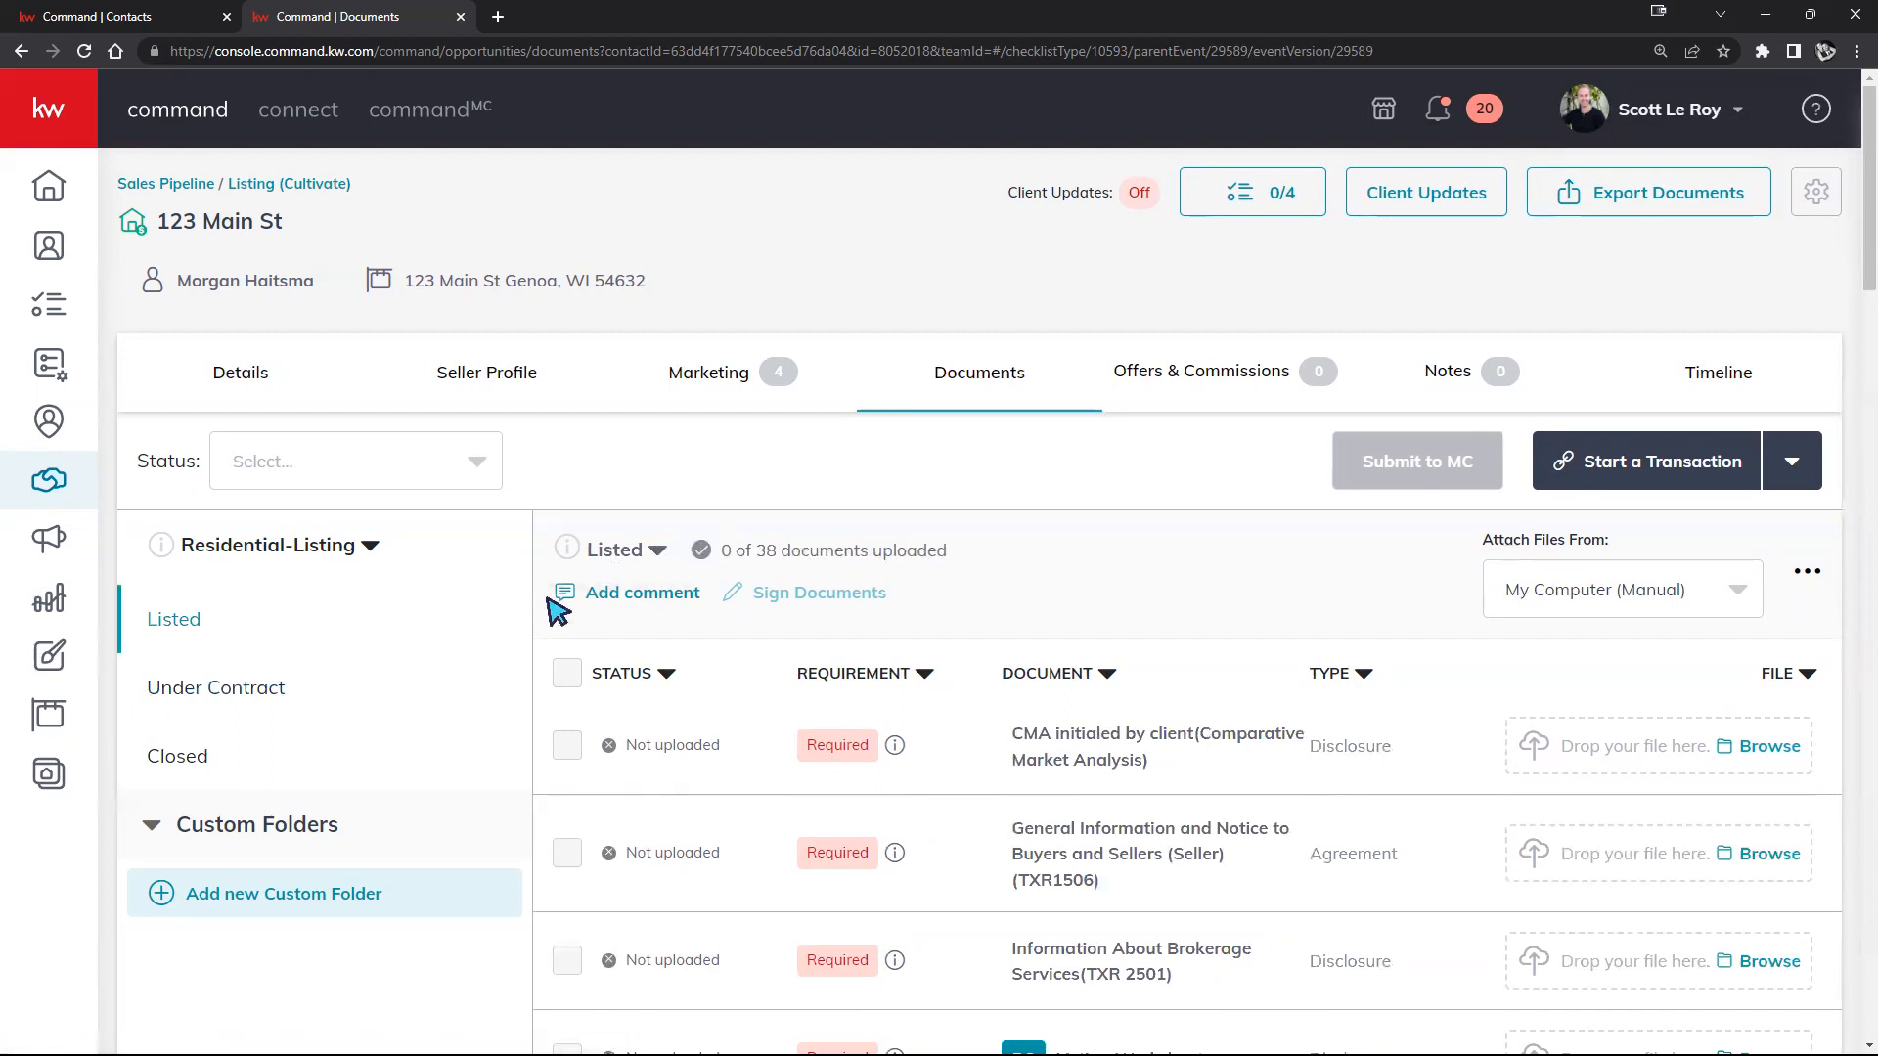
pyautogui.click(649, 554)
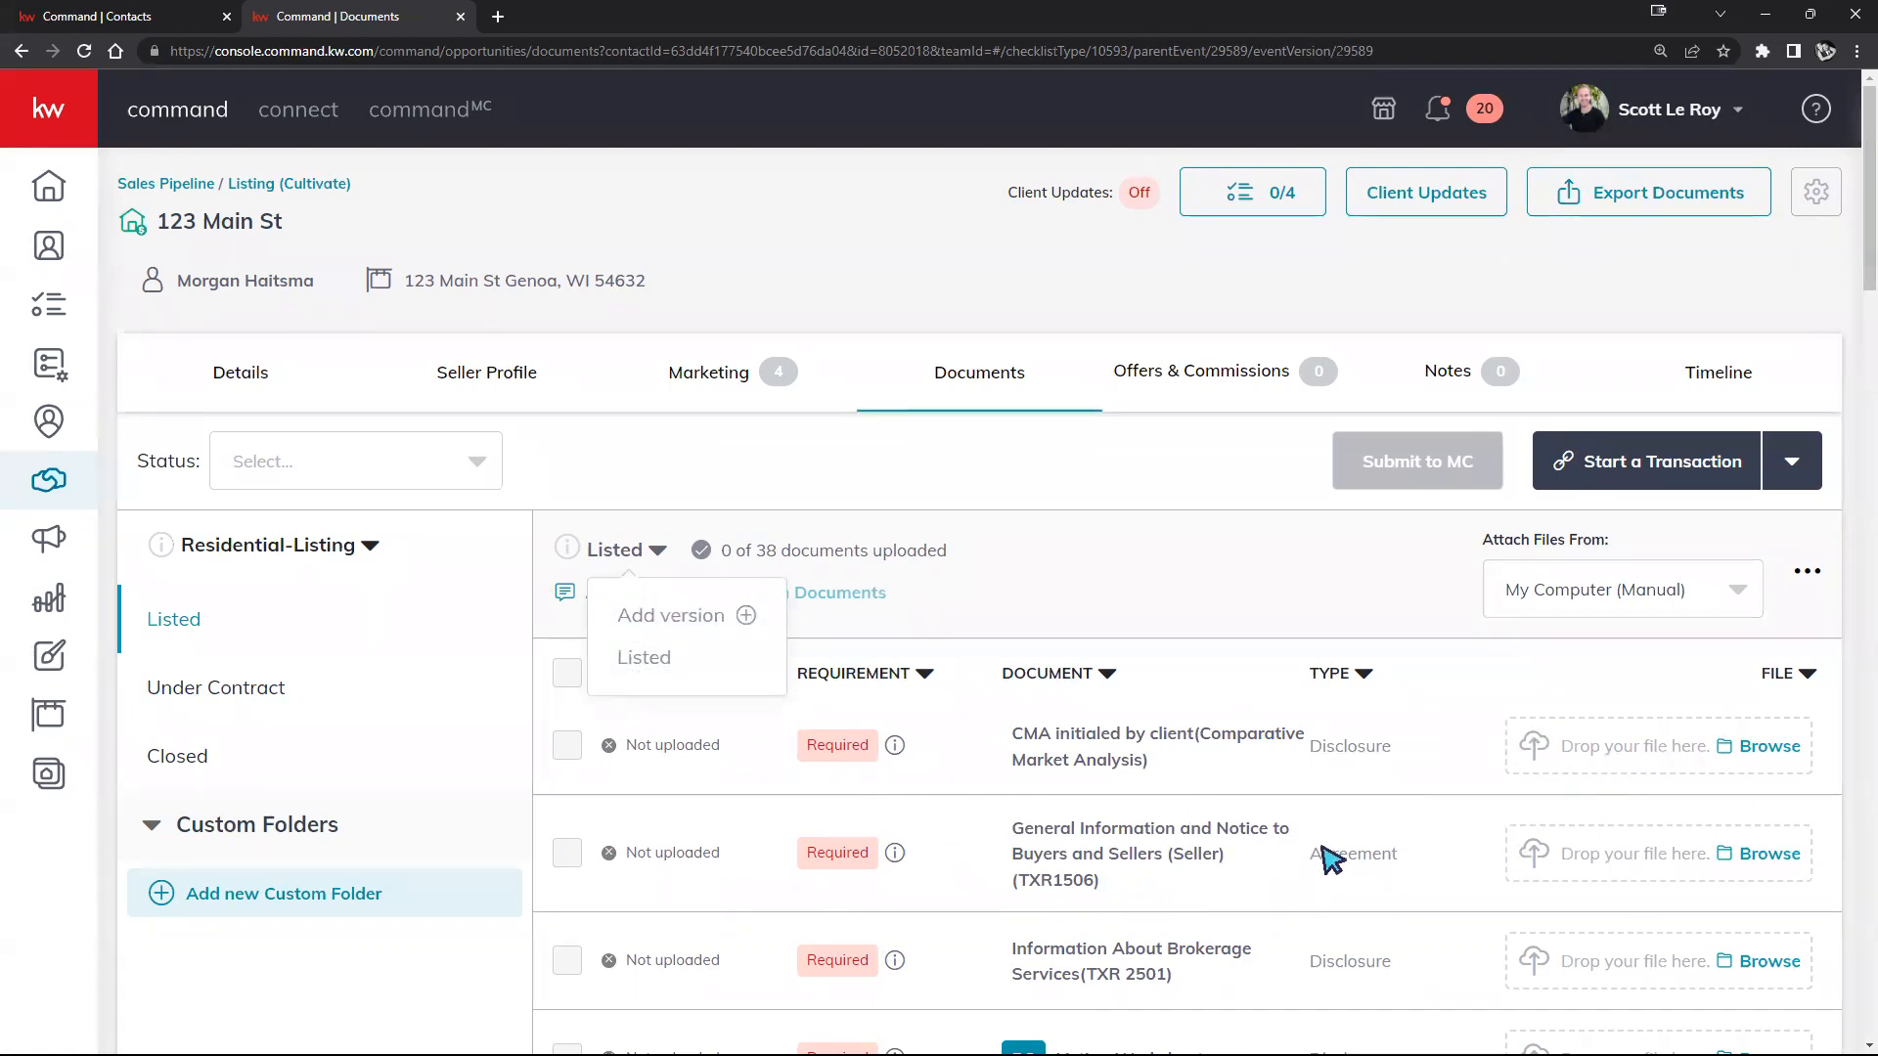
pyautogui.click(684, 631)
pyautogui.click(1105, 719)
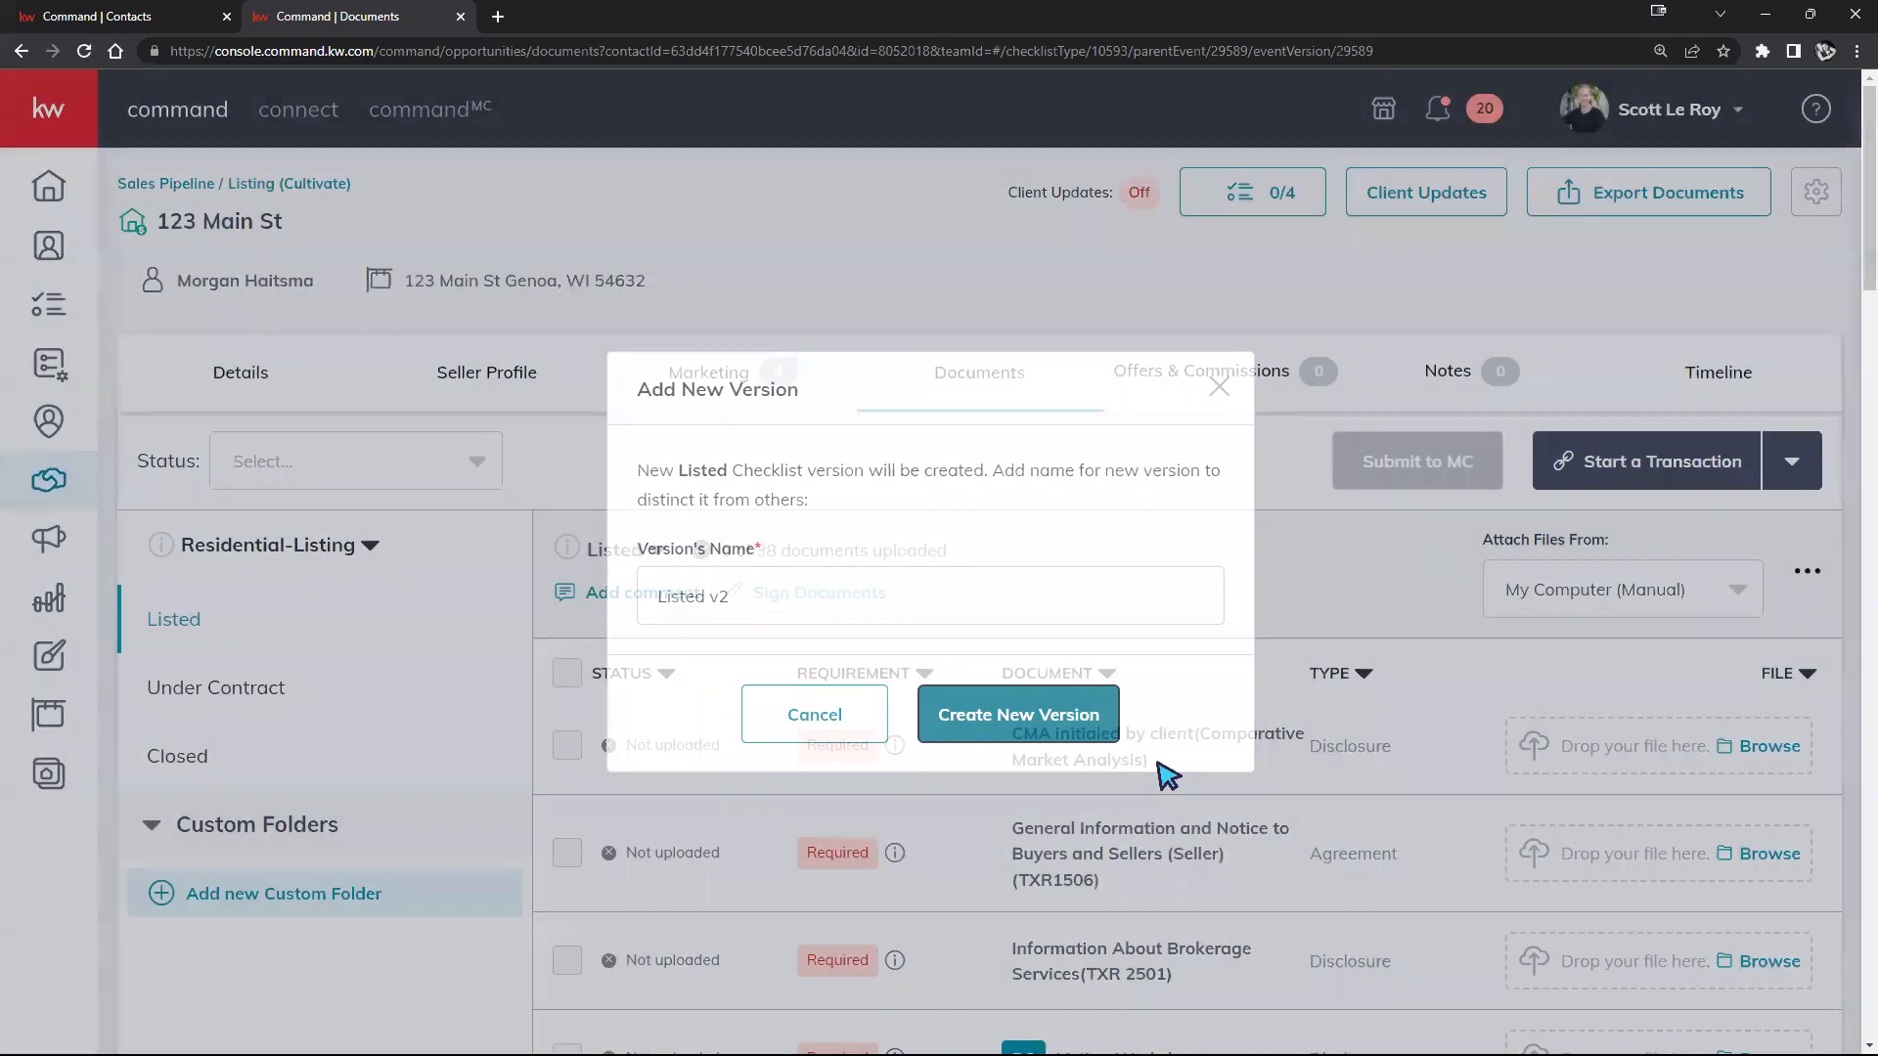
pyautogui.scroll(-3, 1272, 831)
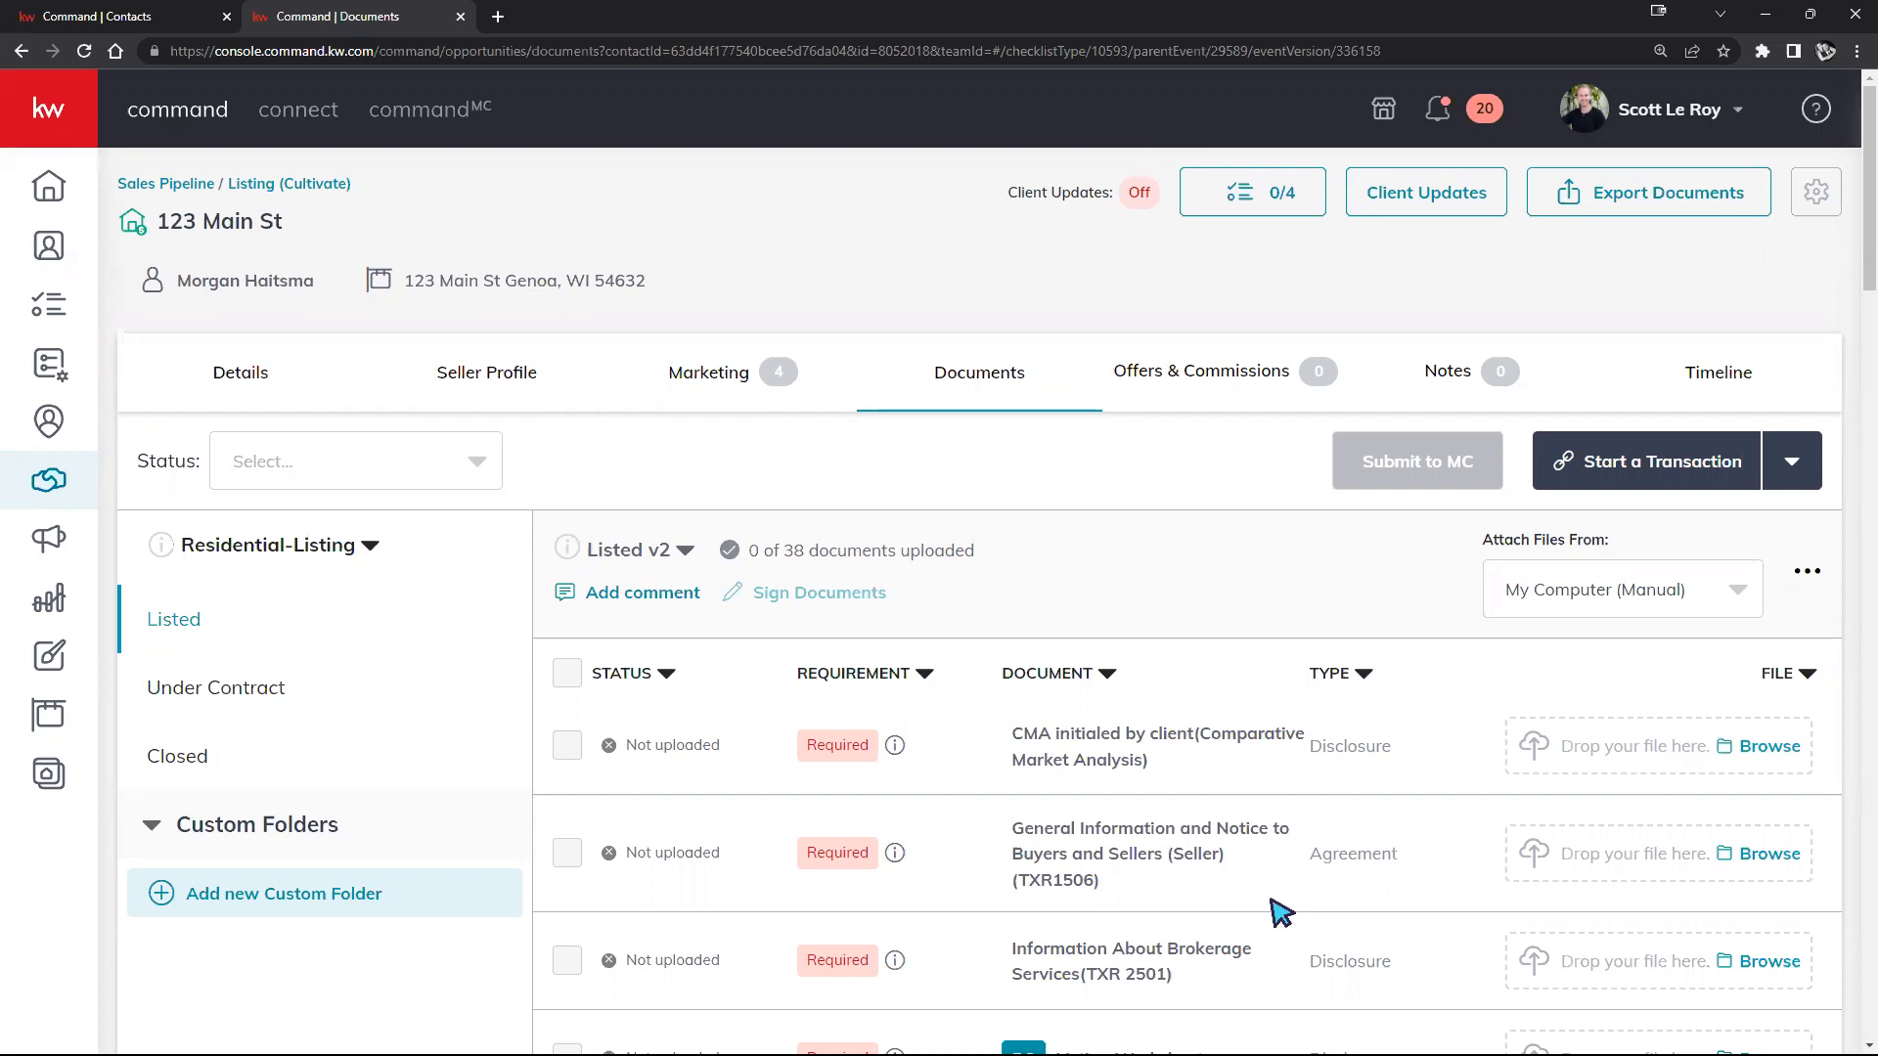
pyautogui.click(672, 565)
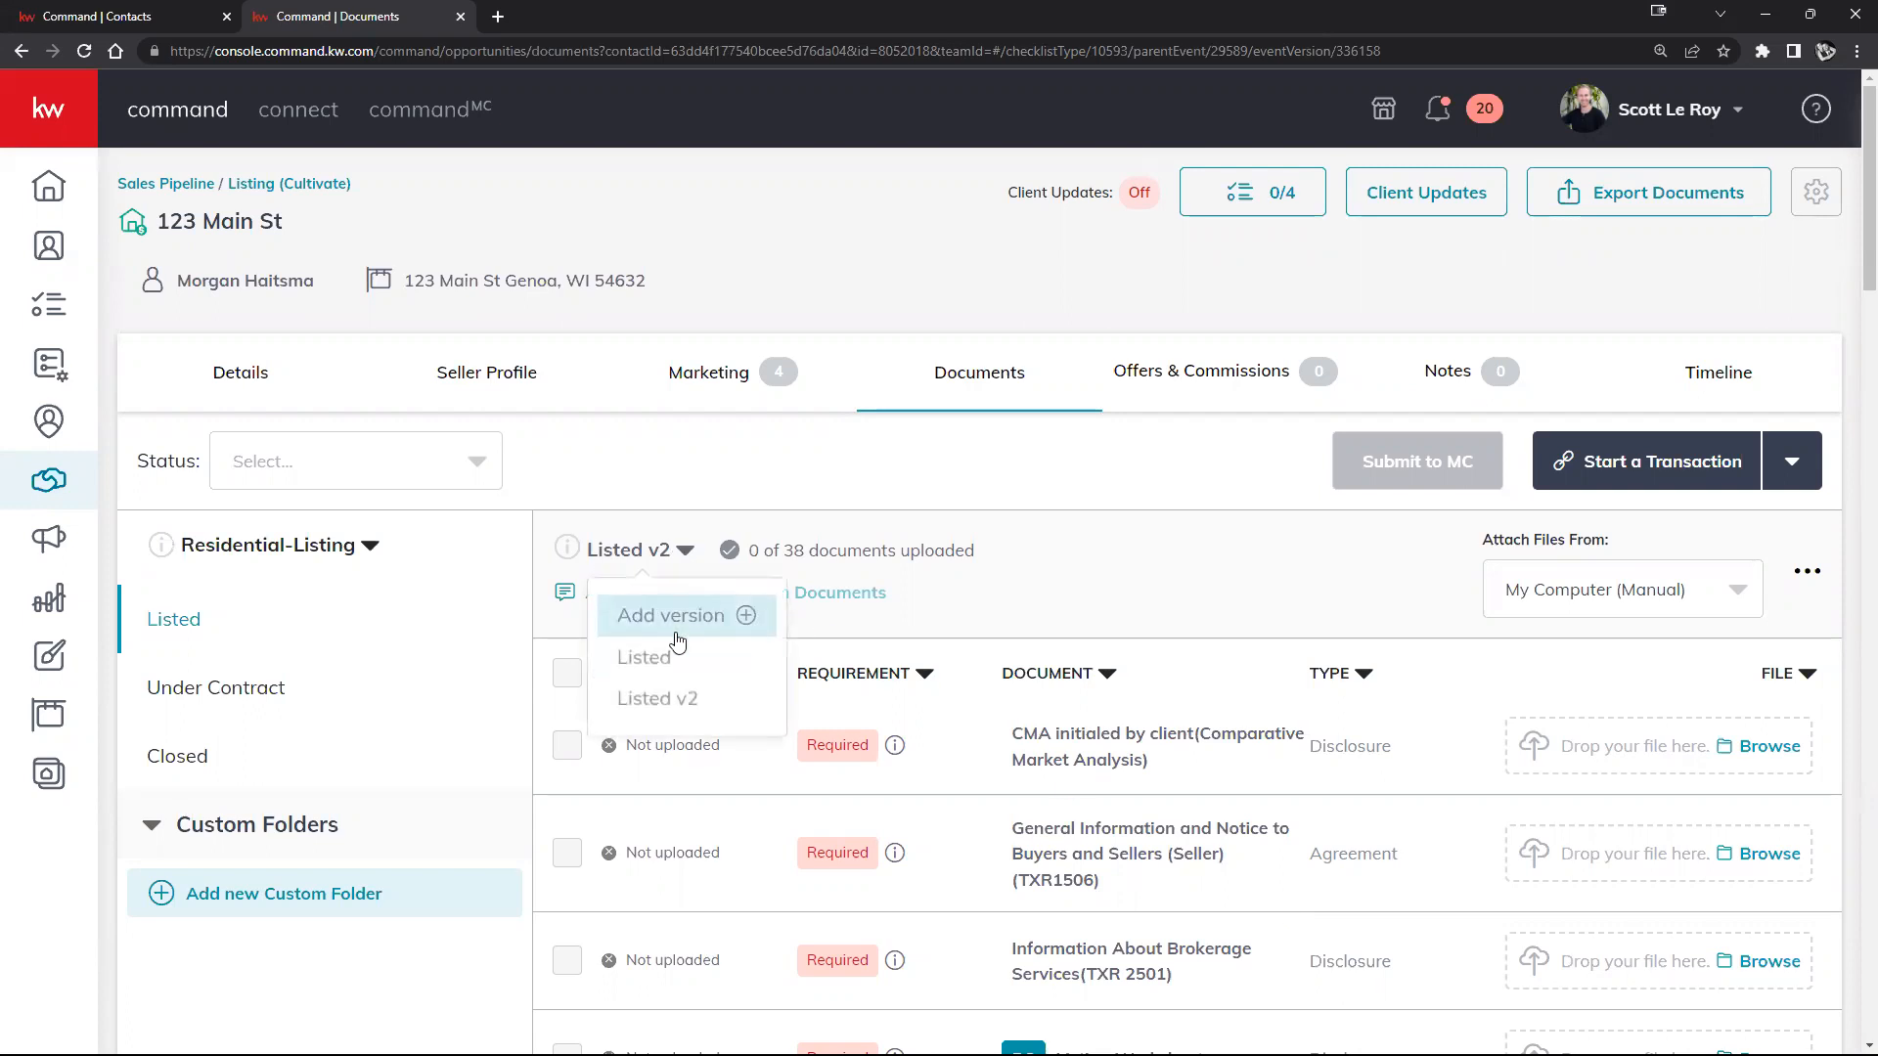
pyautogui.click(1015, 616)
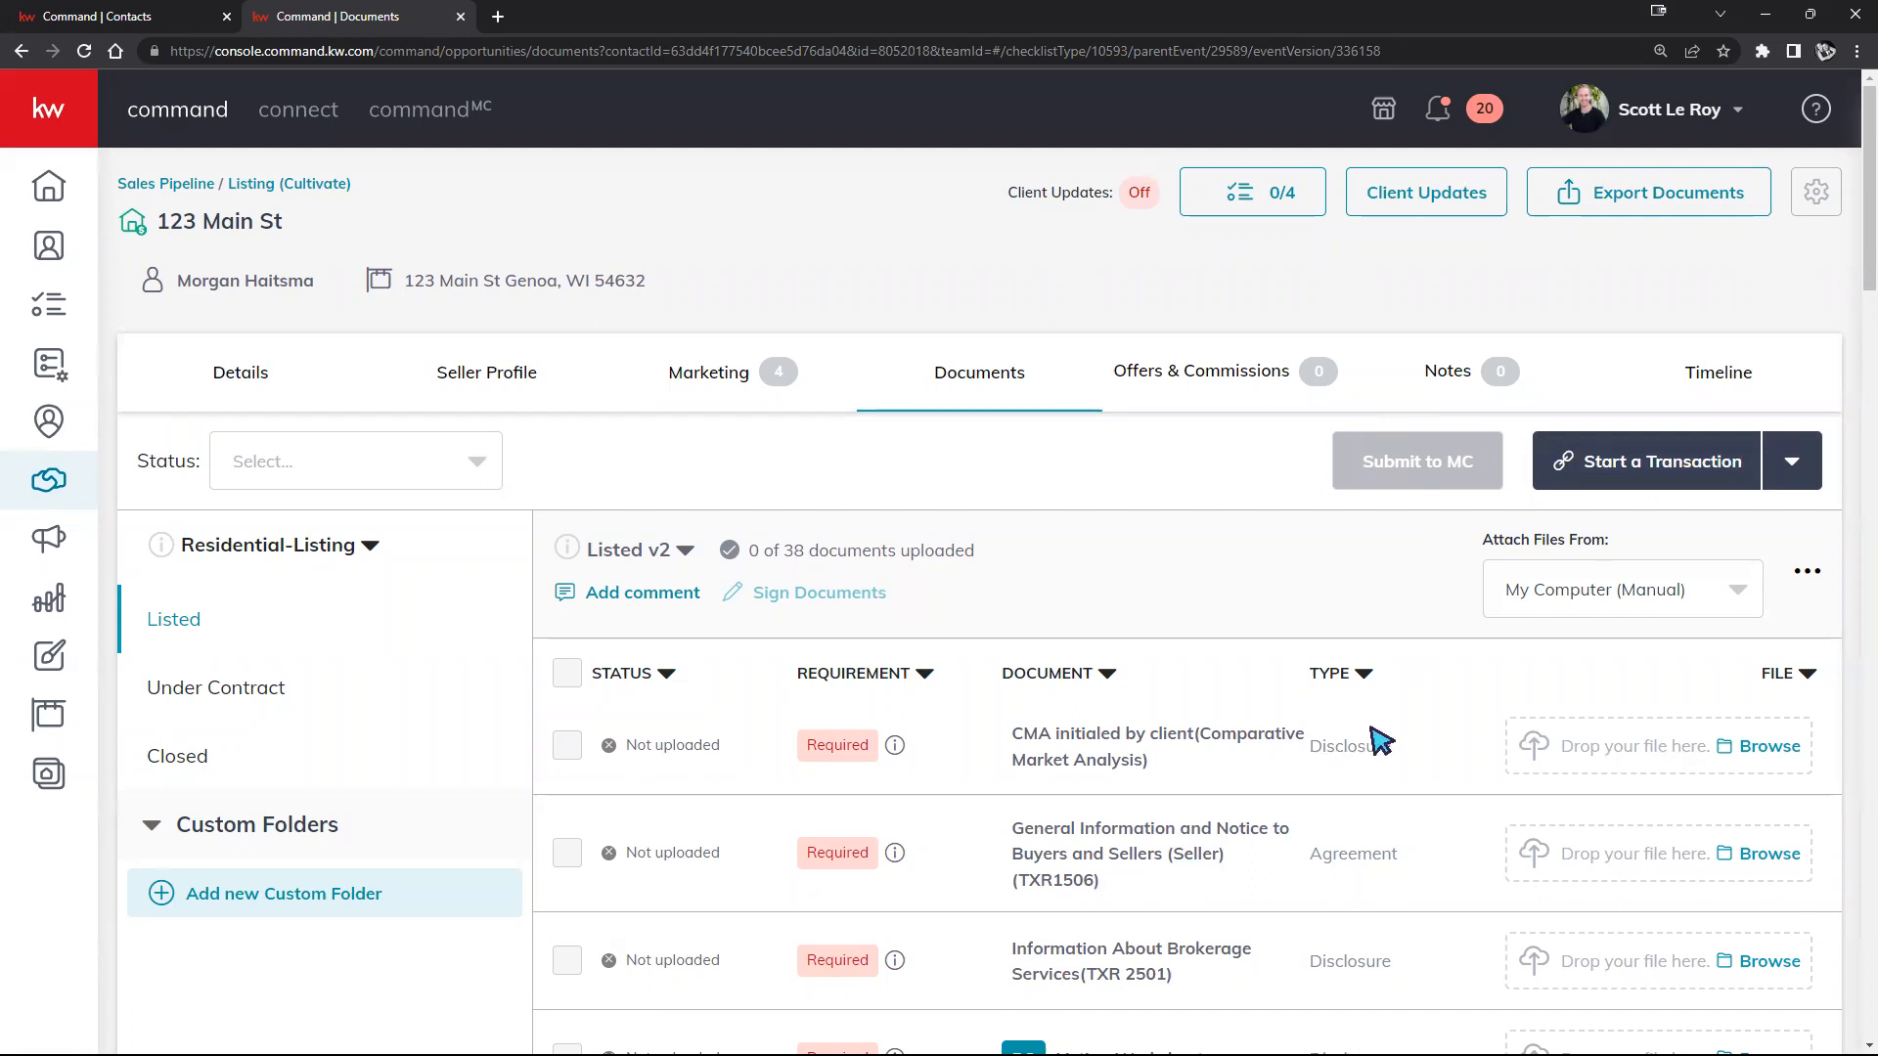
pyautogui.scroll(-1, 1375, 738)
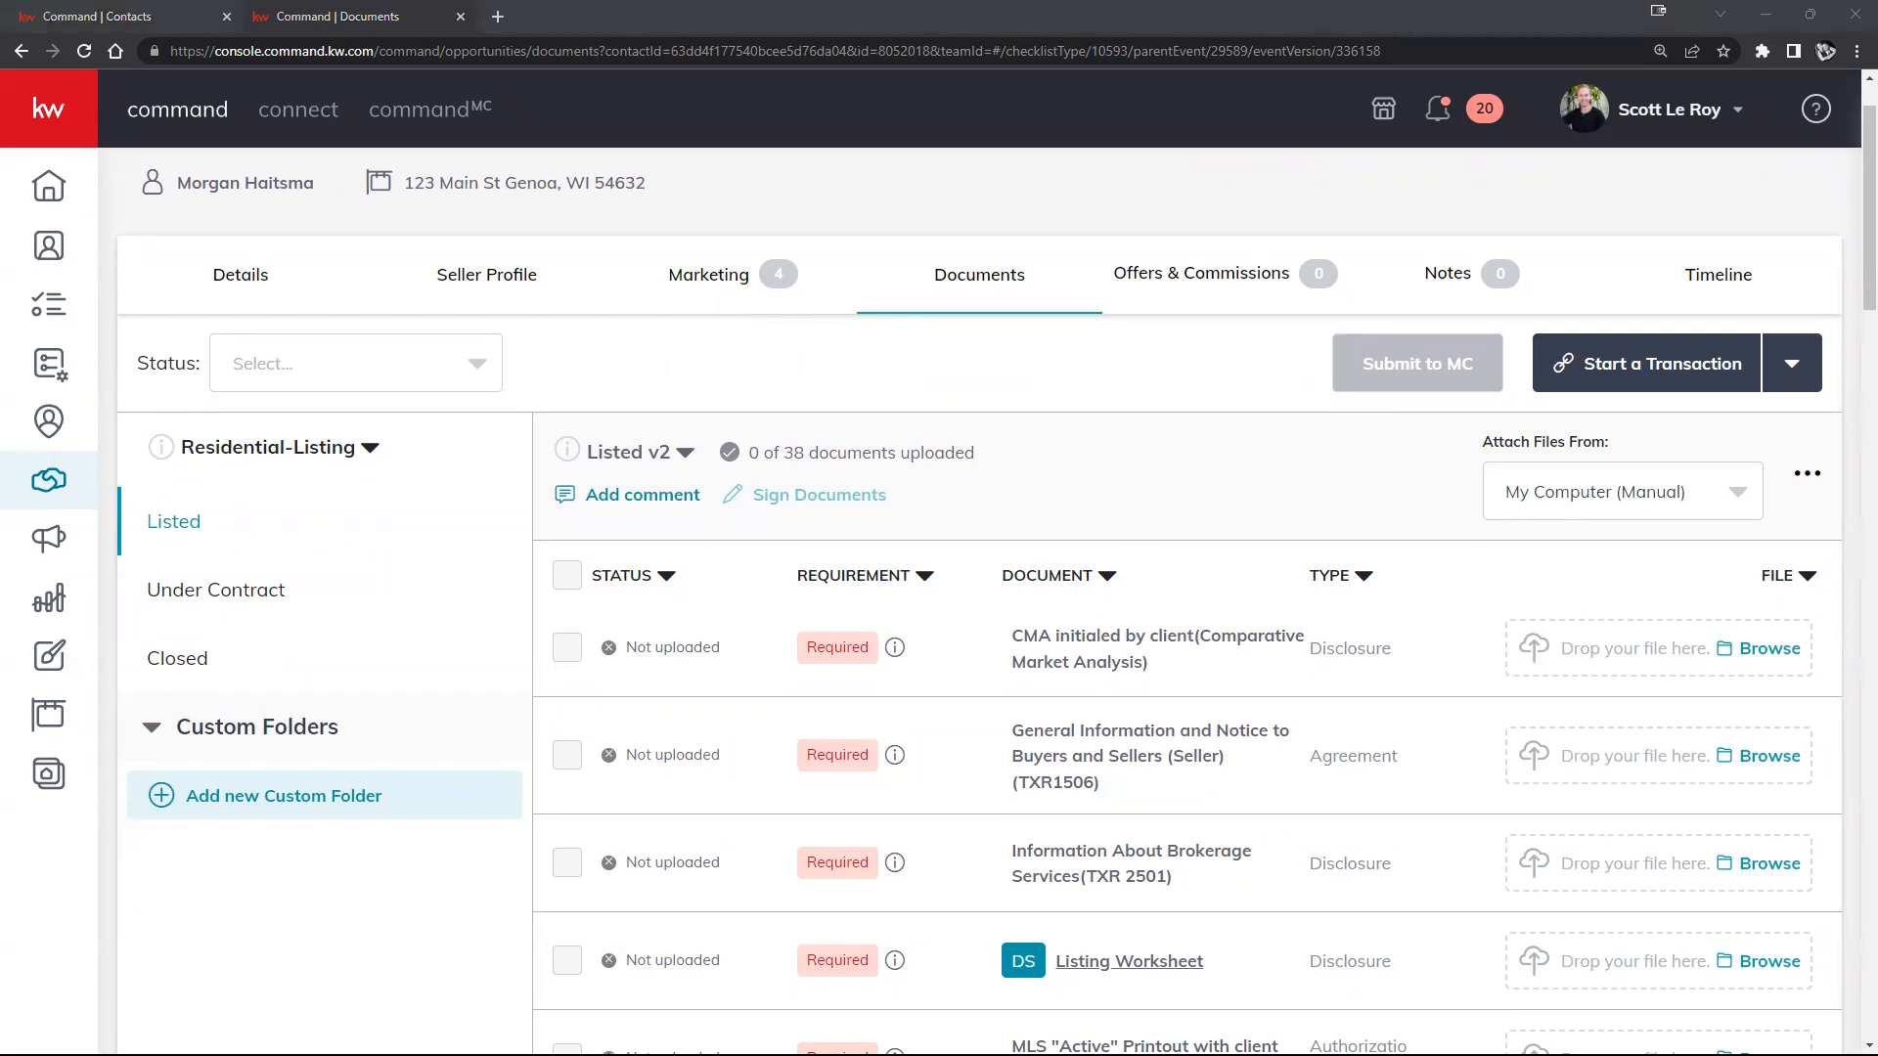
# Step: Upload the desktop PDF to the CMA initialed by client document, making 1 of 38 uploaded
pyautogui.moveTo(1662, 690); pyautogui.dragTo(1659, 651)
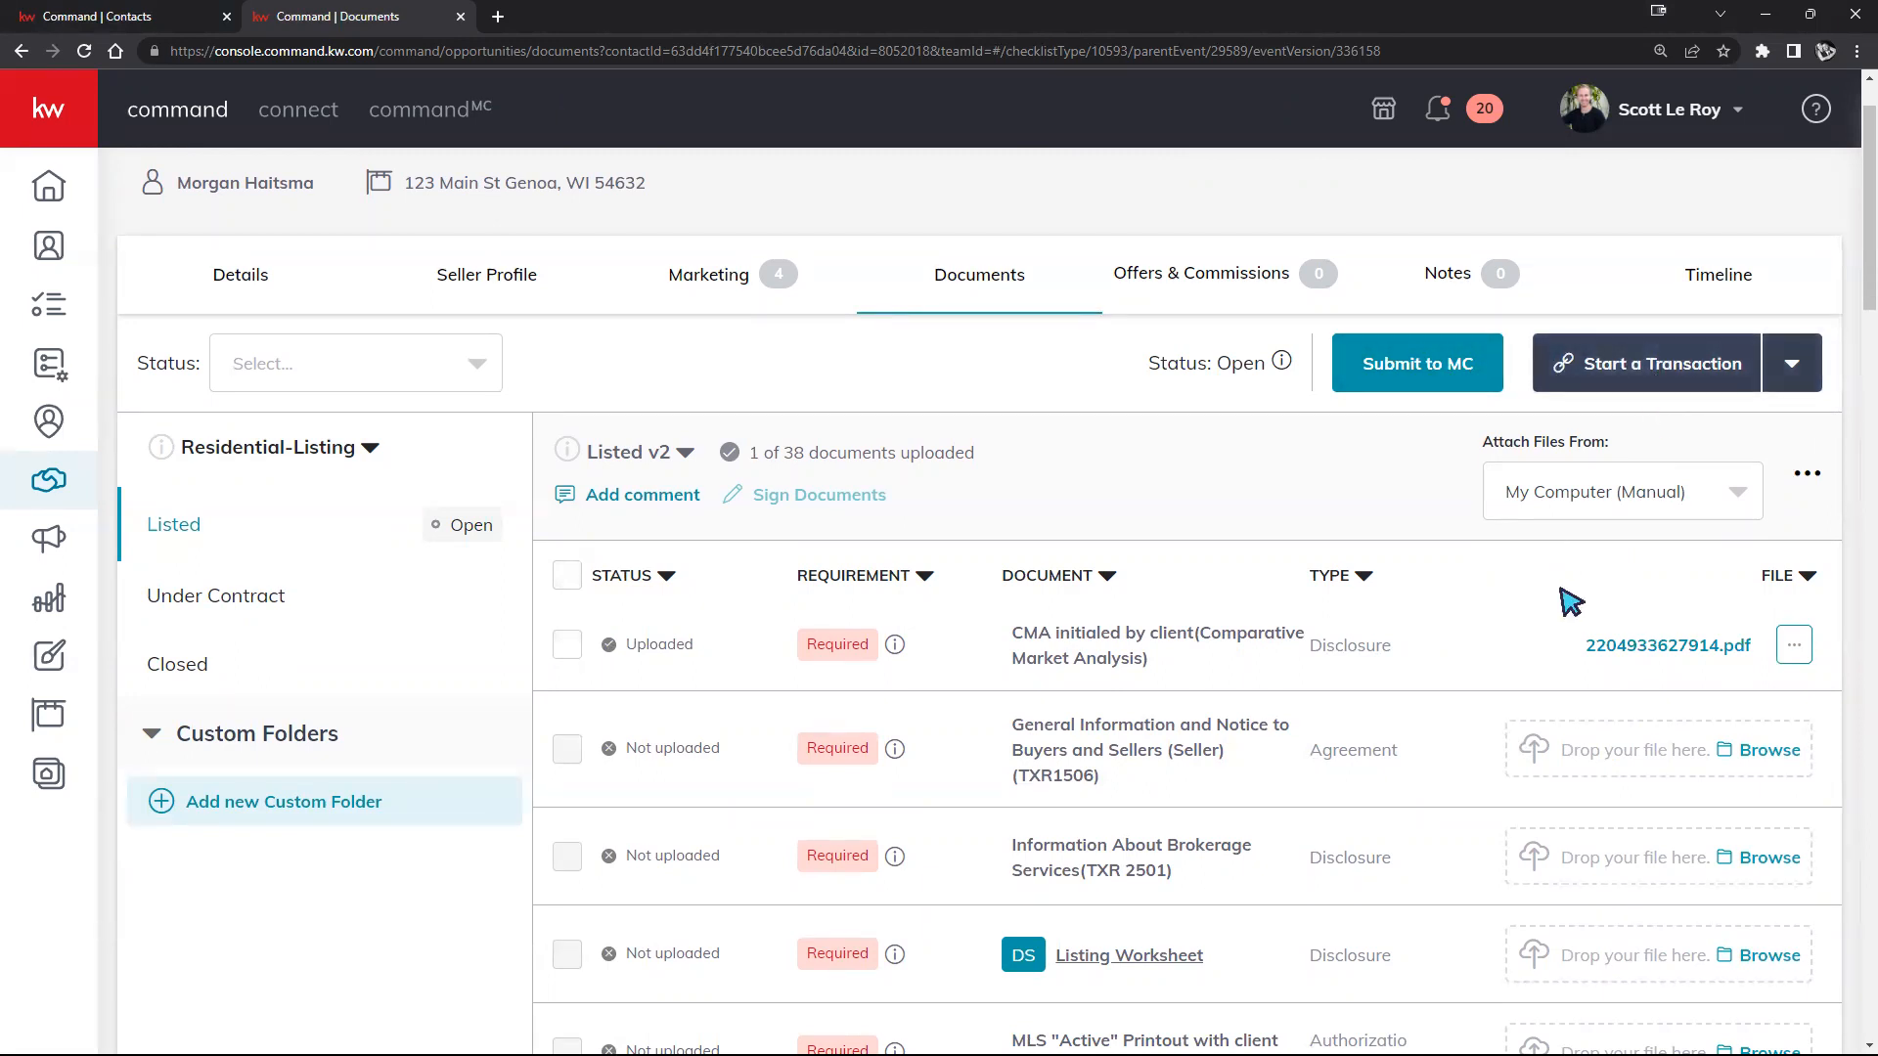
pyautogui.scroll(1, 1565, 599)
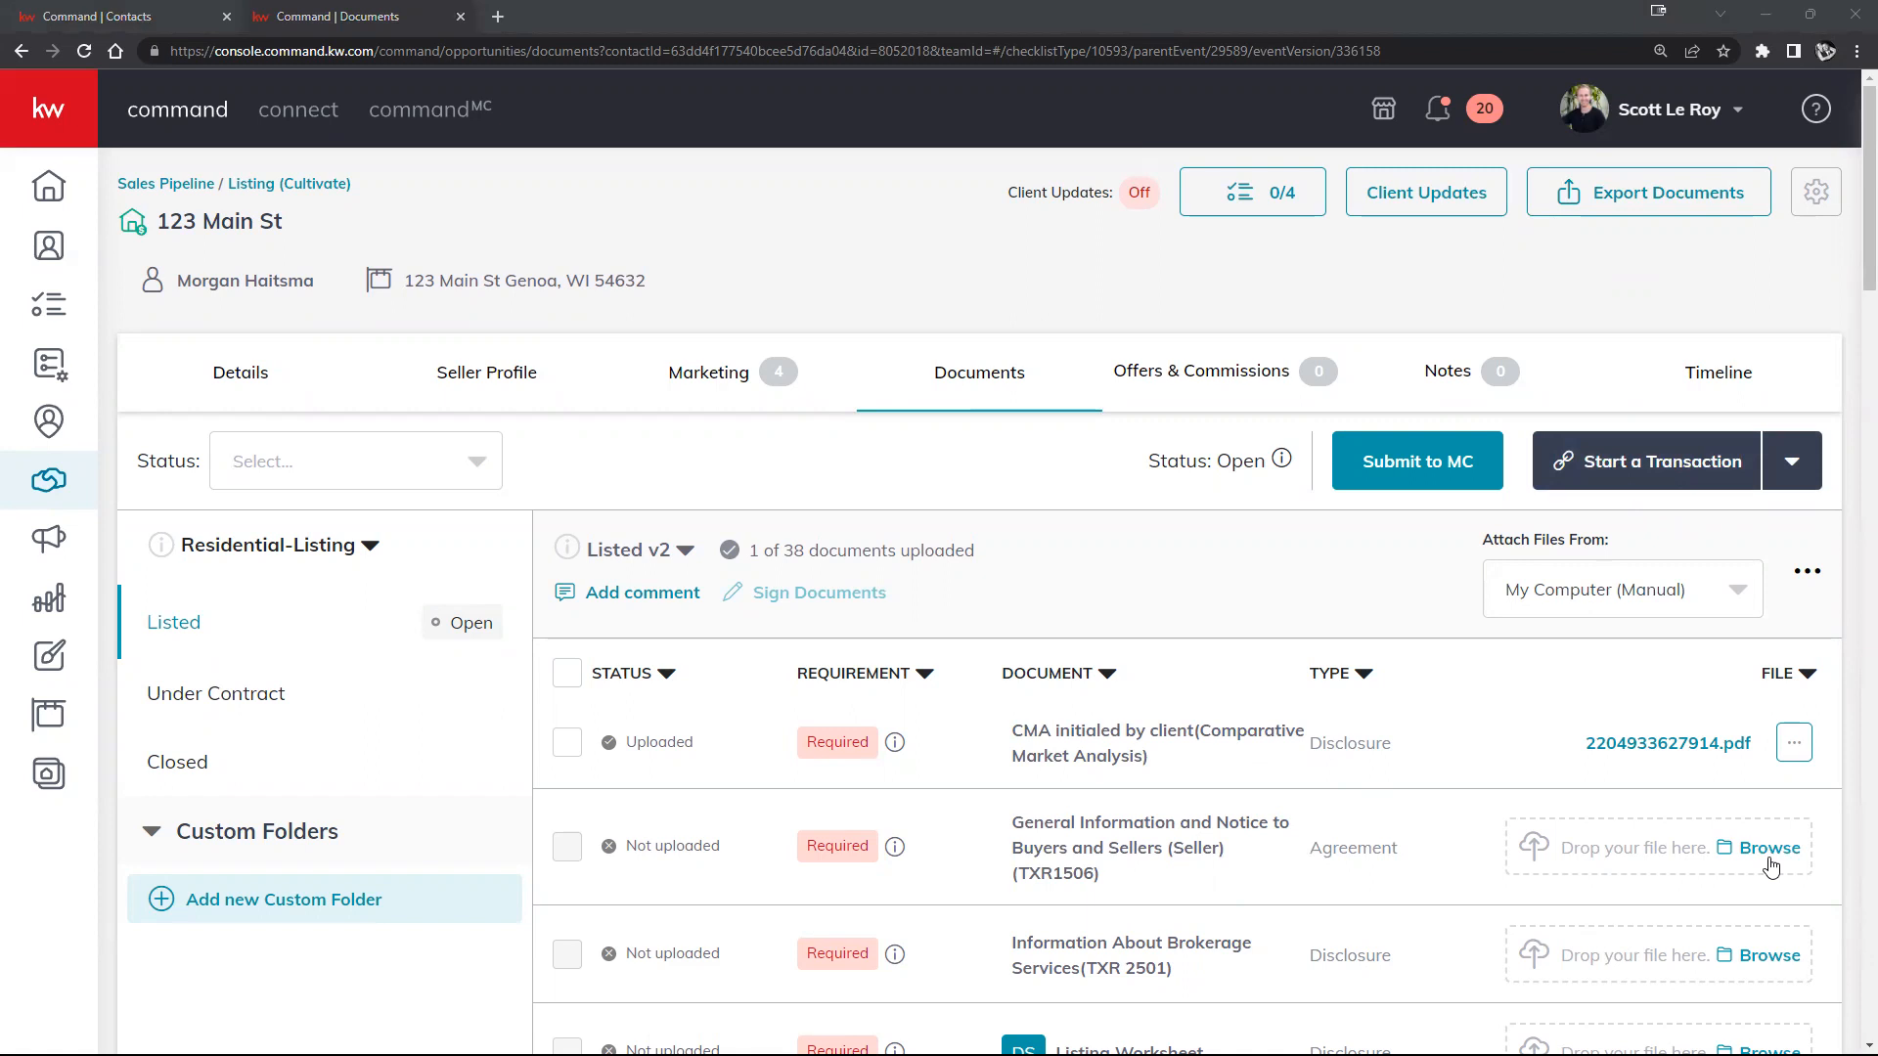
pyautogui.click(1707, 108)
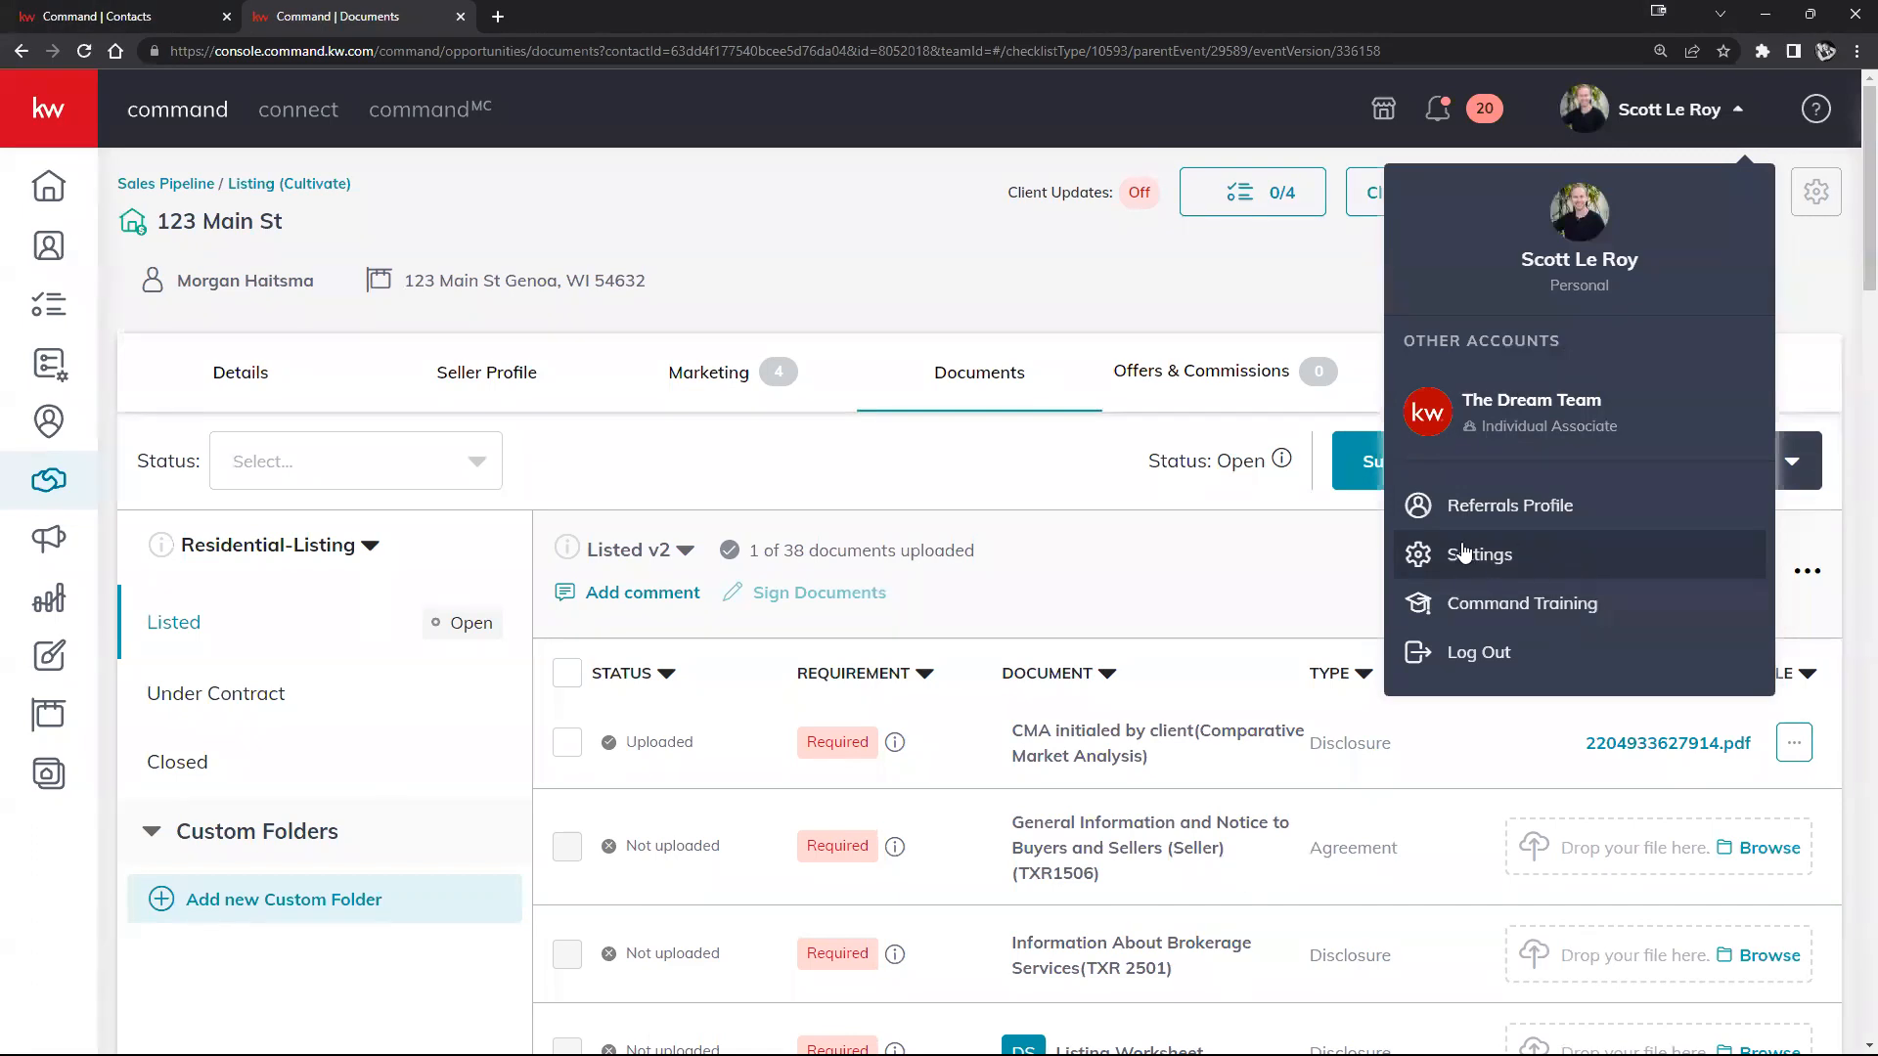
pyautogui.click(1329, 592)
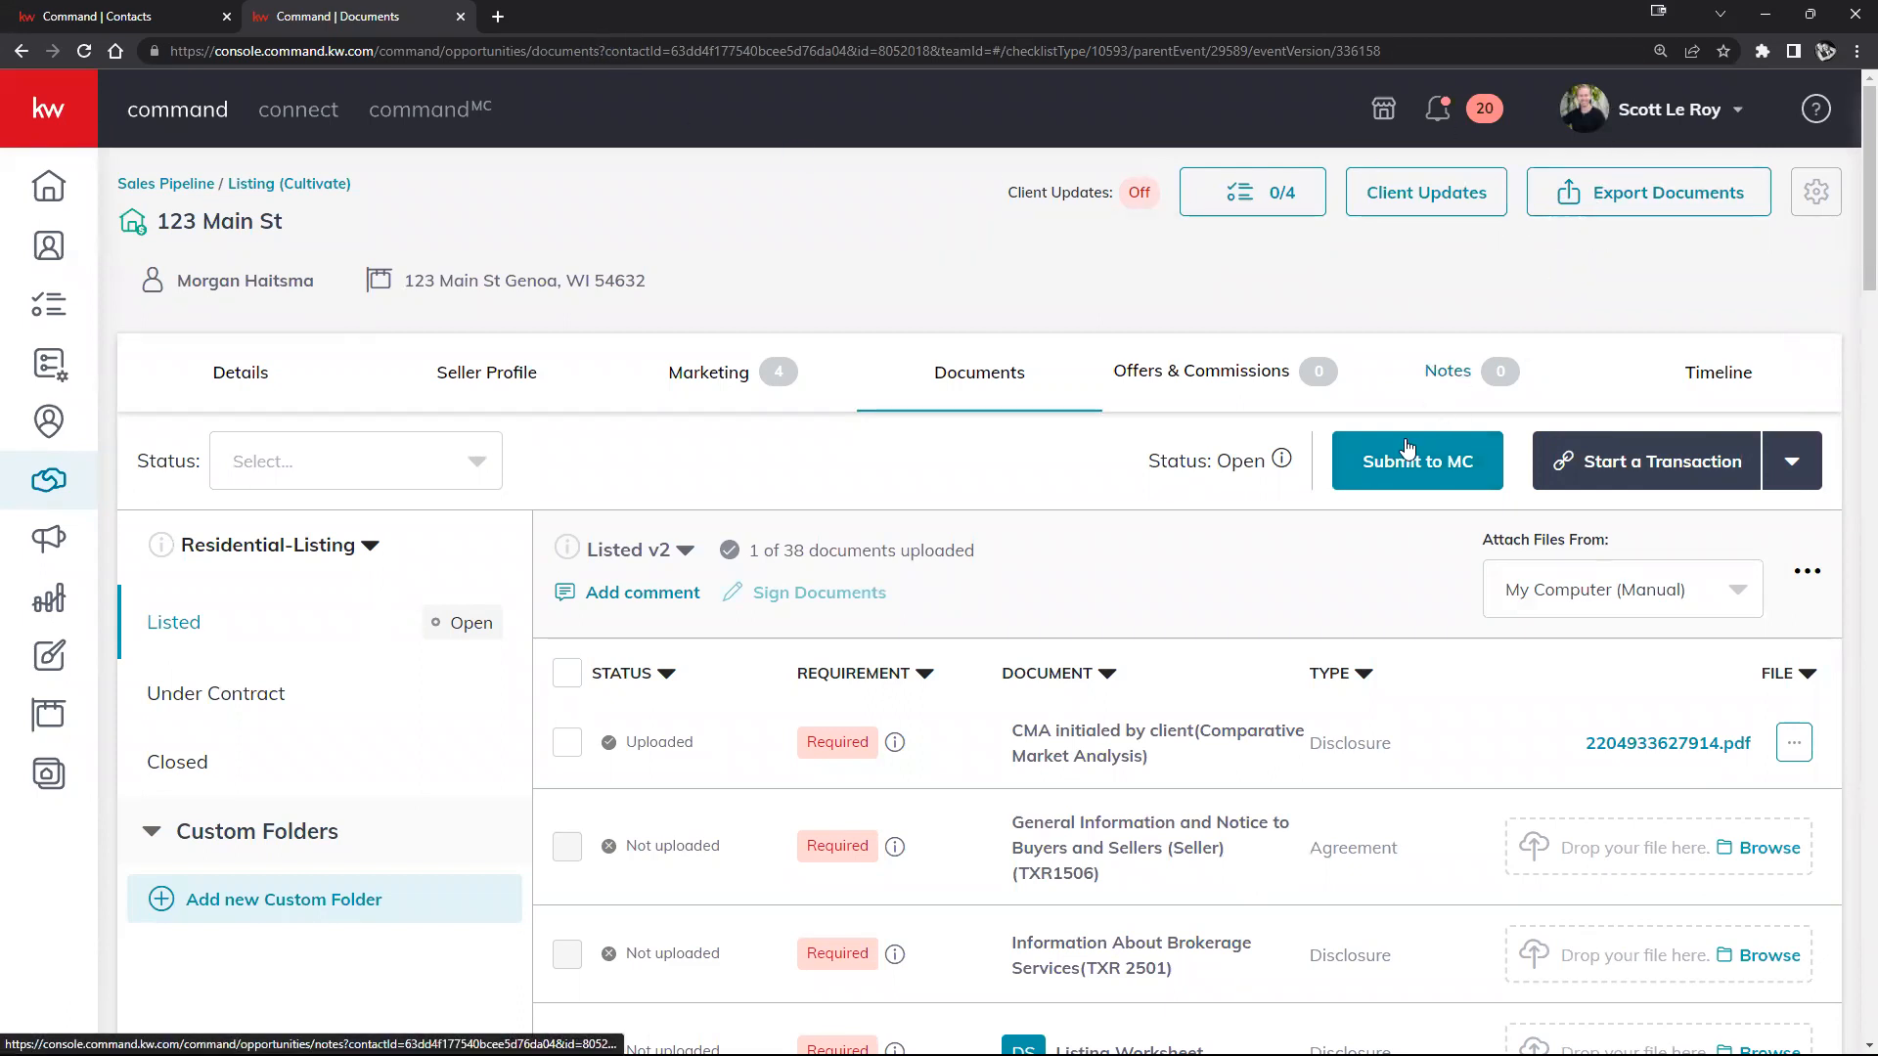
pyautogui.click(1651, 122)
pyautogui.click(1291, 572)
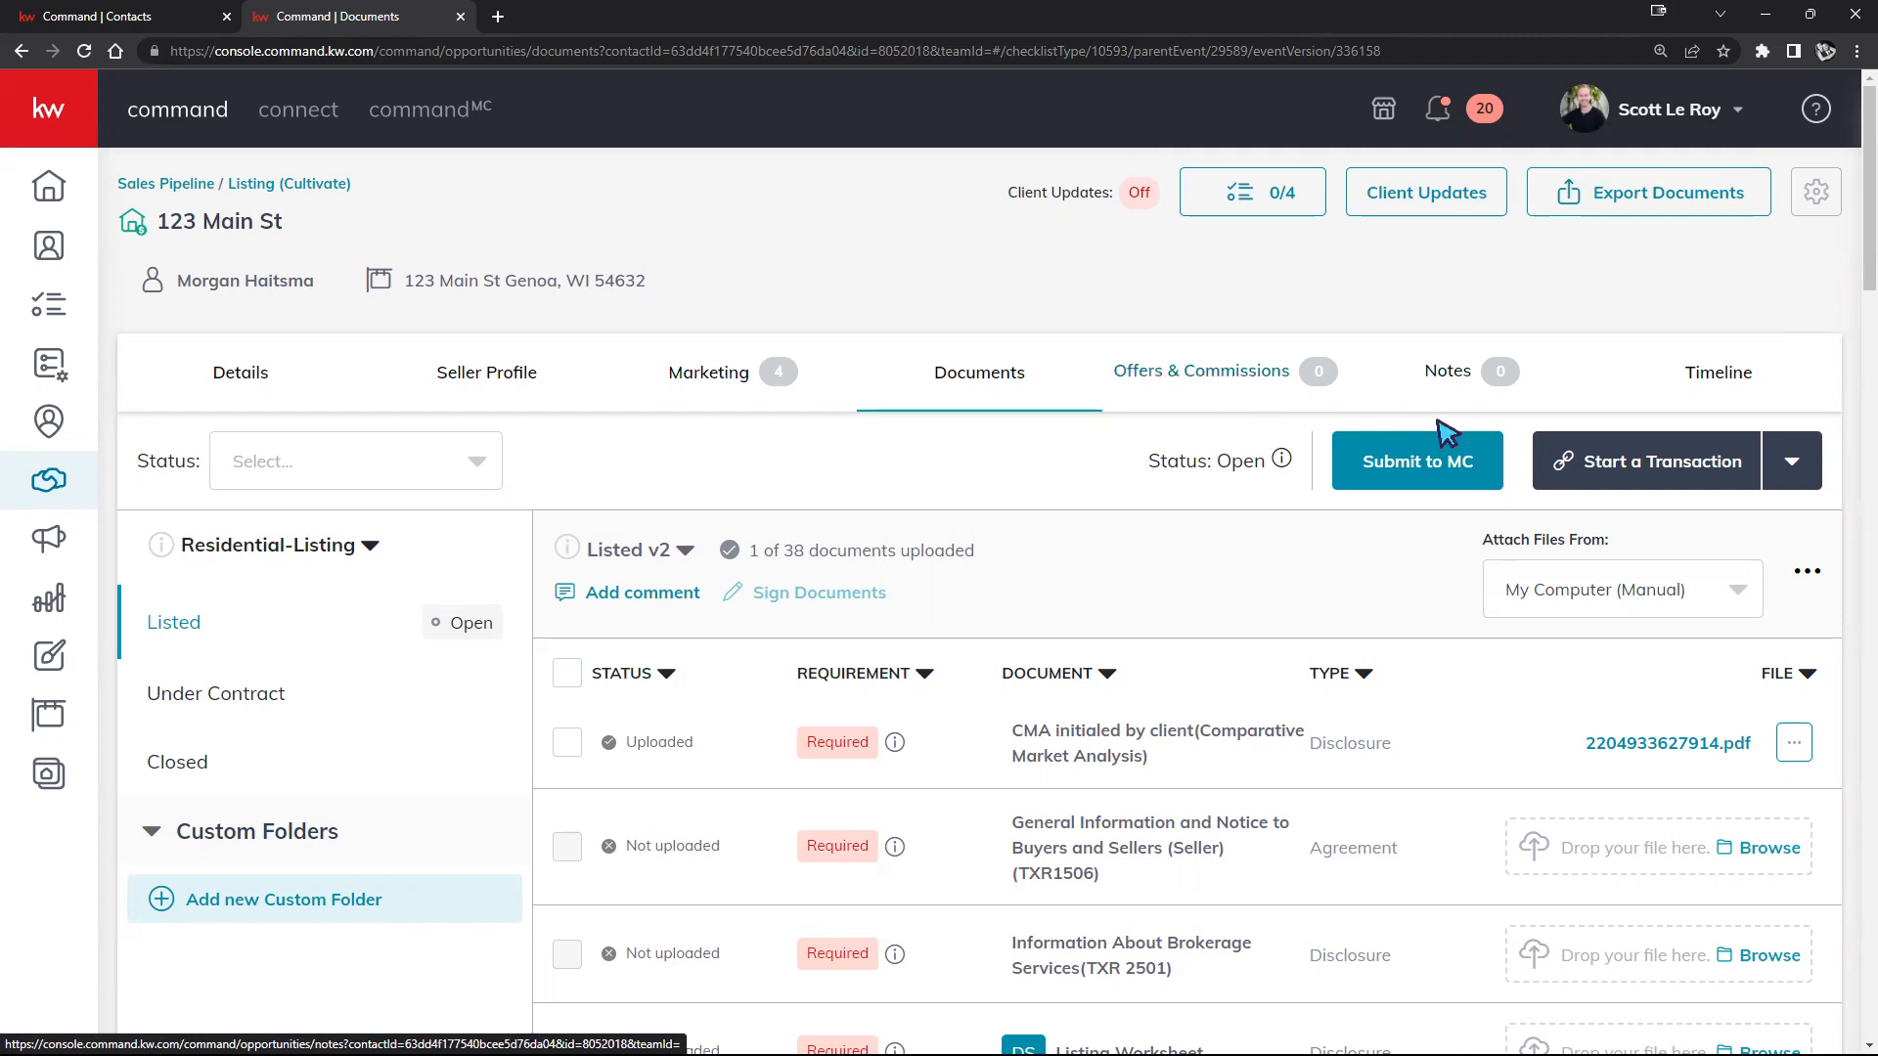
# Step: Start a DocuSign transaction for the 123 Main St listing
pyautogui.click(1611, 455)
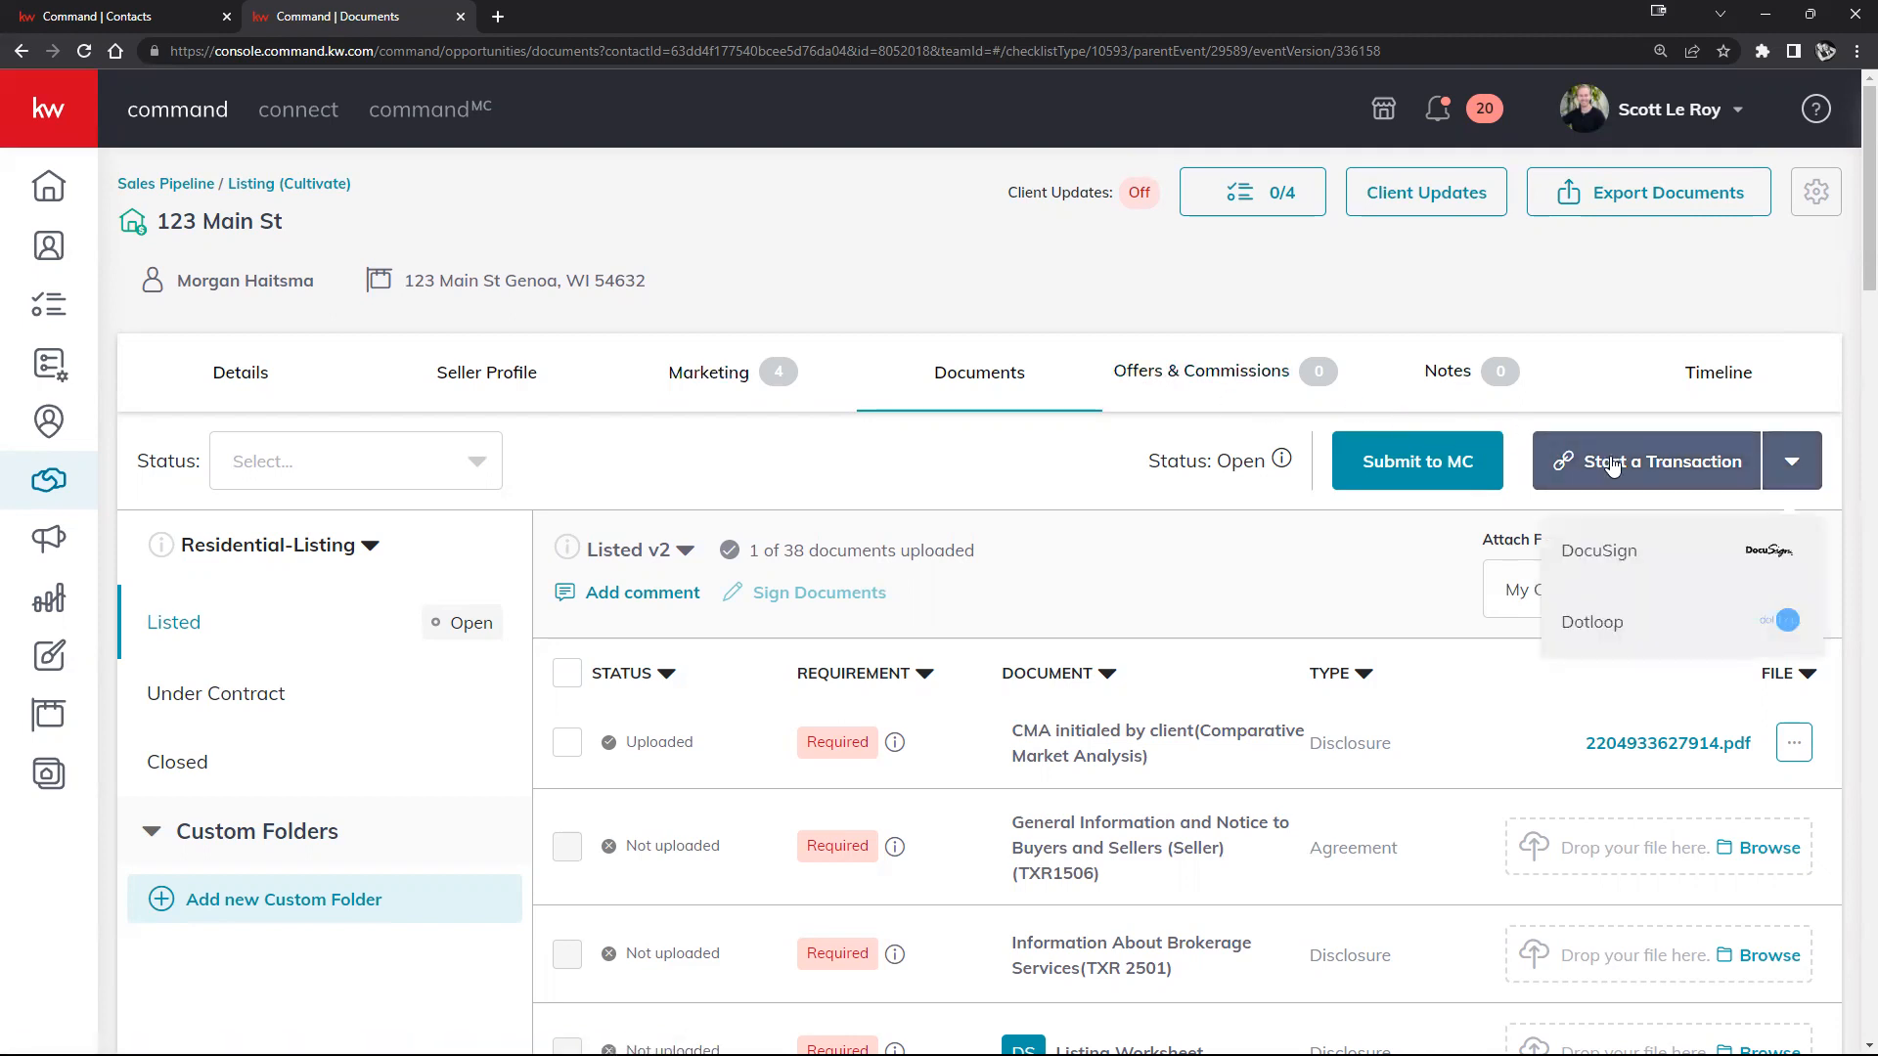
pyautogui.click(1639, 549)
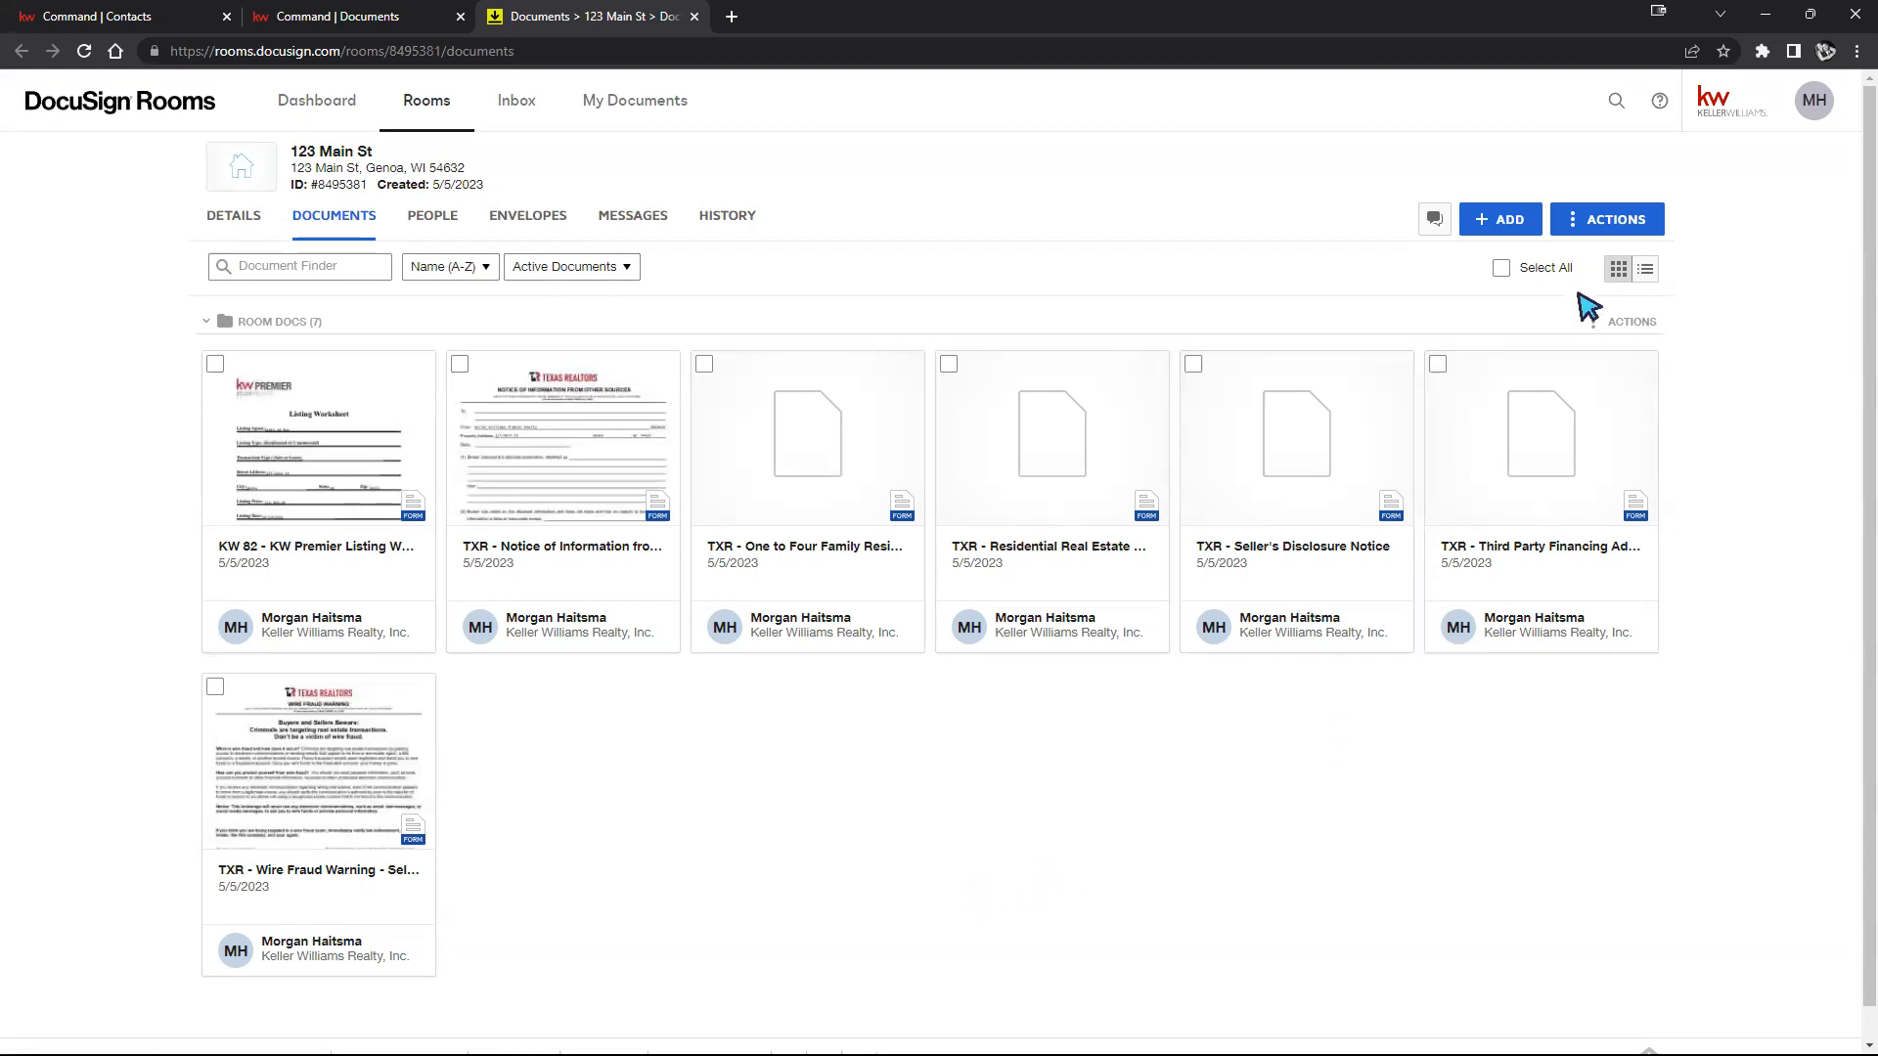
# Step: Look at the DocuSign Forms picker in Rooms without adding forms, then return to KW Command
pyautogui.click(1493, 222)
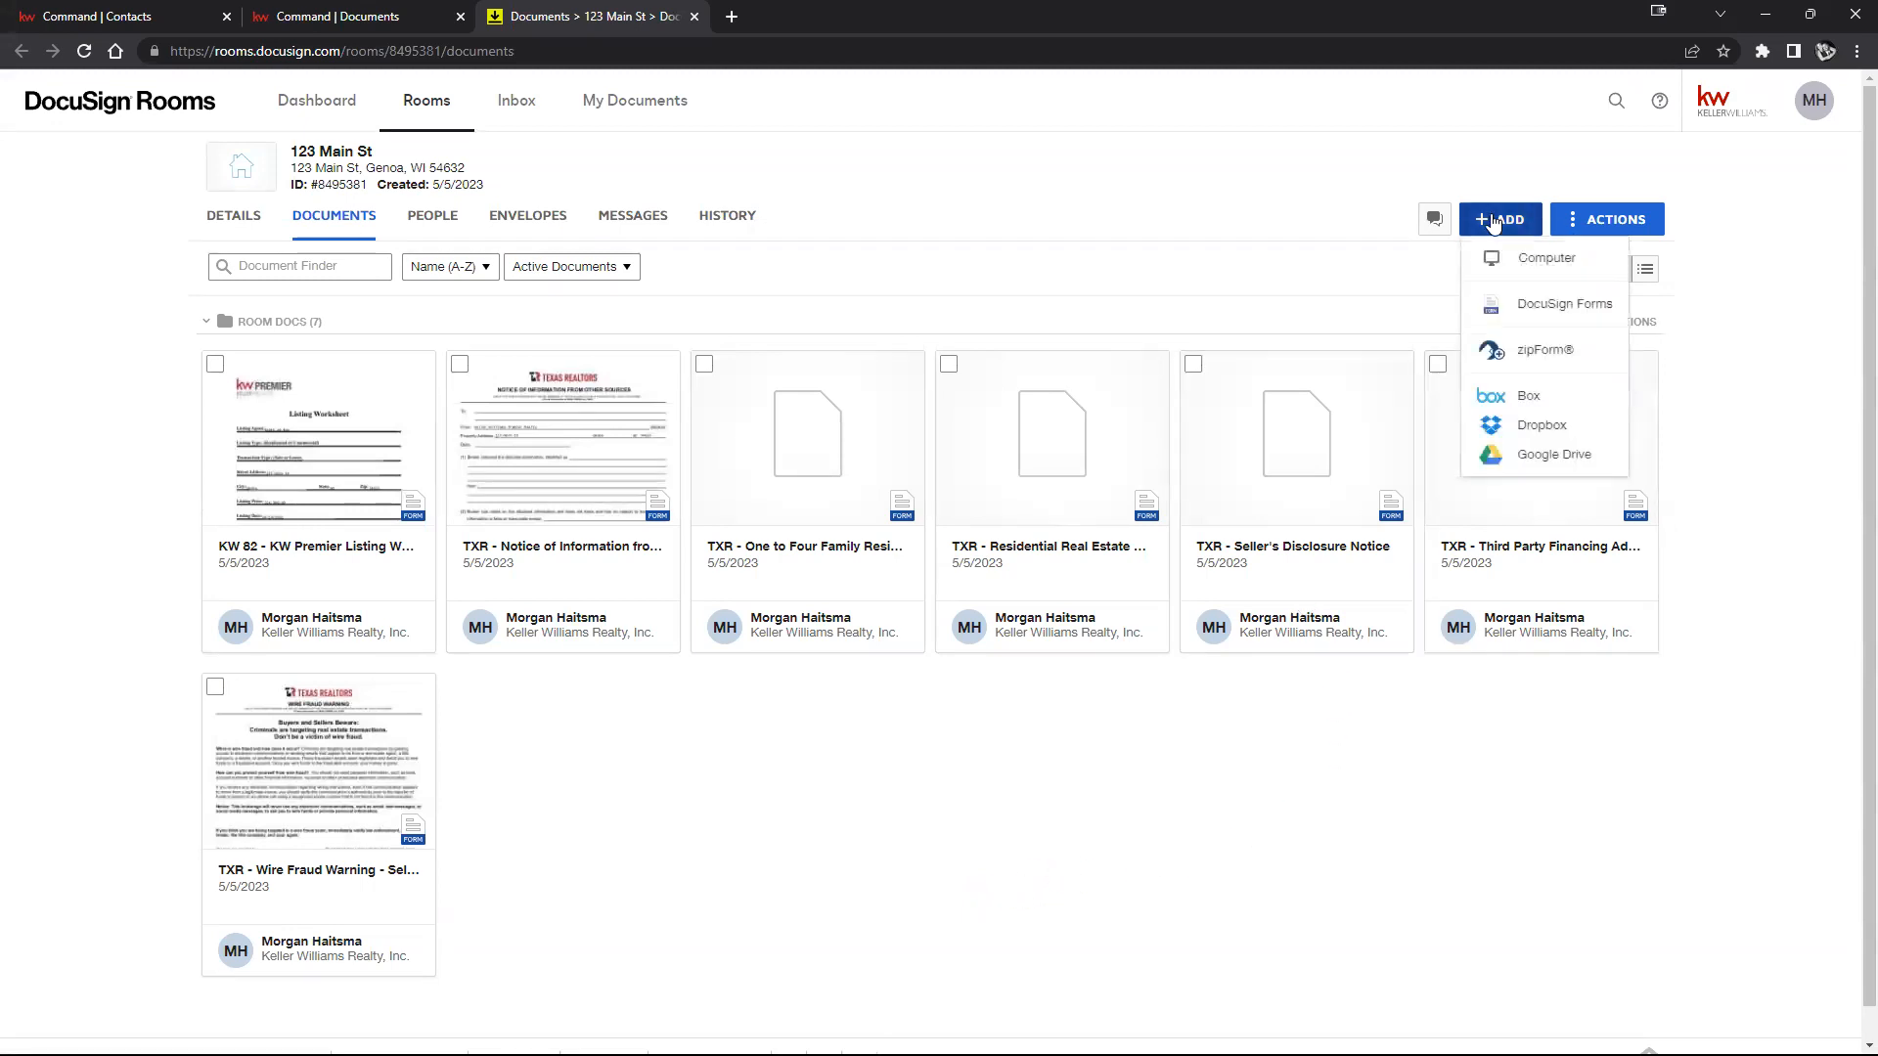
pyautogui.click(1537, 308)
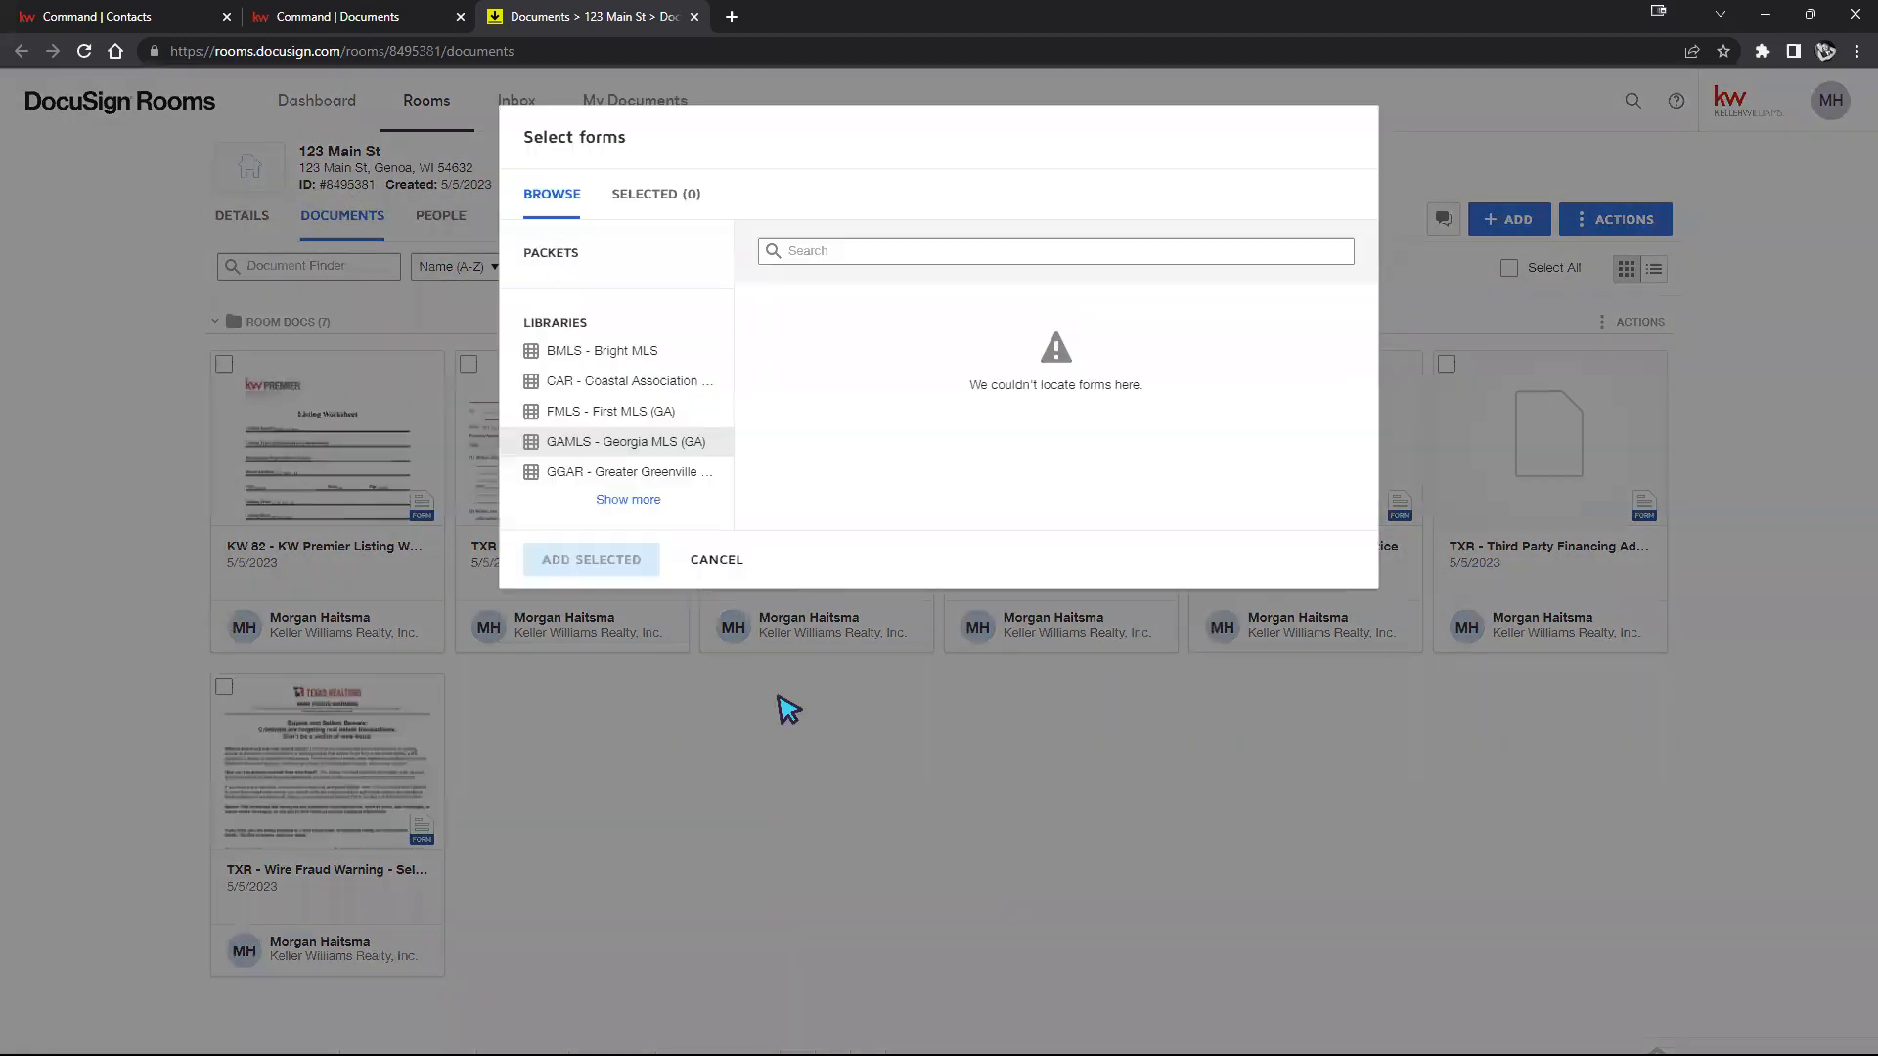
pyautogui.click(1786, 842)
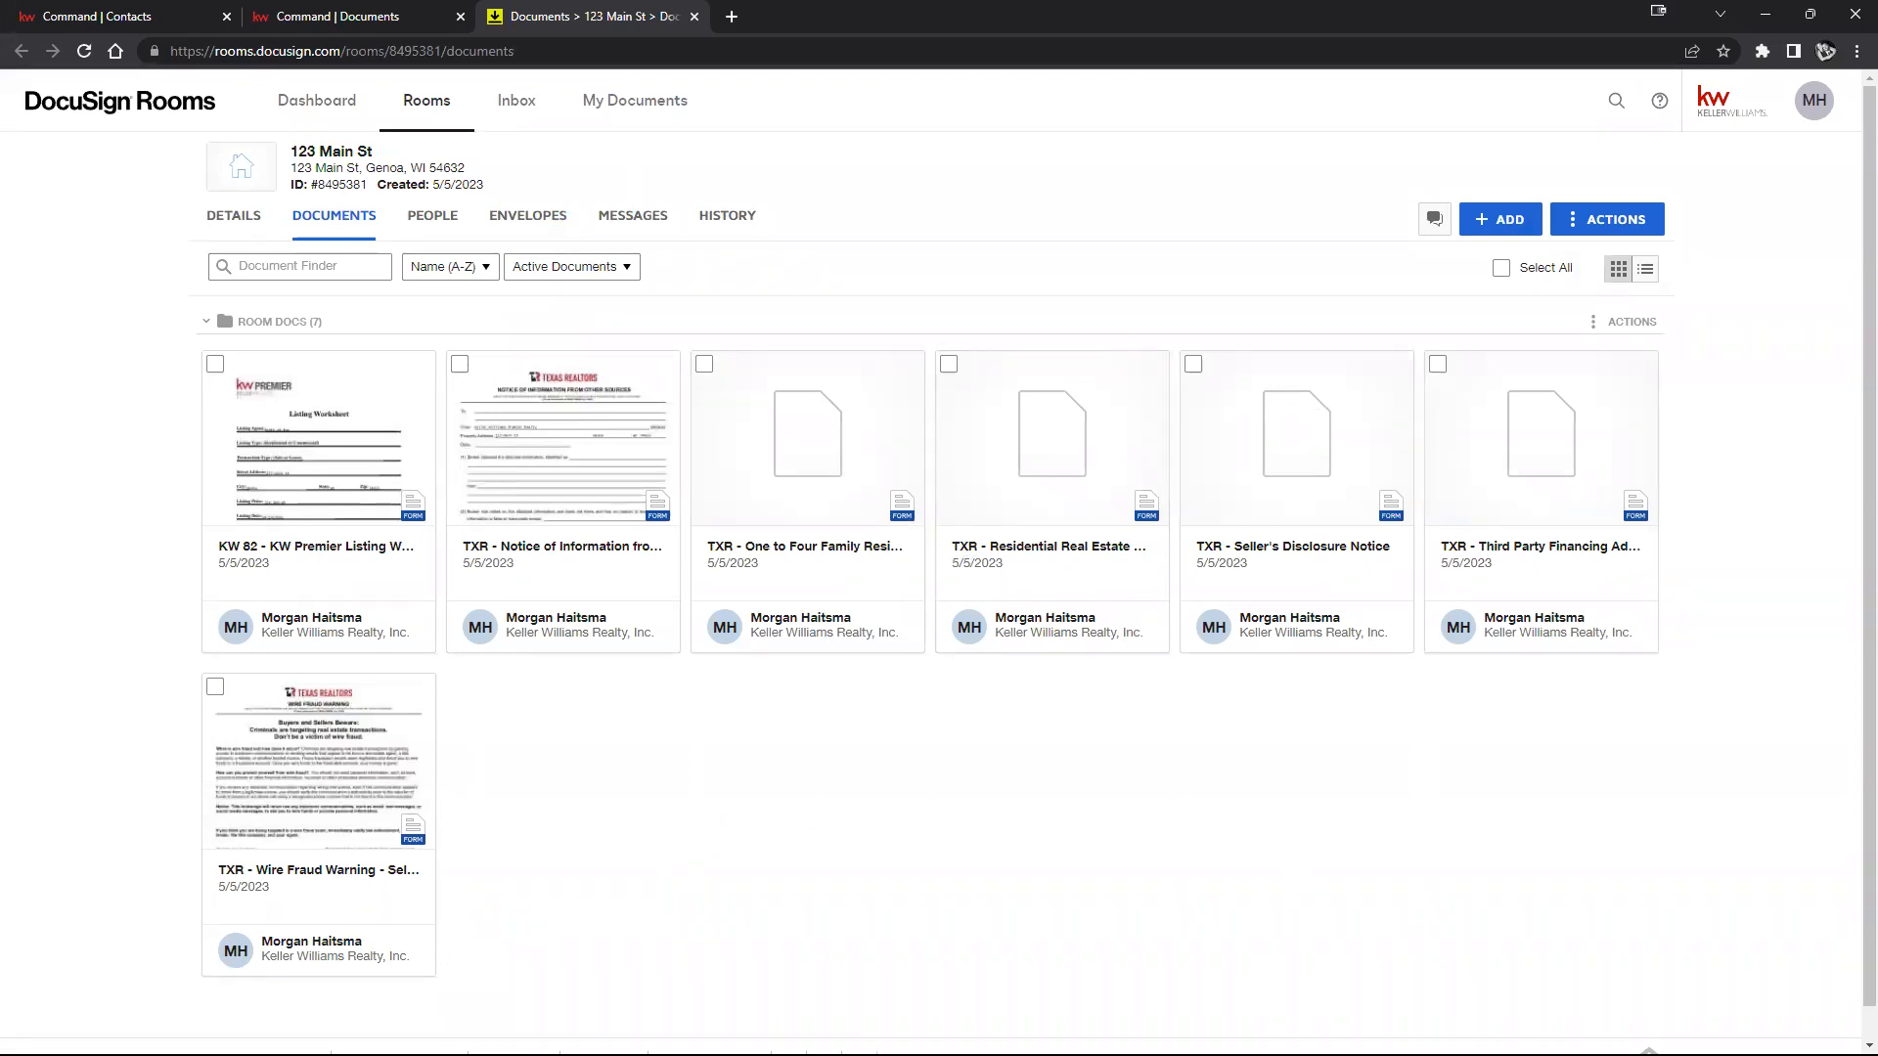
pyautogui.click(306, 16)
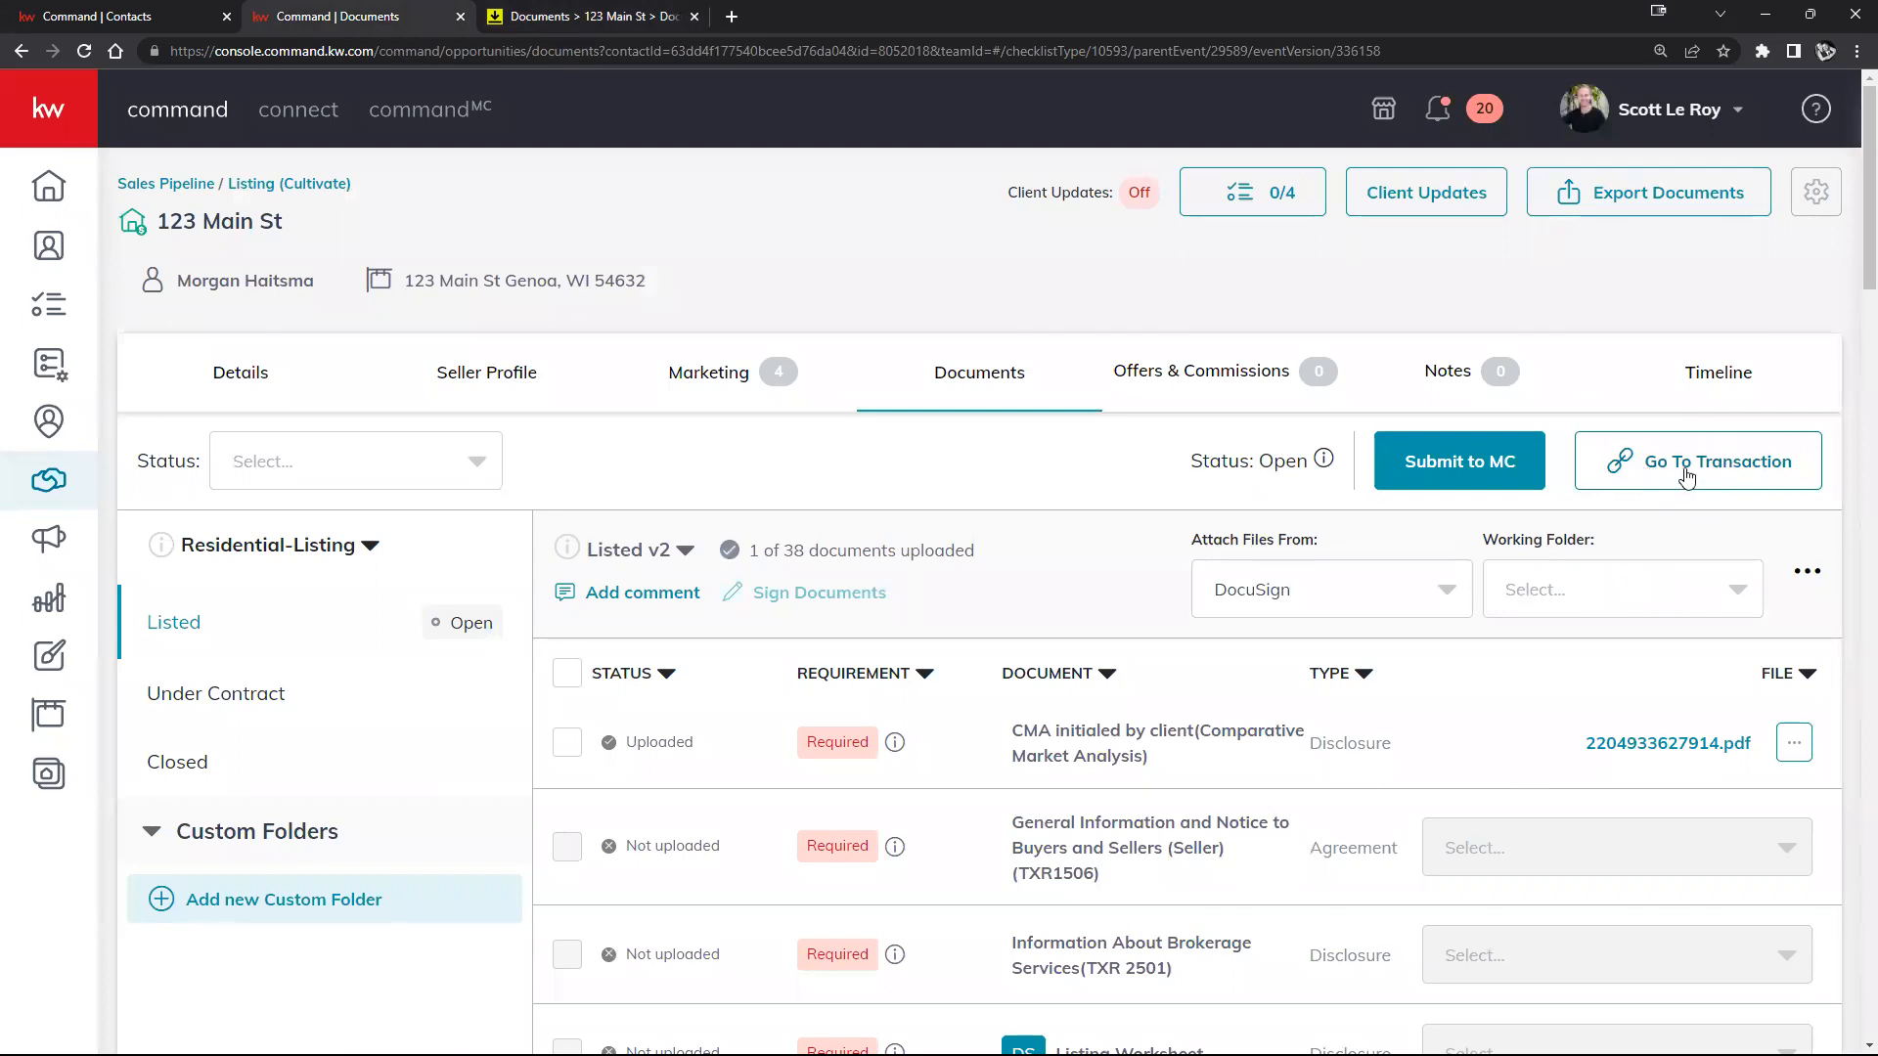
# Step: Switch Attach Files From to My Computer and then back to DocuSign
pyautogui.click(1448, 594)
pyautogui.click(1339, 650)
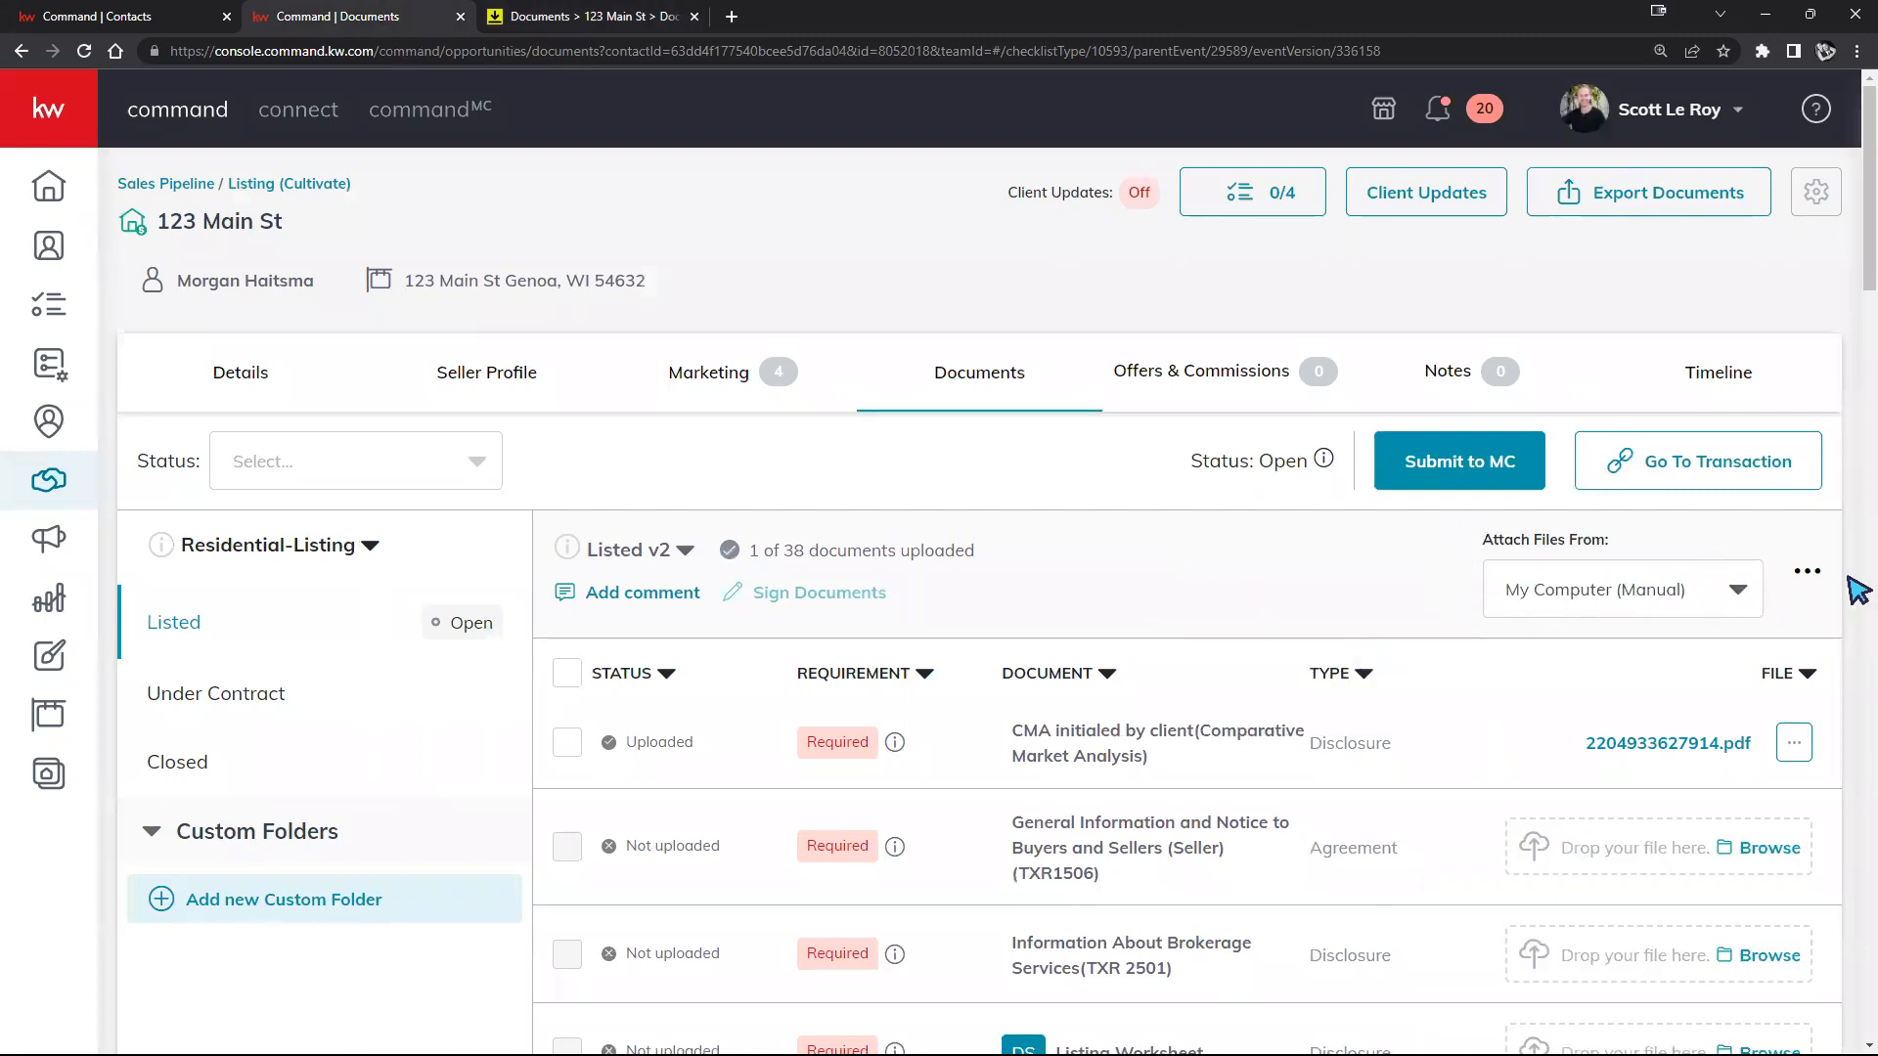
pyautogui.click(1734, 597)
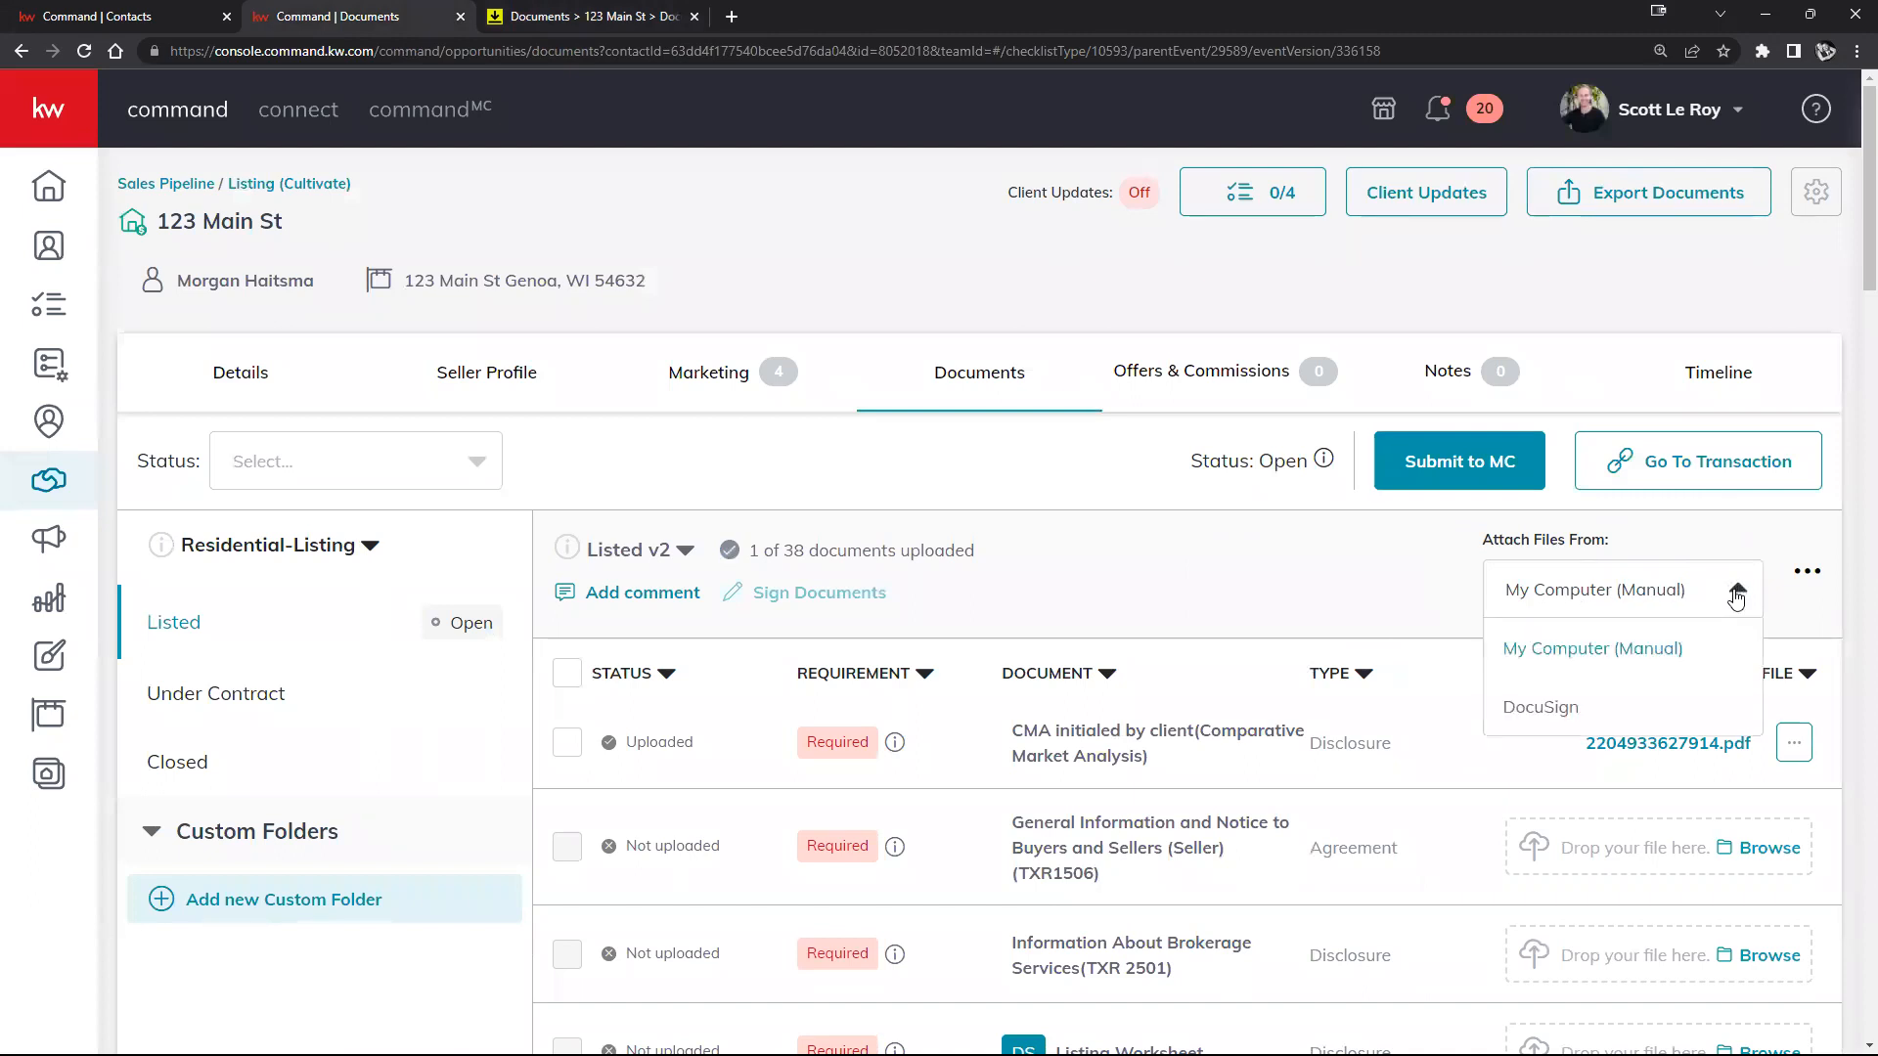
pyautogui.click(1586, 706)
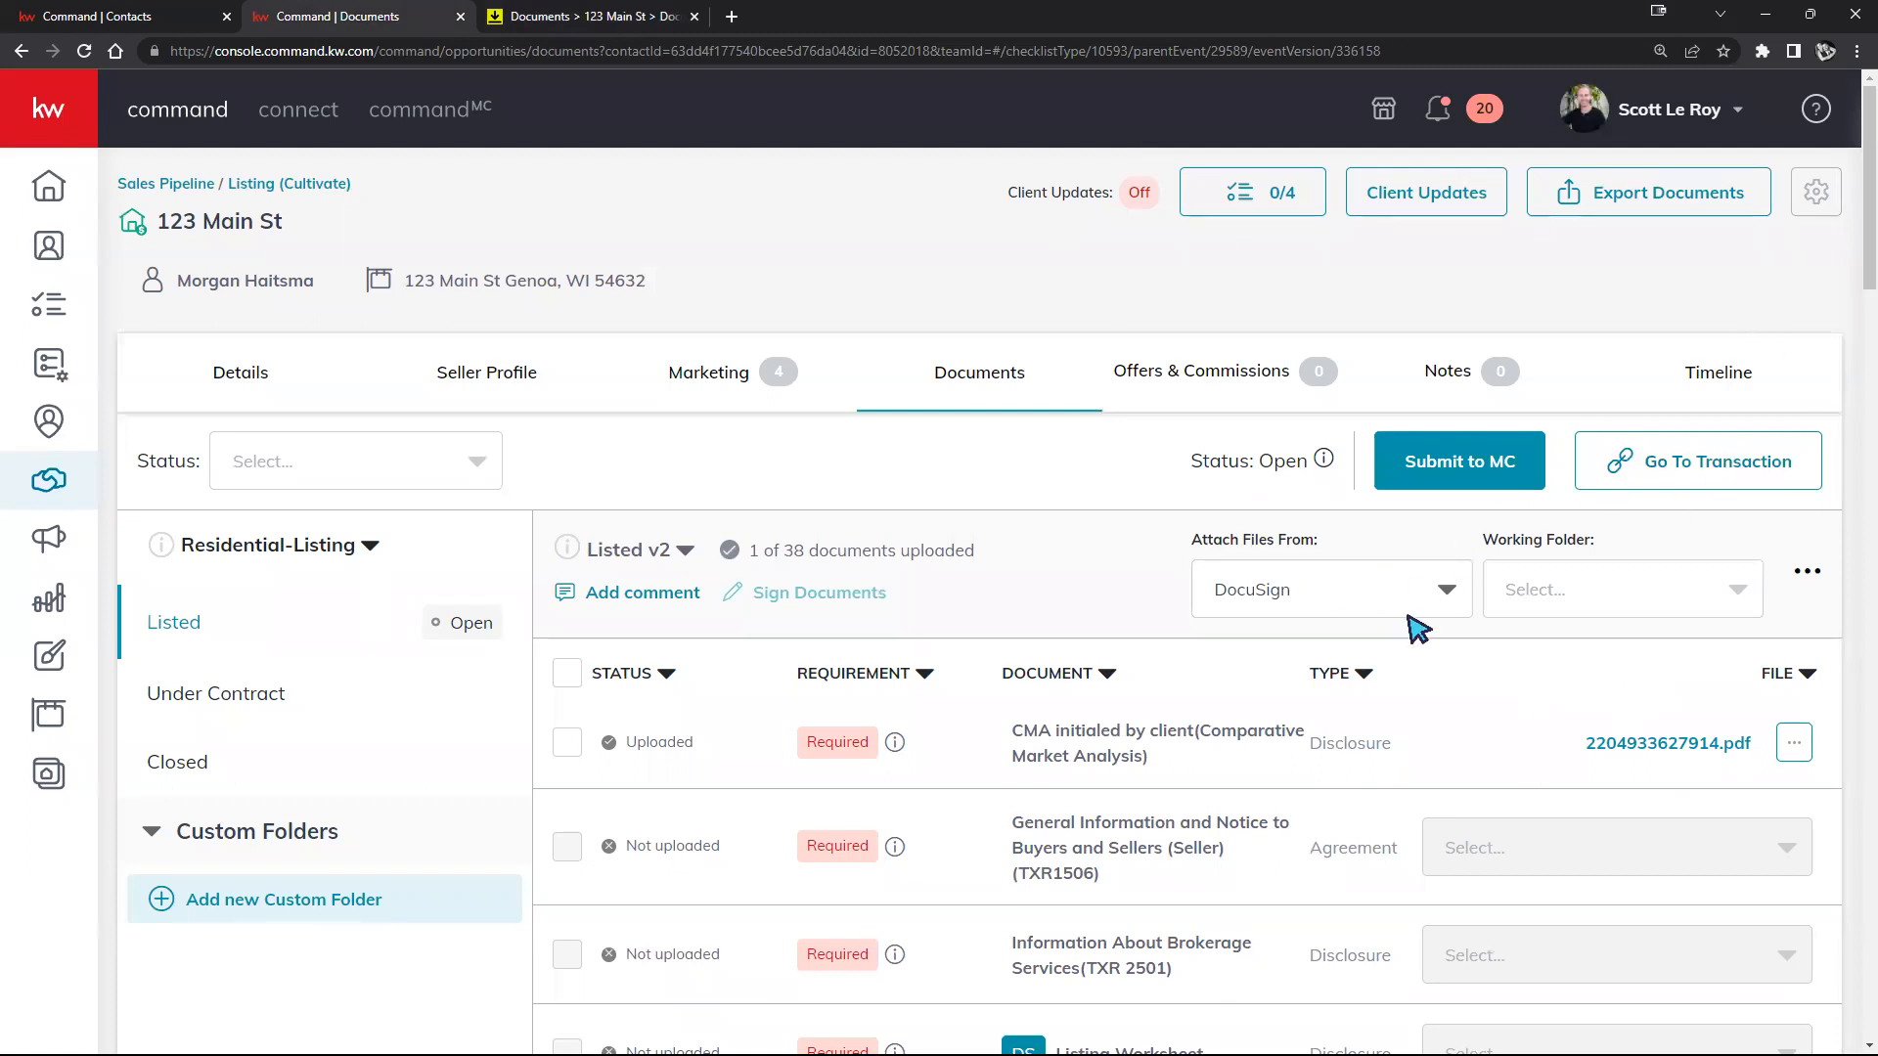
# Step: Check the available DocuSign folders, then view the 123 Main St room in DocuSign Rooms
pyautogui.scroll(-2, 1457, 675)
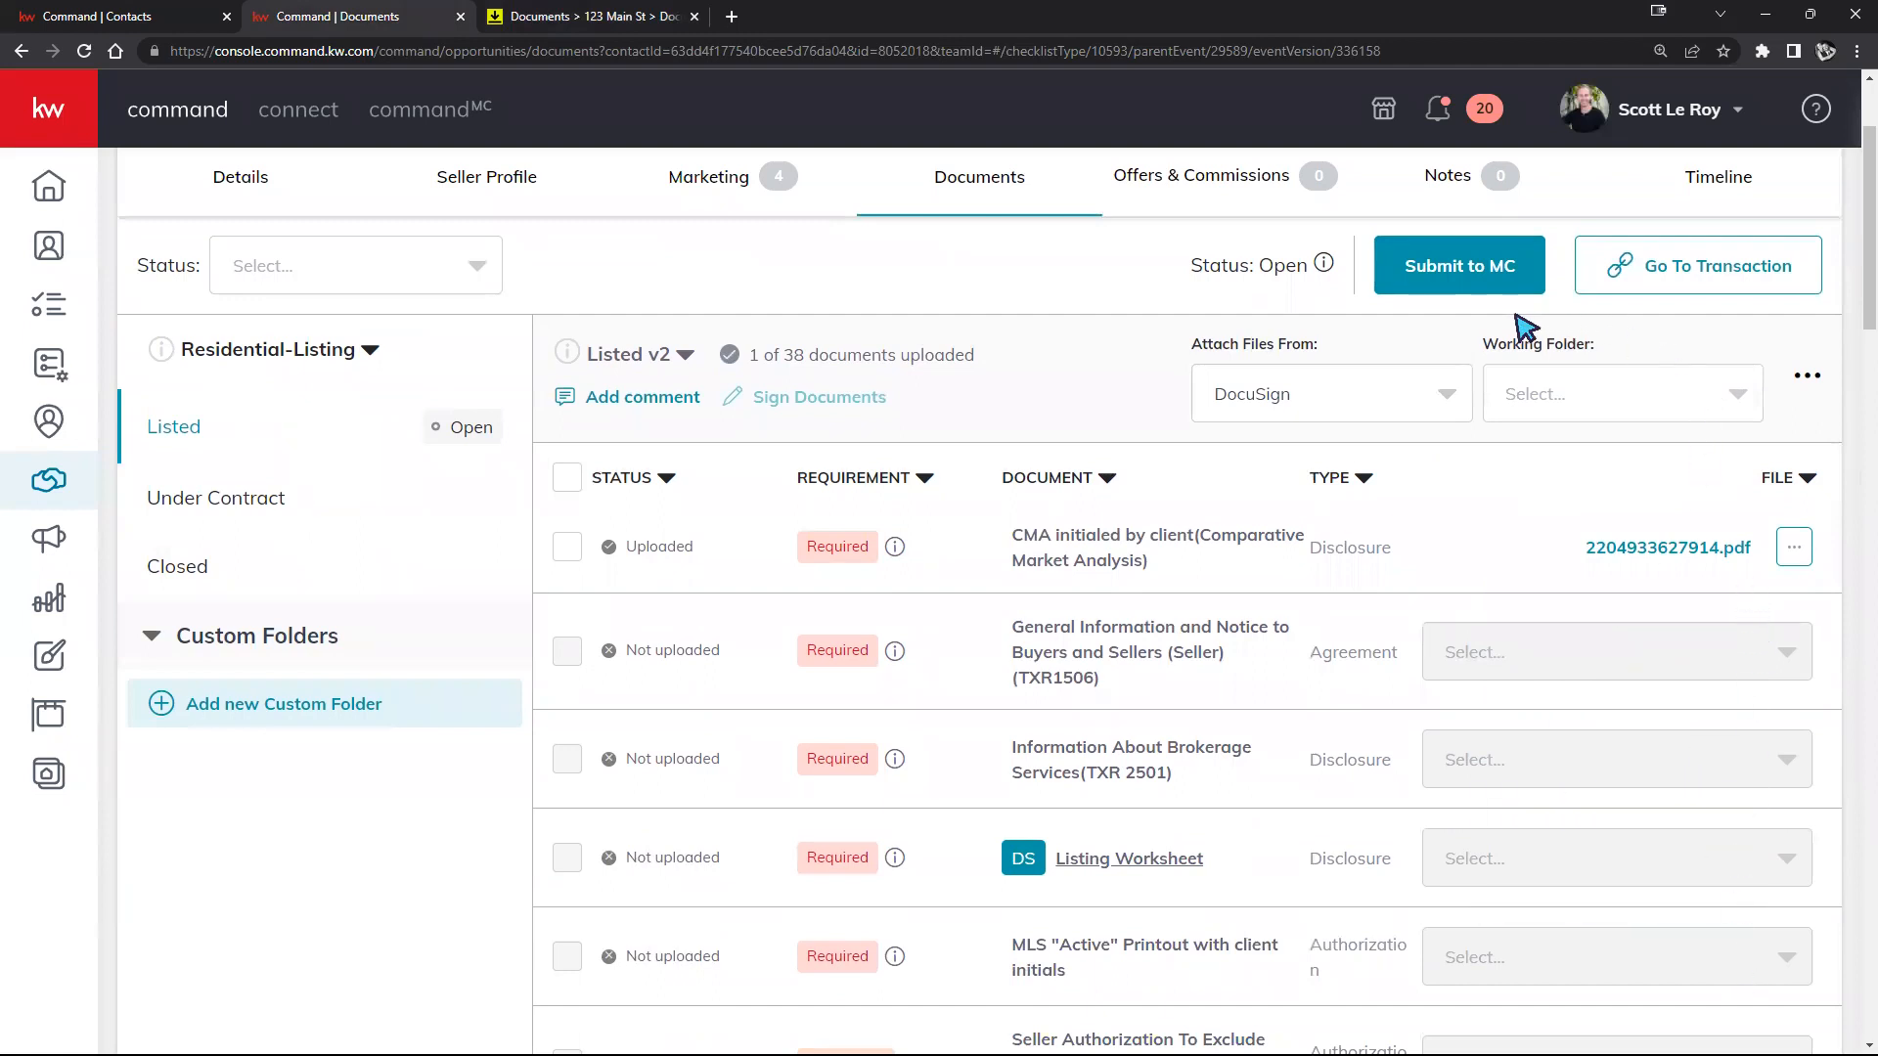
pyautogui.click(1750, 397)
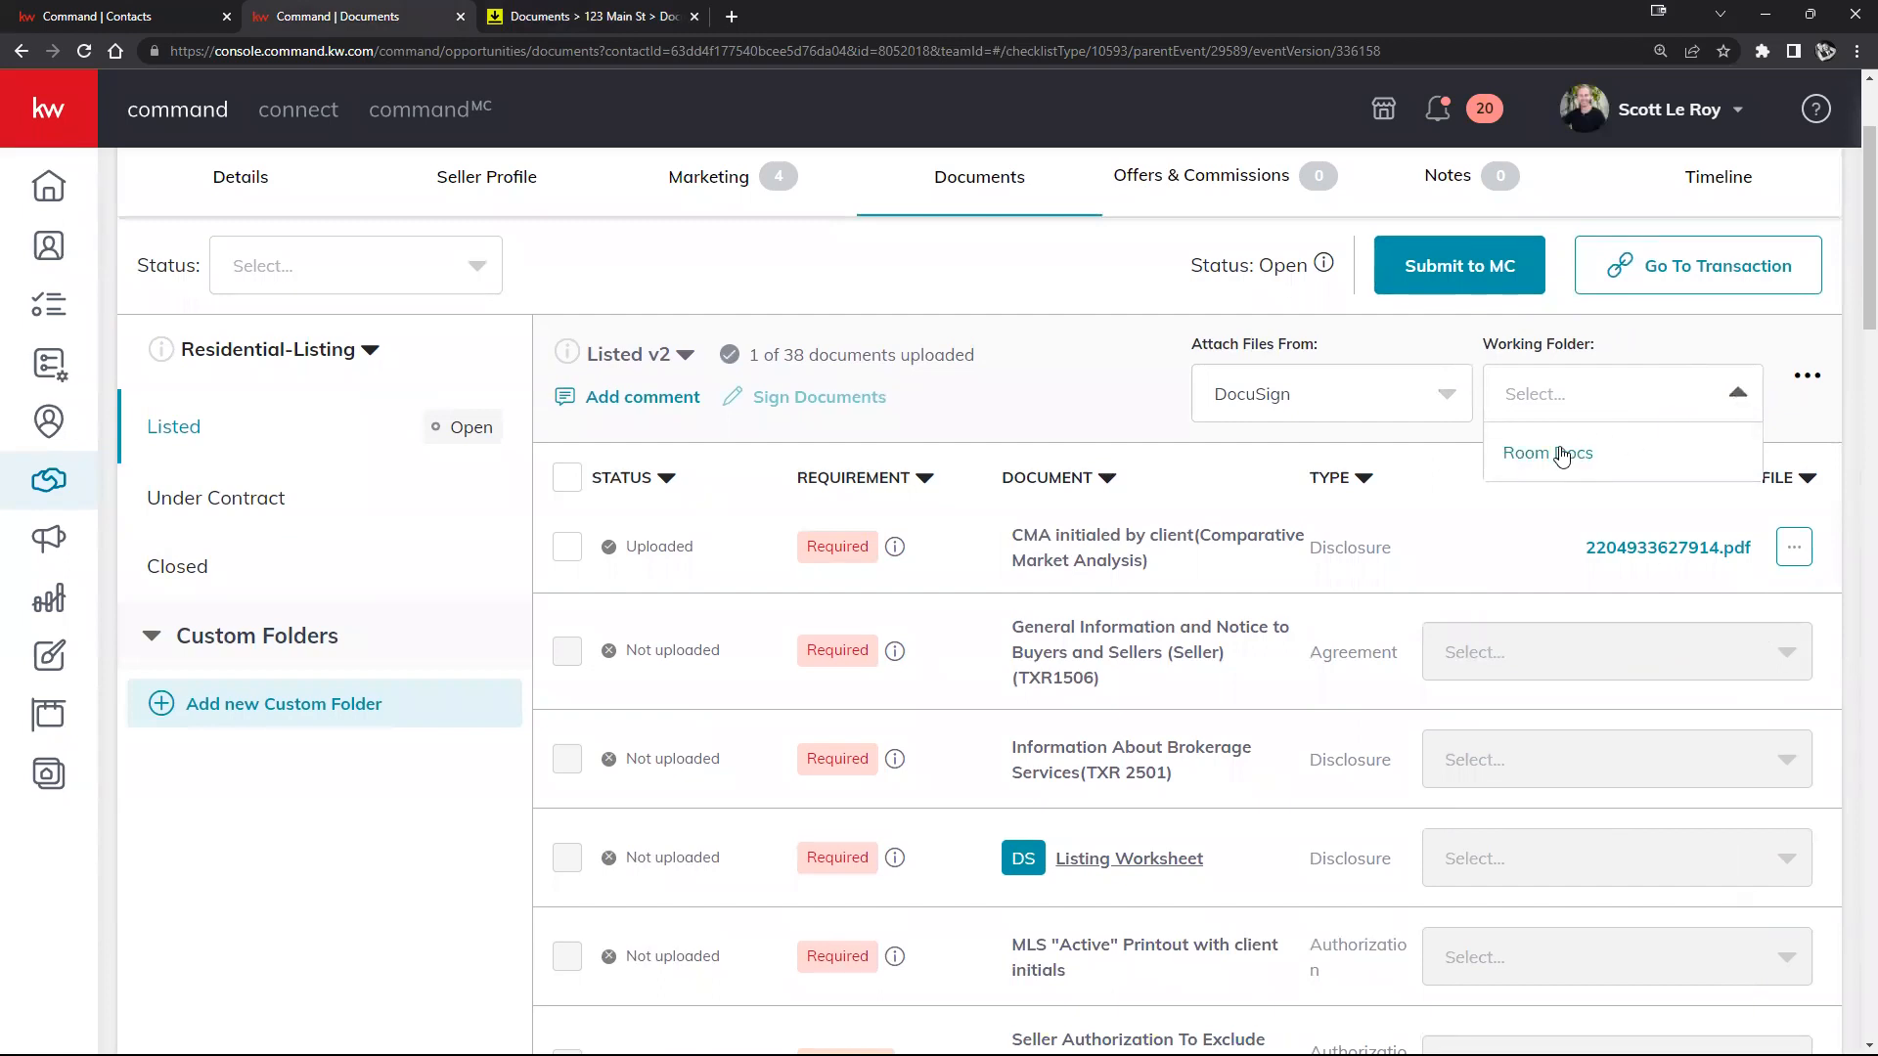
pyautogui.click(614, 23)
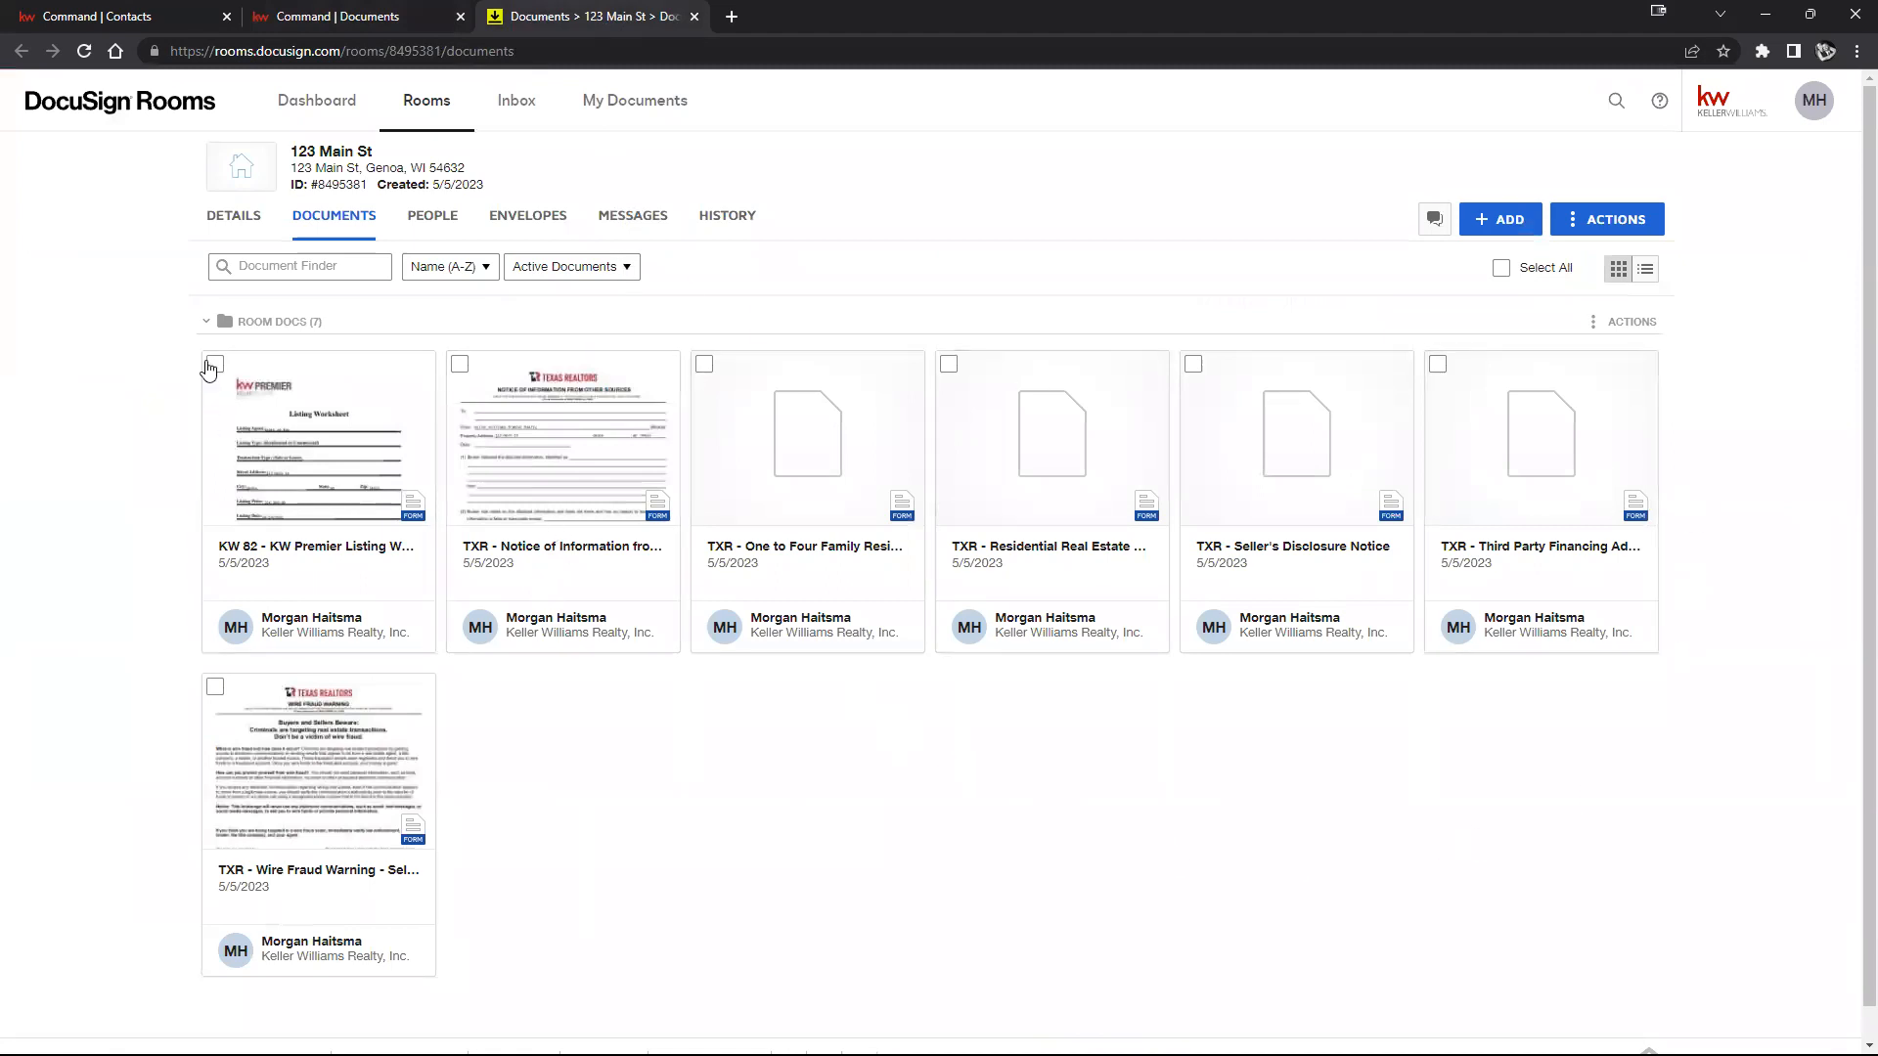
# Step: Collapse Room Docs in DocuSign Rooms and make Room Docs the 123 Main St checklist's working folder
pyautogui.click(220, 324)
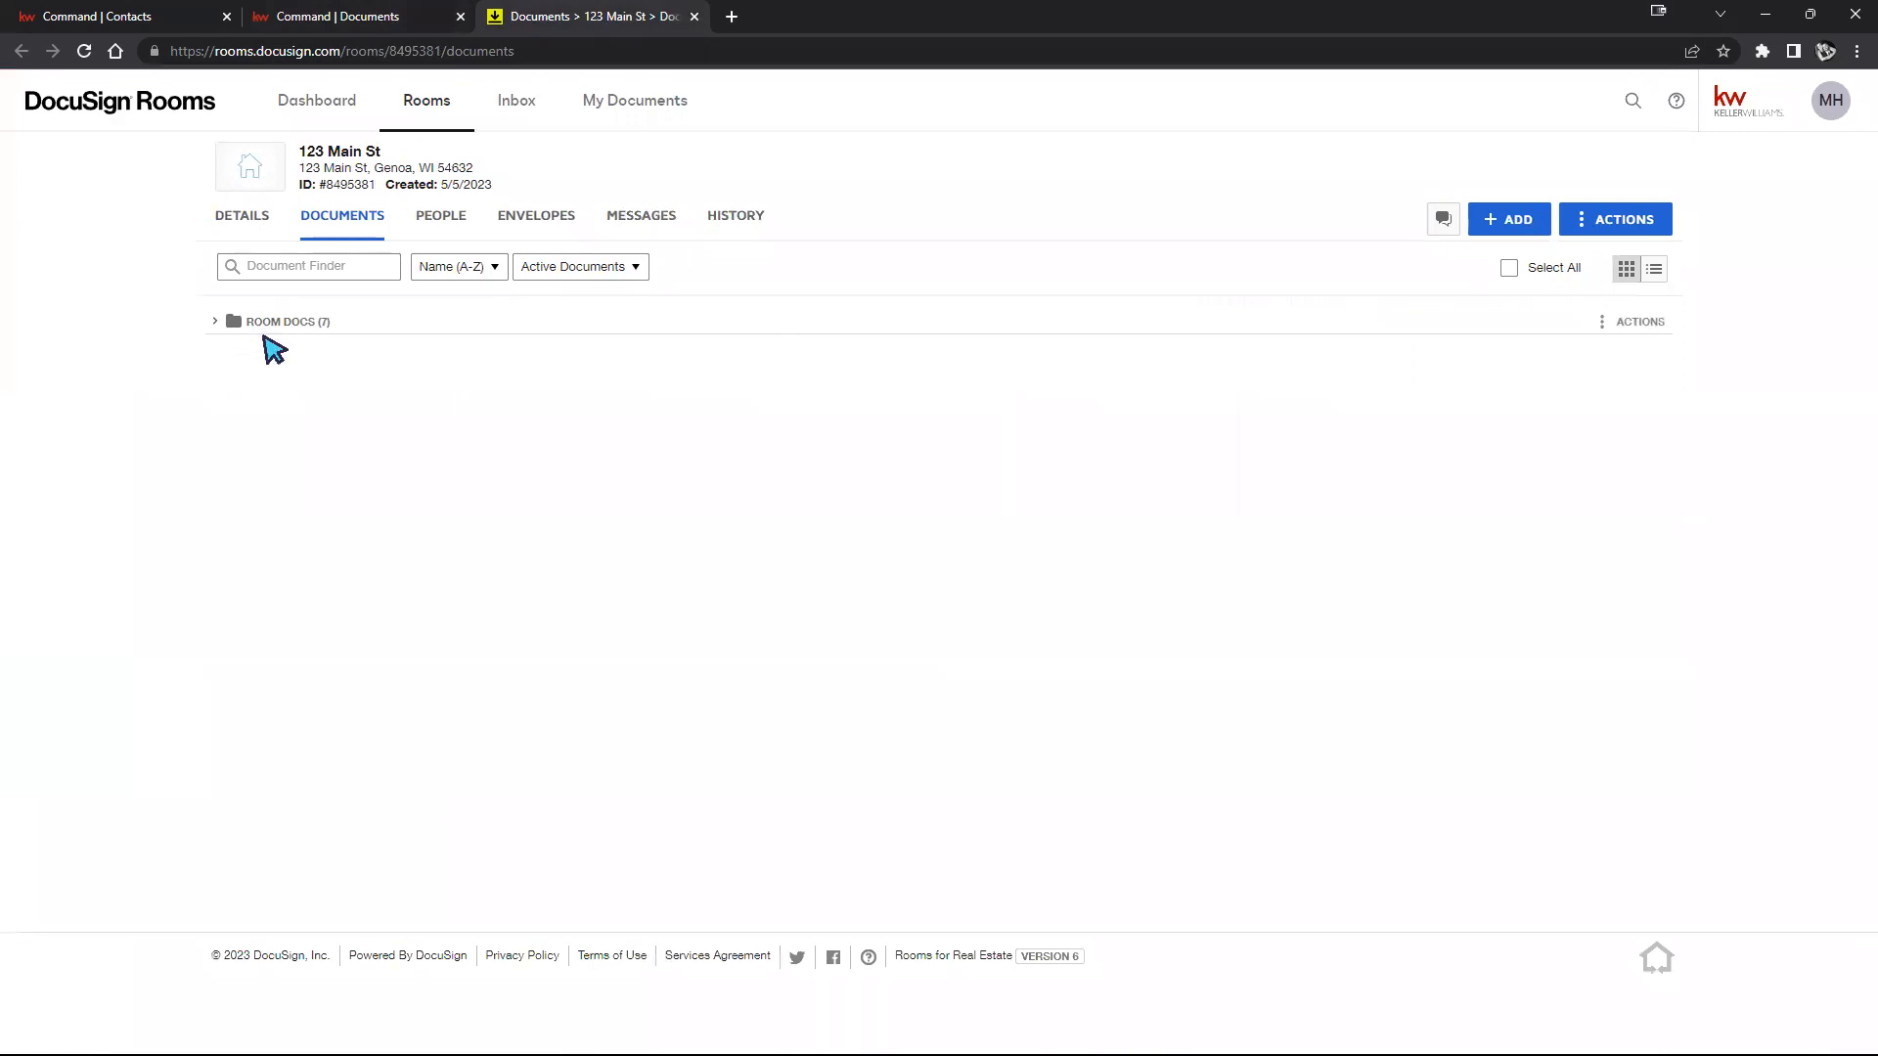
pyautogui.click(337, 20)
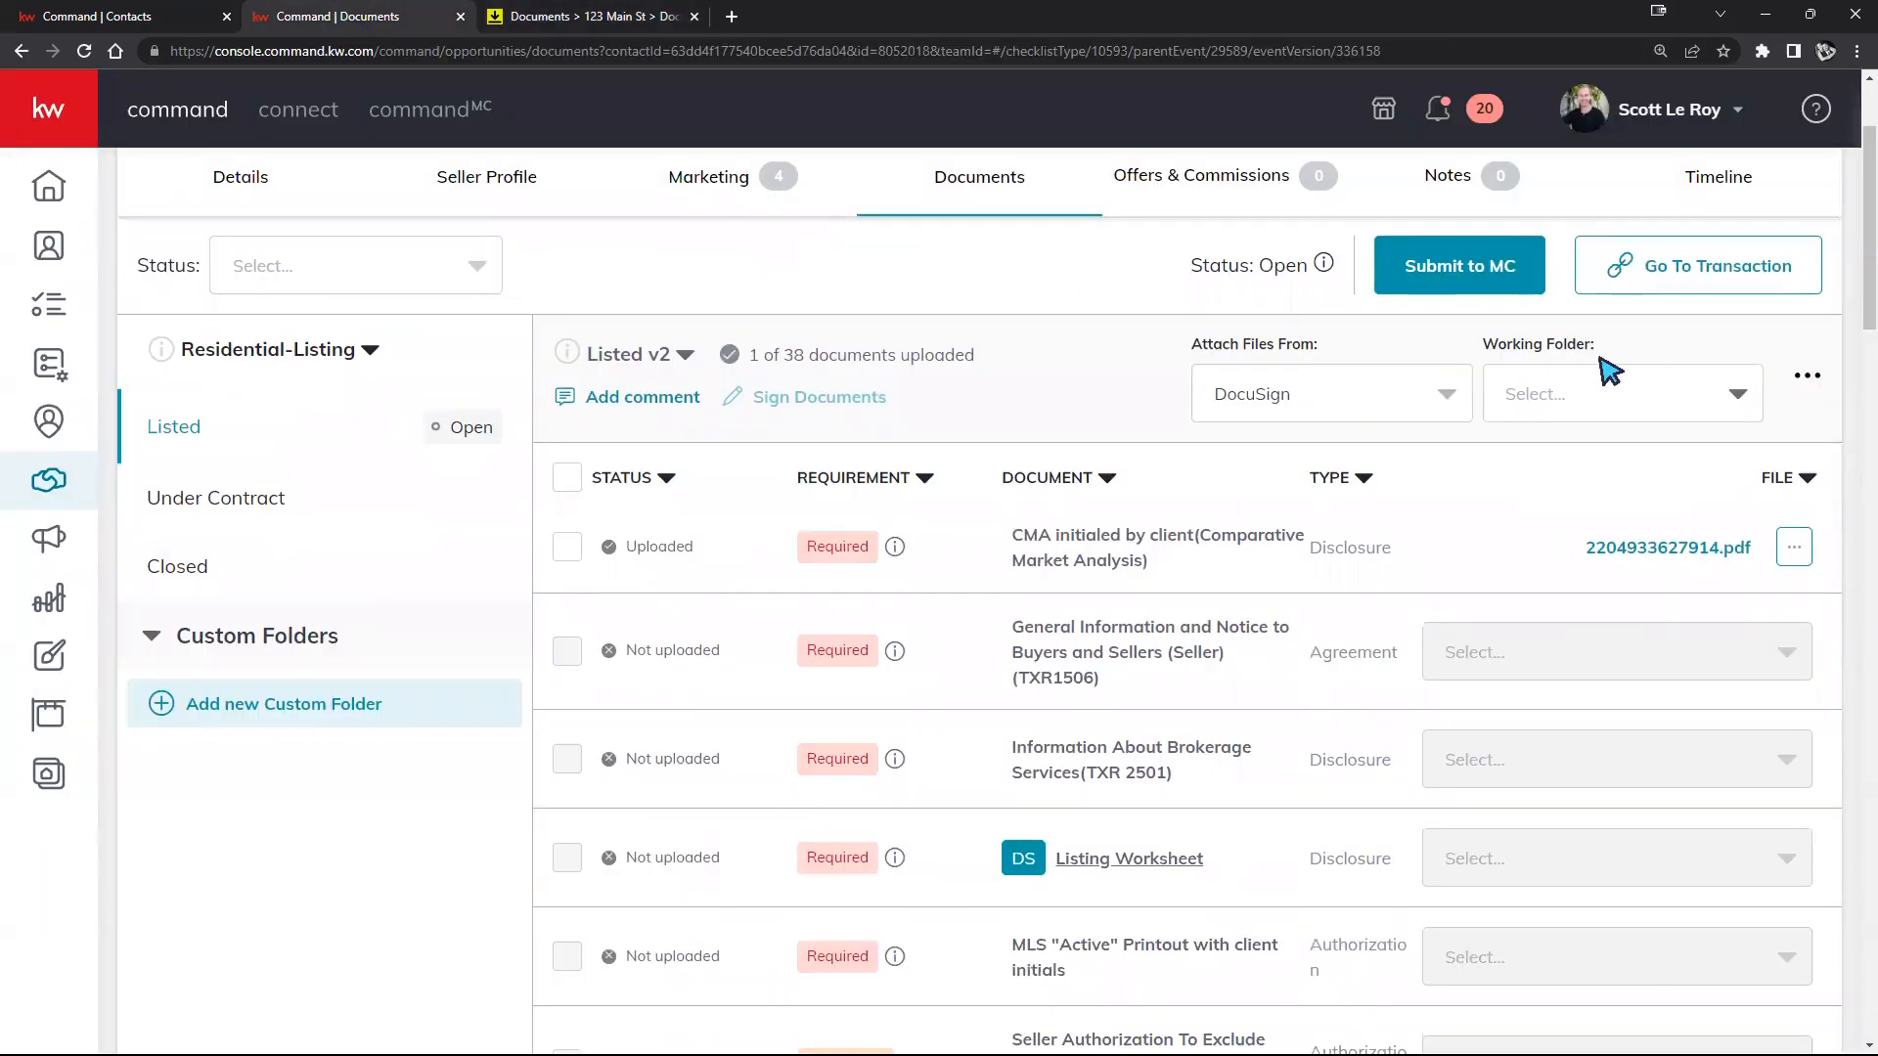
pyautogui.click(1584, 407)
pyautogui.click(1545, 446)
pyautogui.click(1772, 657)
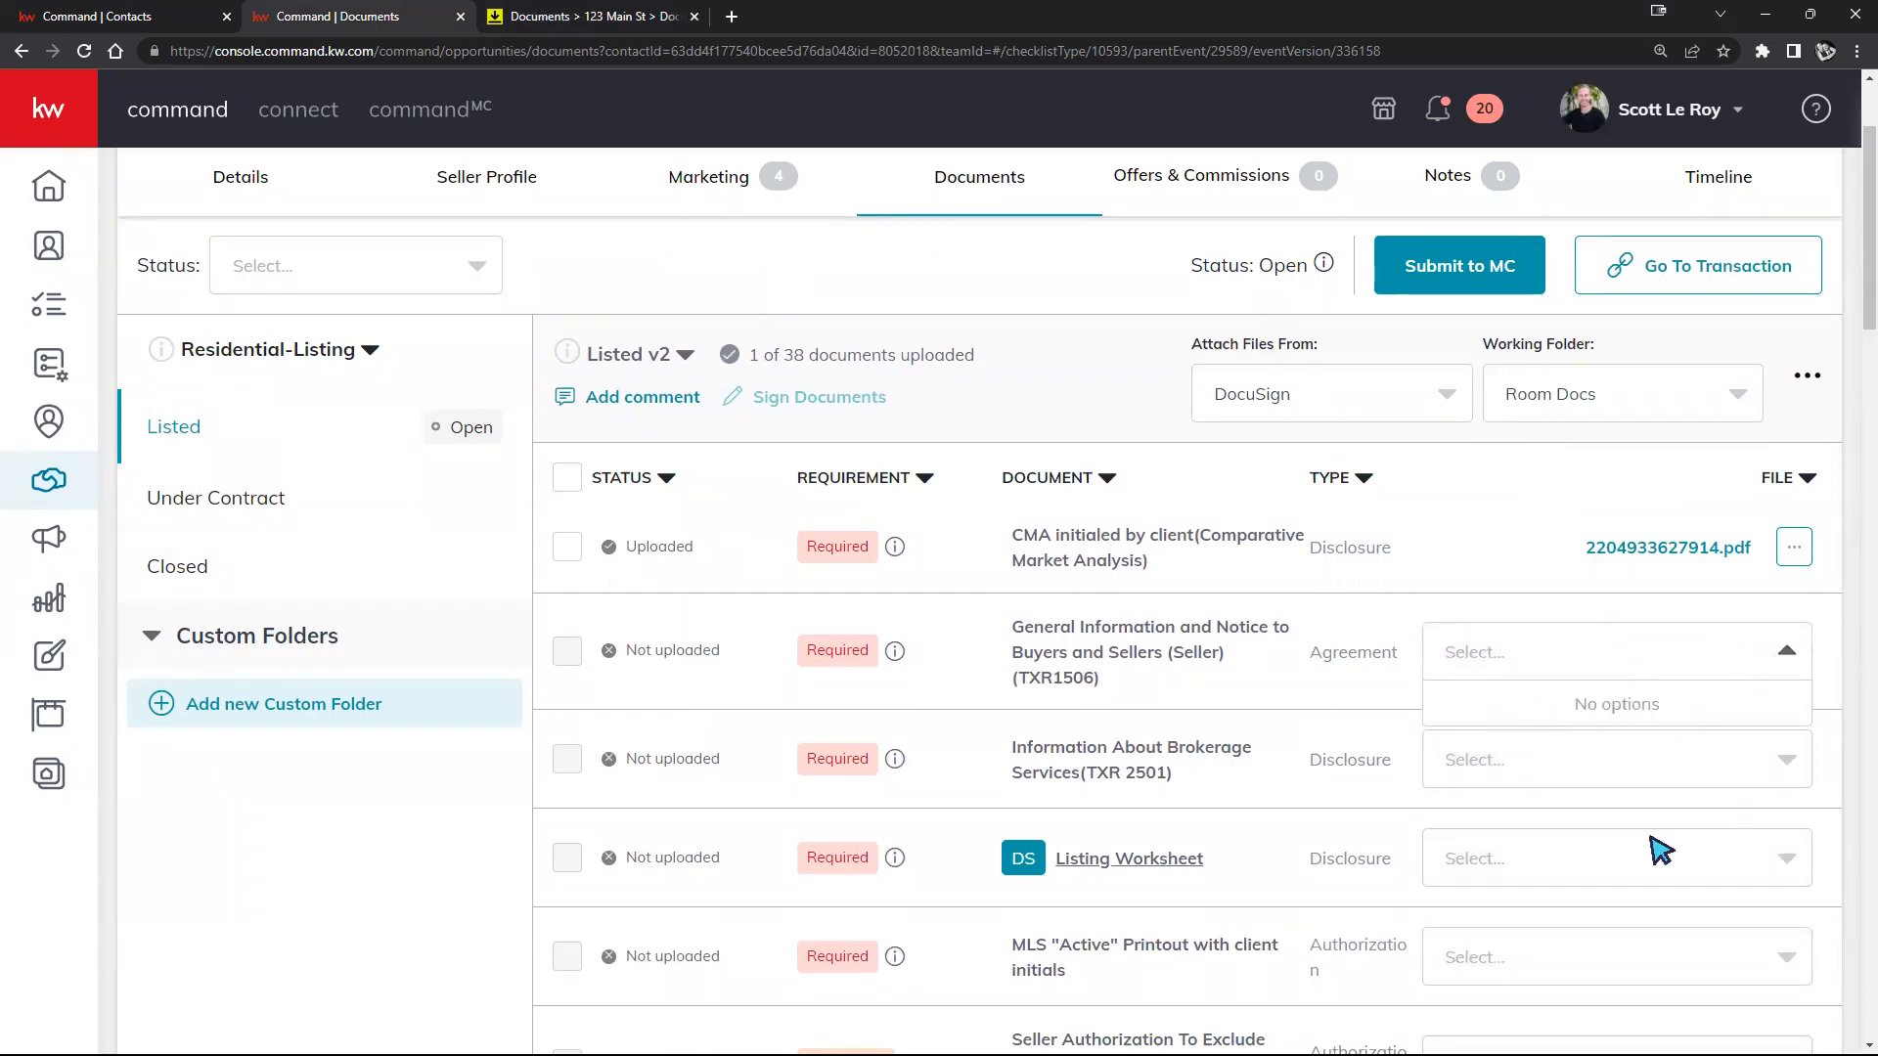
# Step: Close the empty file list and set Attach Files From to My Computer (Manual)
pyautogui.click(1549, 528)
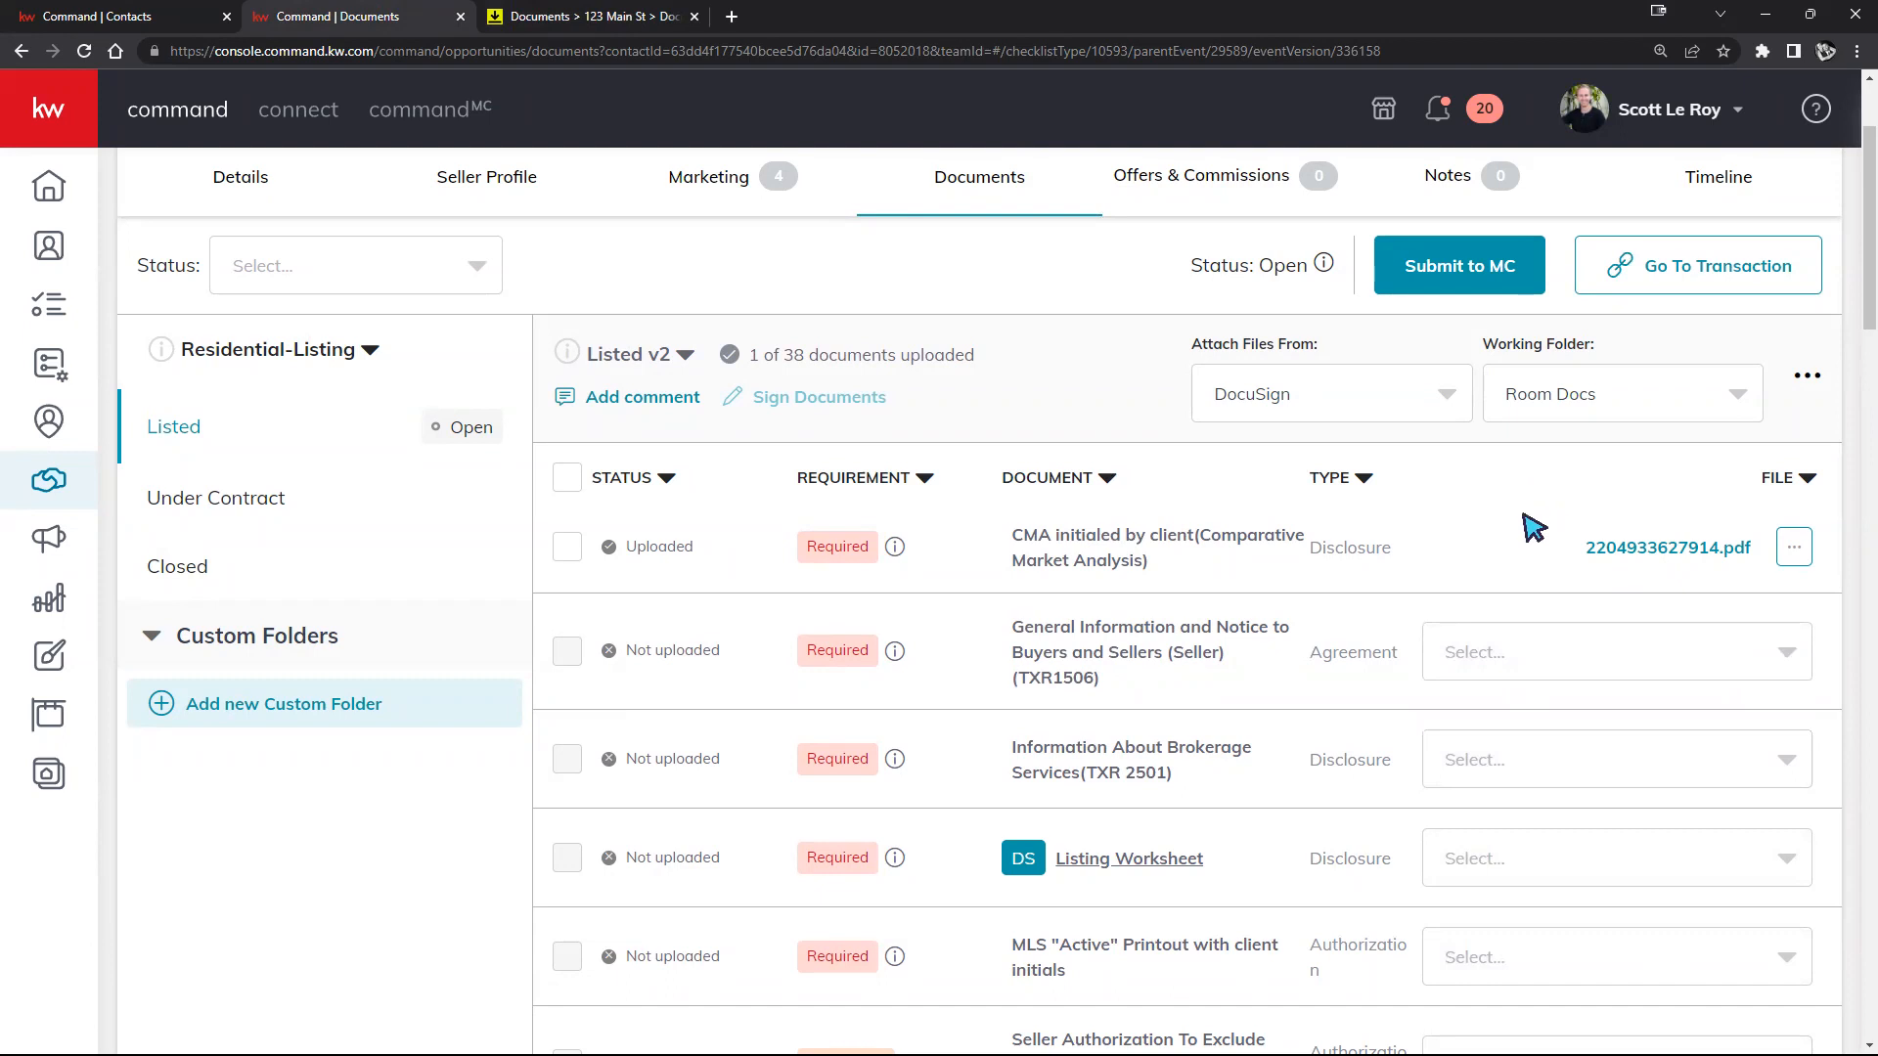
pyautogui.click(1461, 415)
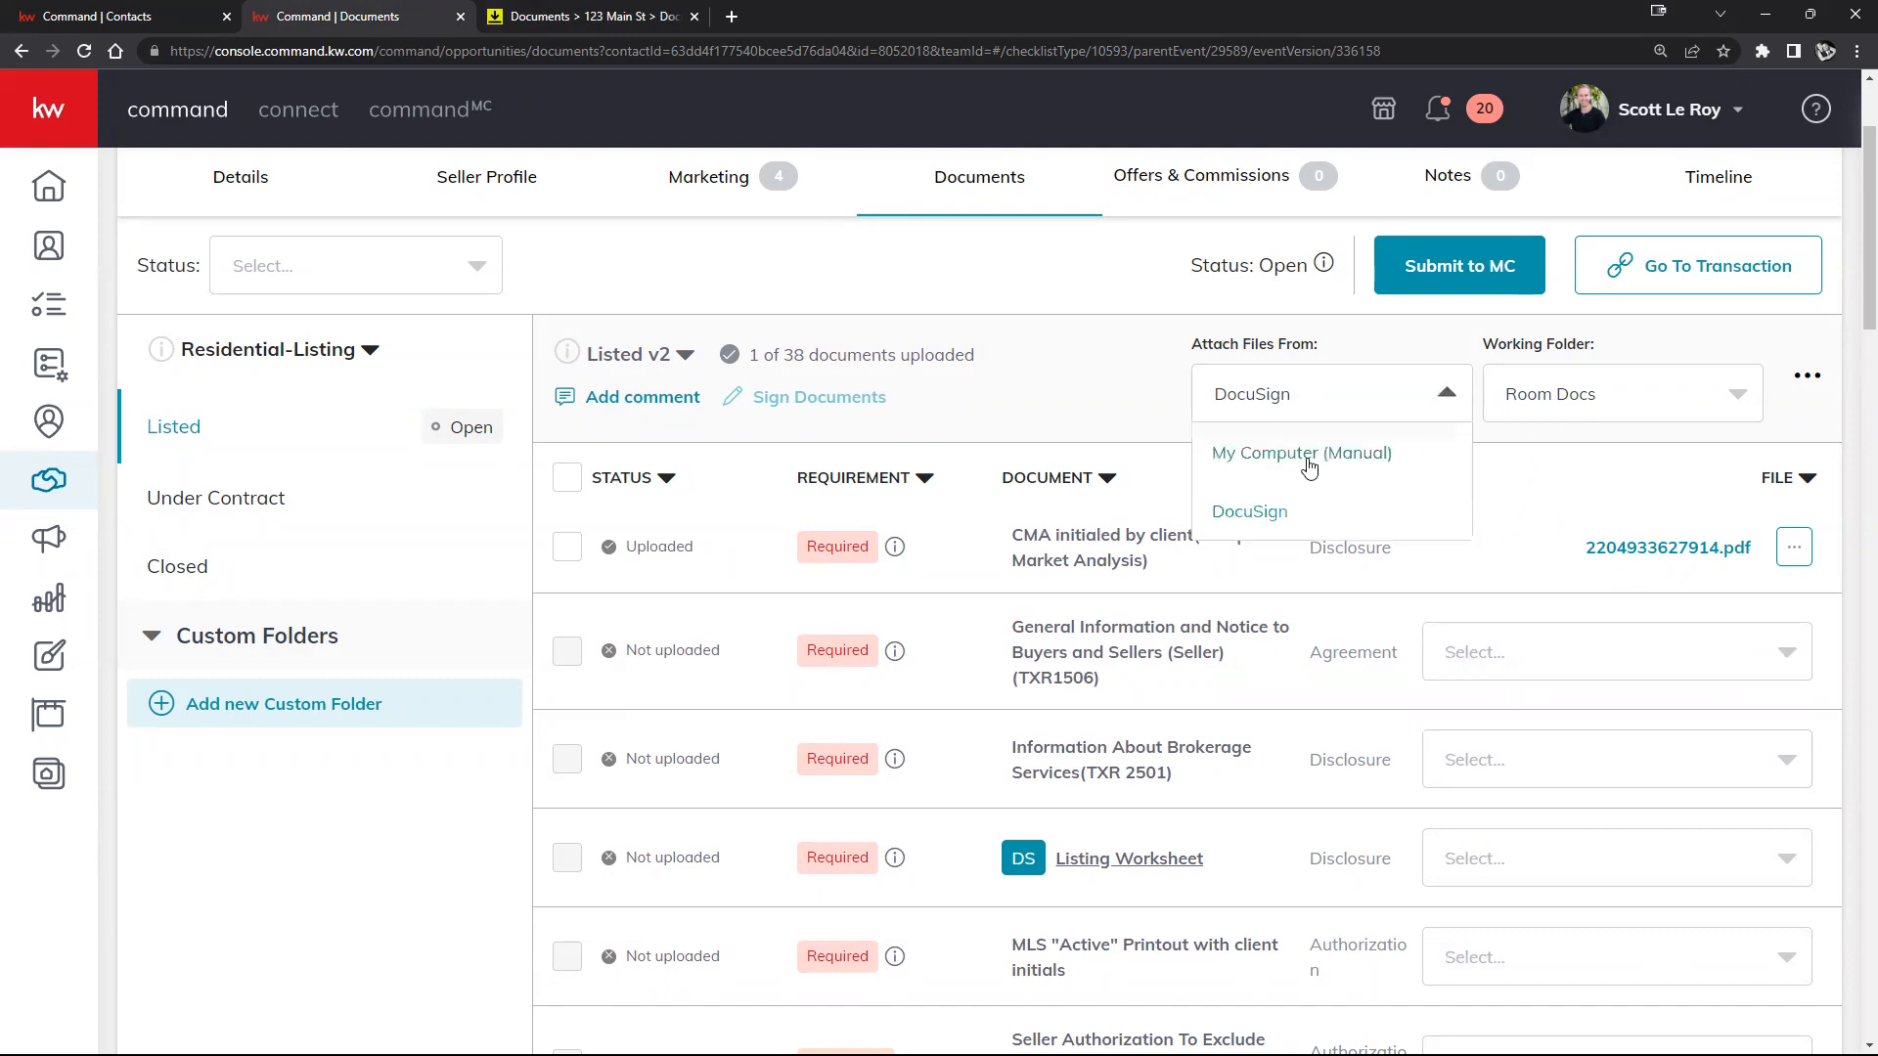
pyautogui.click(1309, 455)
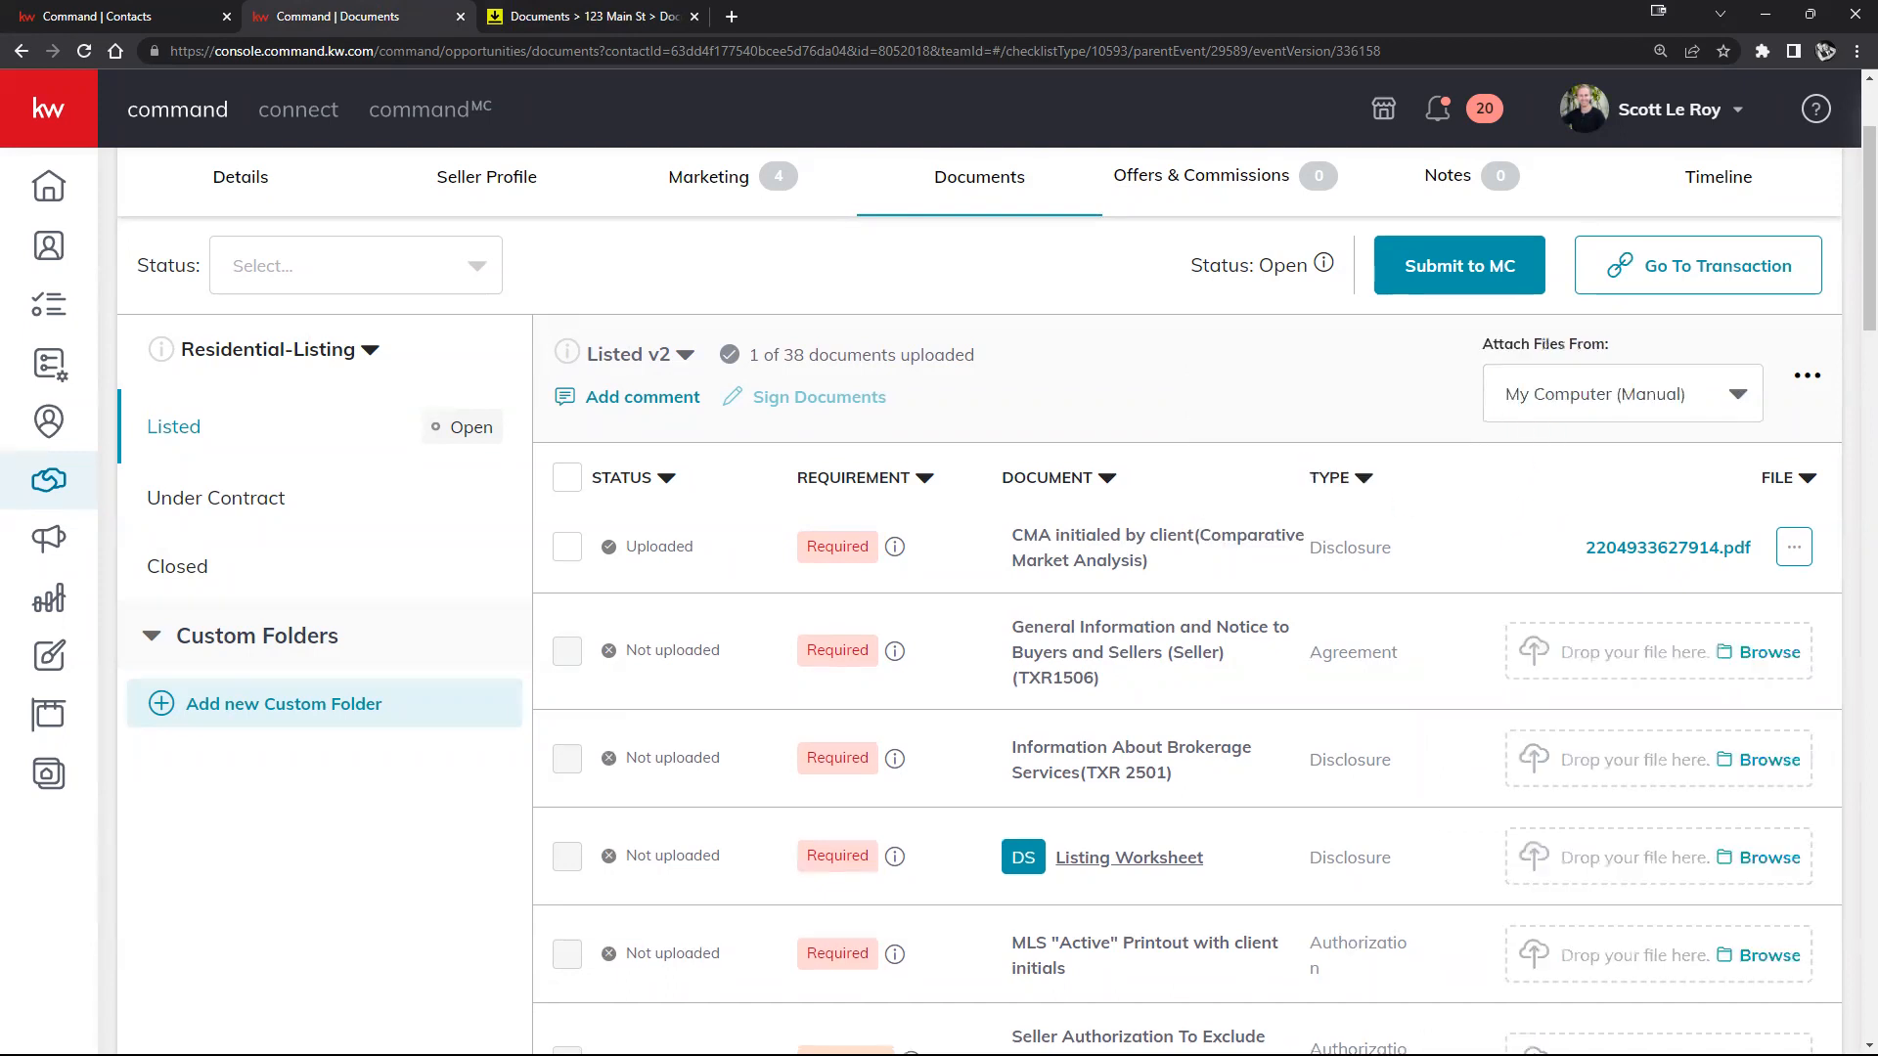
pyautogui.scroll(2, 1506, 602)
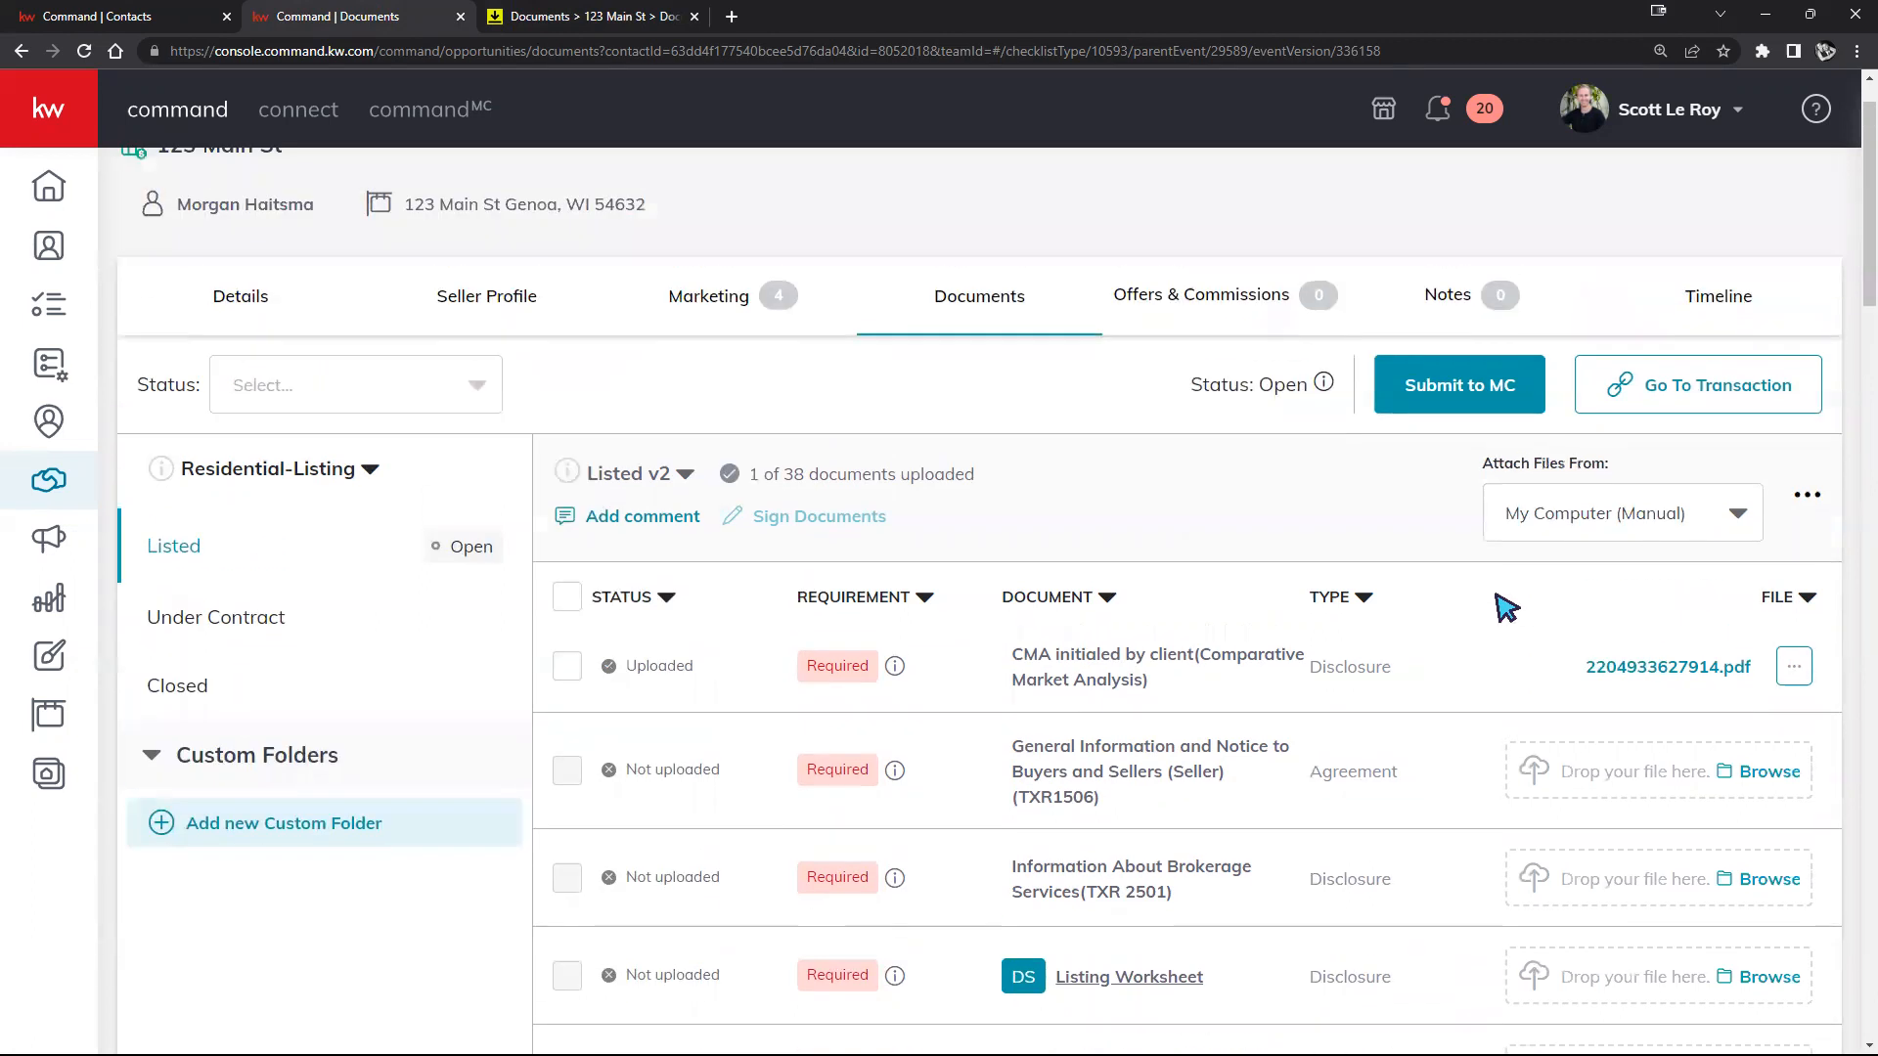
pyautogui.scroll(-2, 1510, 606)
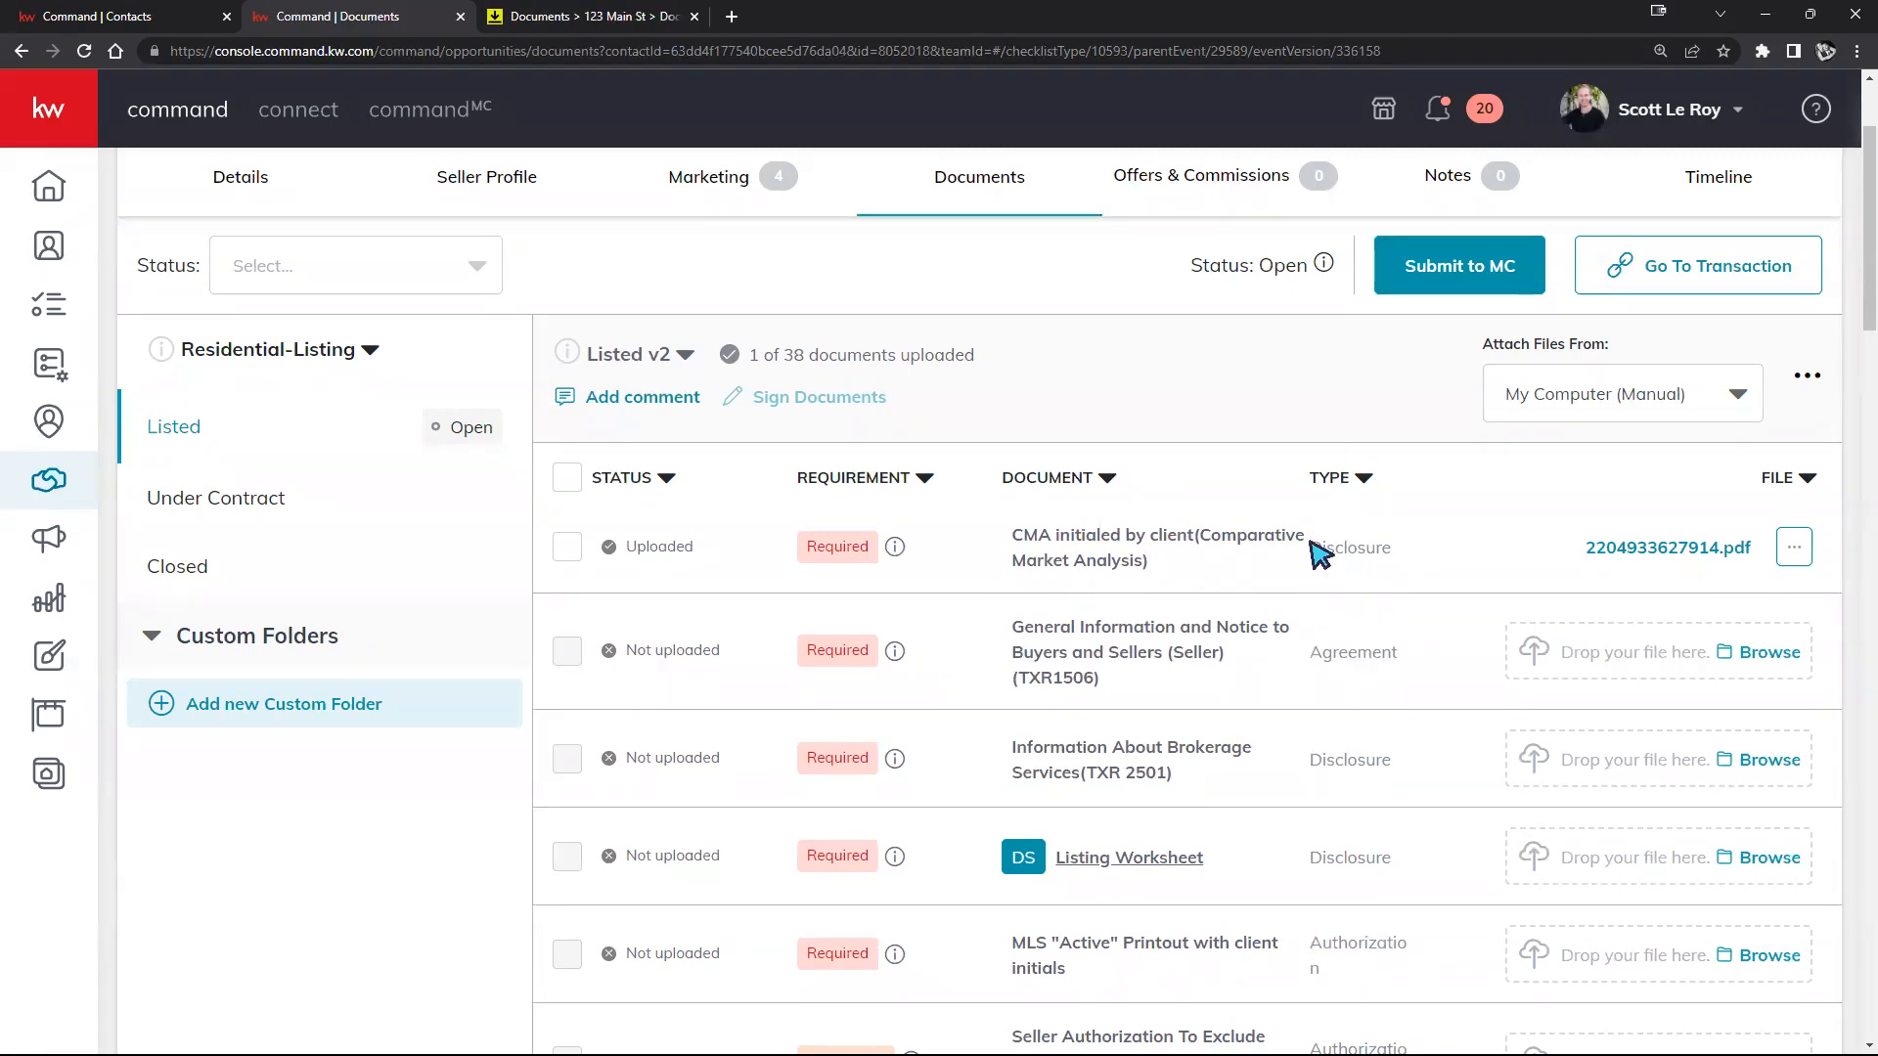
pyautogui.scroll(-5, 1322, 626)
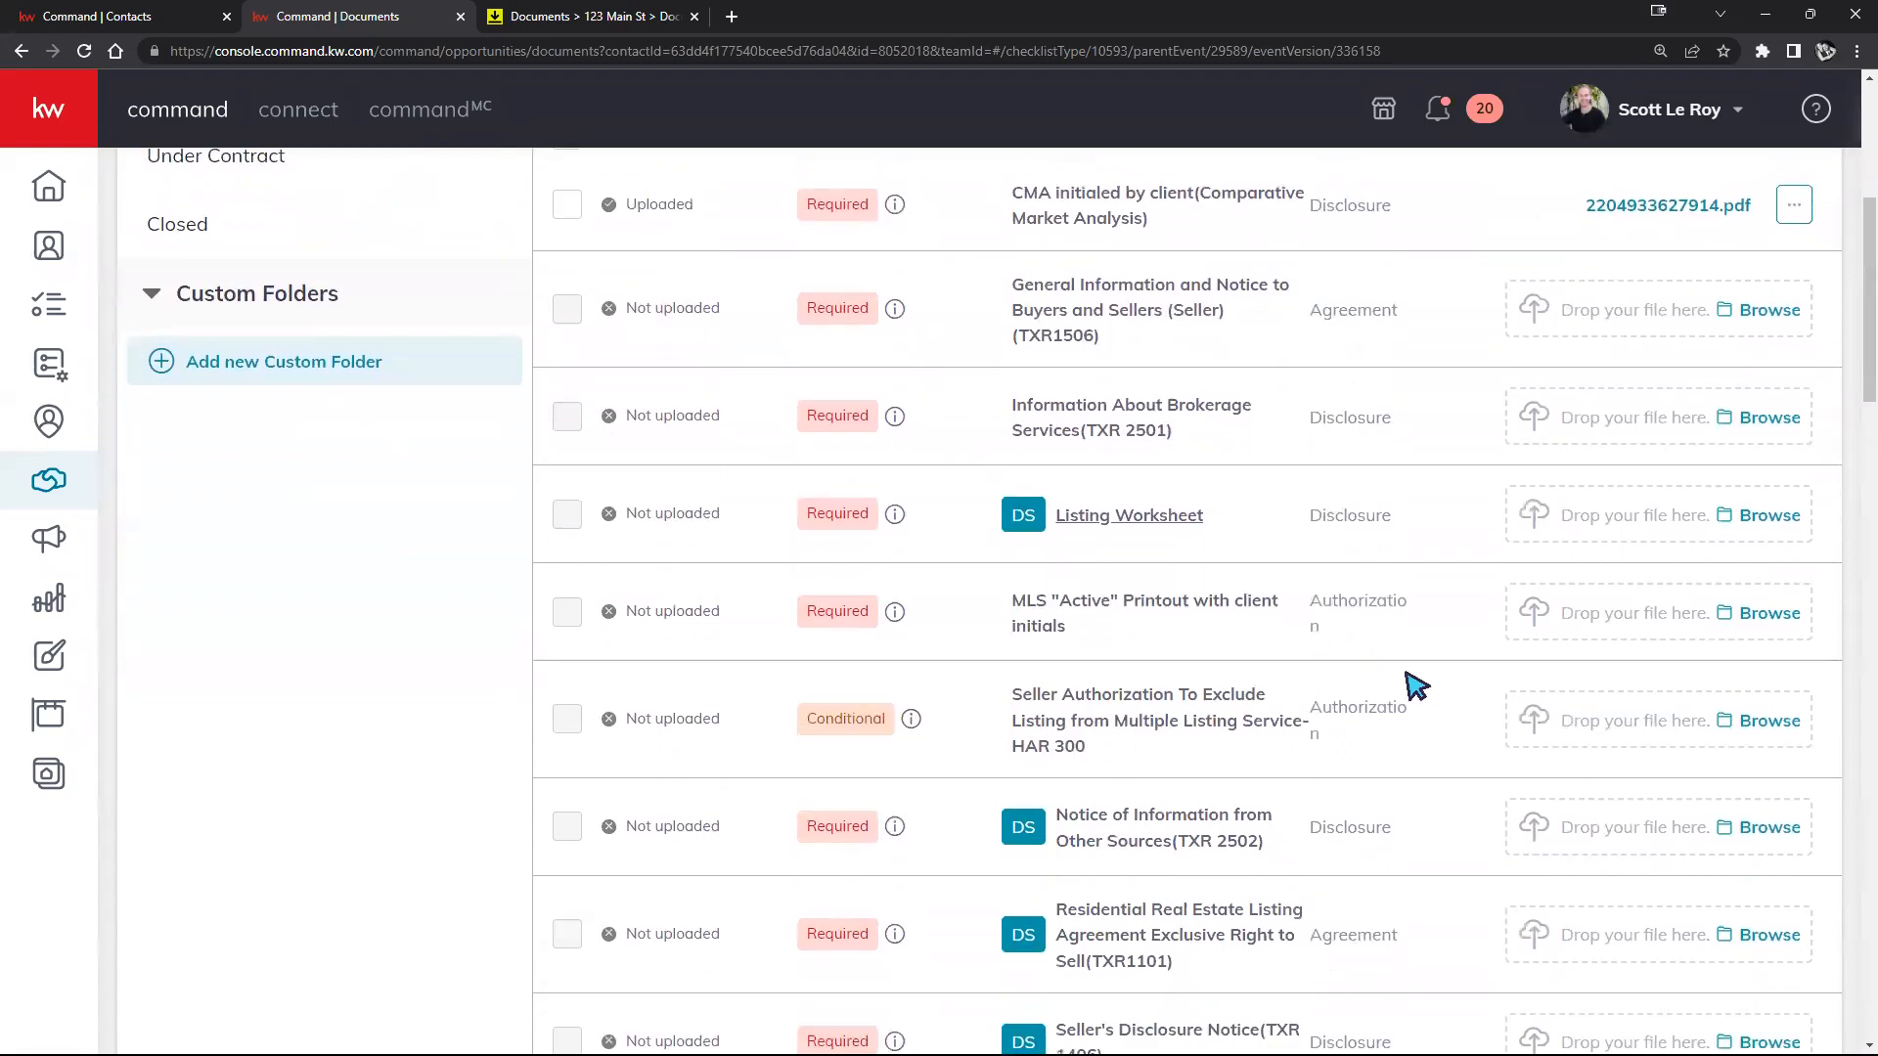
pyautogui.scroll(-2, 1383, 667)
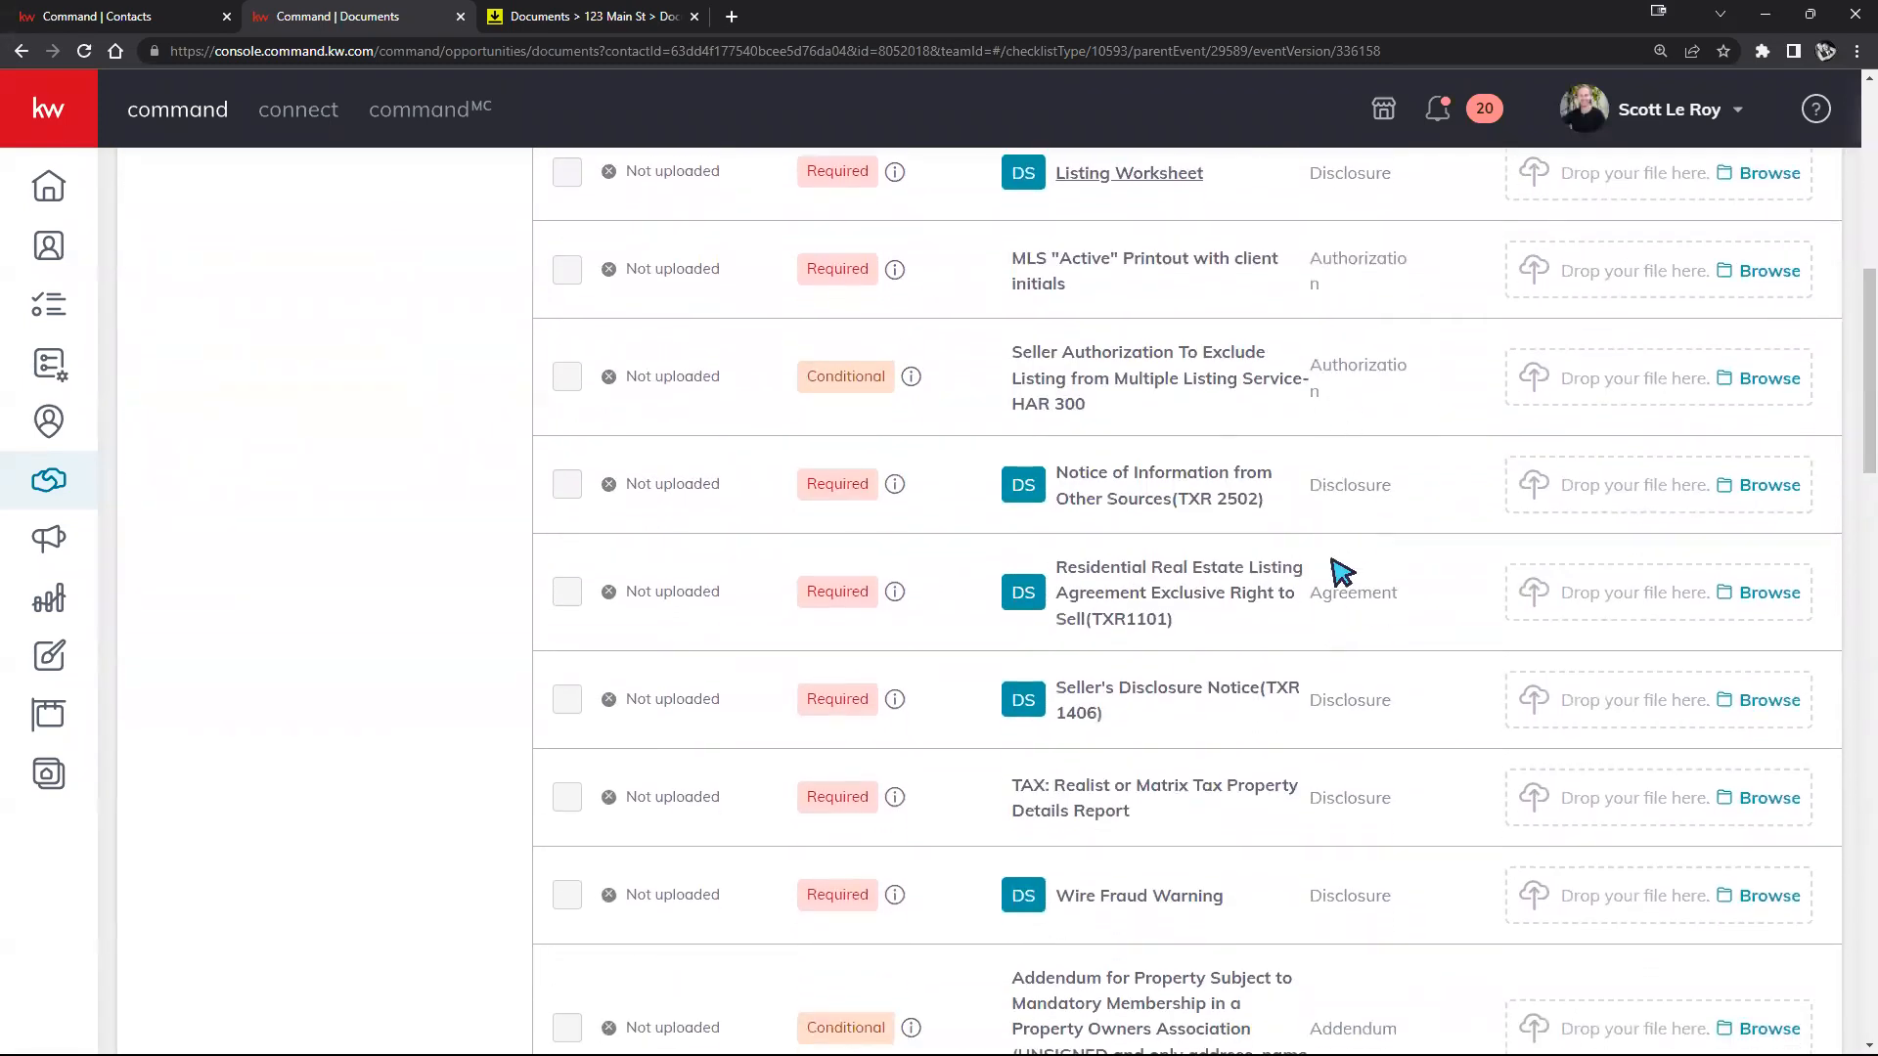
pyautogui.scroll(-4, 1345, 885)
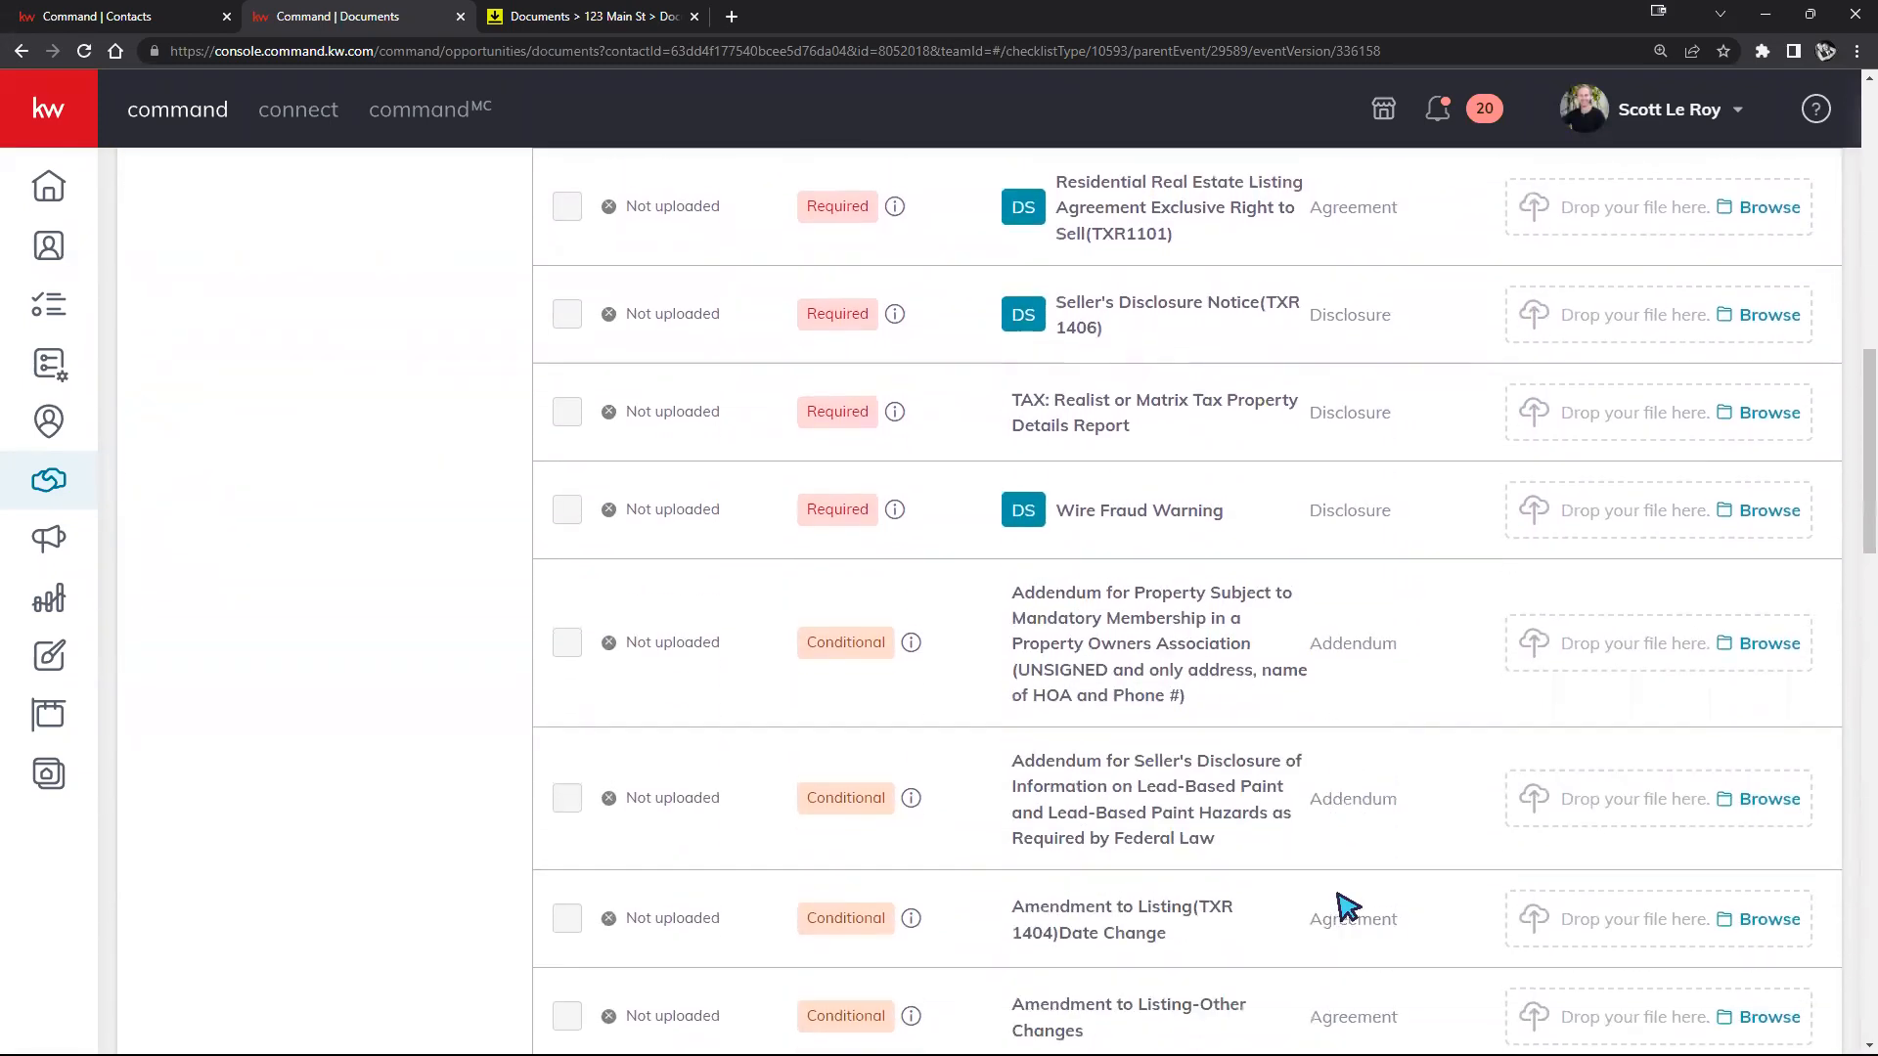
pyautogui.scroll(8, 1343, 901)
pyautogui.scroll(4, 1347, 907)
pyautogui.scroll(-3, 1375, 871)
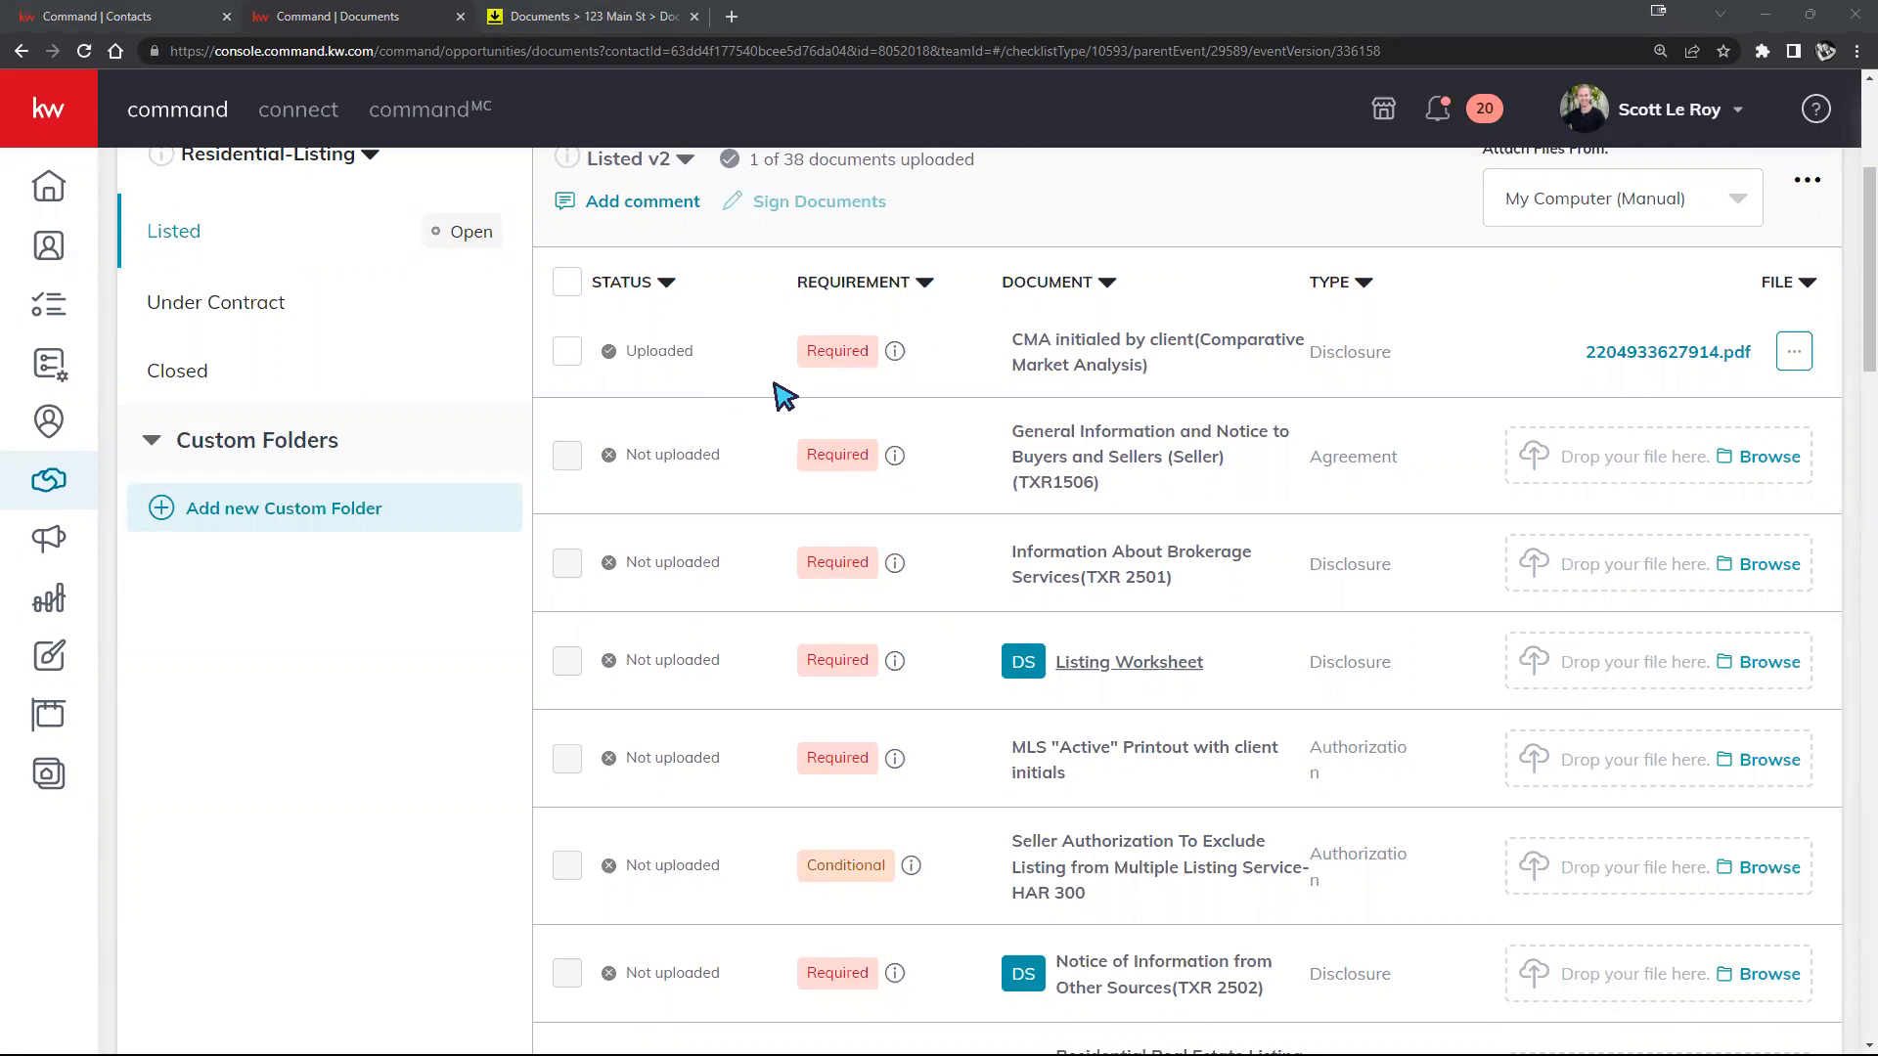
pyautogui.scroll(-4, 788, 394)
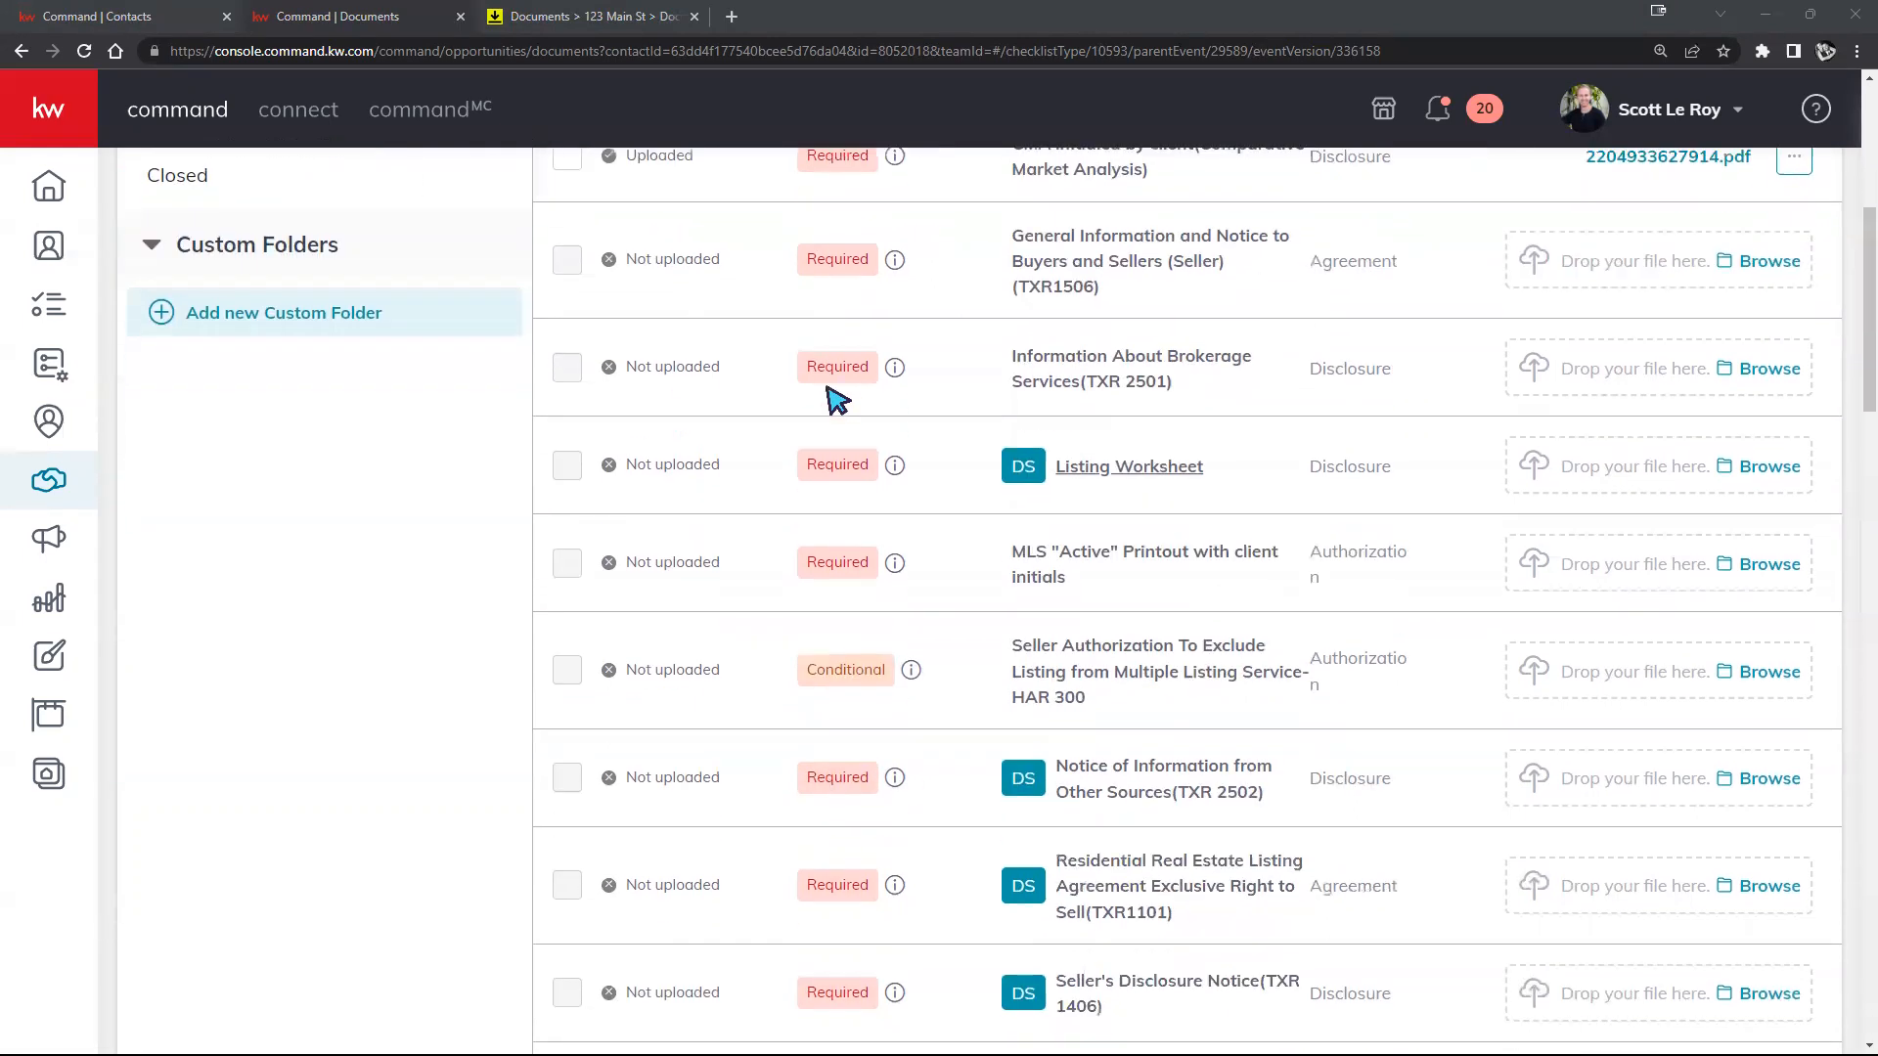
pyautogui.scroll(1, 870, 361)
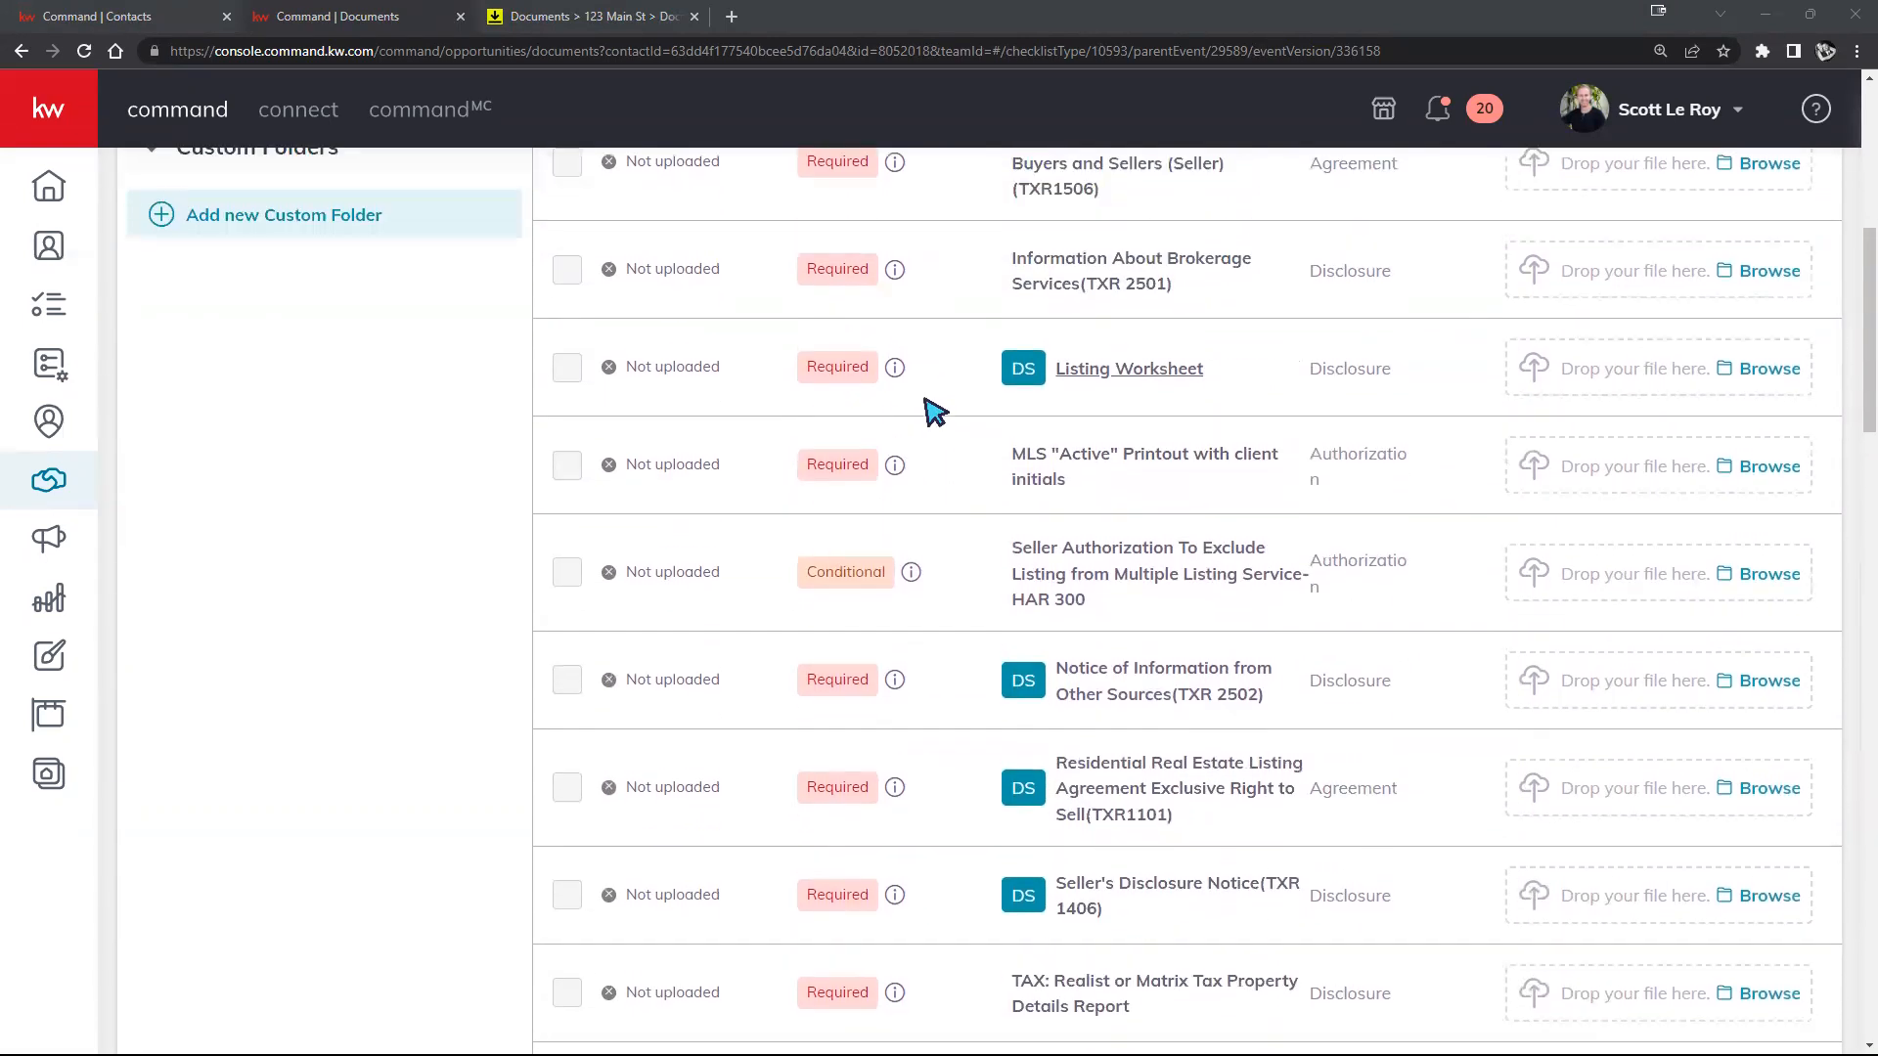
pyautogui.scroll(-10, 930, 411)
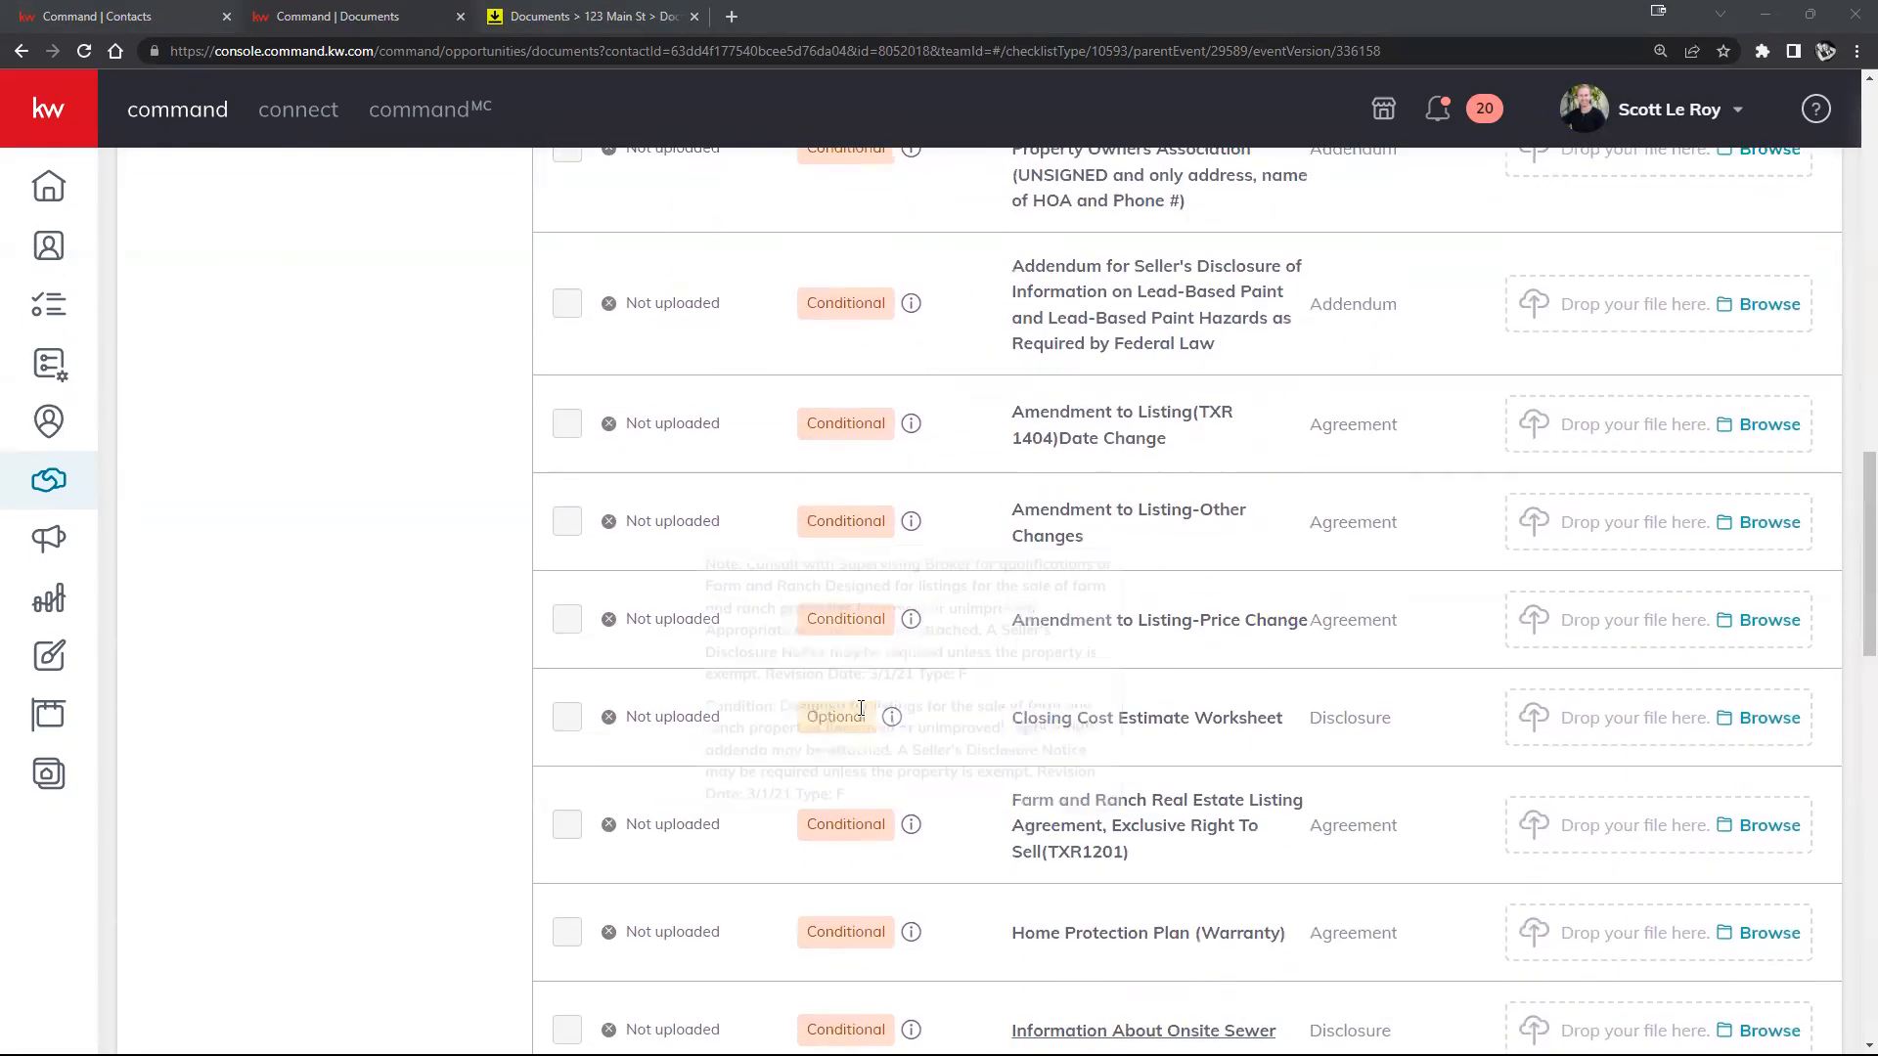
pyautogui.scroll(-2, 839, 696)
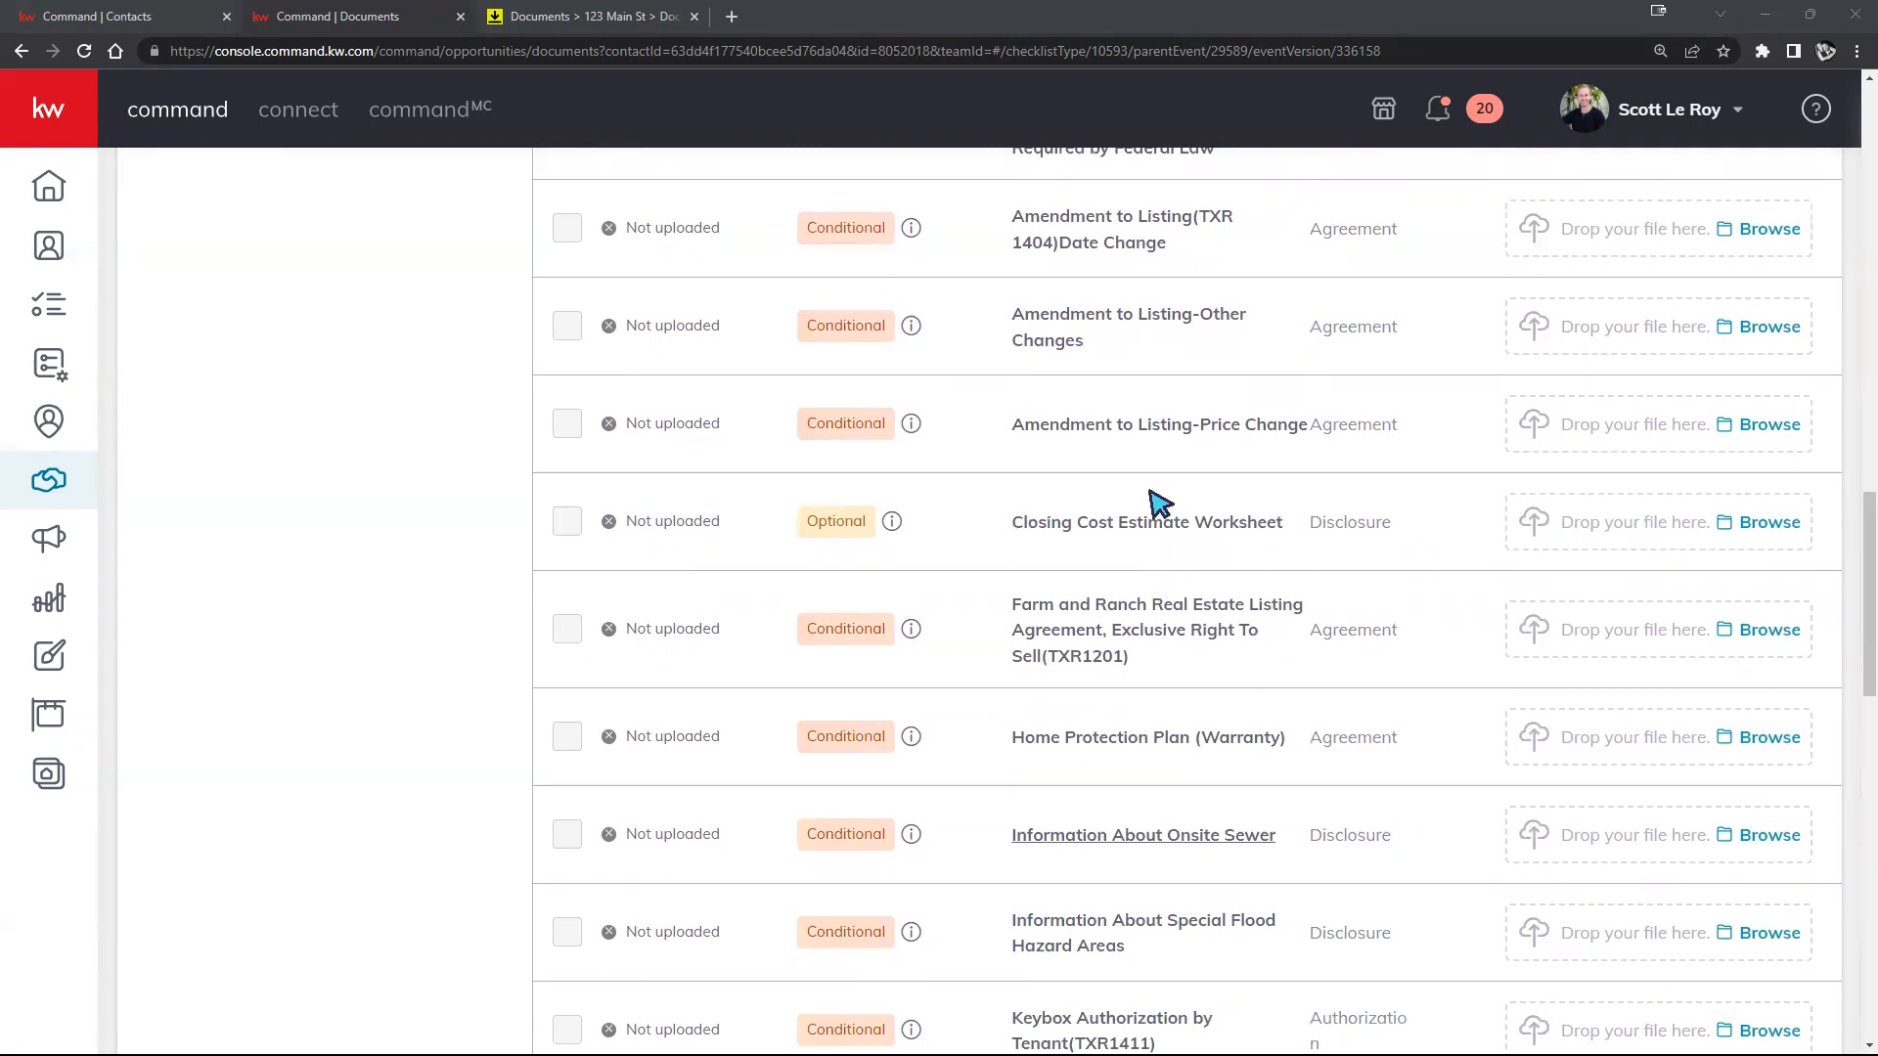
pyautogui.scroll(3, 863, 255)
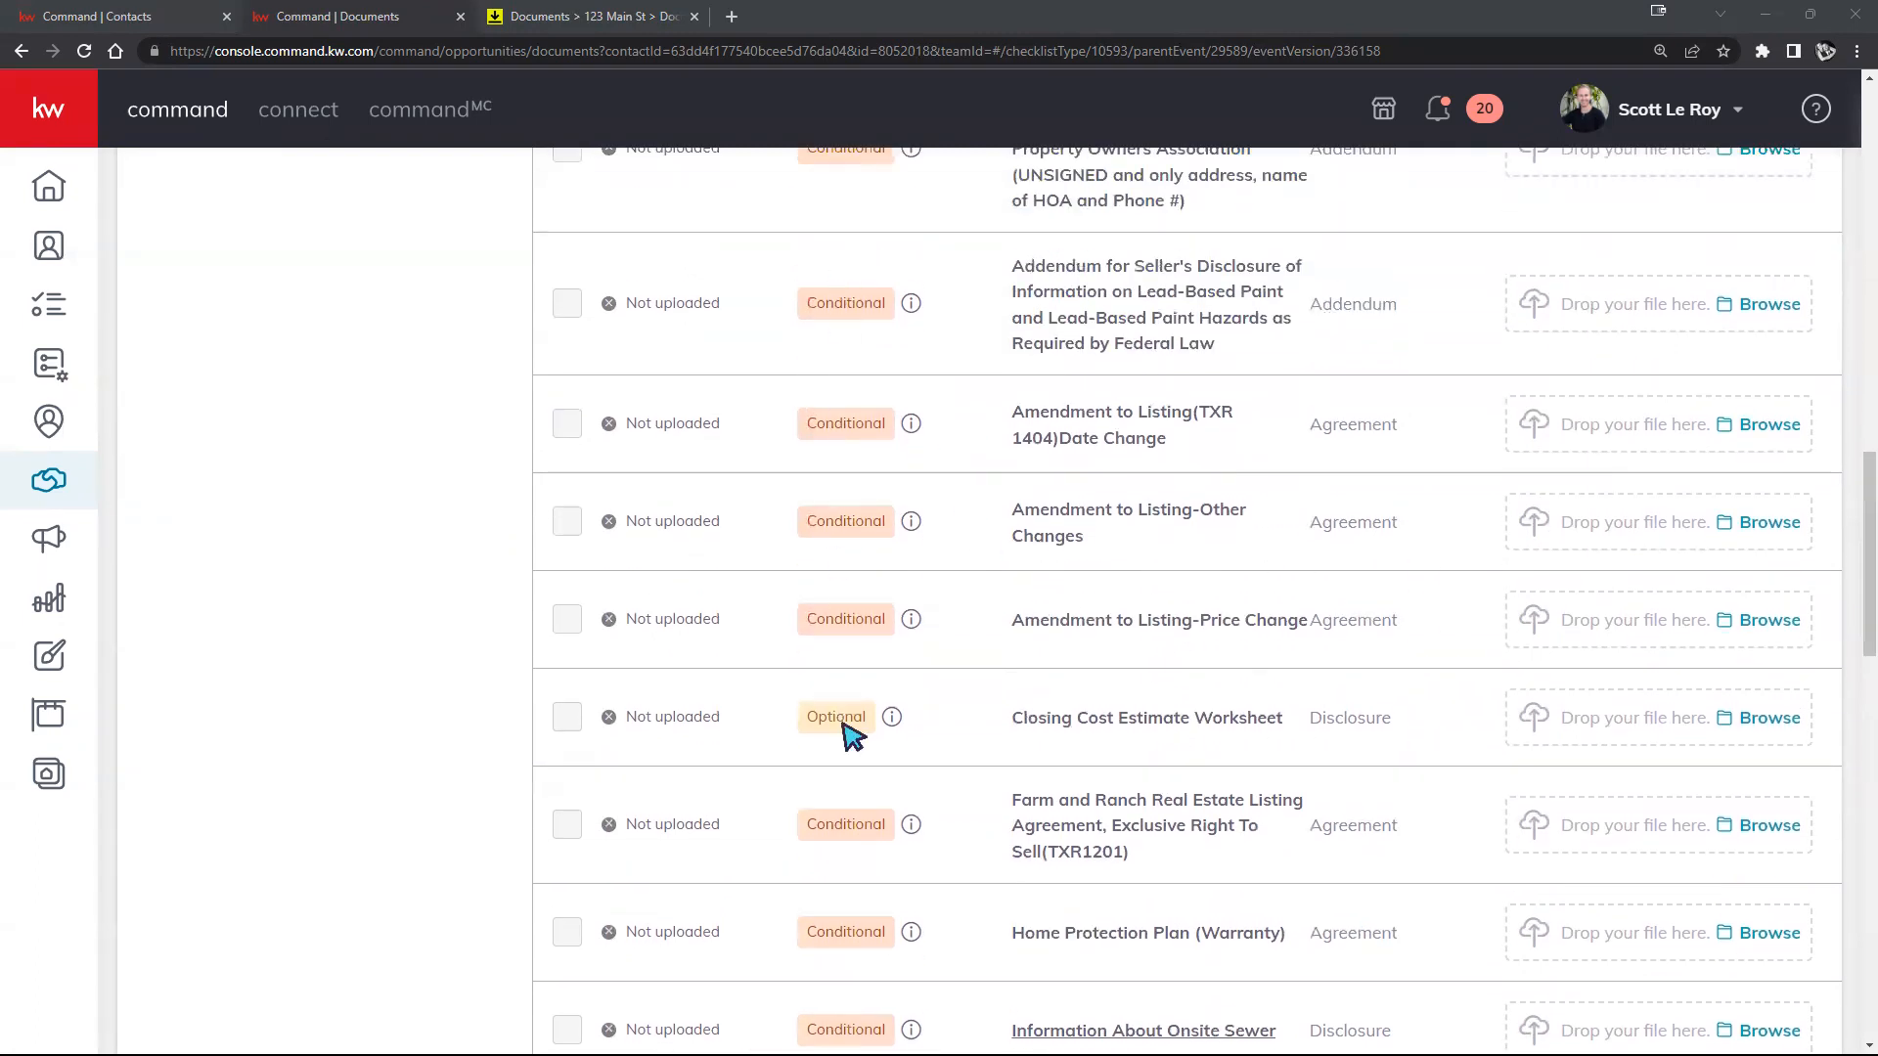
pyautogui.scroll(-4, 838, 727)
pyautogui.scroll(-5, 838, 726)
pyautogui.scroll(20, 850, 734)
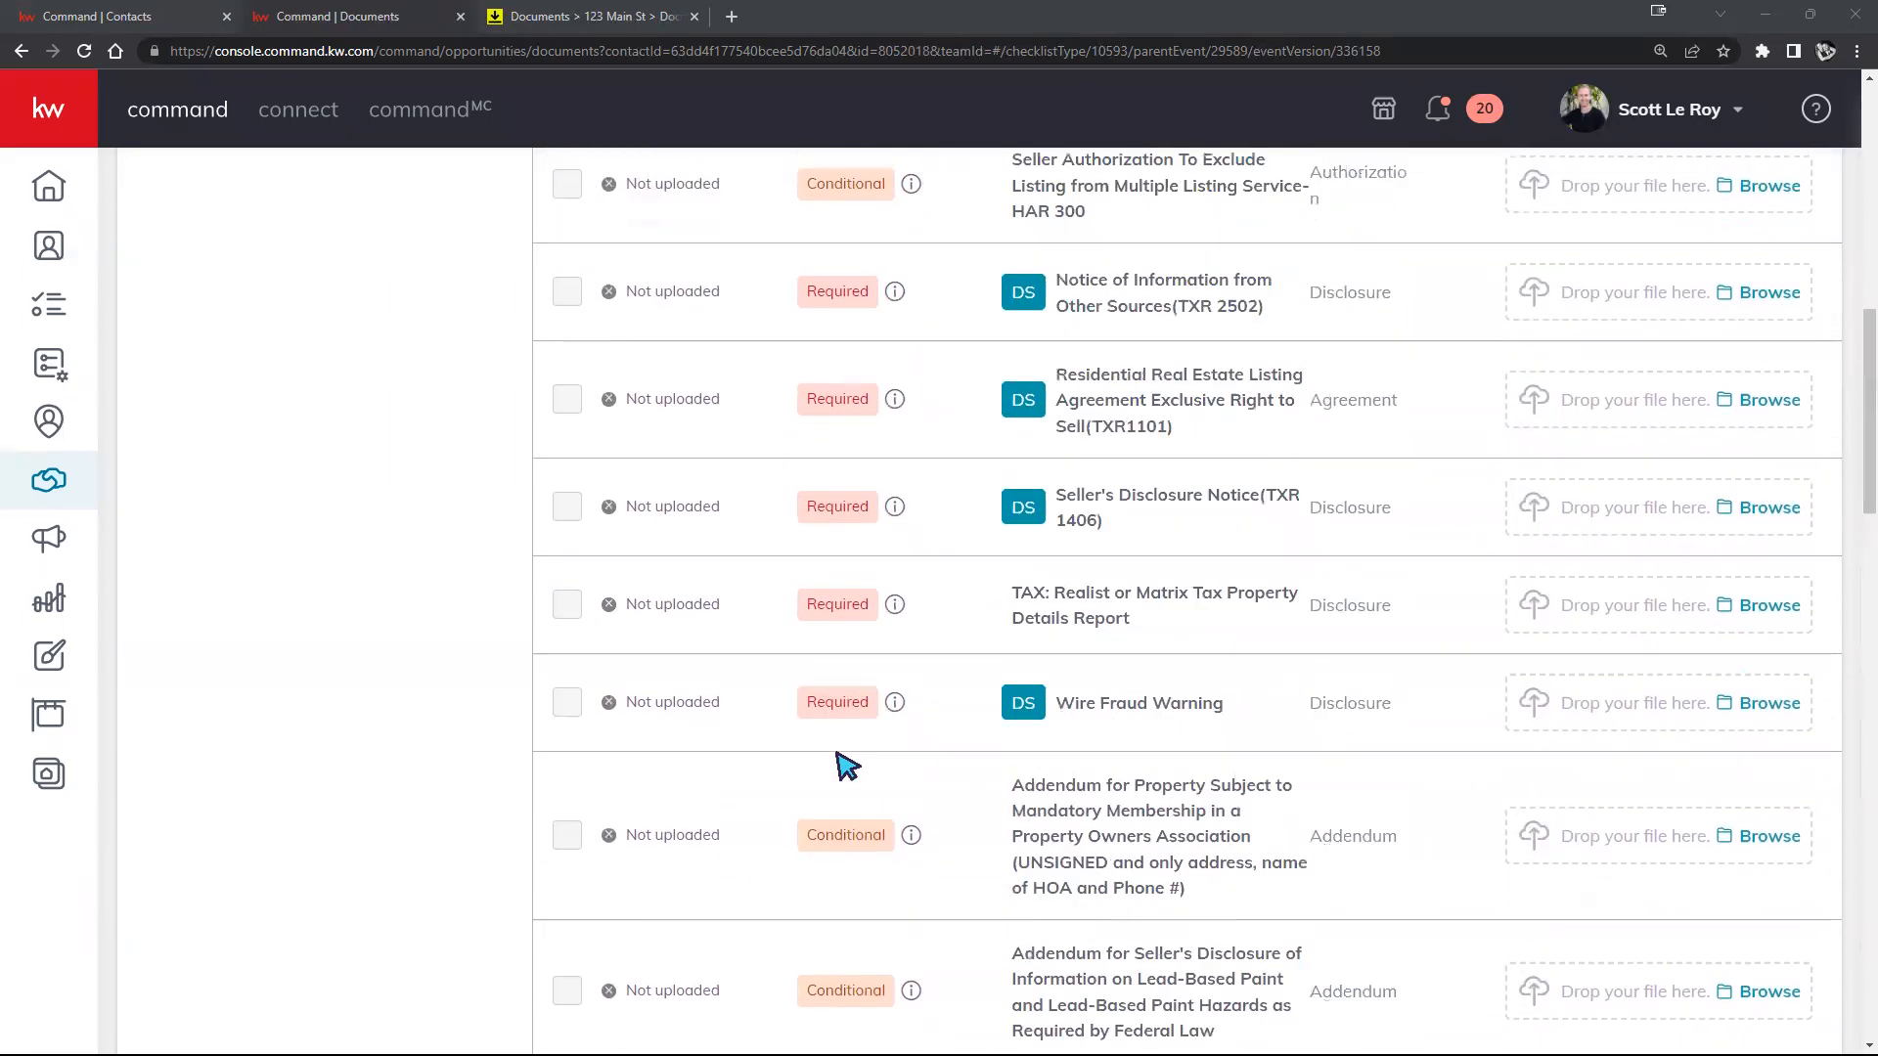
pyautogui.scroll(4, 1012, 653)
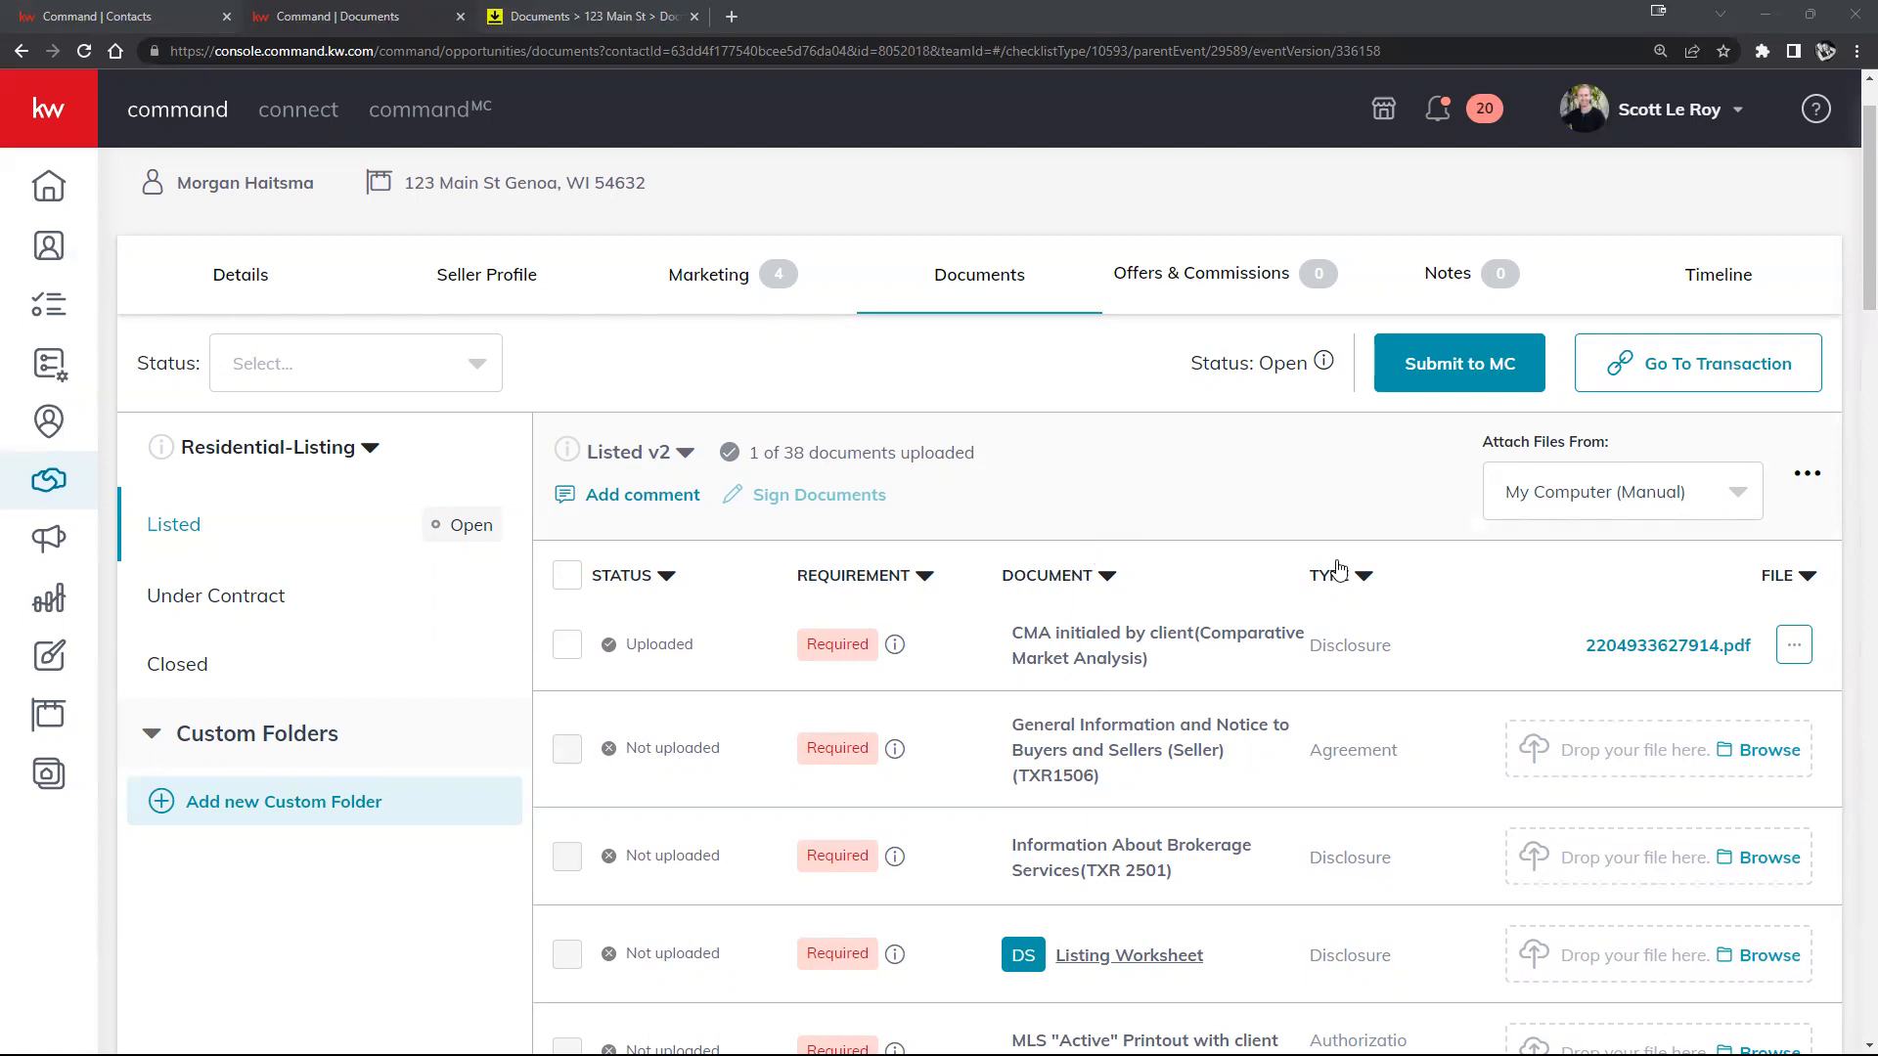
# Step: Show the 123 Main St listing's Offers & Commissions section, which has no offers yet
pyautogui.click(958, 276)
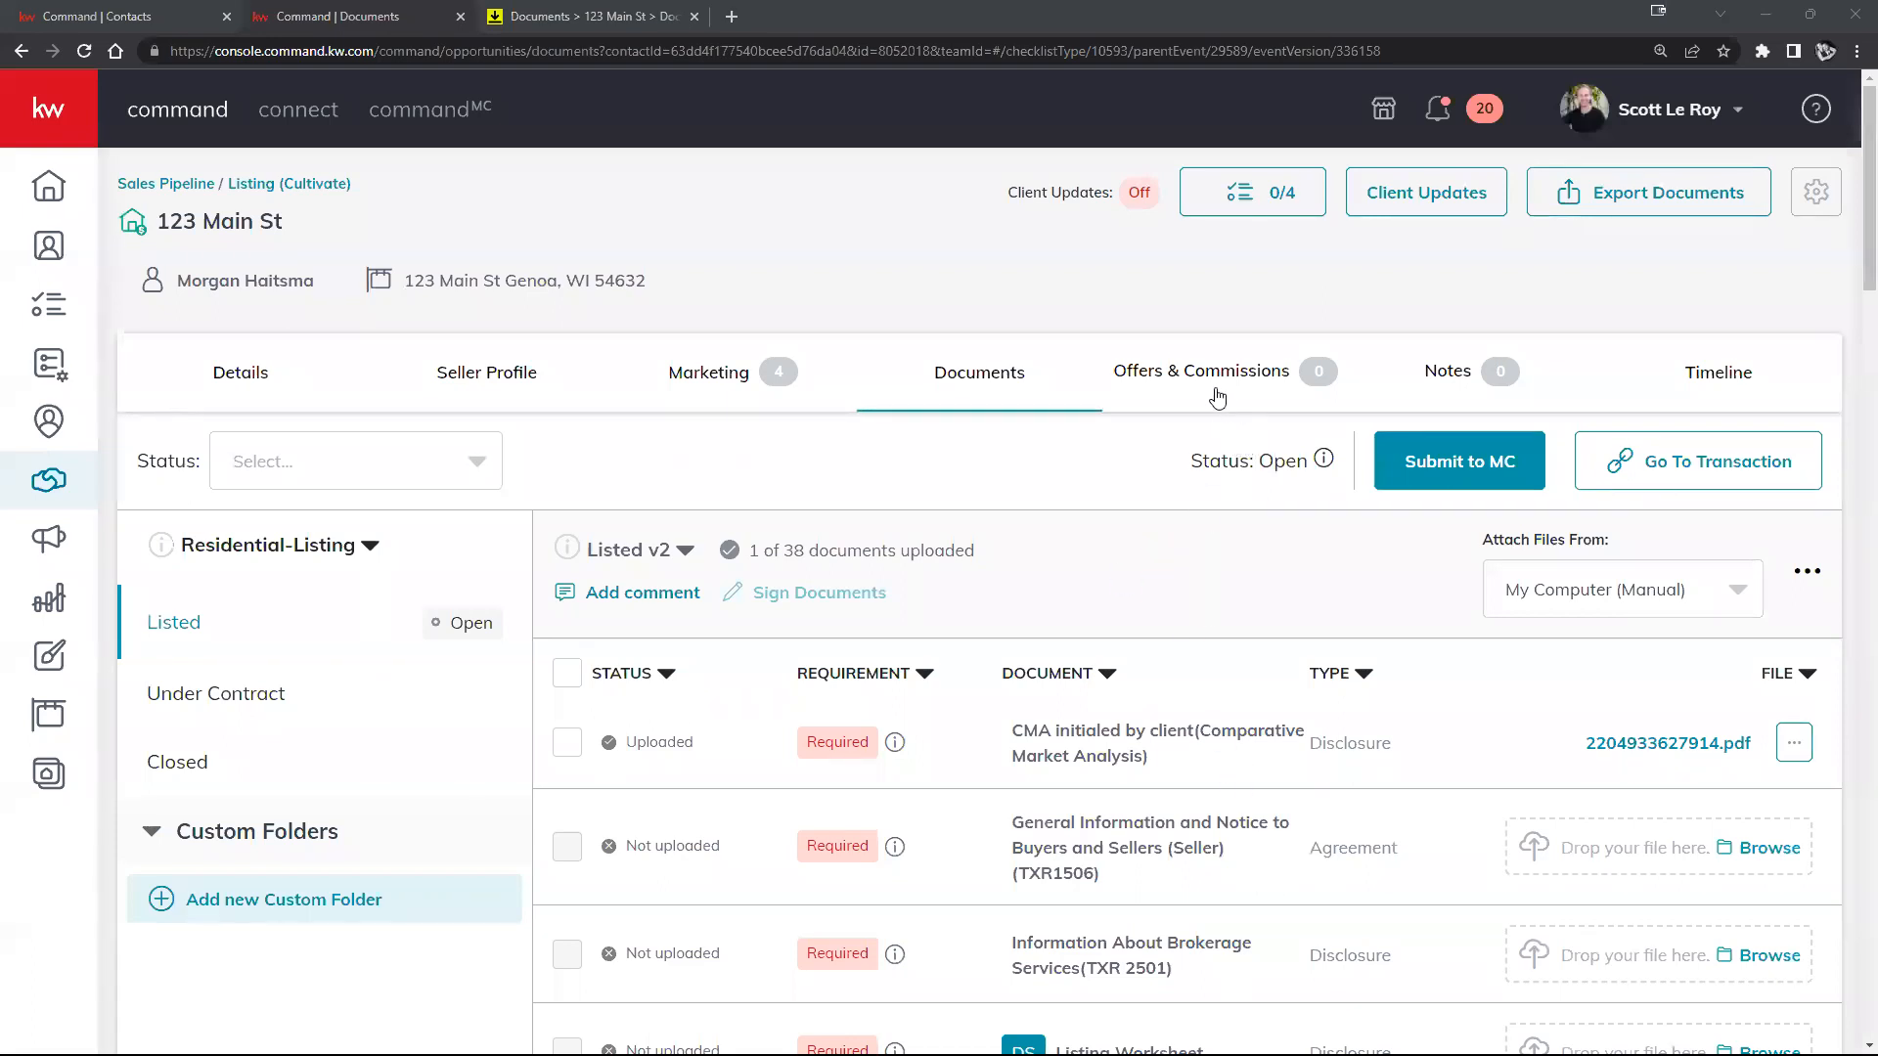
pyautogui.click(1172, 381)
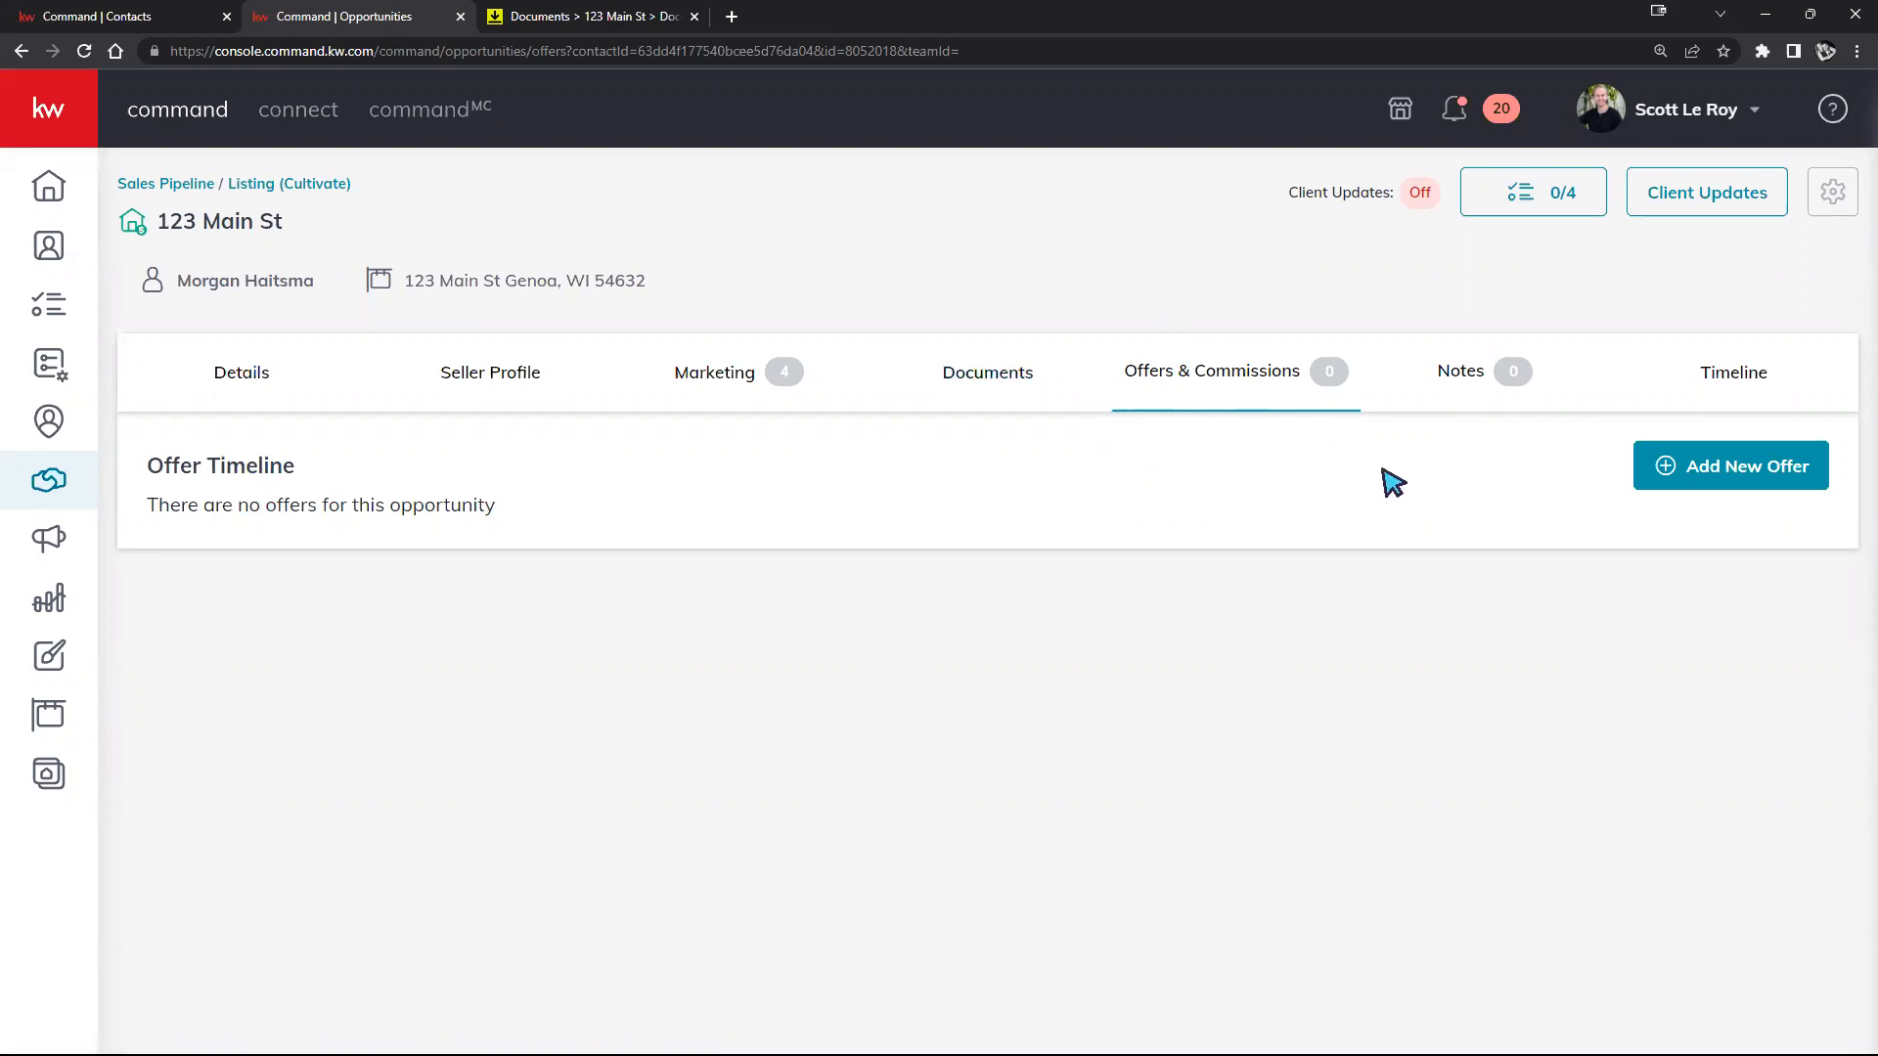
# Step: Create a new offer, rename its version 'Best Initial Offer - Buyer' plus the buyer's name, and continue to Parties
pyautogui.click(1727, 473)
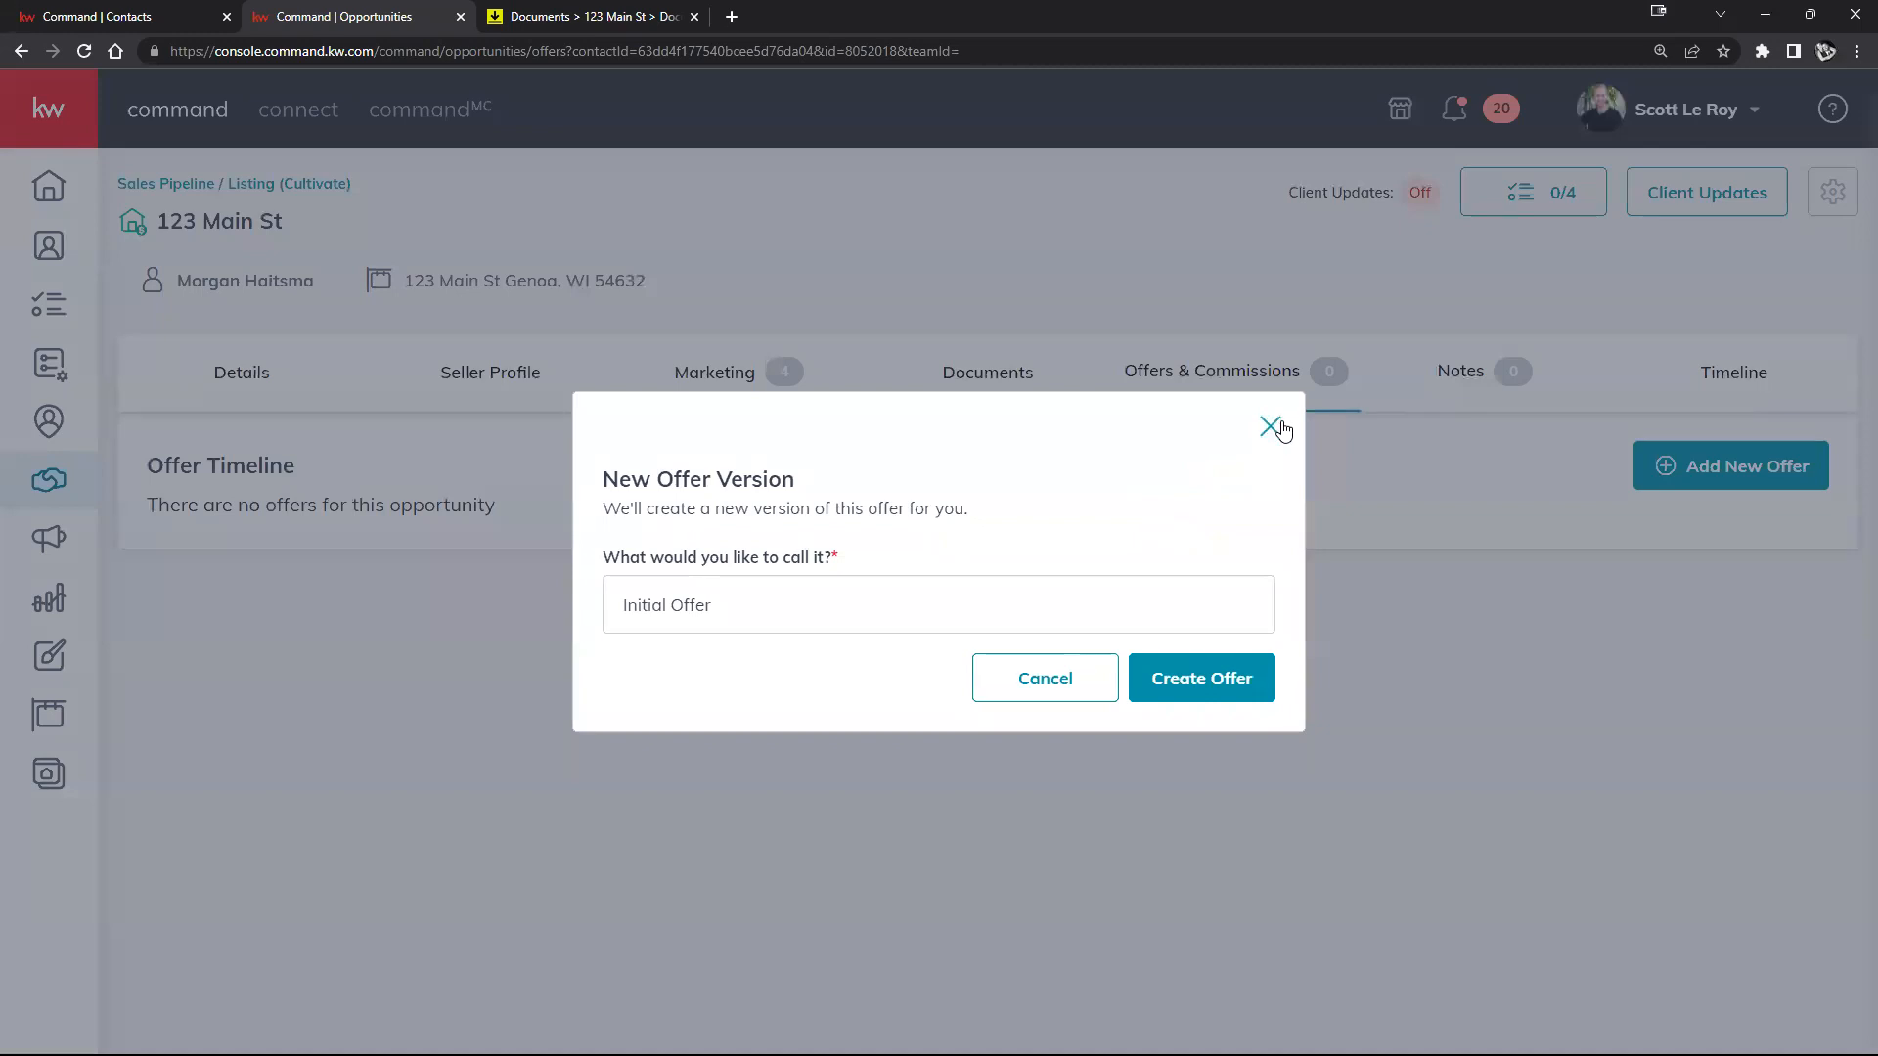
pyautogui.click(1199, 676)
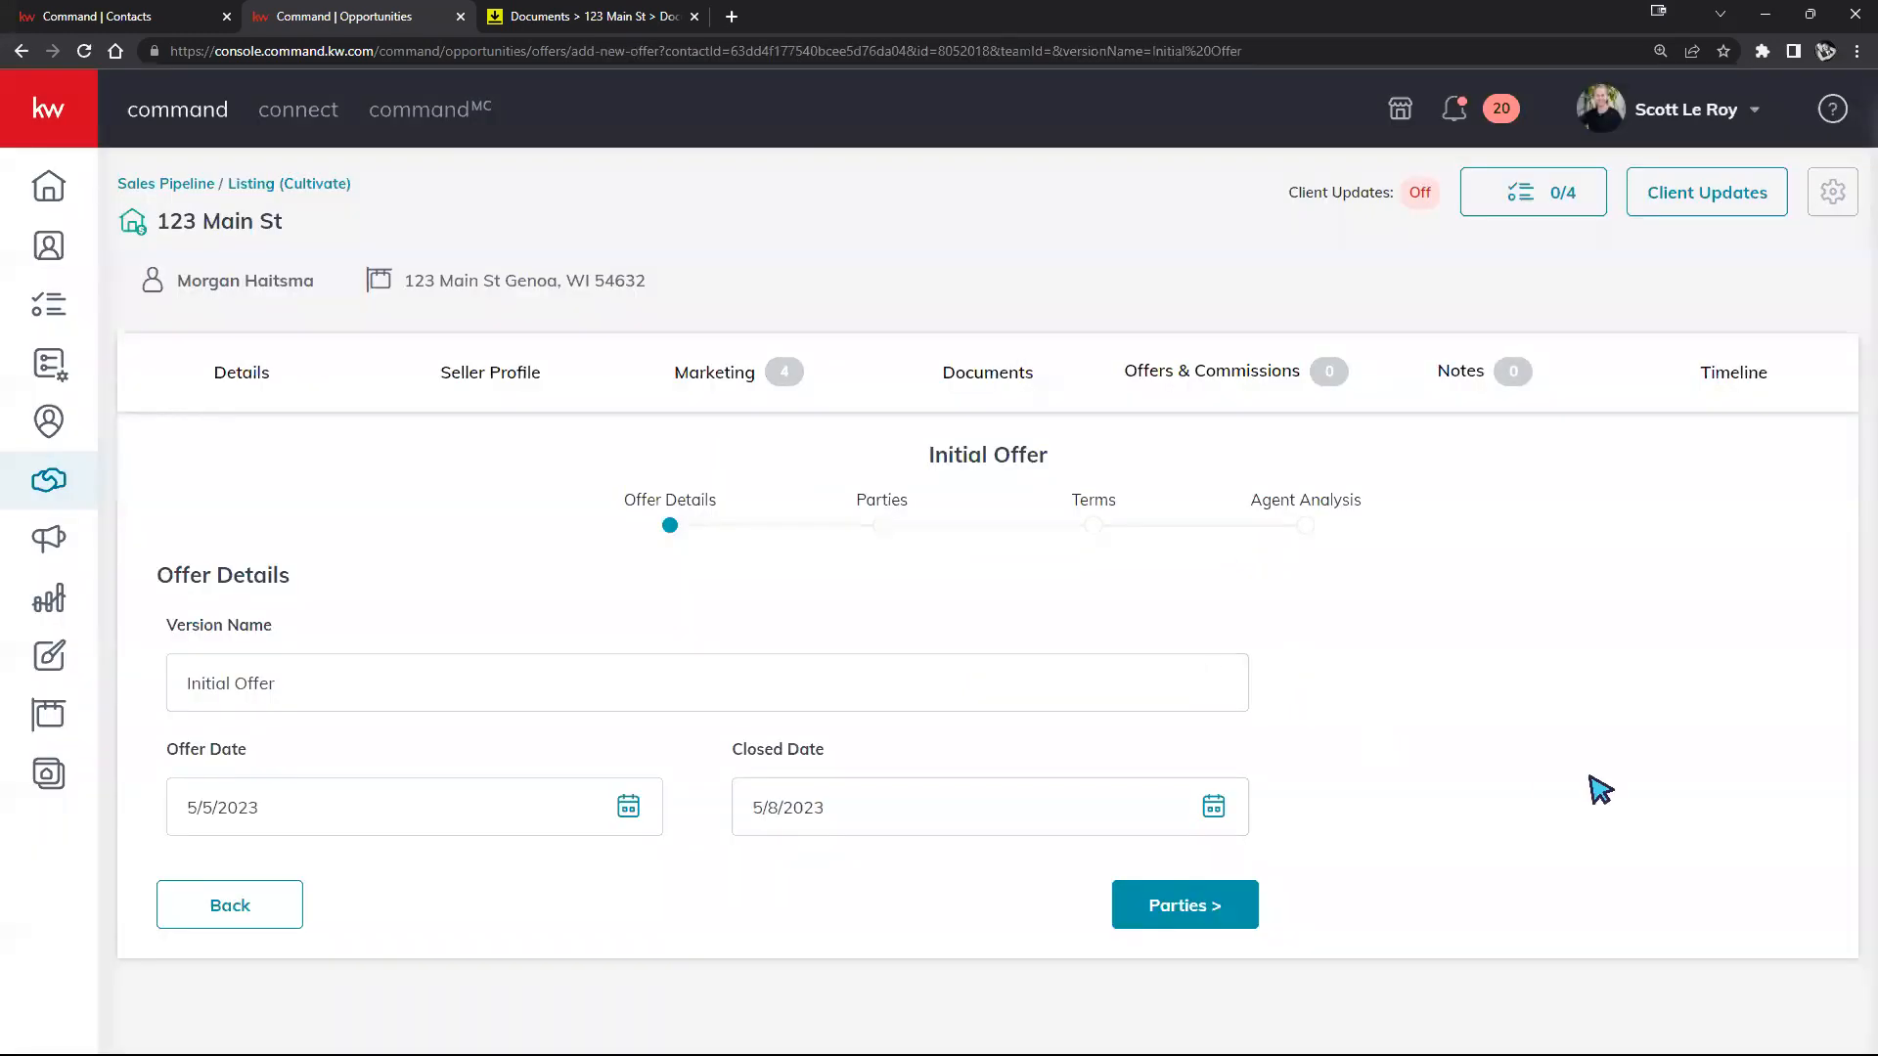
pyautogui.click(319, 674)
pyautogui.write('- Buyer')
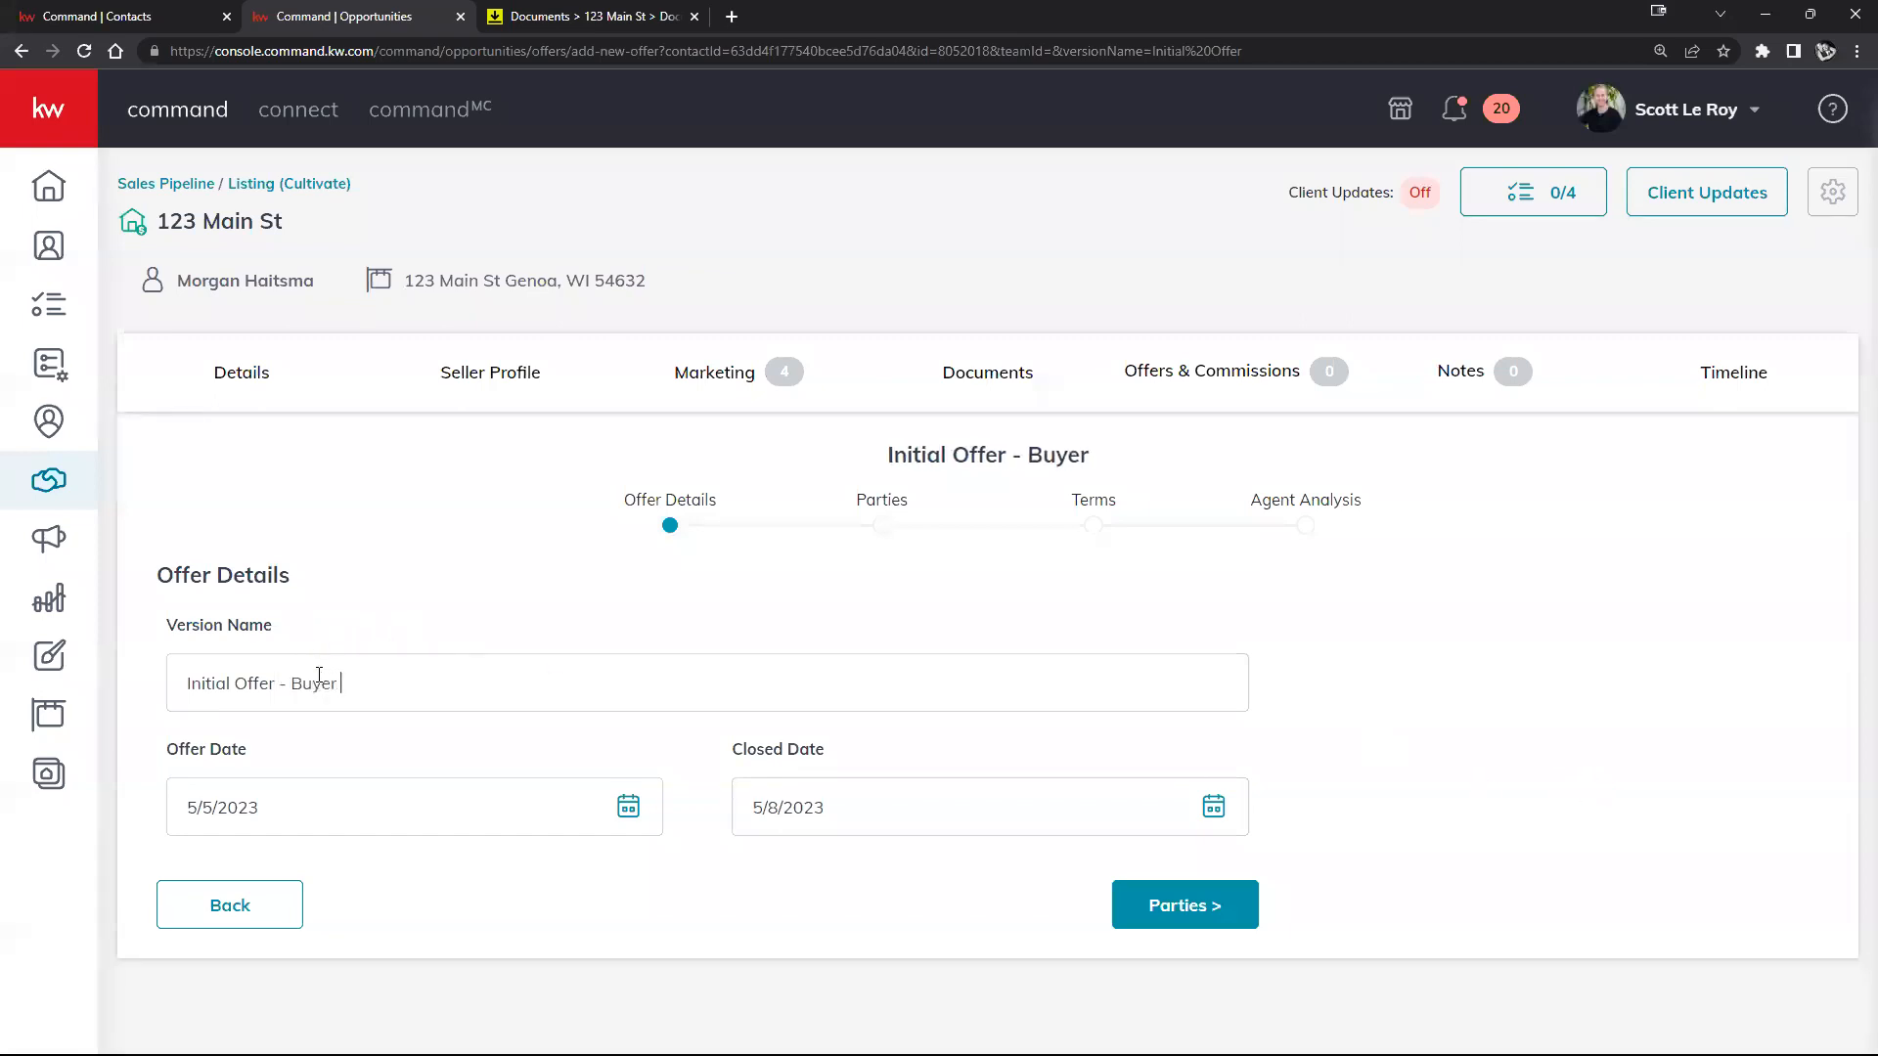
pyautogui.write("'sam smith")
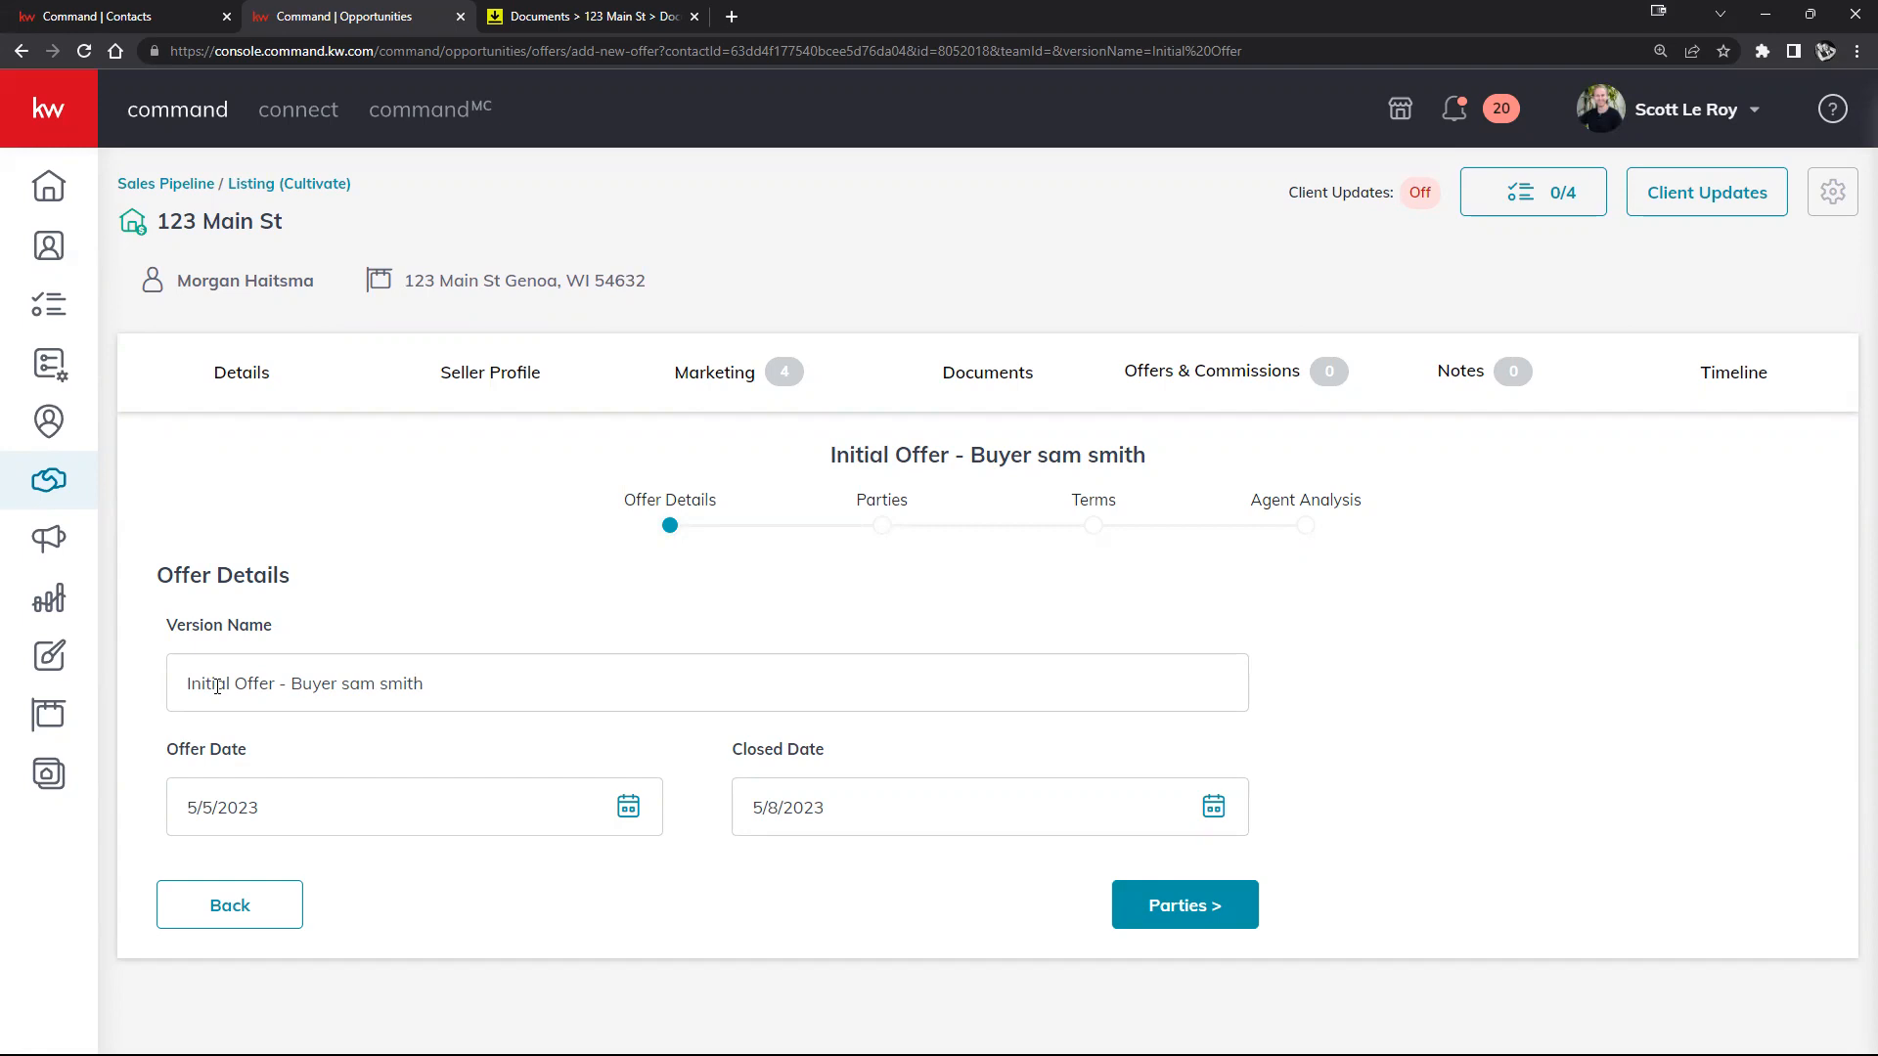
pyautogui.write('Best')
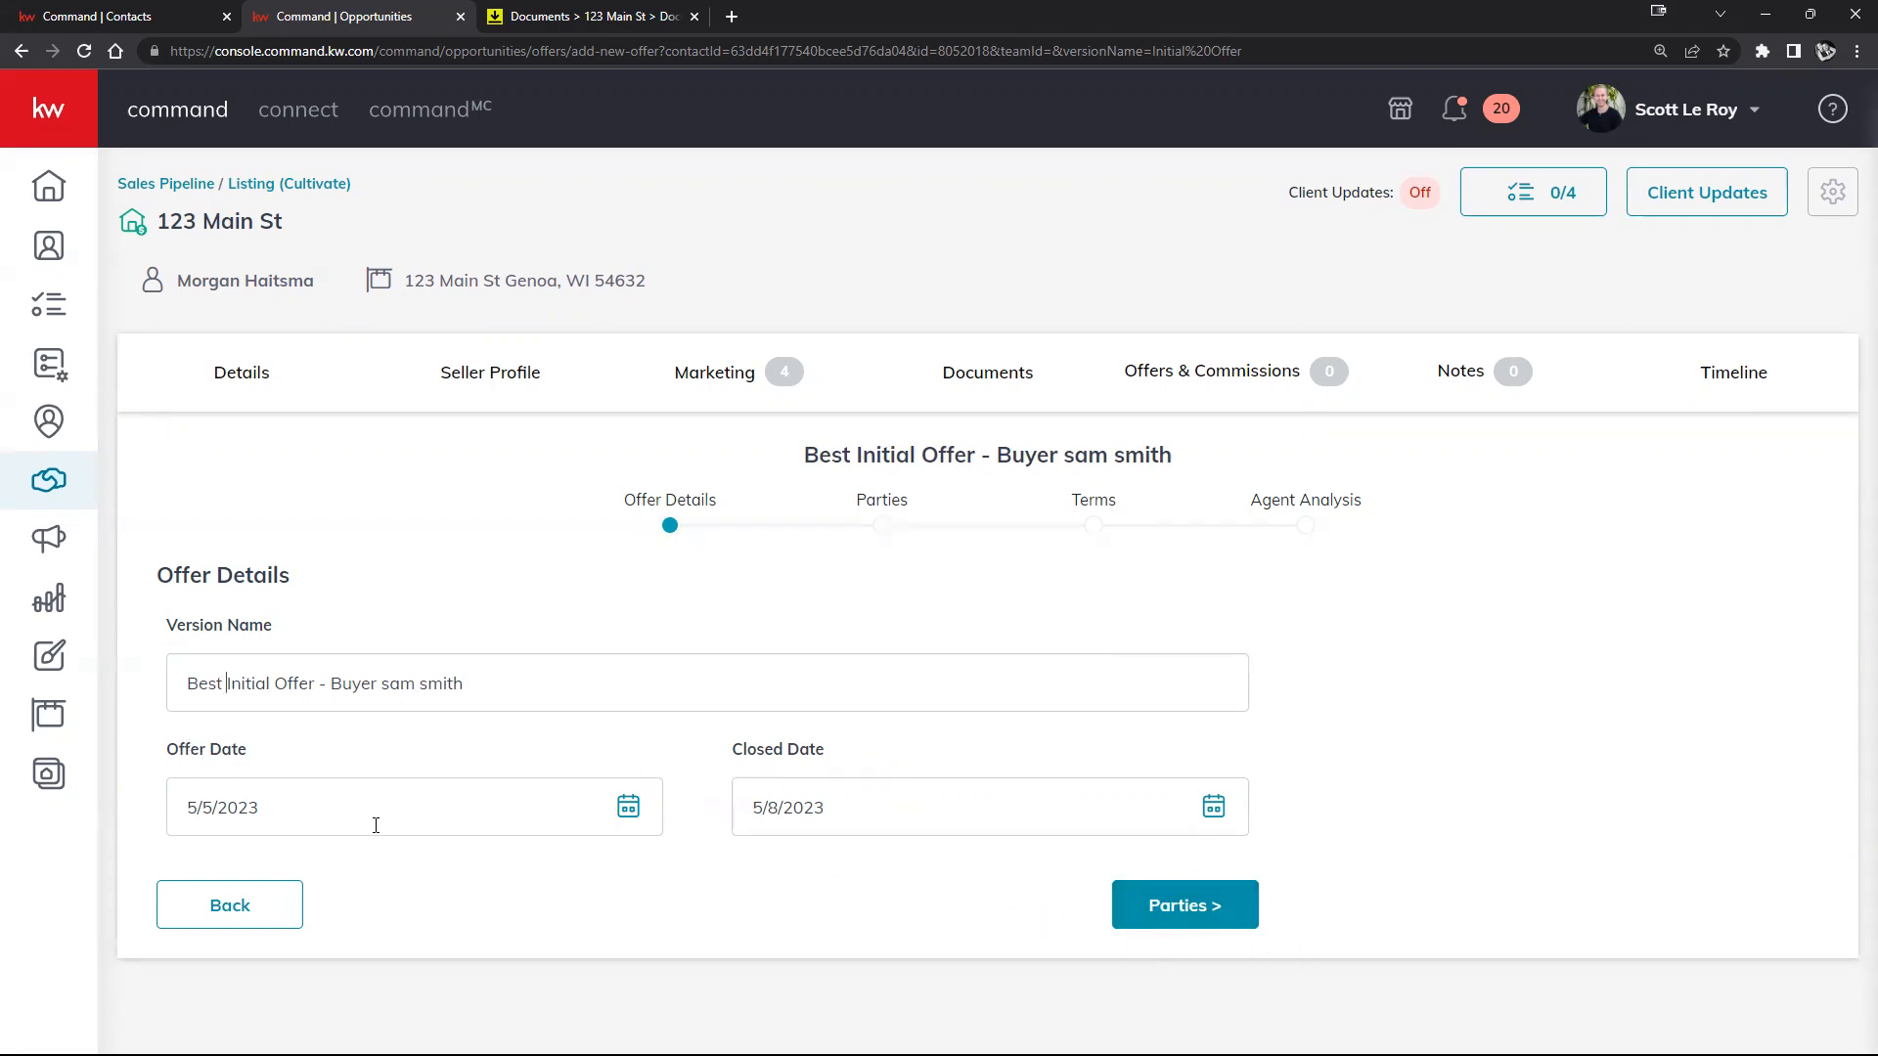
pyautogui.click(1200, 901)
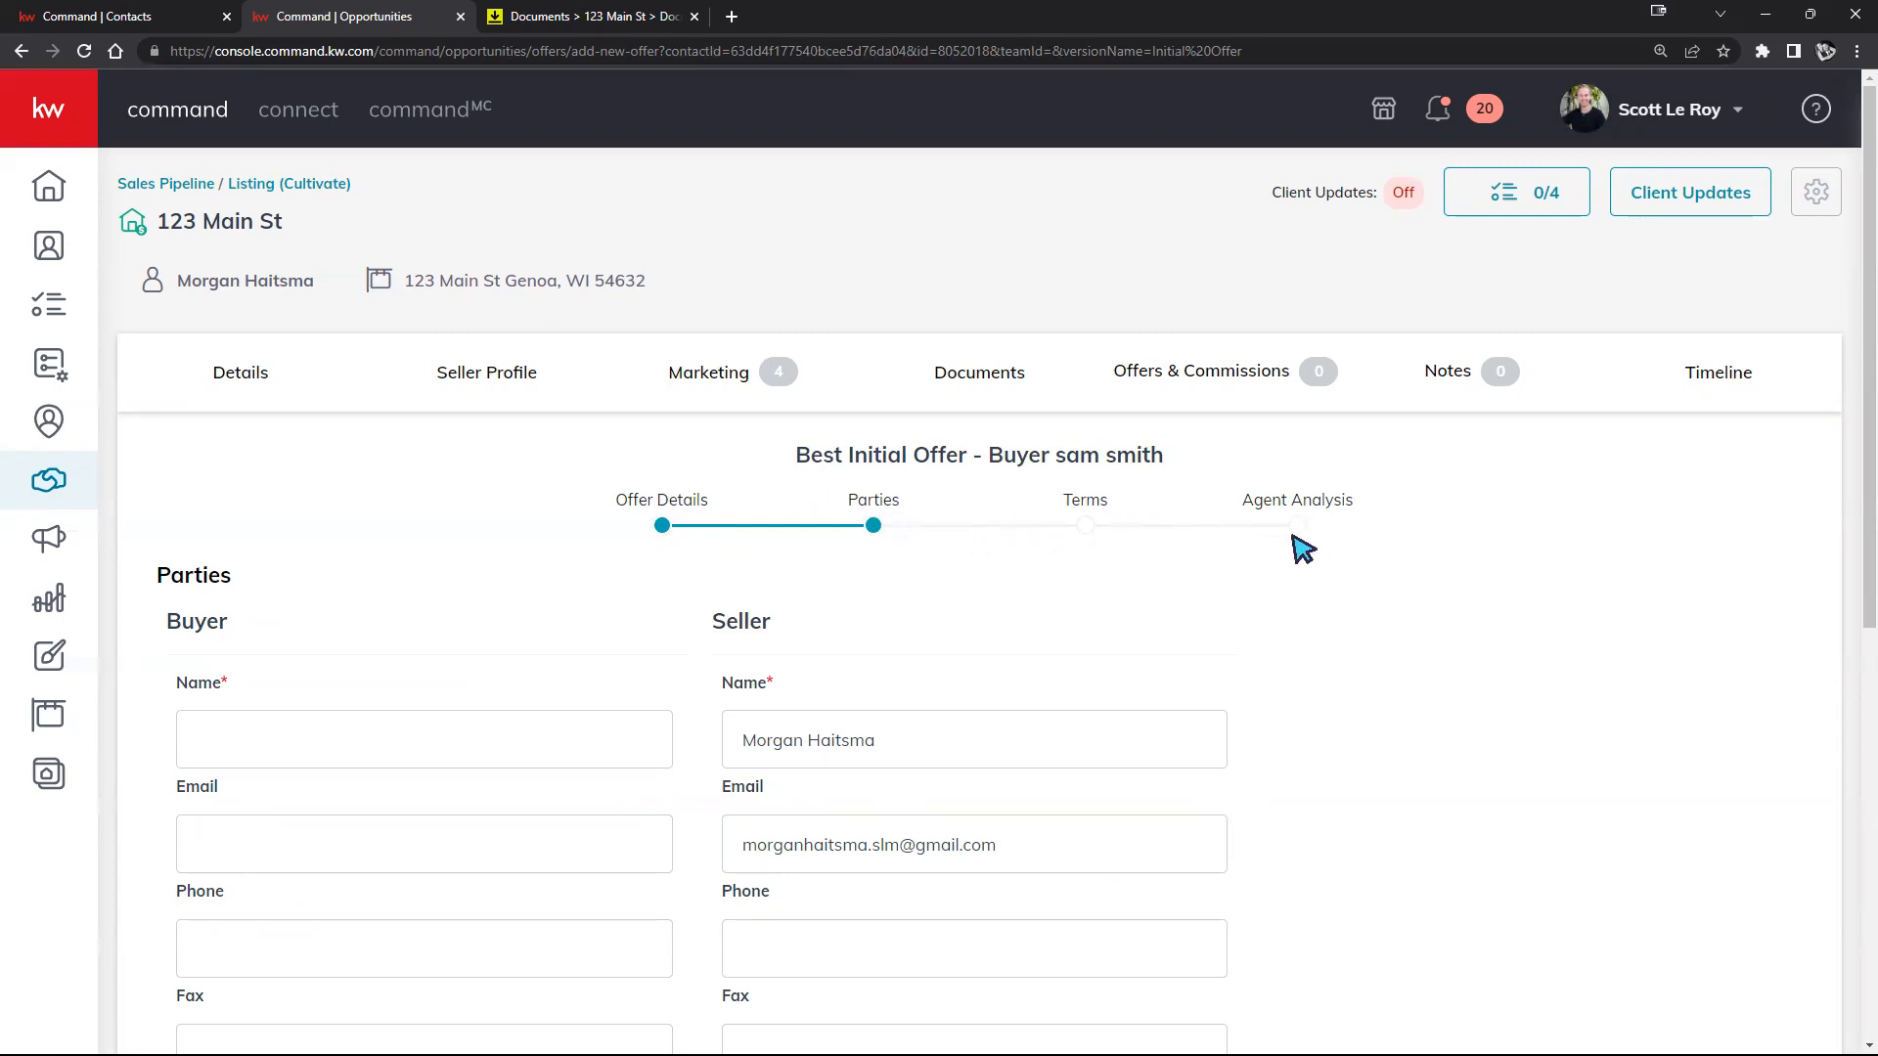
# Step: Scroll through the offer's Parties step to review the buyer and representation fields
pyautogui.scroll(-1, 1112, 595)
pyautogui.scroll(1, 1111, 595)
pyautogui.scroll(-1, 1140, 724)
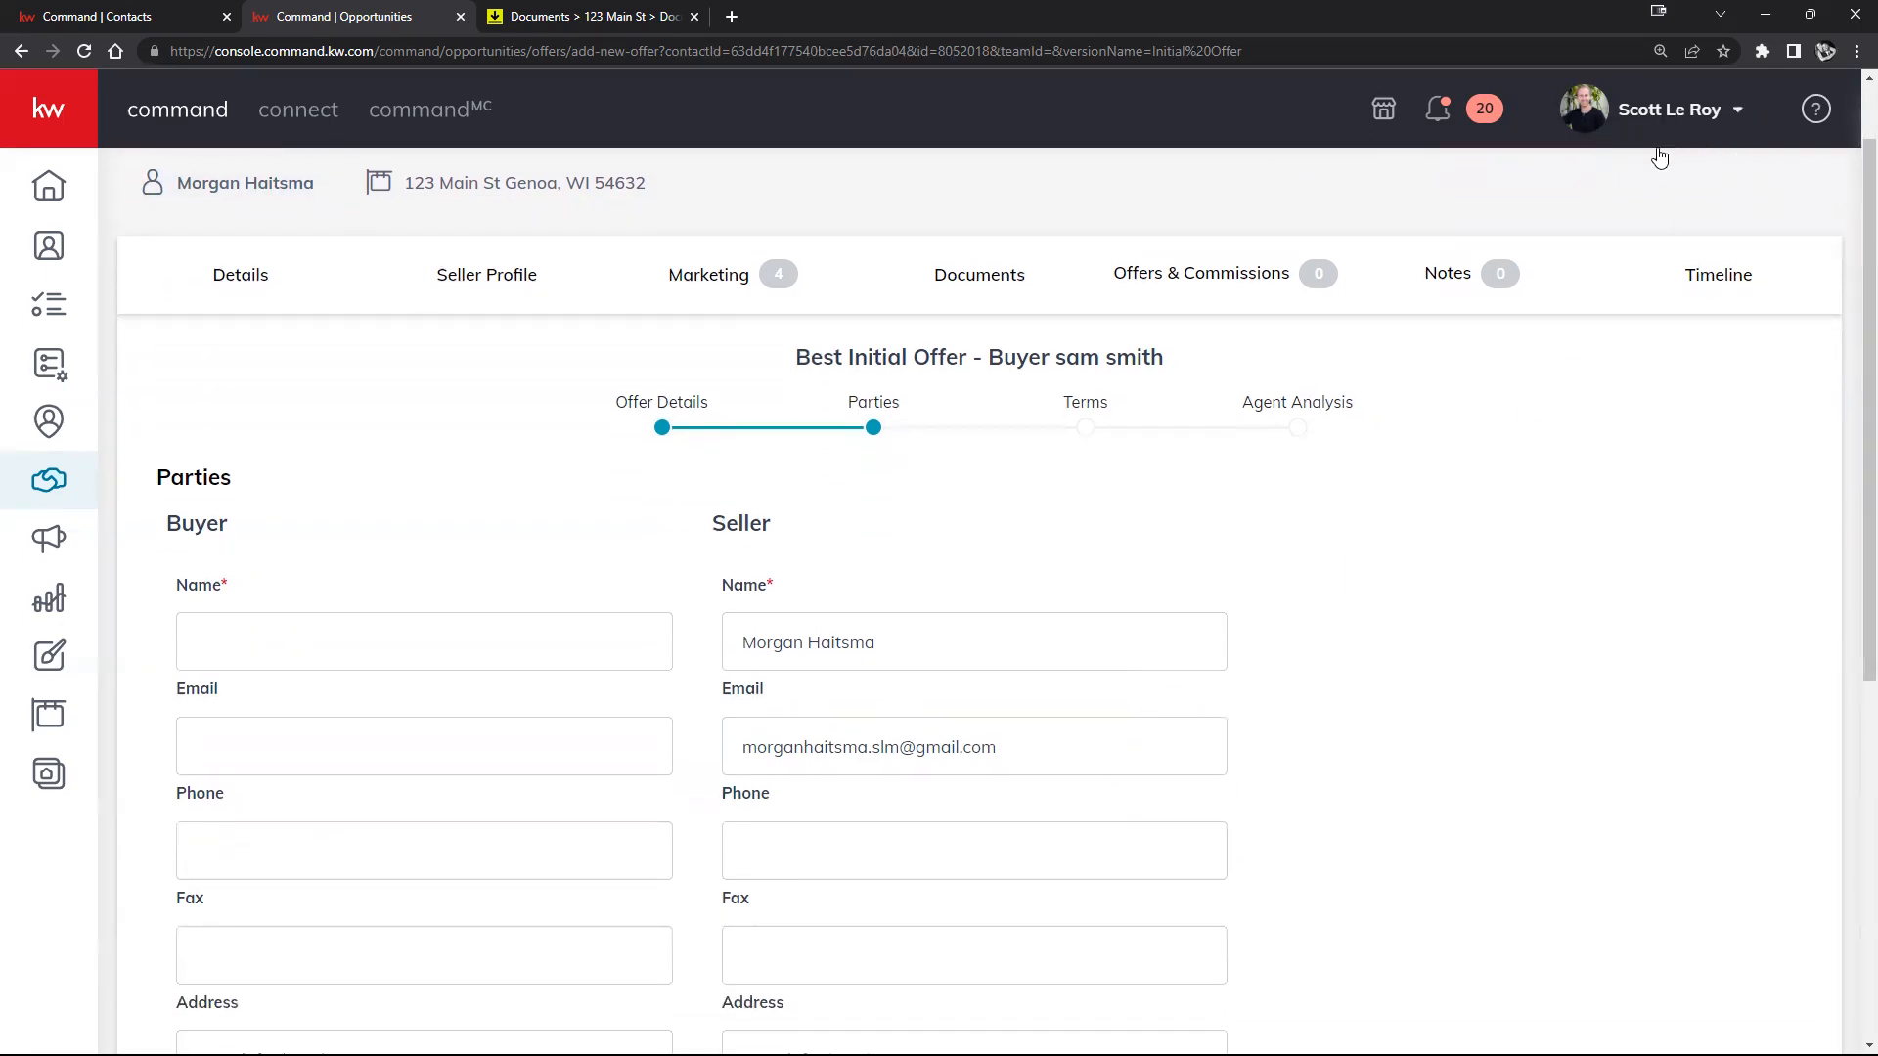
pyautogui.scroll(-4, 1447, 606)
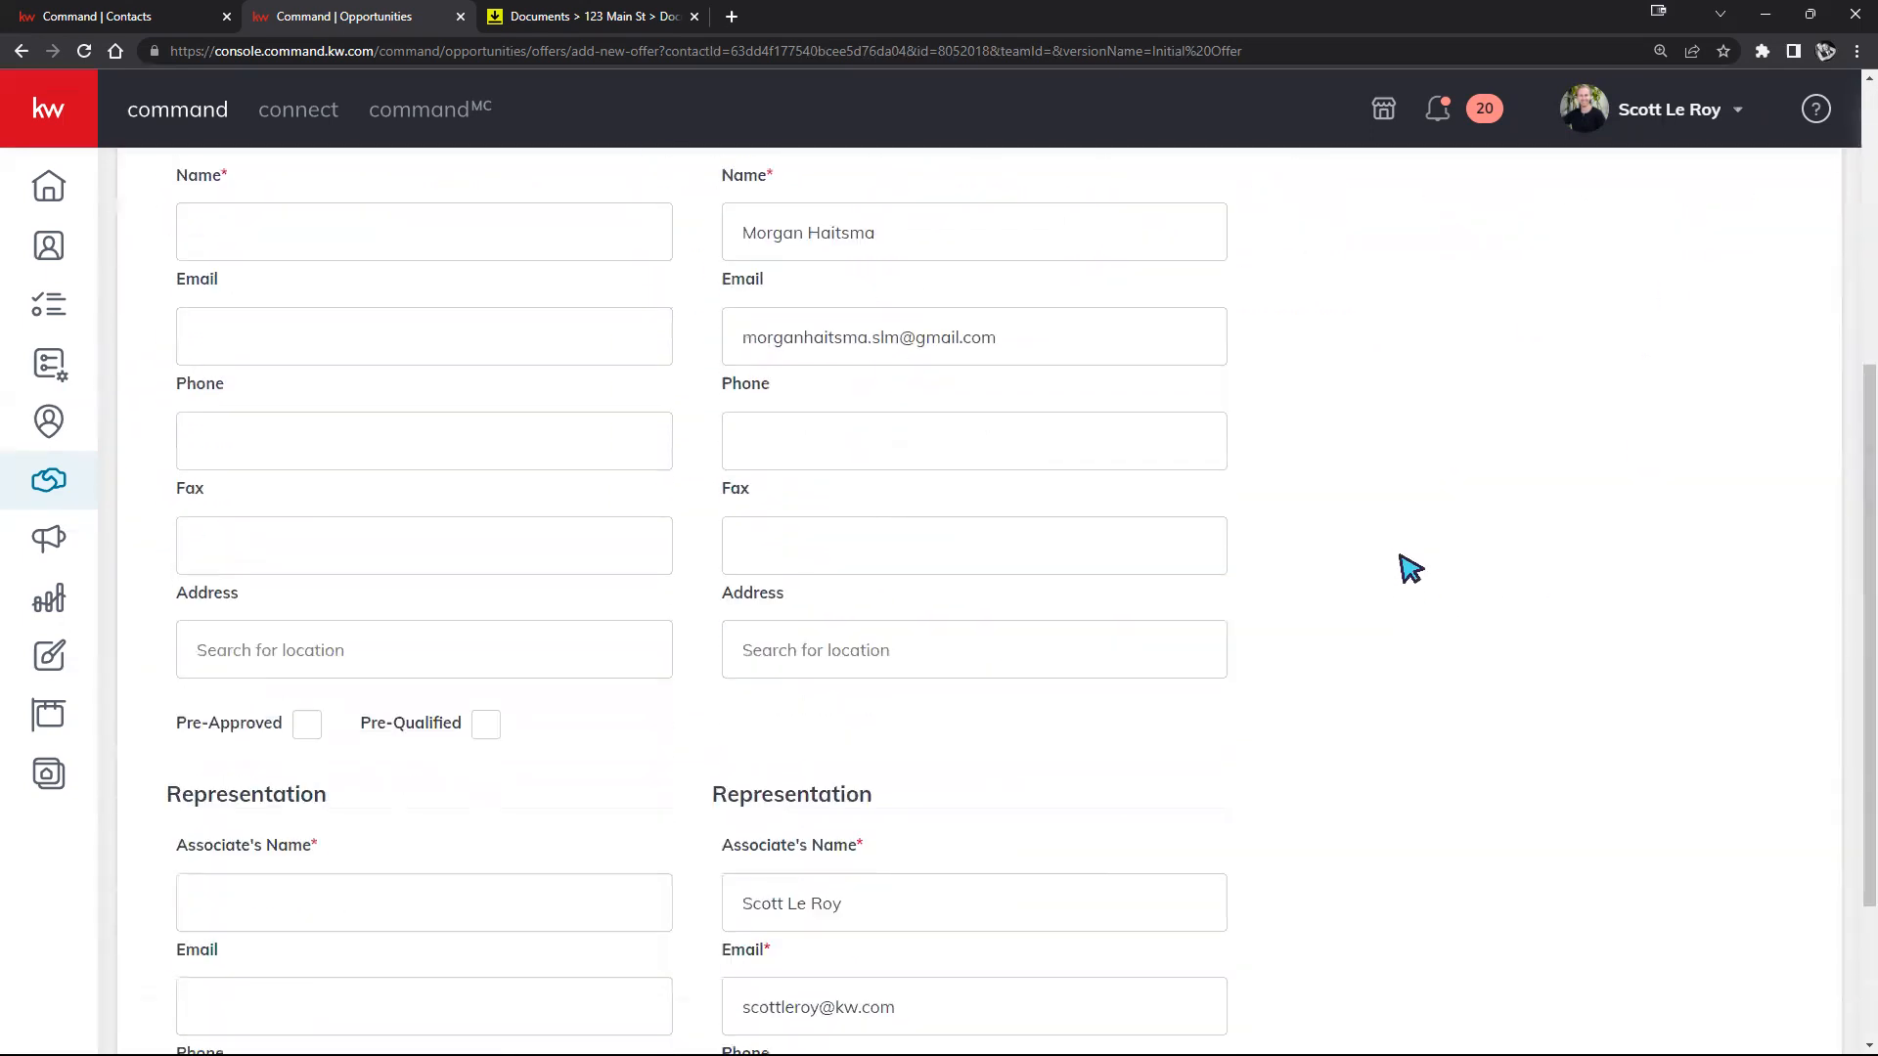
pyautogui.scroll(-2, 1428, 553)
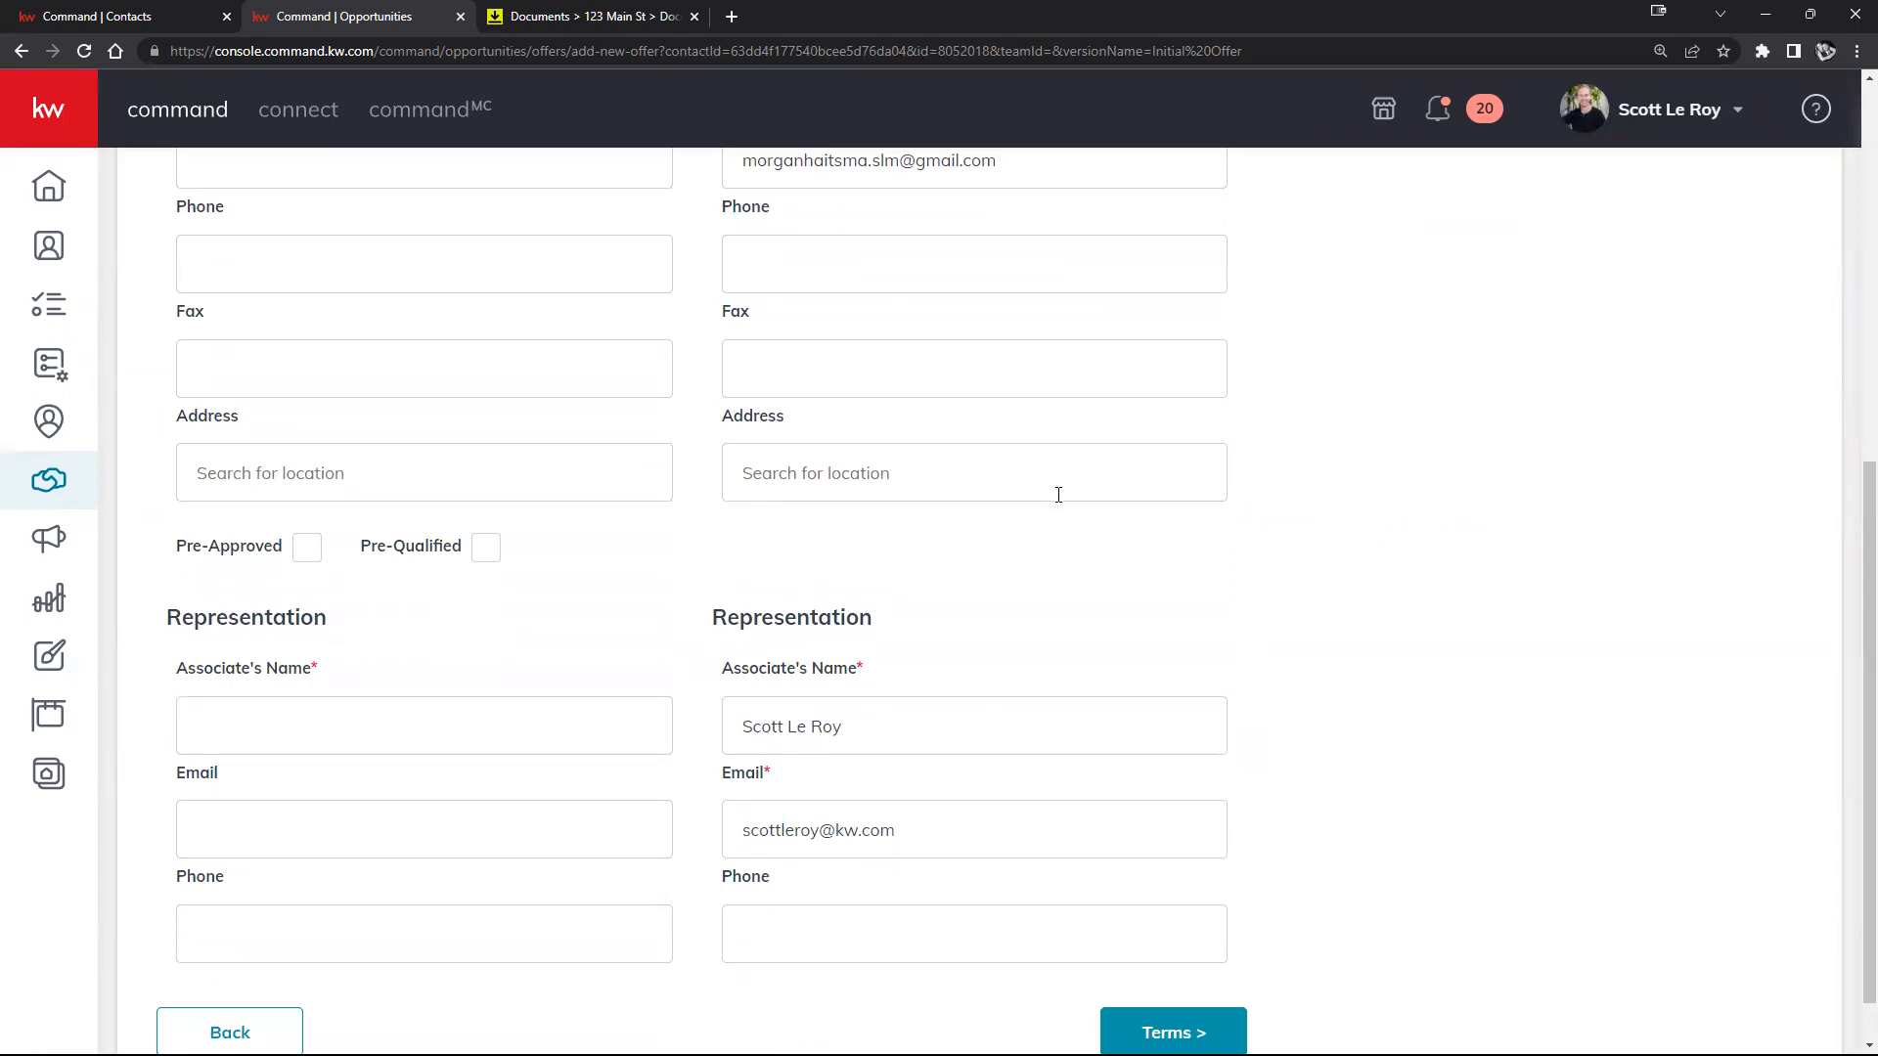
pyautogui.scroll(-1, 1058, 494)
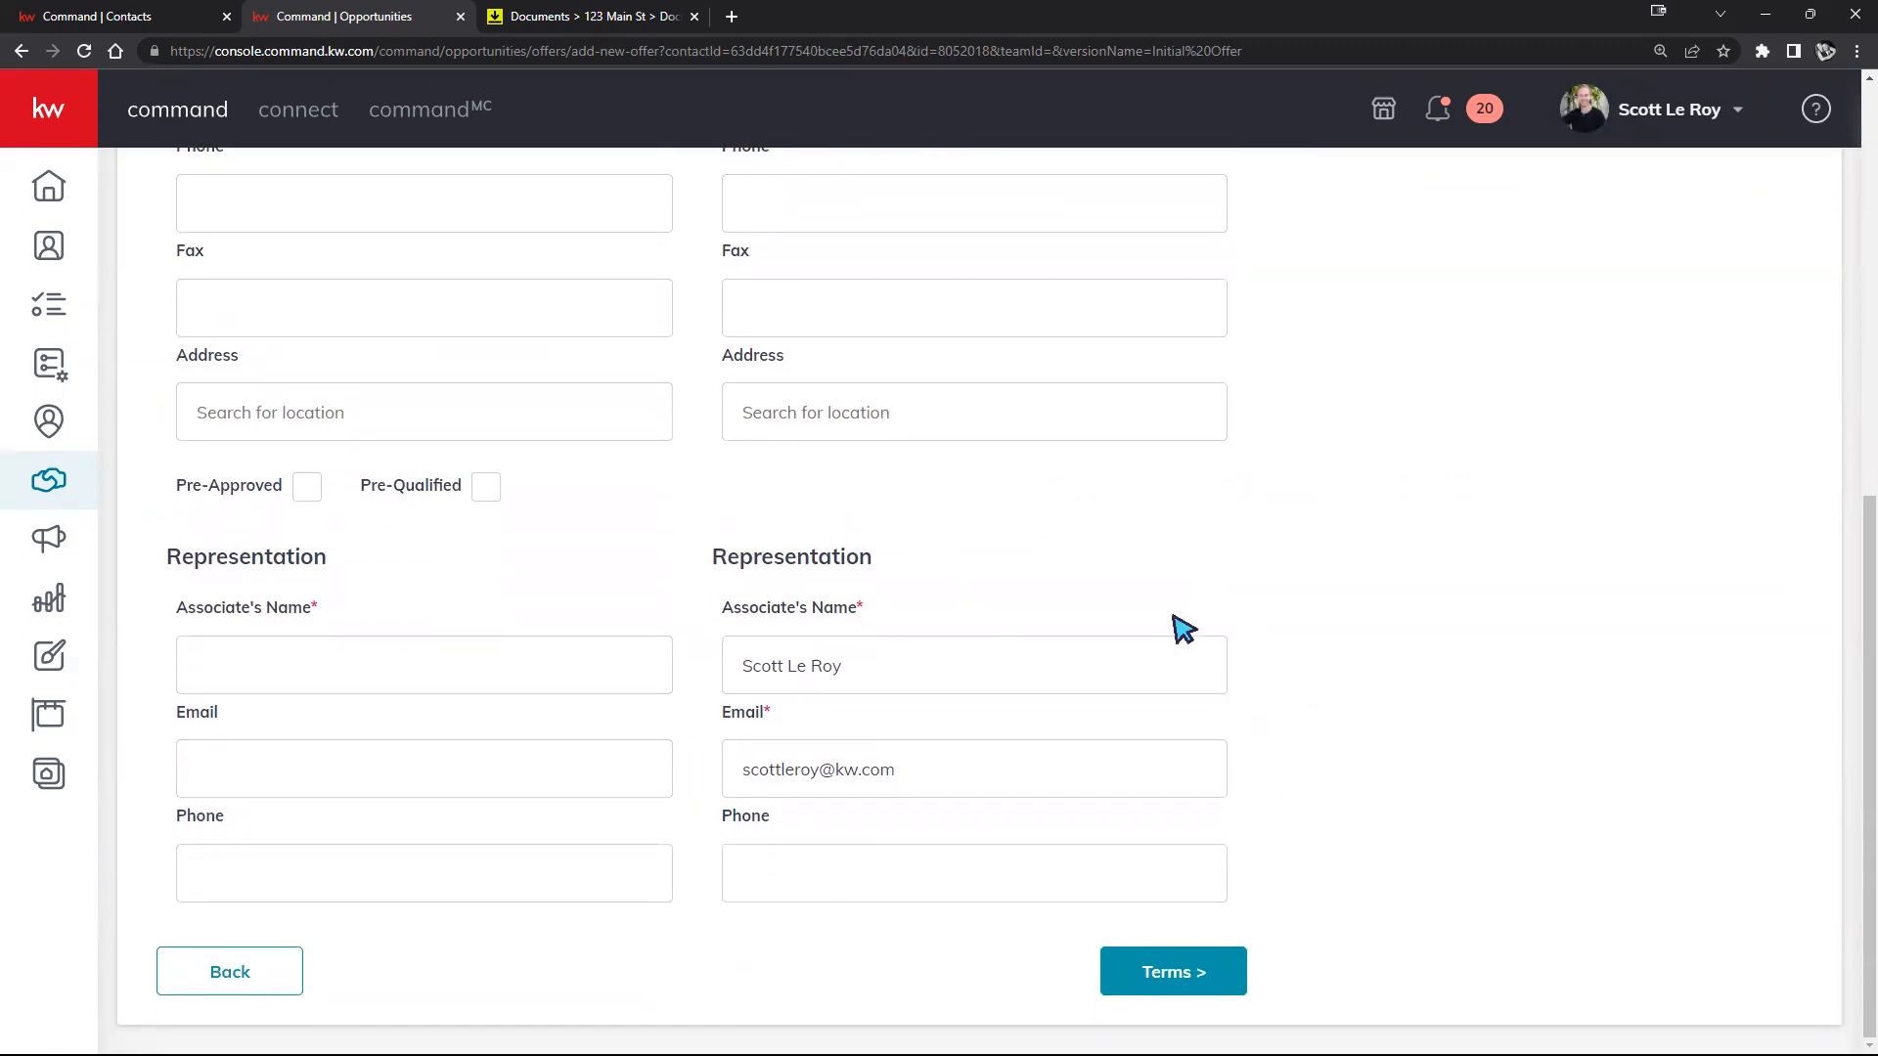
pyautogui.scroll(4, 1010, 708)
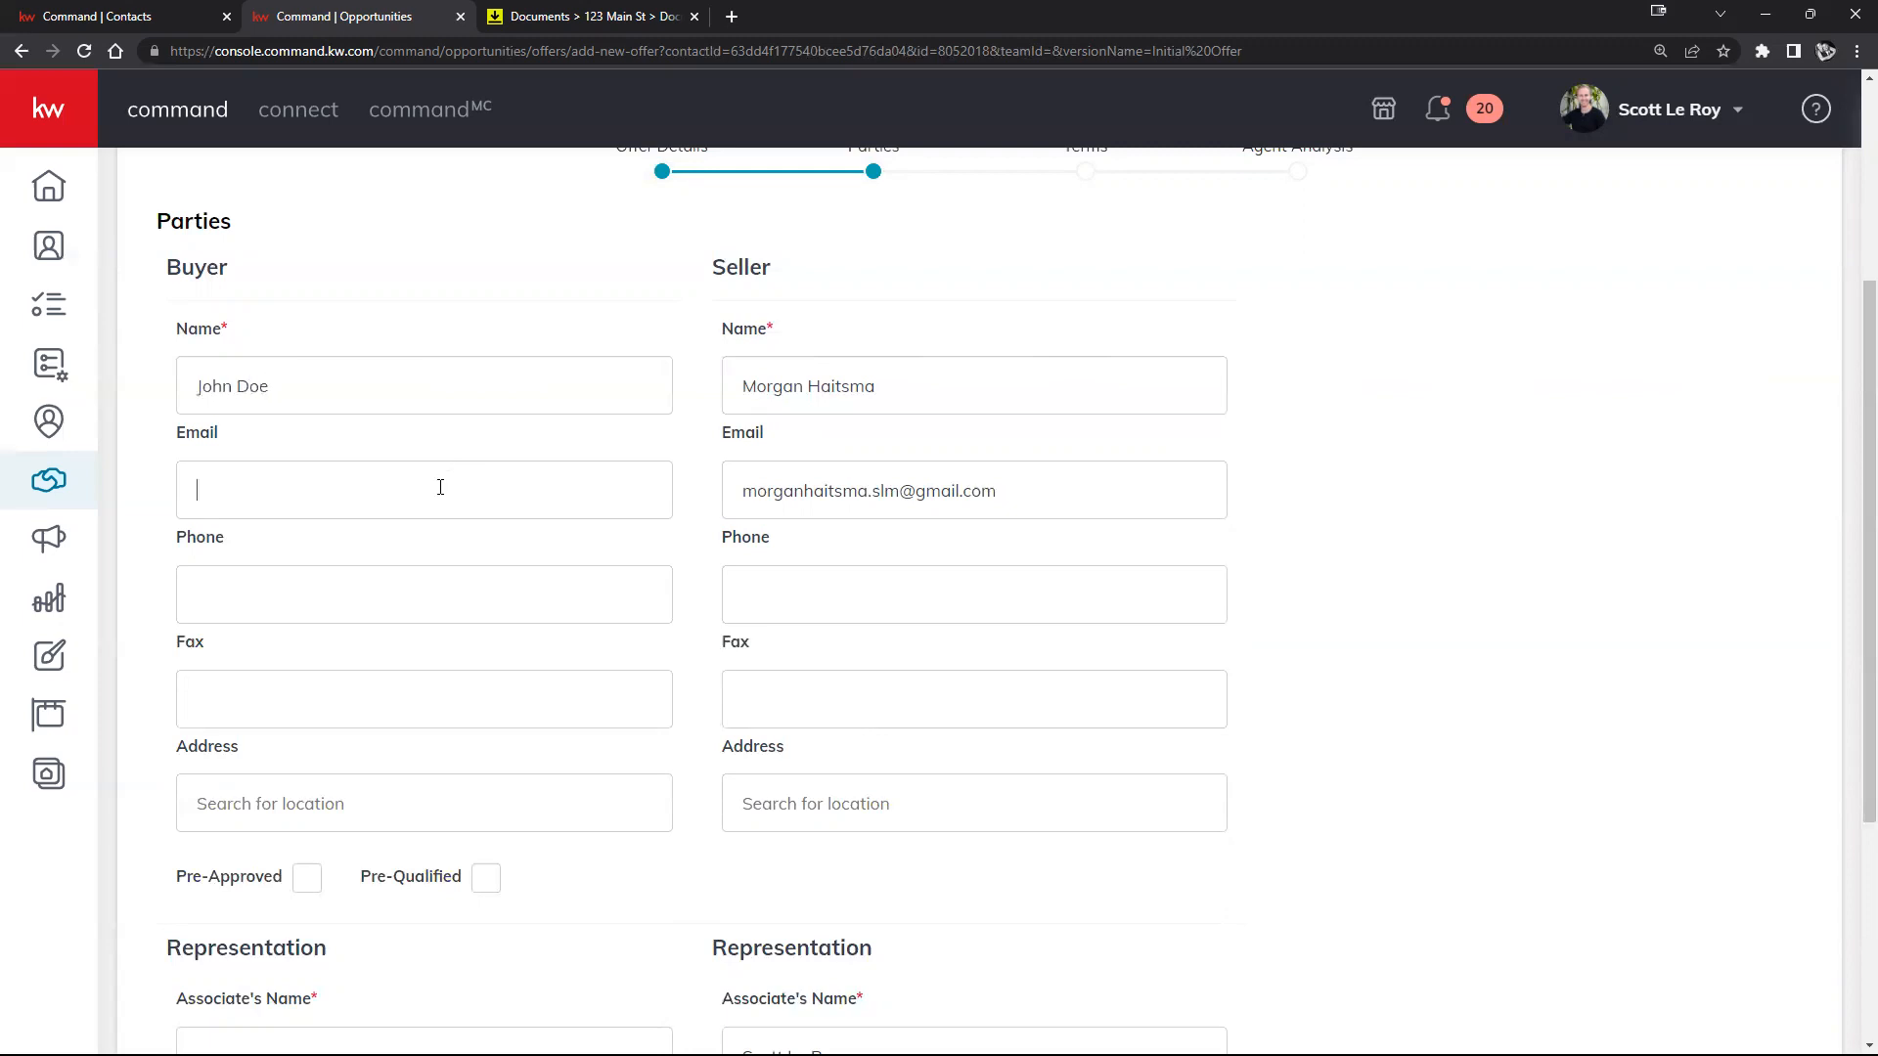
pyautogui.scroll(-1, 476, 512)
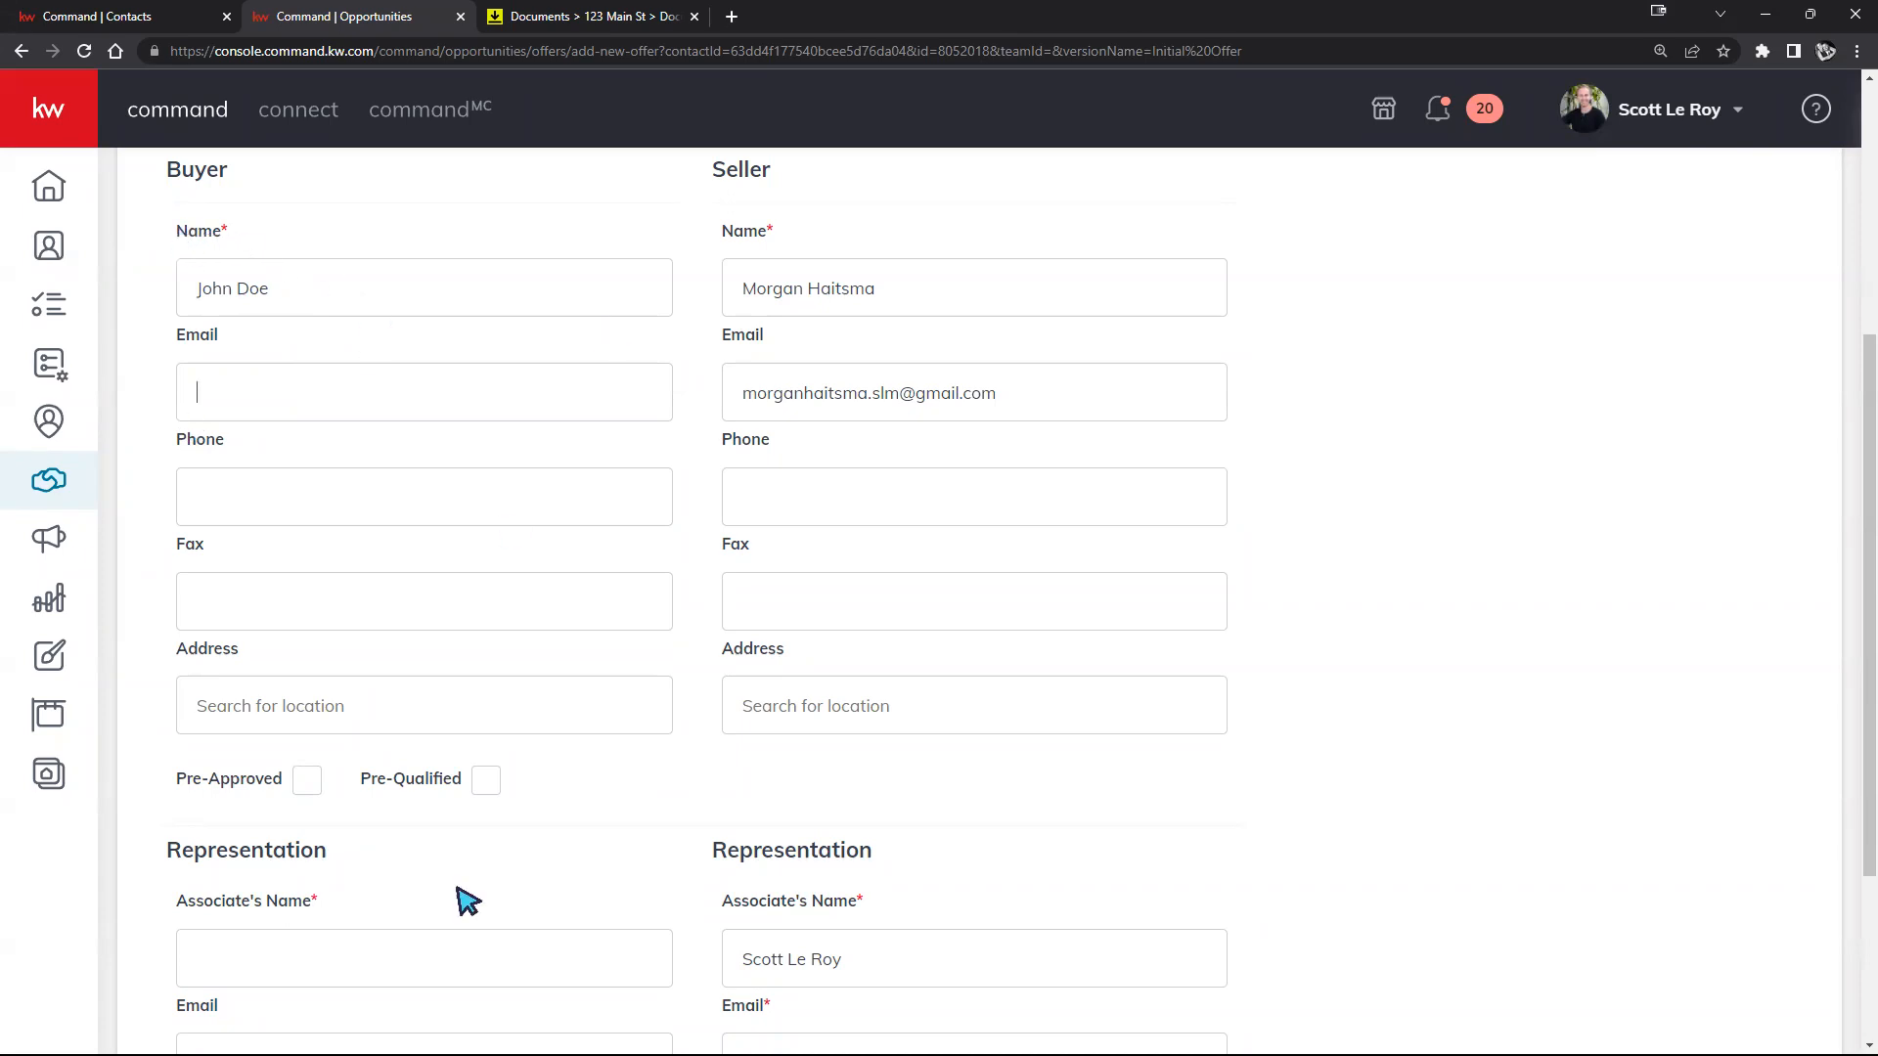
pyautogui.scroll(-2, 357, 958)
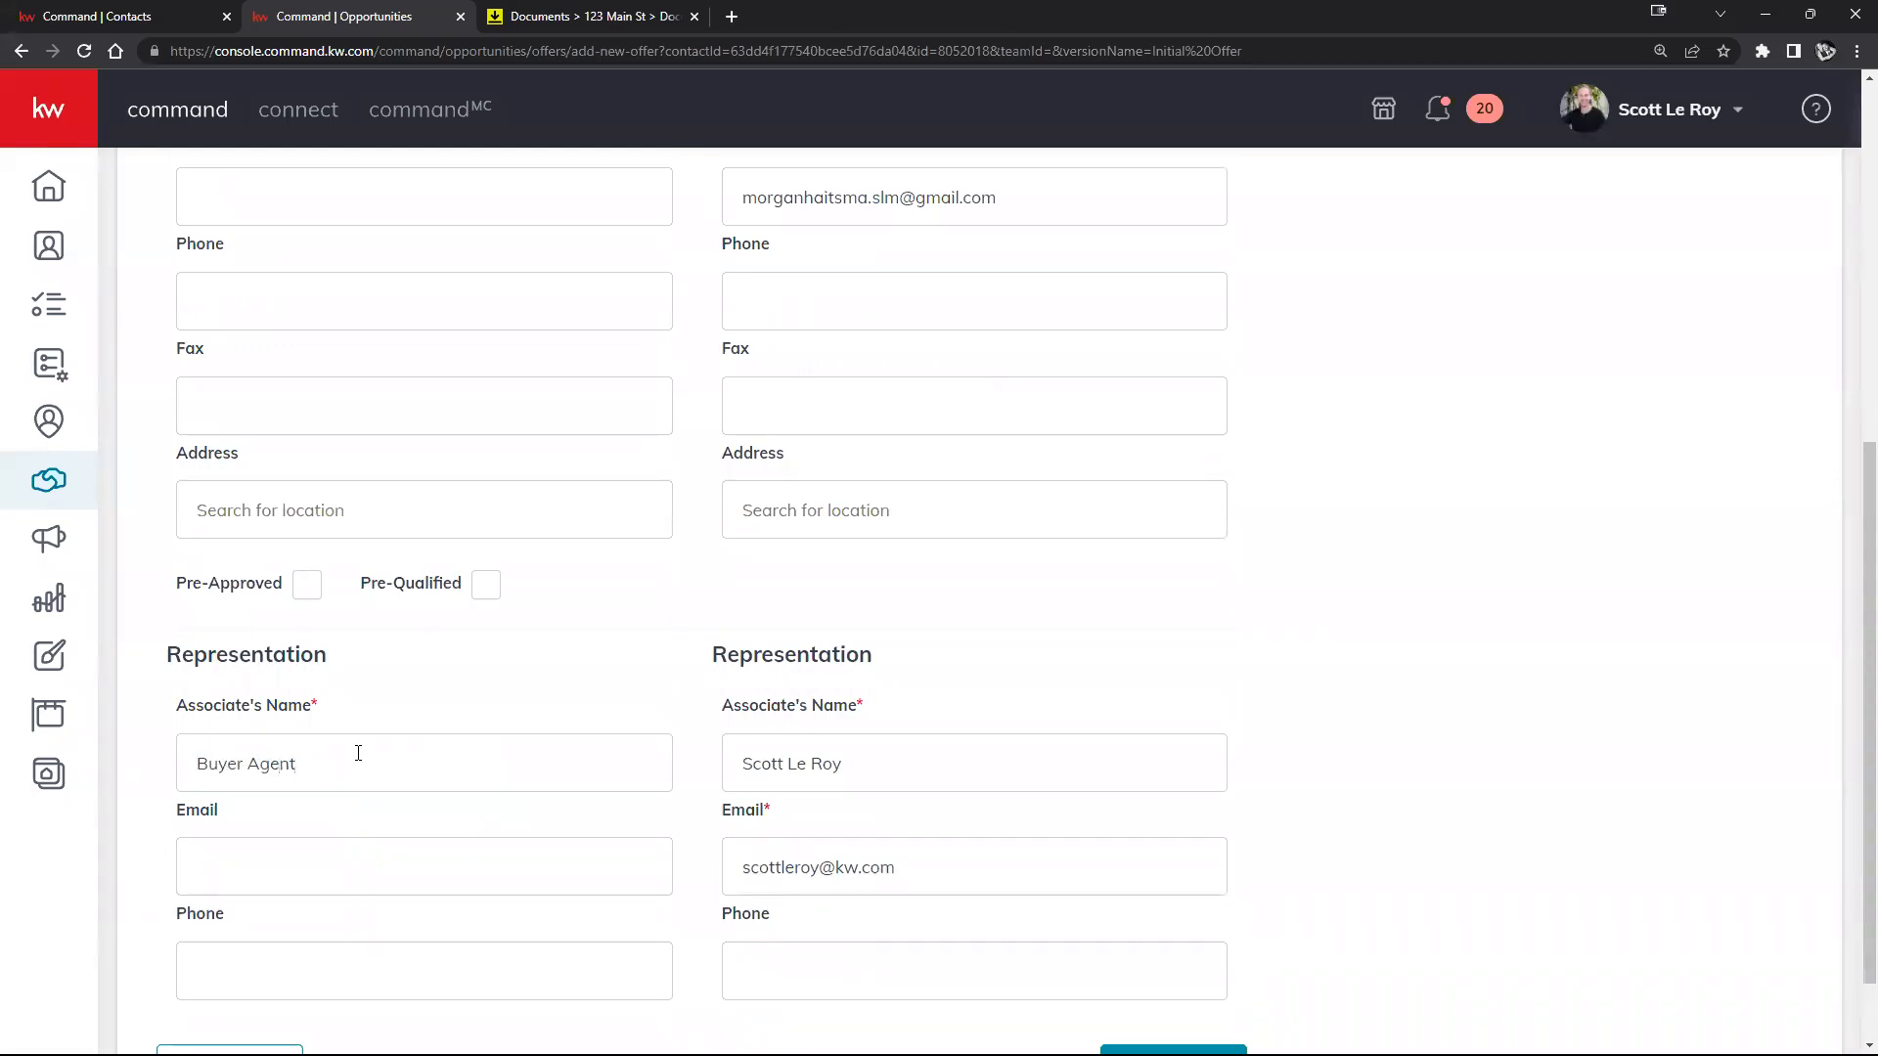
pyautogui.scroll(-1, 595, 612)
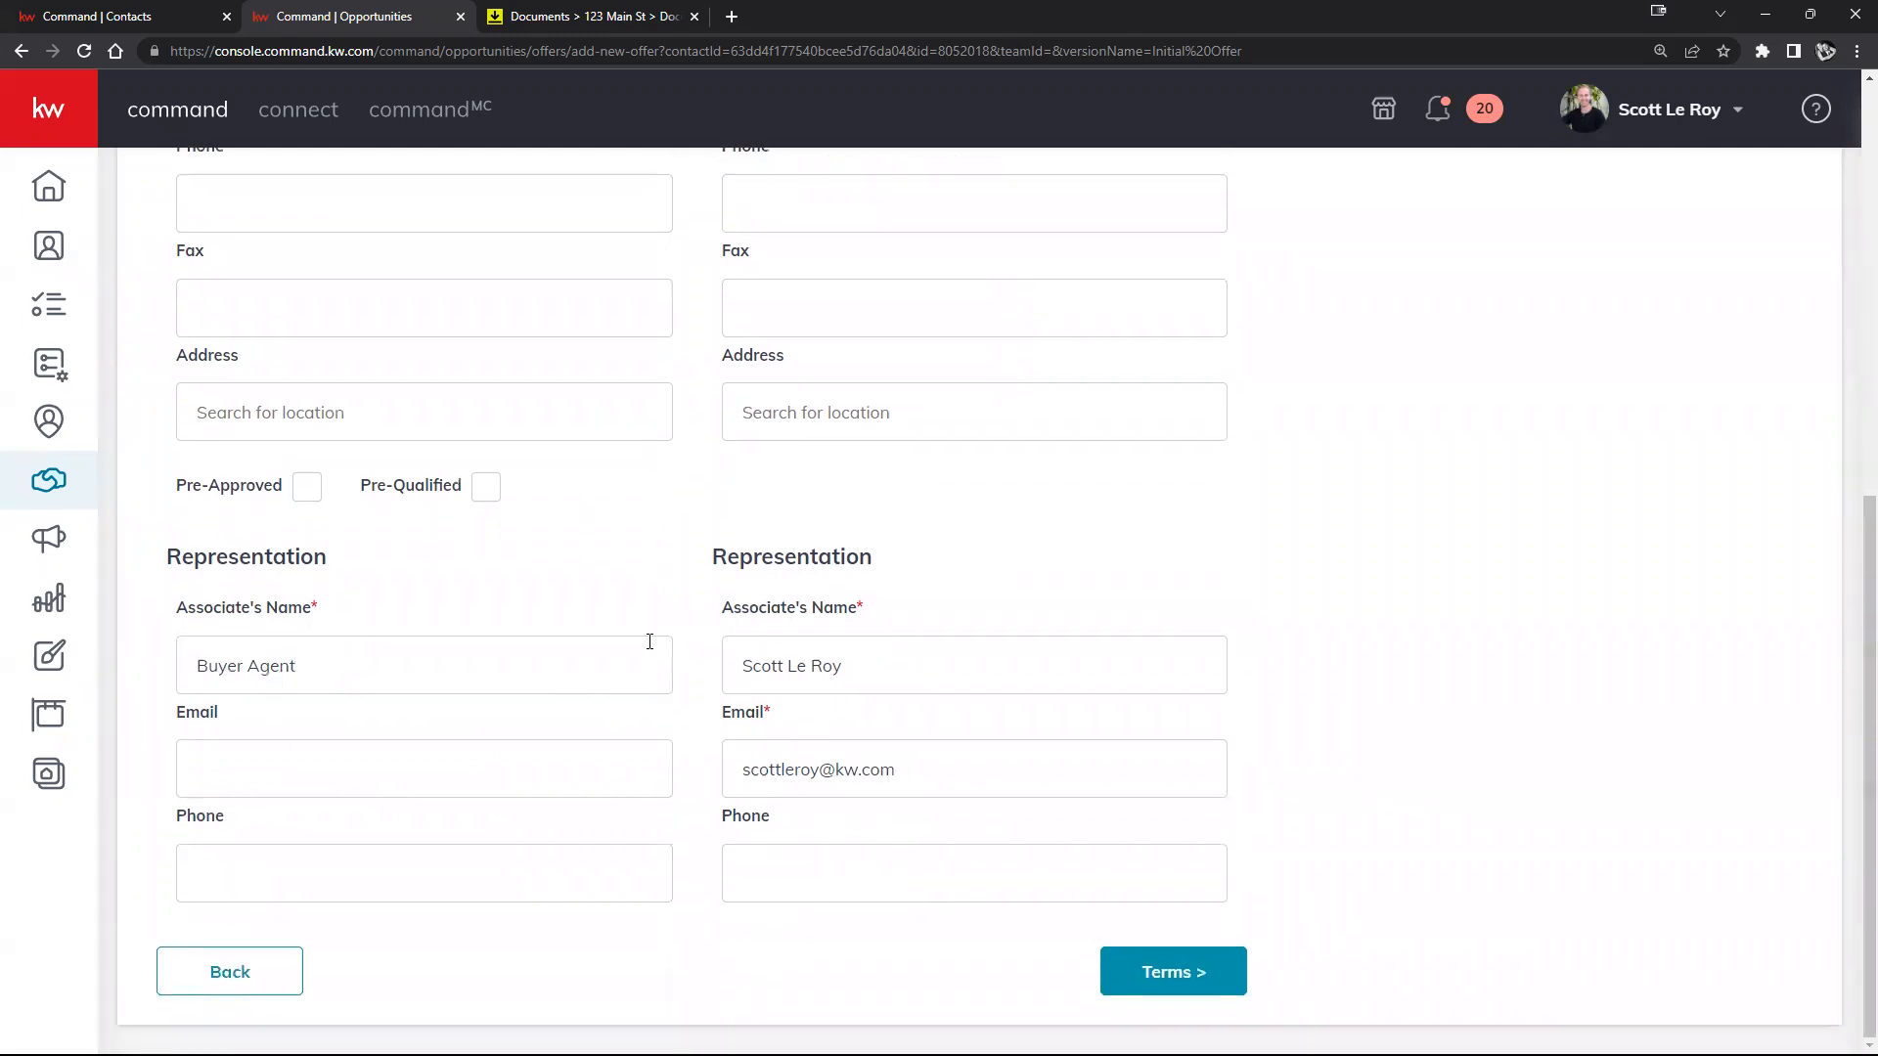
# Step: On the offer's terms step, enter a cash amount of $50,000
pyautogui.click(1171, 984)
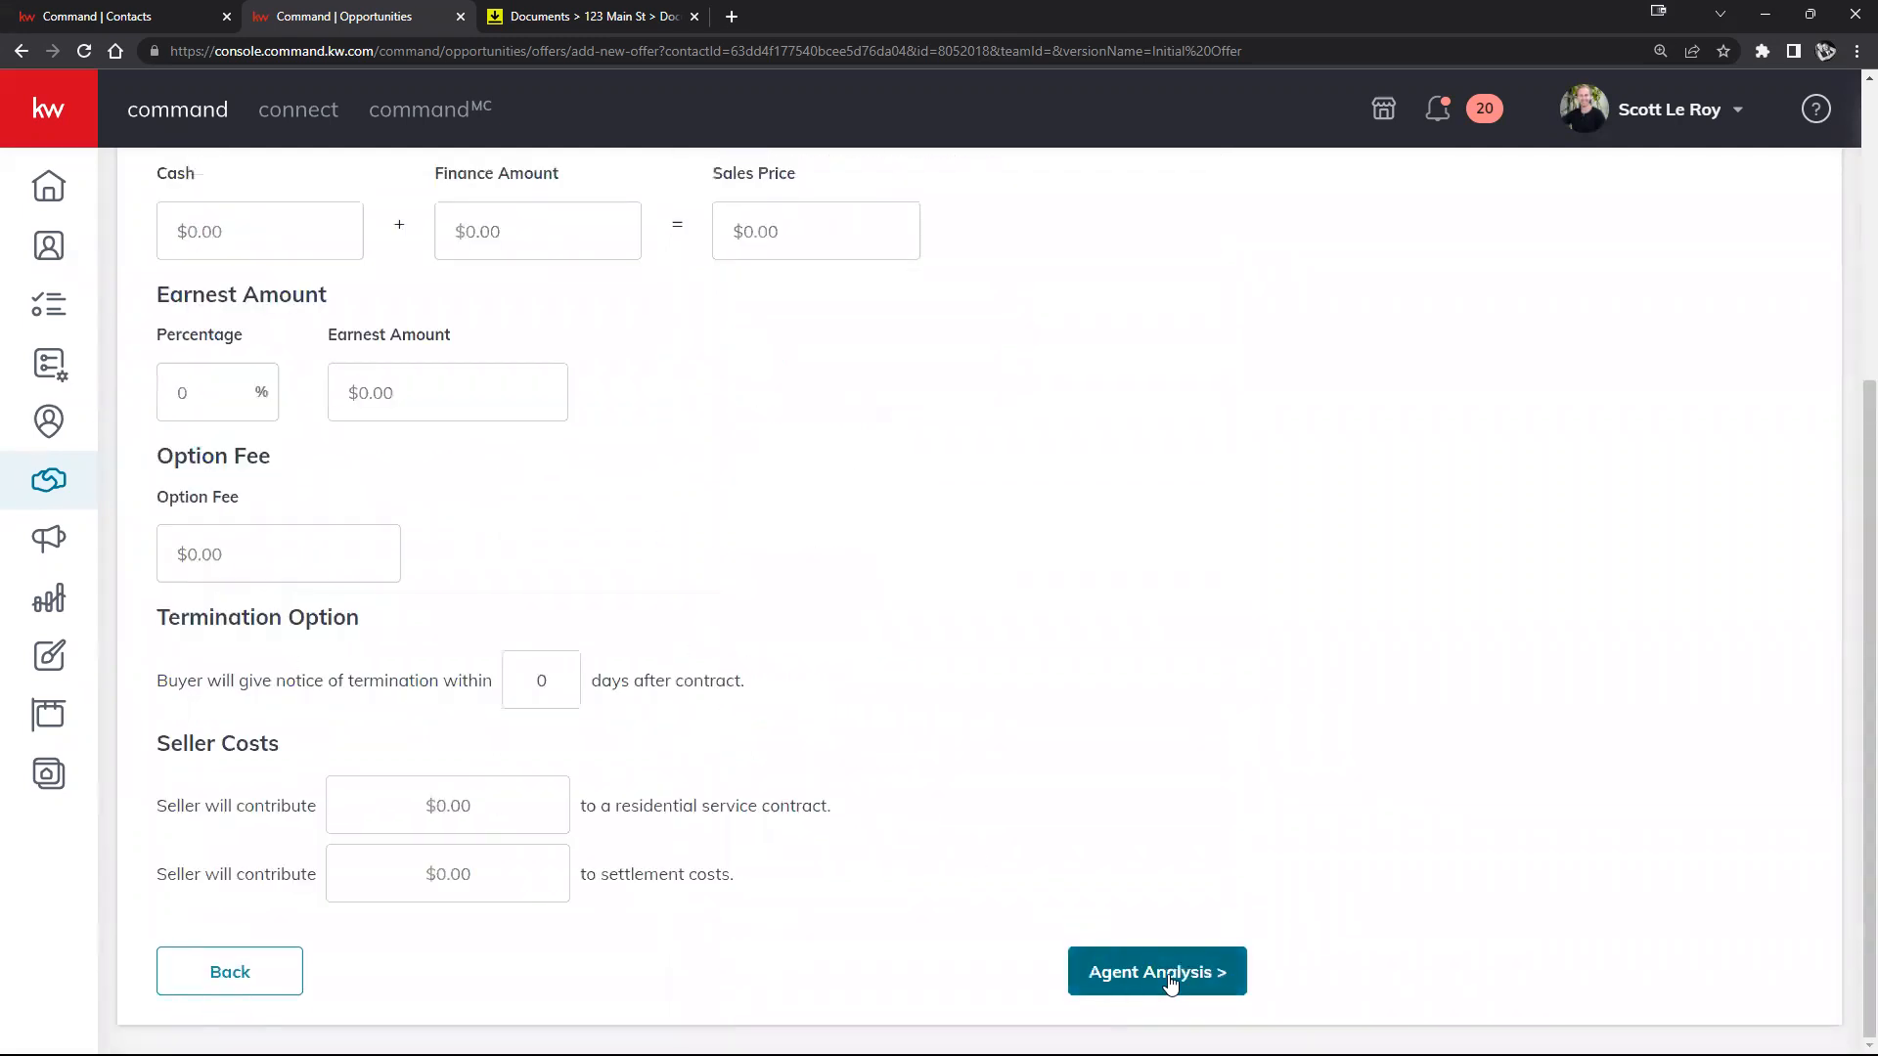
pyautogui.scroll(2, 695, 771)
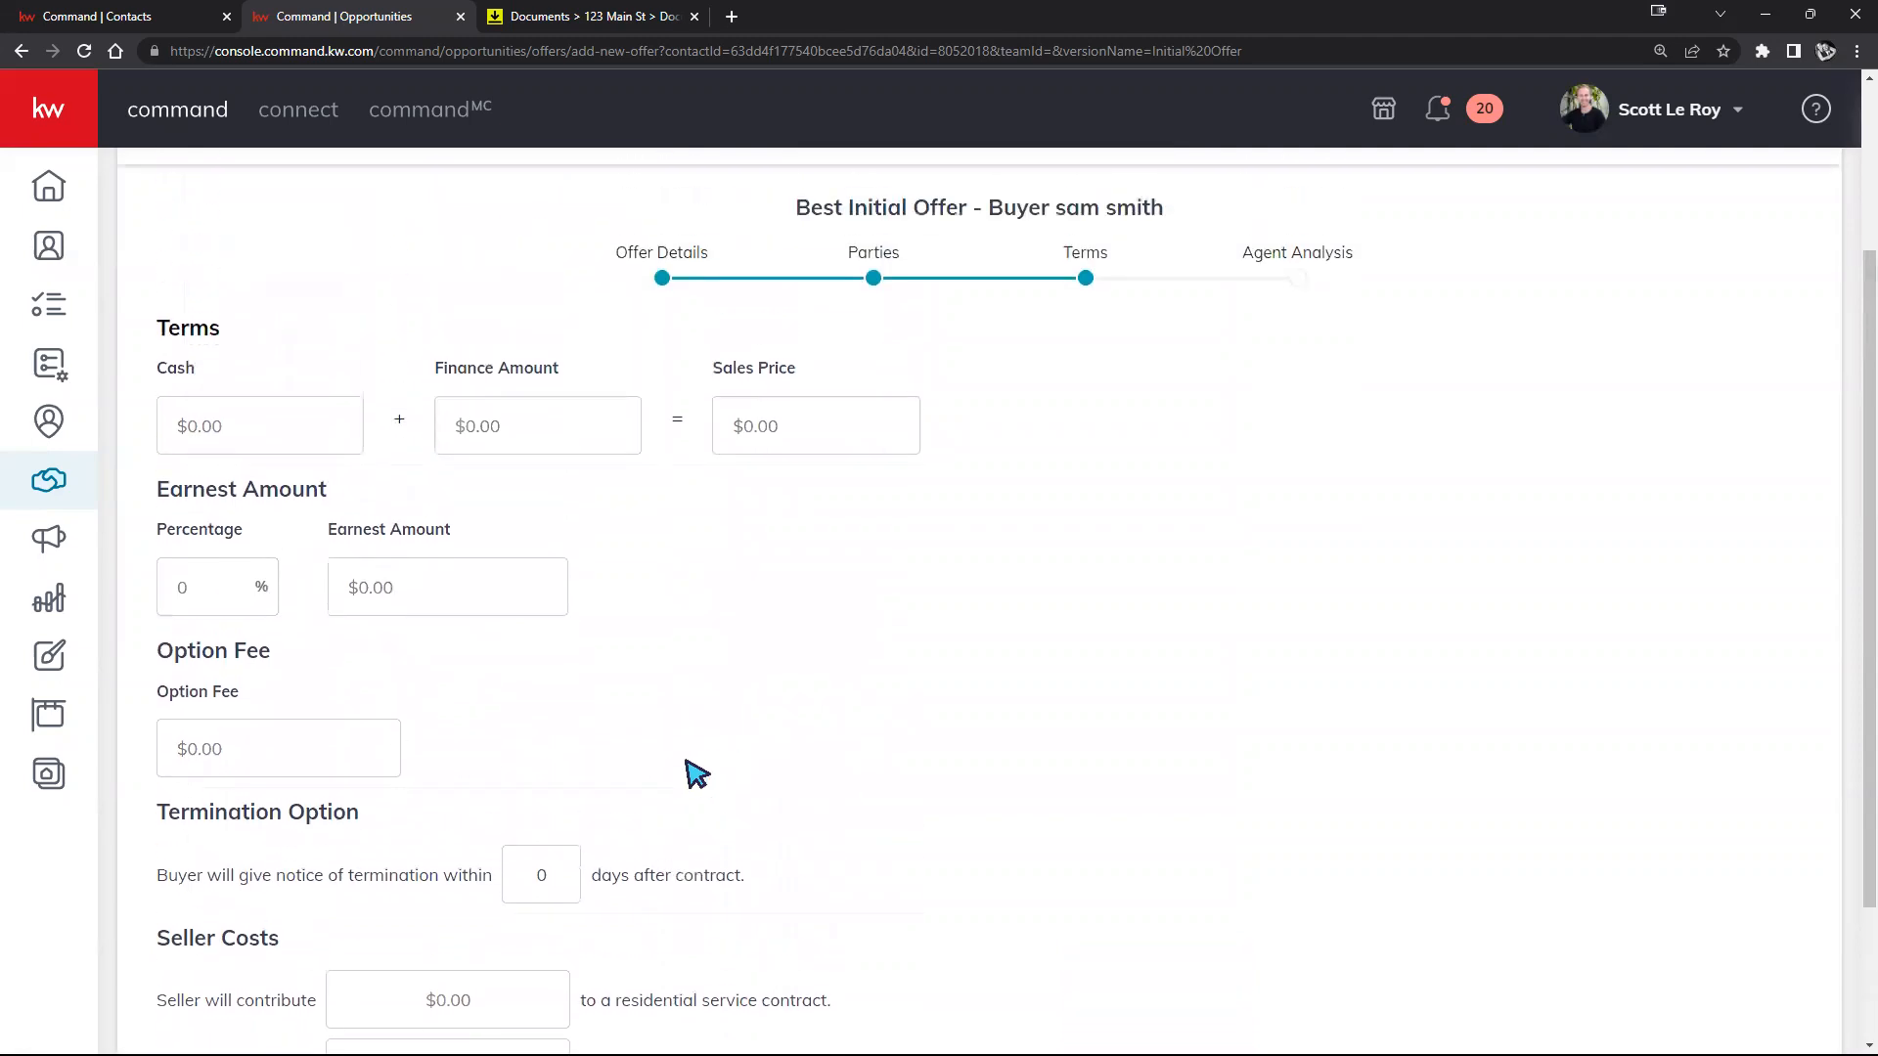
pyautogui.scroll(1, 713, 763)
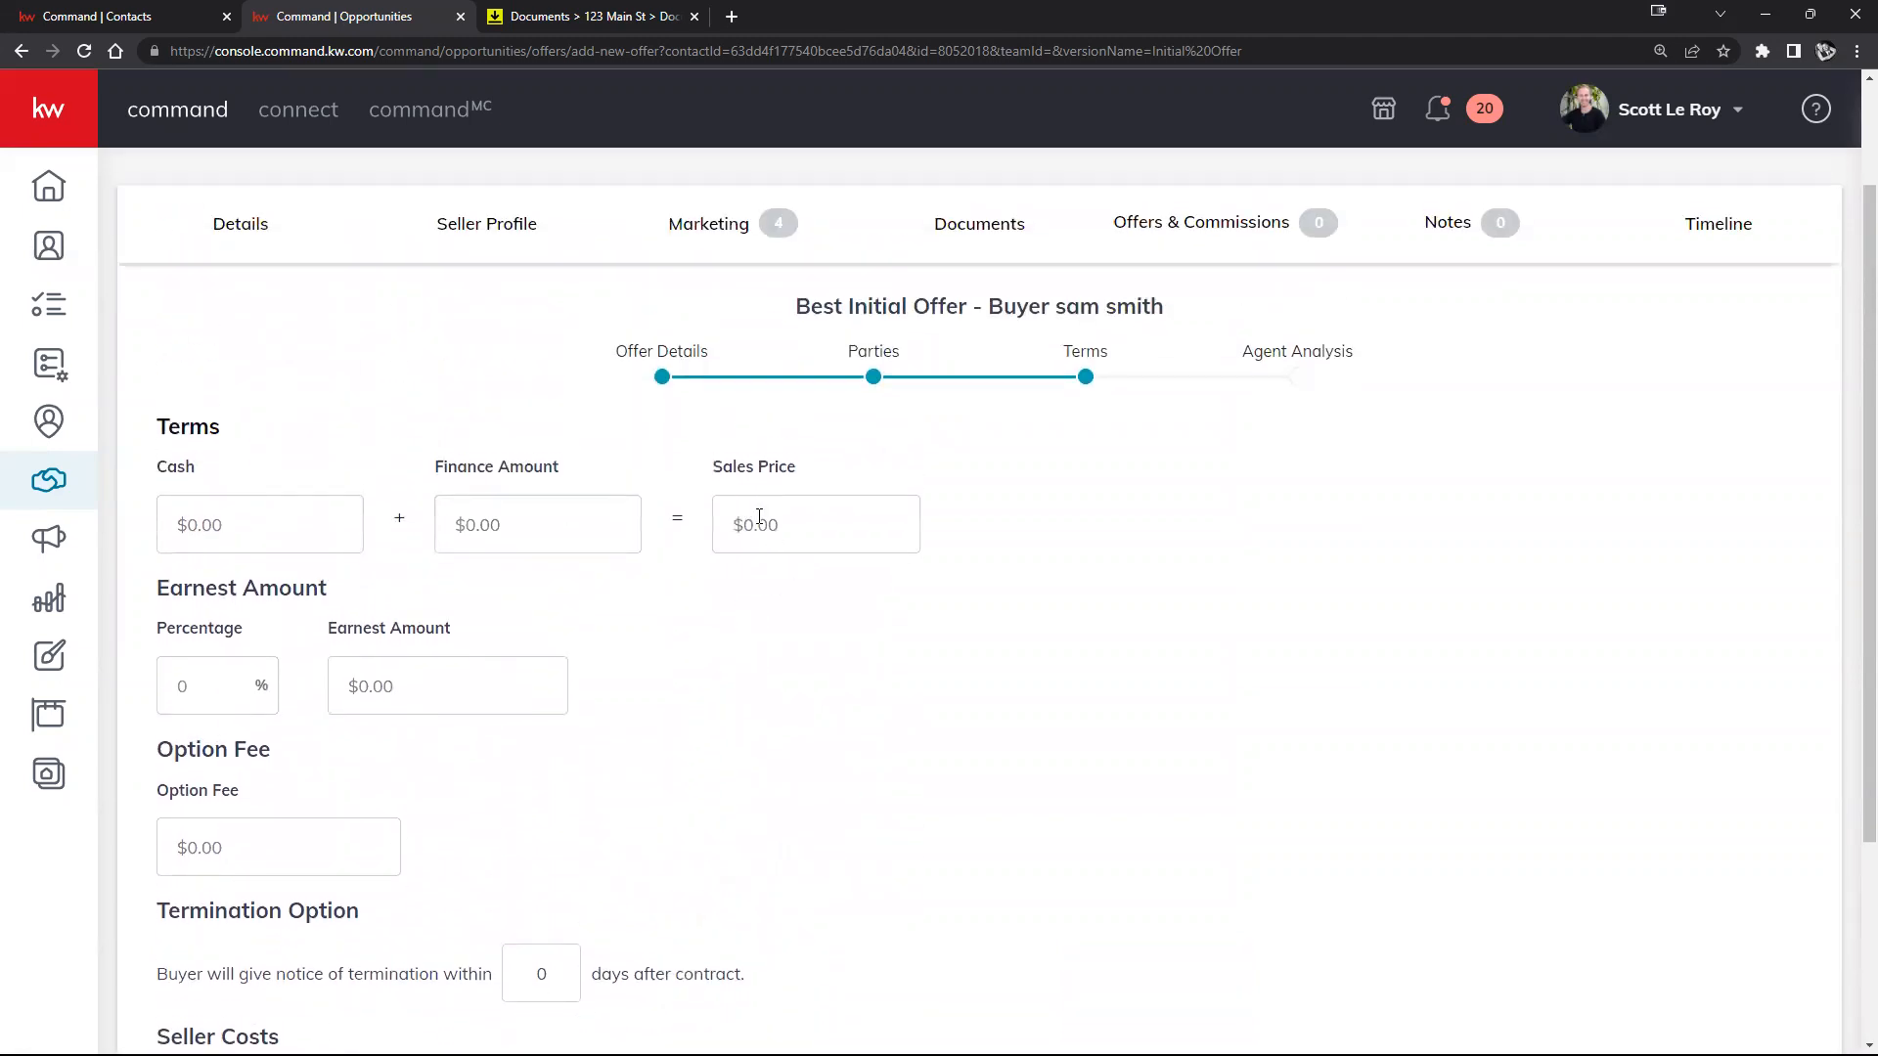
pyautogui.scroll(2, 684, 454)
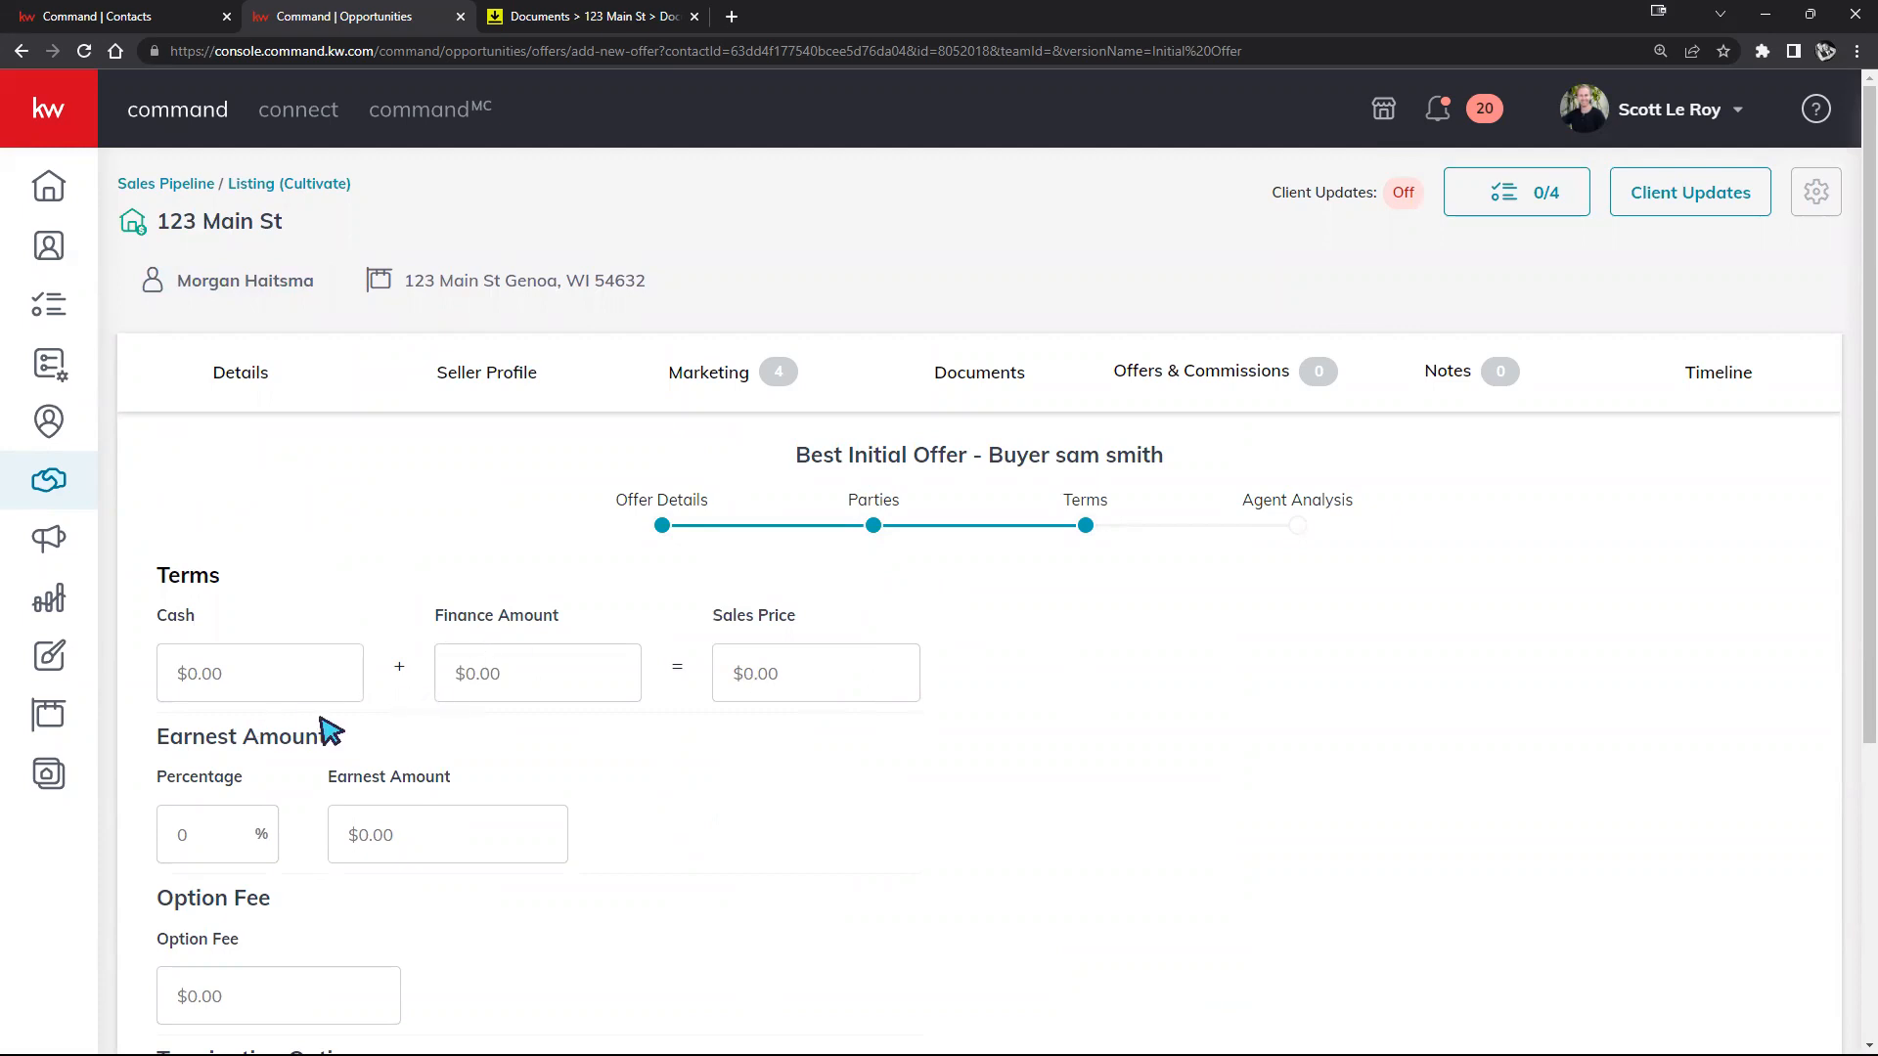
pyautogui.click(311, 688)
pyautogui.write('3500000.00')
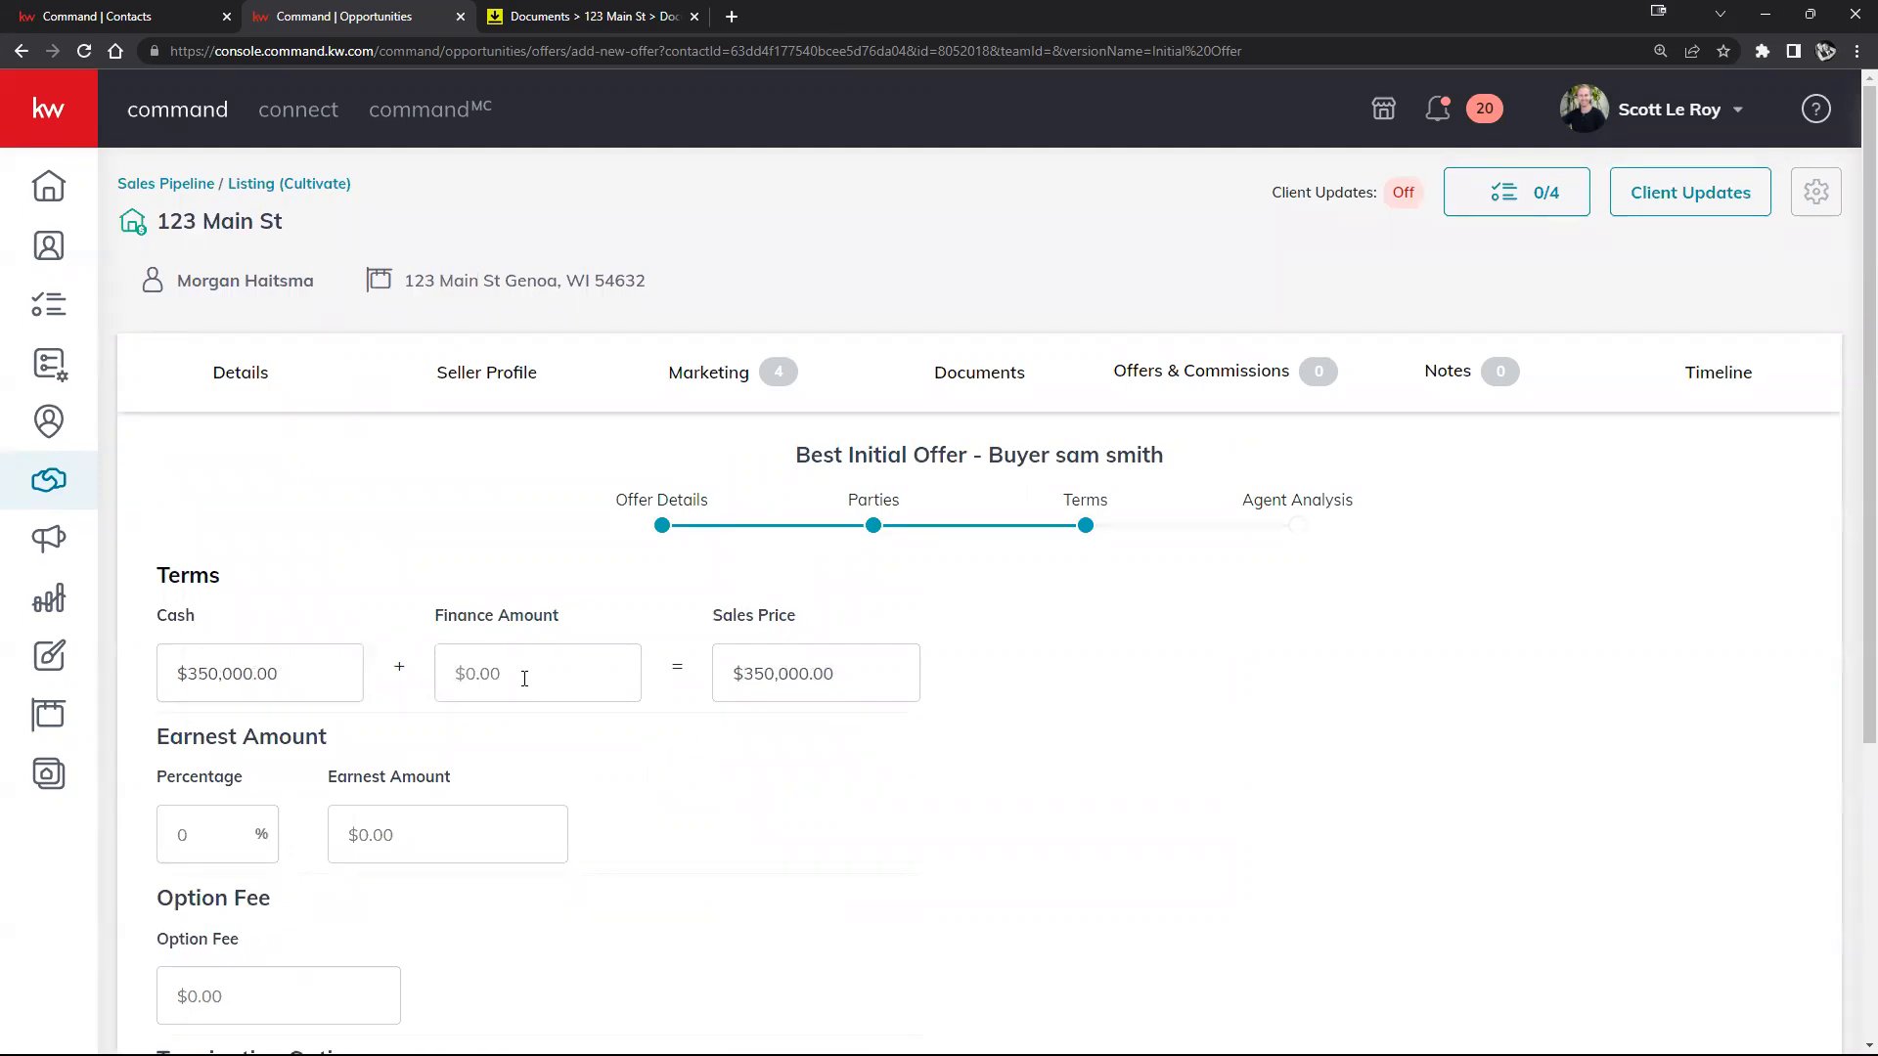
pyautogui.click(199, 675)
pyautogui.press('BackSpace')
# Step: Enter $350,000 financing for the $400,000 sales price and continue to Agent Analysis
pyautogui.write('3500000.00')
pyautogui.scroll(-2, 724, 743)
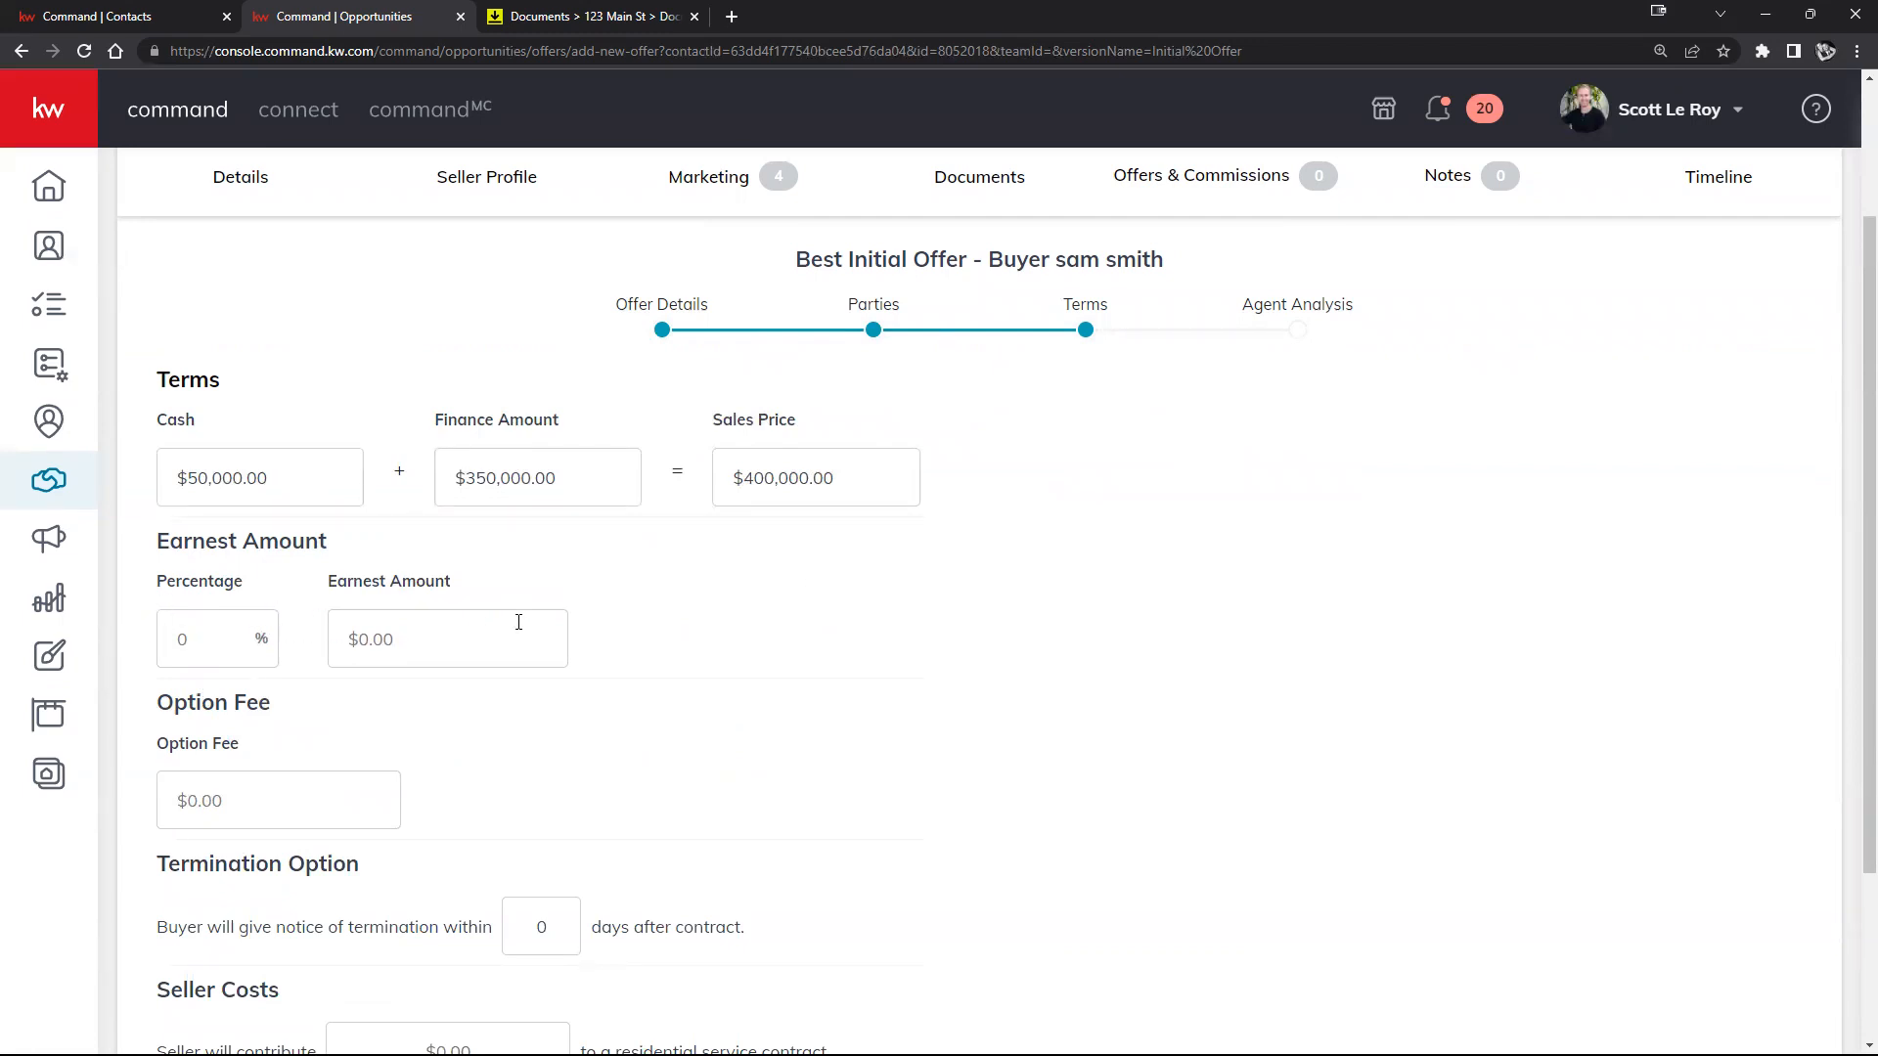
pyautogui.scroll(-1, 528, 658)
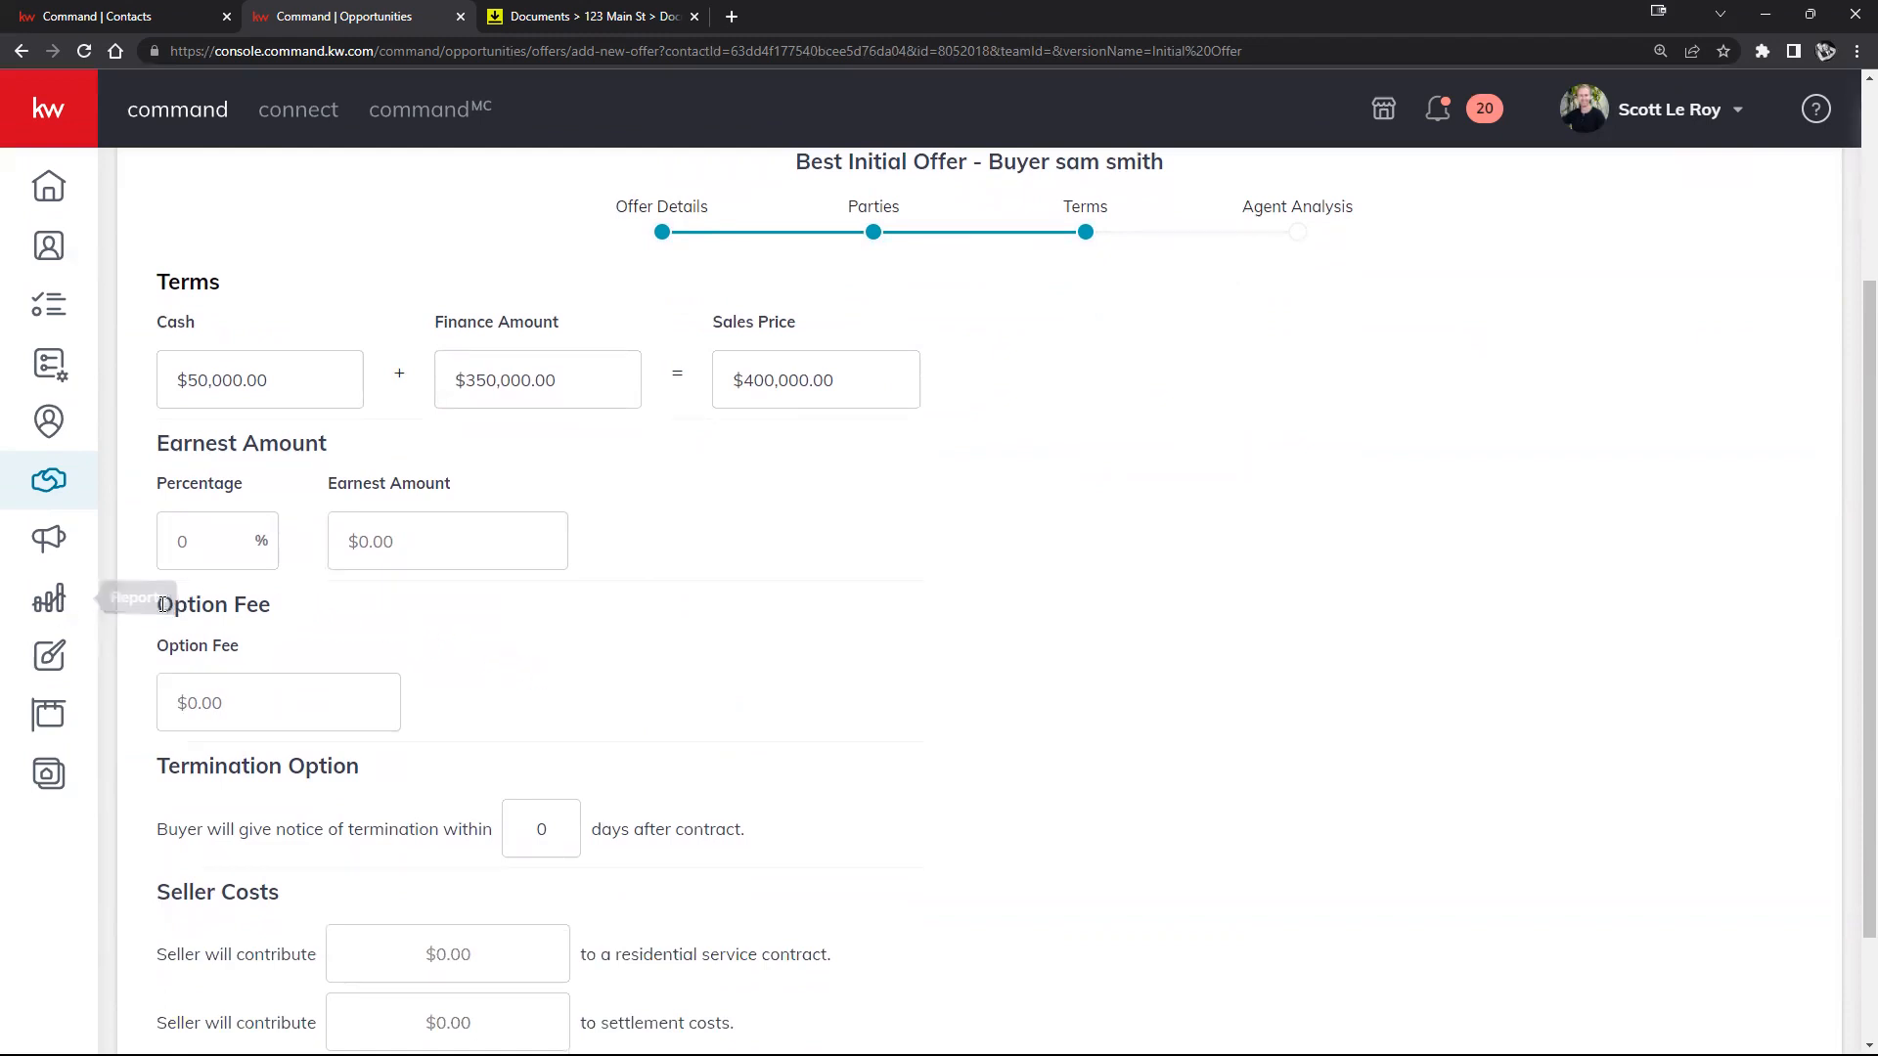
pyautogui.scroll(-2, 498, 671)
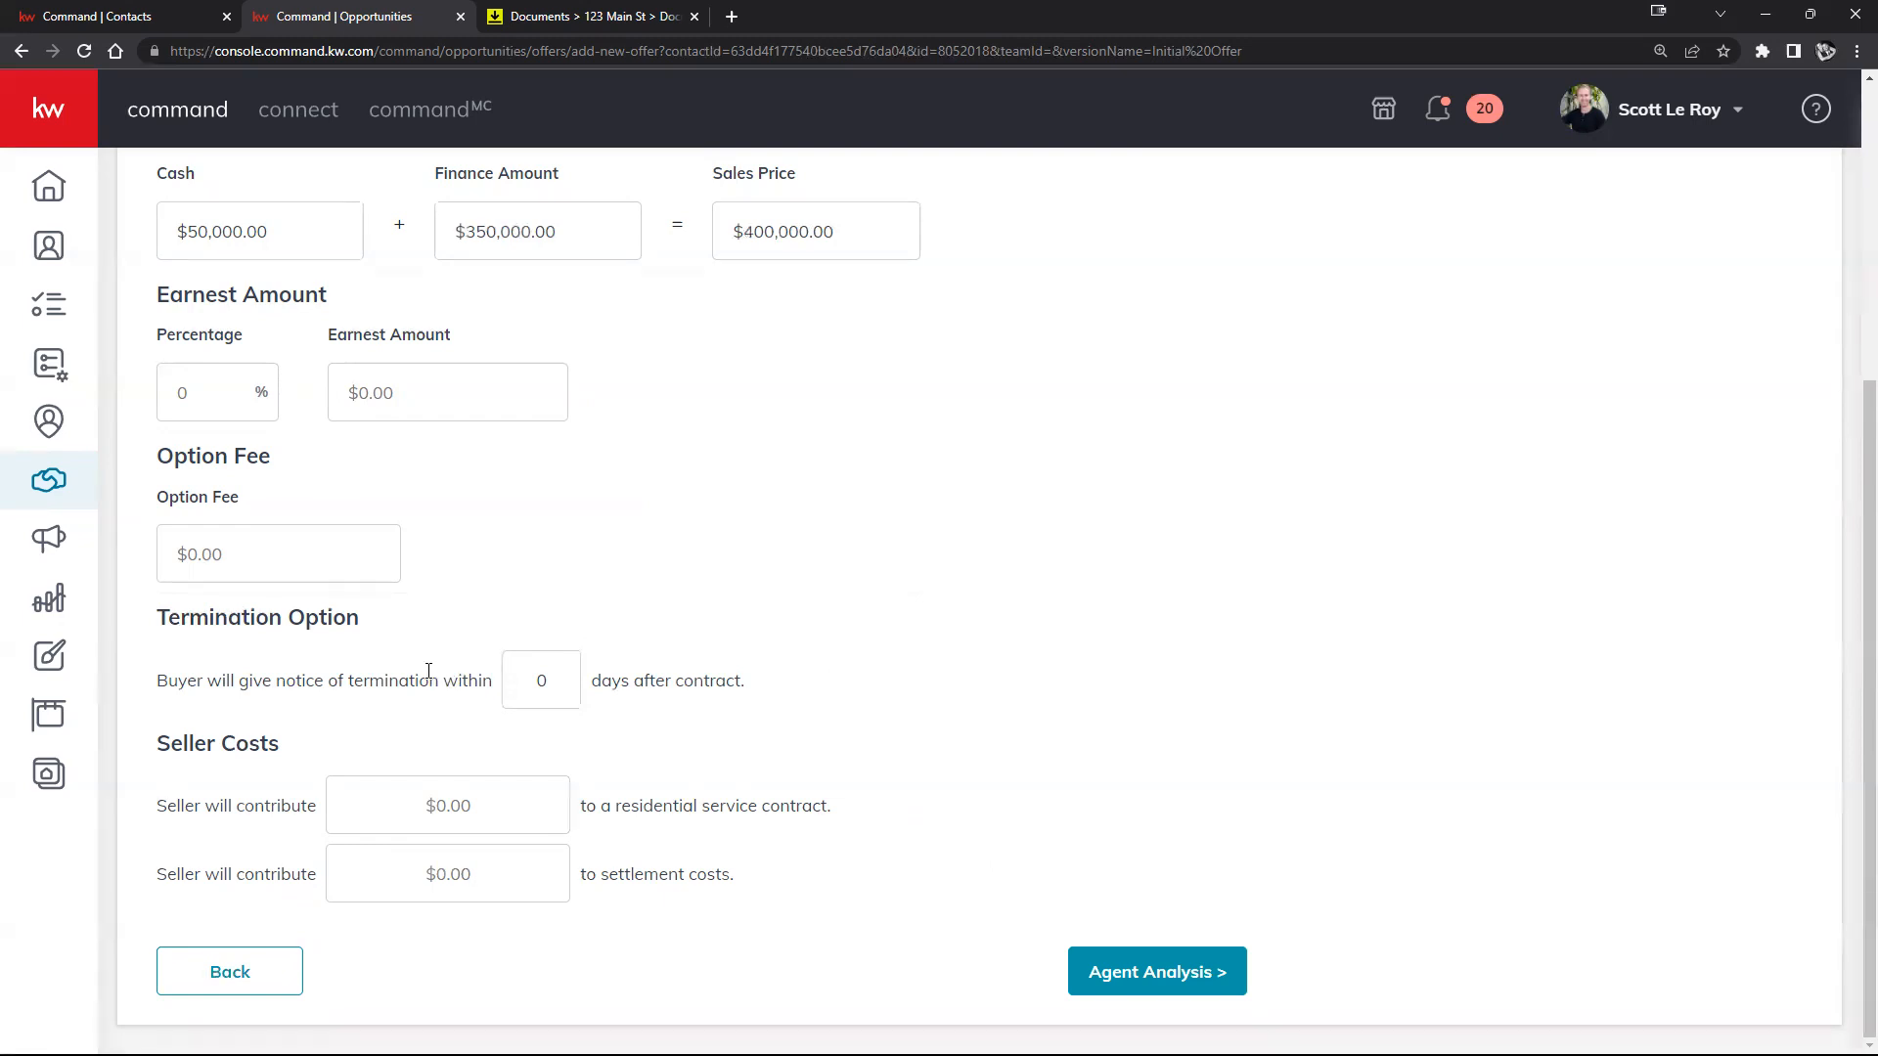
pyautogui.click(1150, 975)
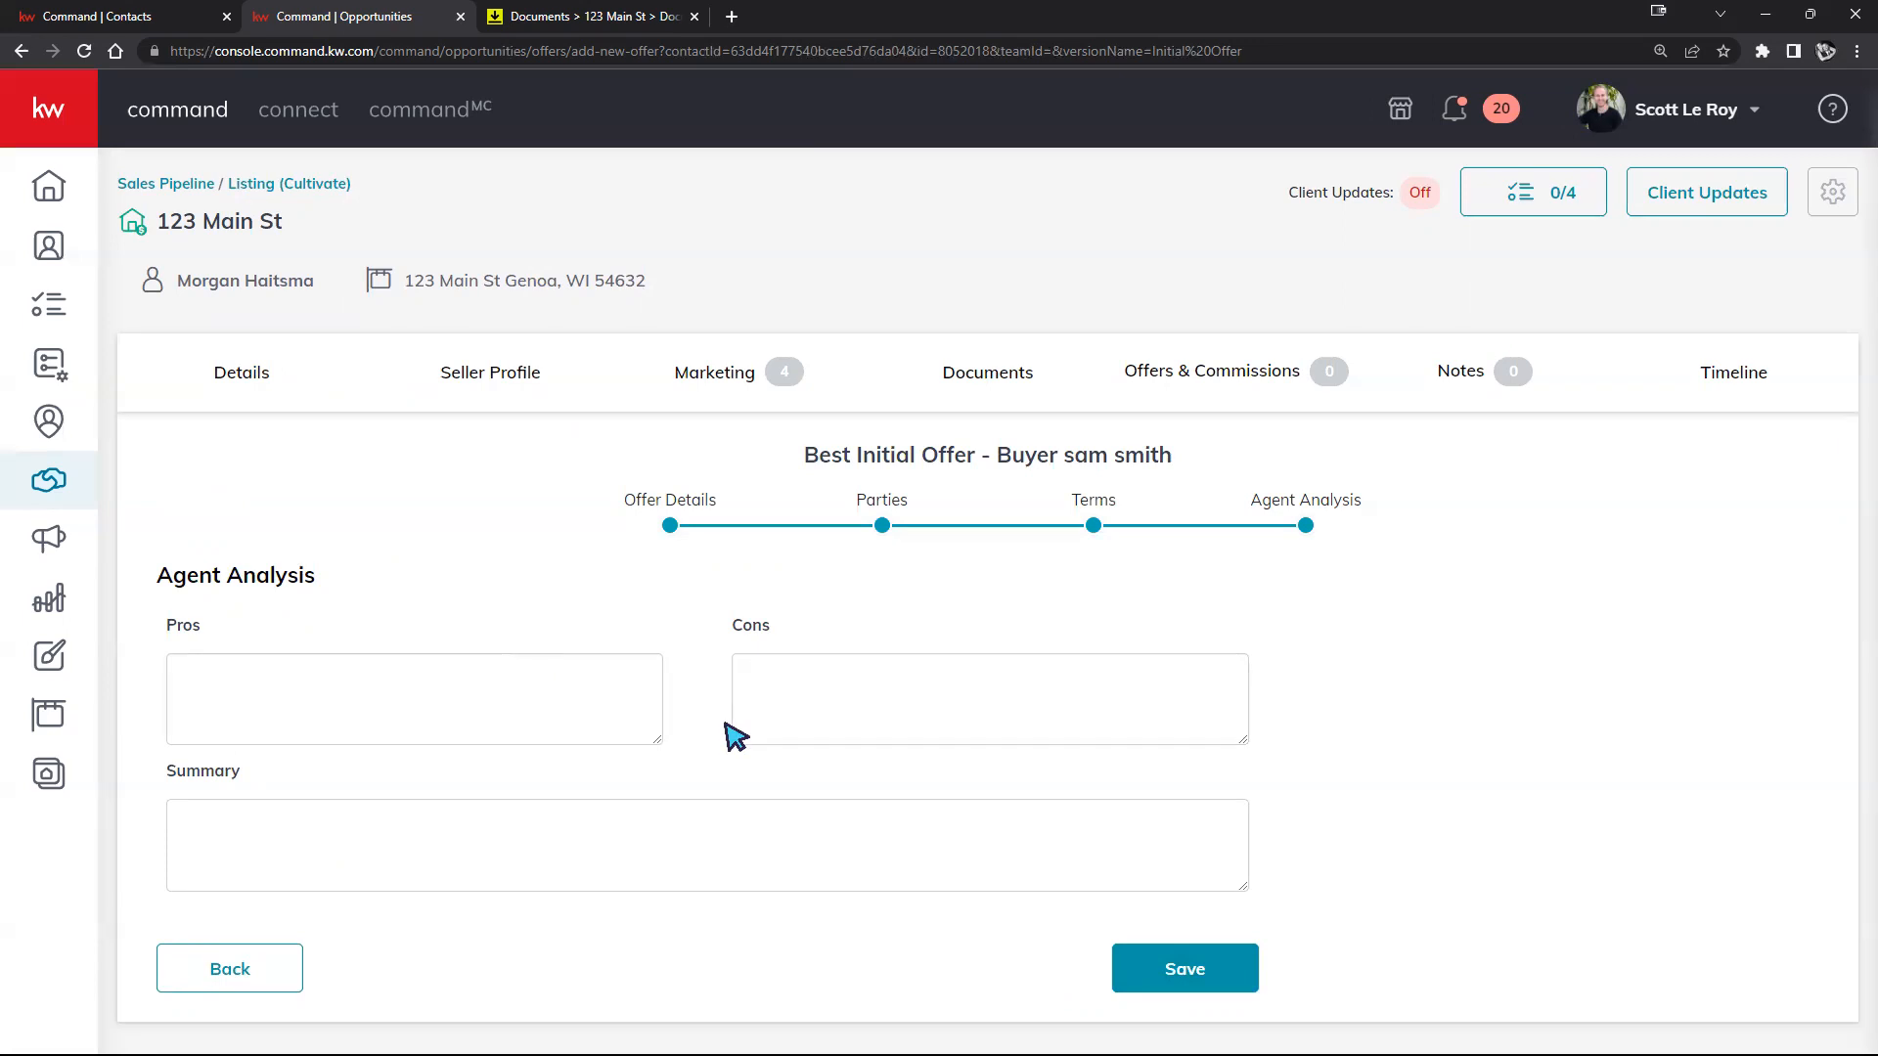
# Step: Leave Pros, Cons and Summary blank and save the $400,000 offer
pyautogui.click(557, 705)
pyautogui.click(798, 706)
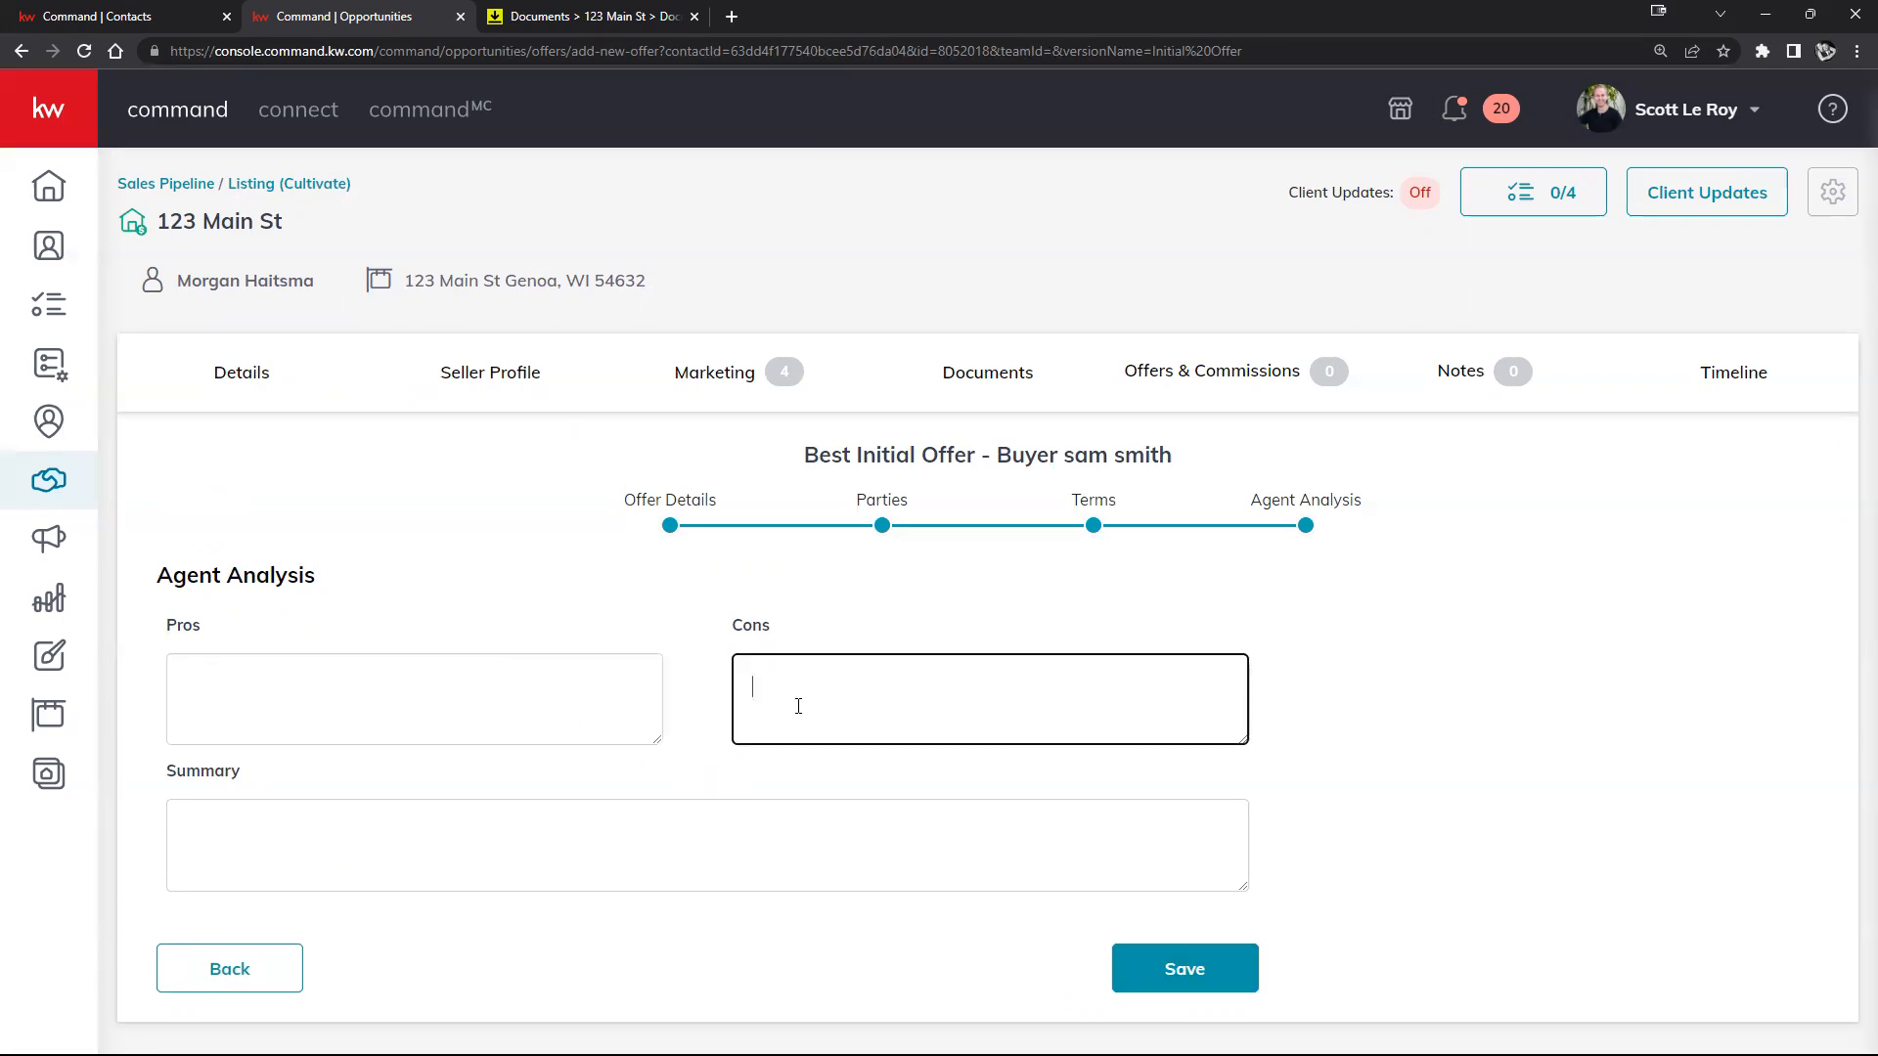
pyautogui.click(863, 812)
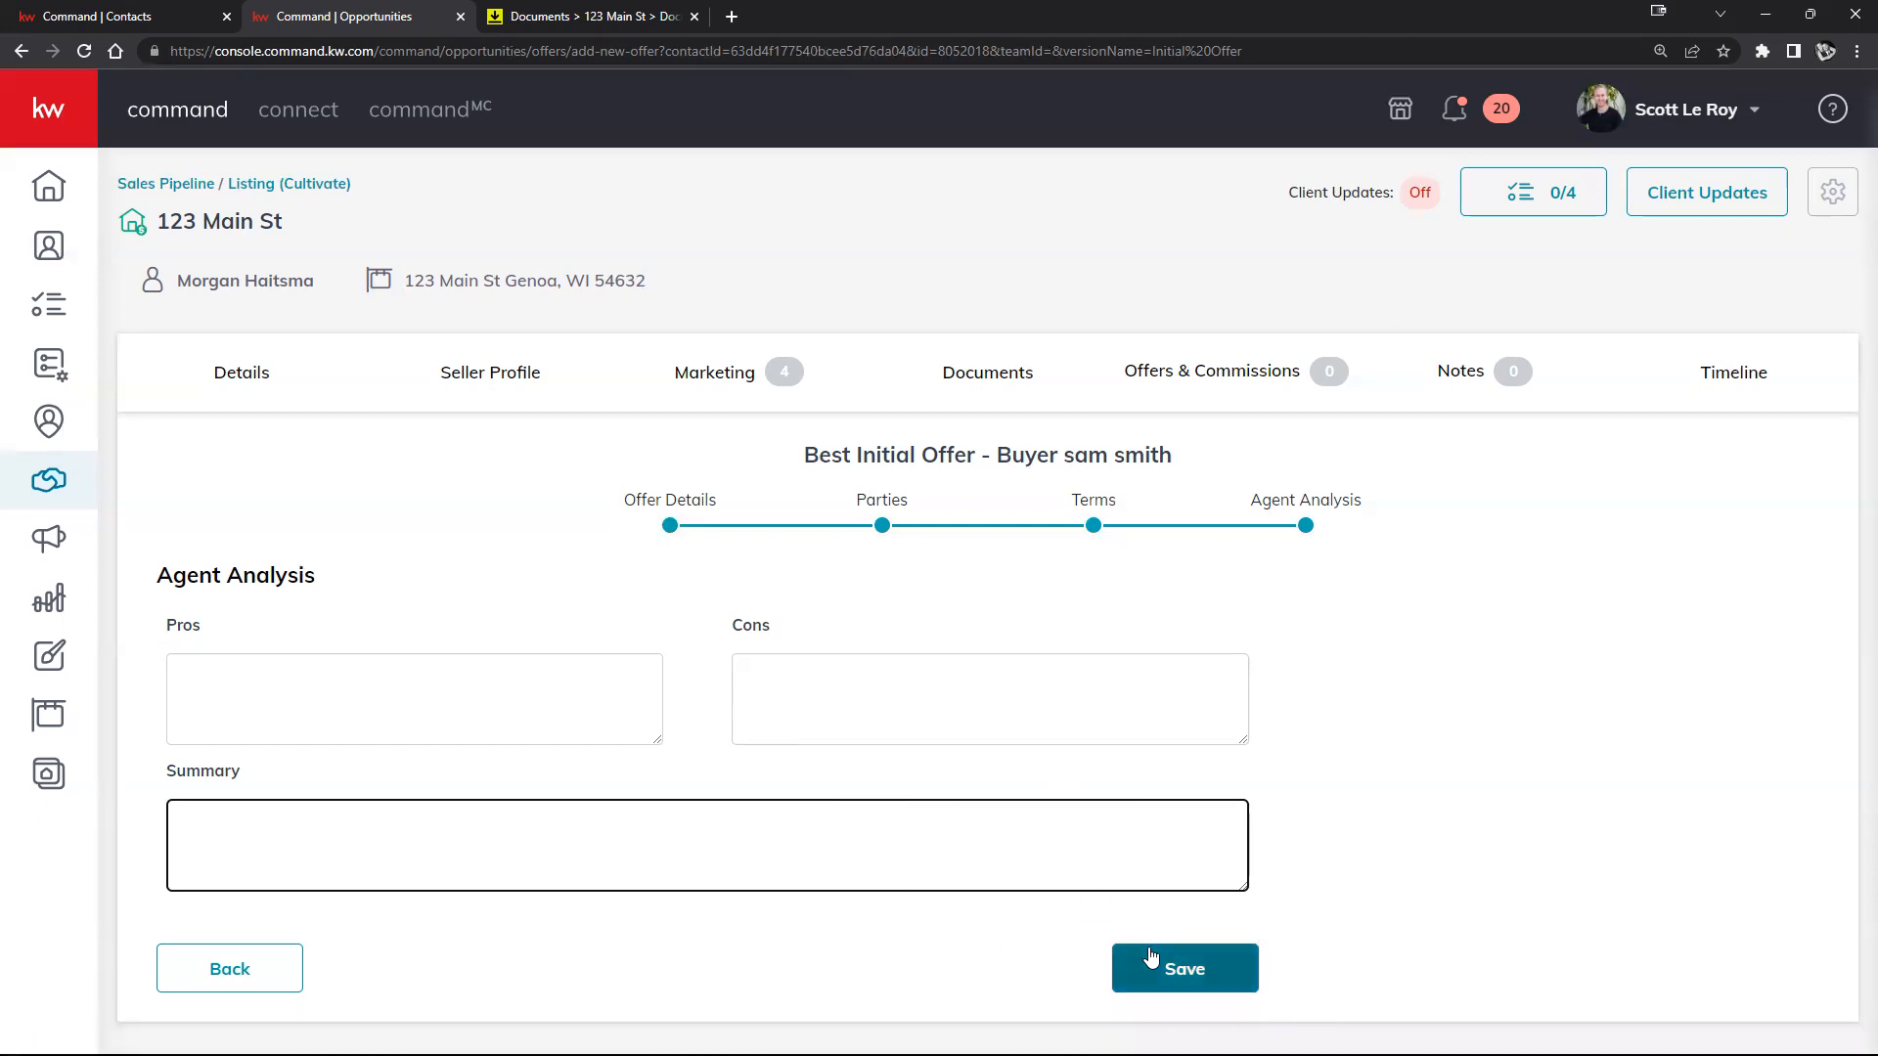
pyautogui.click(1209, 972)
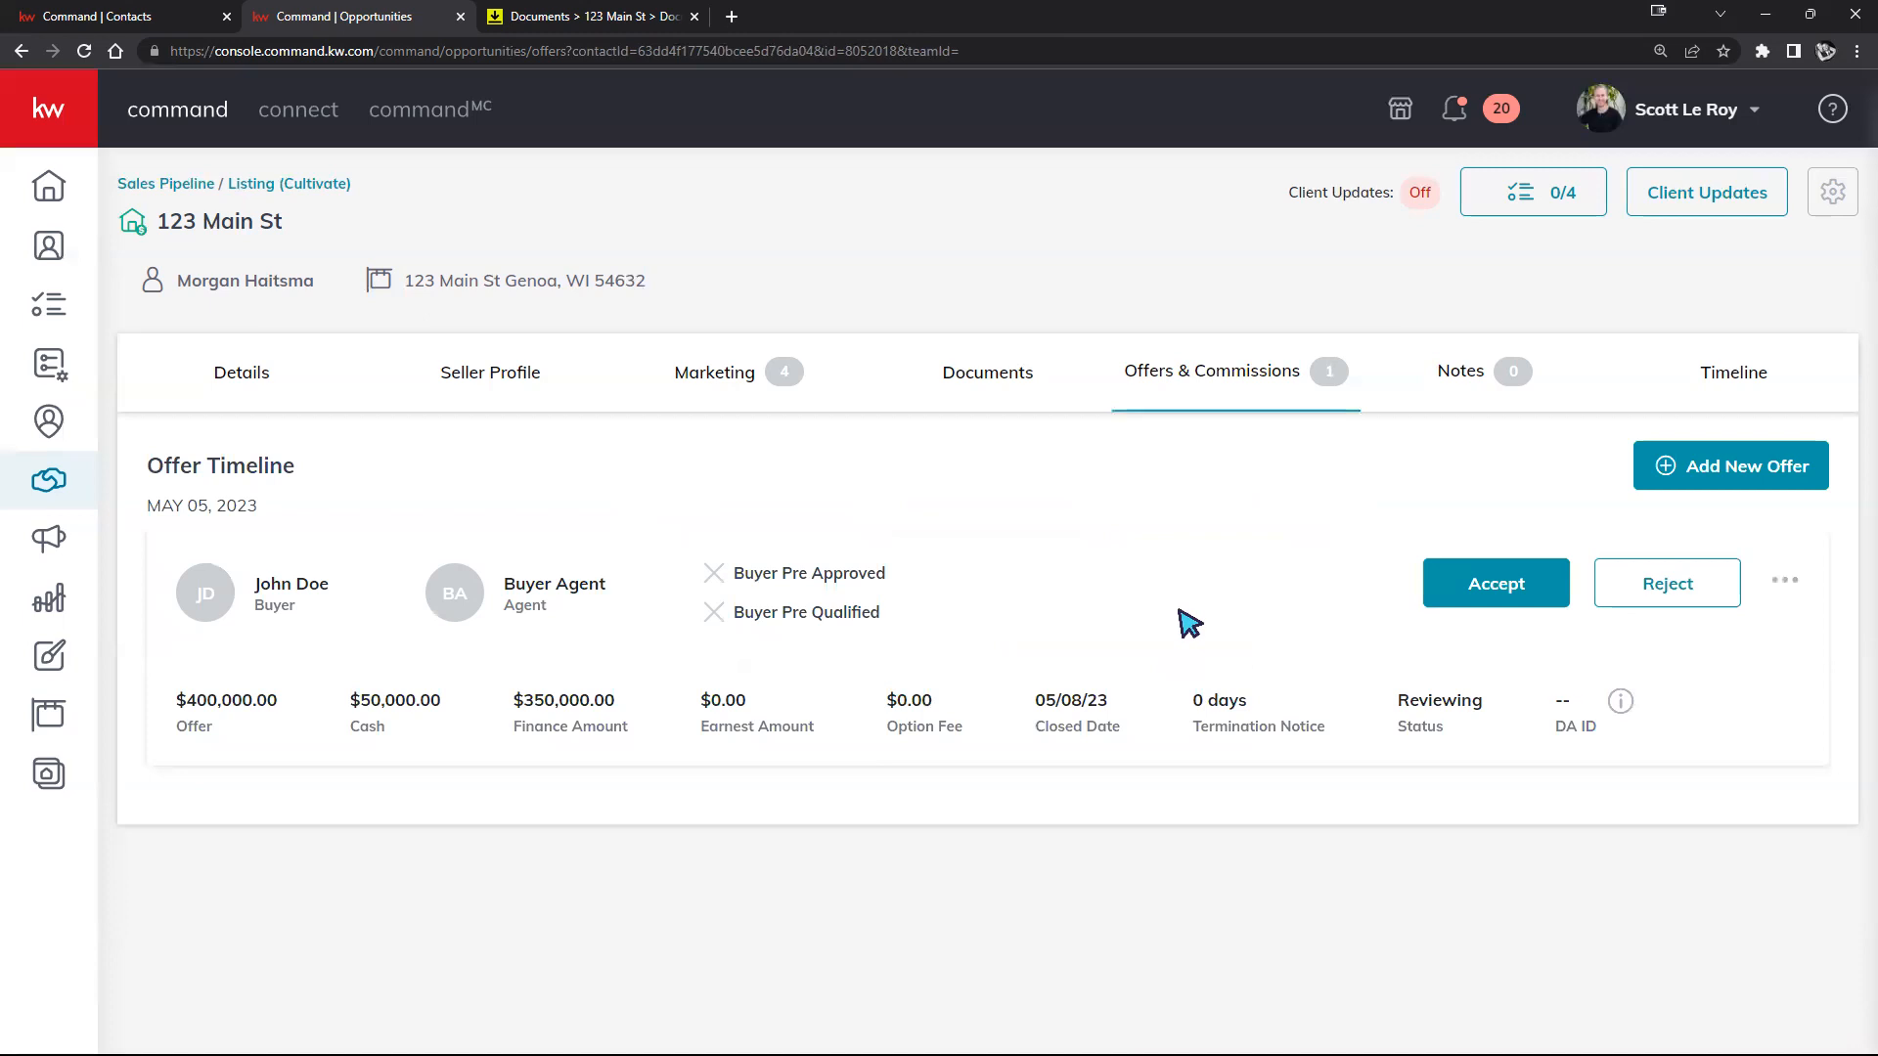
# Step: Cancel a new offer version and bring up the $400,000 offer's actions menu
pyautogui.click(1743, 456)
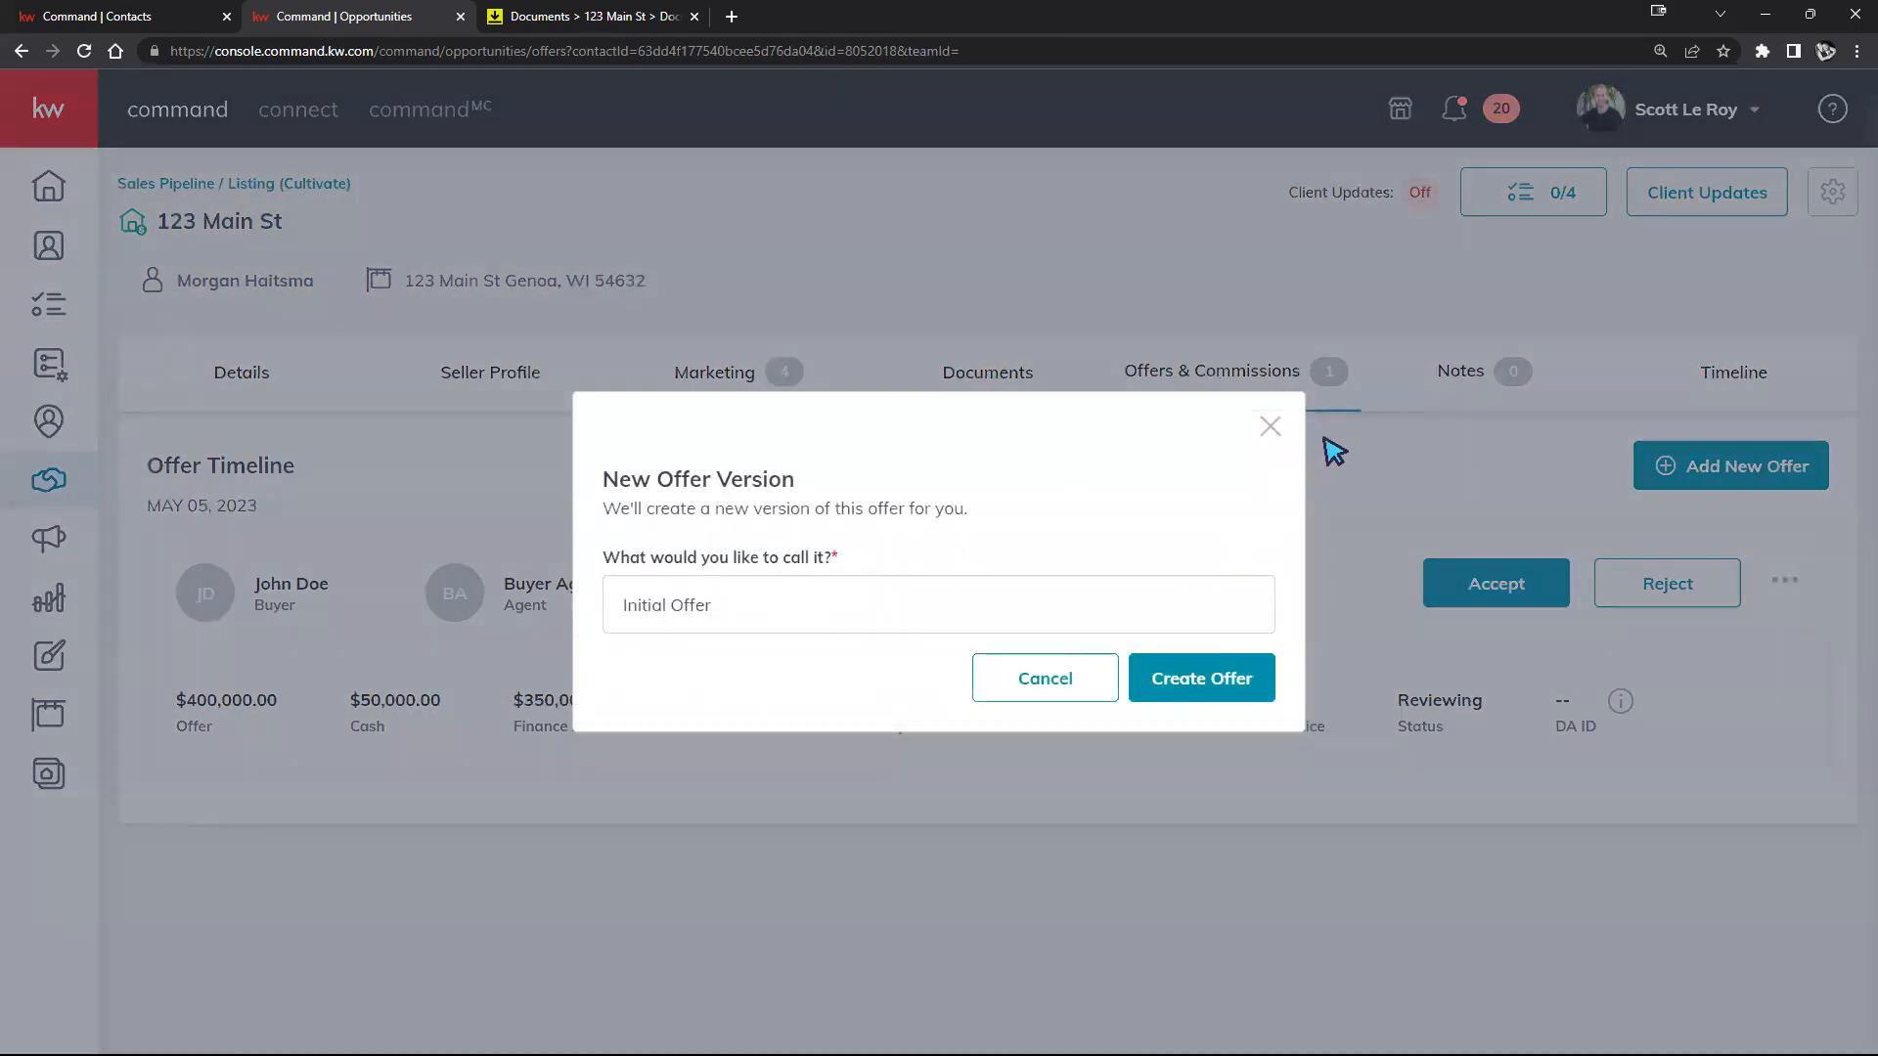
pyautogui.click(1270, 427)
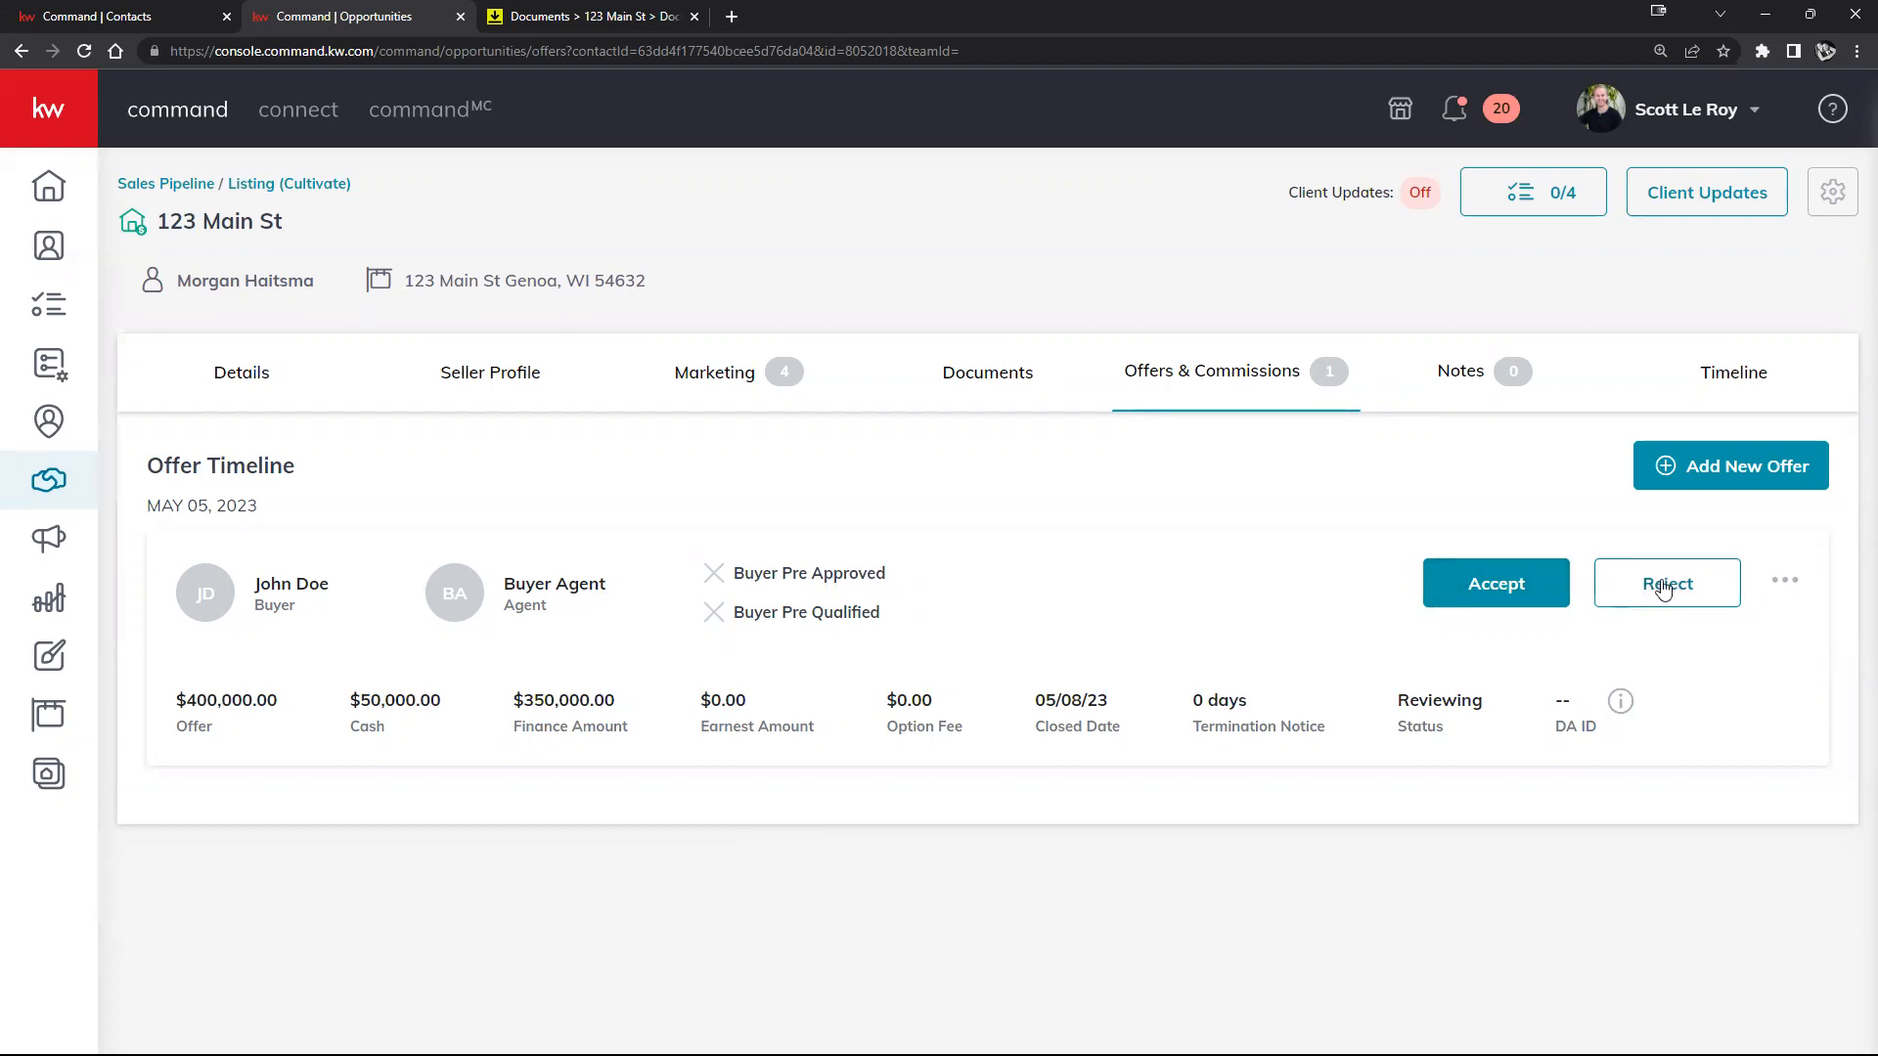
pyautogui.click(1798, 586)
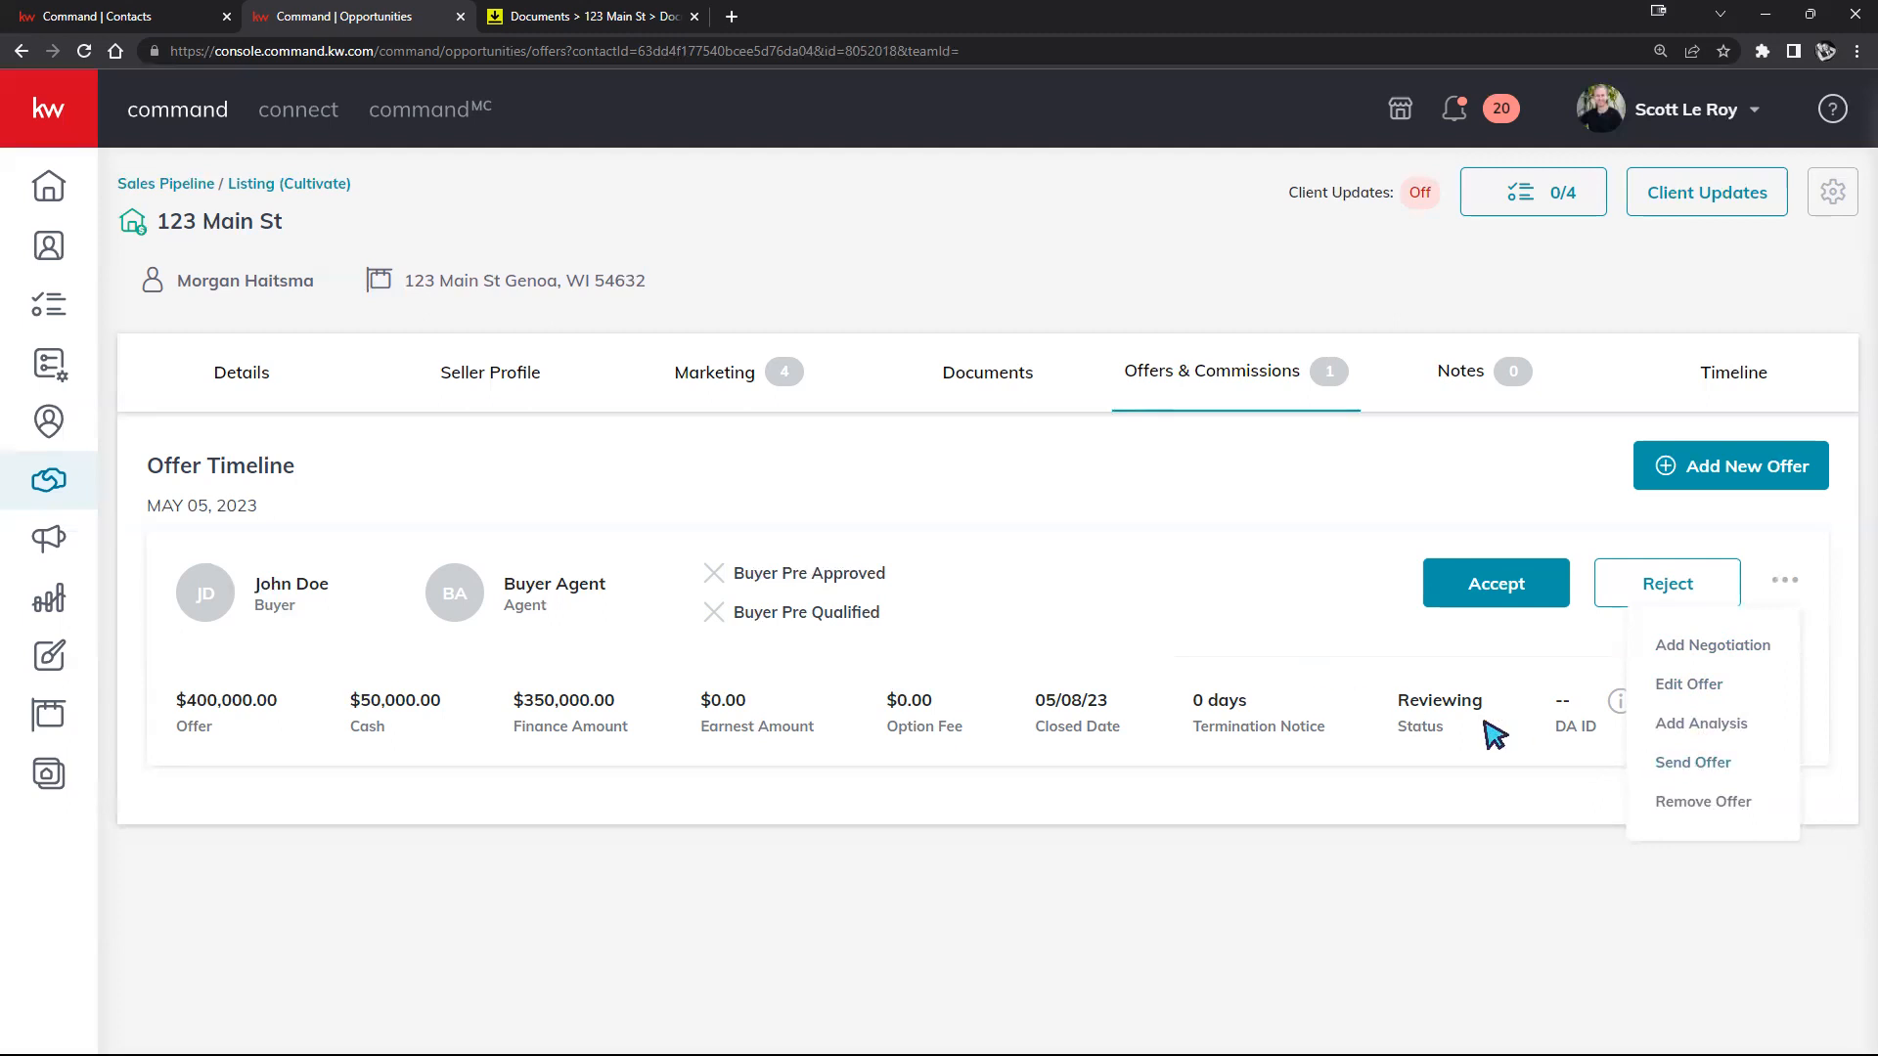
# Step: Start the Send Offer email with Send a copy to my email ticked
pyautogui.click(1667, 762)
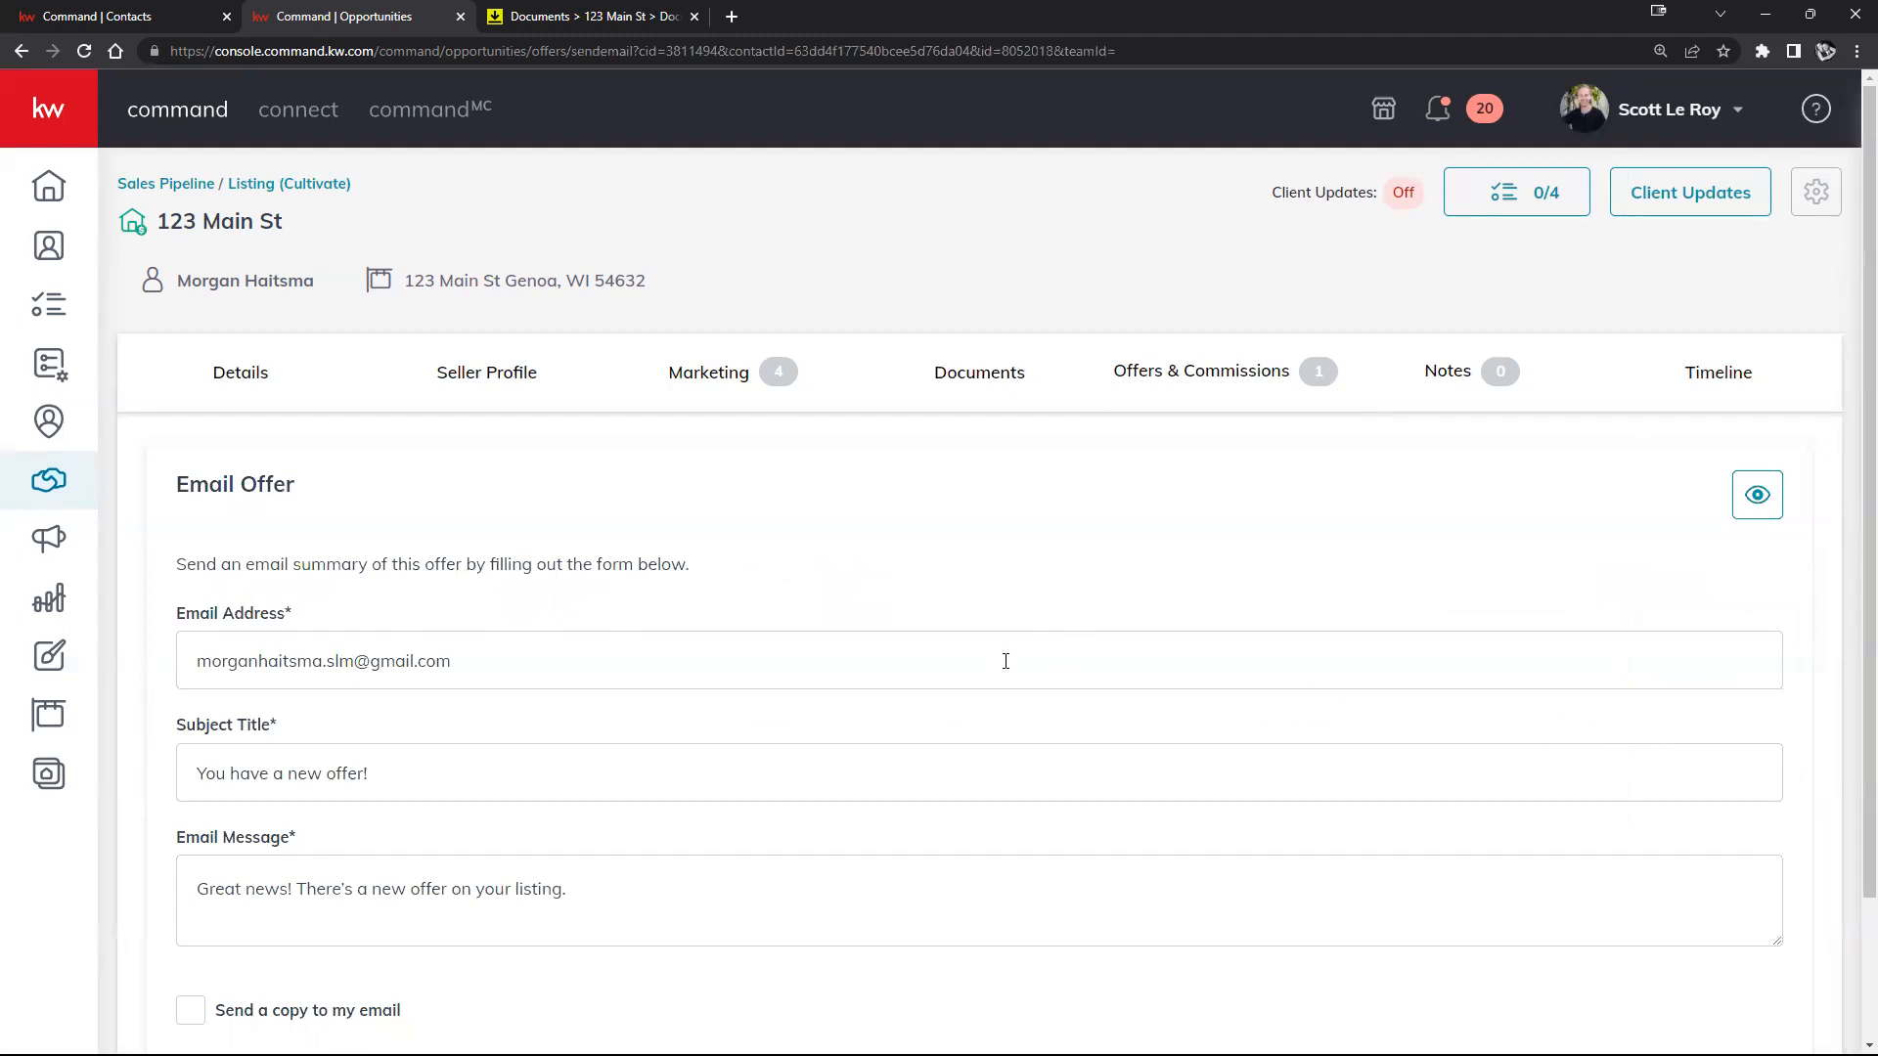
pyautogui.scroll(-1, 812, 626)
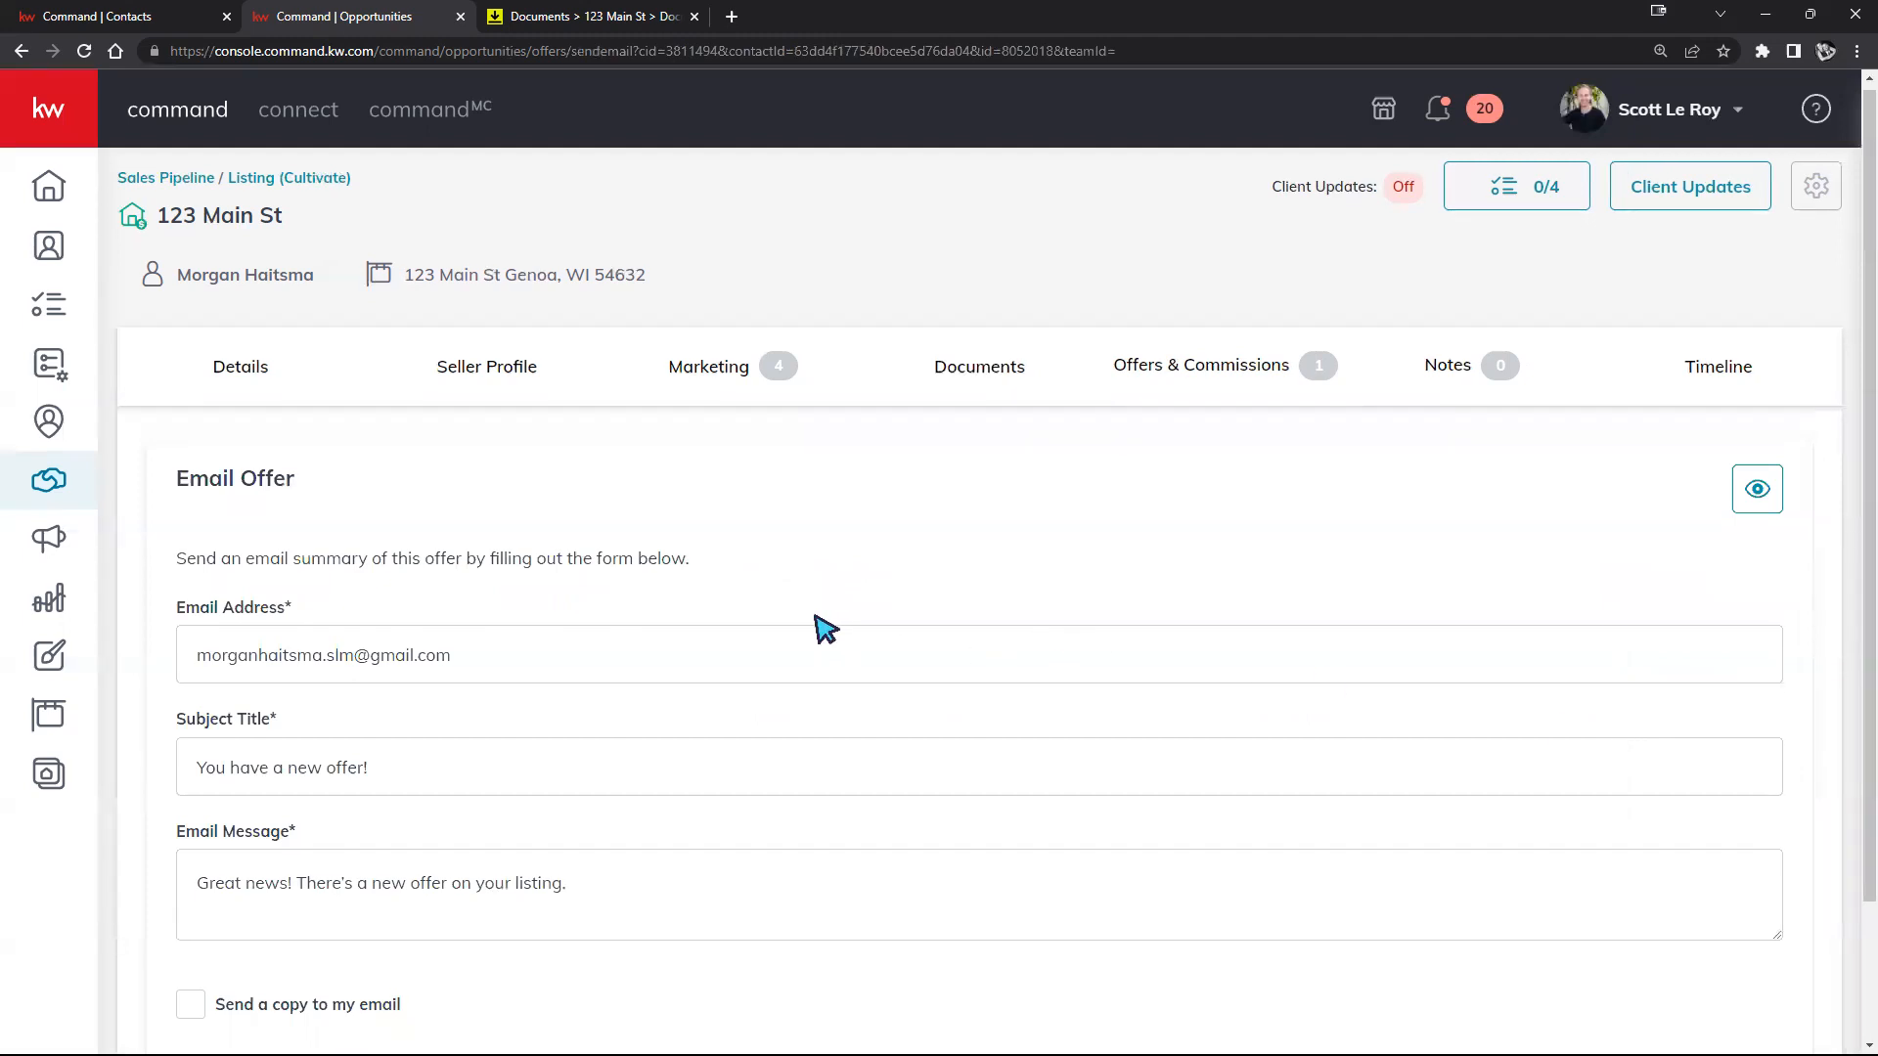
pyautogui.scroll(-1, 313, 541)
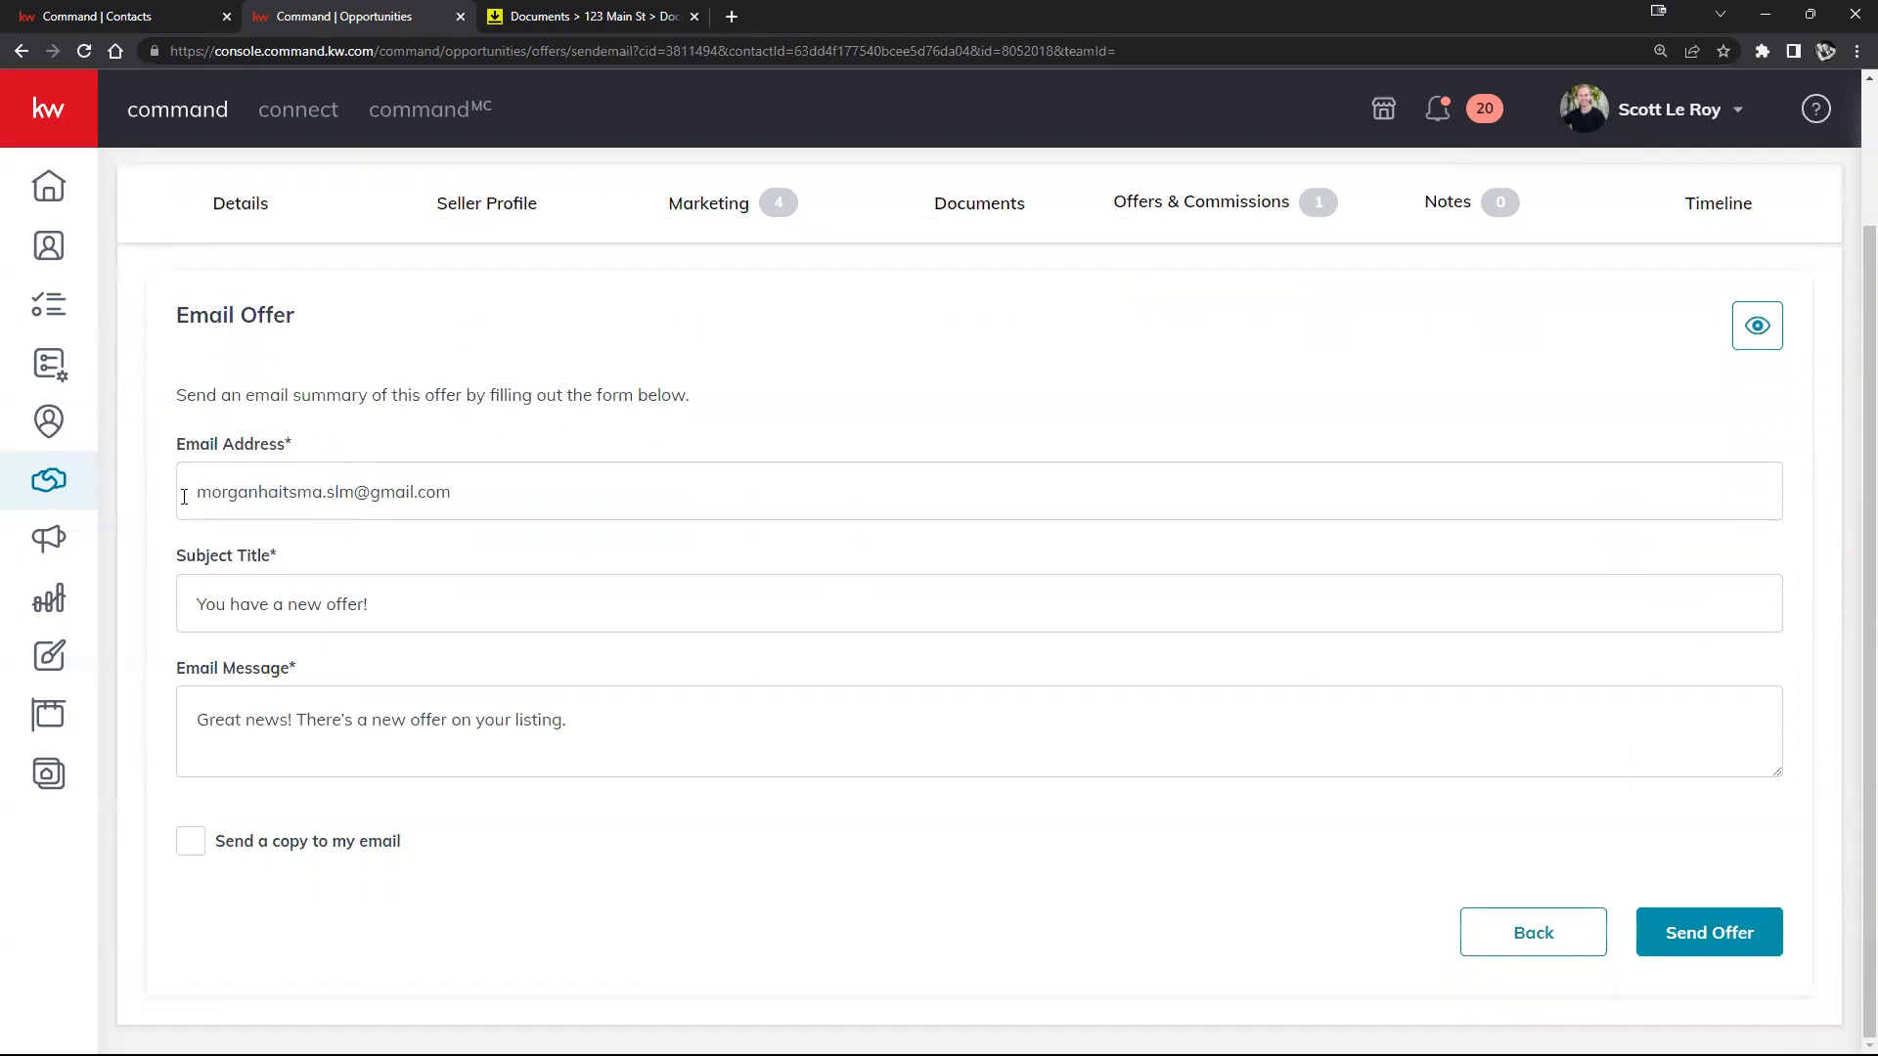
pyautogui.click(192, 841)
# Step: Preview the offer email, then return to the offer timeline without sending it
pyautogui.click(1759, 328)
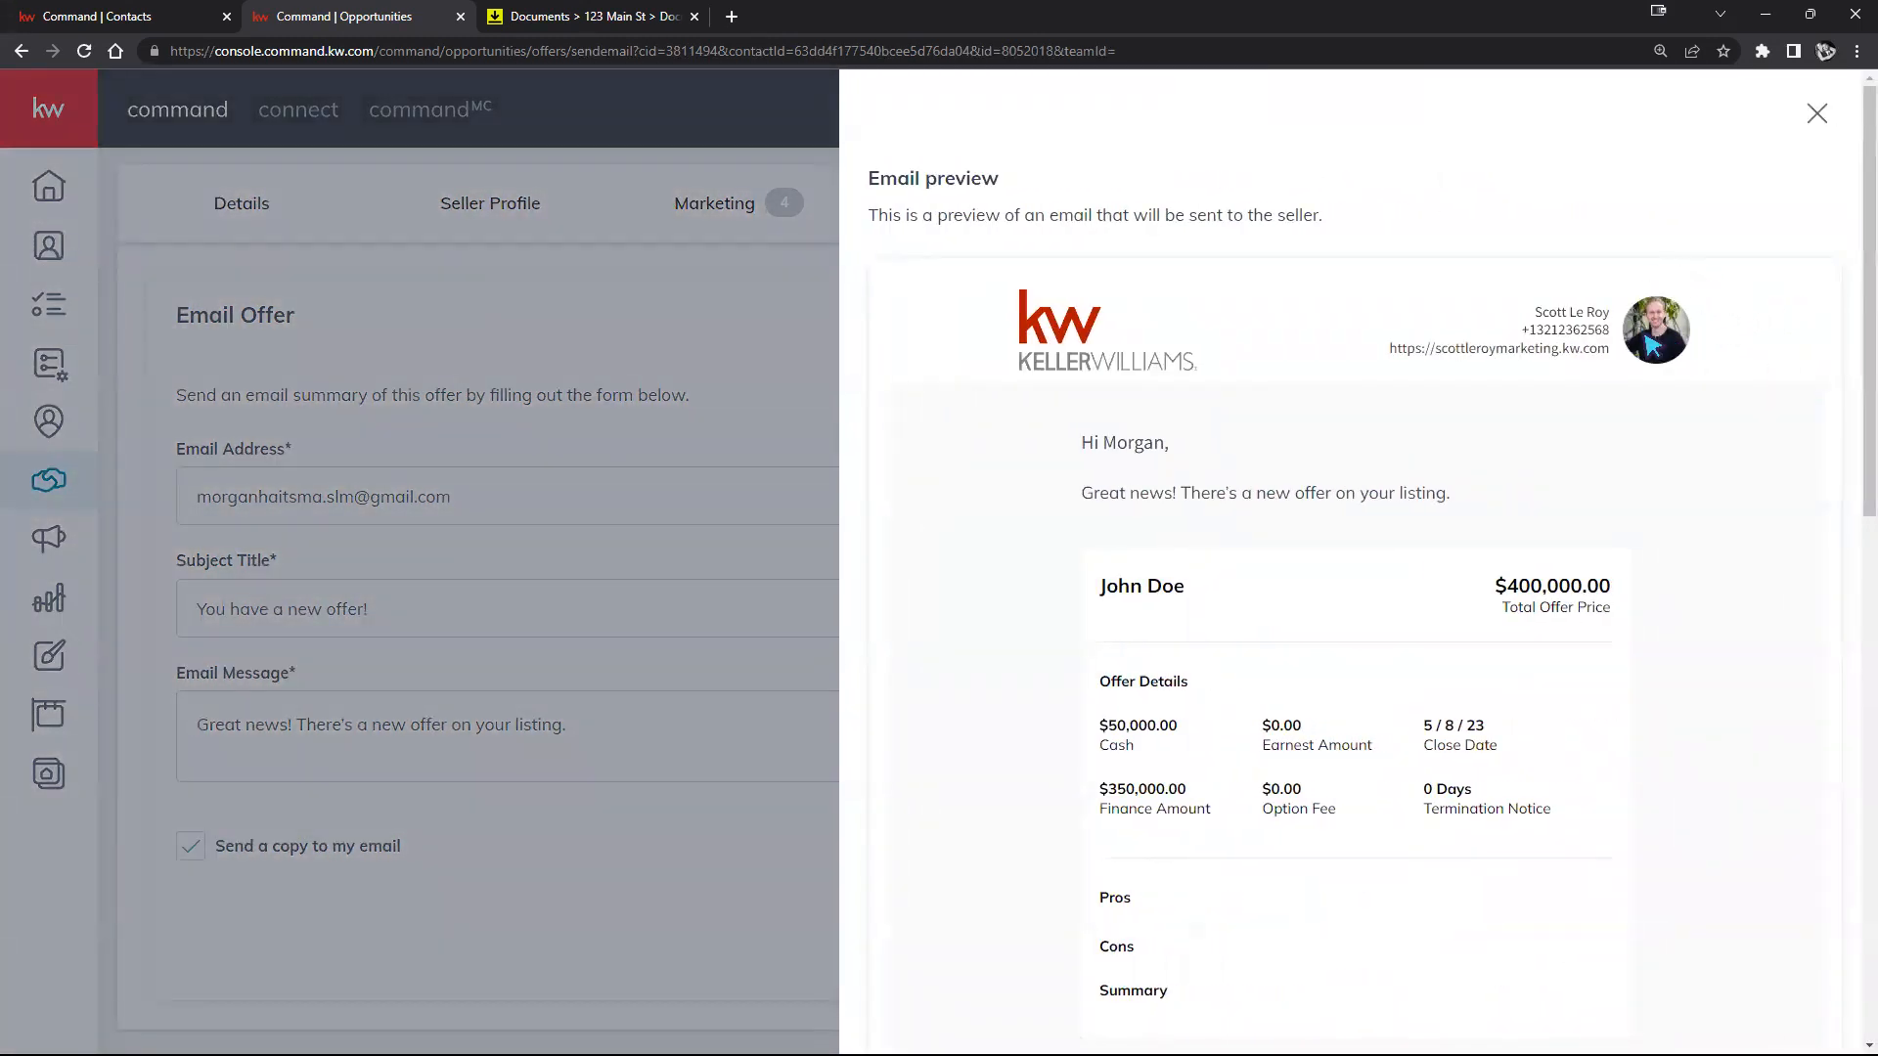
pyautogui.scroll(-1, 1532, 382)
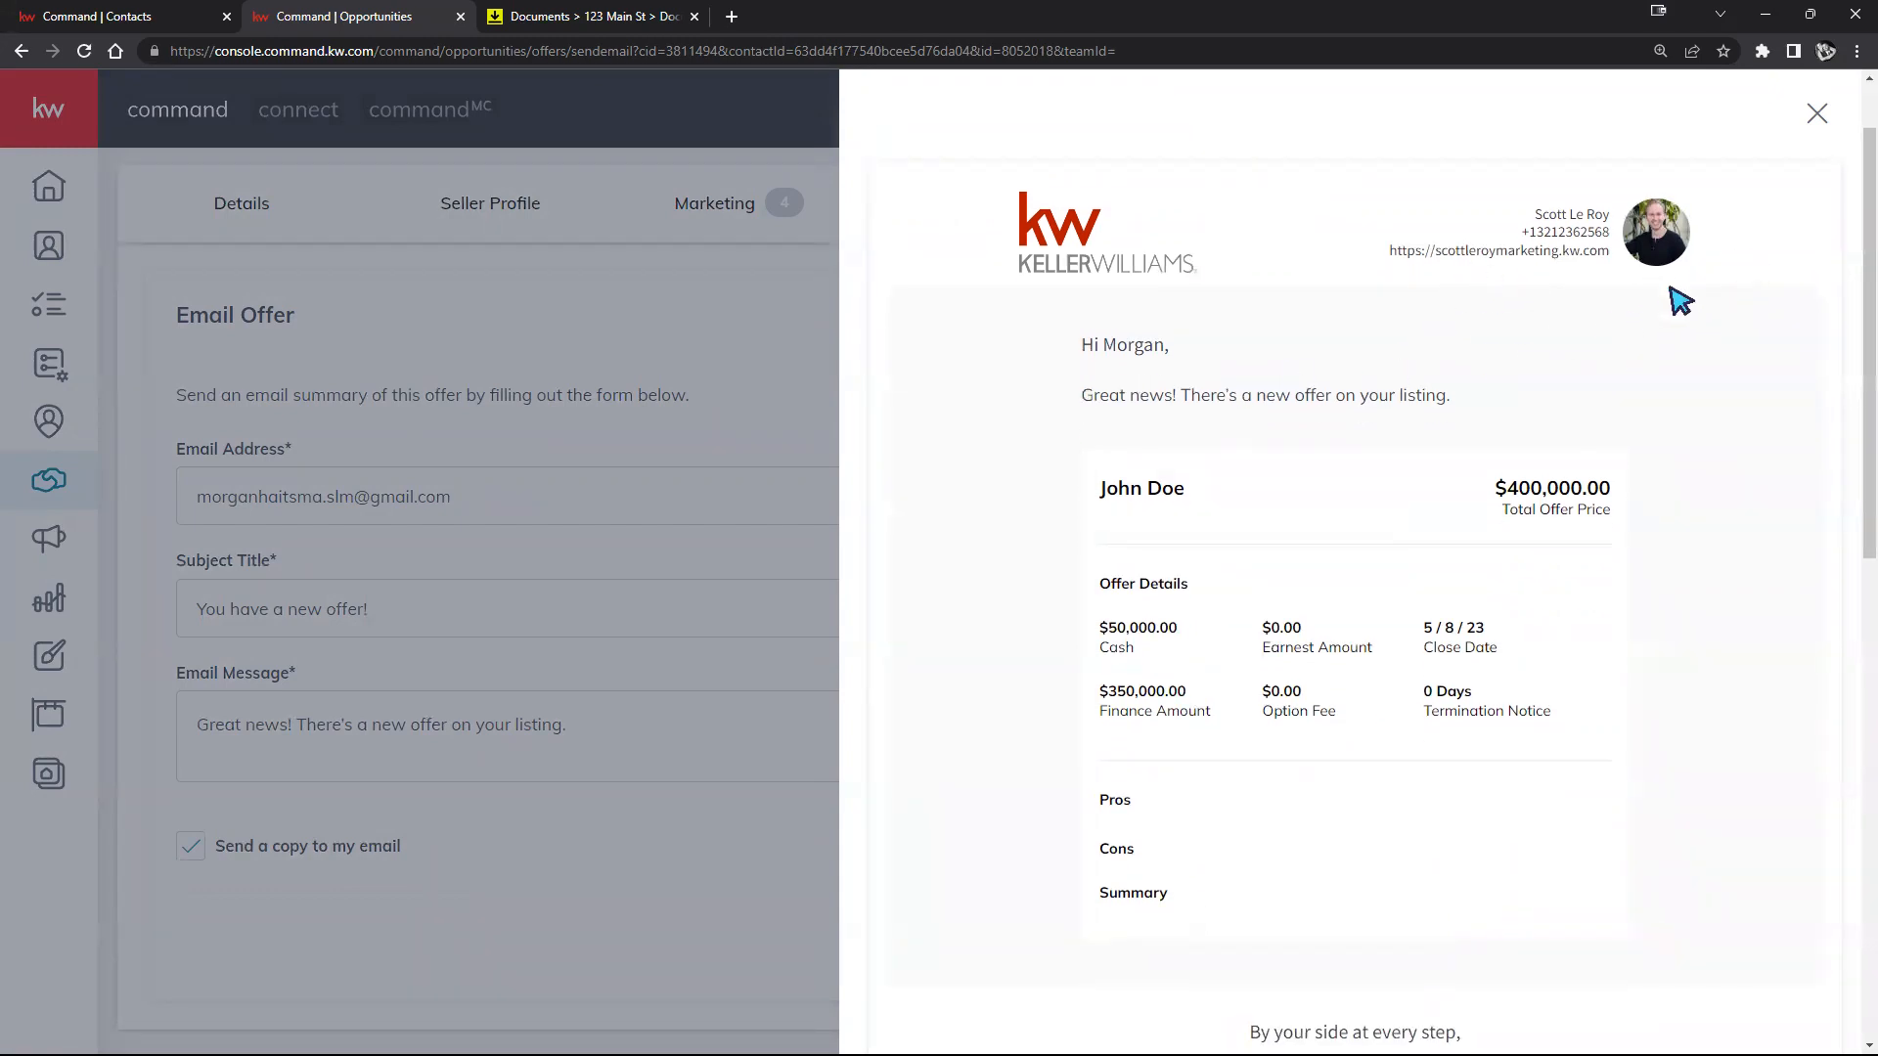
pyautogui.scroll(-1, 1705, 536)
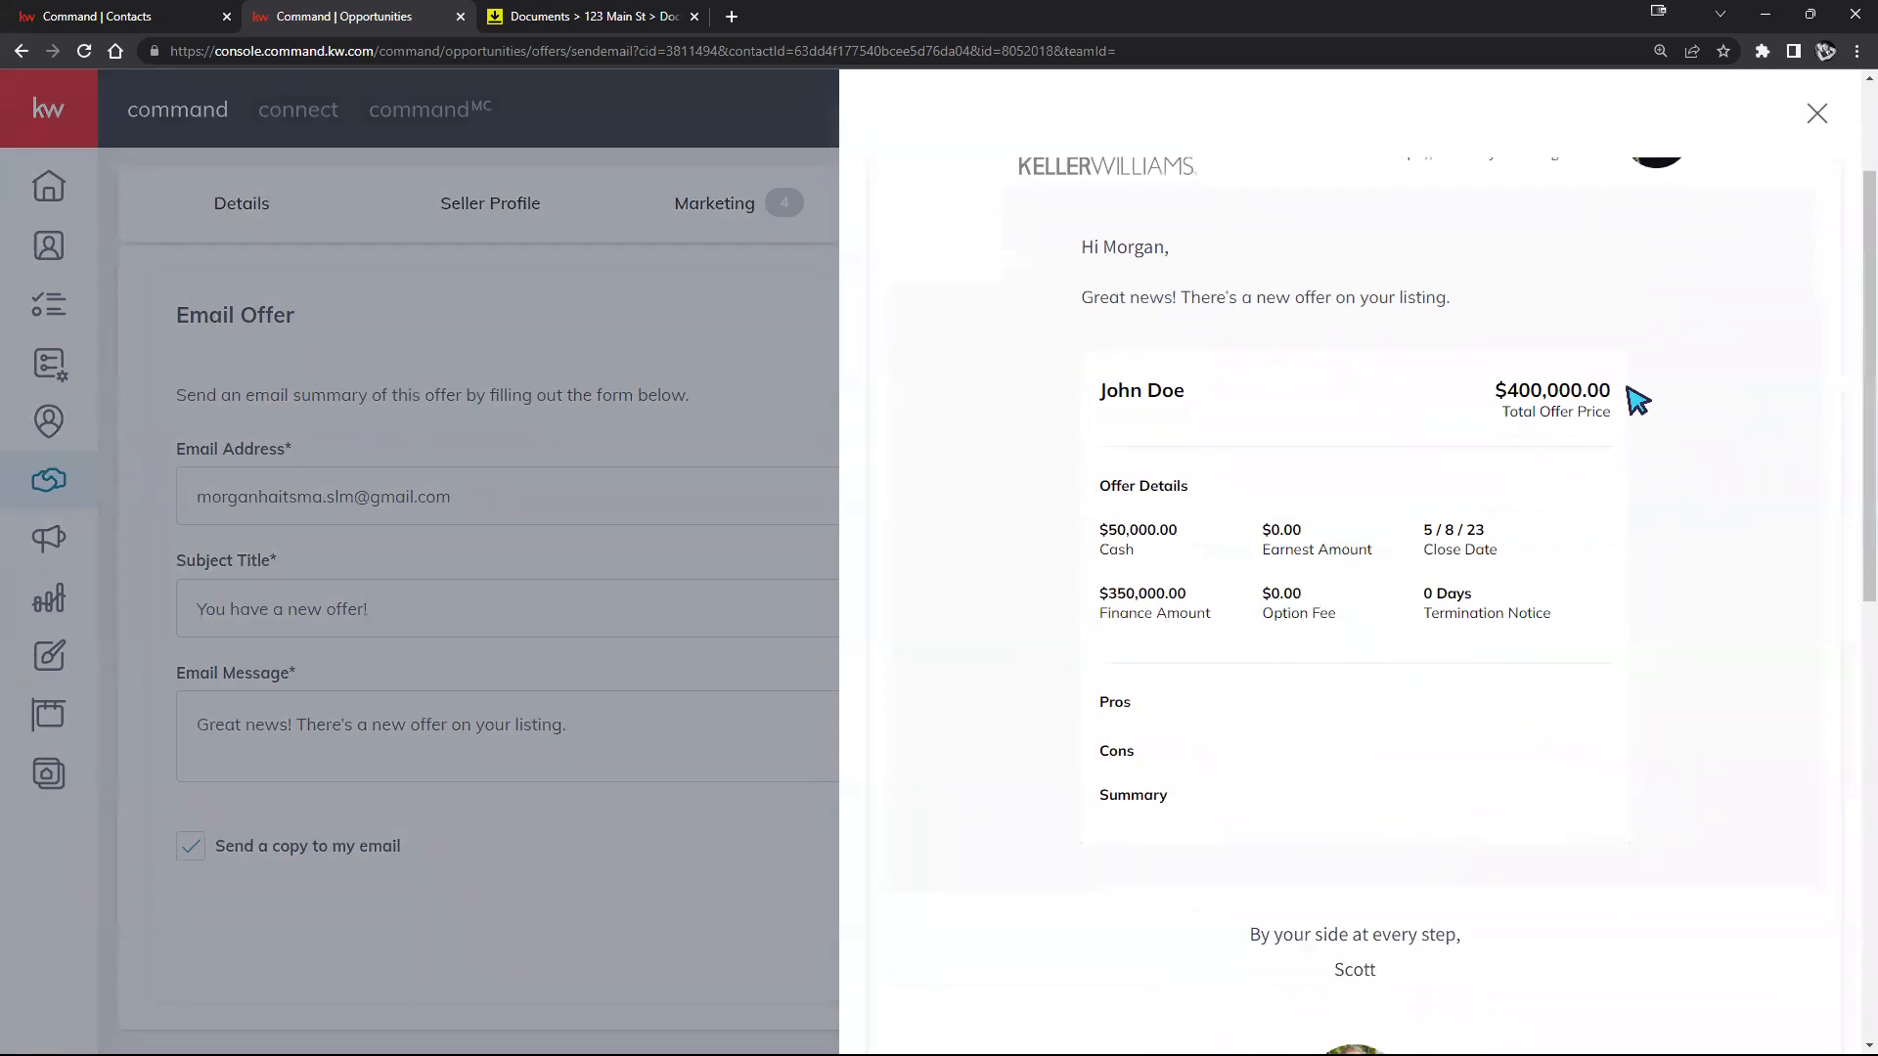
pyautogui.scroll(-3, 1569, 348)
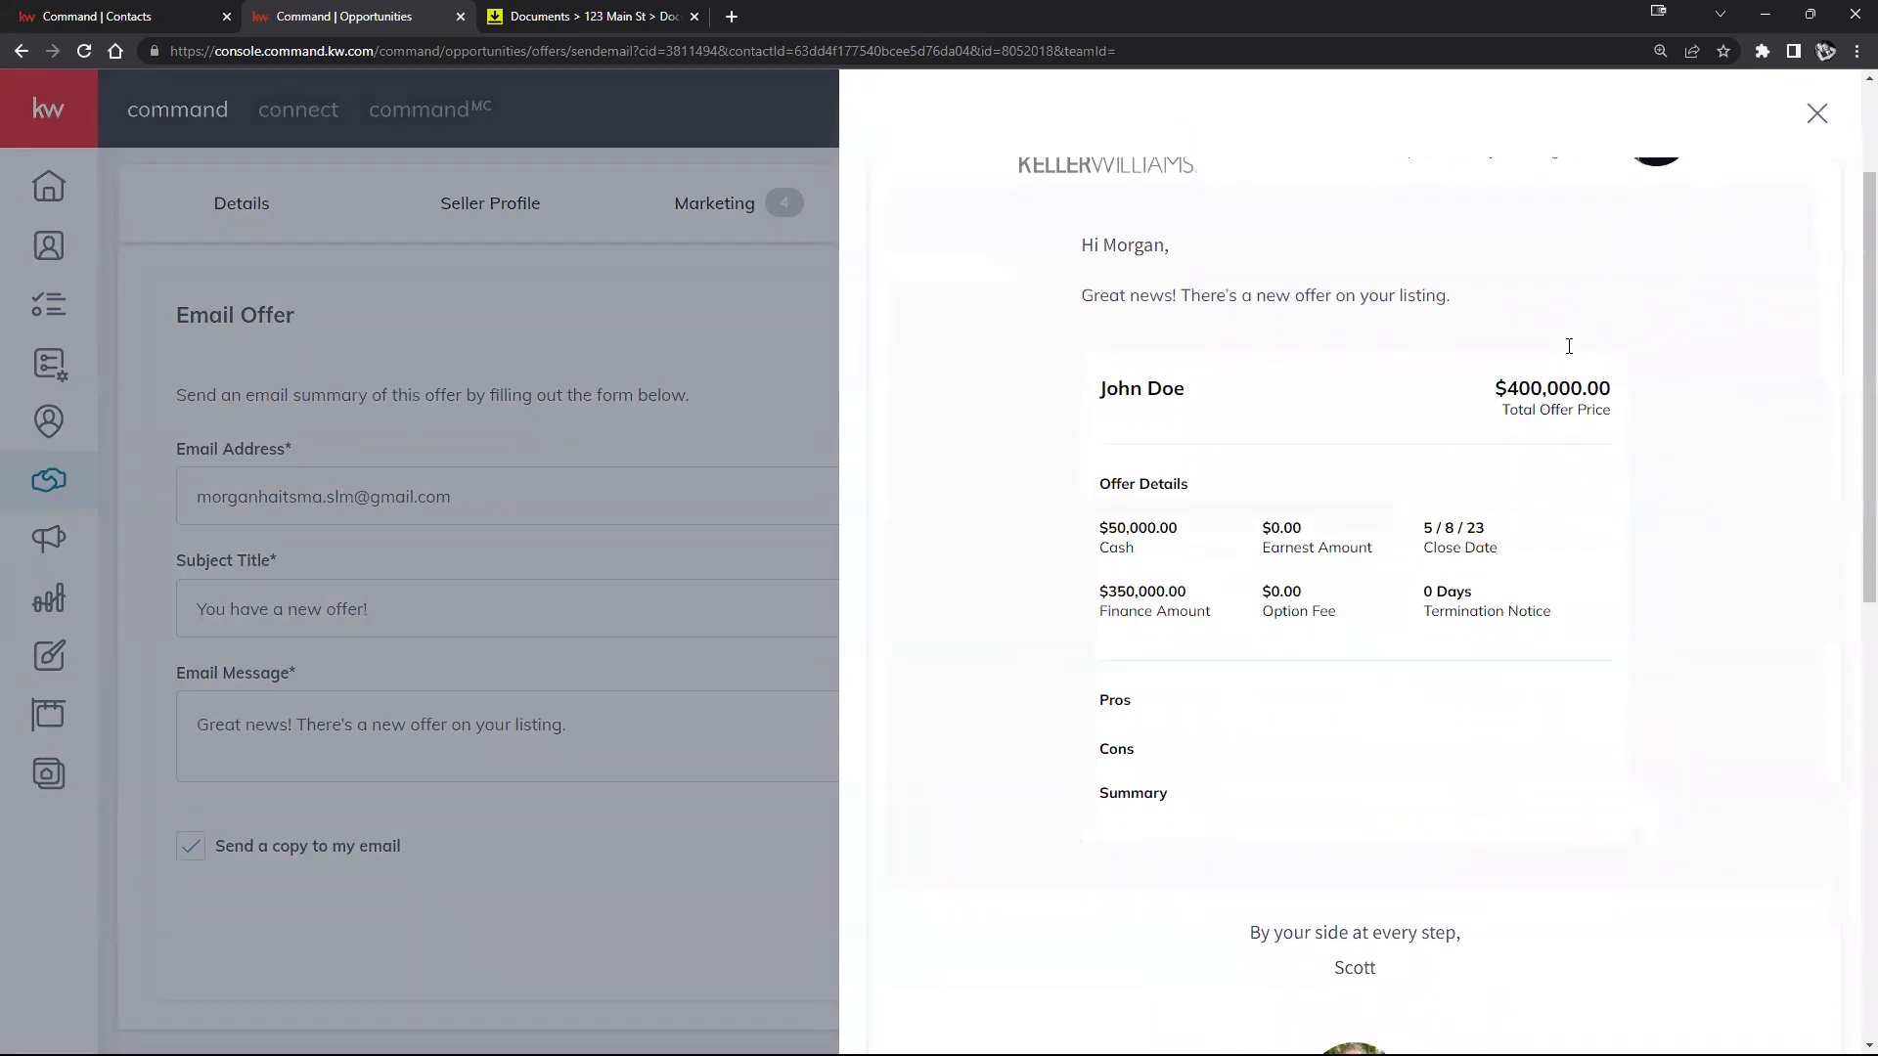
pyautogui.scroll(-7, 1581, 355)
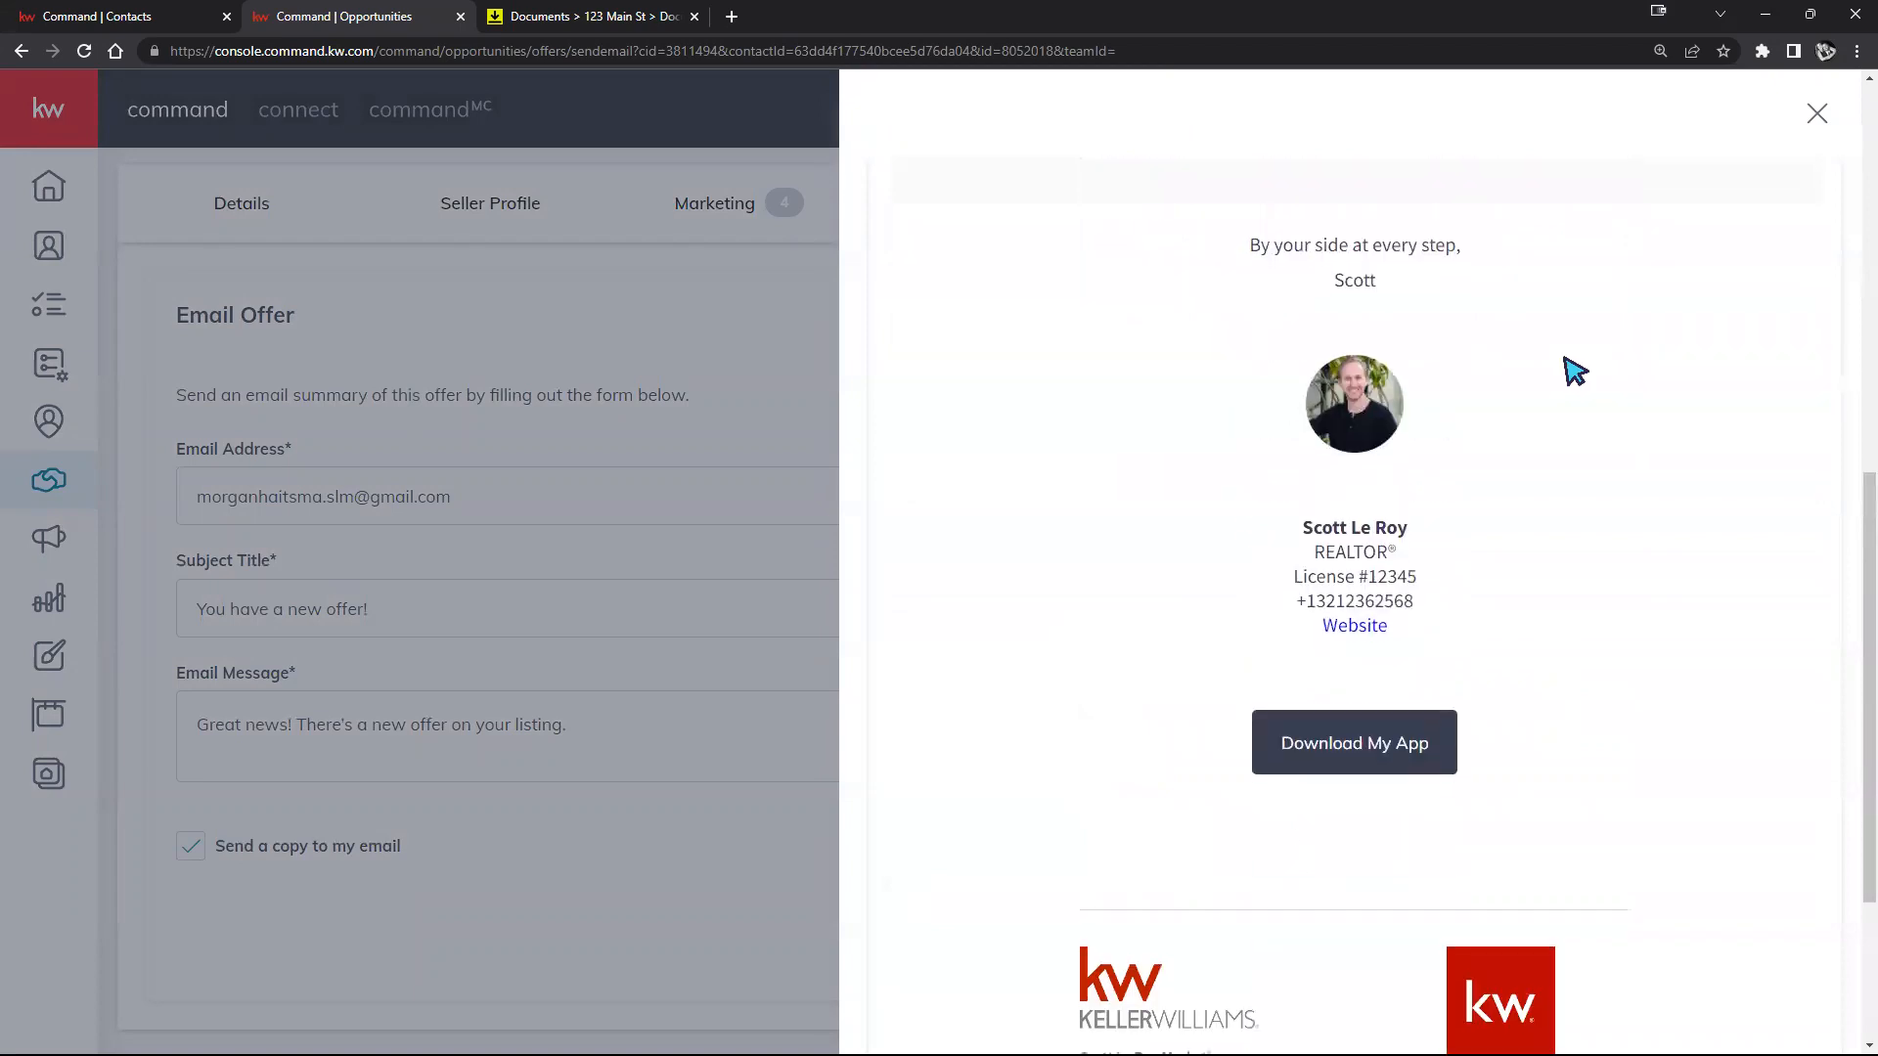
pyautogui.scroll(10, 1576, 369)
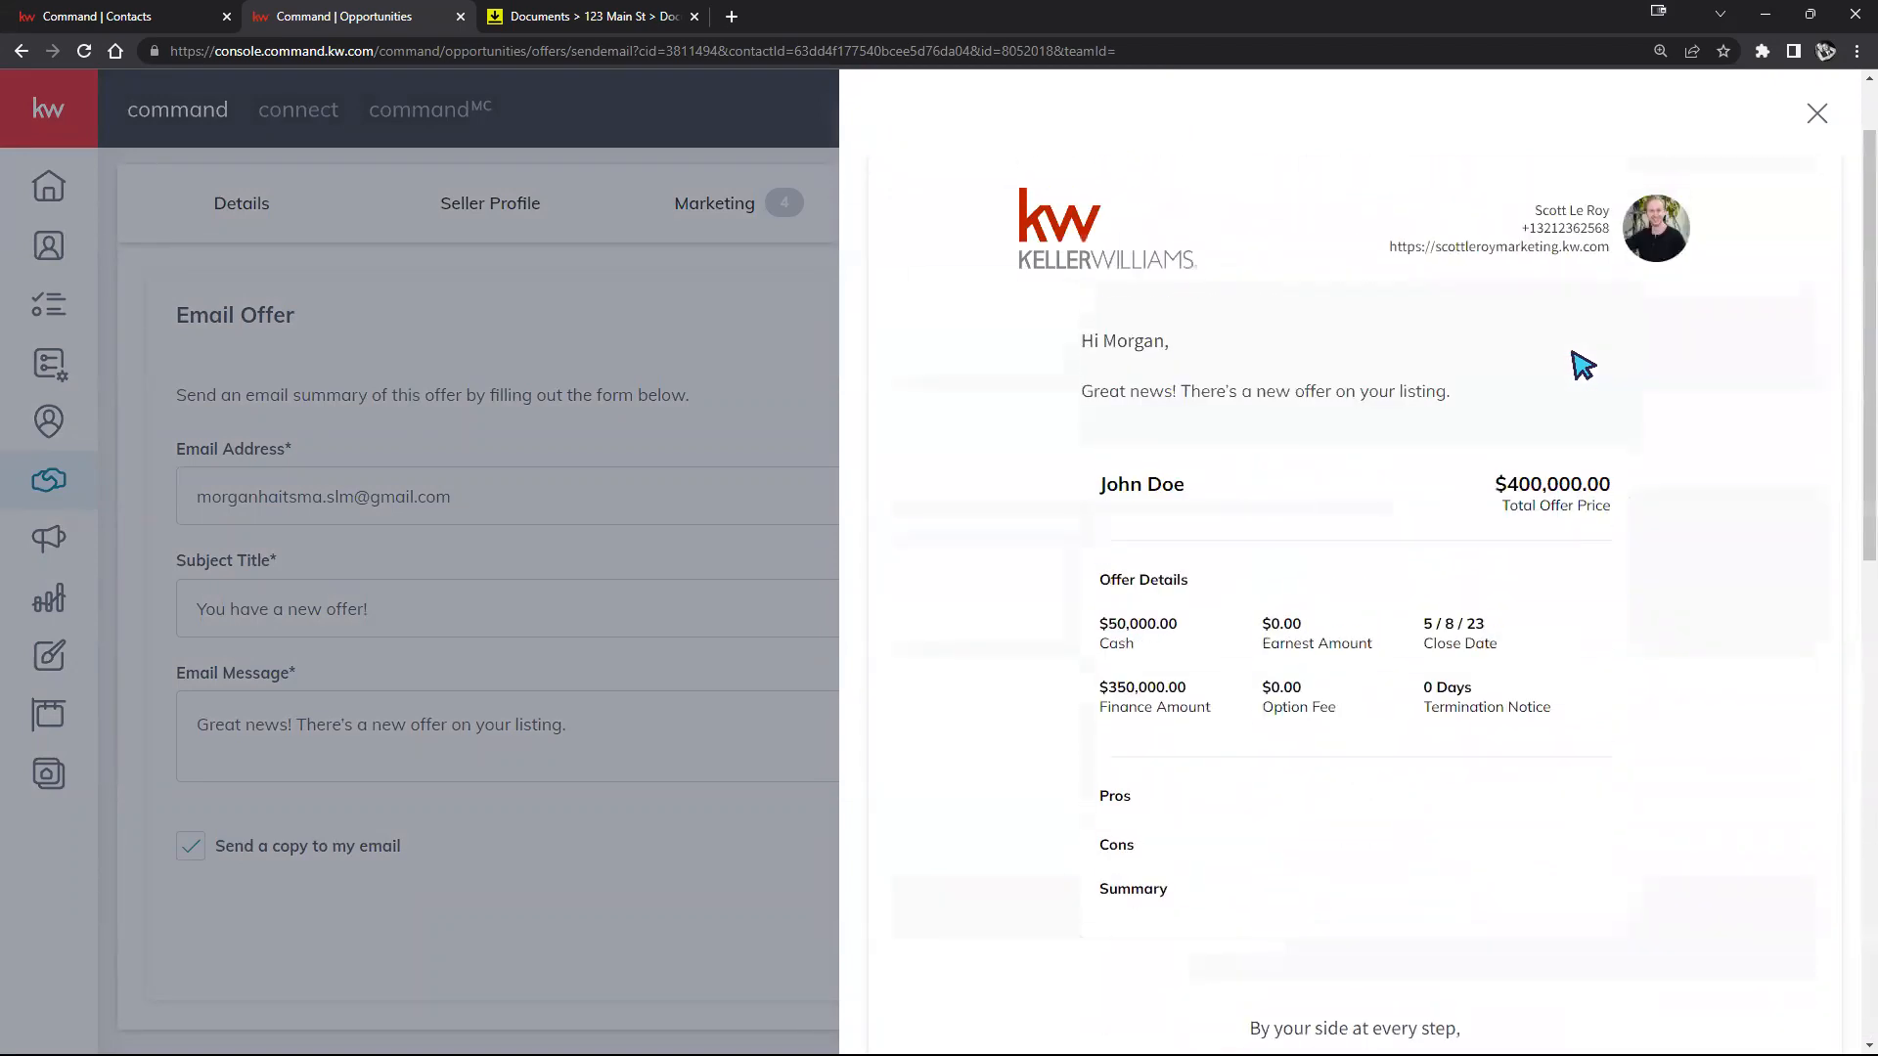
pyautogui.click(1817, 115)
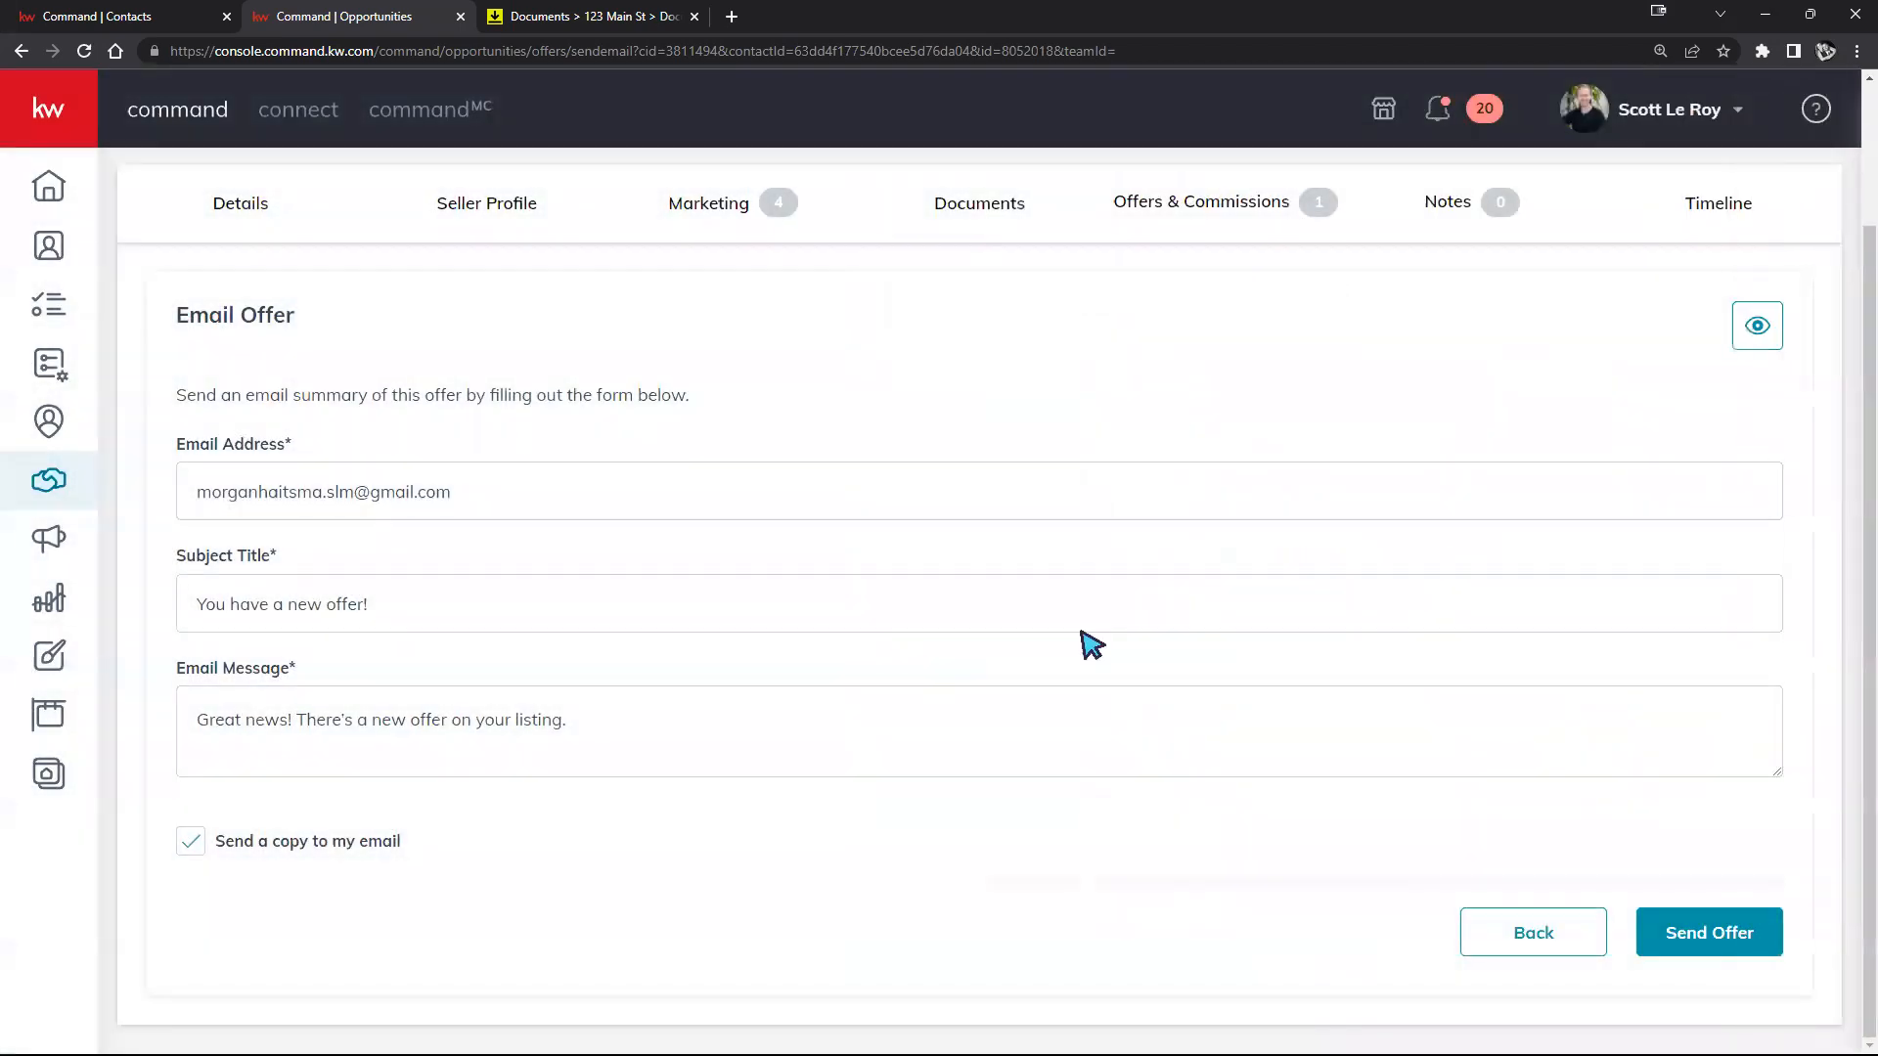
pyautogui.click(1534, 934)
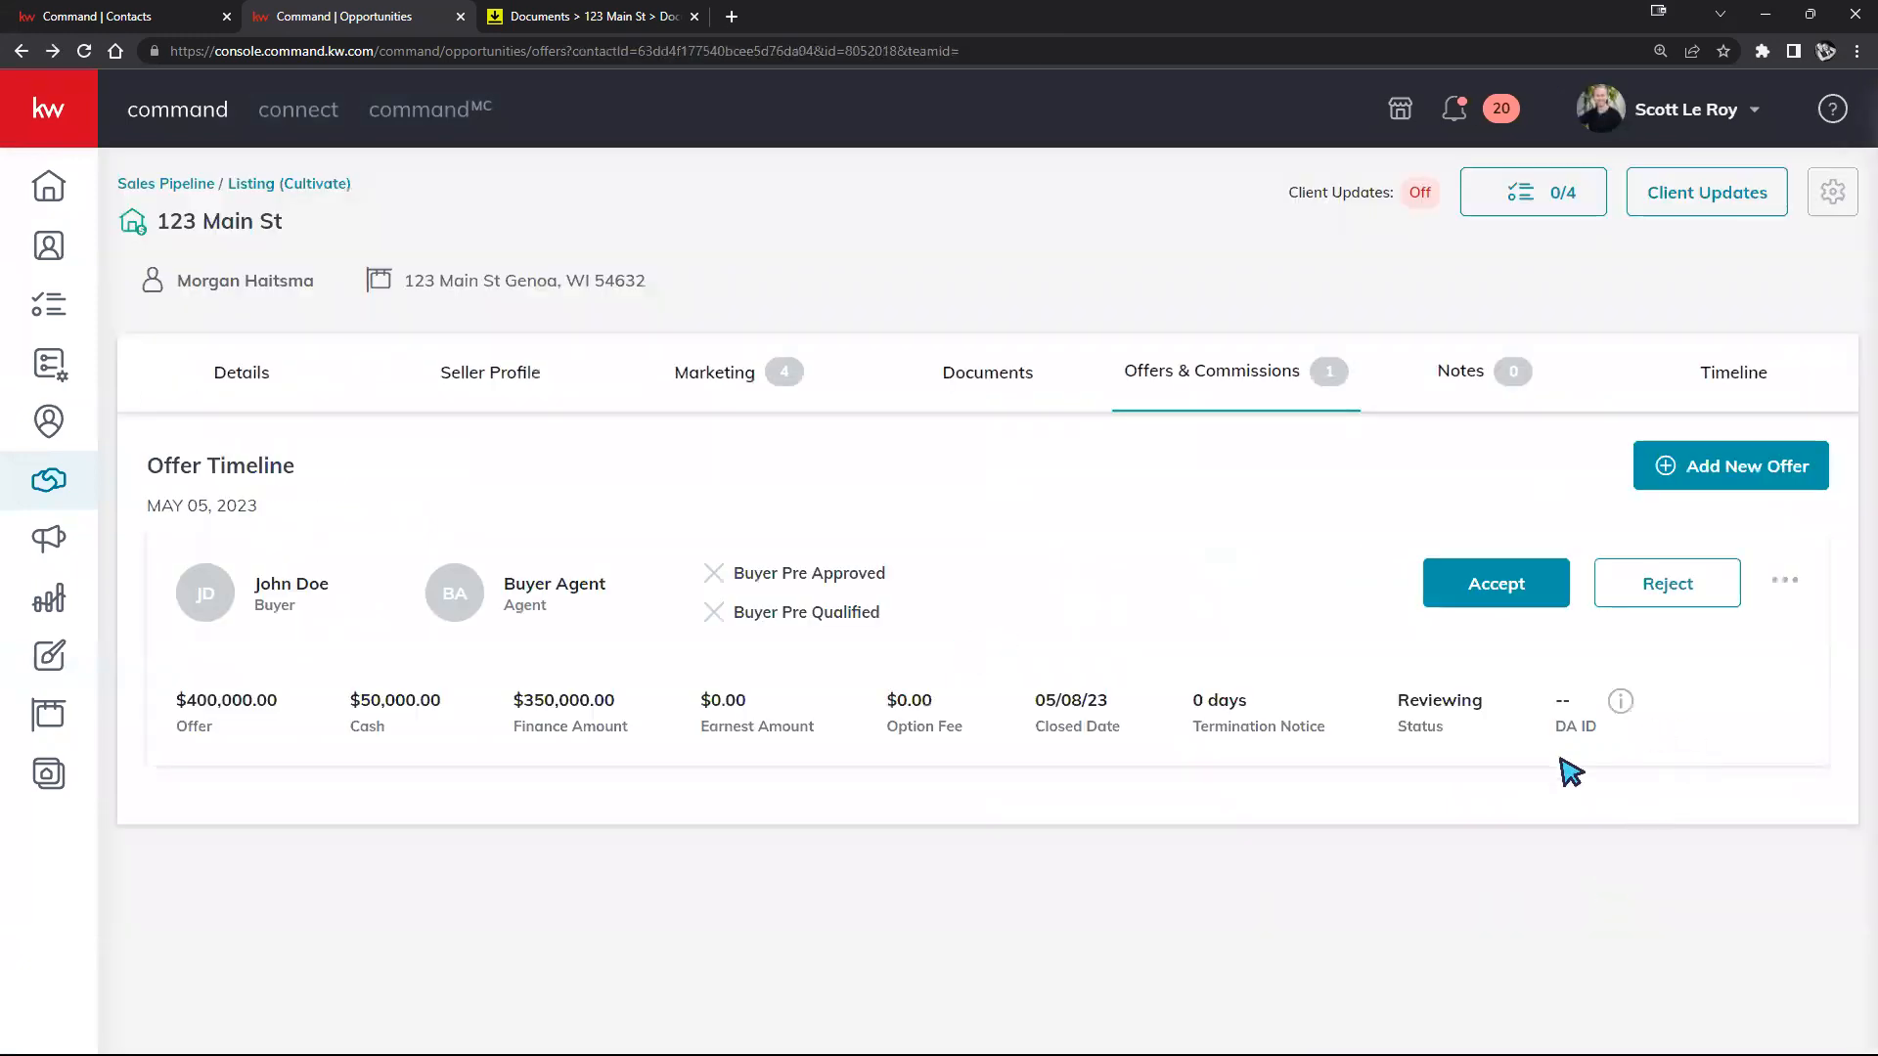
# Step: Accept the $400,000 offer and view its commission: 3.0% for $12,000, $7,680 to agents
pyautogui.click(1498, 587)
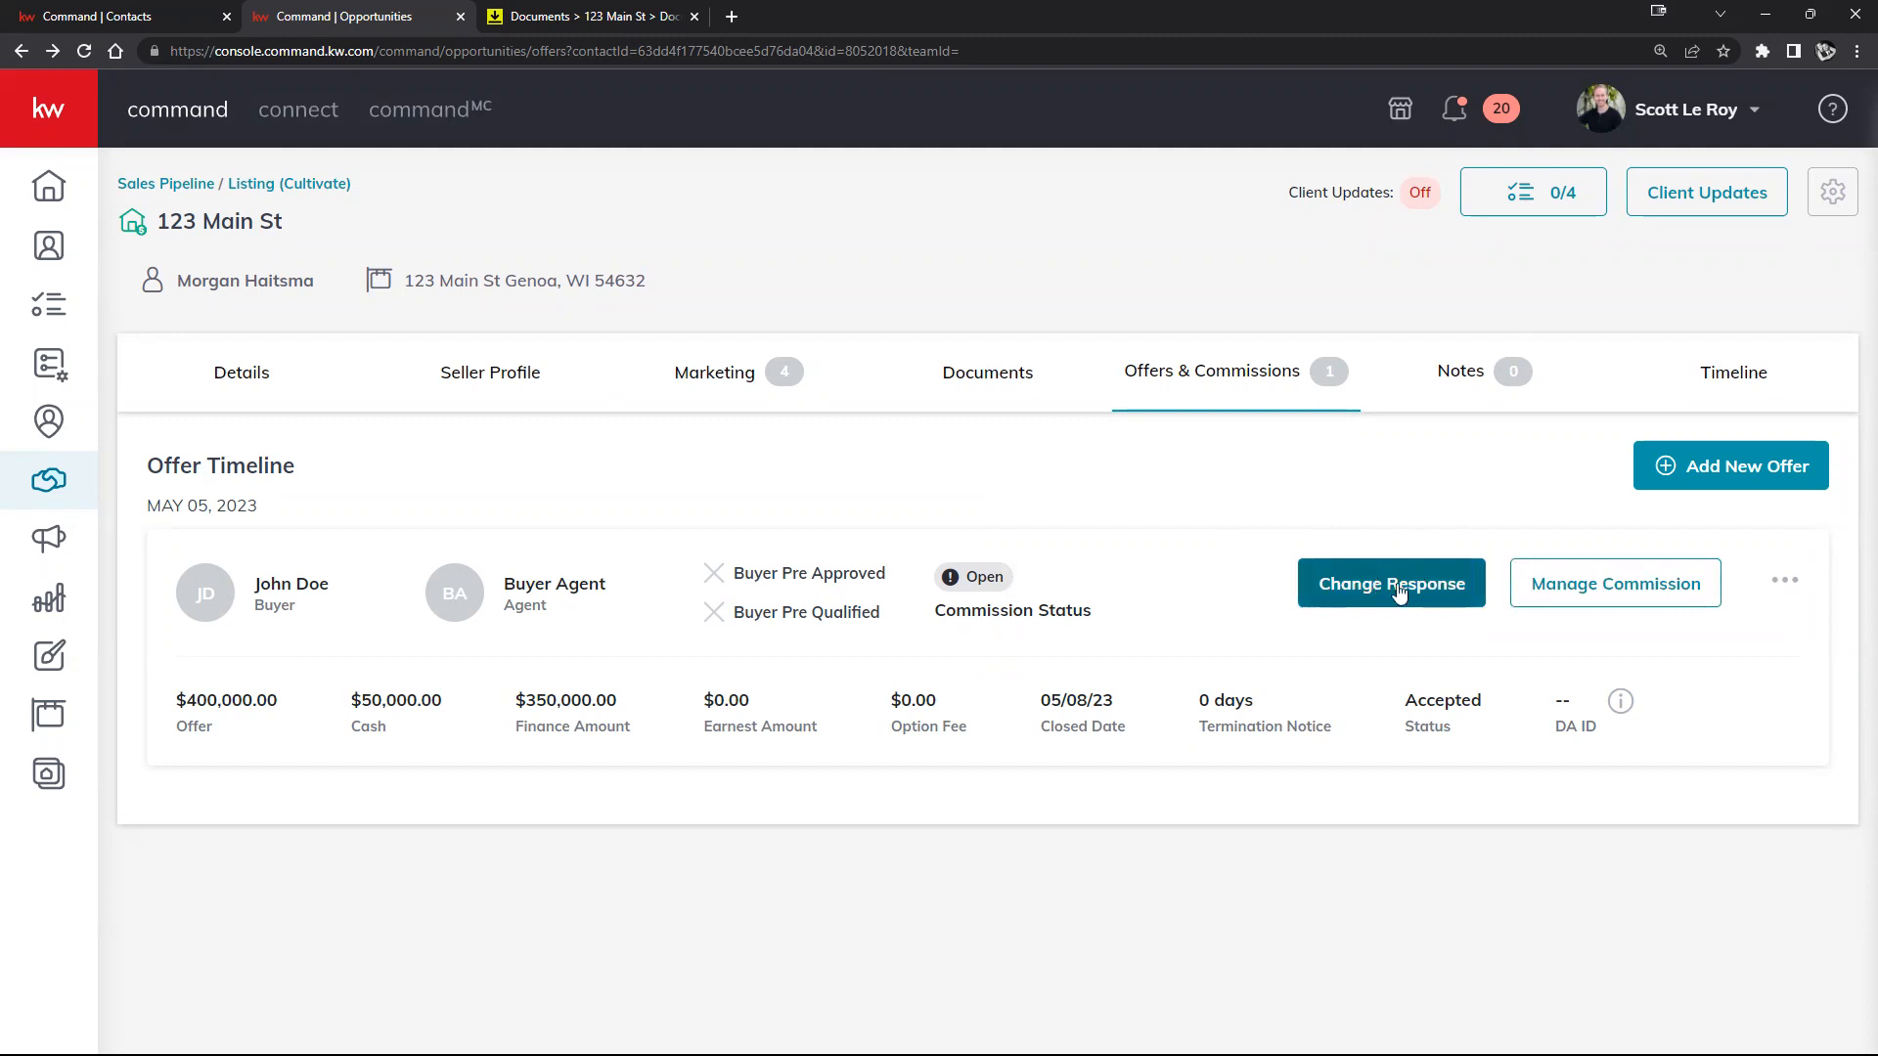
pyautogui.click(1591, 600)
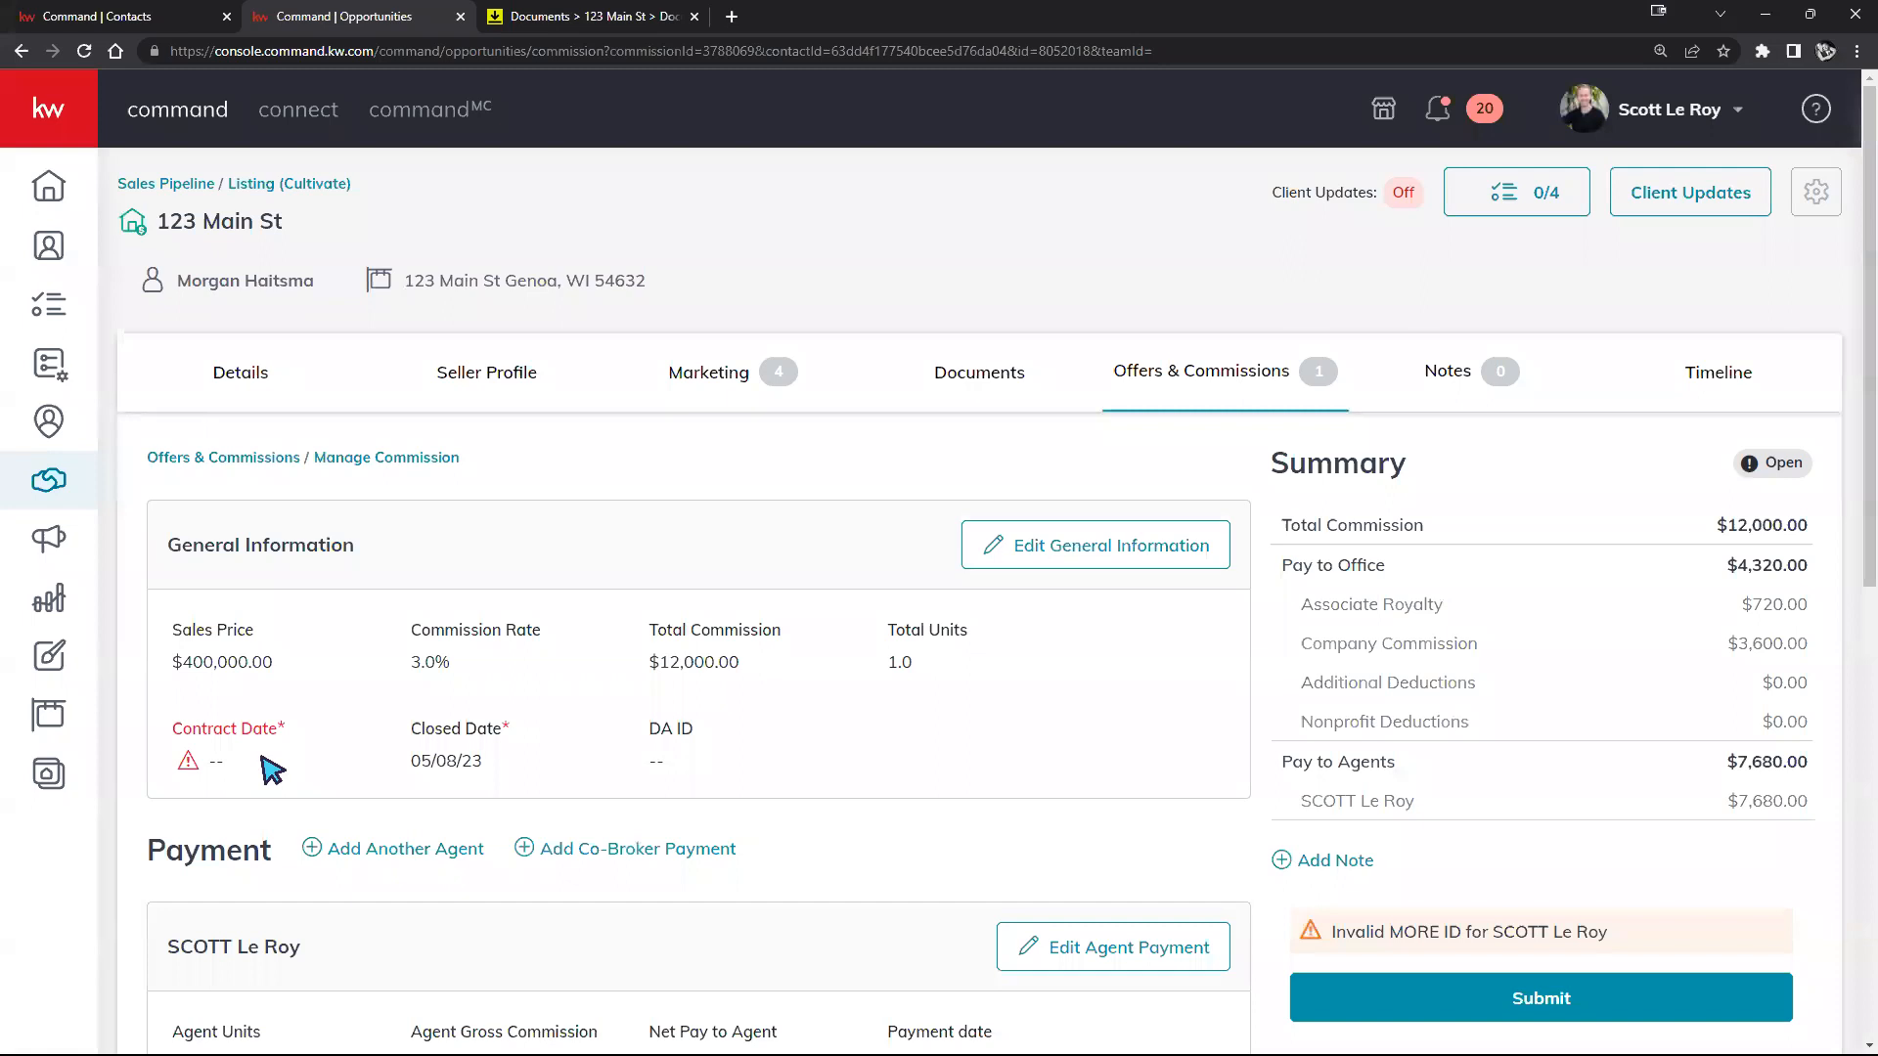
# Step: Change the contract date to 05/05/23, save the general information, and point out the Payment links
pyautogui.click(1076, 553)
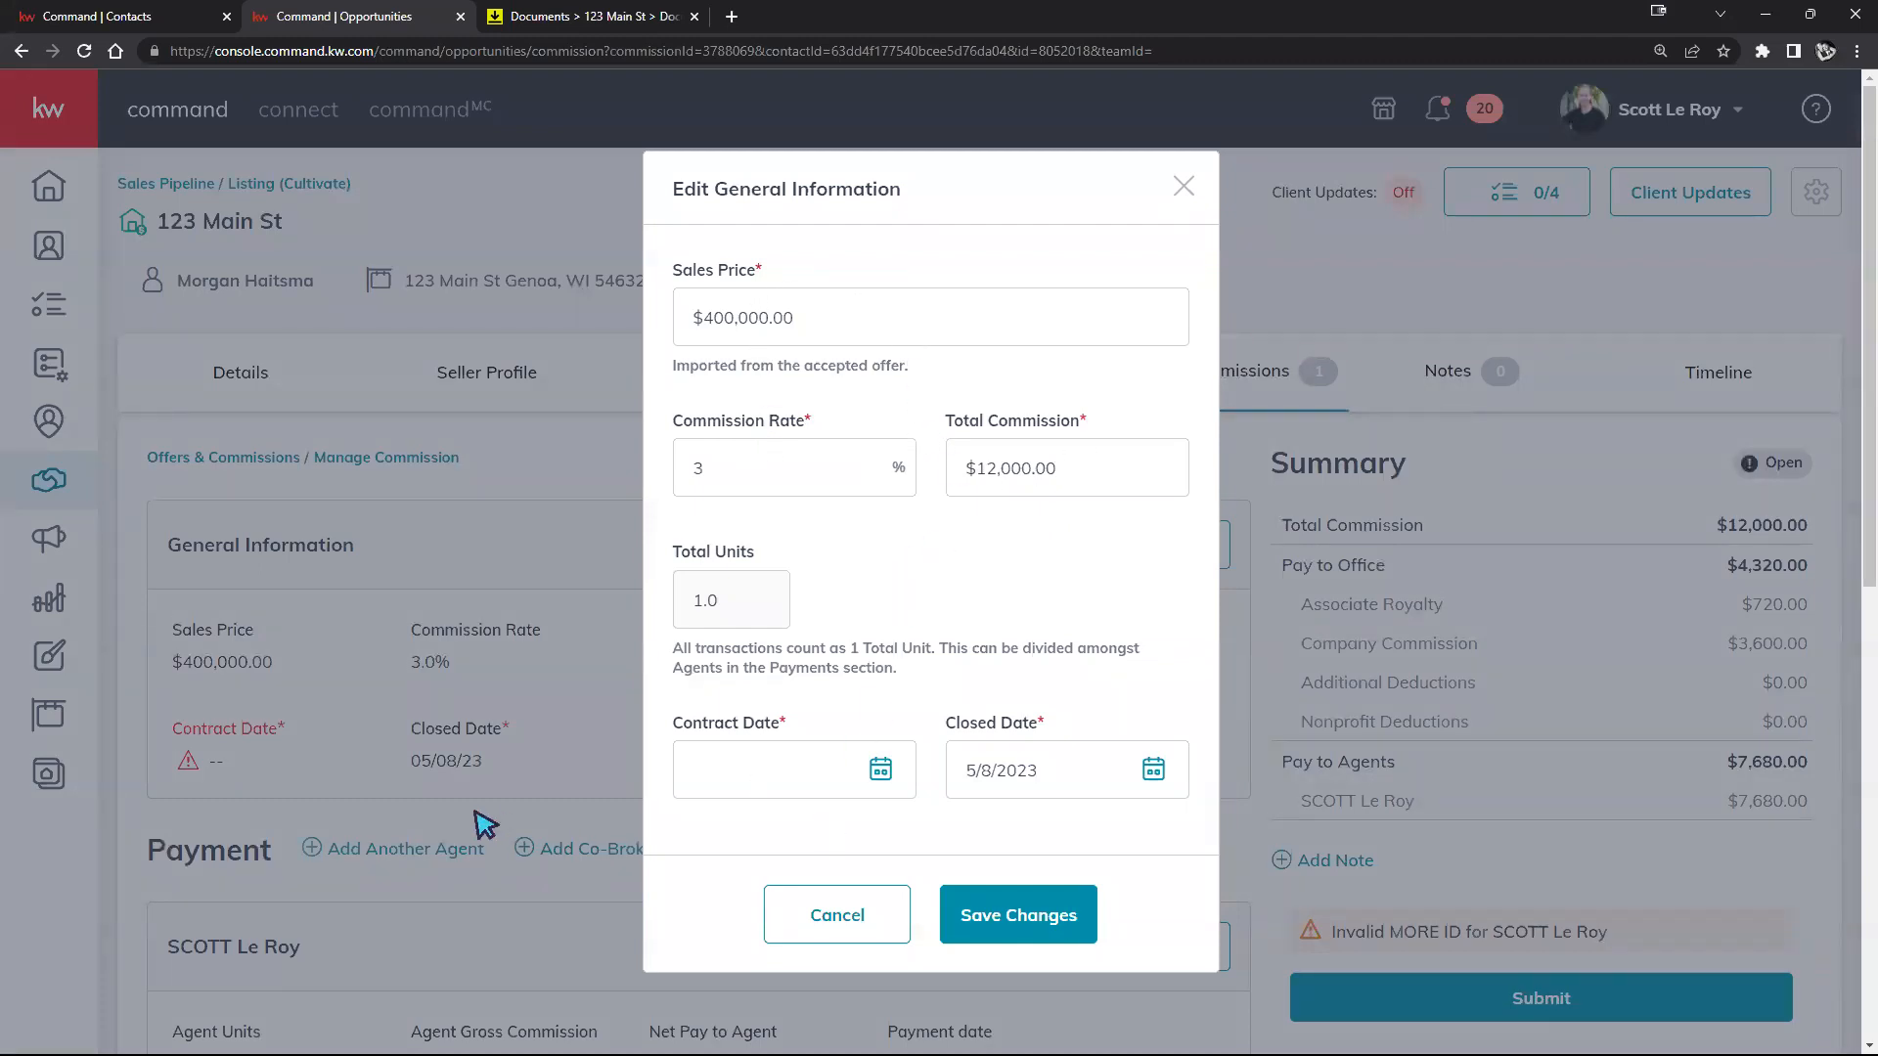
pyautogui.click(886, 774)
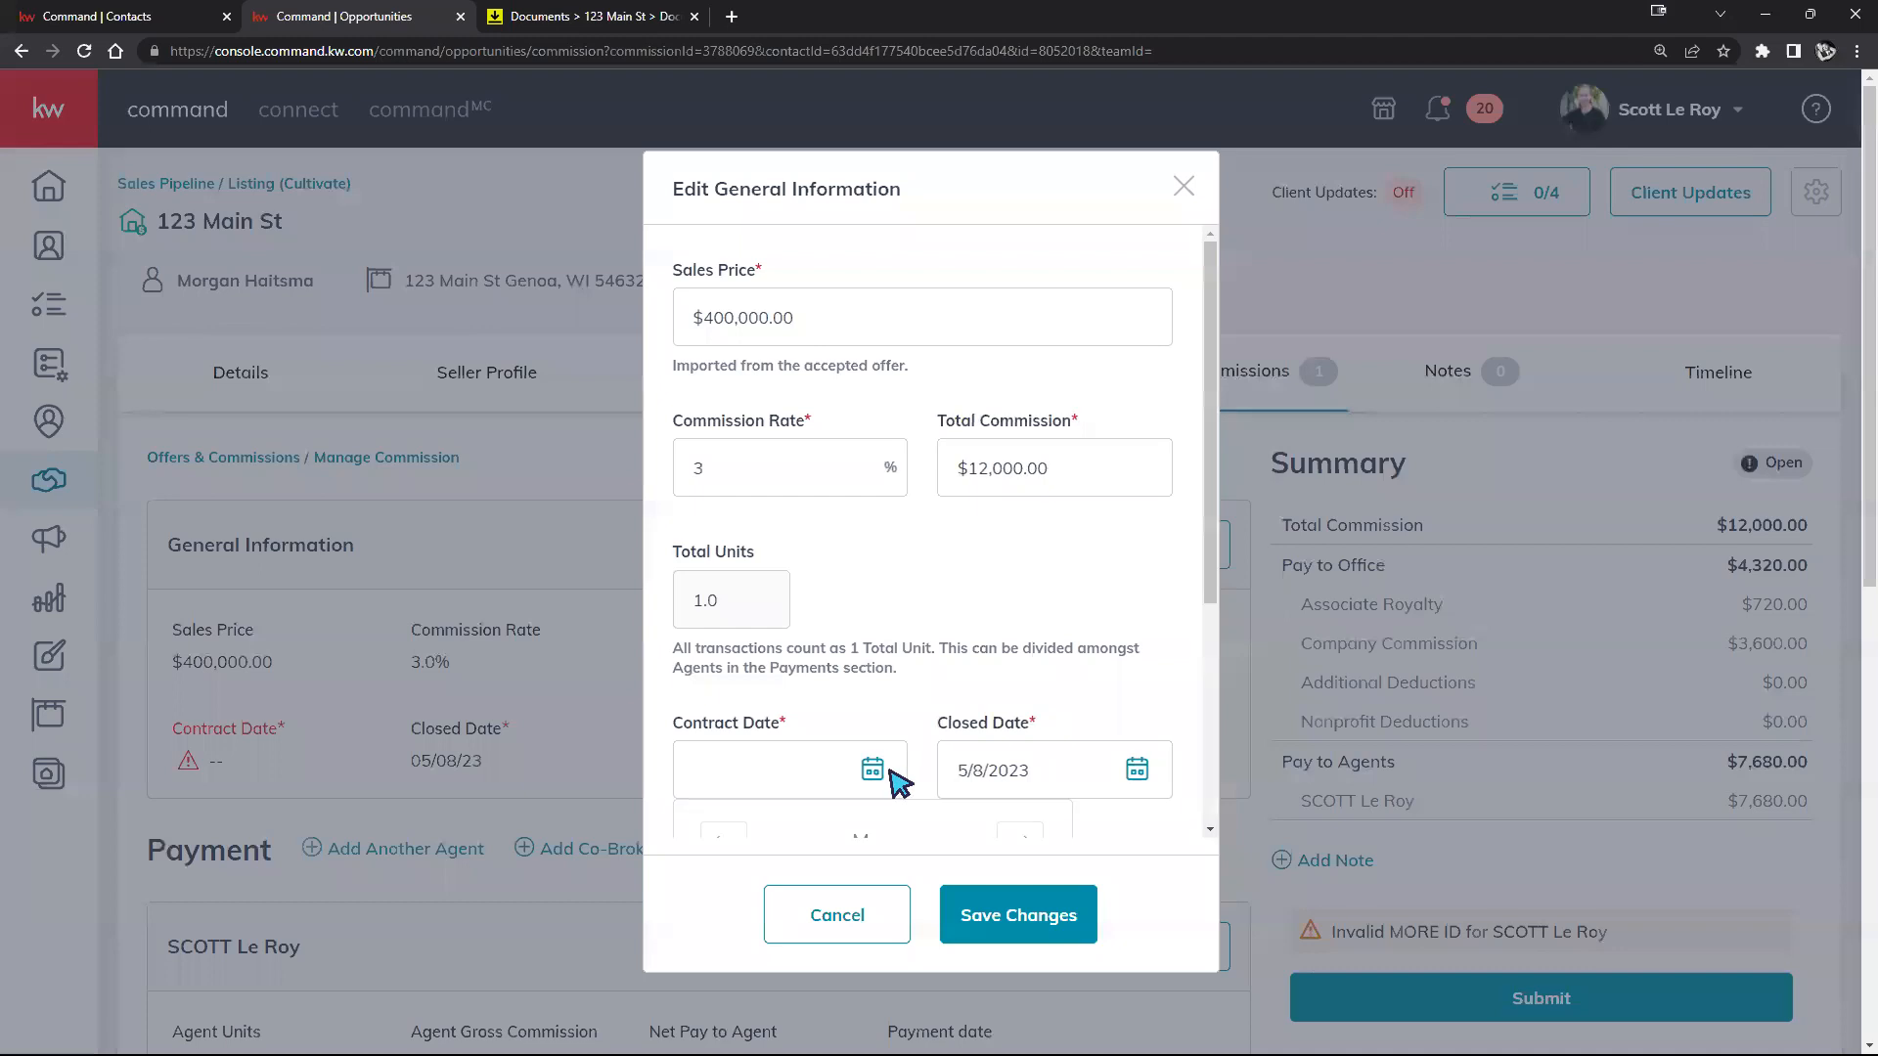
pyautogui.scroll(-2, 1085, 645)
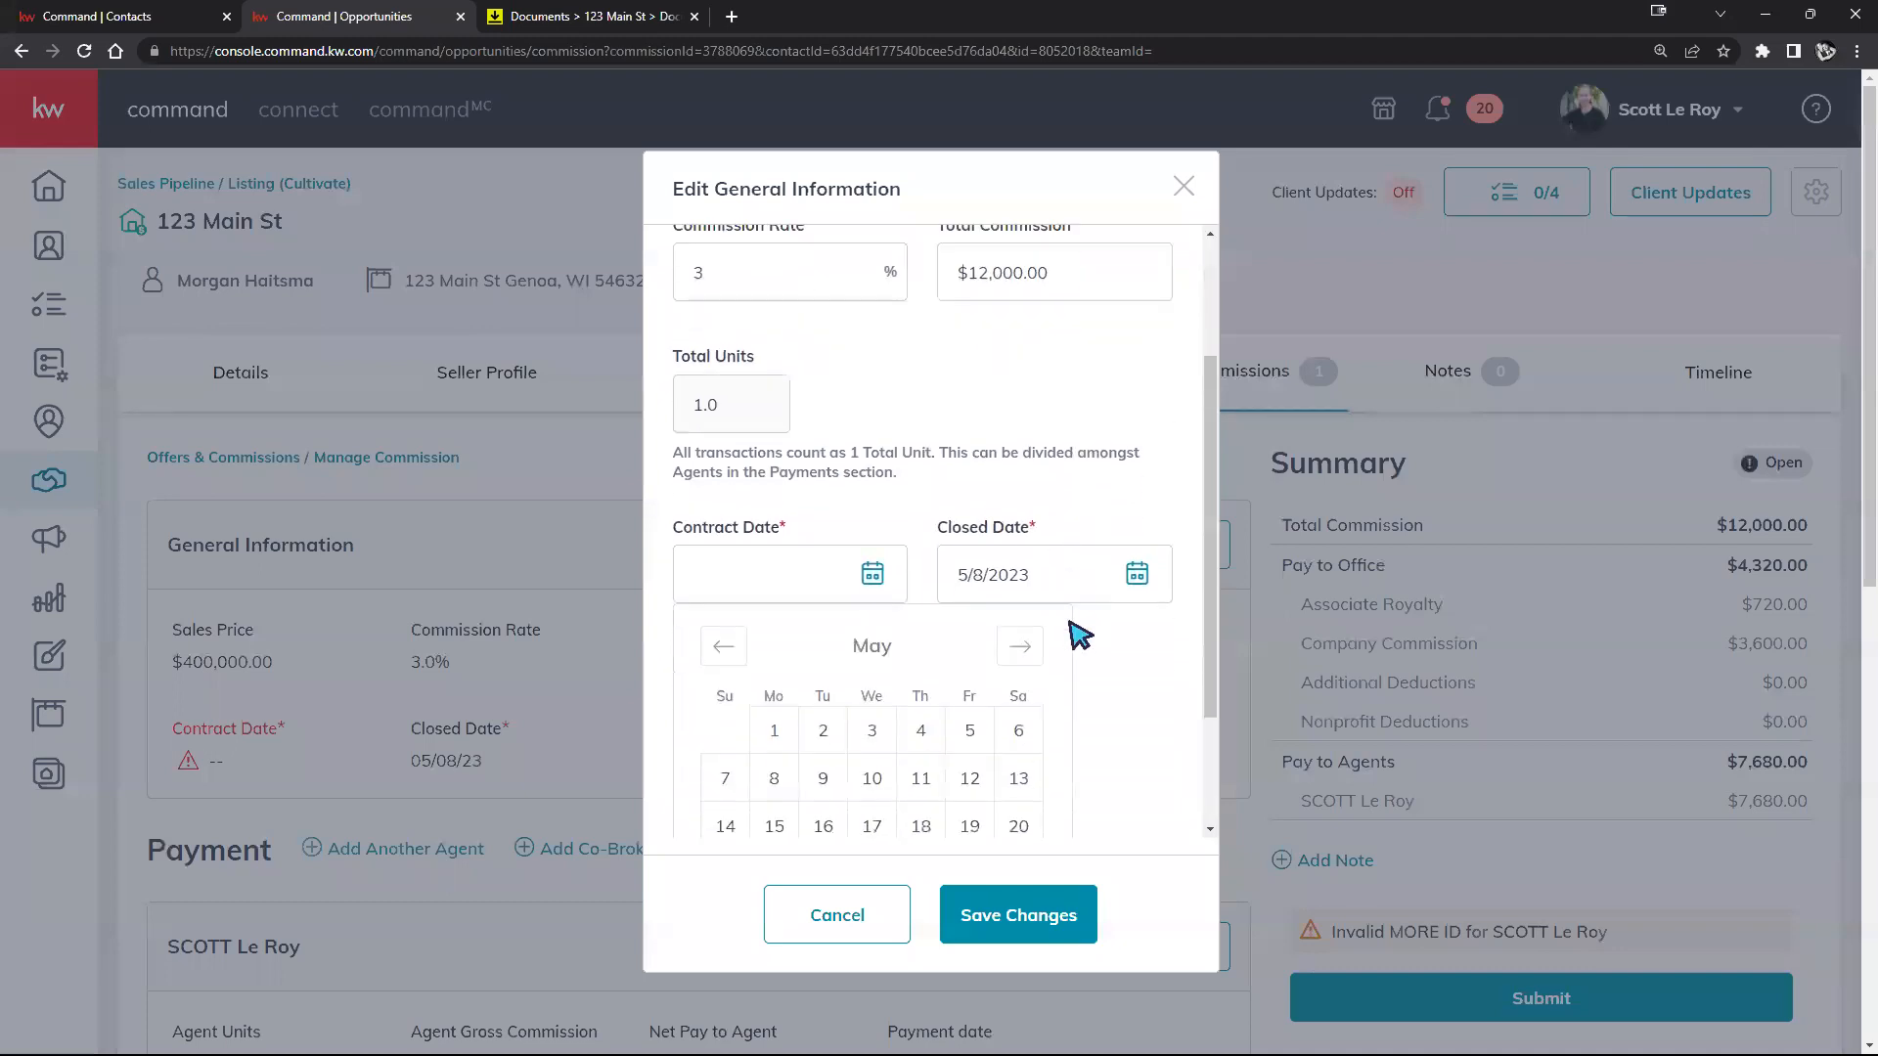
pyautogui.click(969, 729)
pyautogui.scroll(-1, 1036, 535)
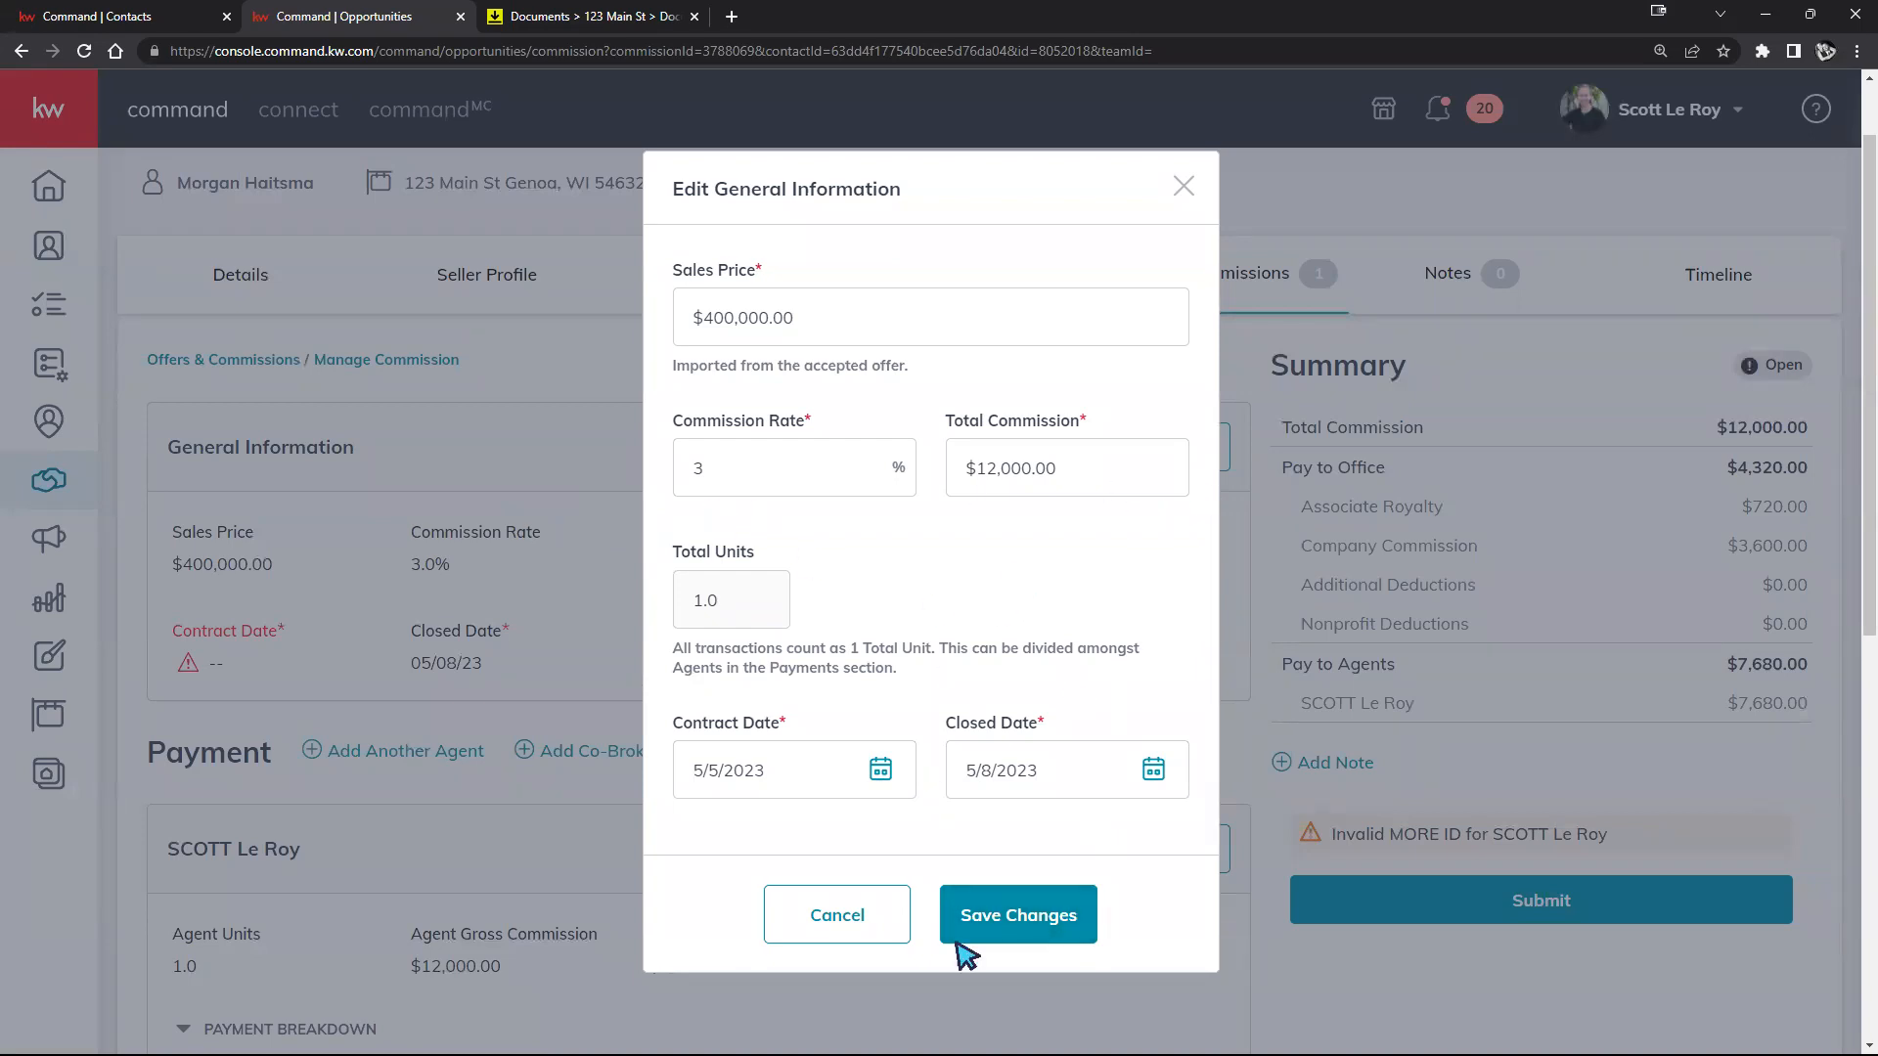
pyautogui.click(968, 911)
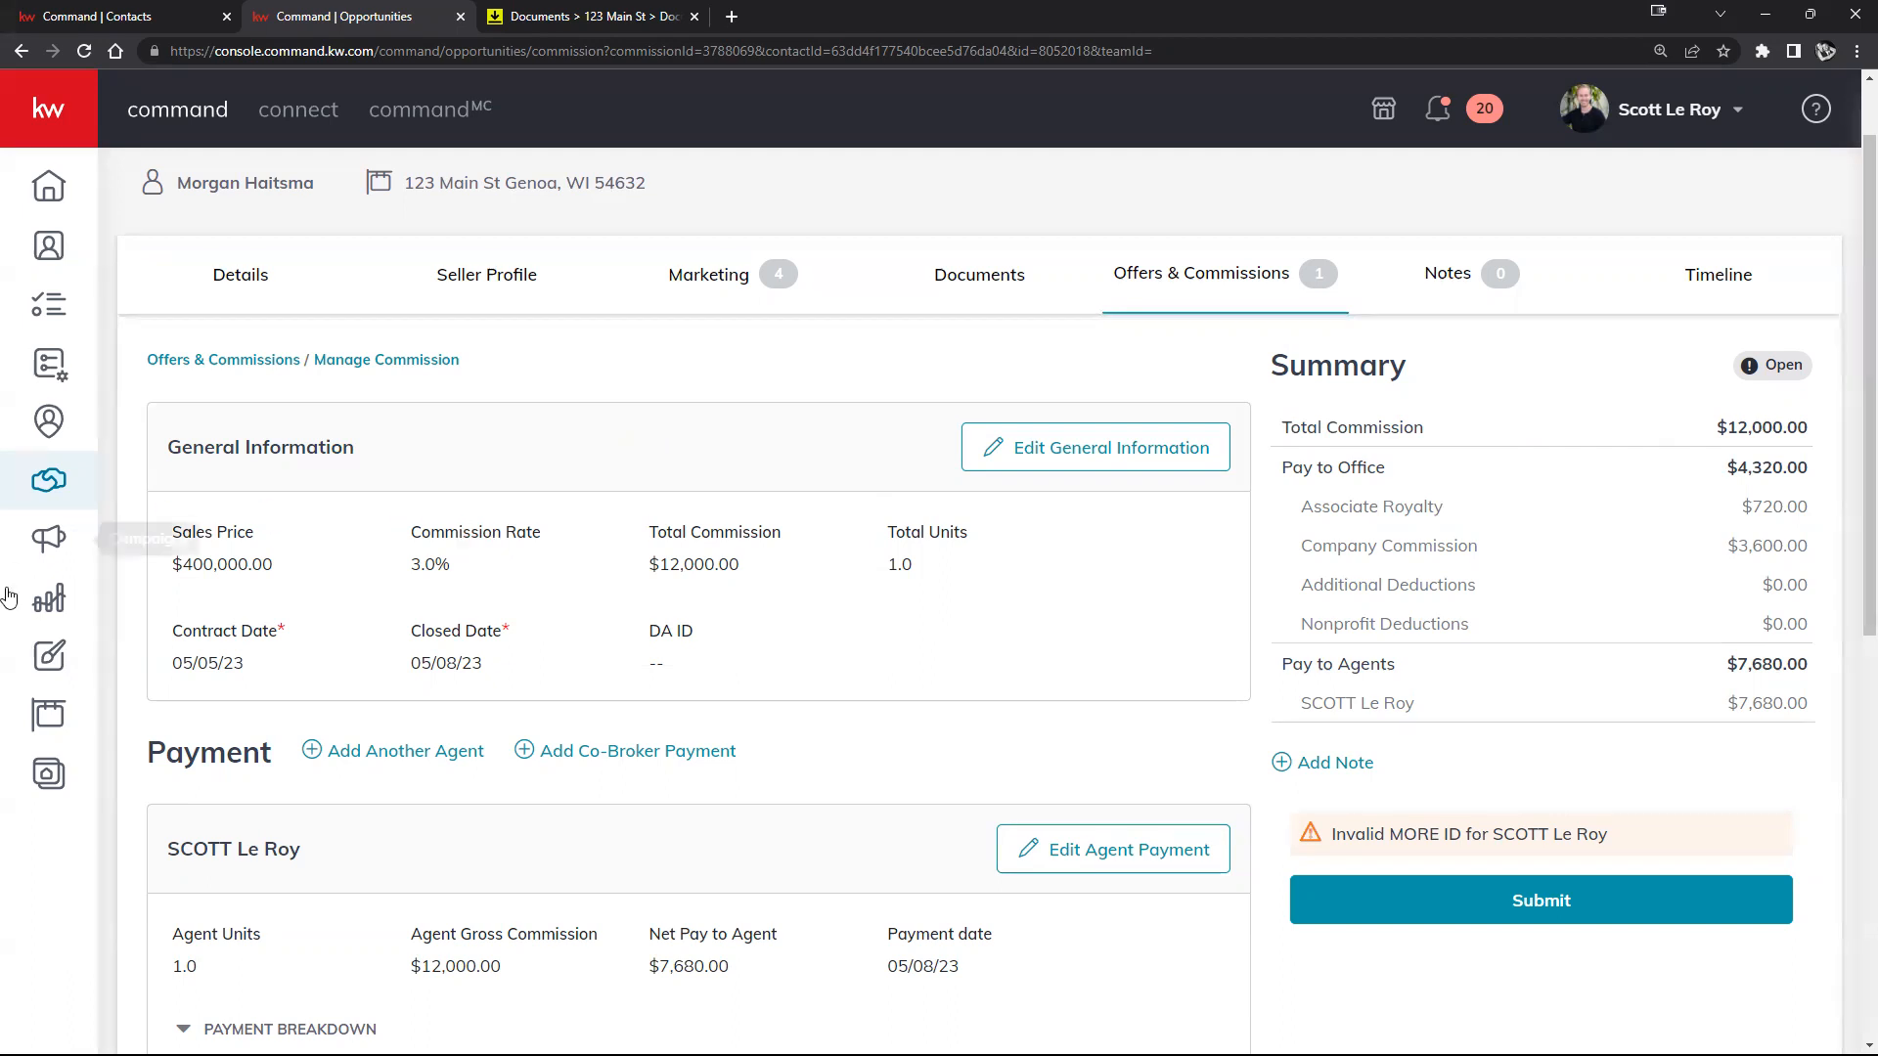
pyautogui.moveTo(149, 751); pyautogui.dragTo(861, 756)
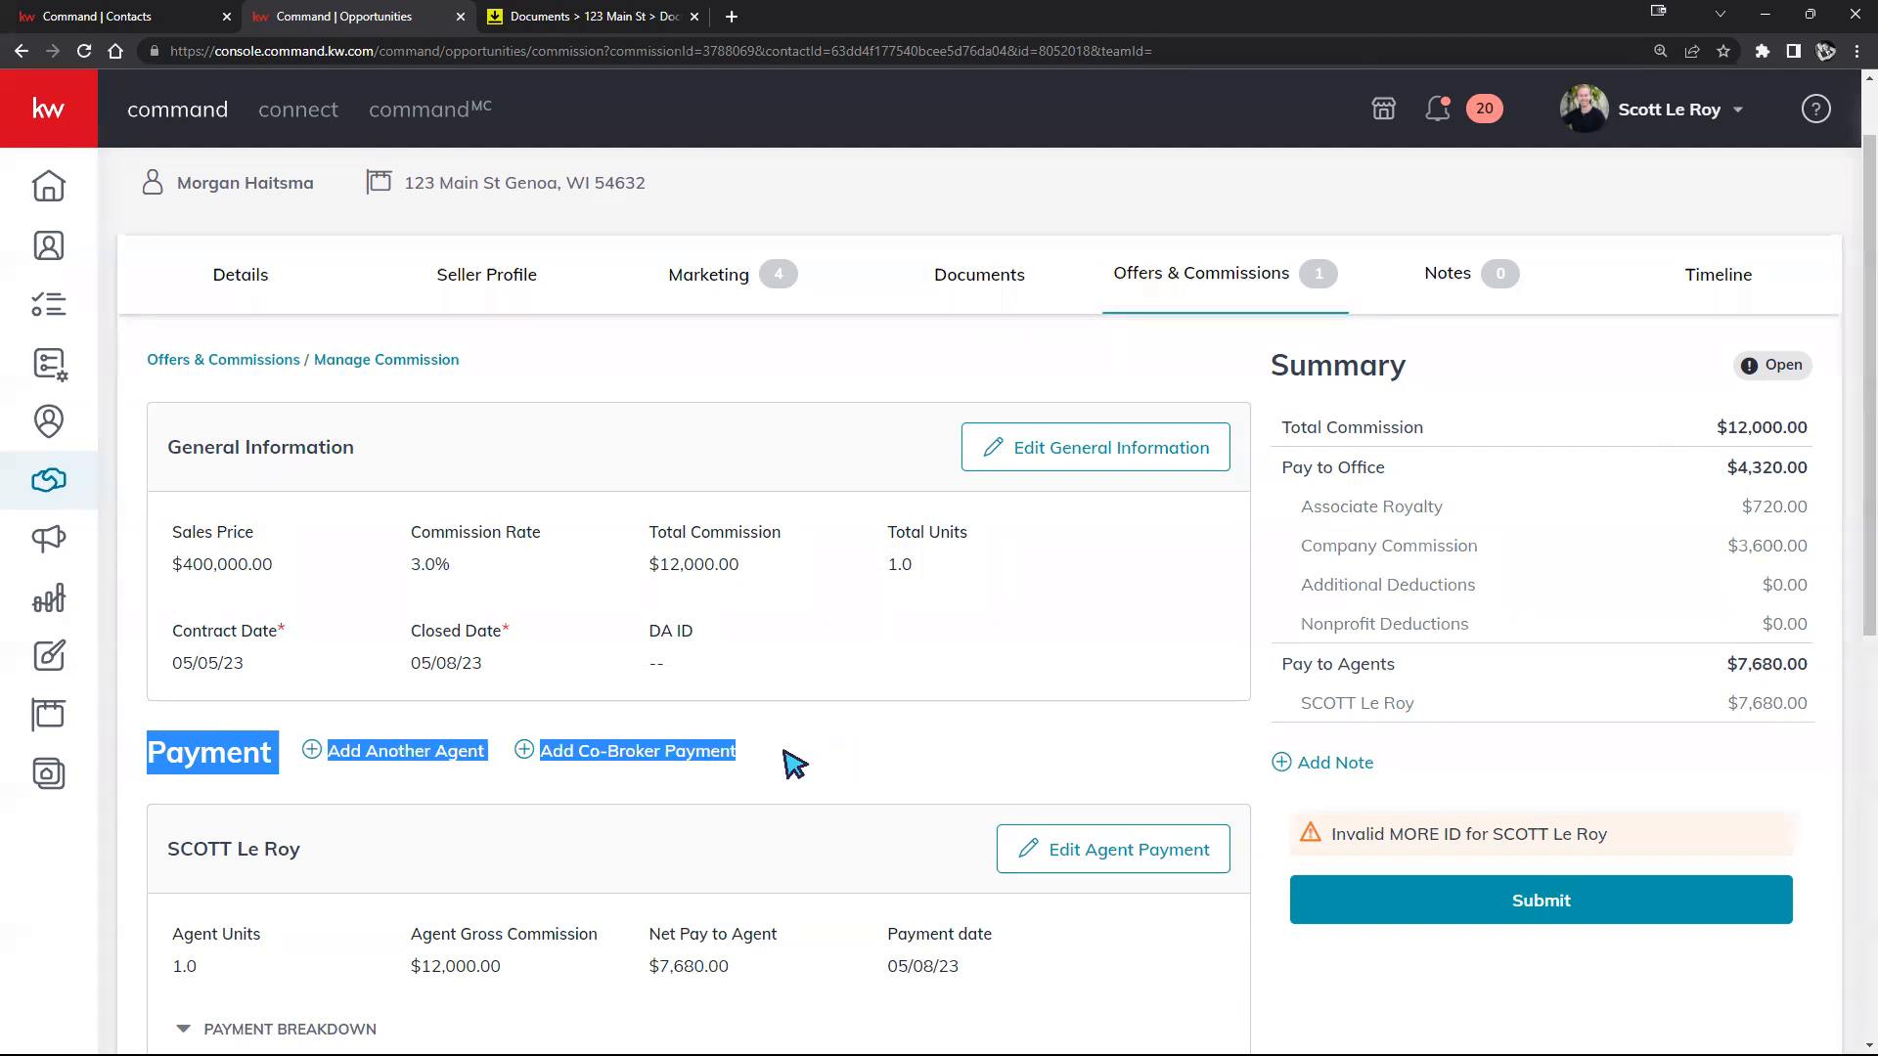
pyautogui.click(409, 783)
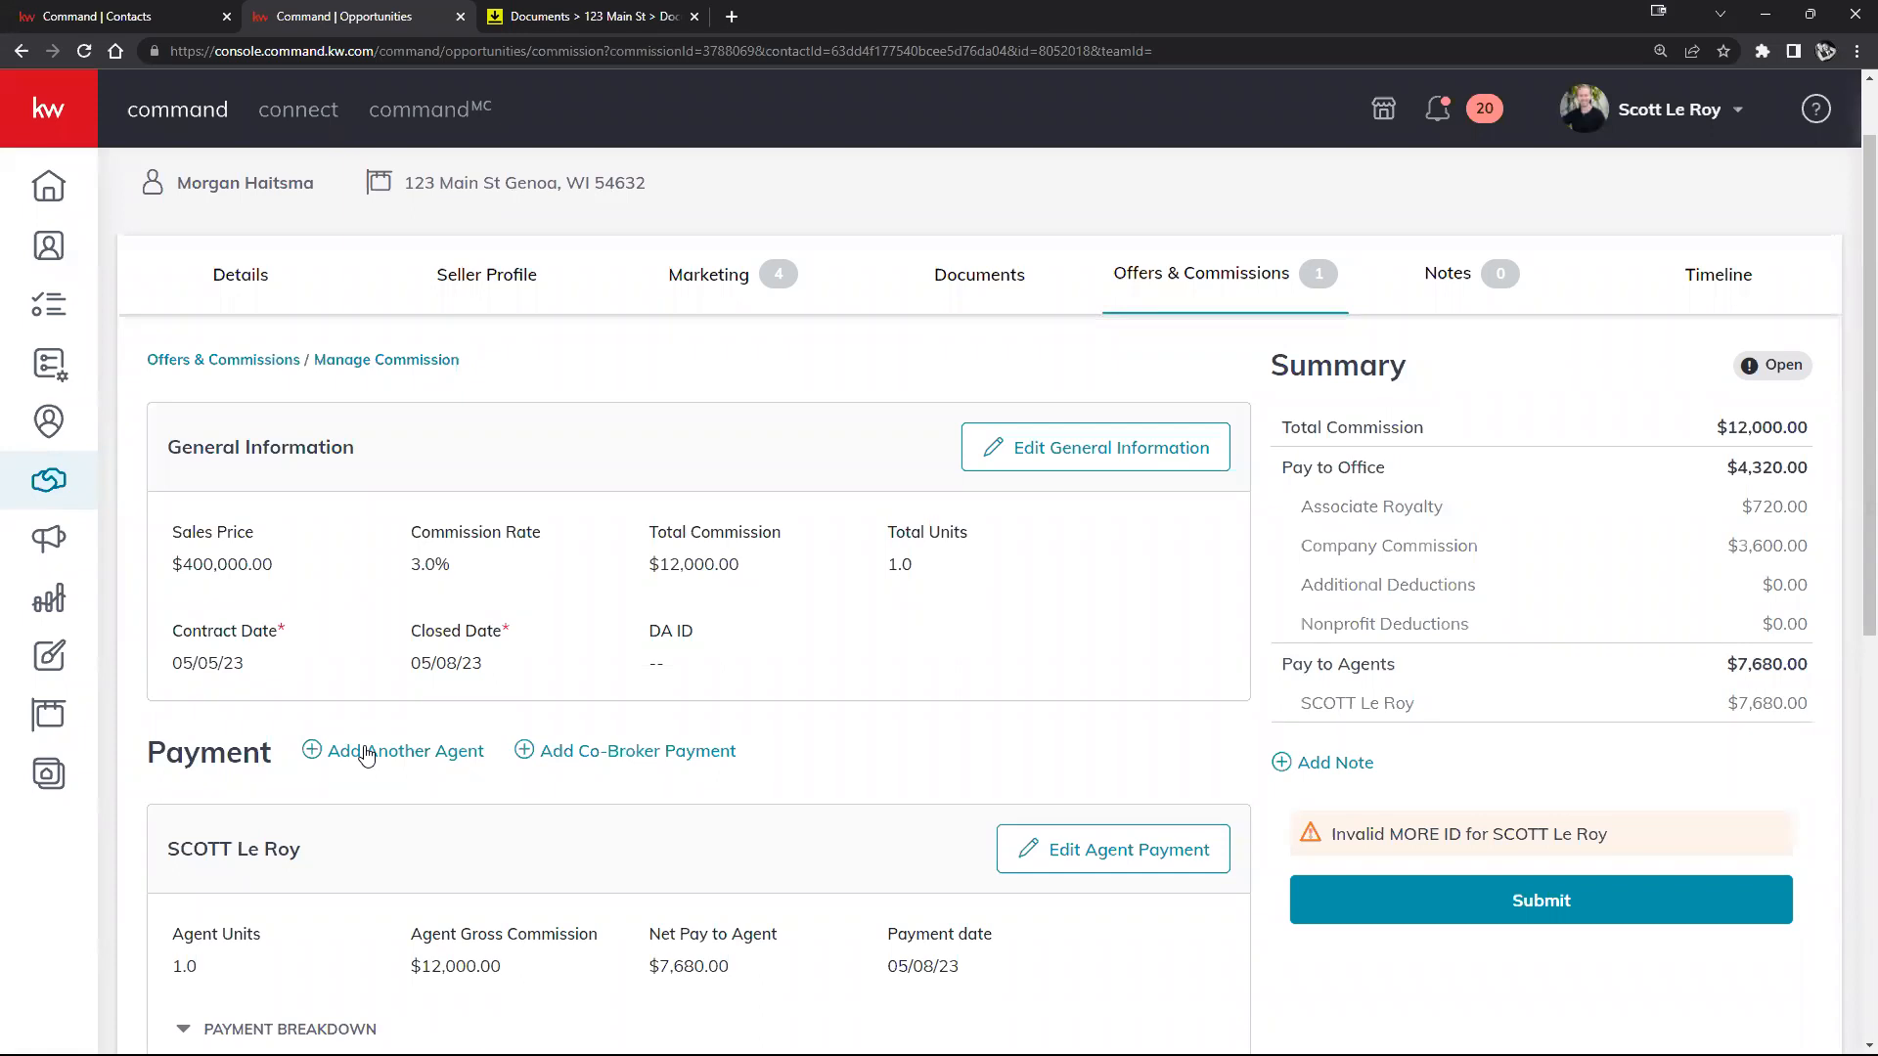
# Step: Open the Add Another Agent form, going back through Manage Commission after the Offer Timeline error
pyautogui.click(366, 756)
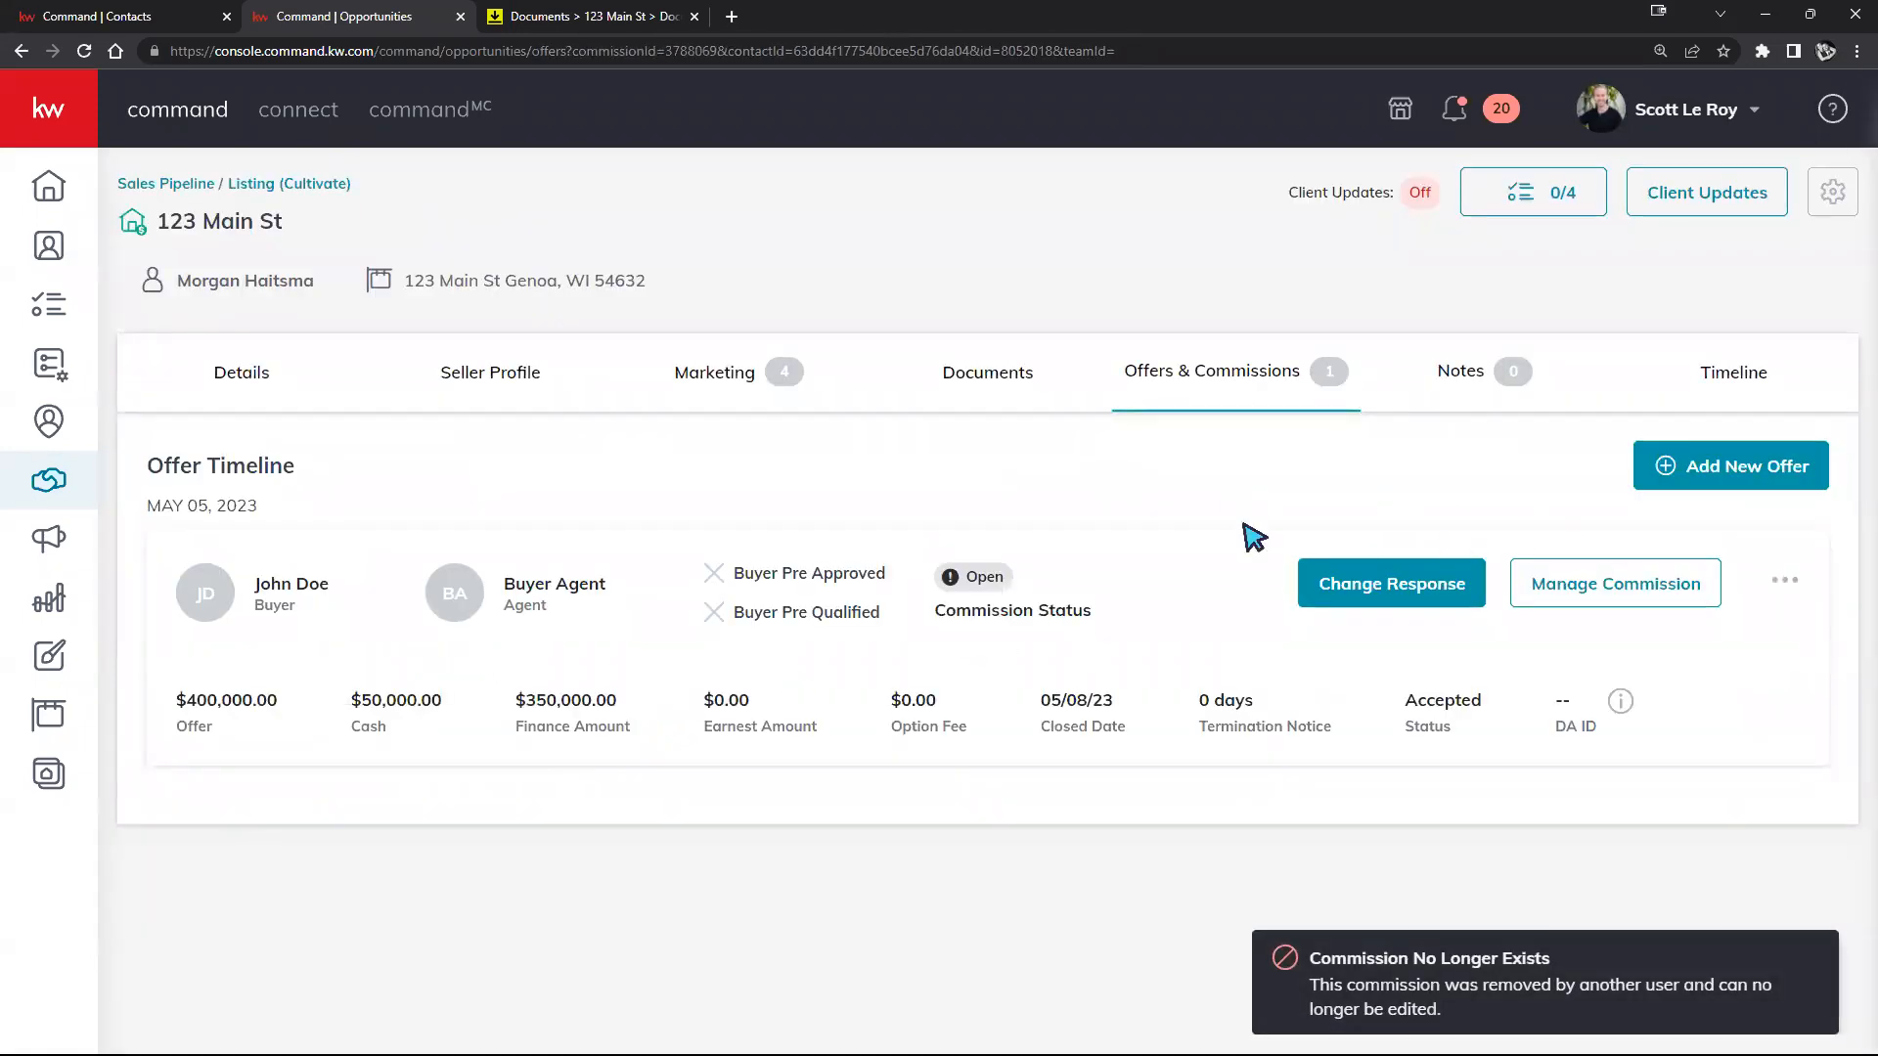
pyautogui.click(1518, 583)
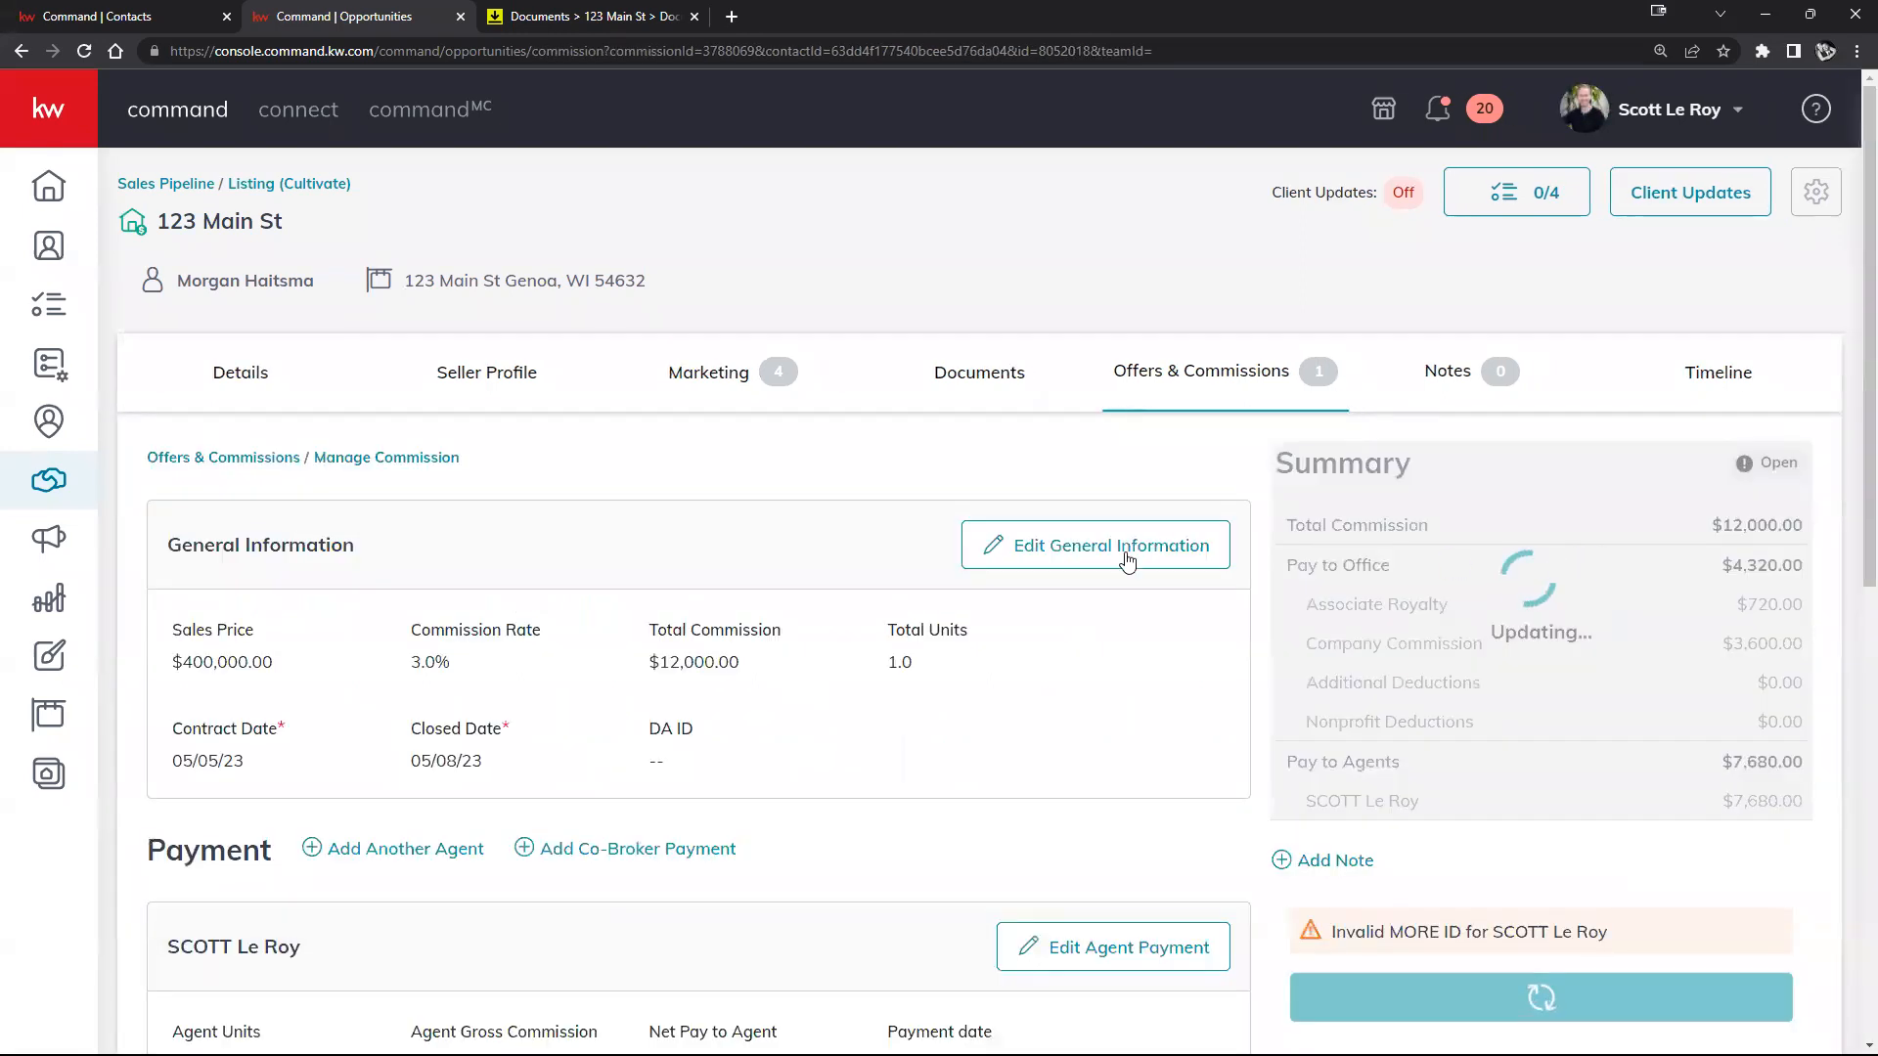
pyautogui.scroll(-2, 572, 631)
pyautogui.click(396, 654)
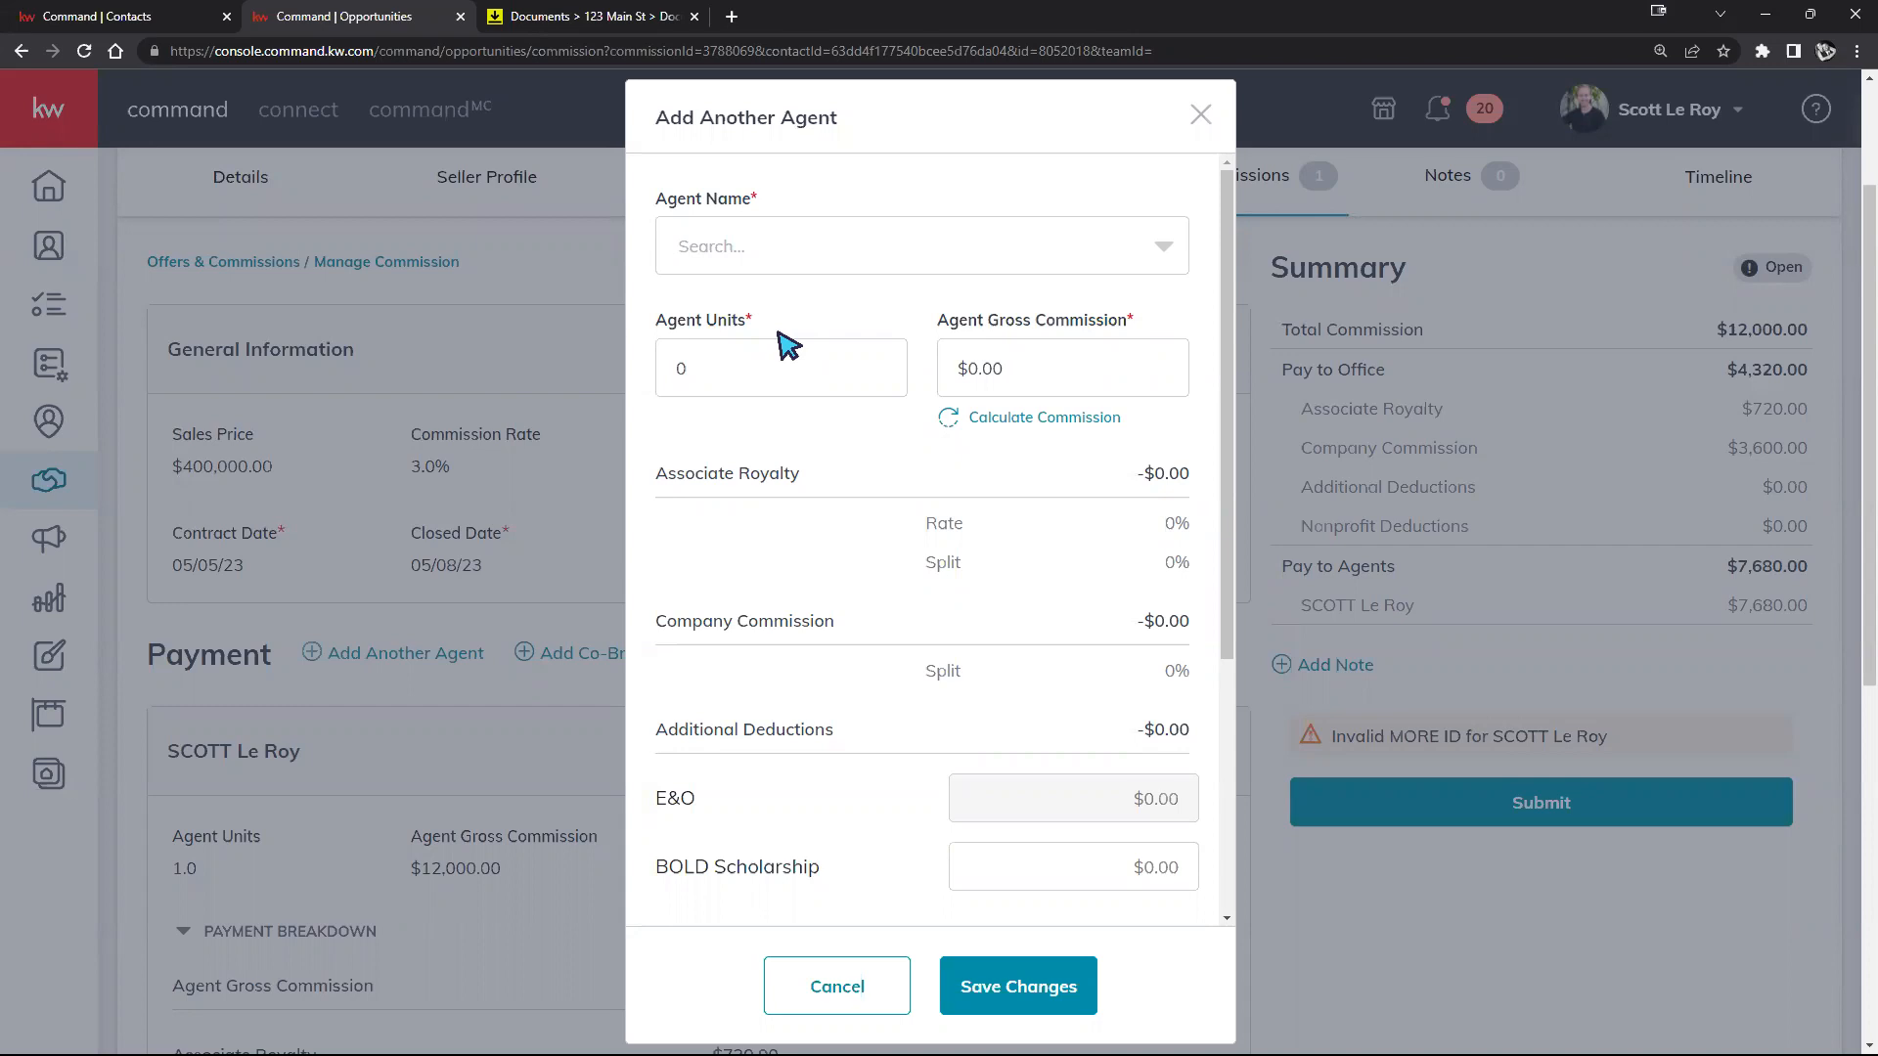
# Step: Give the new agent 0.5 units and calculate a $6,000.00 gross commission
pyautogui.click(1149, 252)
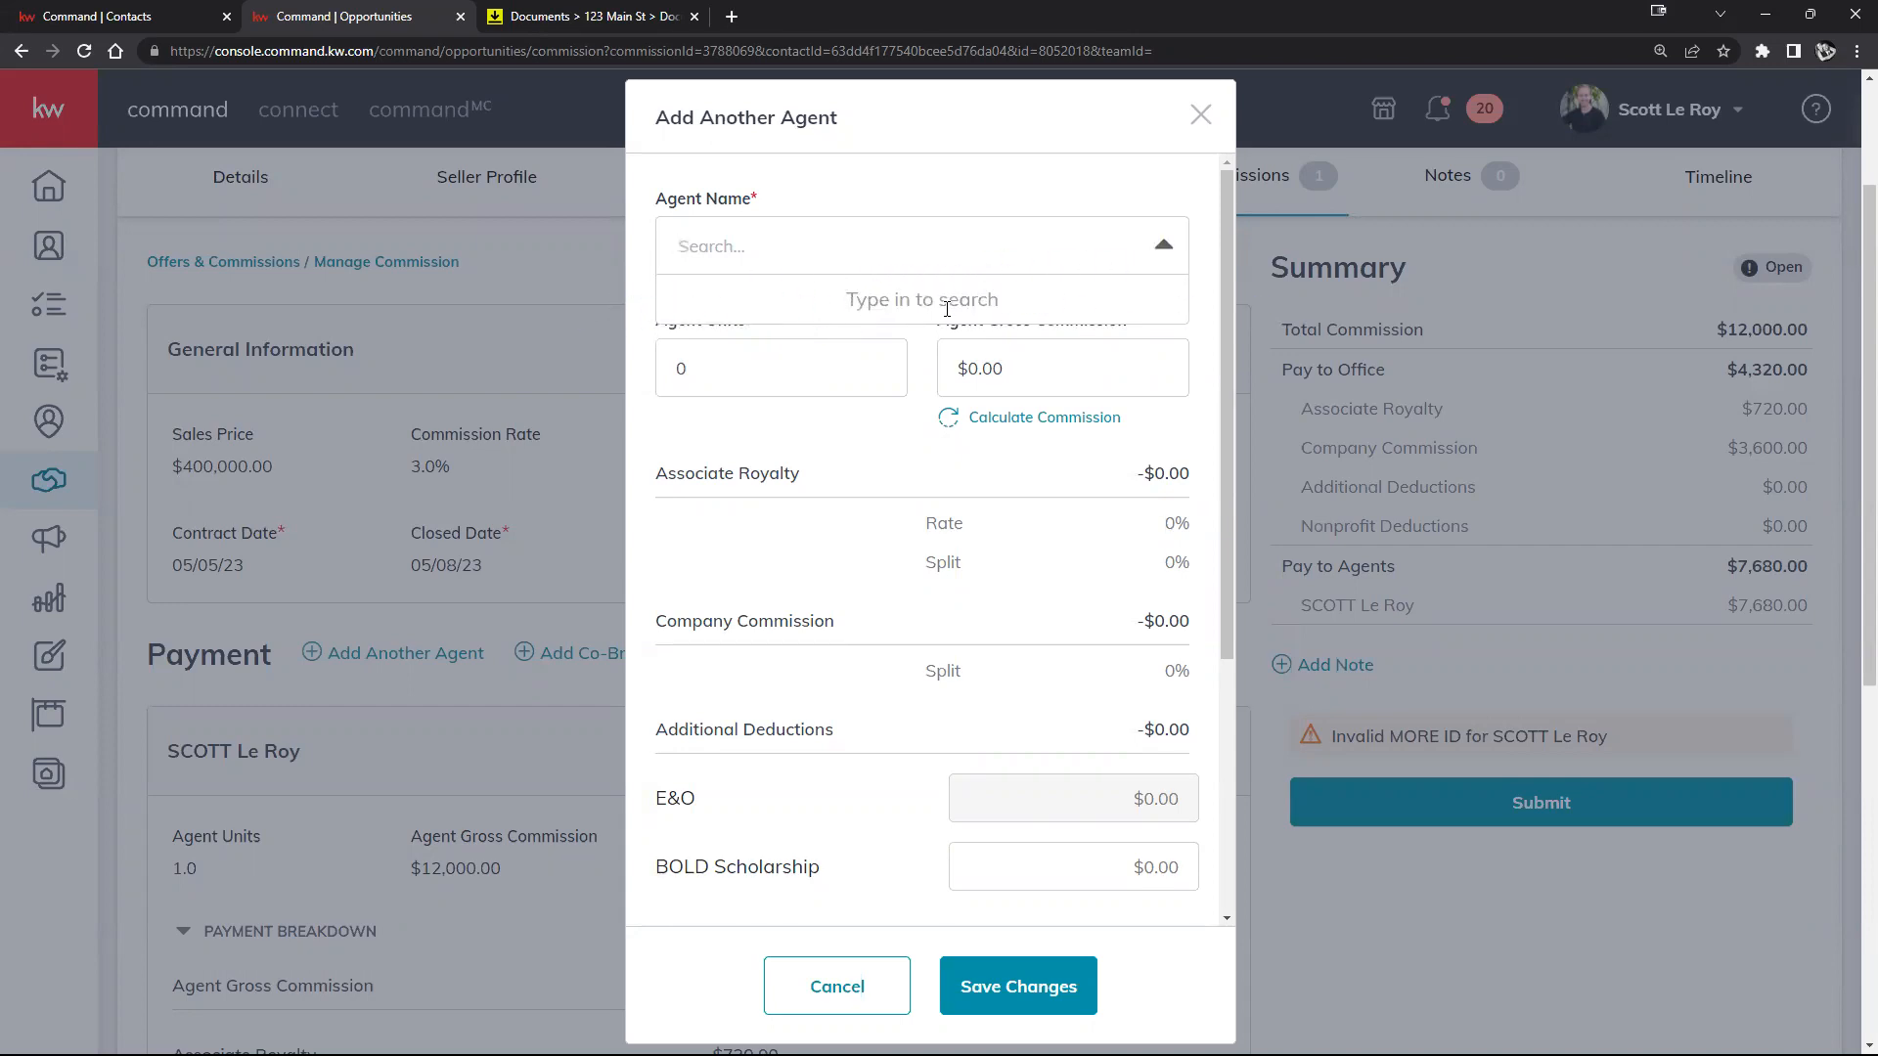
pyautogui.click(934, 391)
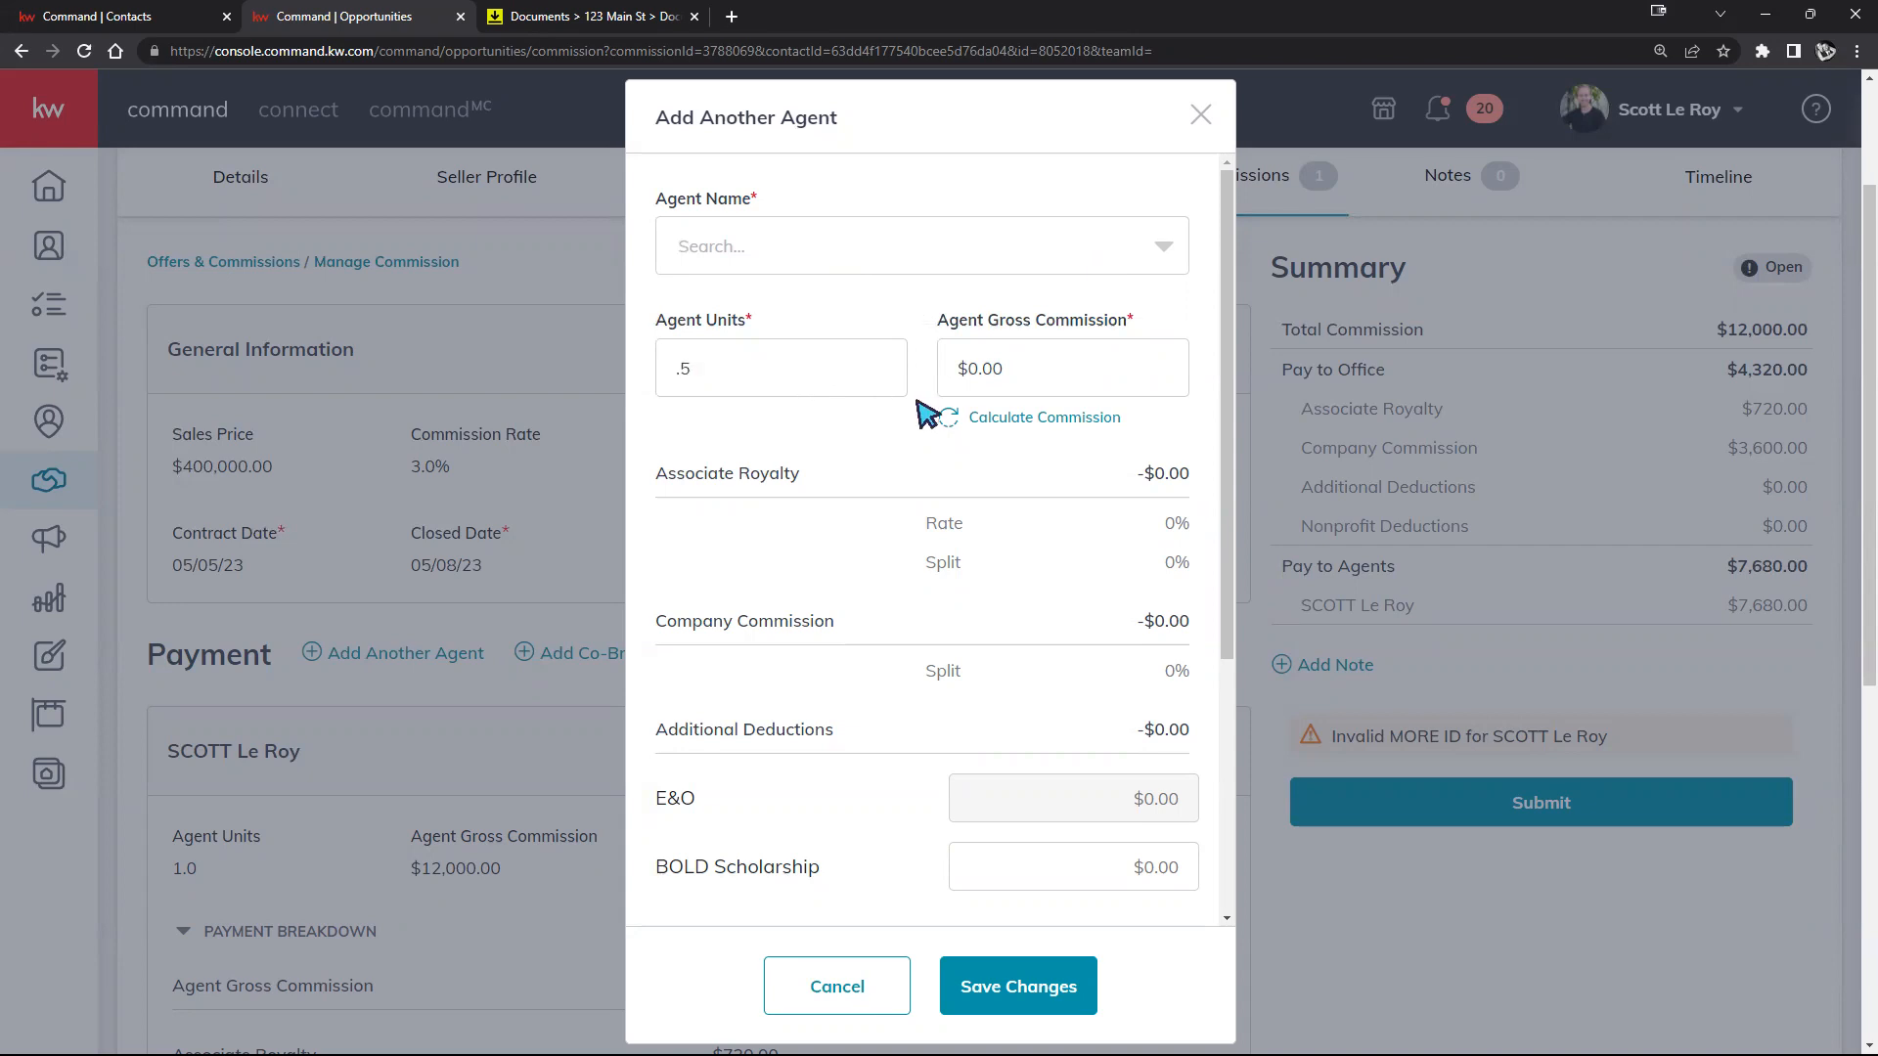
pyautogui.doubleClick(1013, 364)
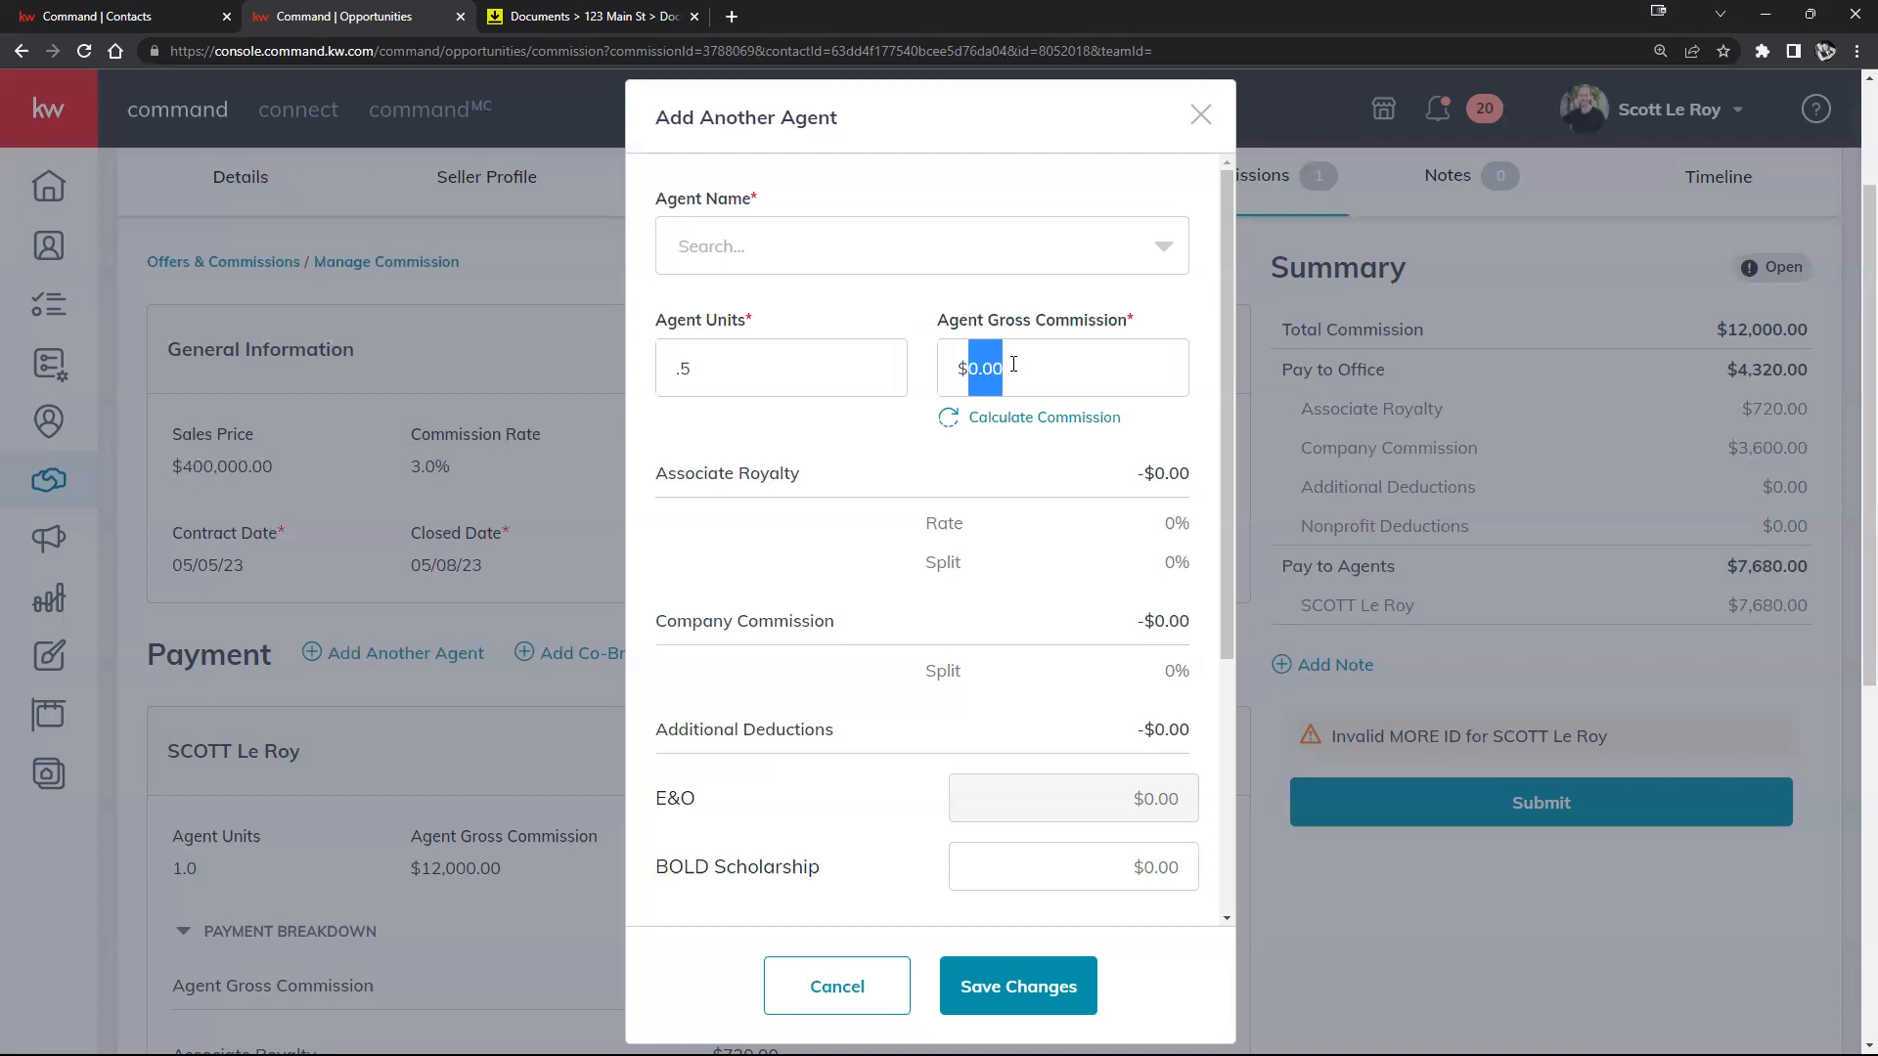
pyautogui.write('5')
pyautogui.click(907, 445)
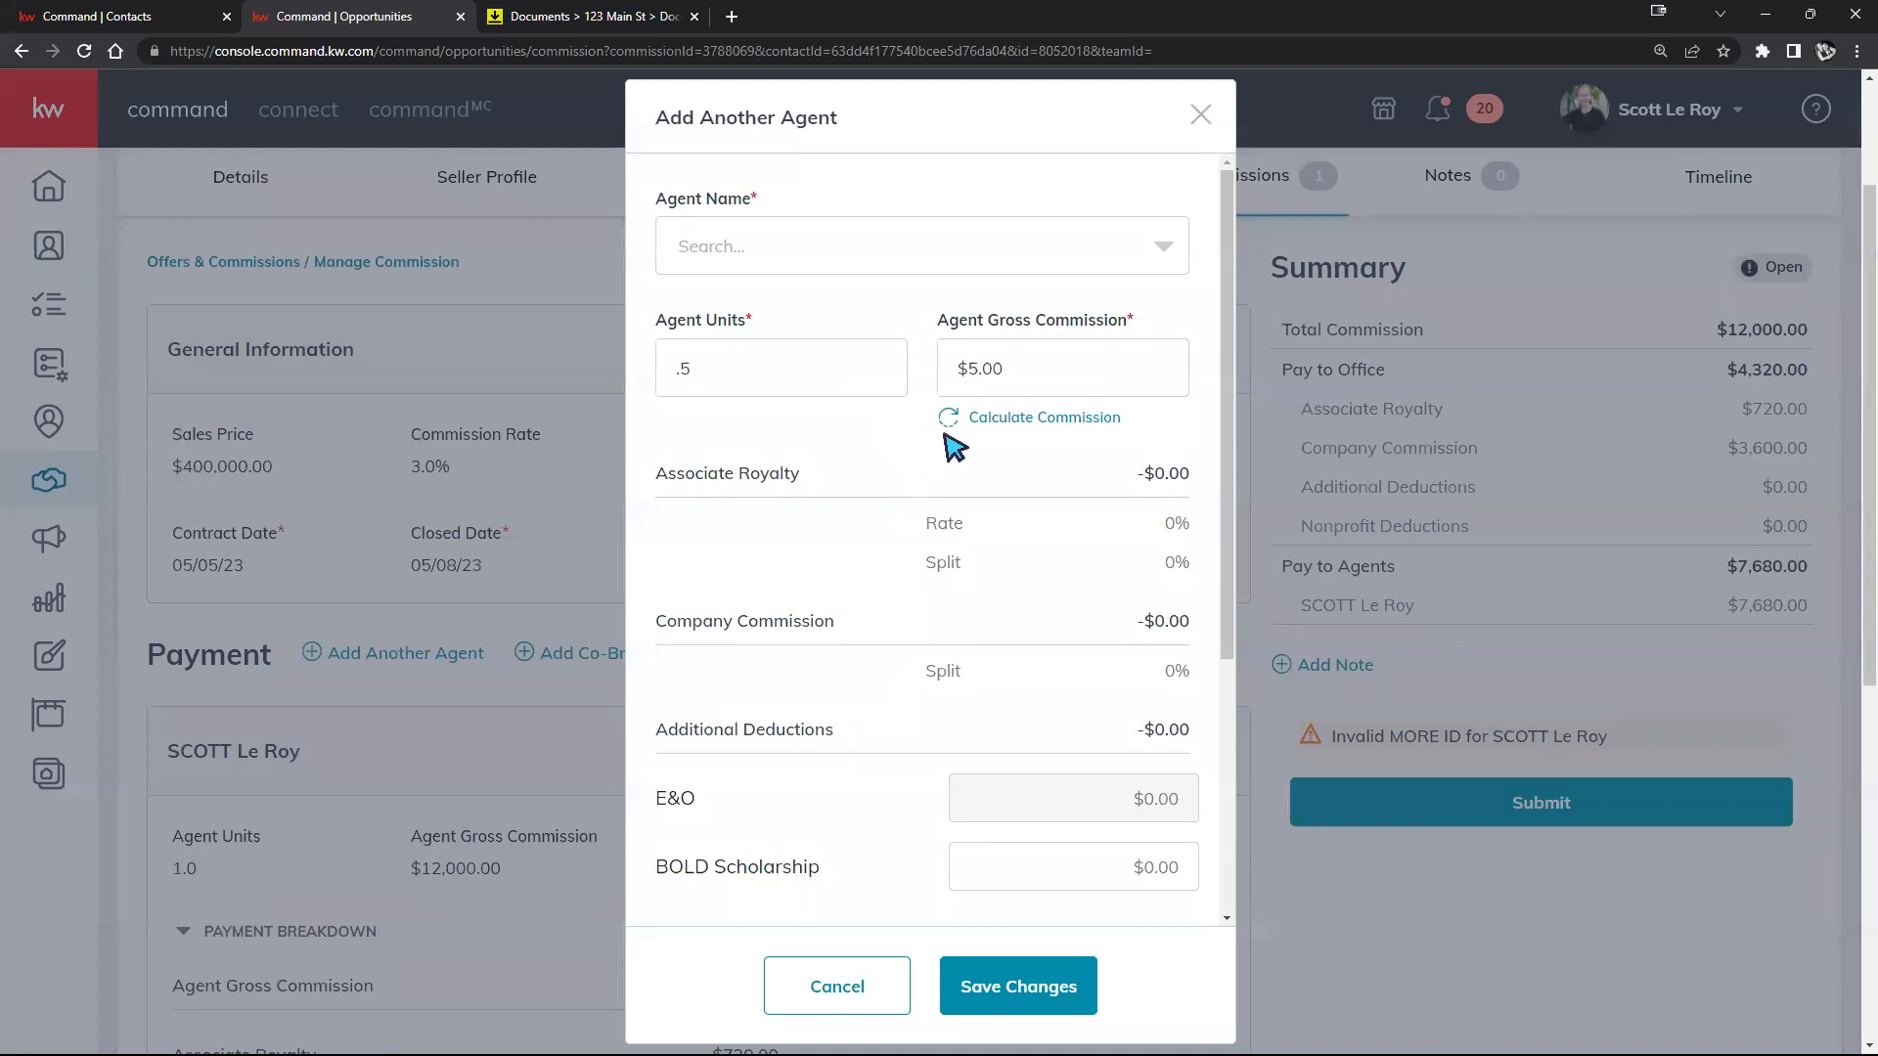
pyautogui.click(999, 421)
# Step: Start a new item under Extra Payment Options for the agent
pyautogui.scroll(-2, 900, 427)
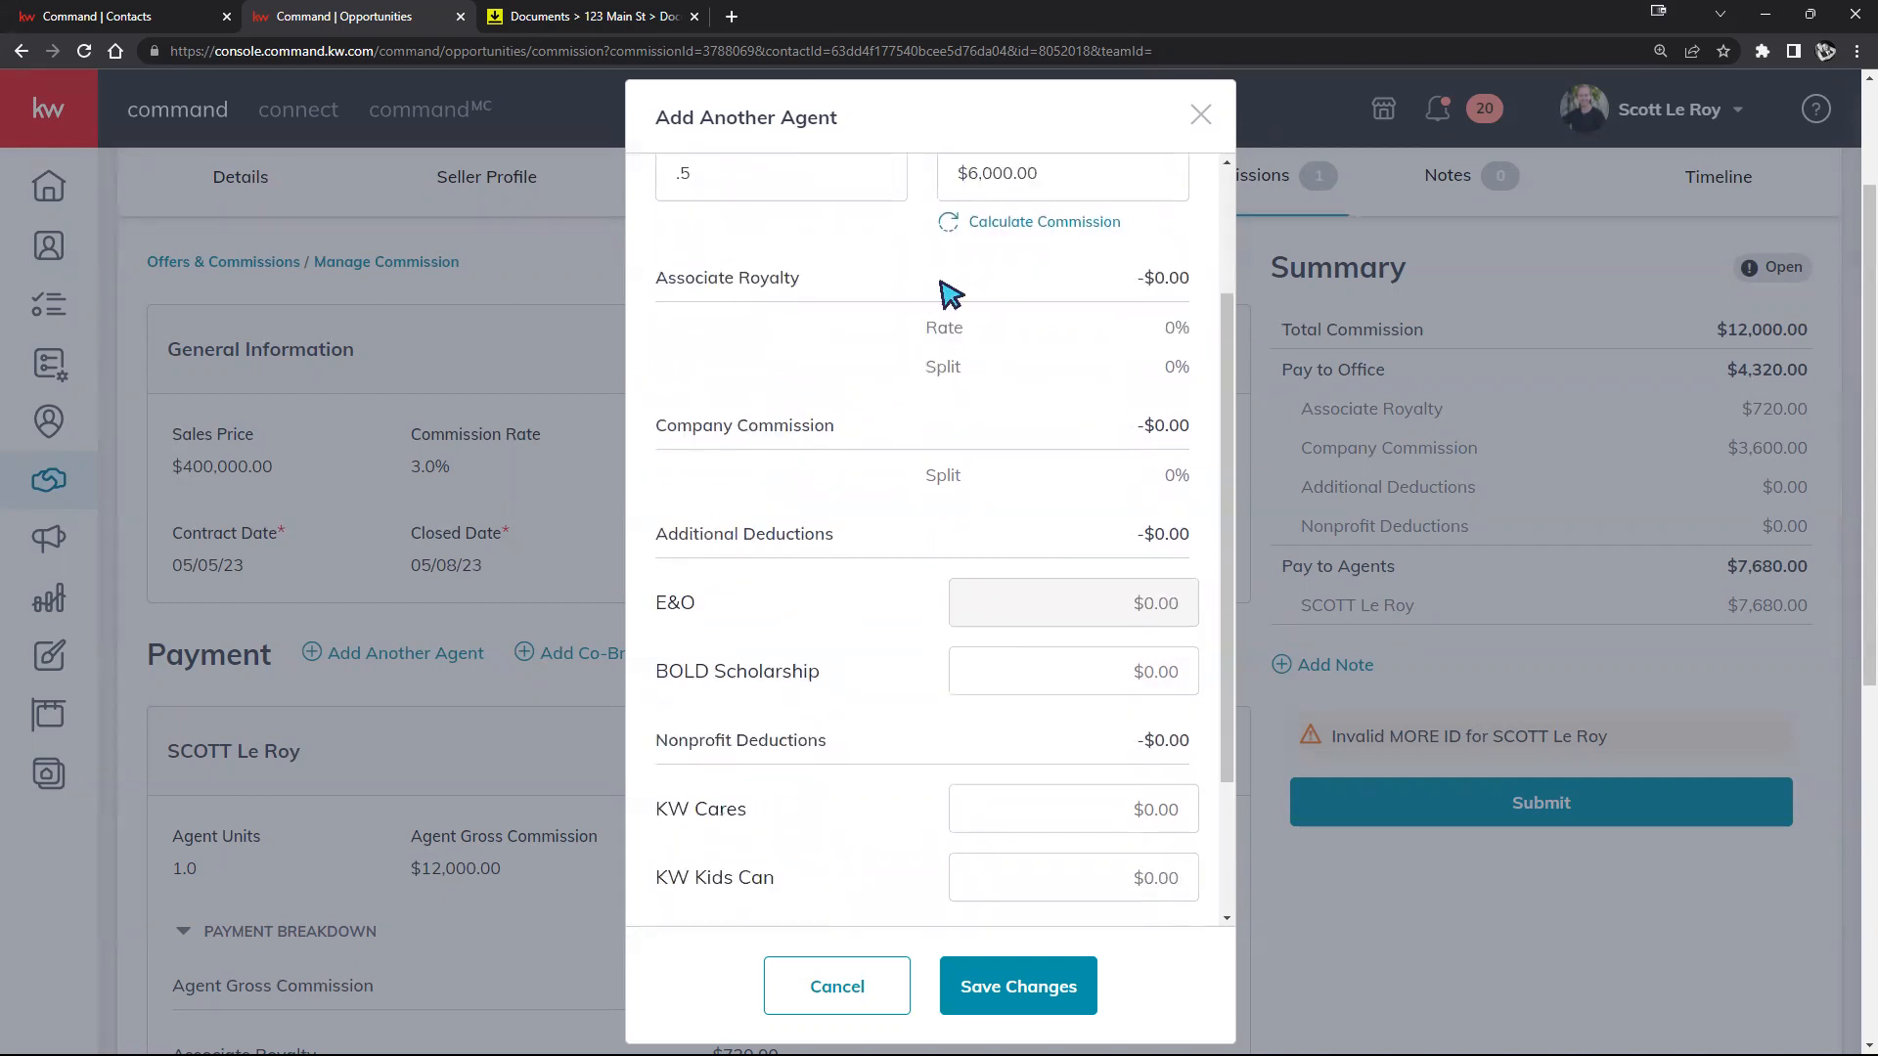
pyautogui.scroll(-2, 1048, 472)
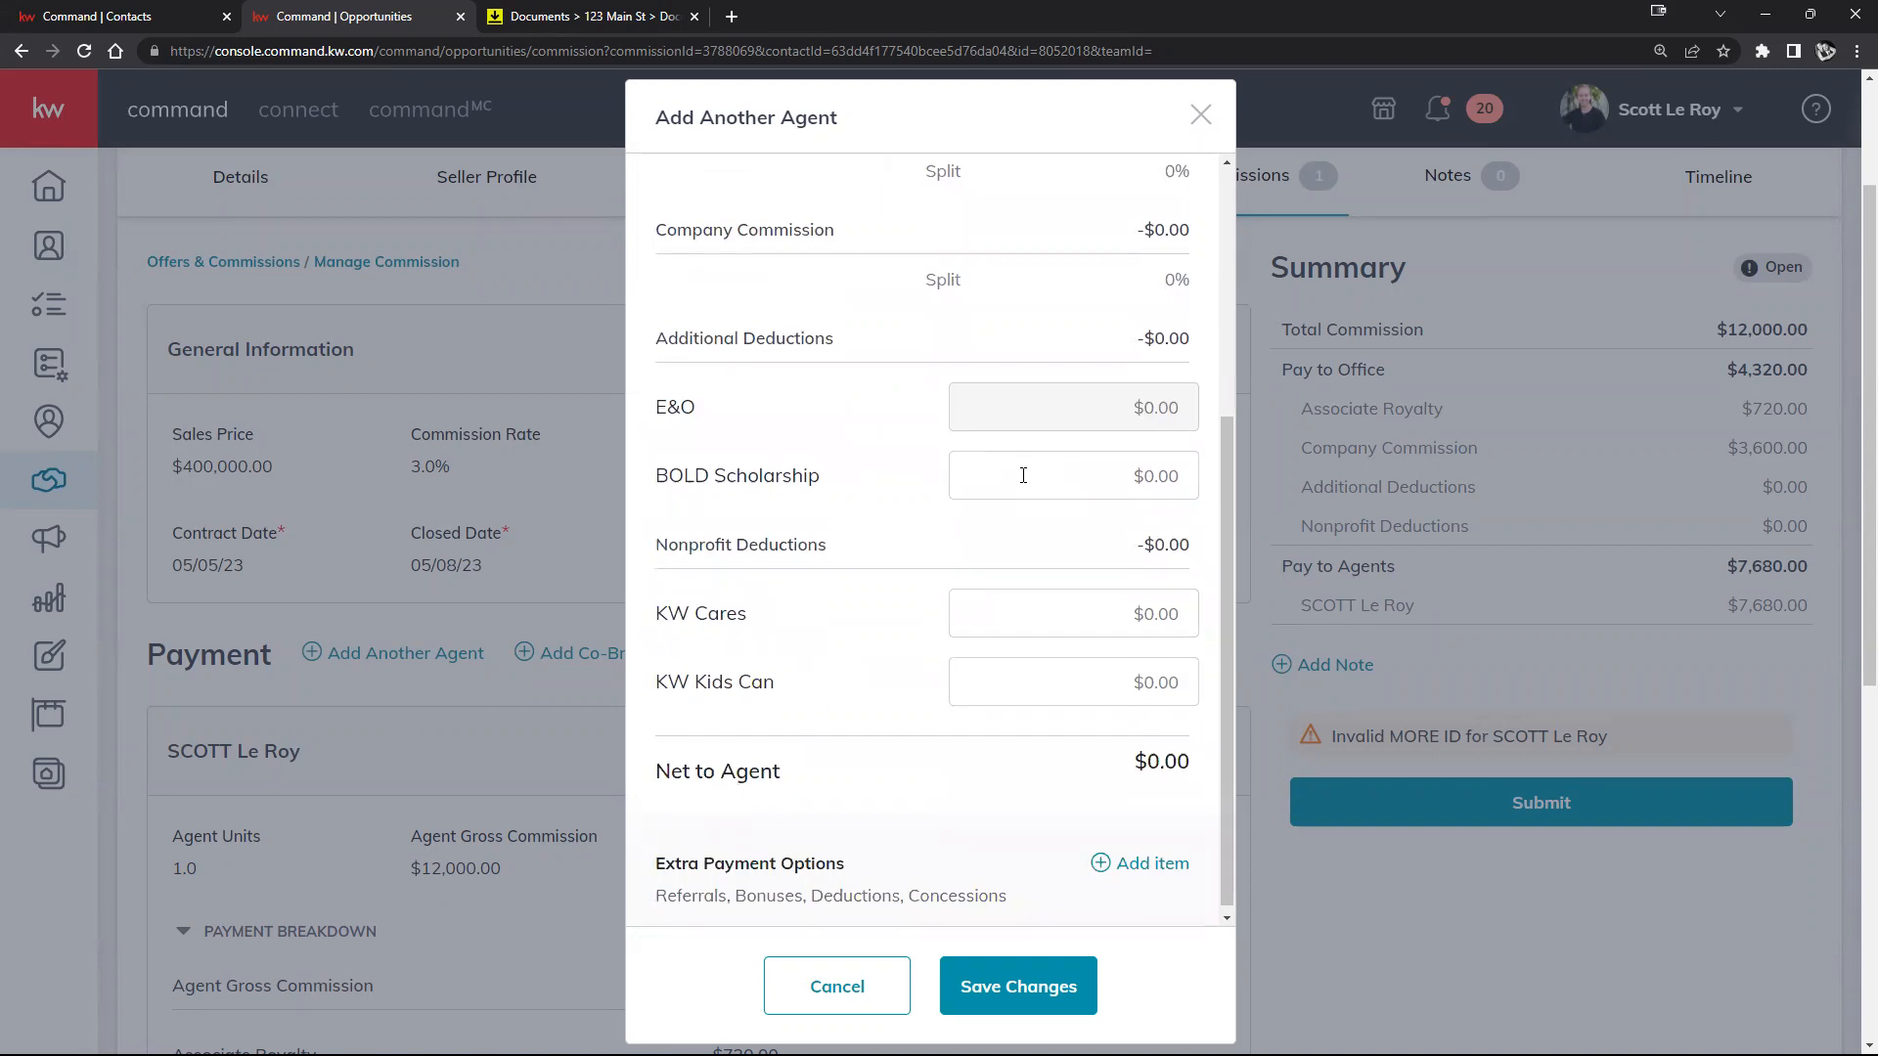
pyautogui.scroll(-1, 827, 606)
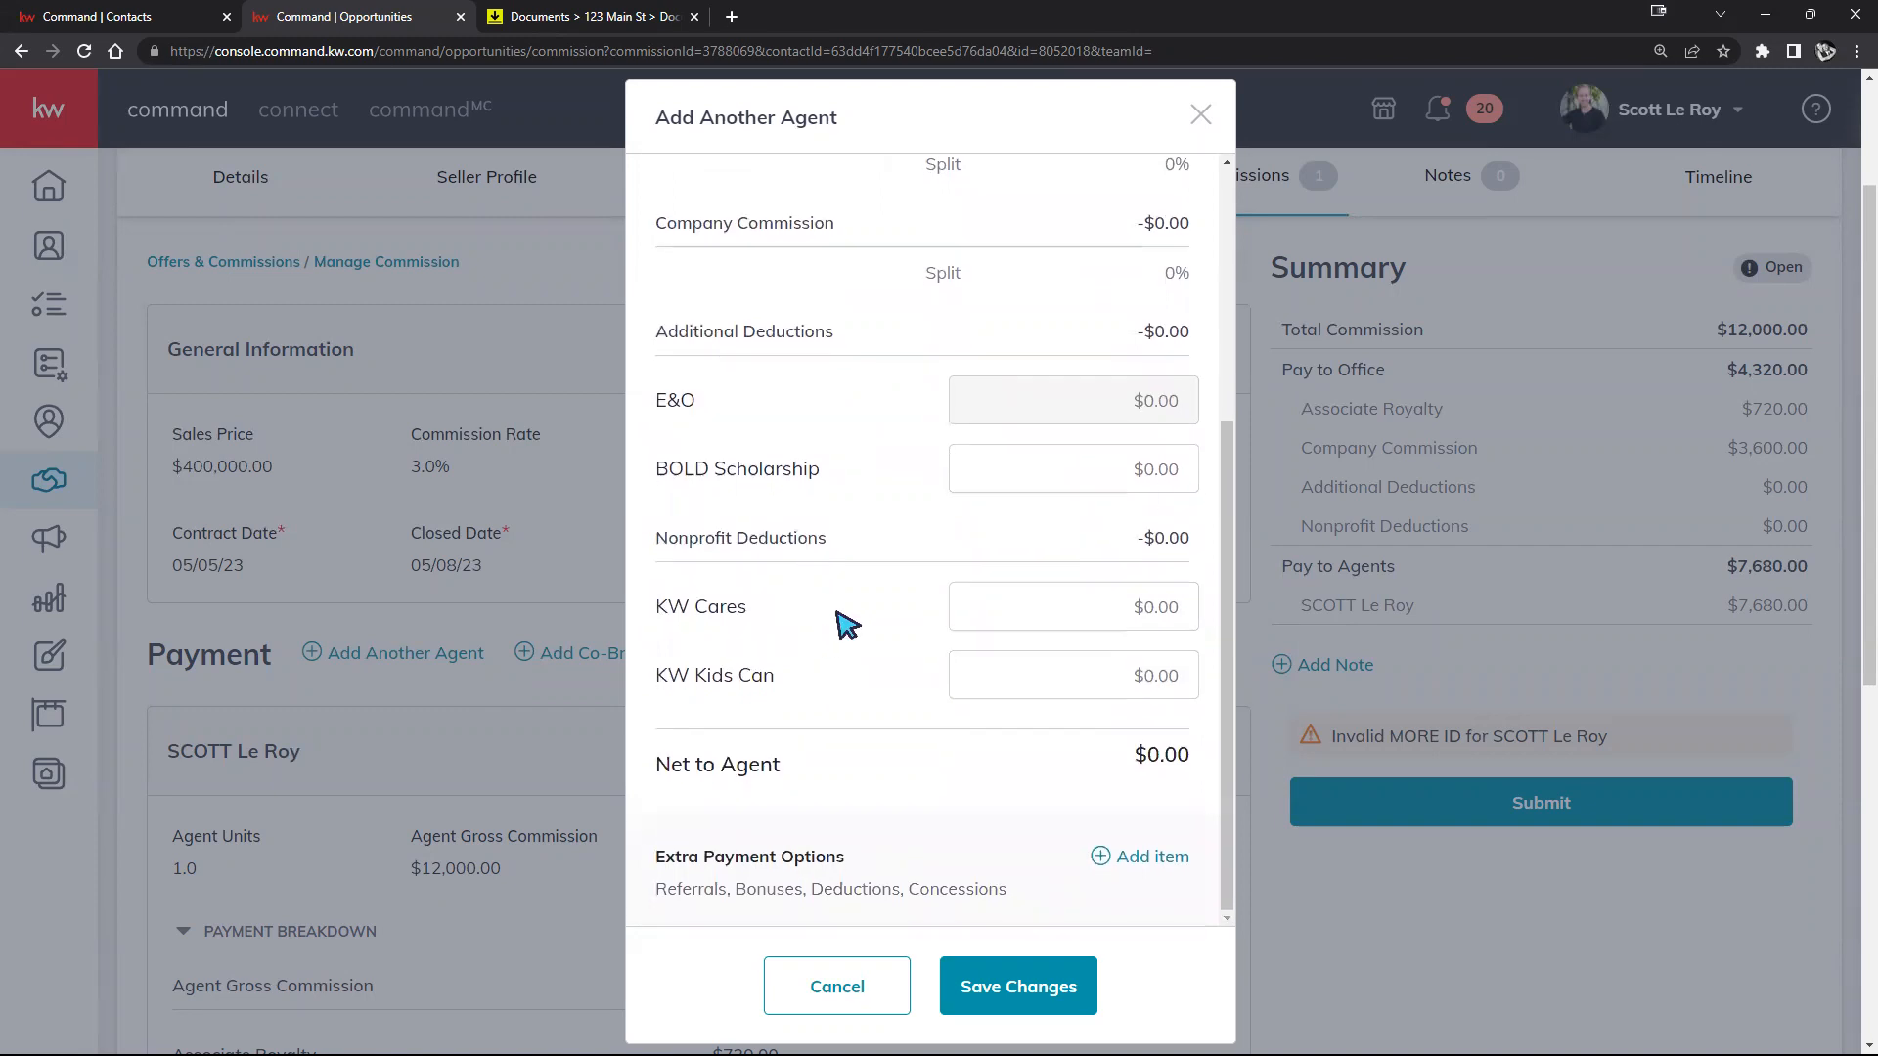
pyautogui.scroll(-1, 847, 625)
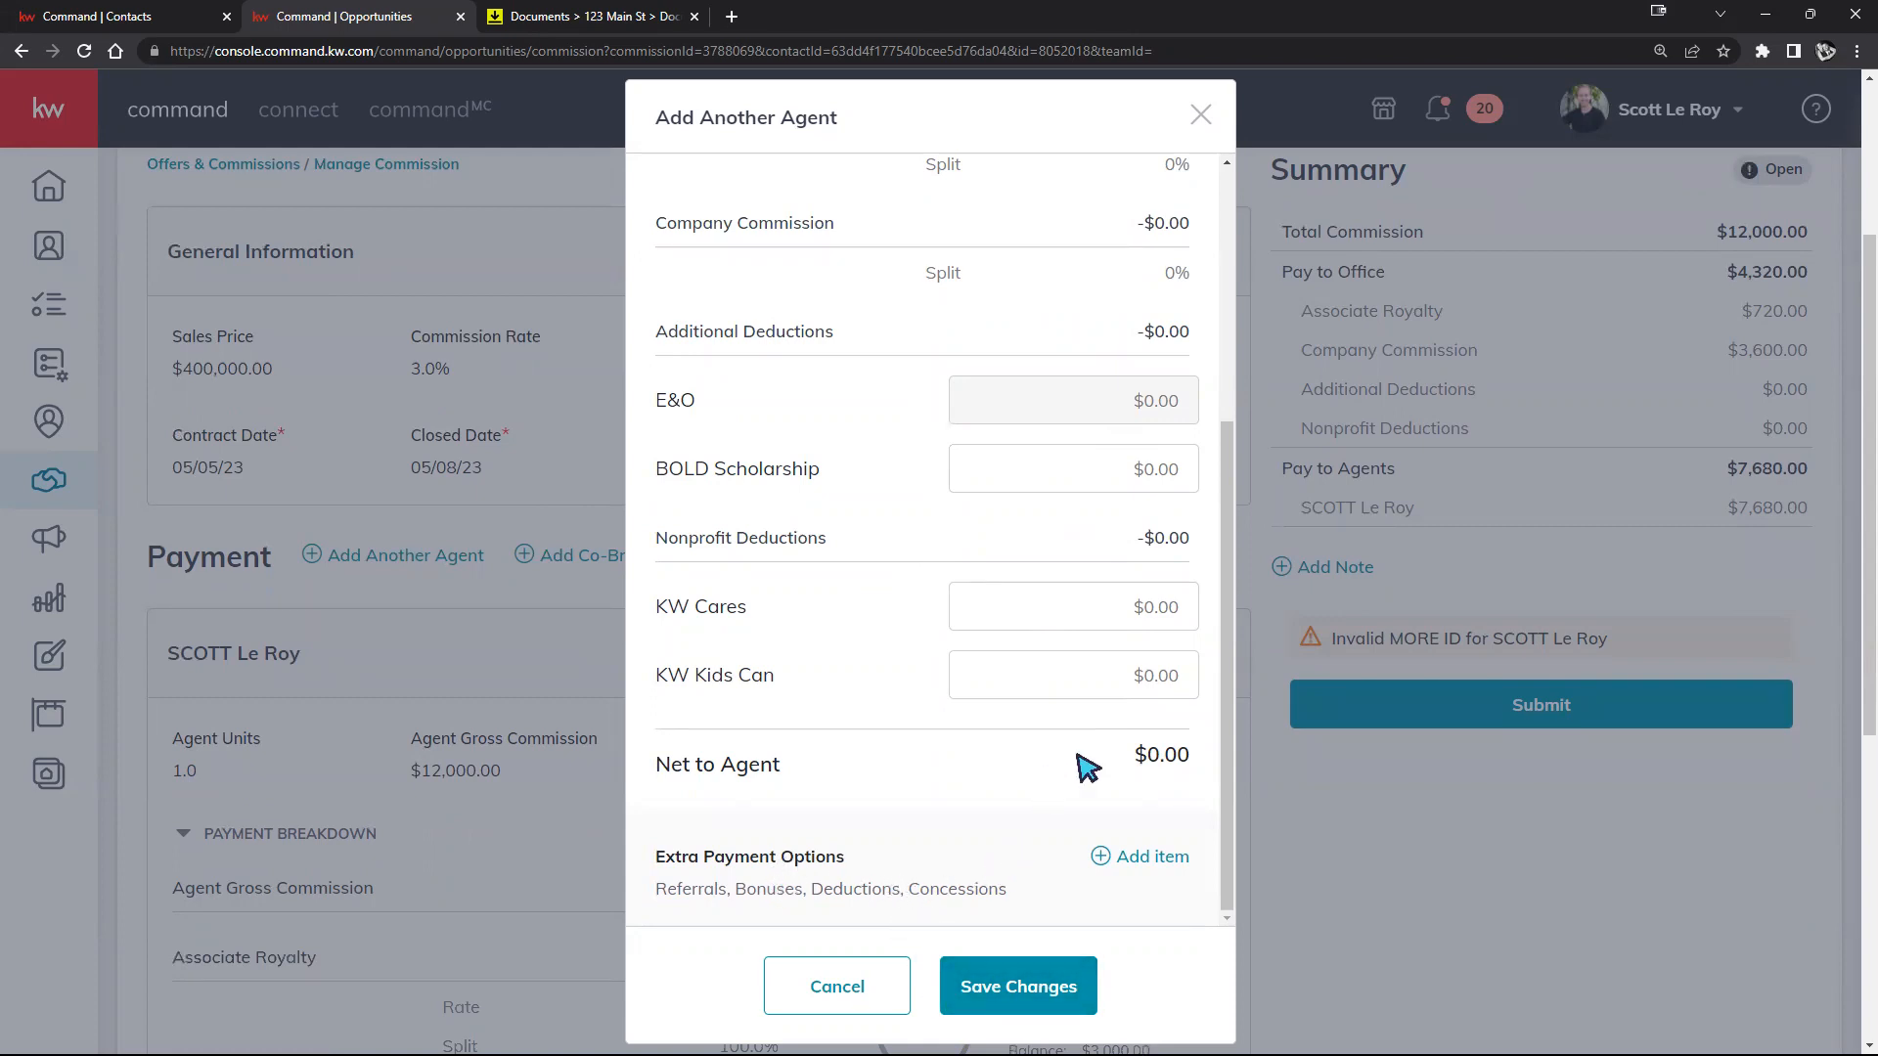
pyautogui.click(1160, 852)
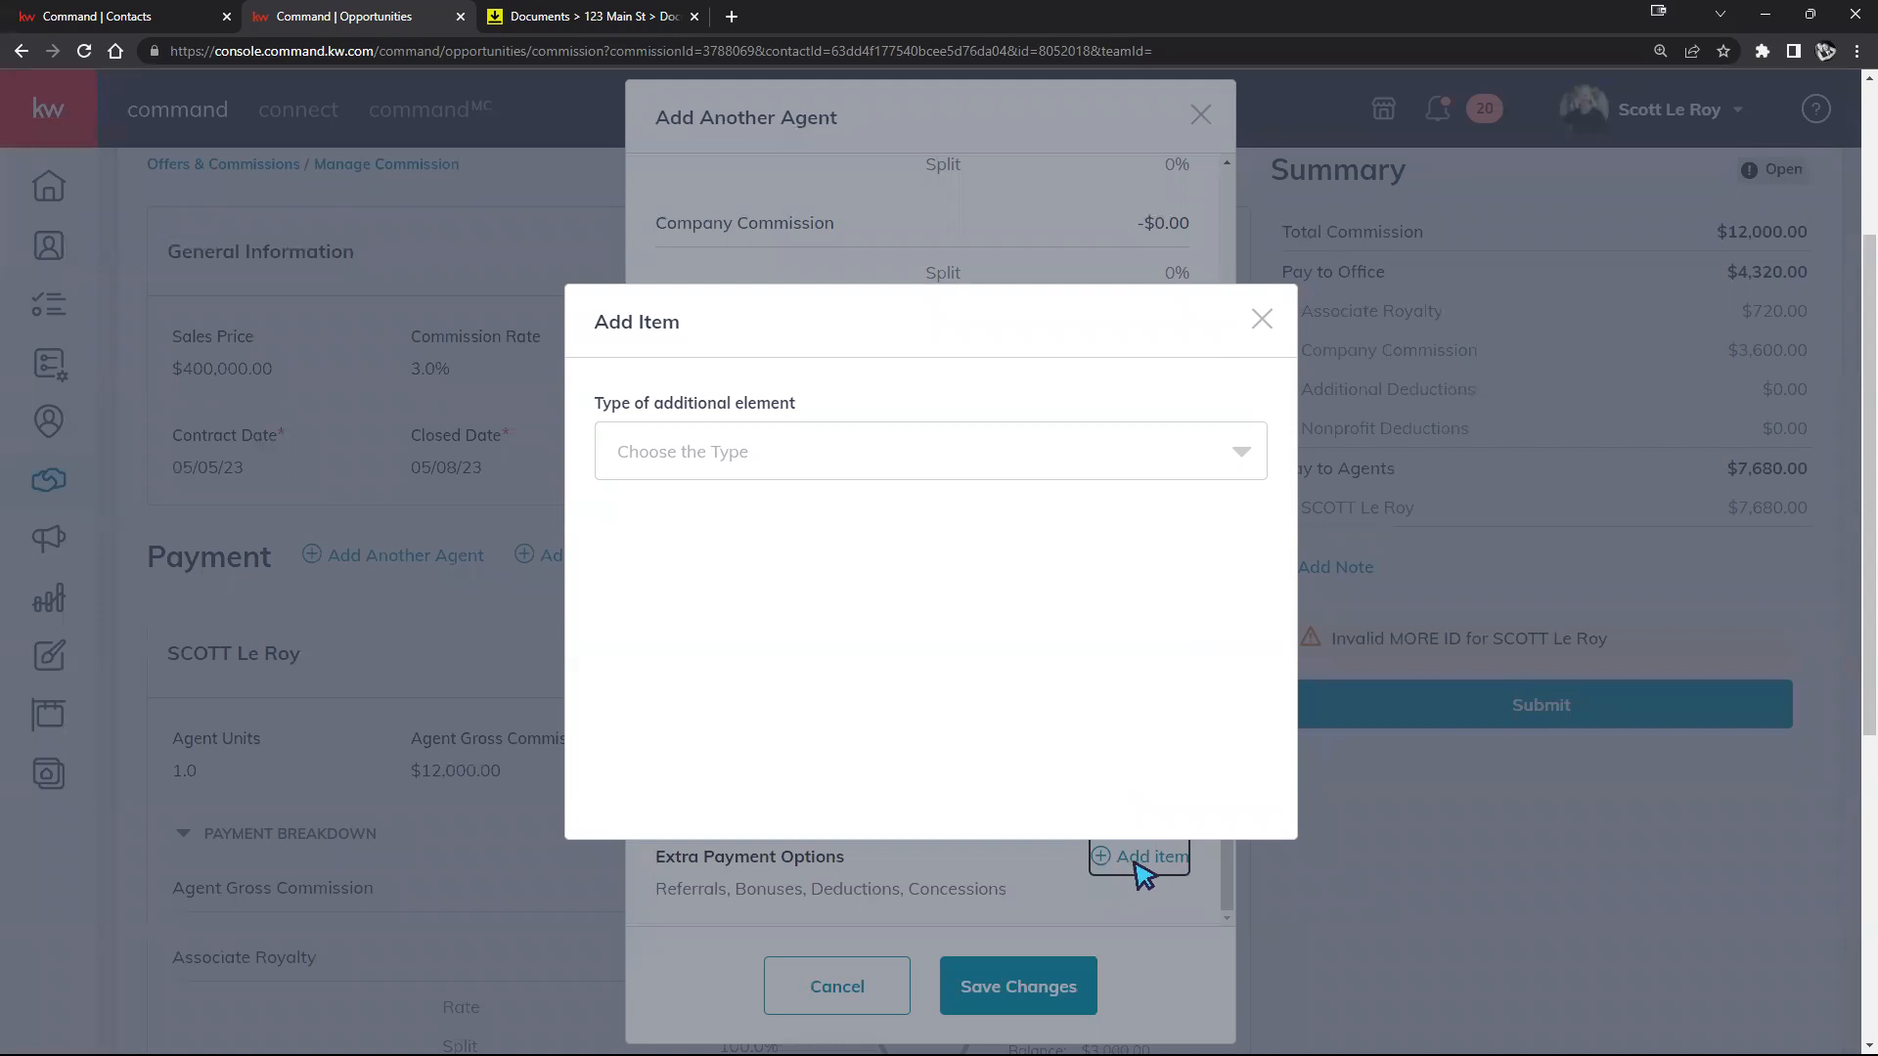
# Step: Preview the Bonus and Deduction extra payment types, then cancel the item without adding it
pyautogui.click(1250, 454)
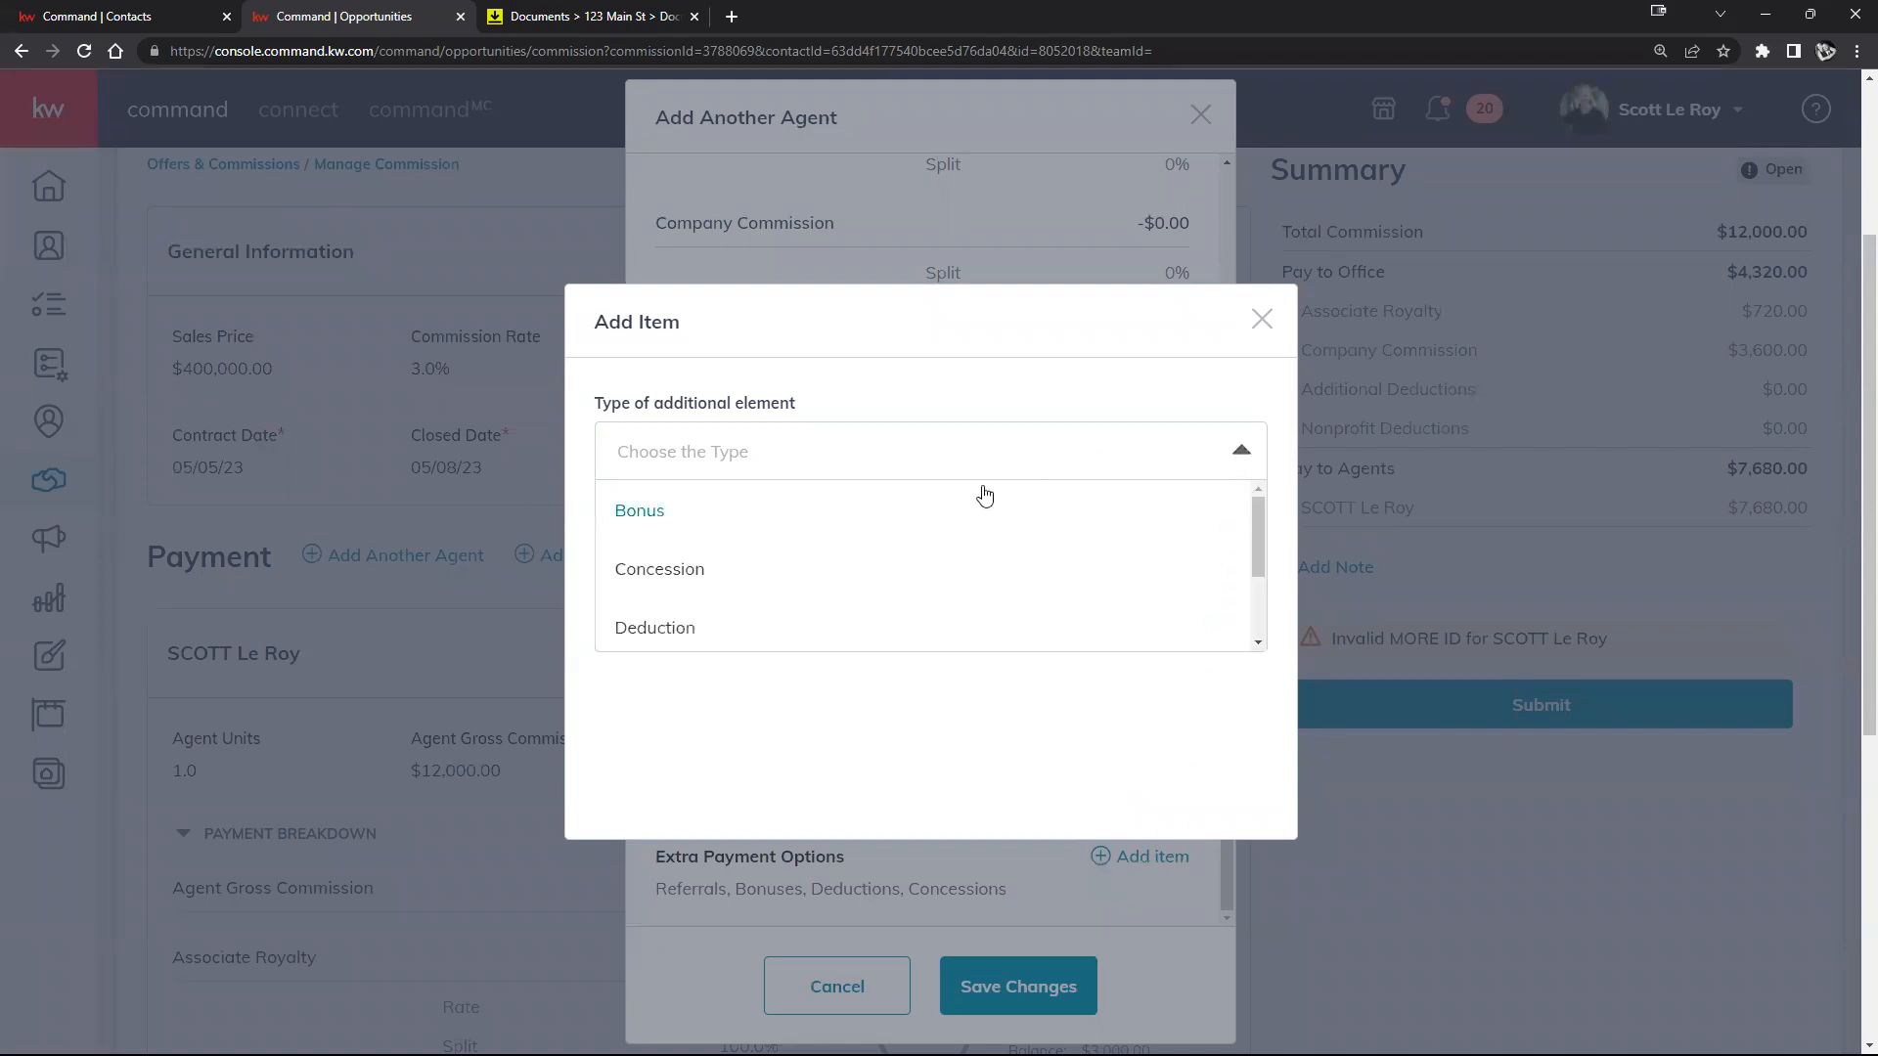
pyautogui.scroll(-2, 978, 501)
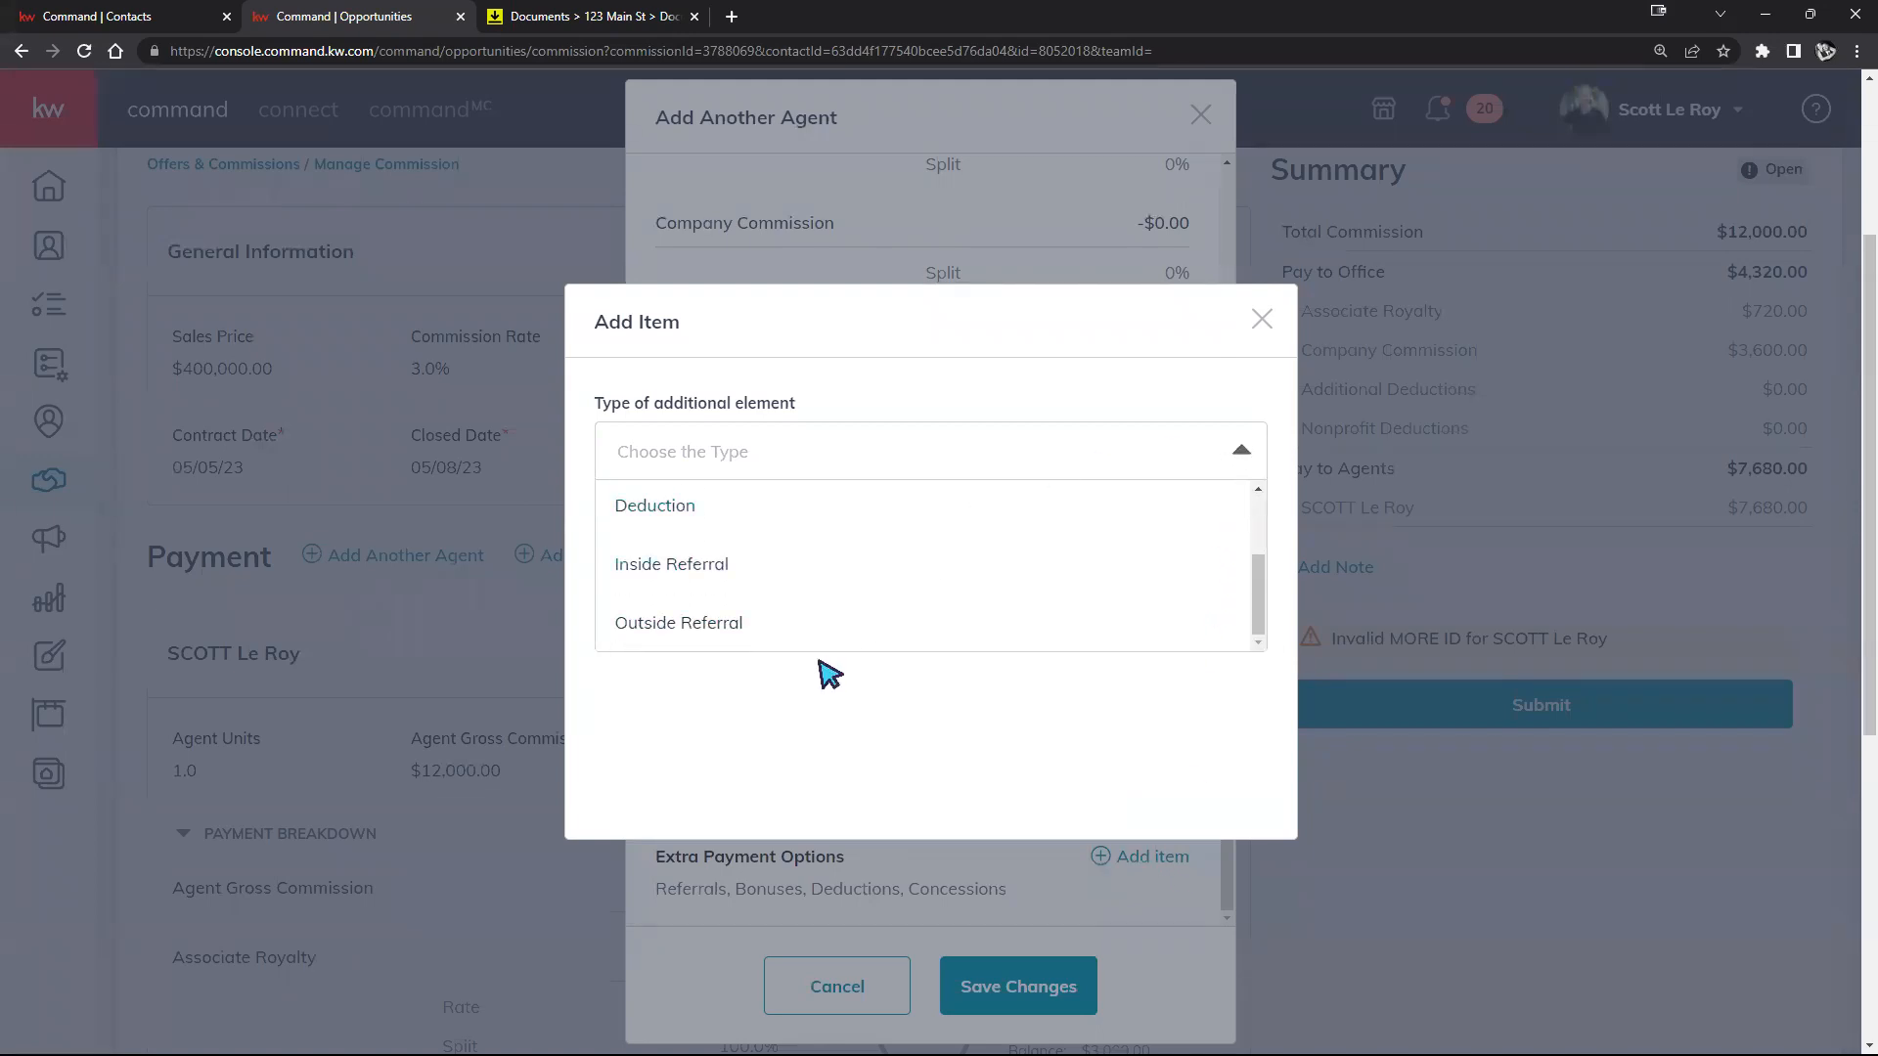
pyautogui.scroll(2, 788, 629)
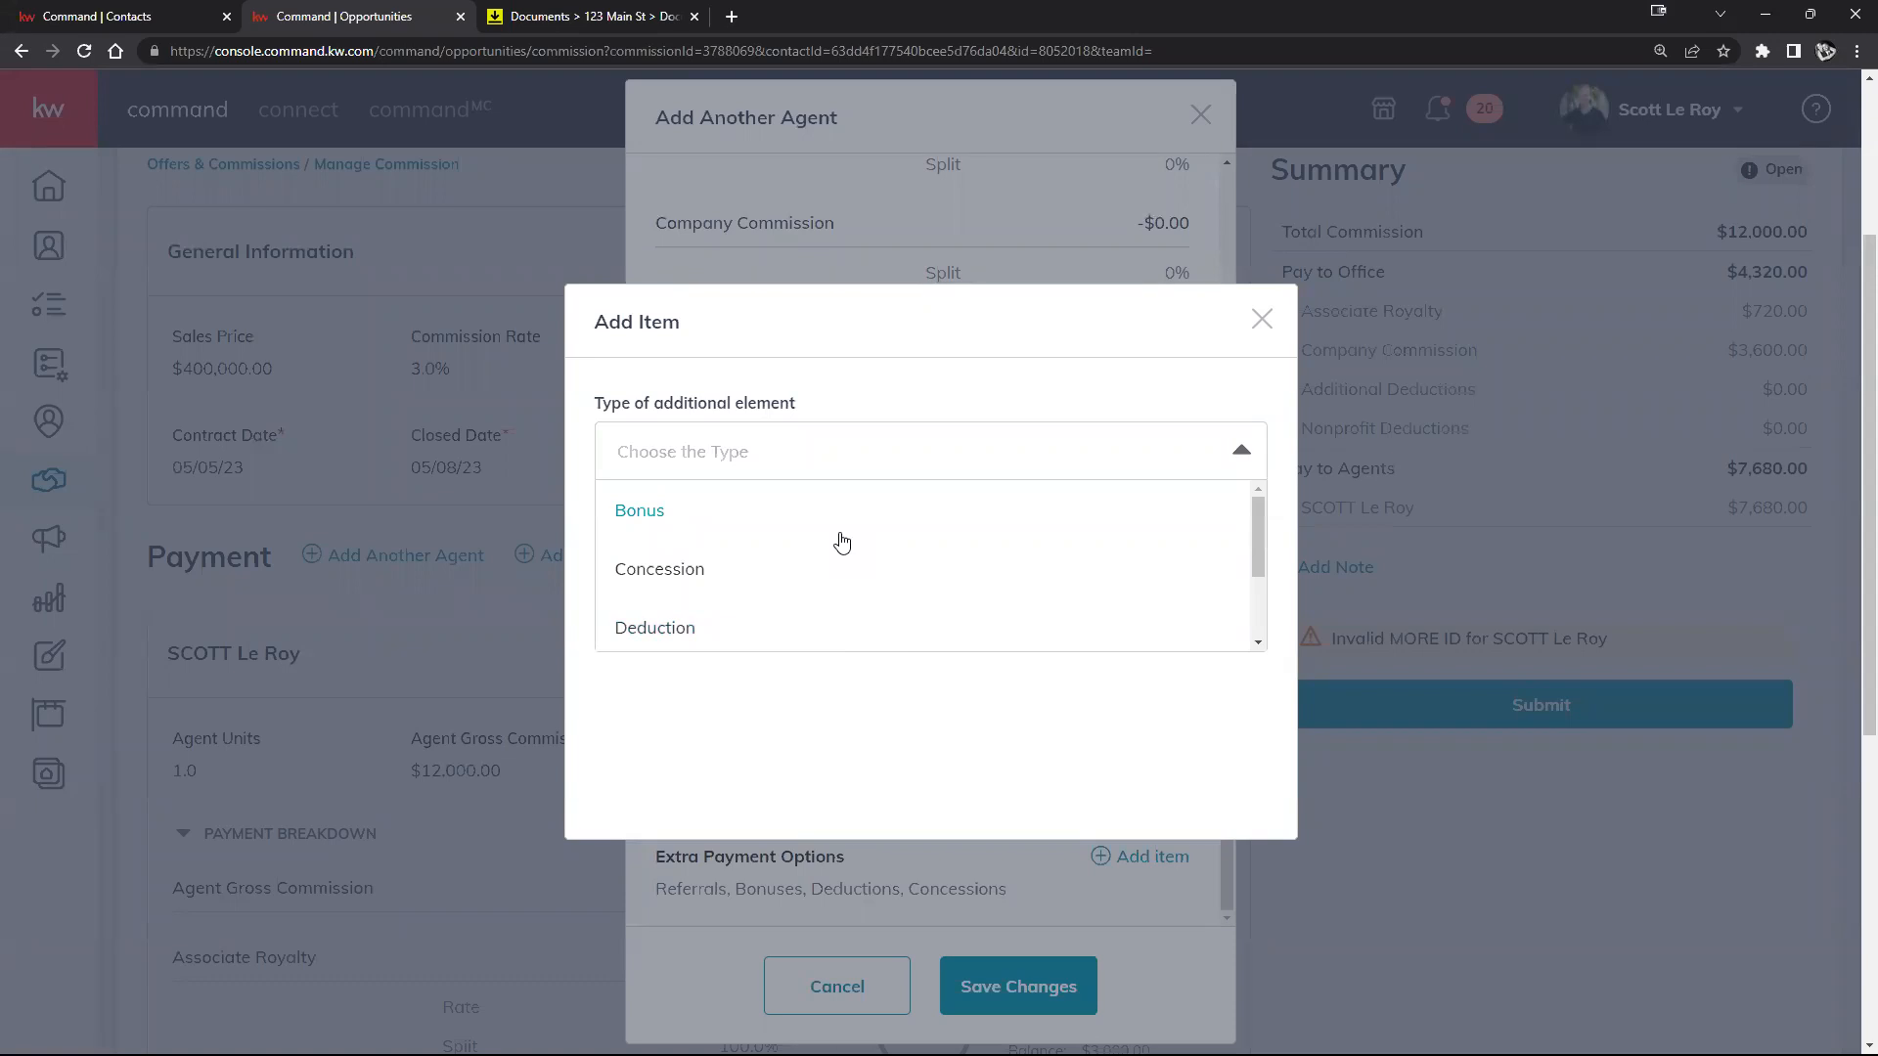
pyautogui.click(679, 529)
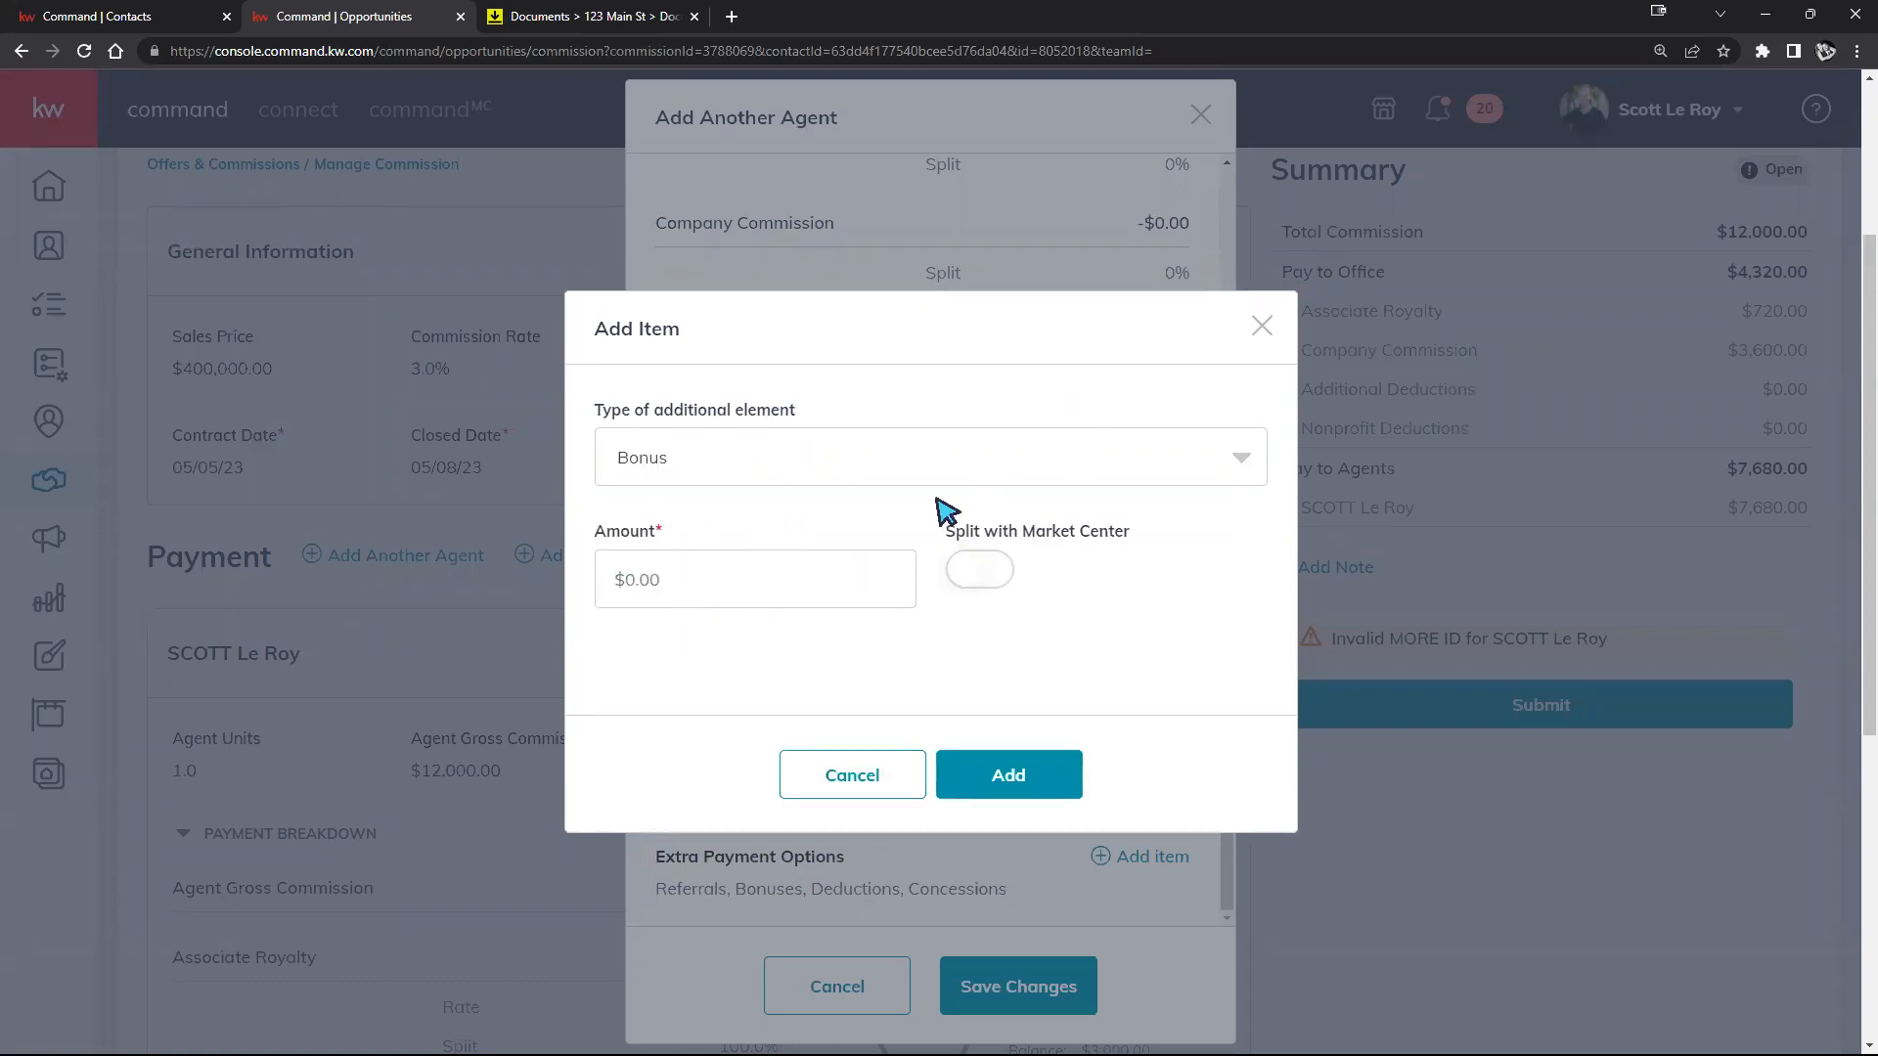
pyautogui.click(1002, 476)
pyautogui.scroll(-2, 855, 557)
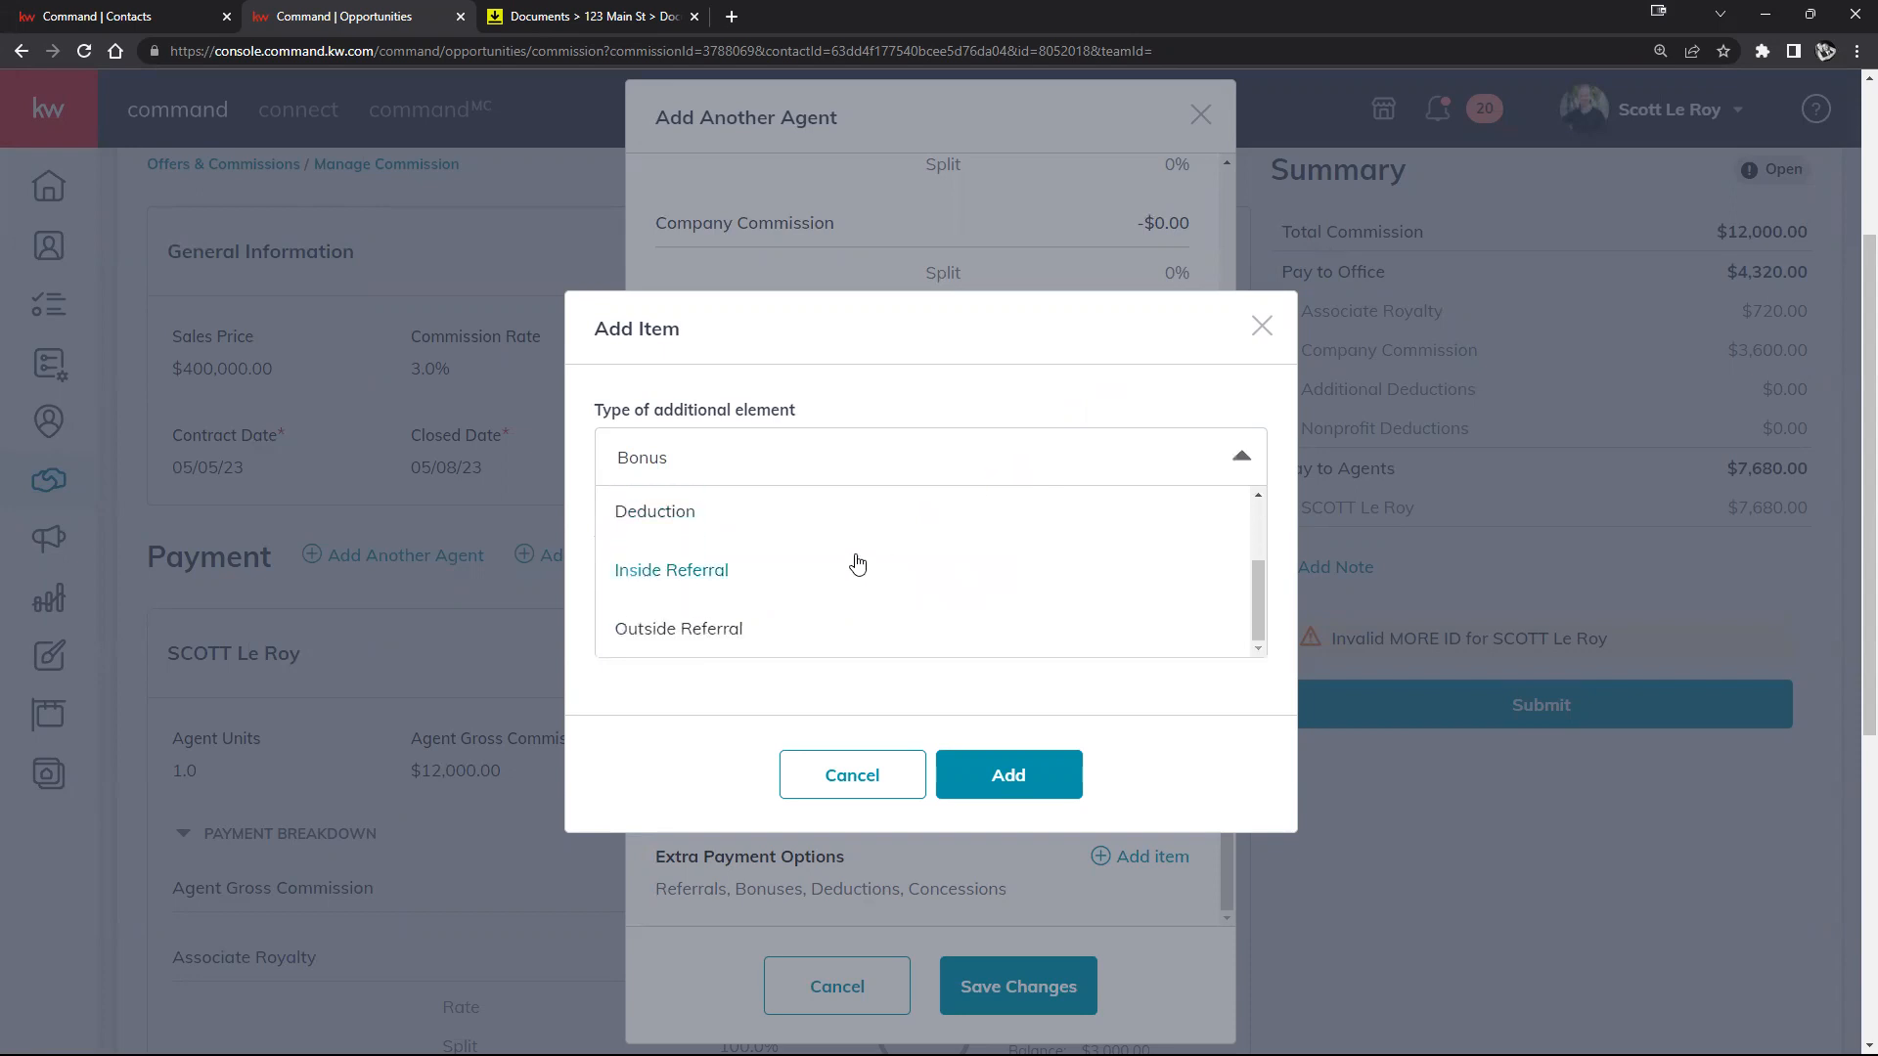
pyautogui.click(667, 513)
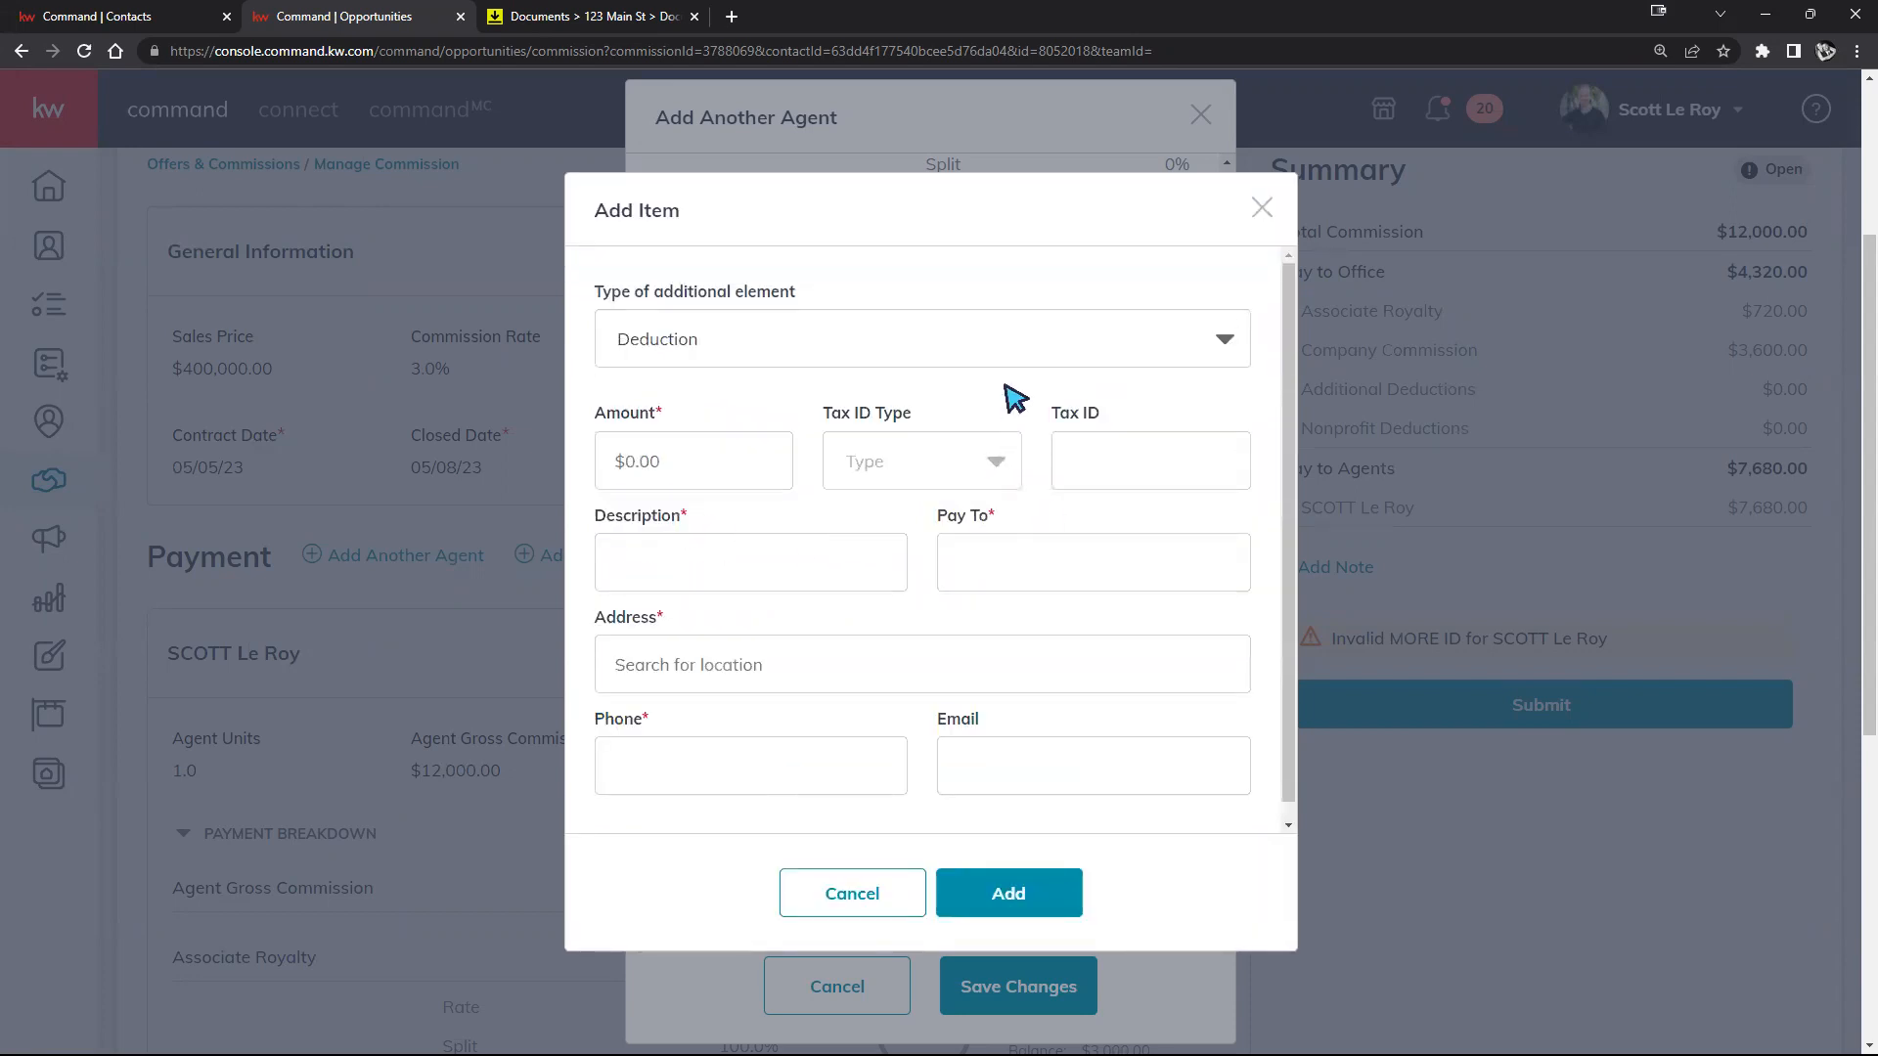
pyautogui.scroll(-1, 1082, 631)
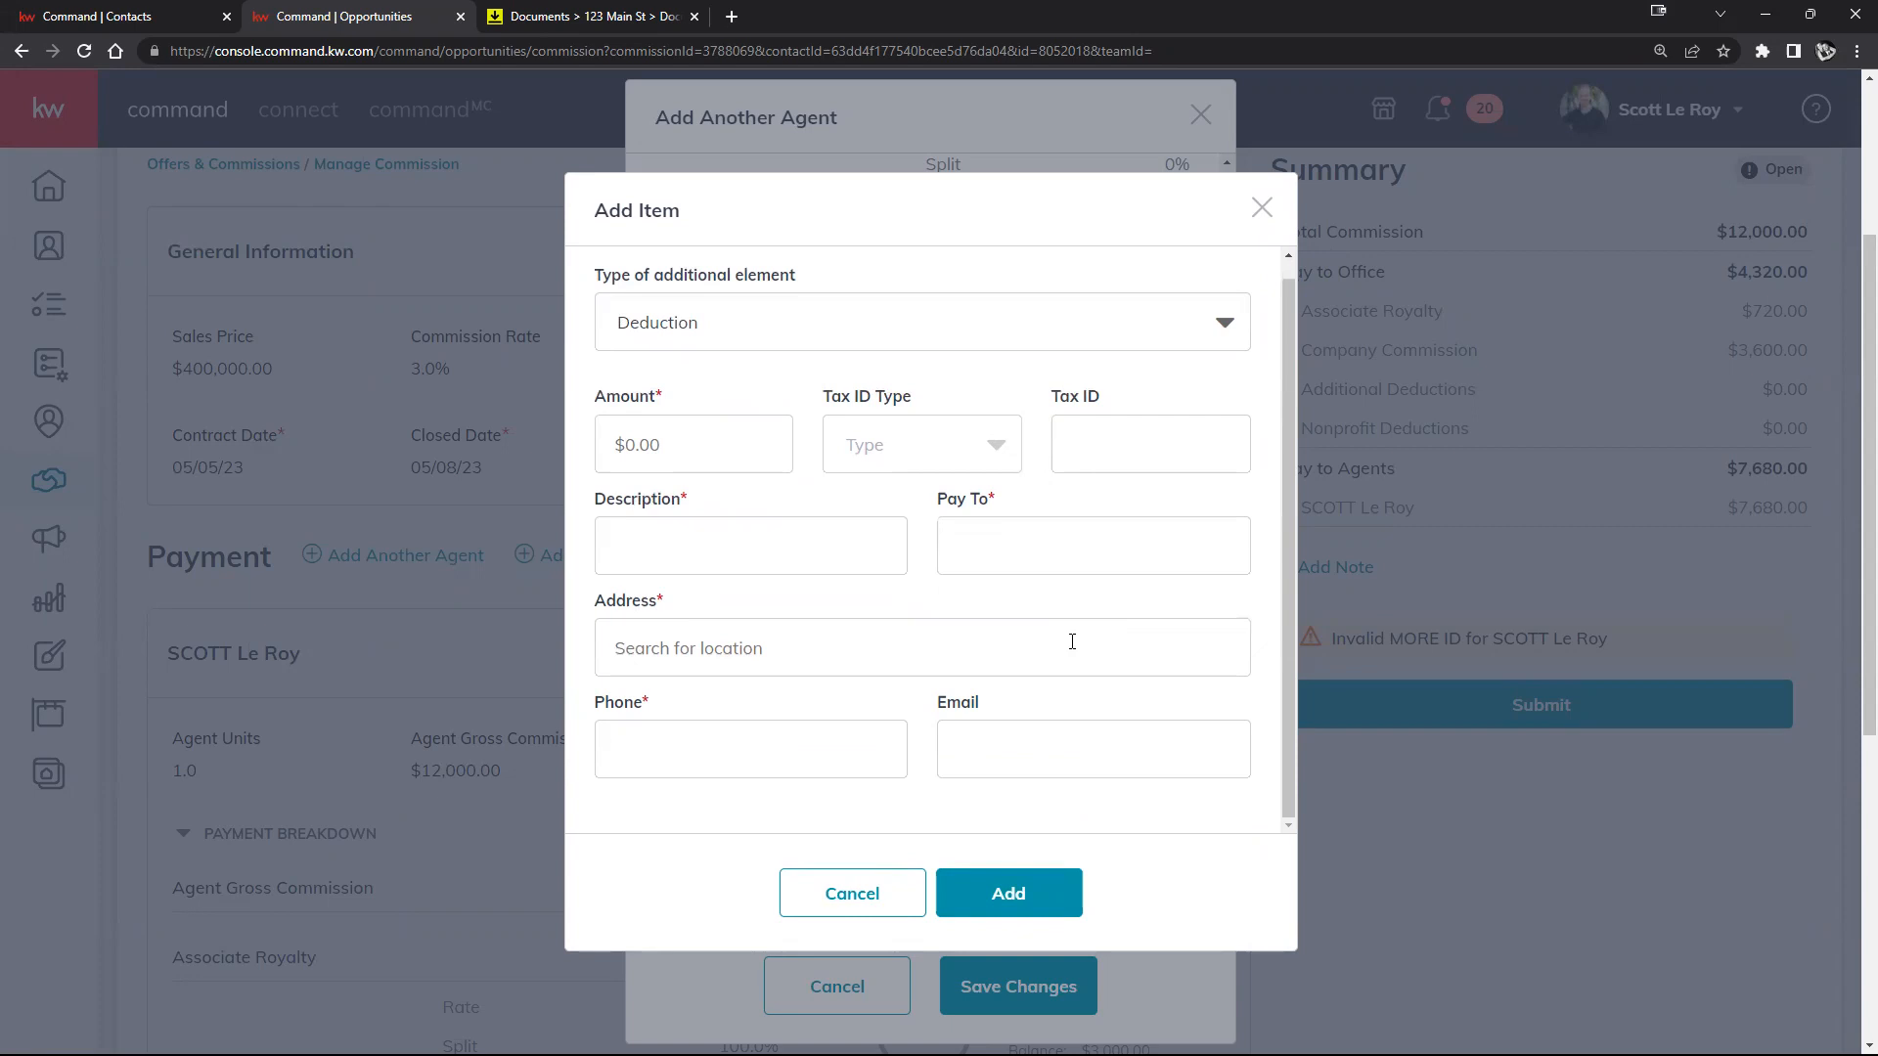
pyautogui.click(839, 897)
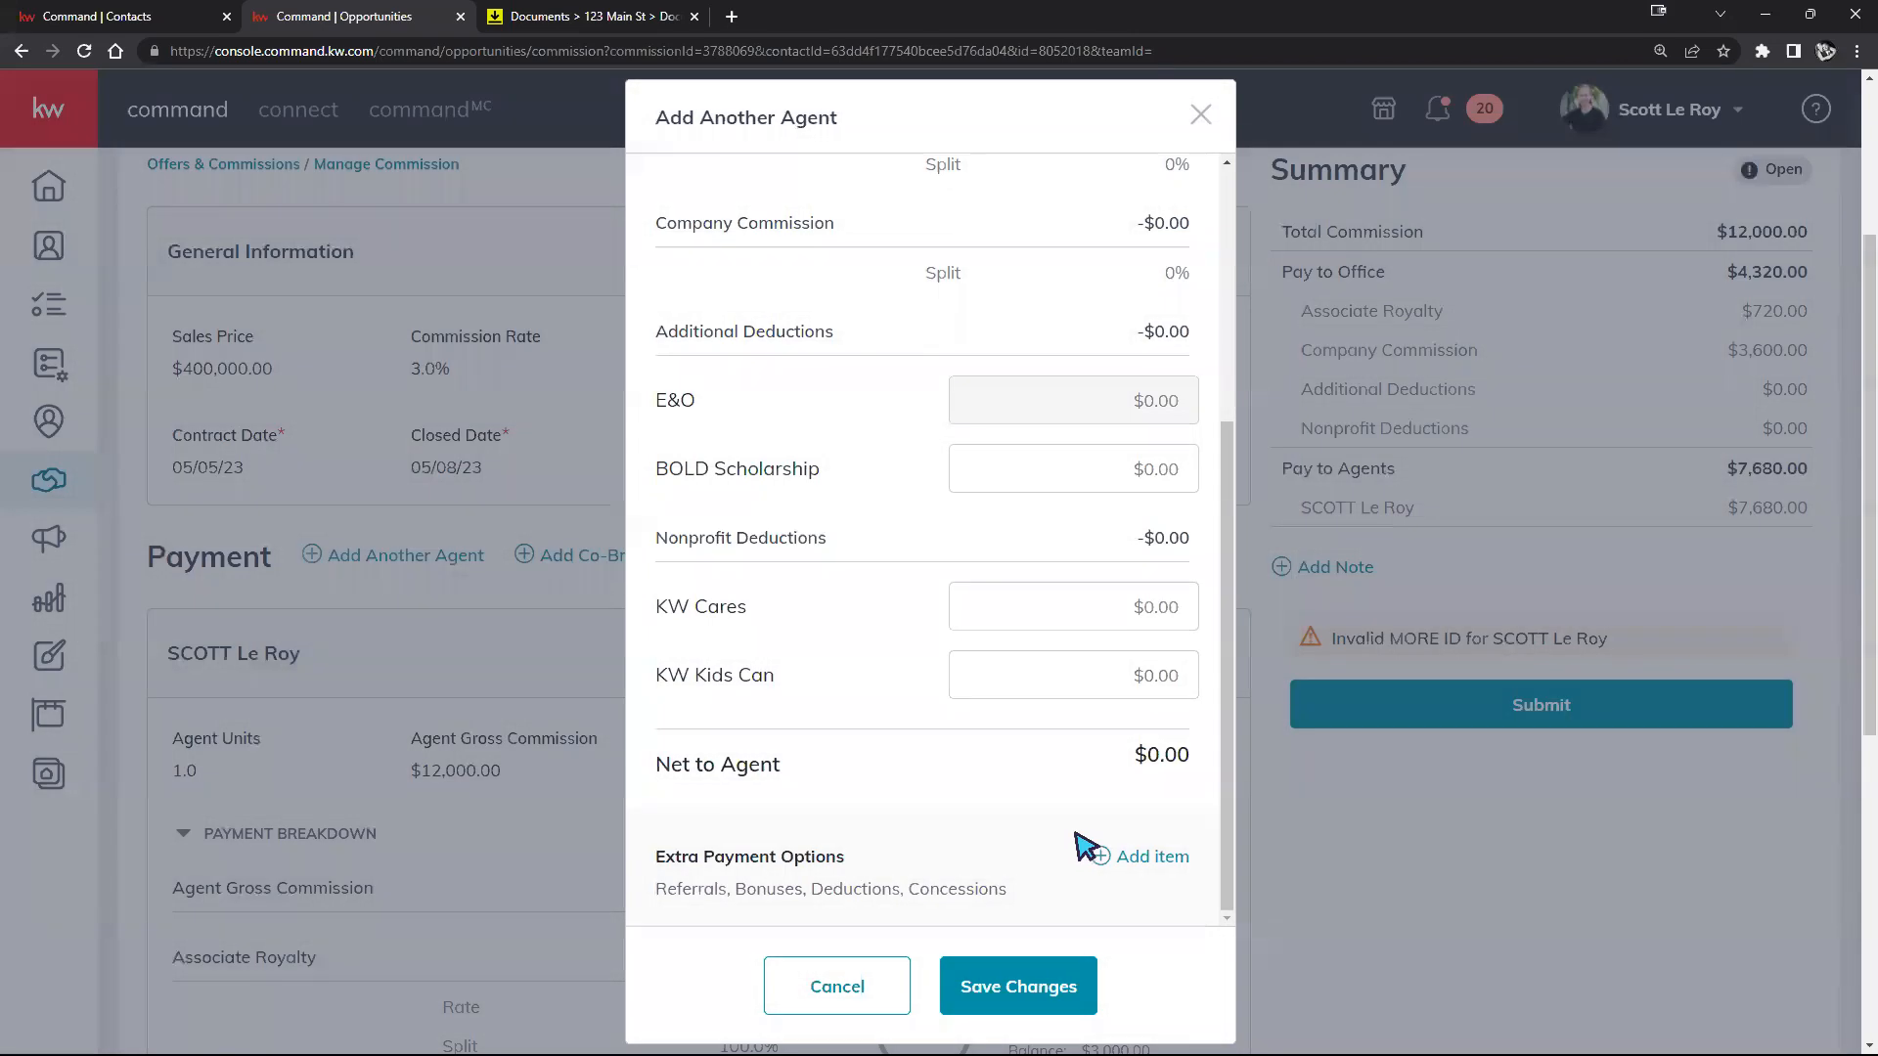
# Step: Cancel the additional agent, leaving one agent payment netting $7,680.00 of $12,000.00
pyautogui.scroll(5, 1023, 796)
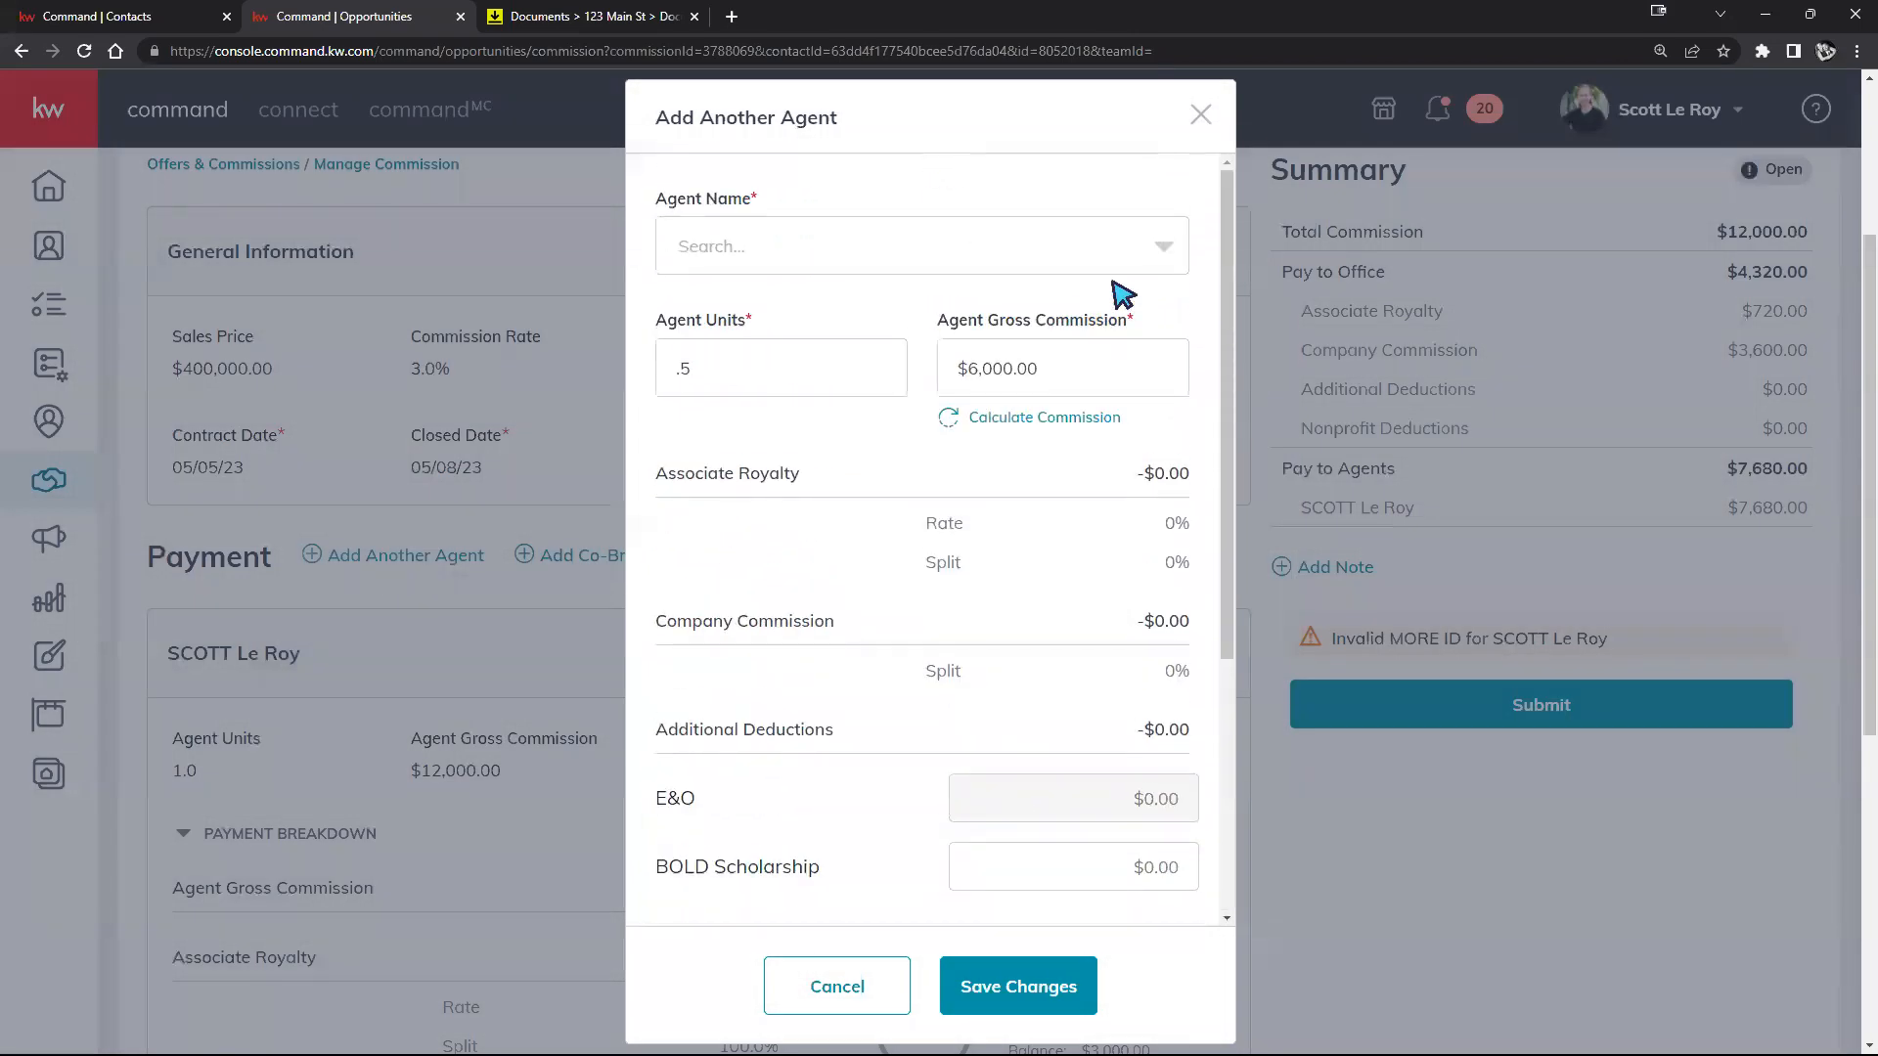
pyautogui.click(1152, 260)
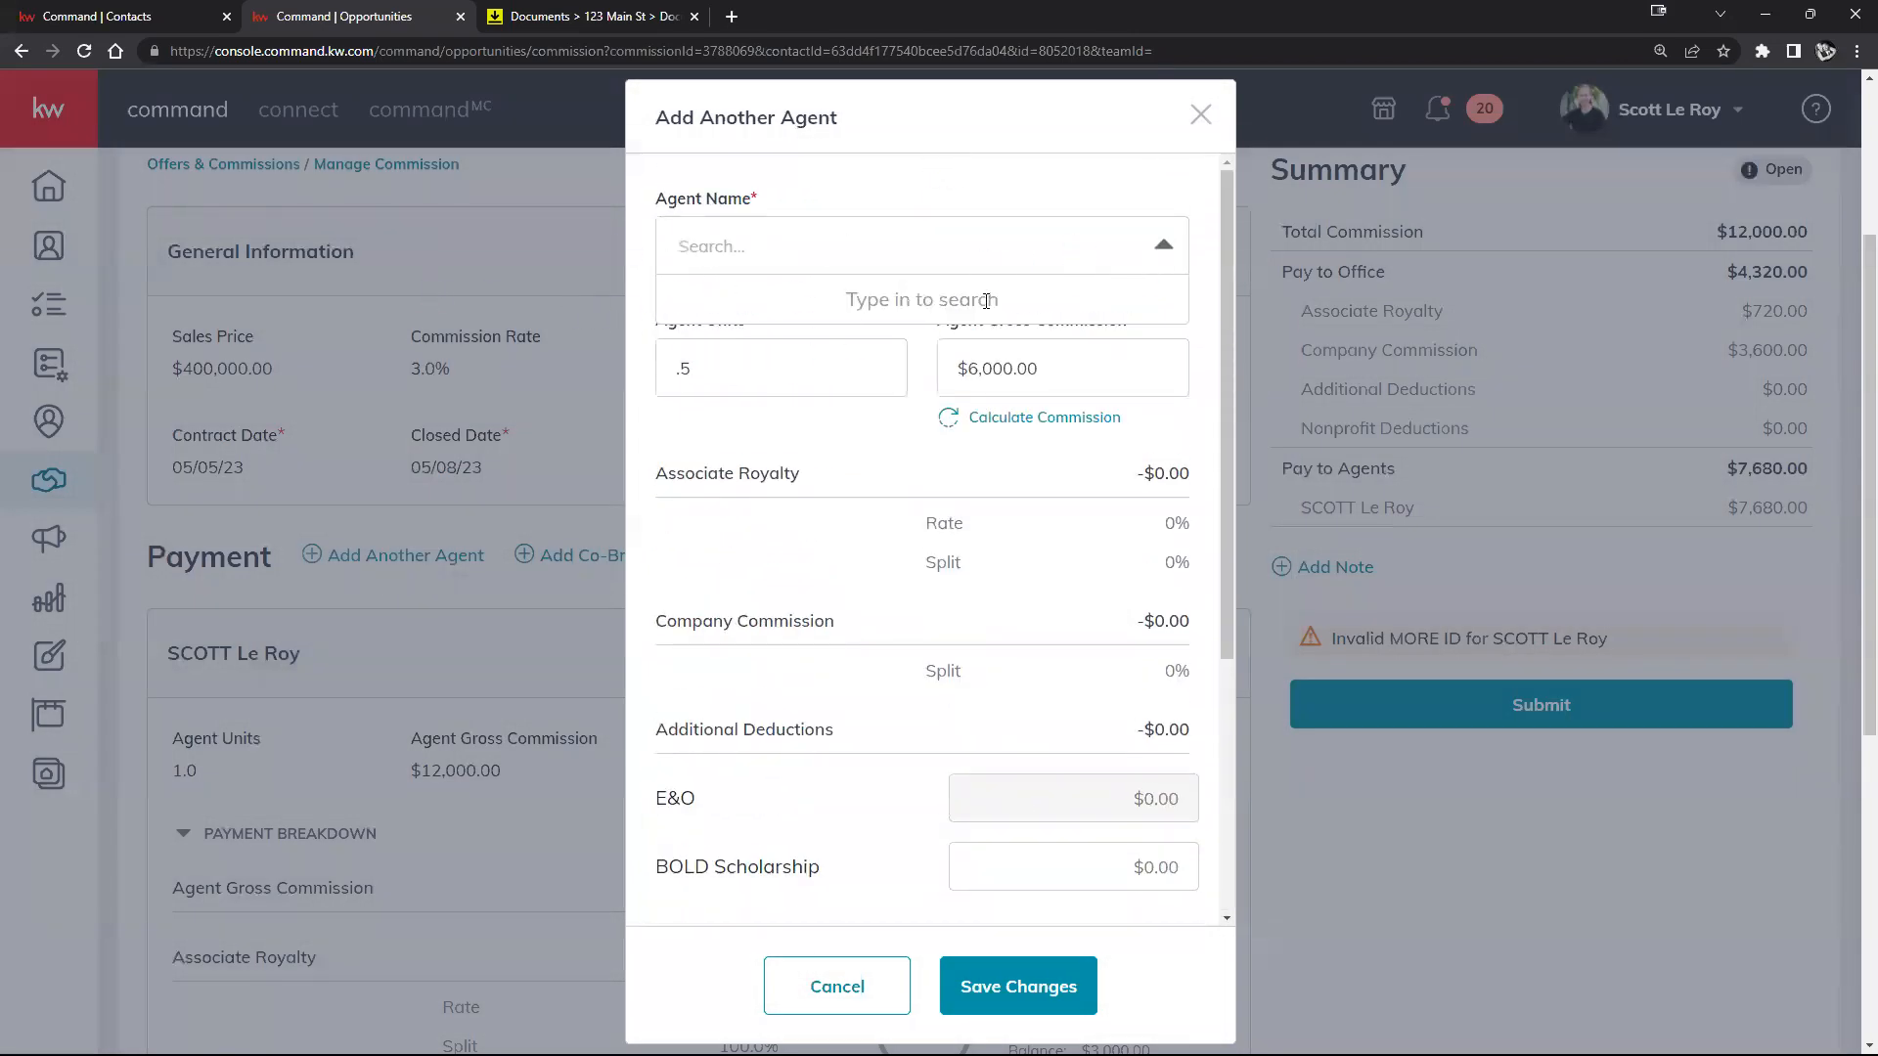
pyautogui.click(794, 993)
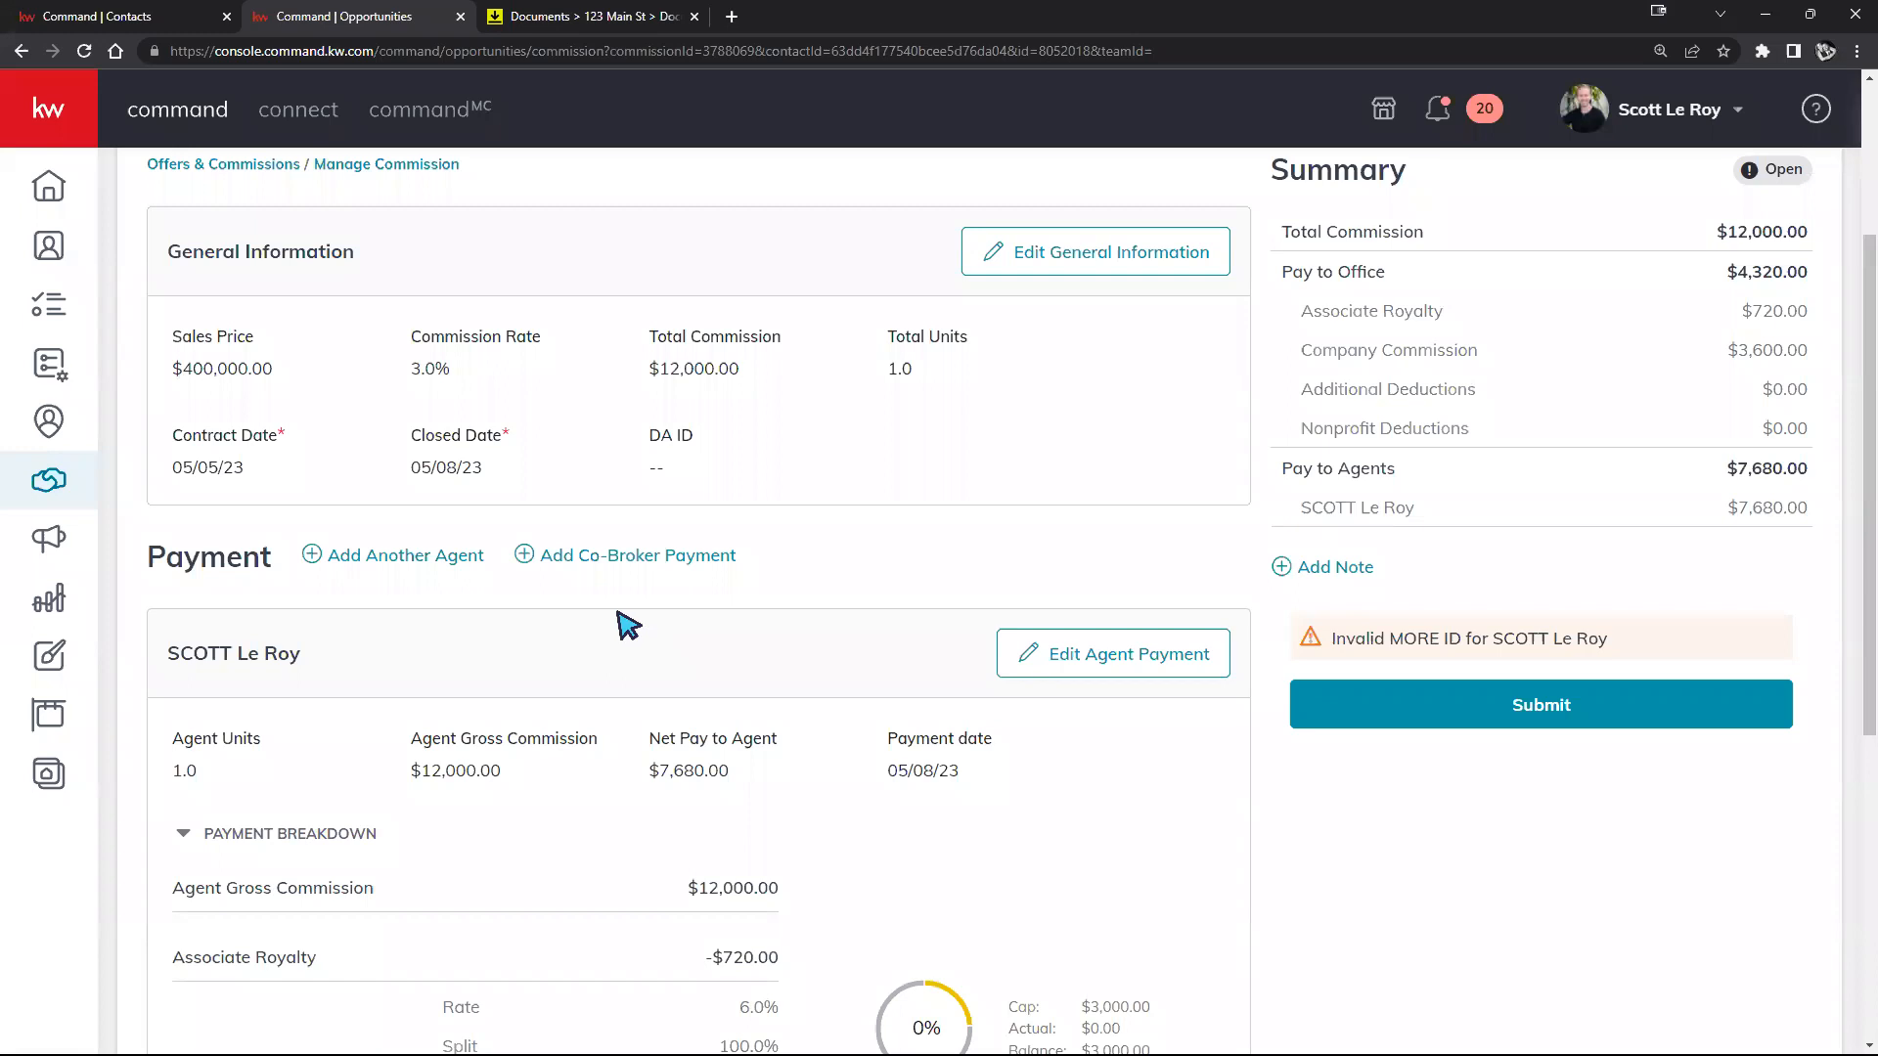
pyautogui.click(615, 561)
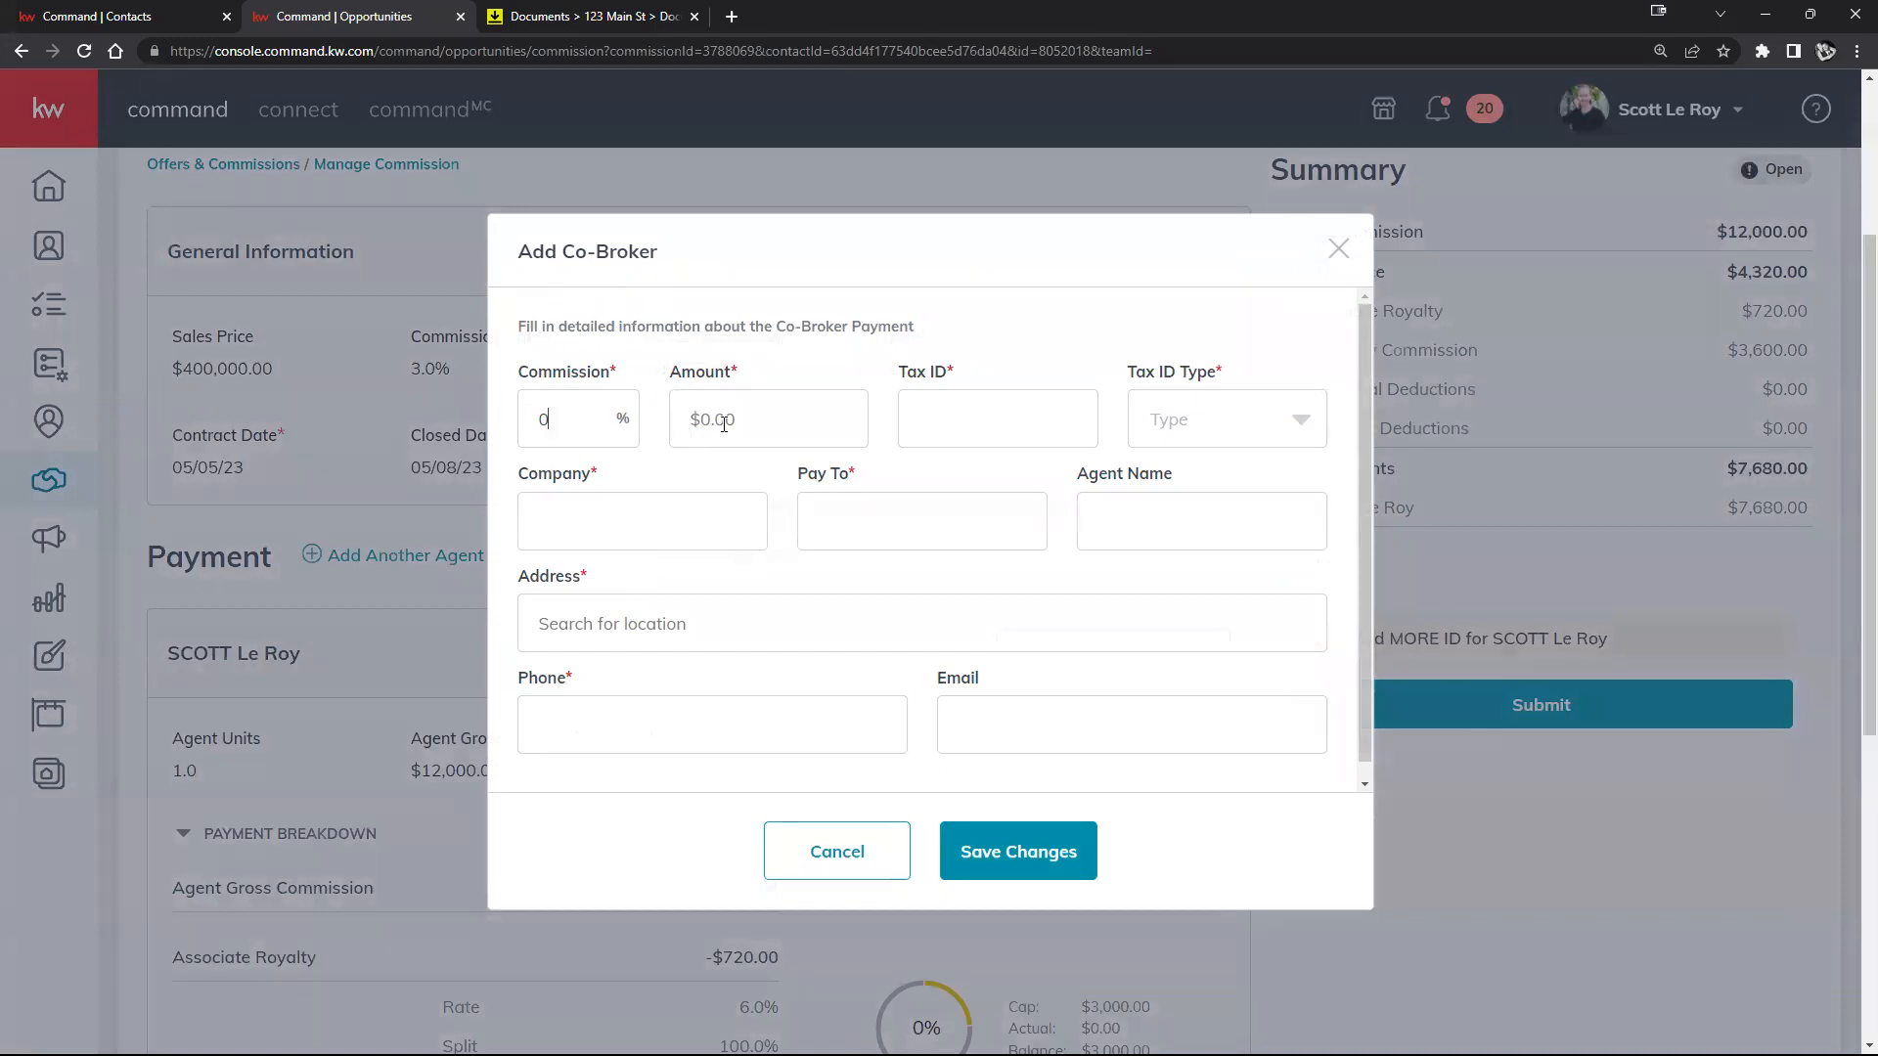
pyautogui.click(1284, 420)
pyautogui.click(694, 502)
pyautogui.scroll(-1, 963, 674)
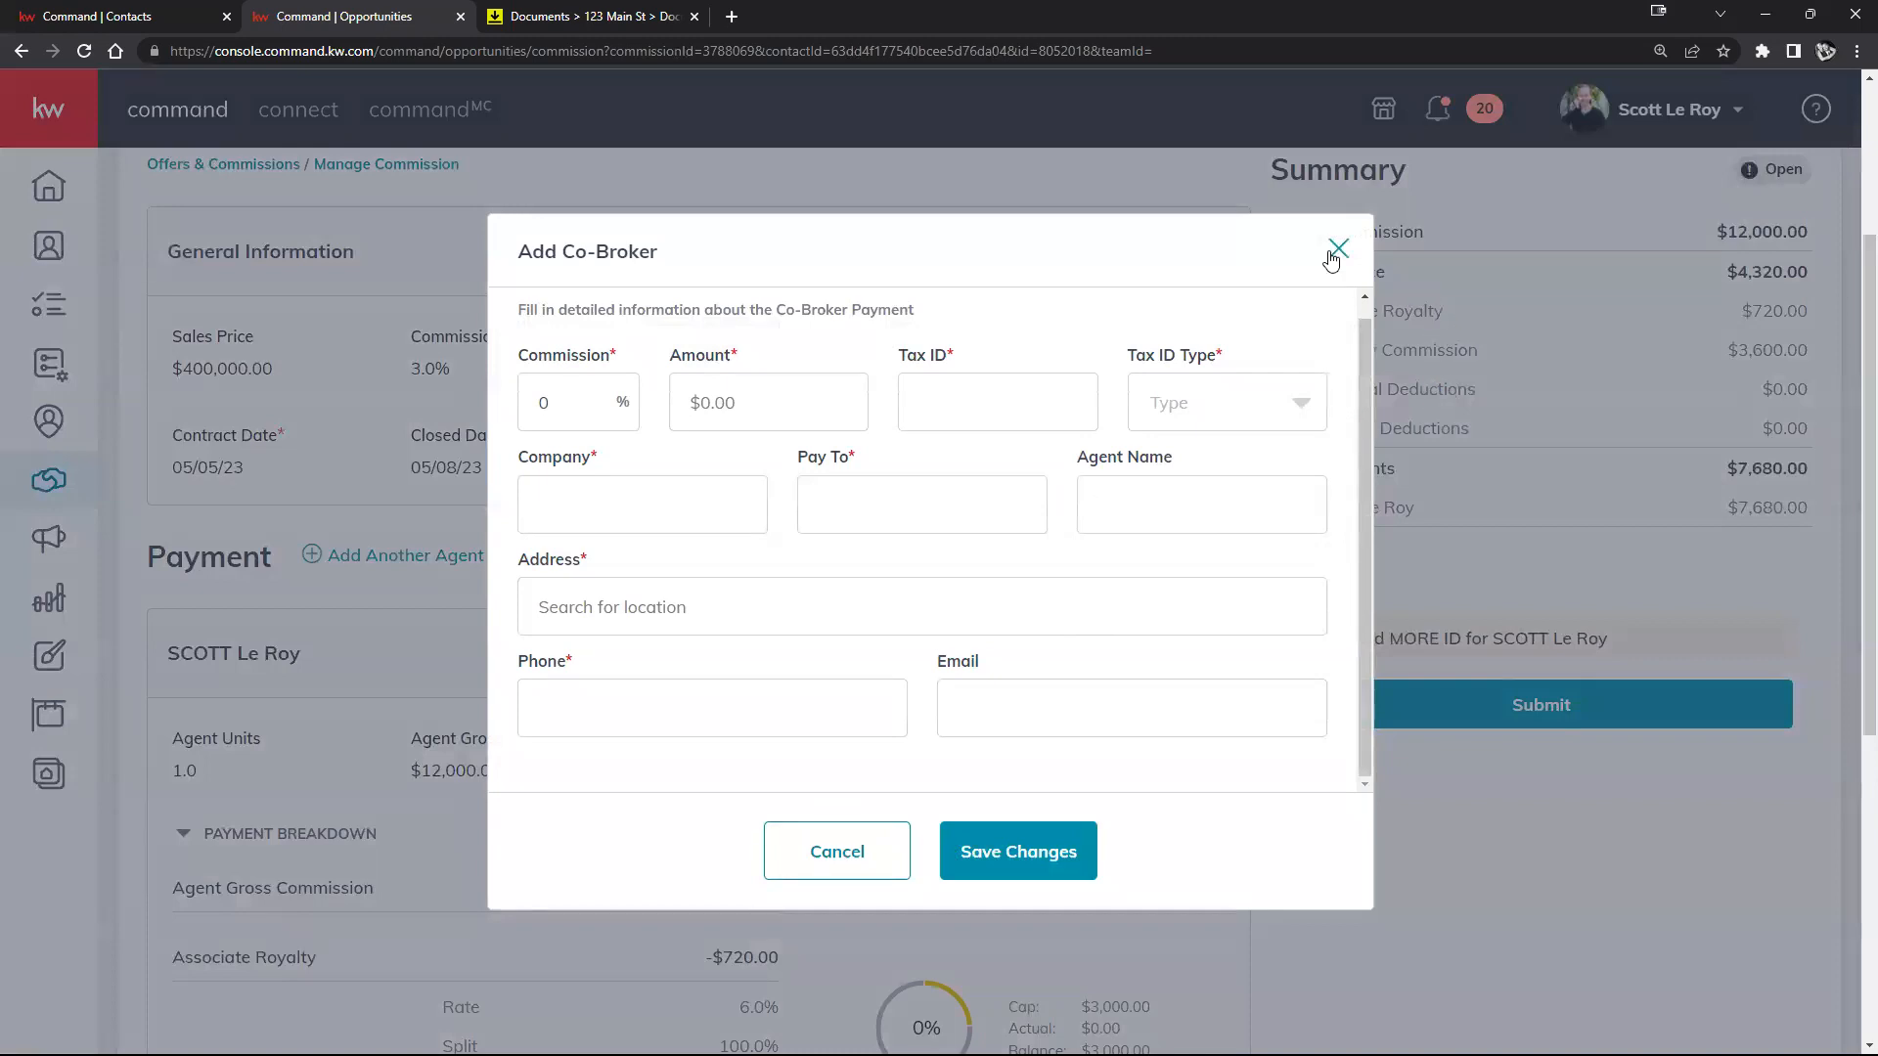
pyautogui.click(792, 851)
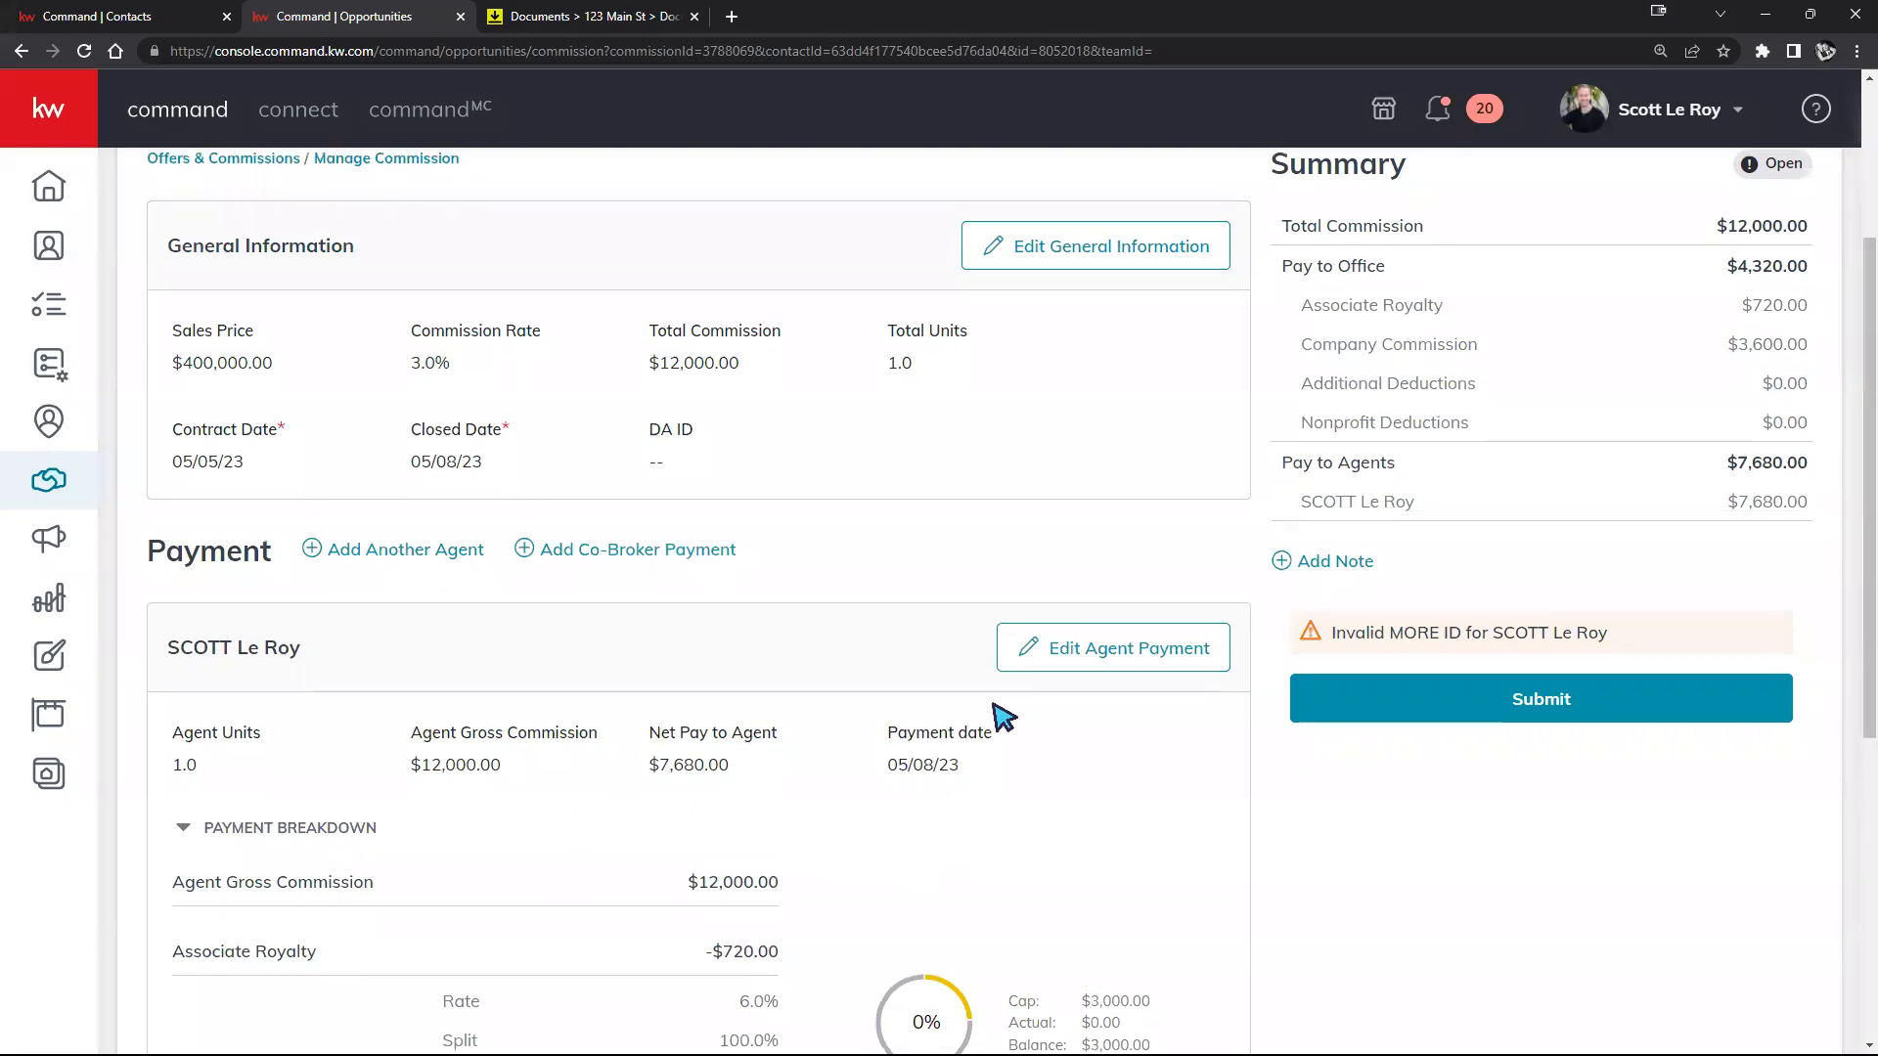
pyautogui.scroll(-2, 994, 713)
pyautogui.scroll(-2, 319, 458)
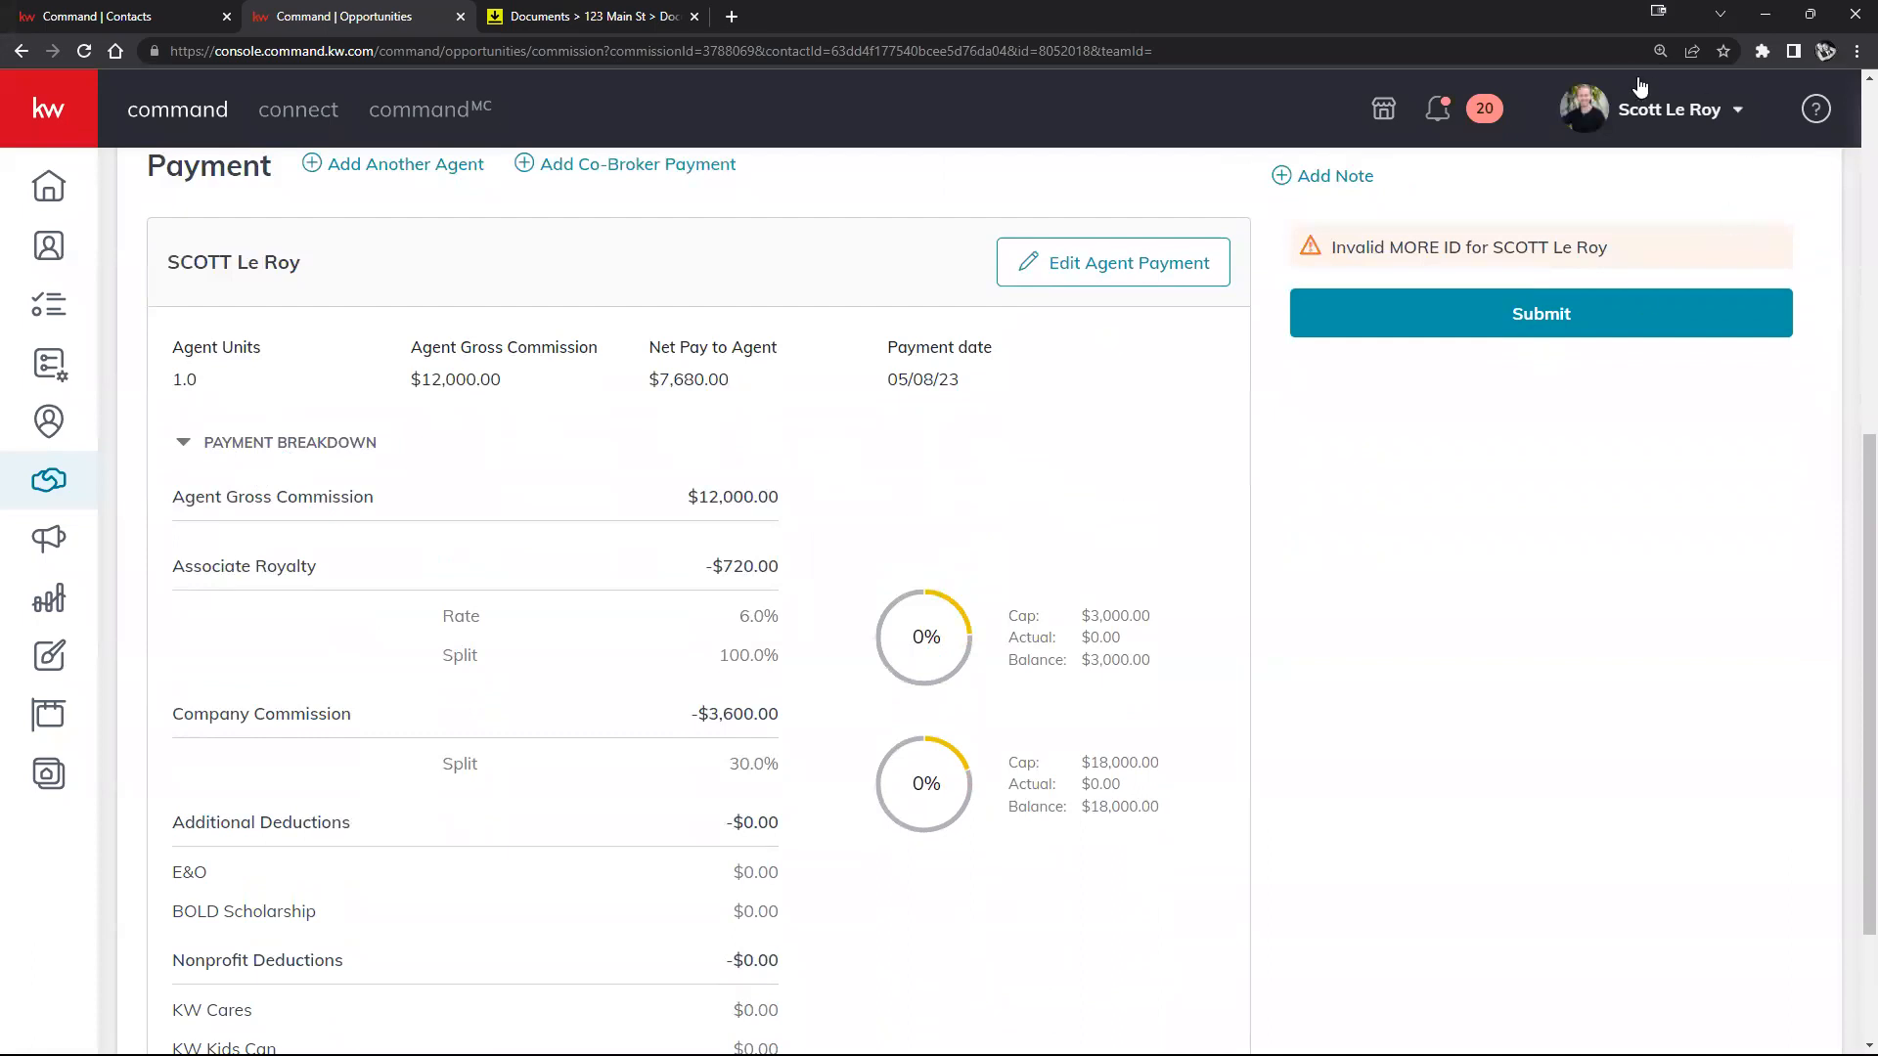
pyautogui.scroll(1, 568, 450)
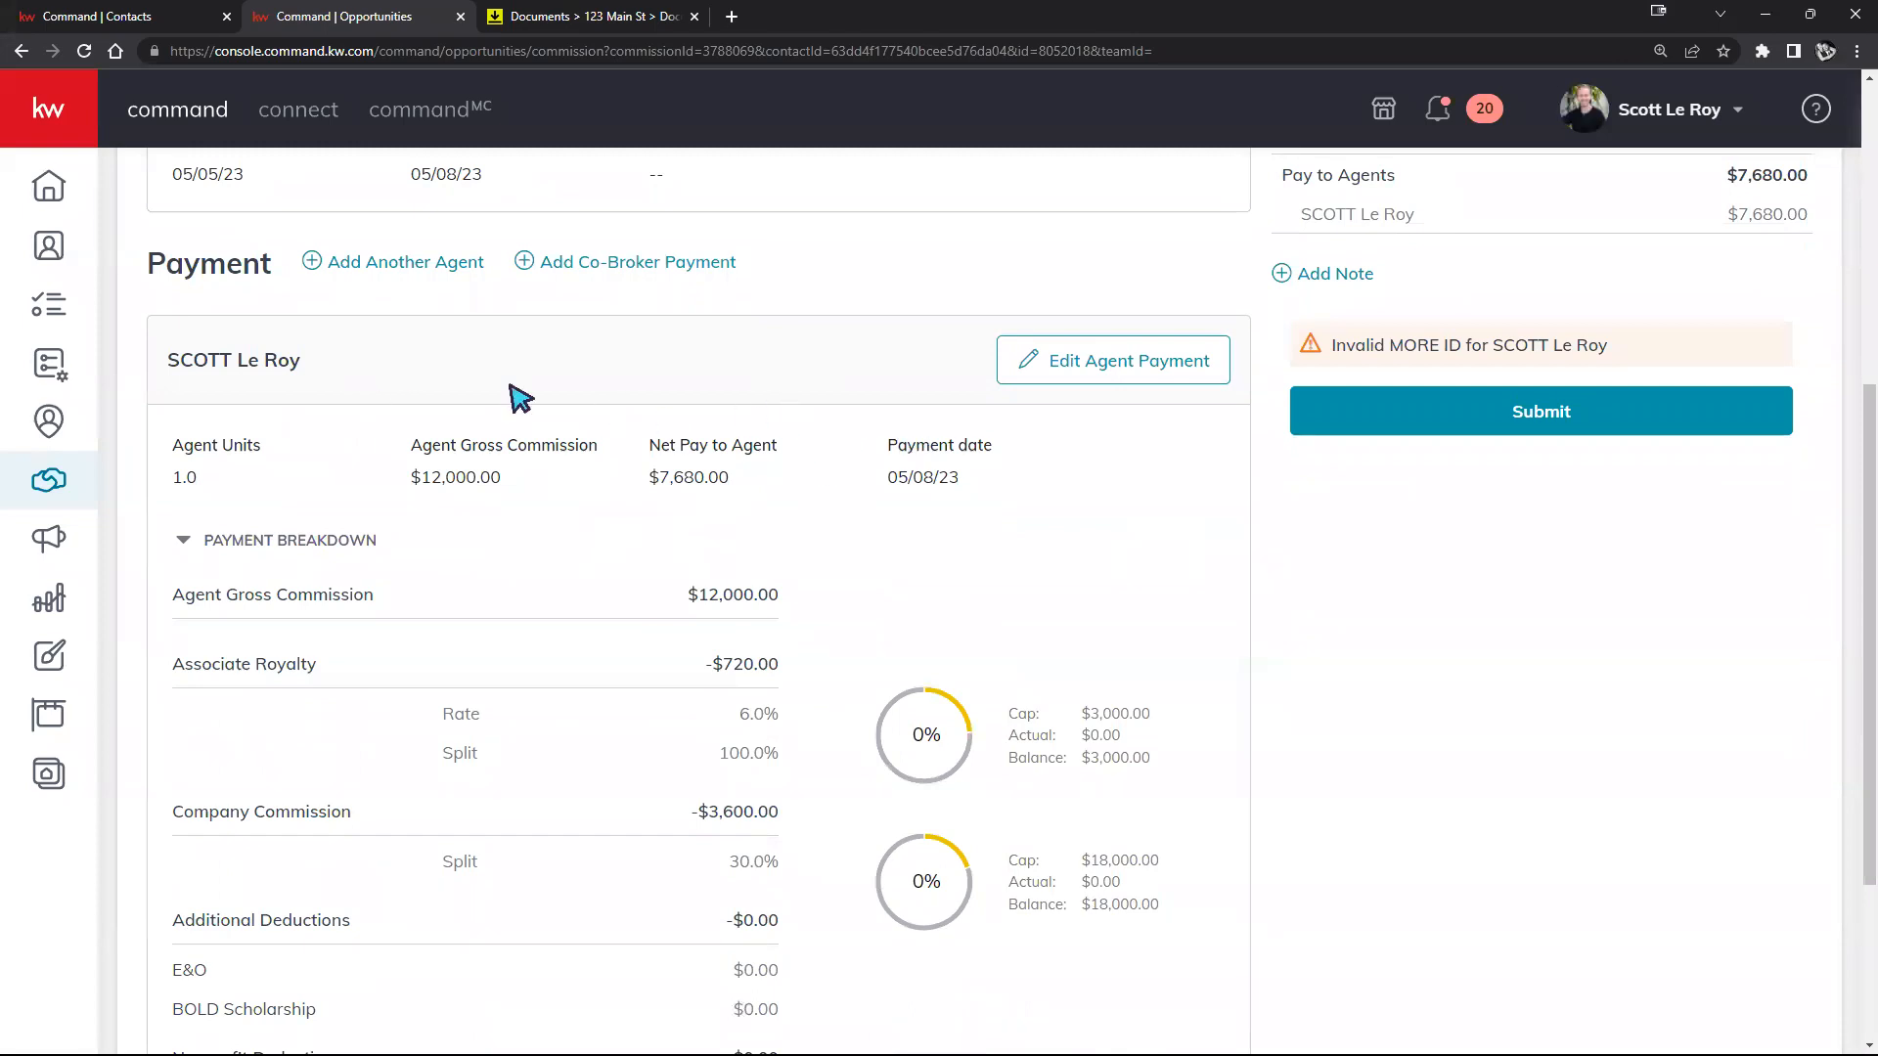
# Step: Check the agent payment's E&O and KW Cares deductions and save it unchanged at $7,680.00 net
pyautogui.click(1121, 378)
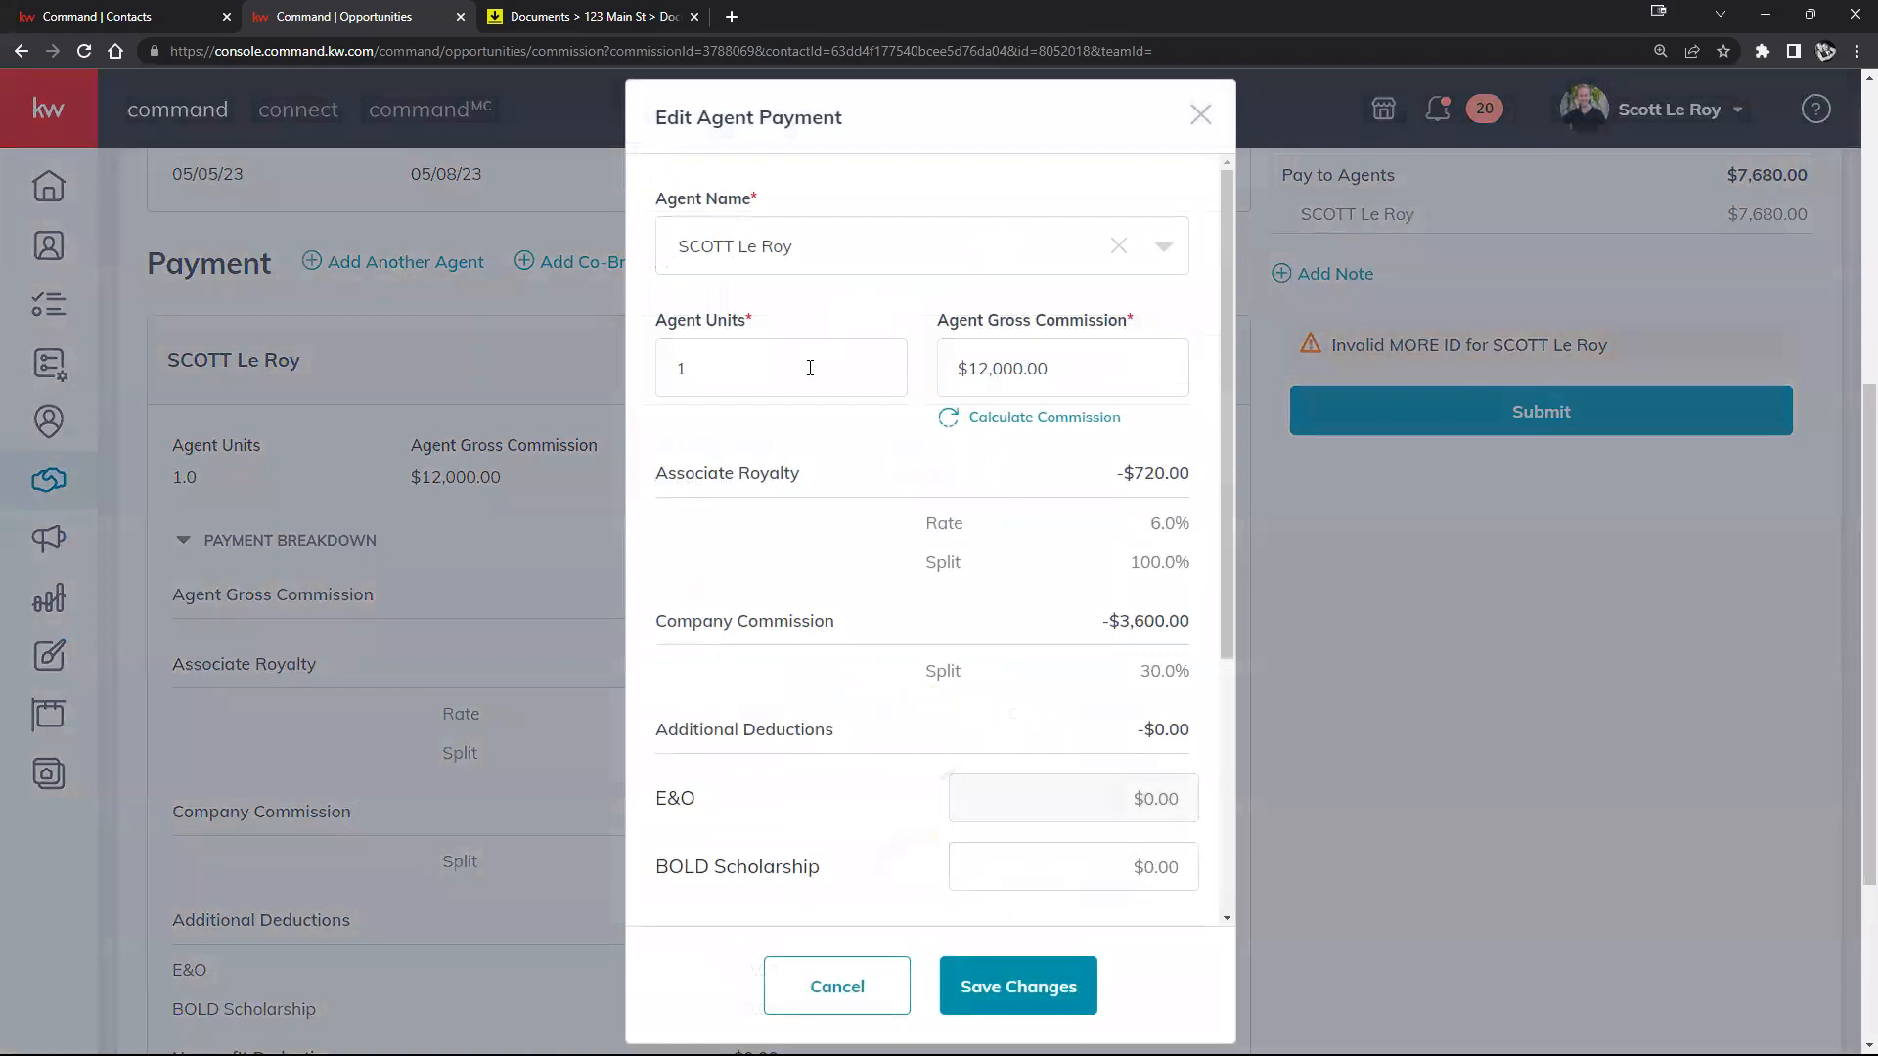
pyautogui.scroll(-3, 919, 442)
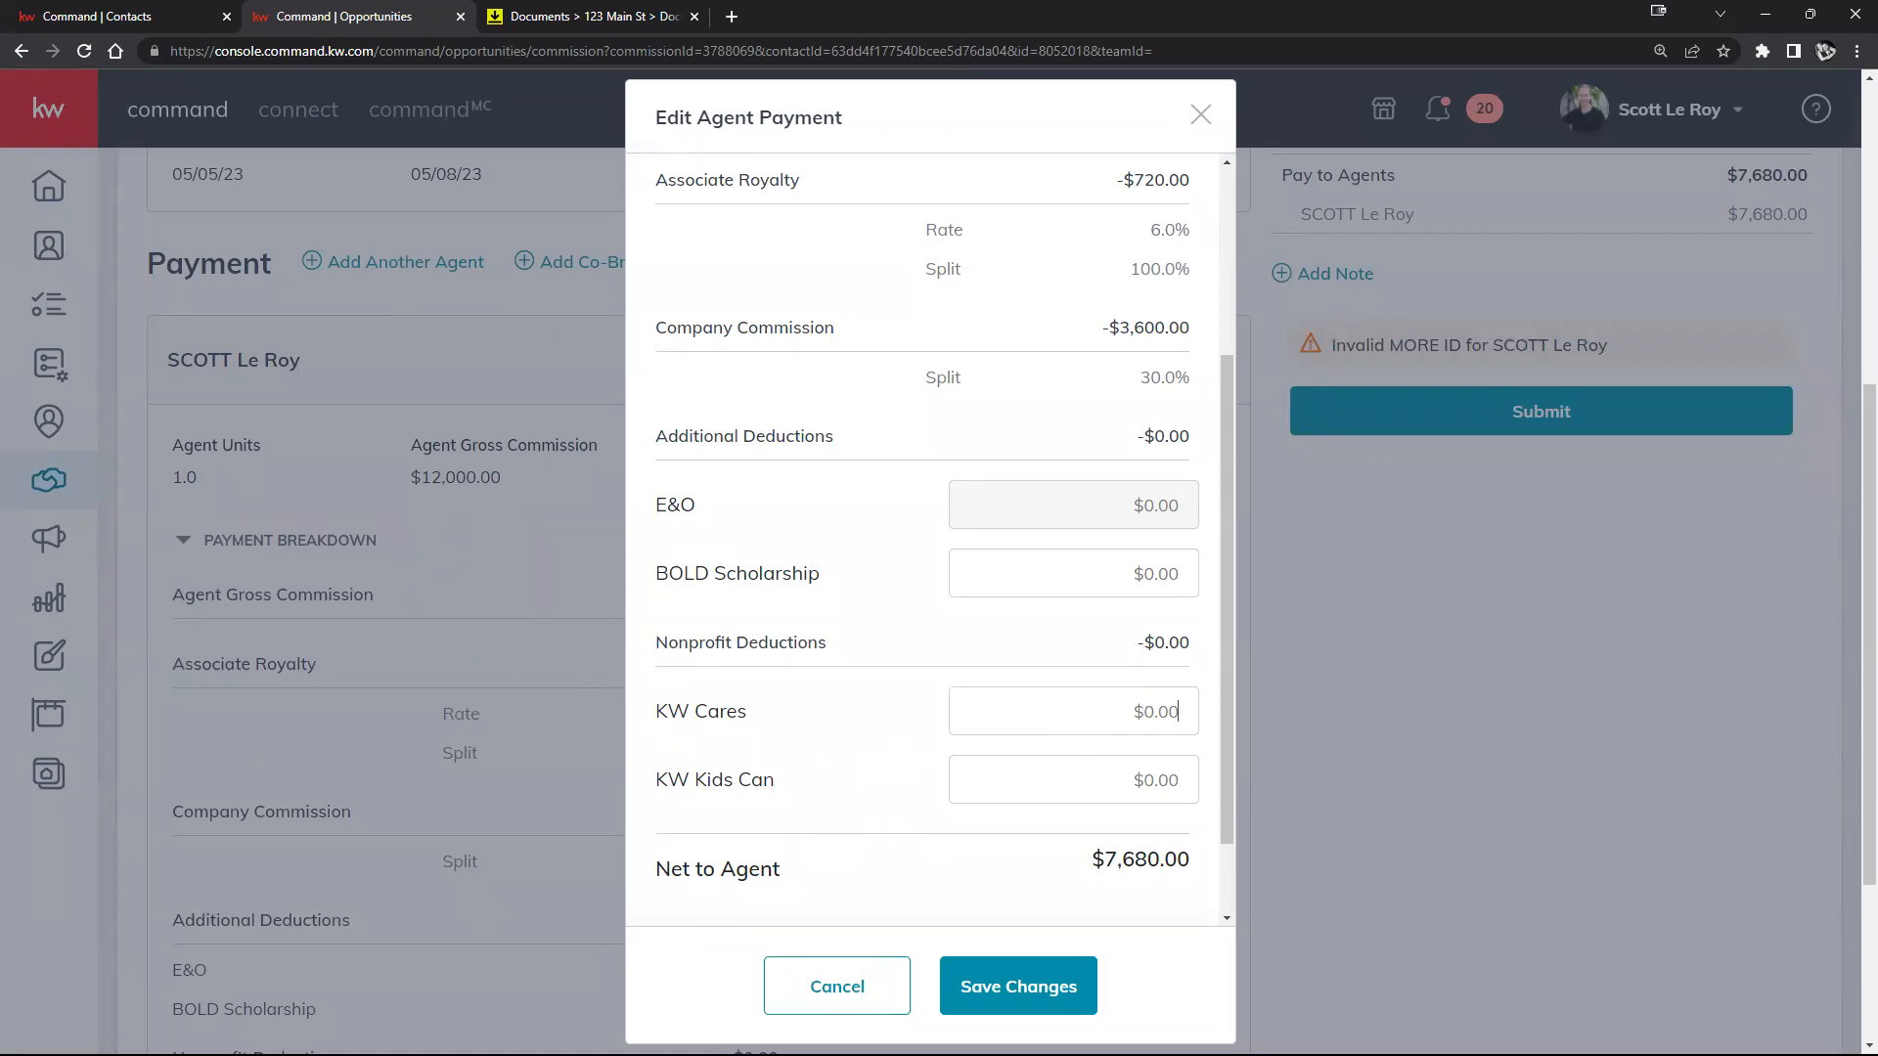
pyautogui.scroll(-3, 1111, 612)
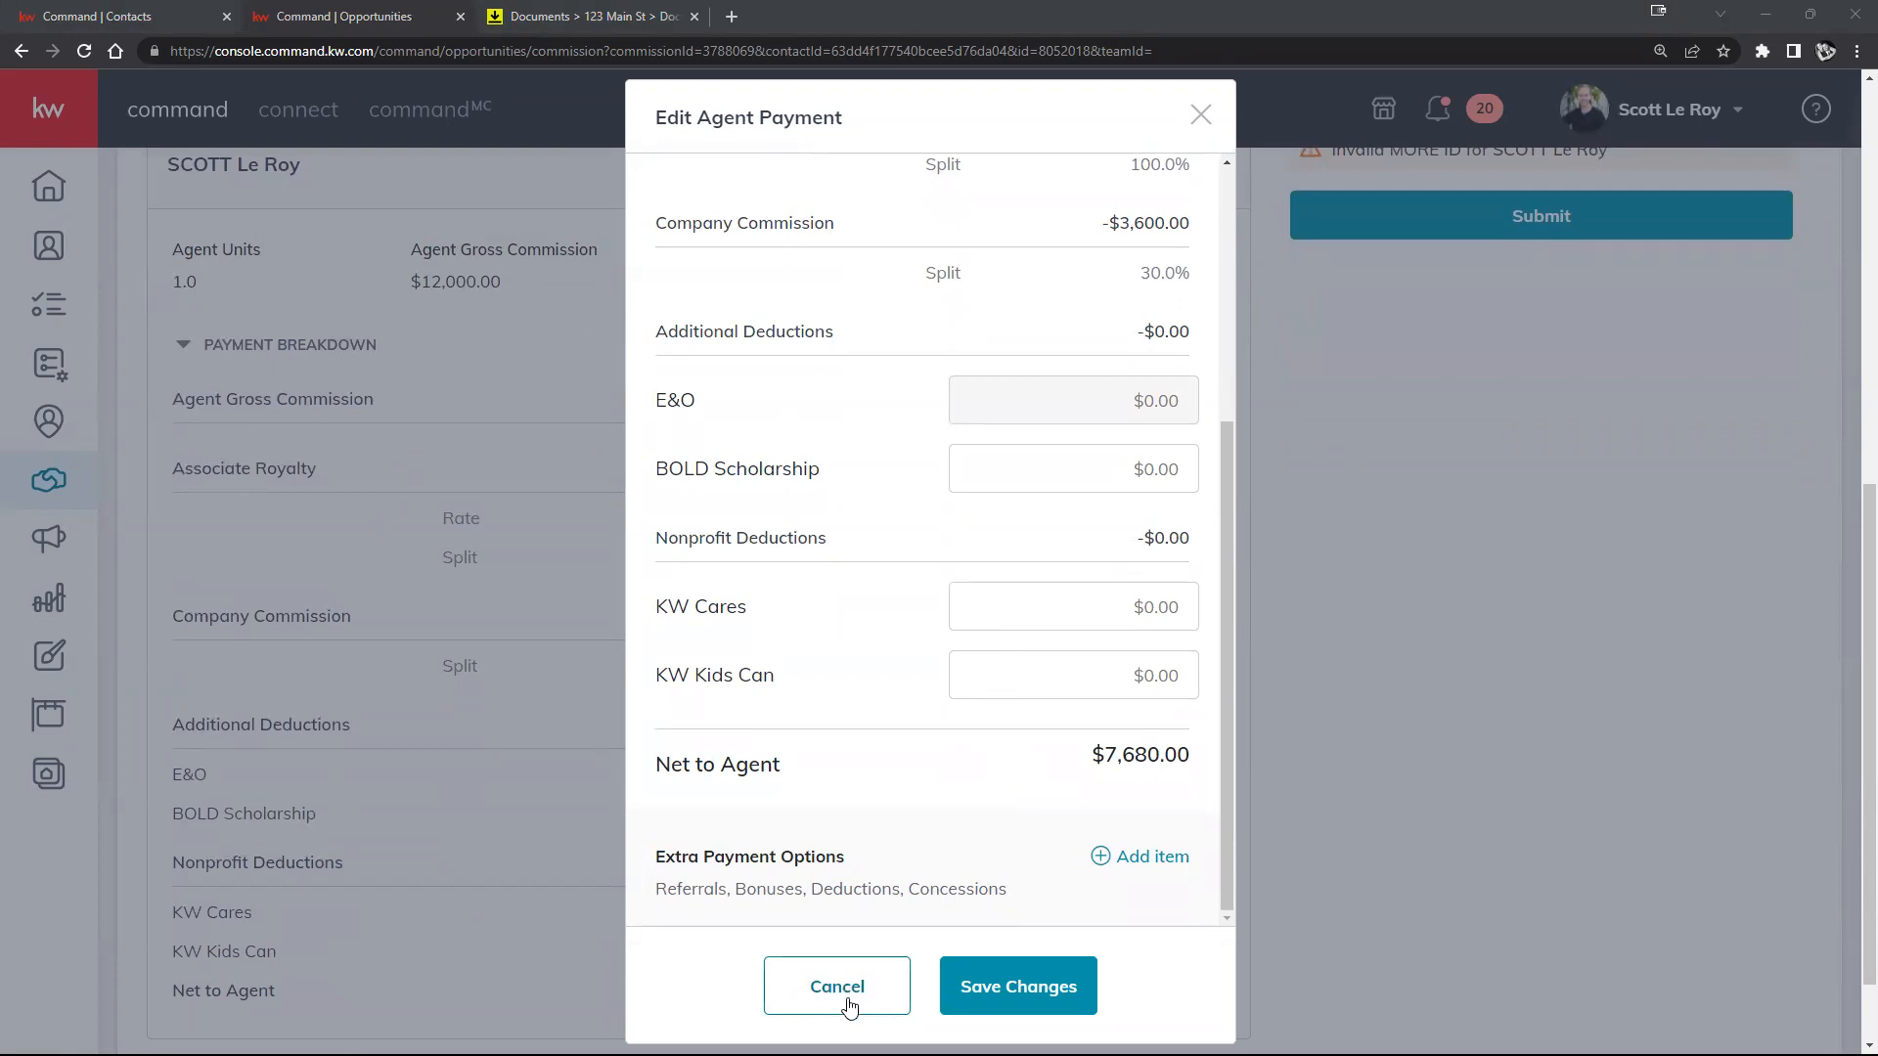
pyautogui.scroll(5, 1069, 284)
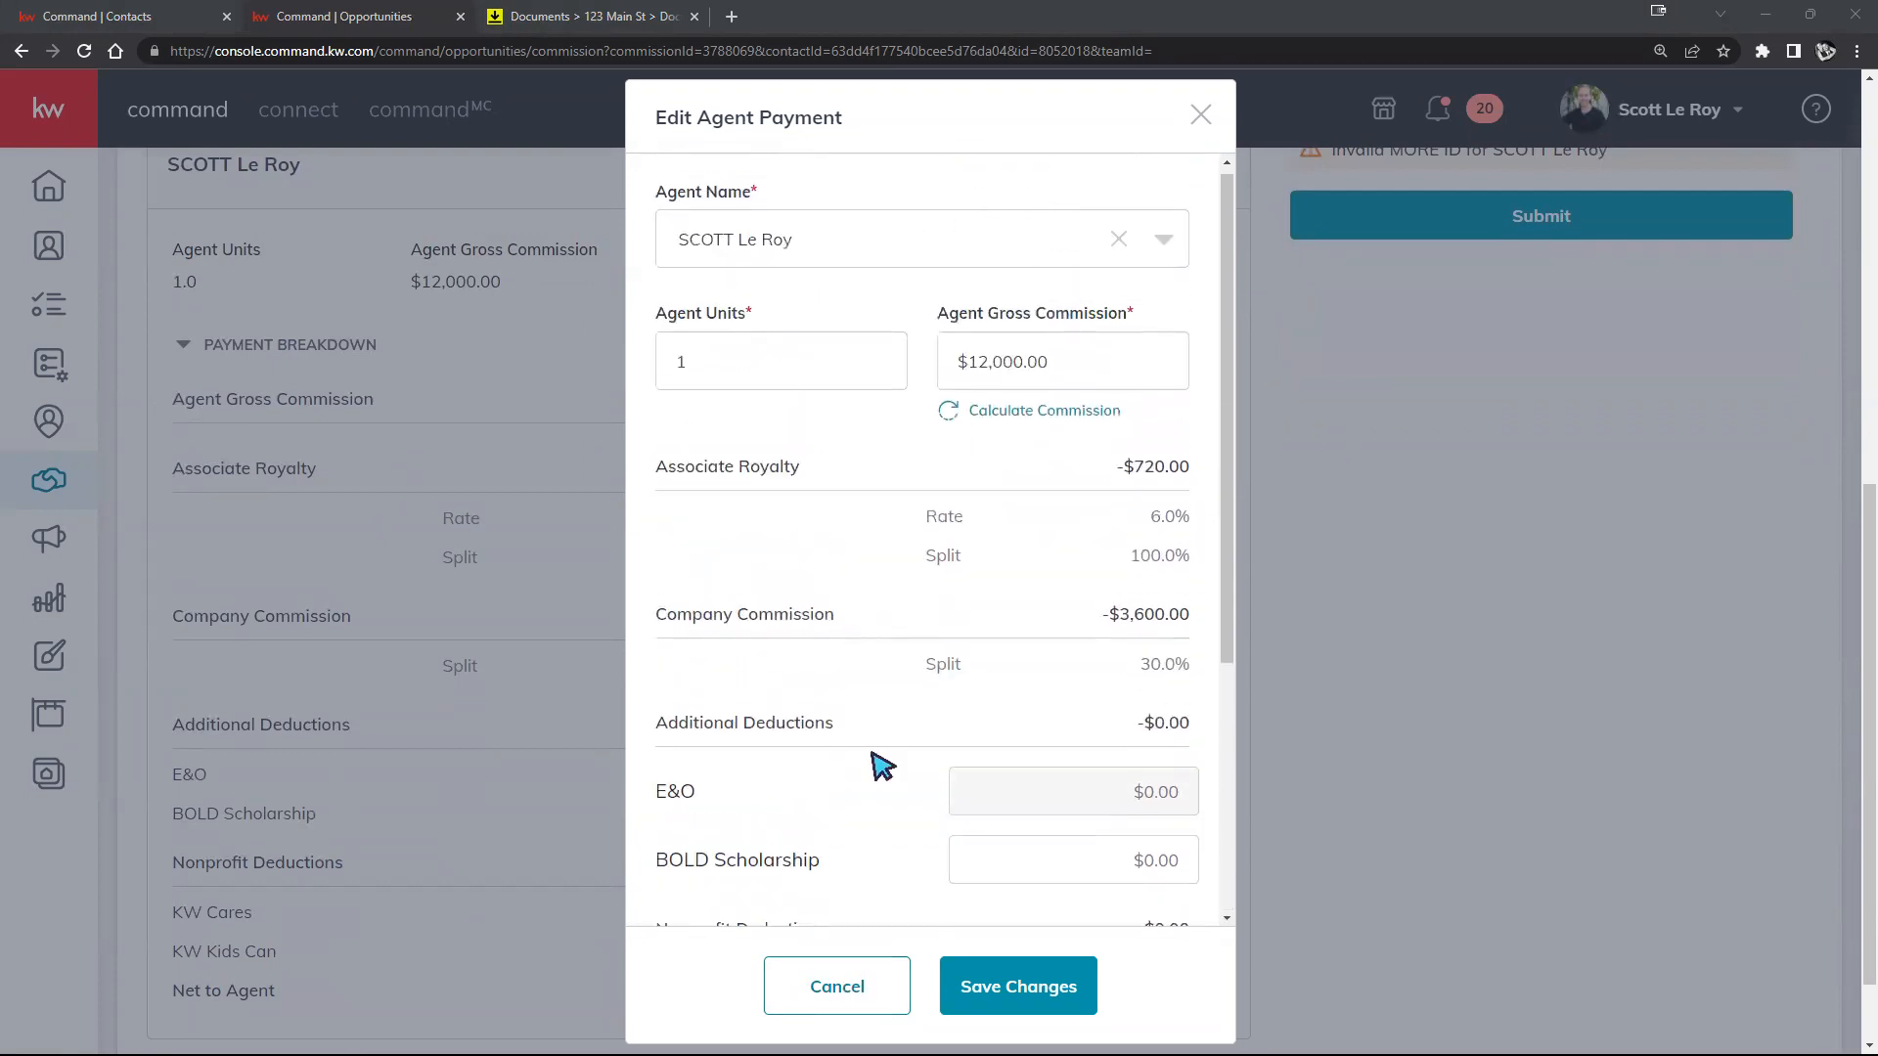
pyautogui.click(986, 994)
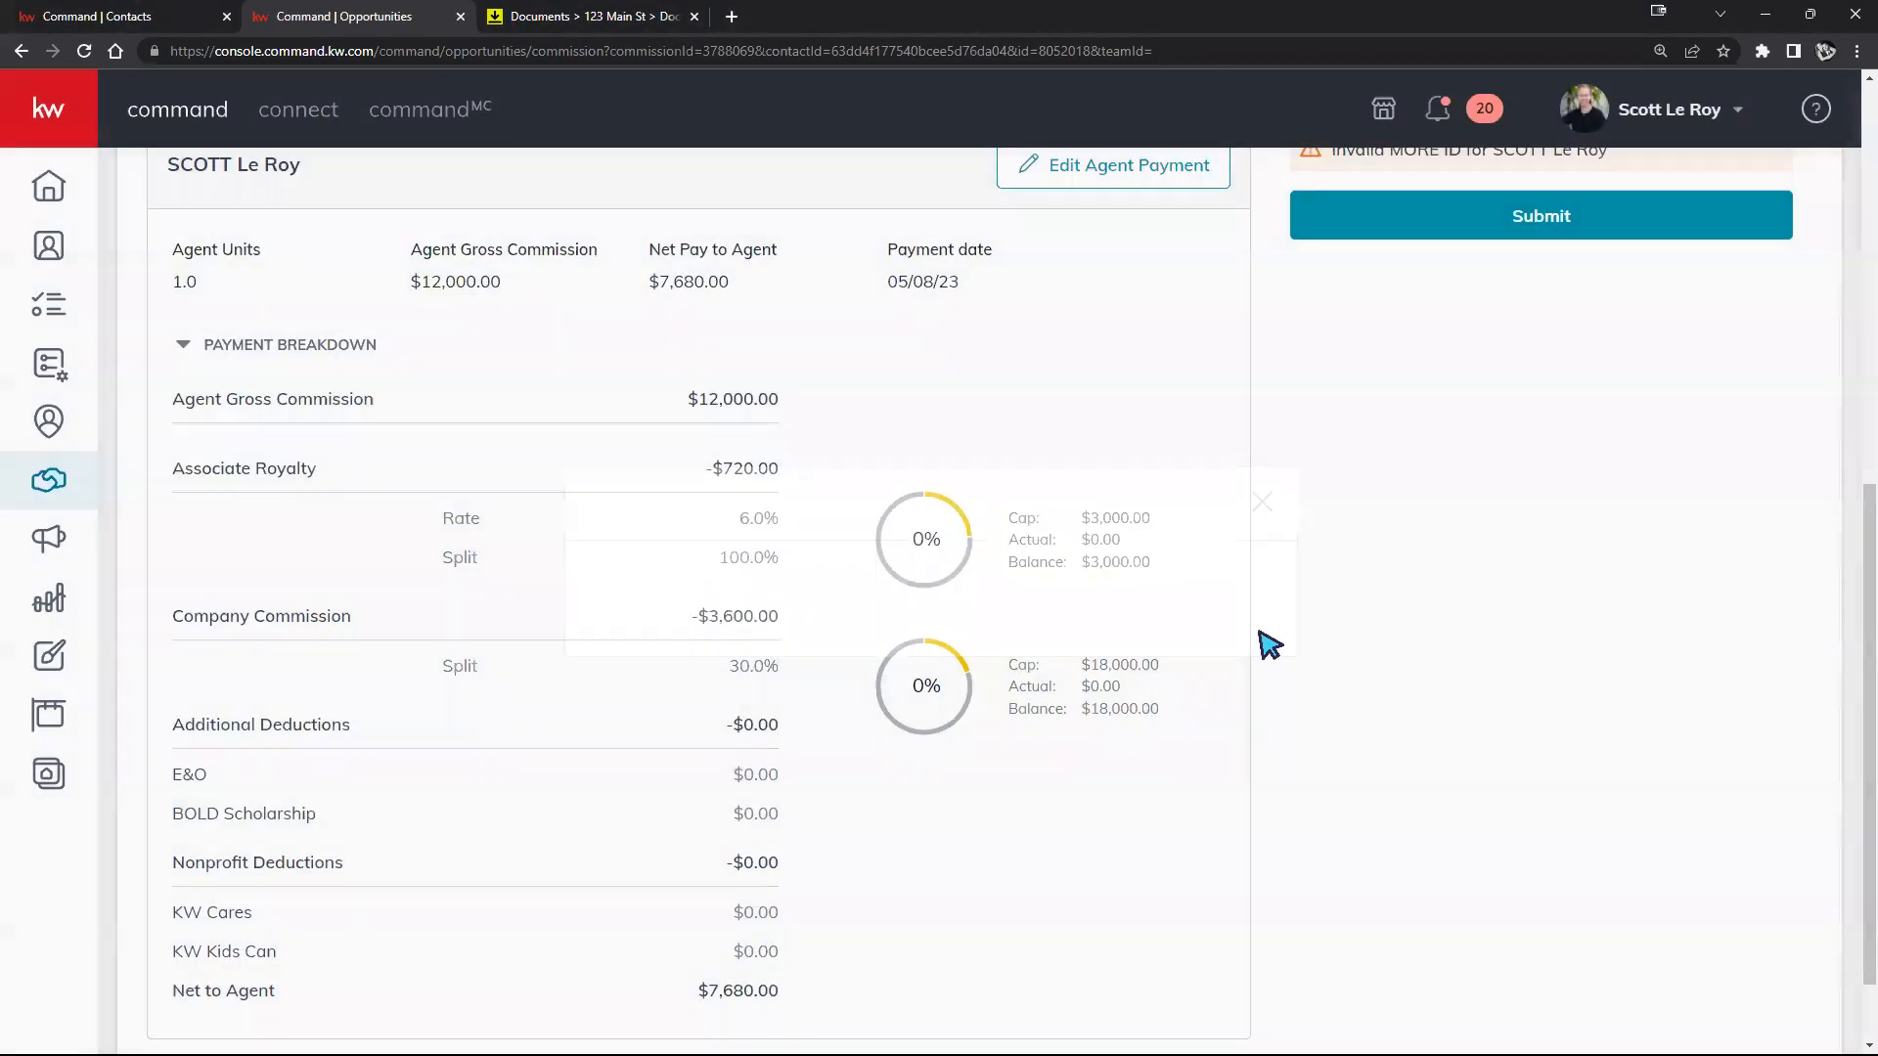
pyautogui.scroll(-4, 960, 557)
pyautogui.scroll(-1, 797, 386)
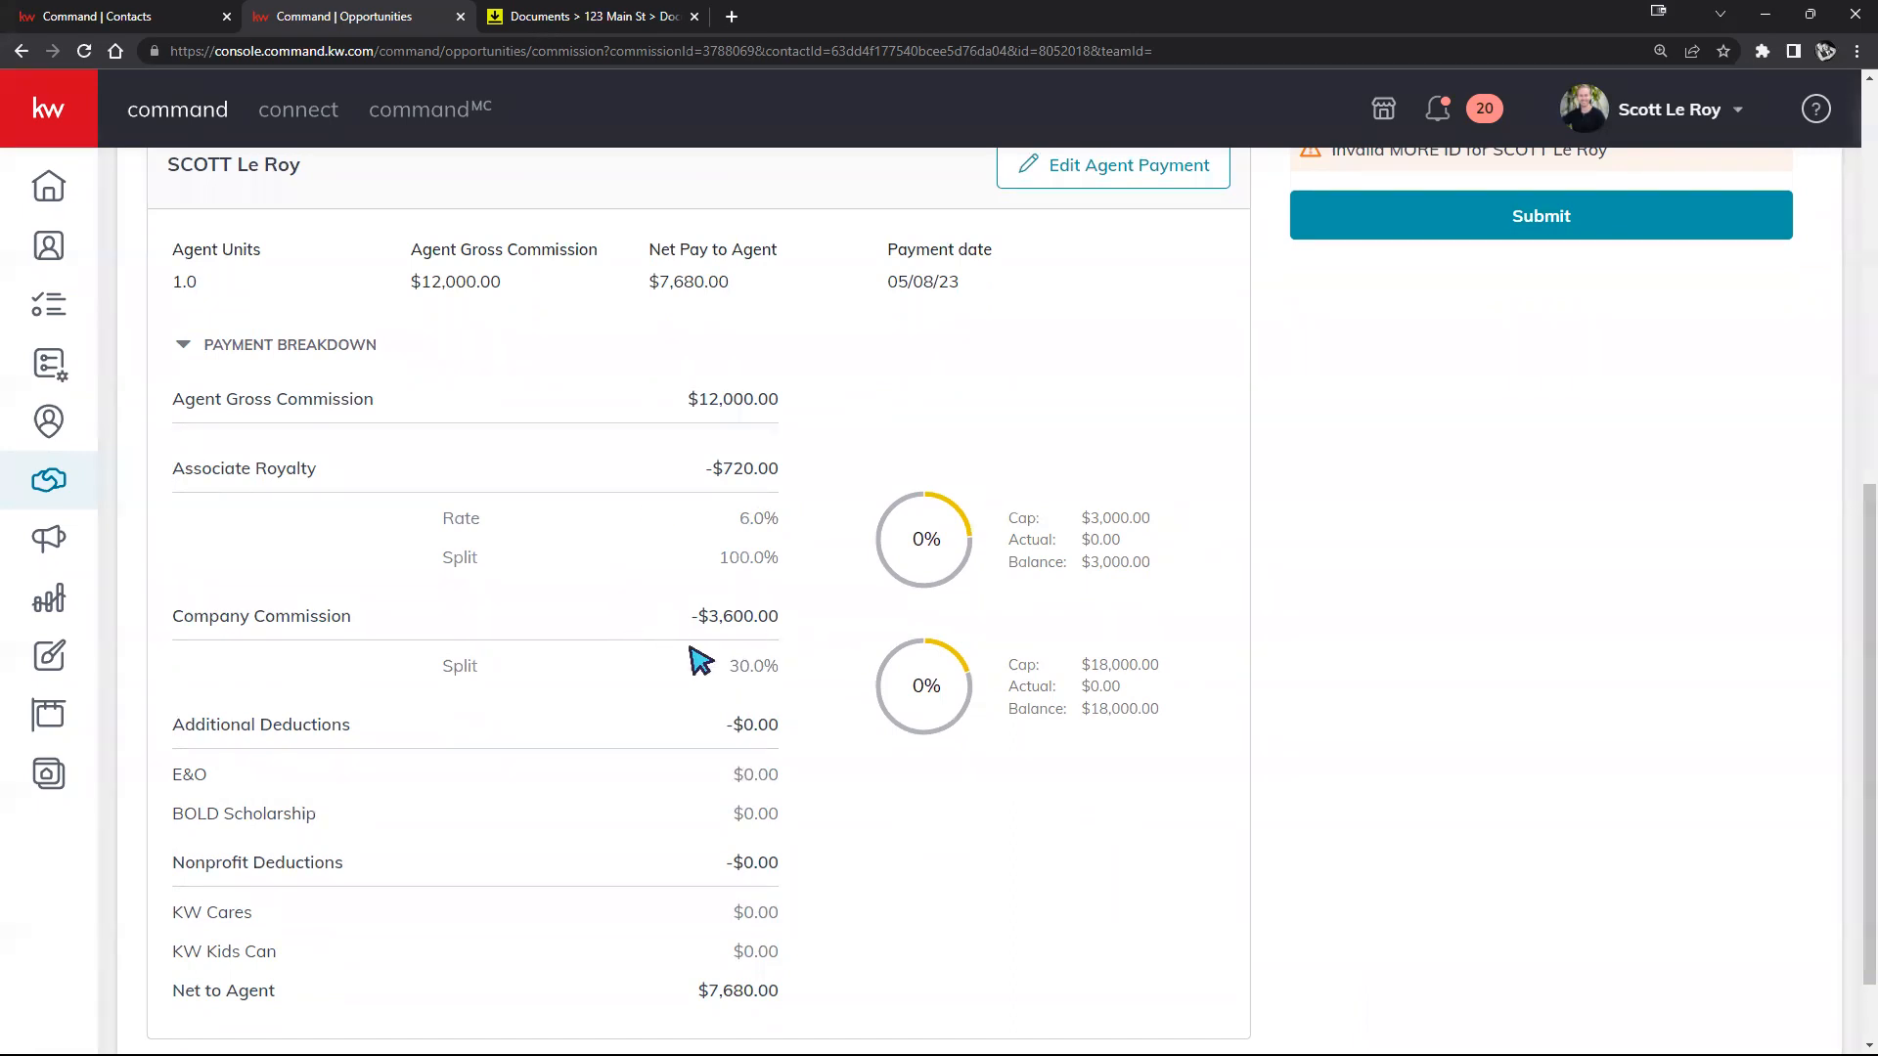
pyautogui.scroll(-1, 618, 596)
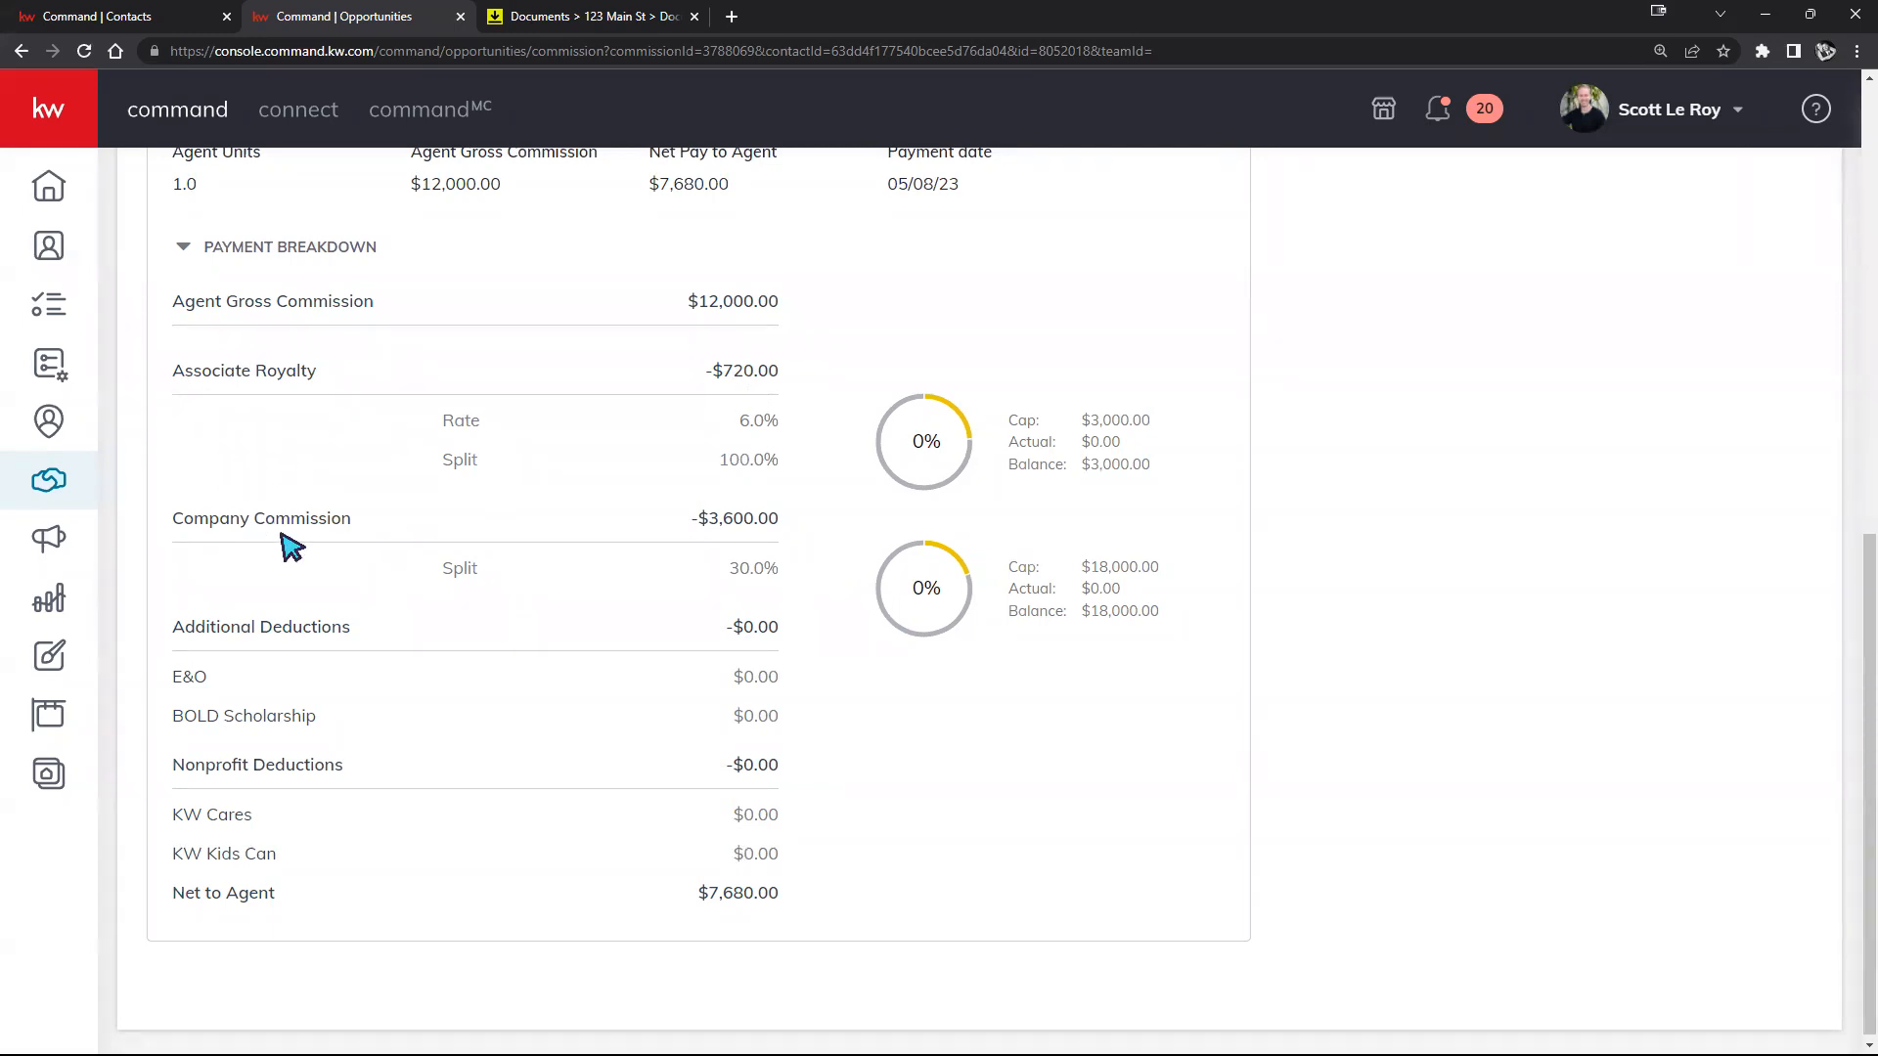
pyautogui.scroll(-1, 311, 553)
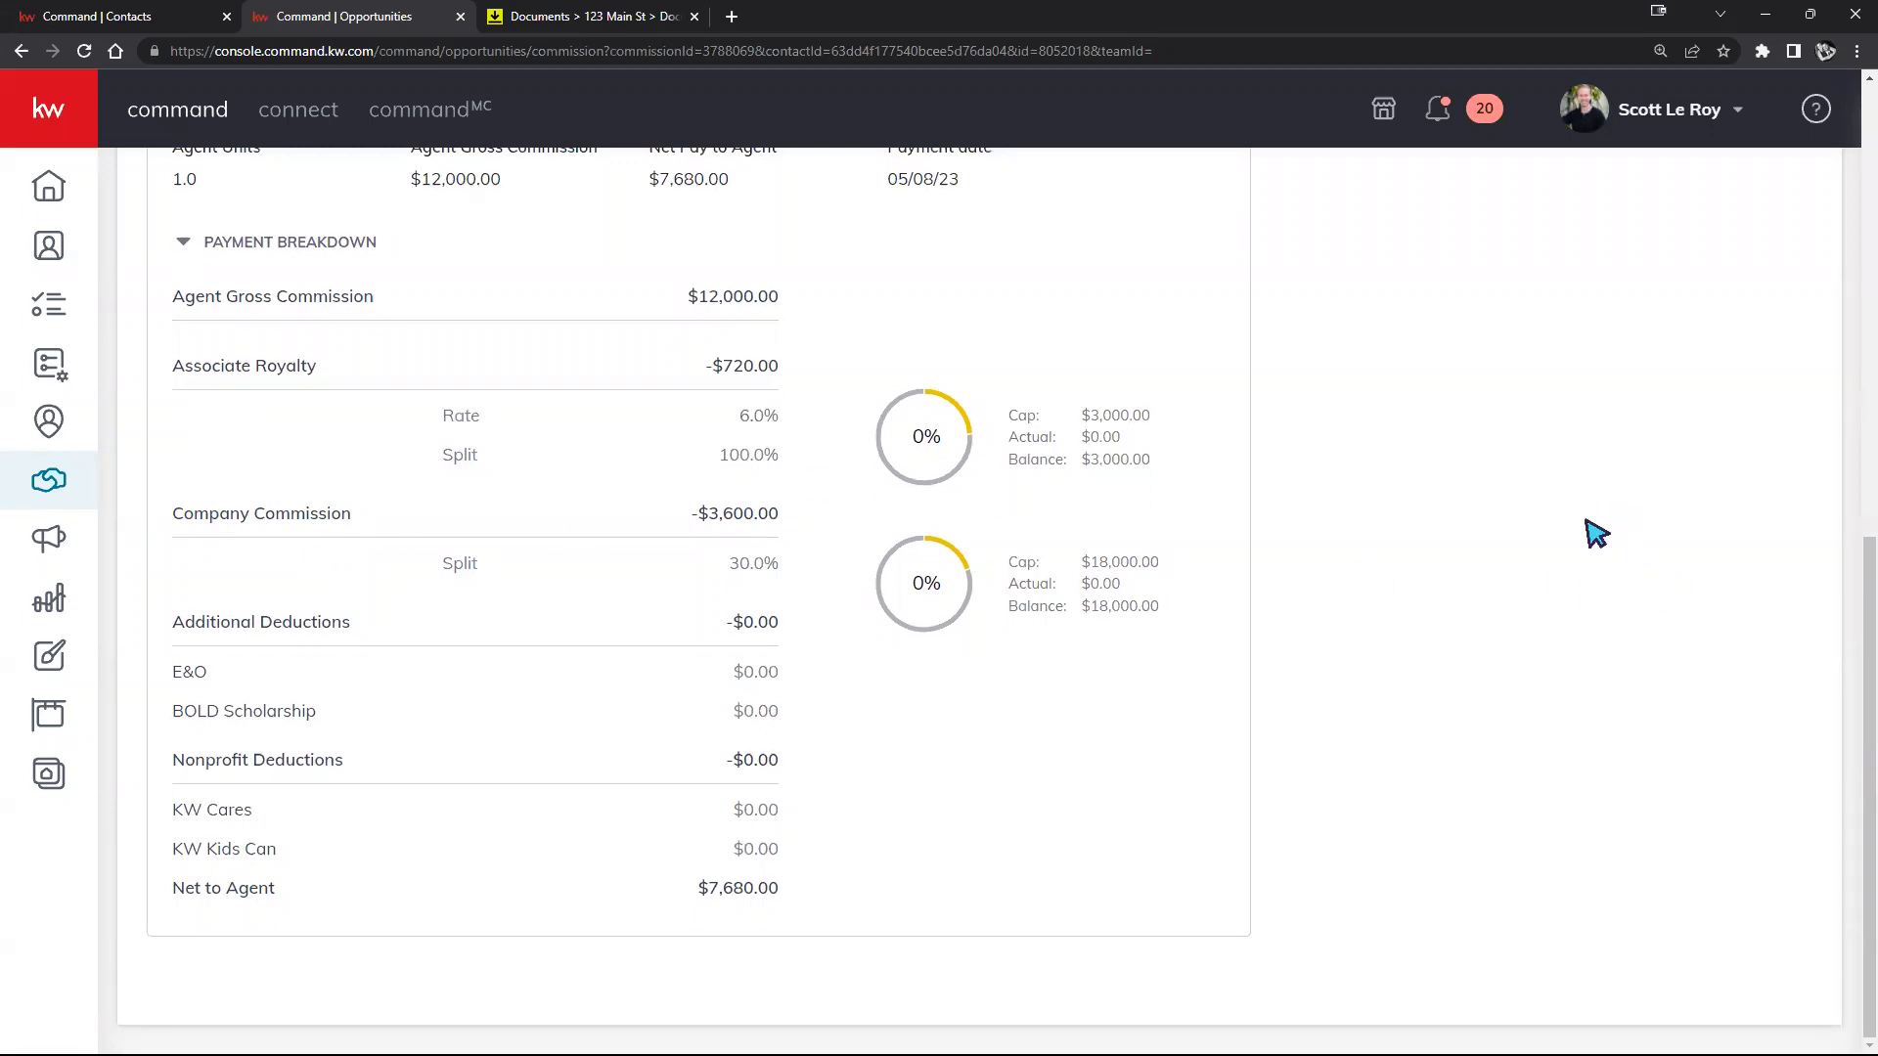
pyautogui.scroll(1, 1574, 538)
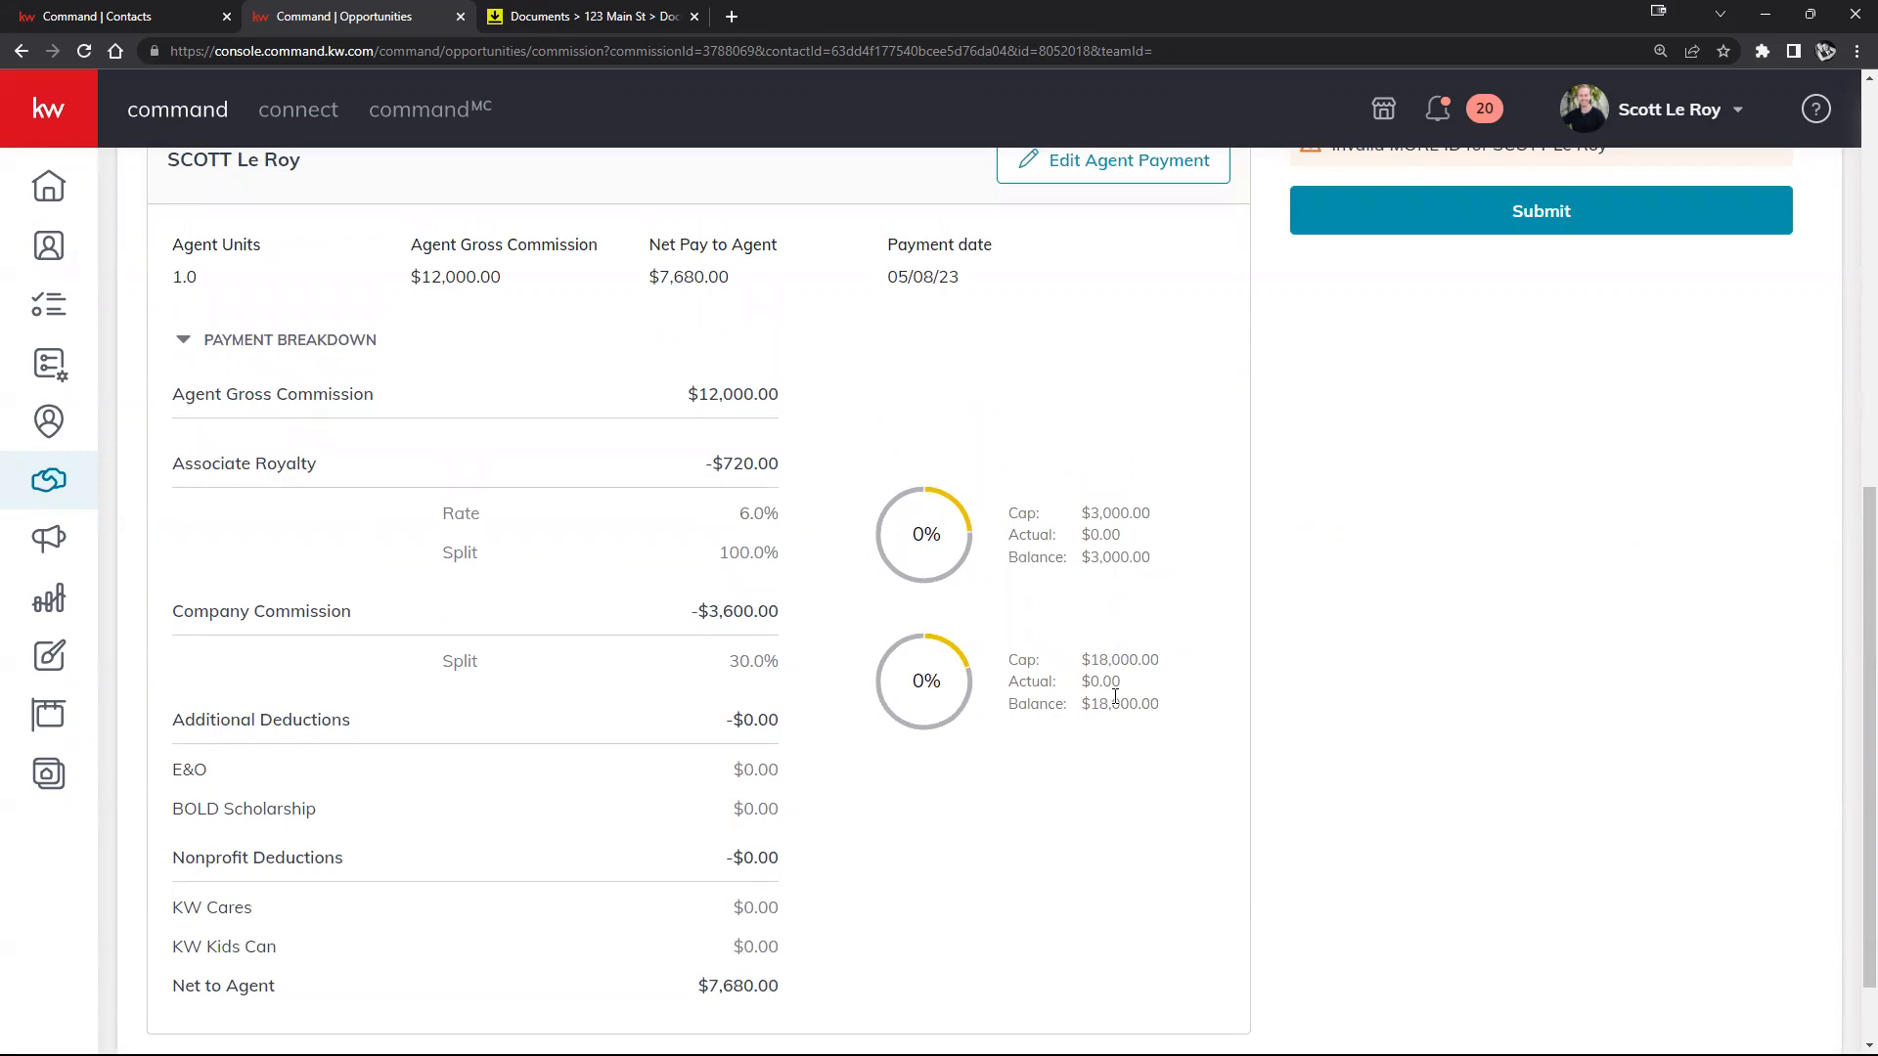
pyautogui.scroll(4, 1238, 696)
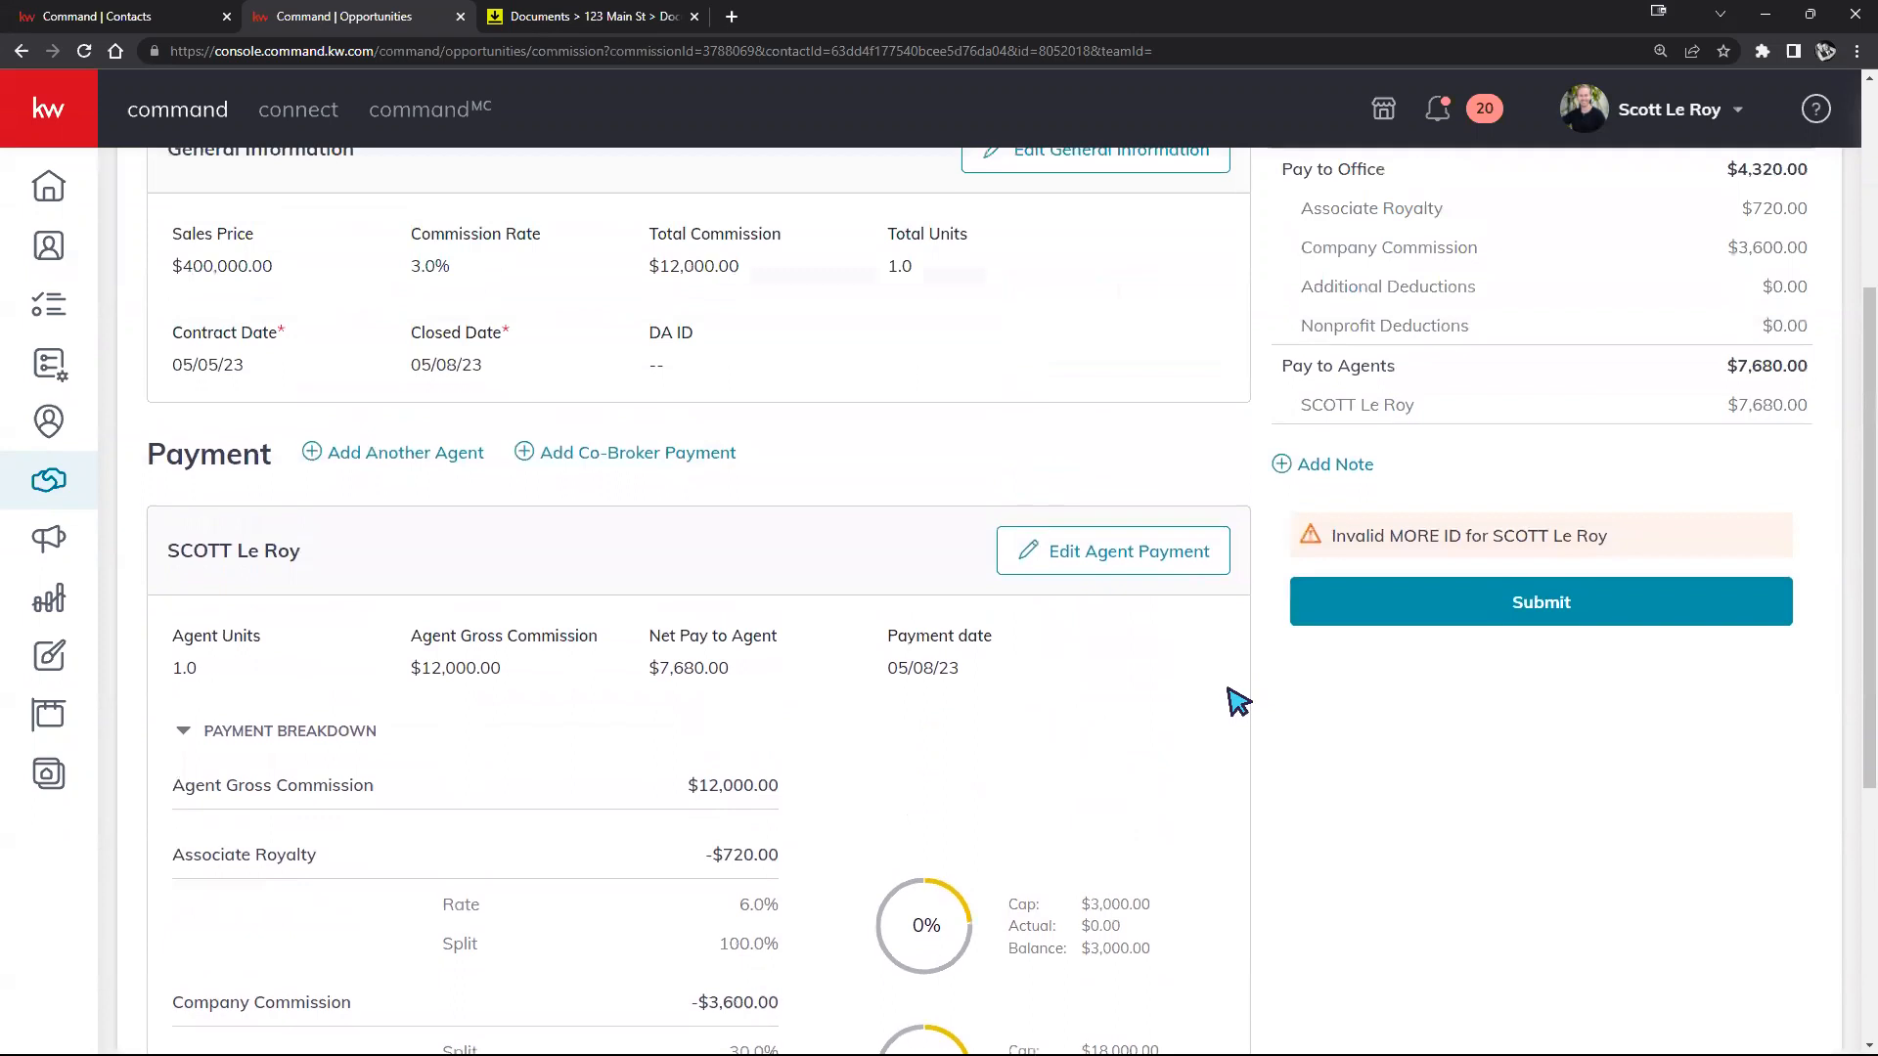
pyautogui.scroll(3, 1239, 700)
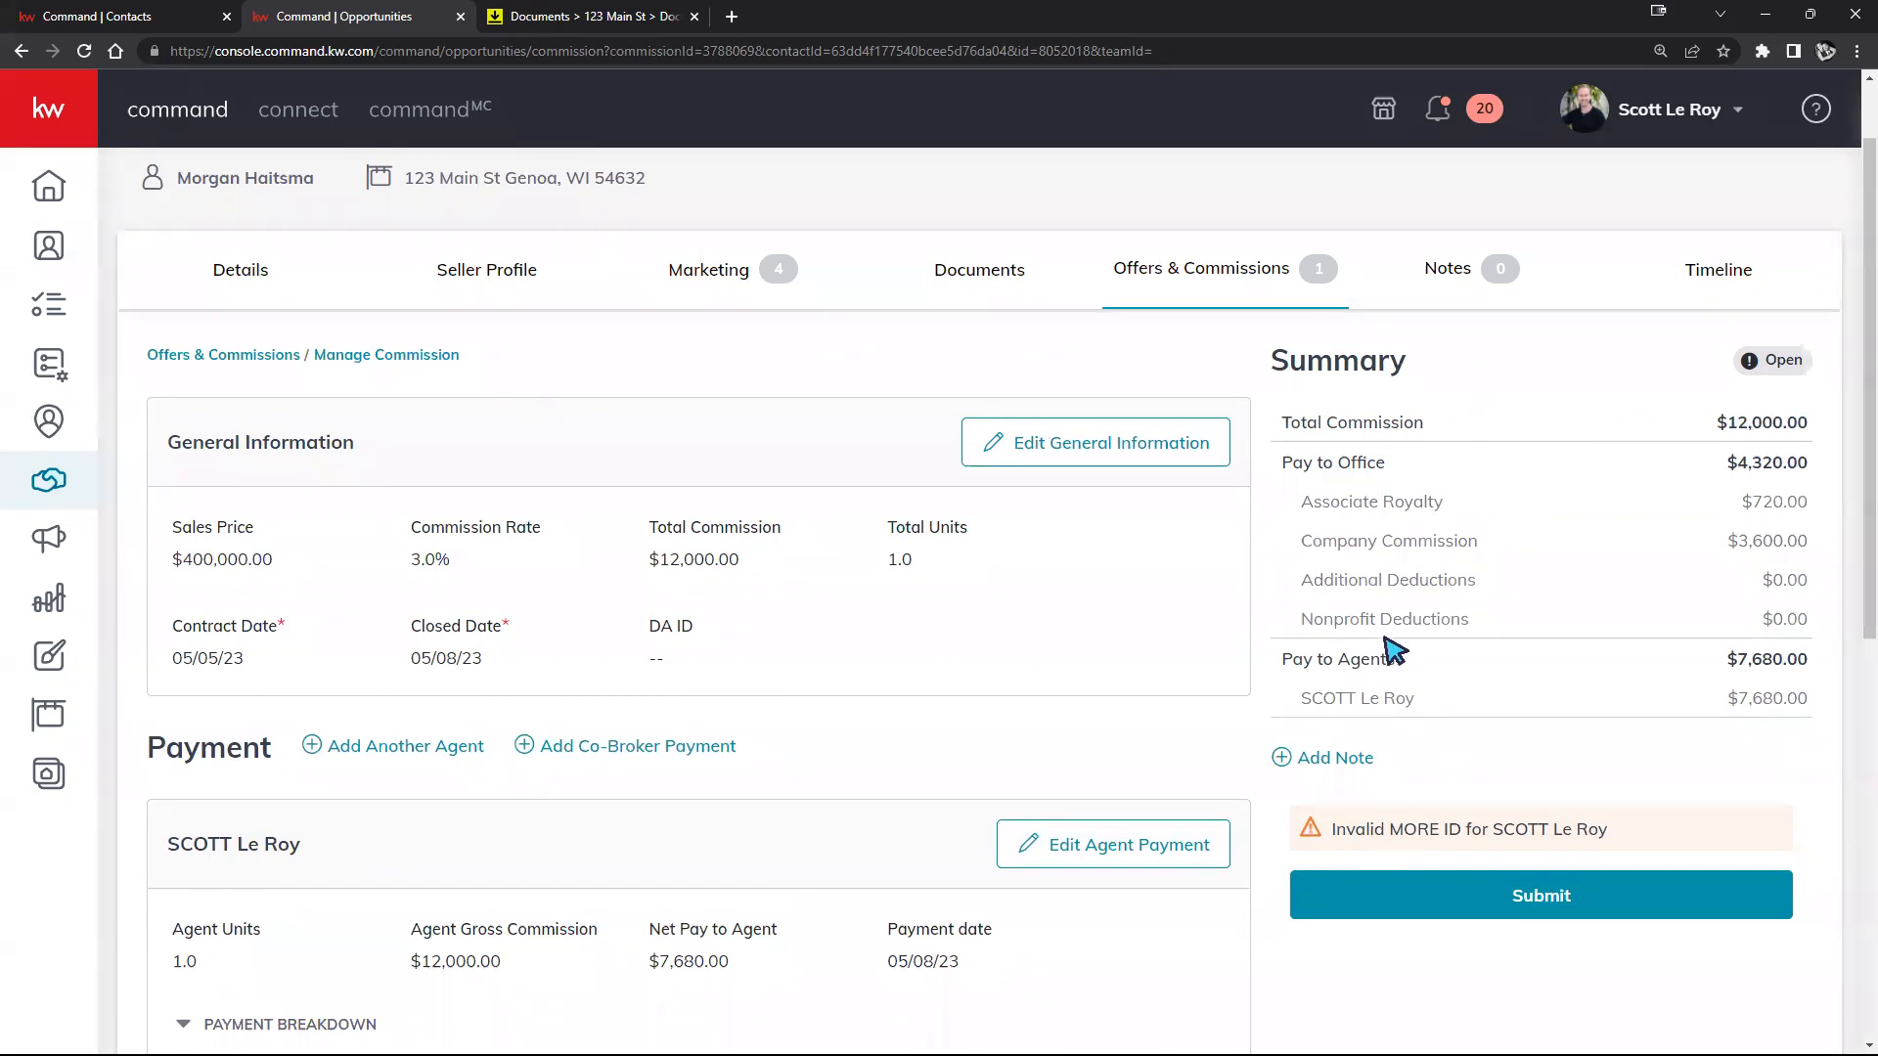
pyautogui.click(1341, 766)
pyautogui.click(1007, 531)
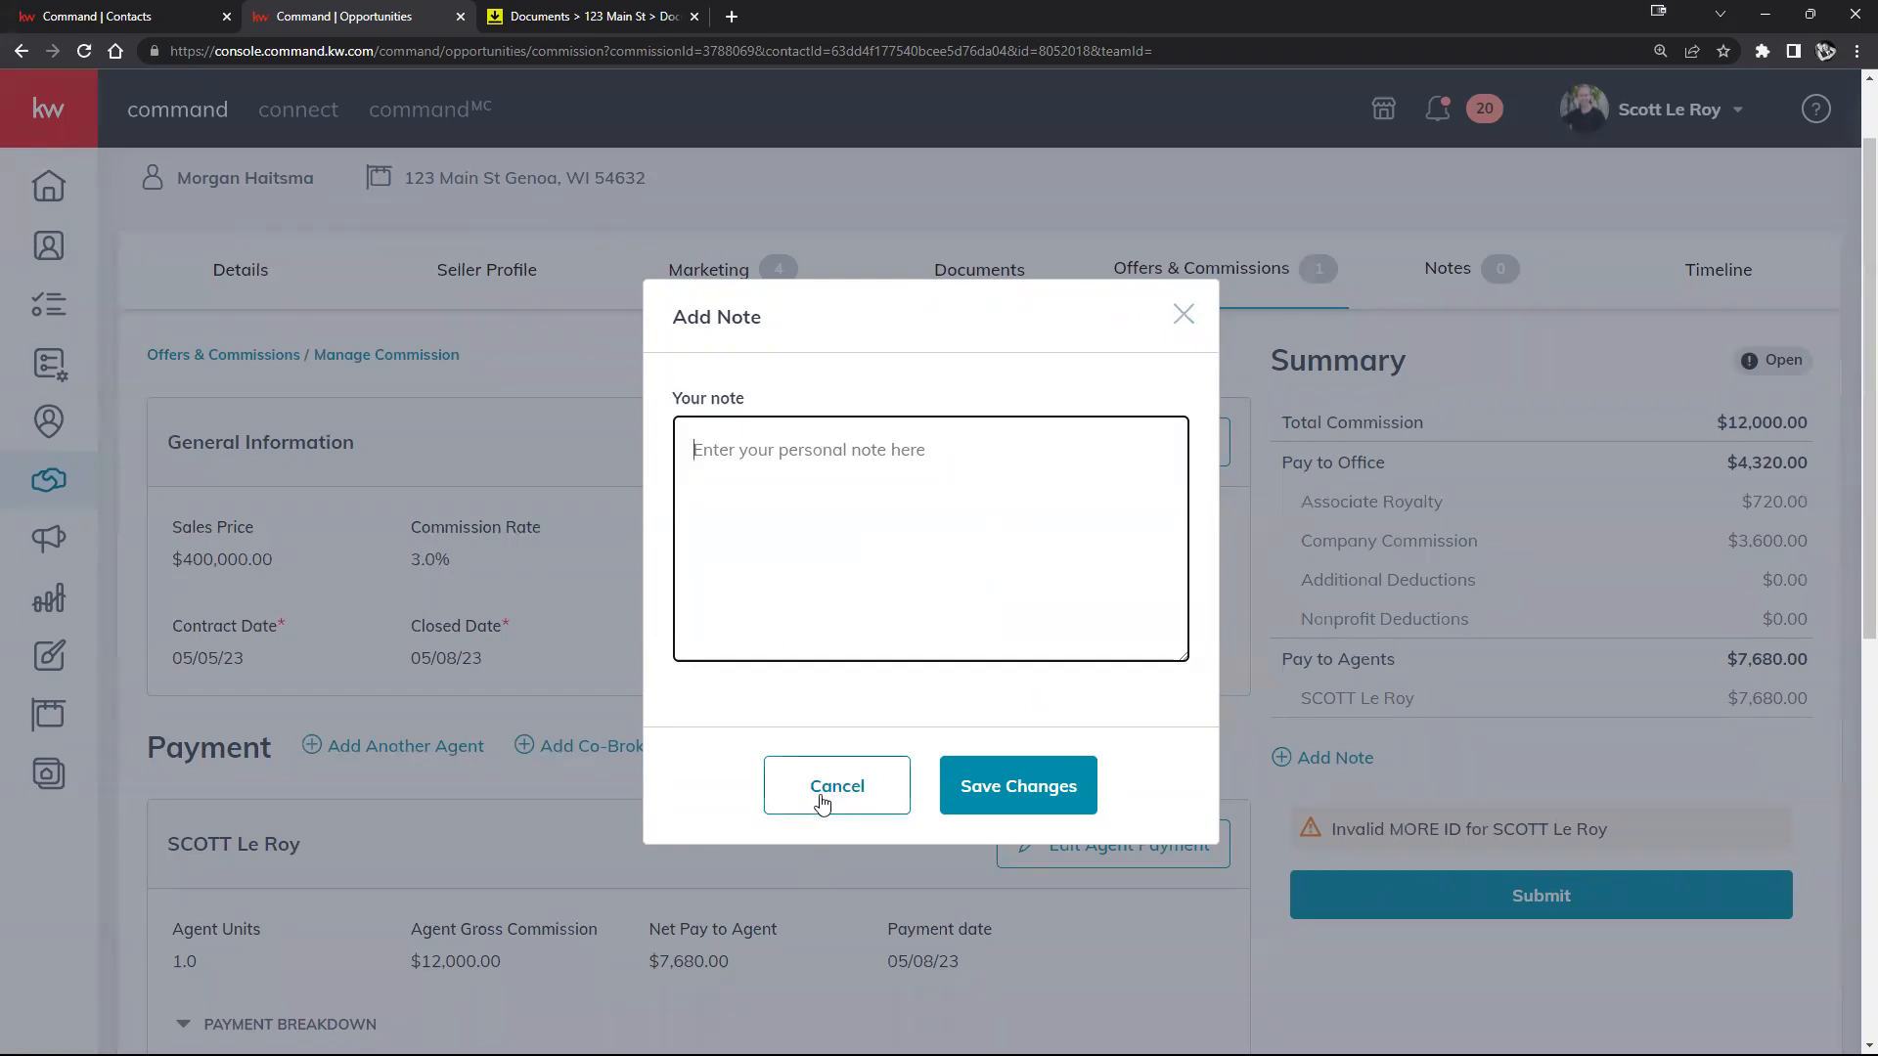
pyautogui.click(814, 801)
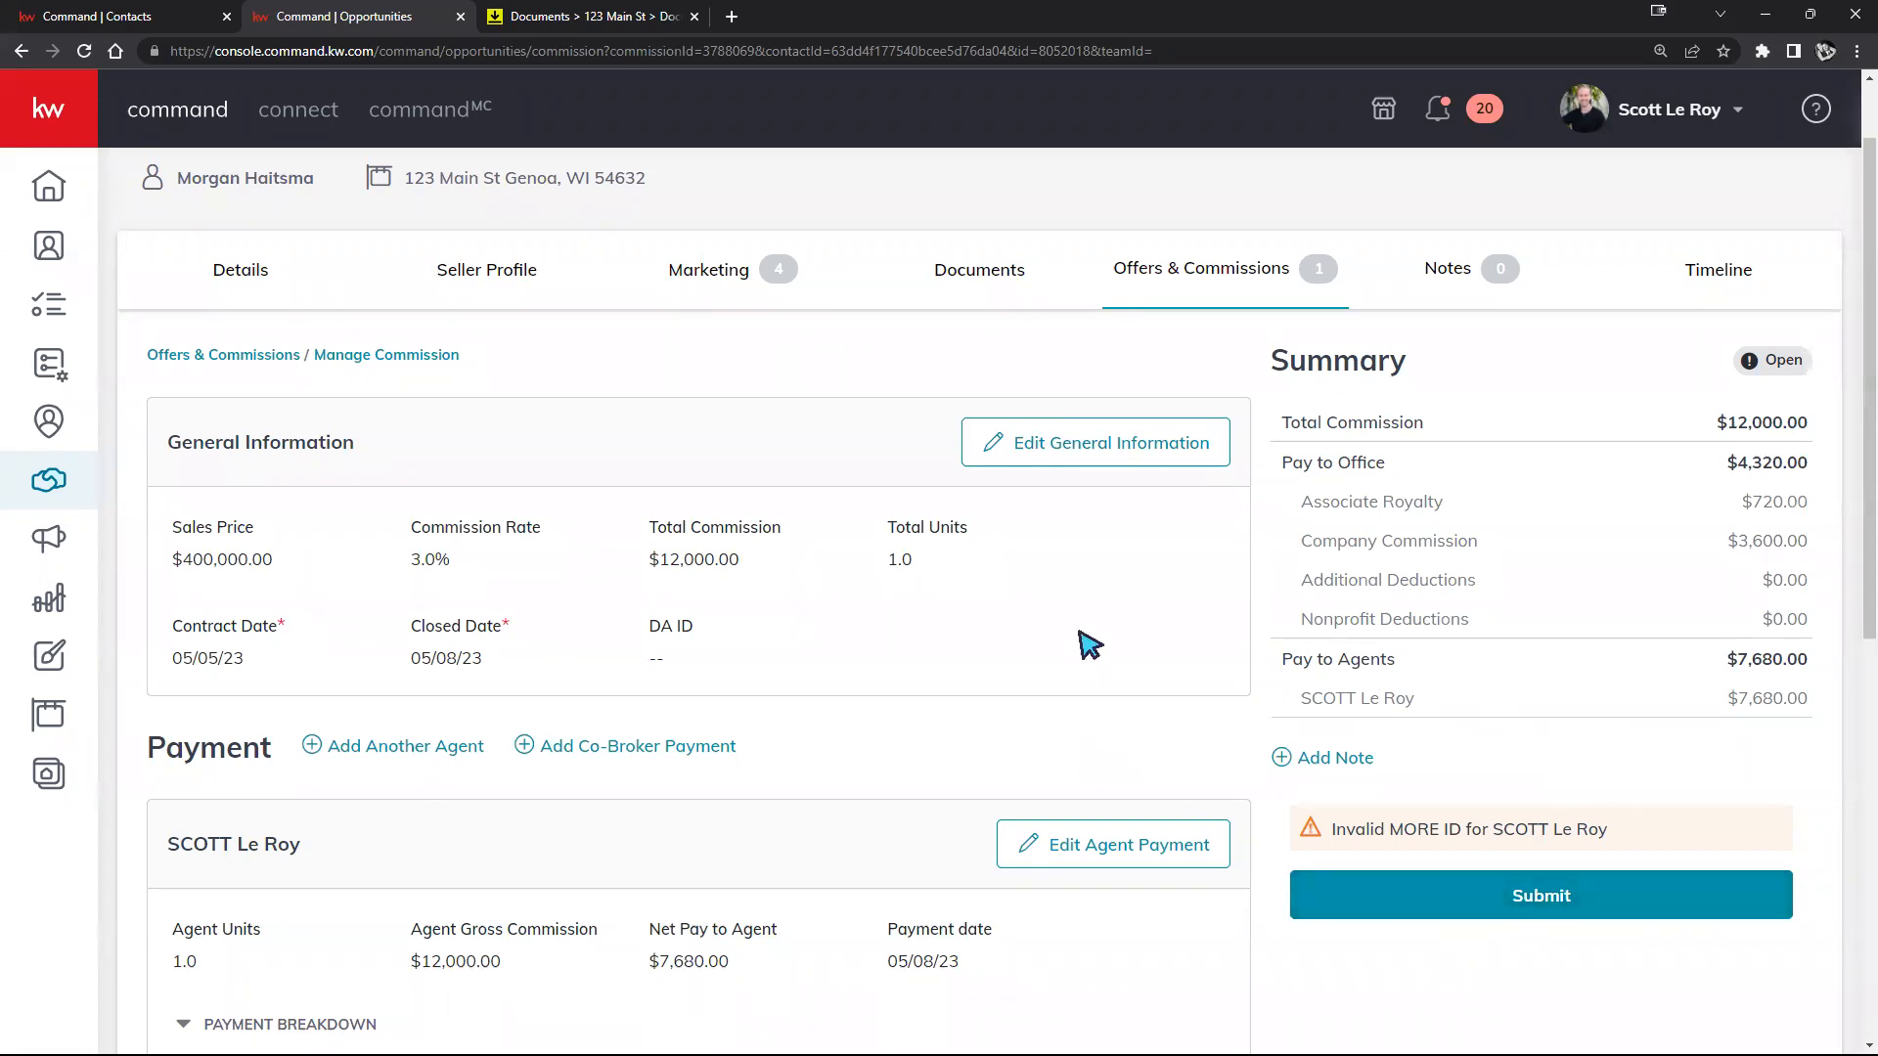
# Step: Look over the commission page and its invalid MORE ID warning, then return to Sales Pipeline
pyautogui.scroll(-6, 1082, 641)
pyautogui.scroll(-2, 1454, 662)
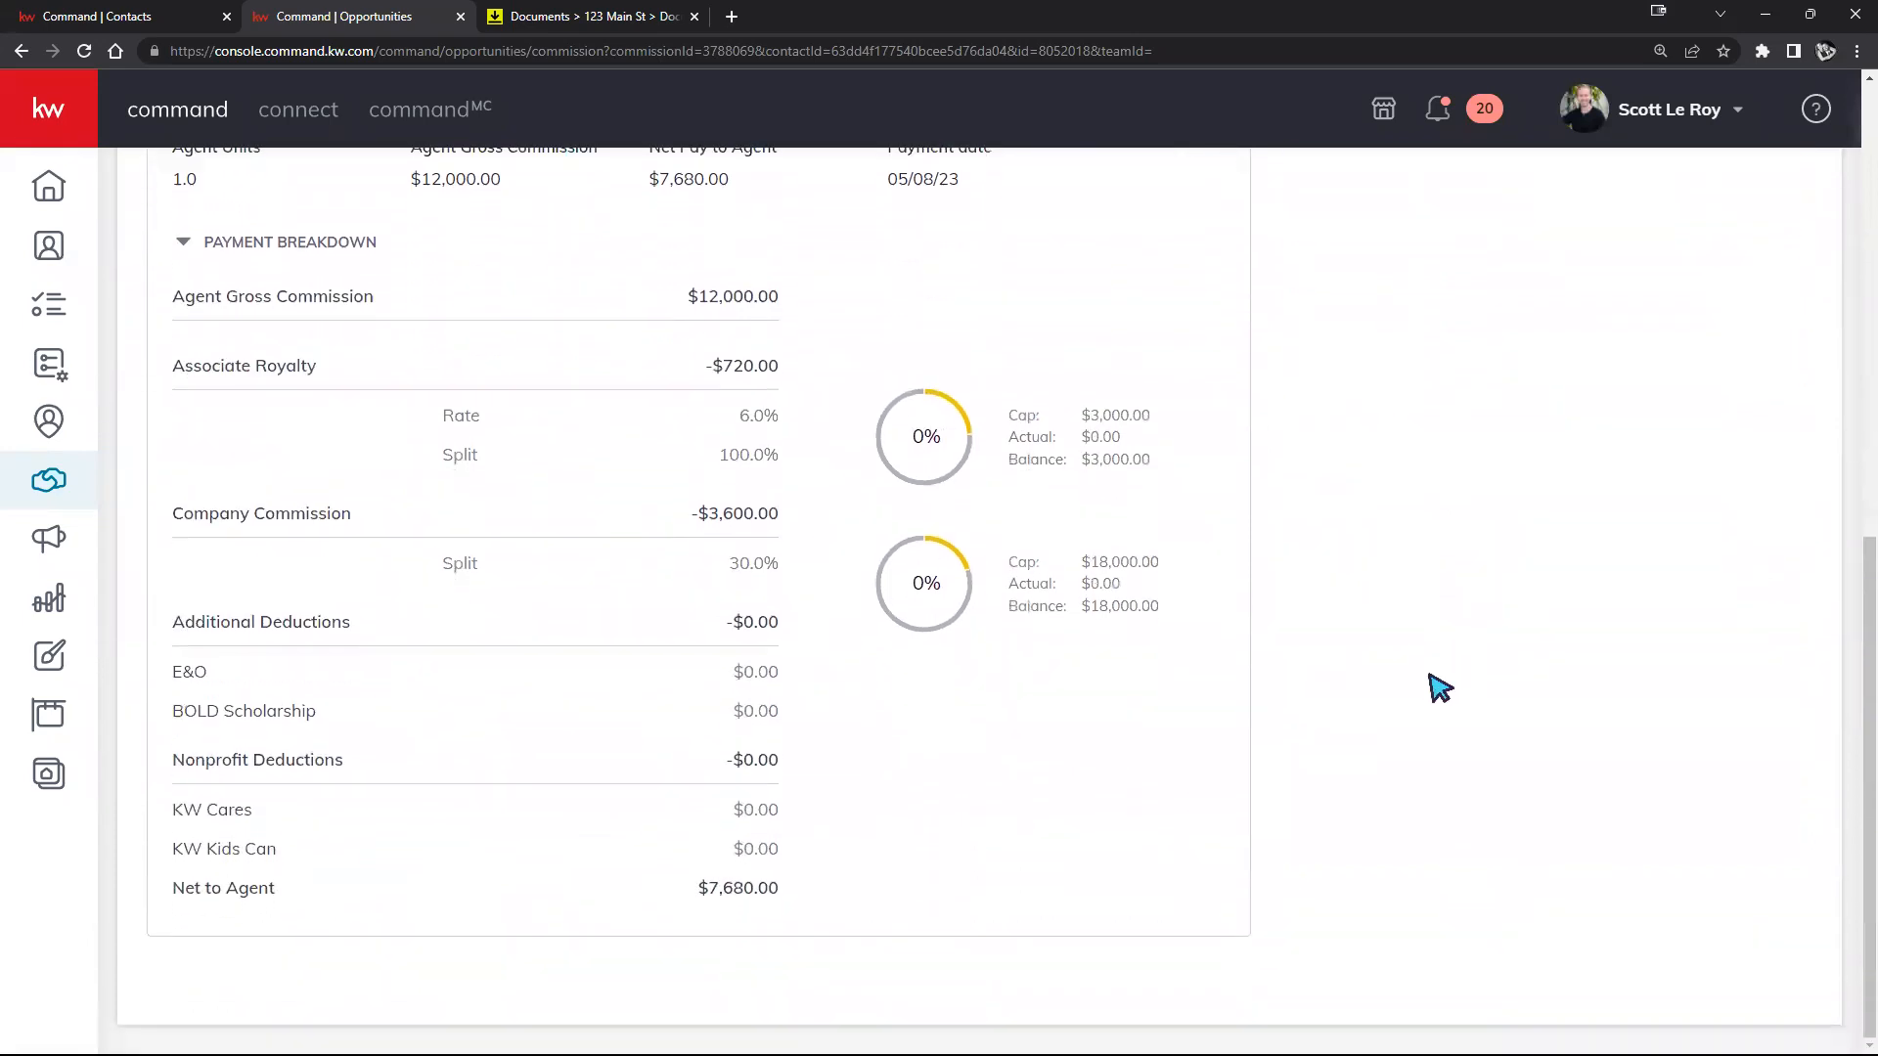
pyautogui.scroll(7, 1429, 684)
pyautogui.moveTo(1315, 731); pyautogui.dragTo(1669, 729)
pyautogui.click(1569, 682)
pyautogui.scroll(3, 1467, 604)
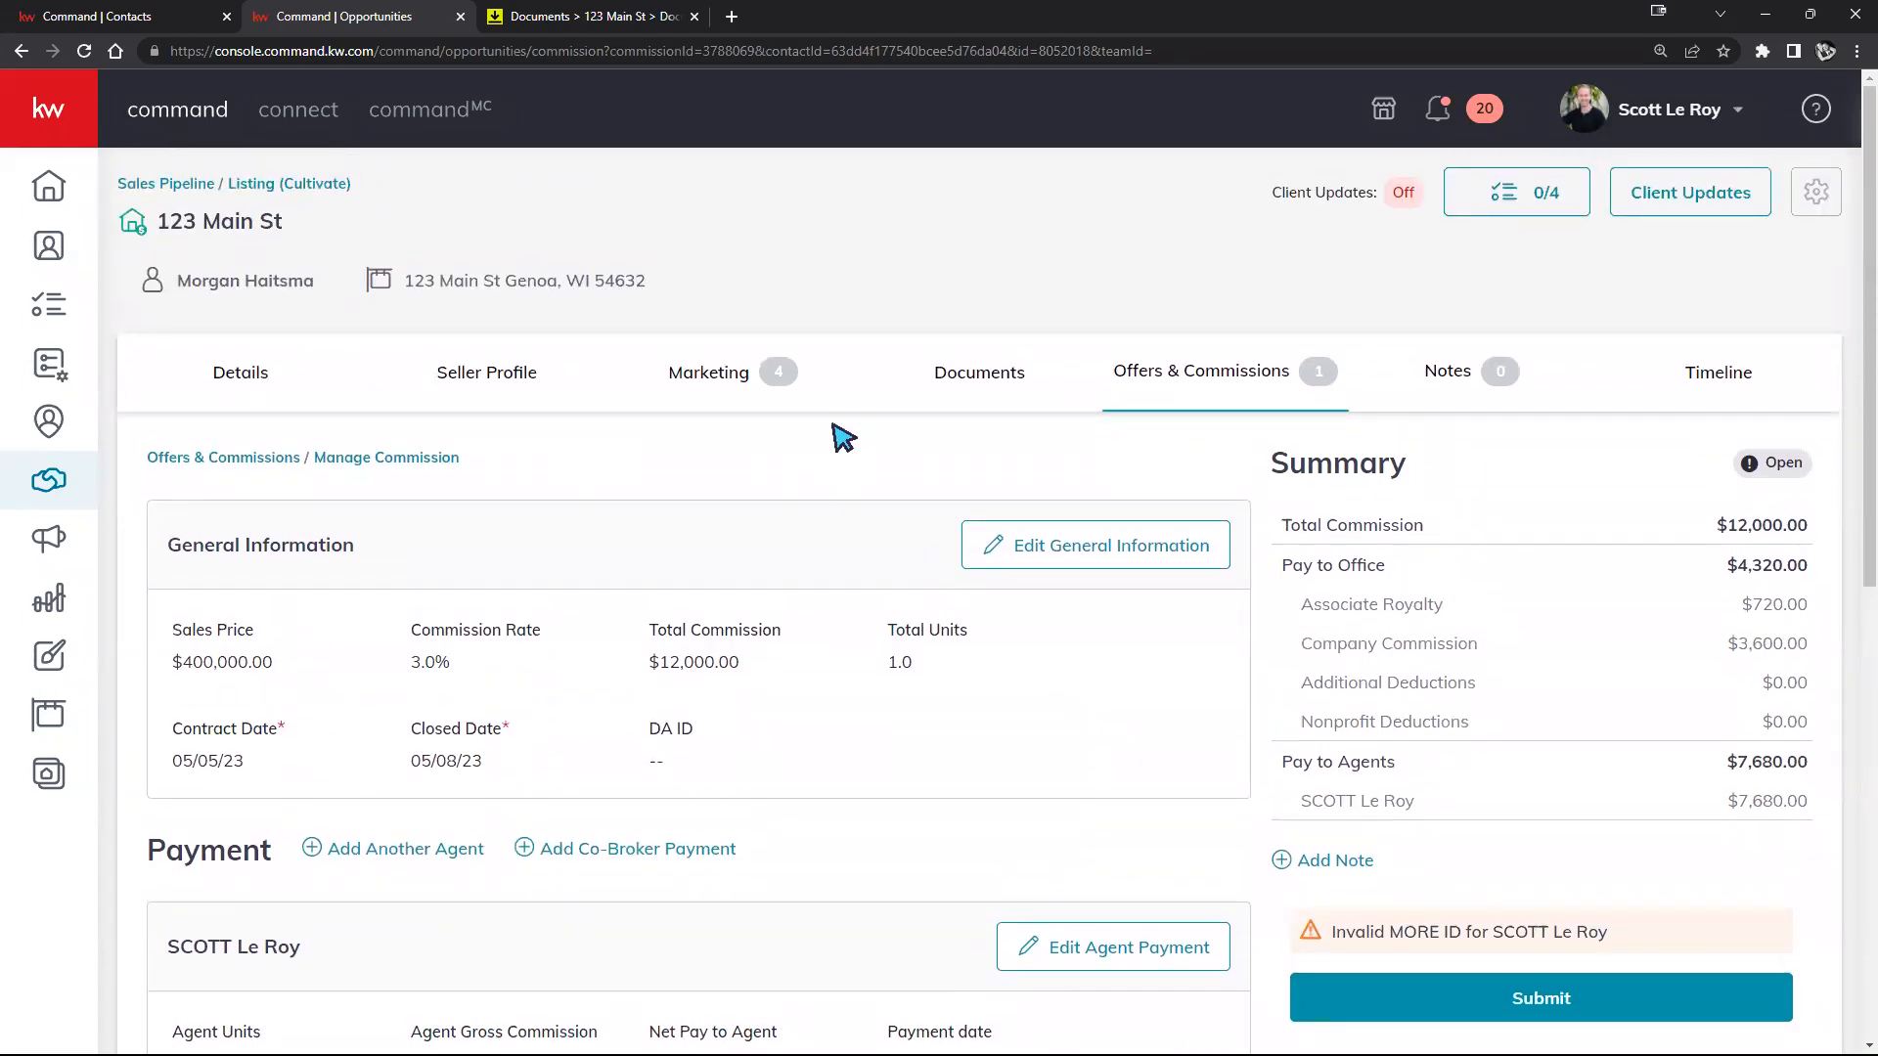
pyautogui.scroll(-2, 838, 431)
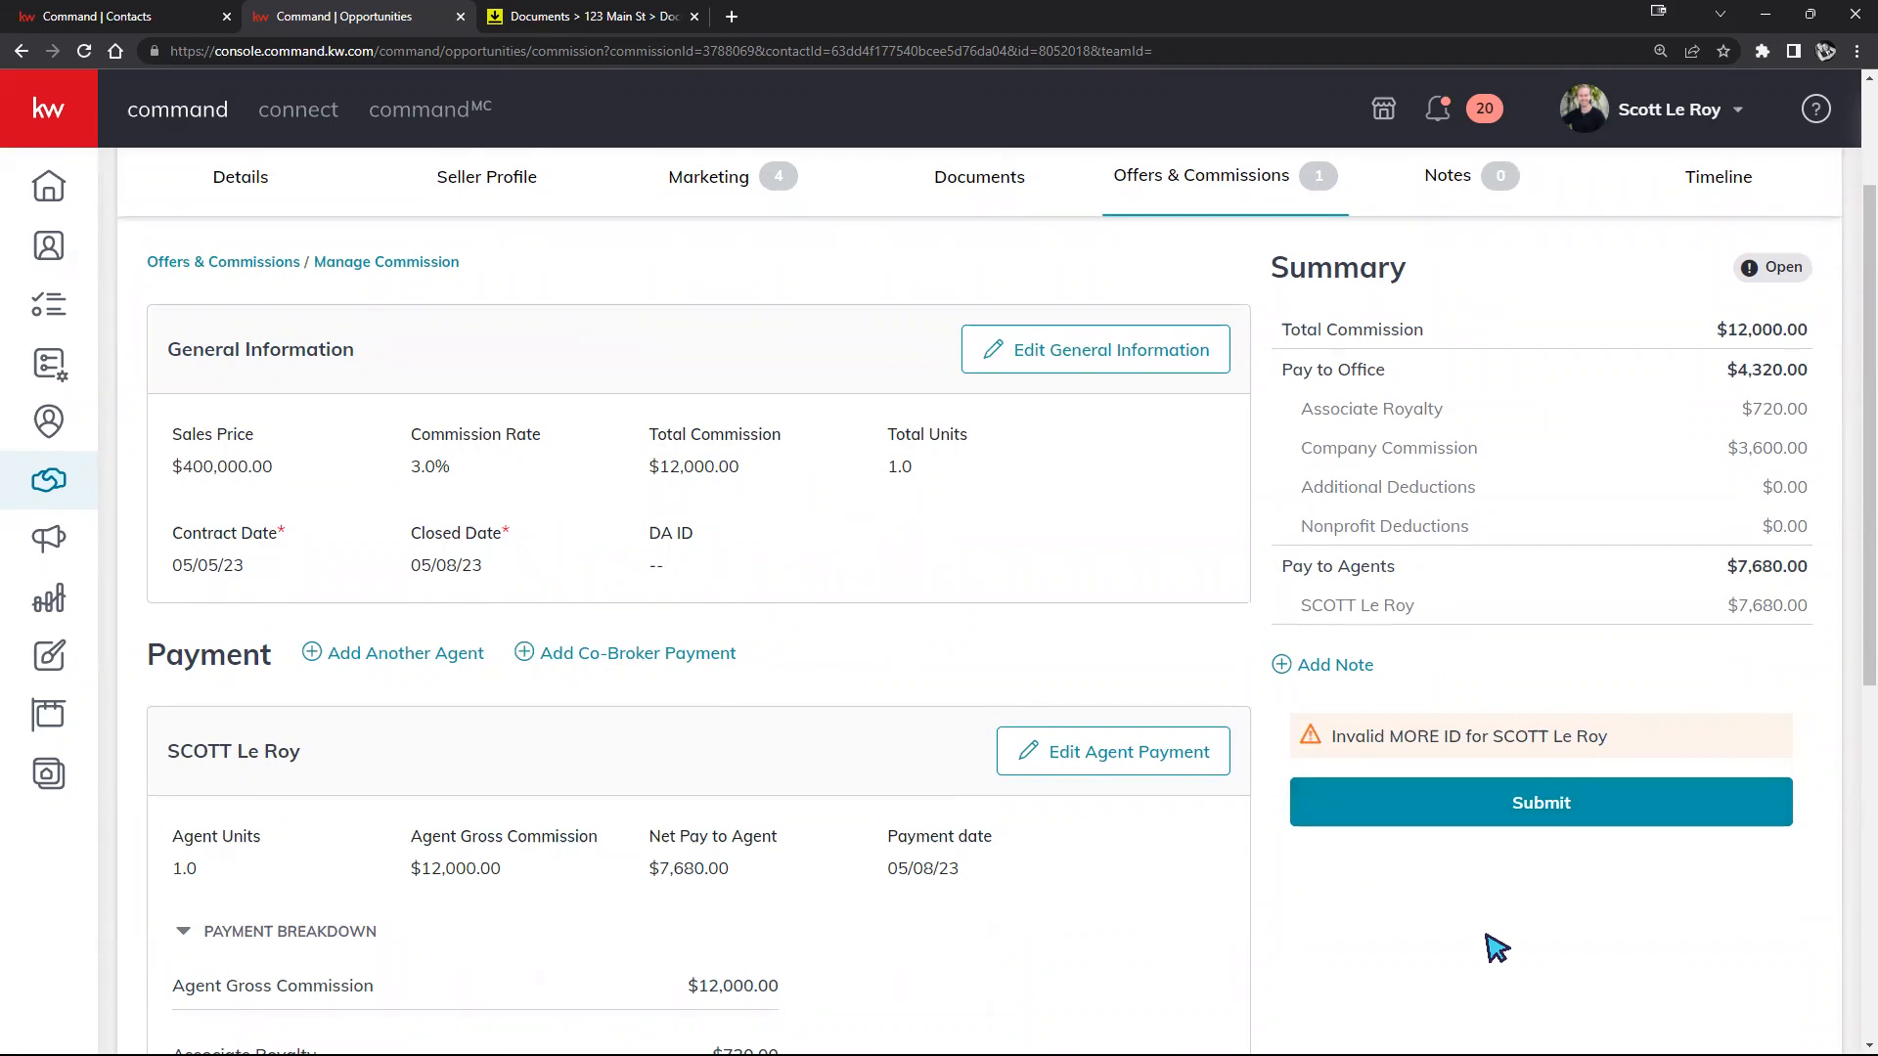
pyautogui.scroll(2, 1408, 885)
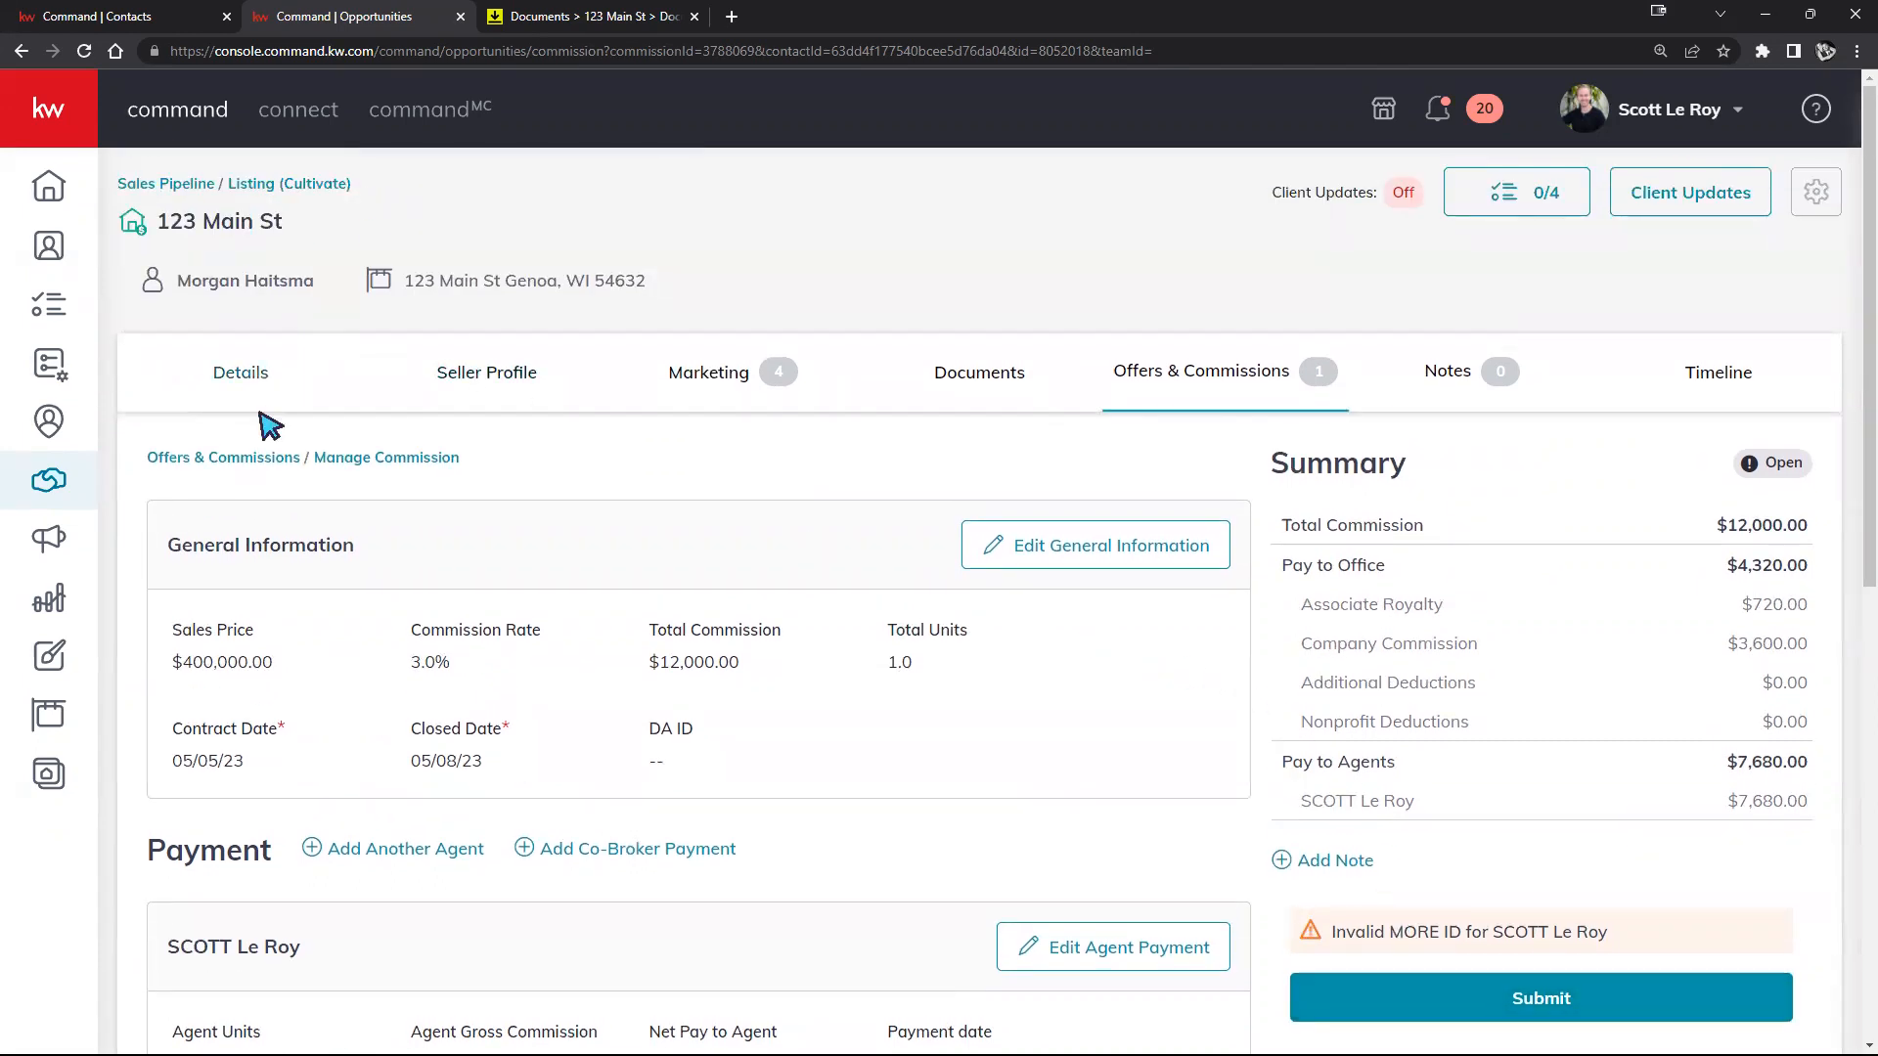
pyautogui.click(203, 190)
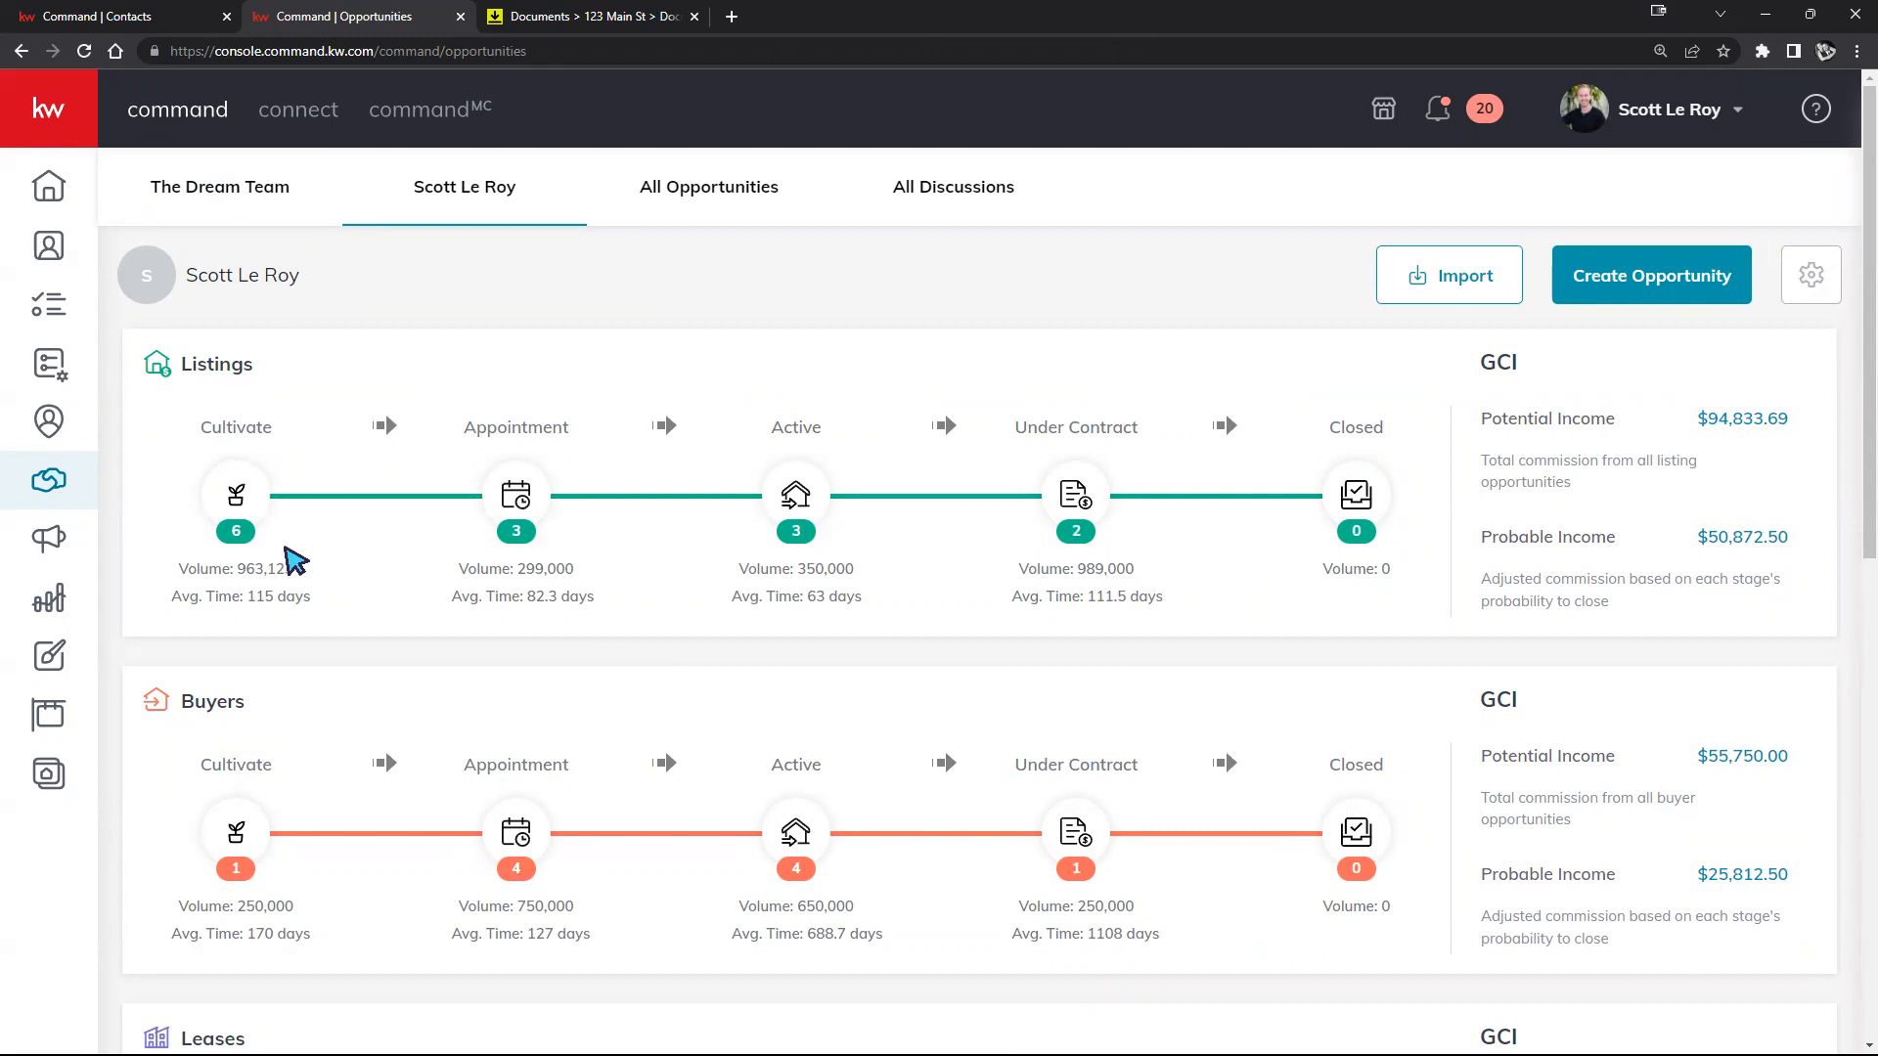
# Step: Open the Listings Cultivate board and drag the Ellenton listing card into New Seller Lead
pyautogui.click(235, 492)
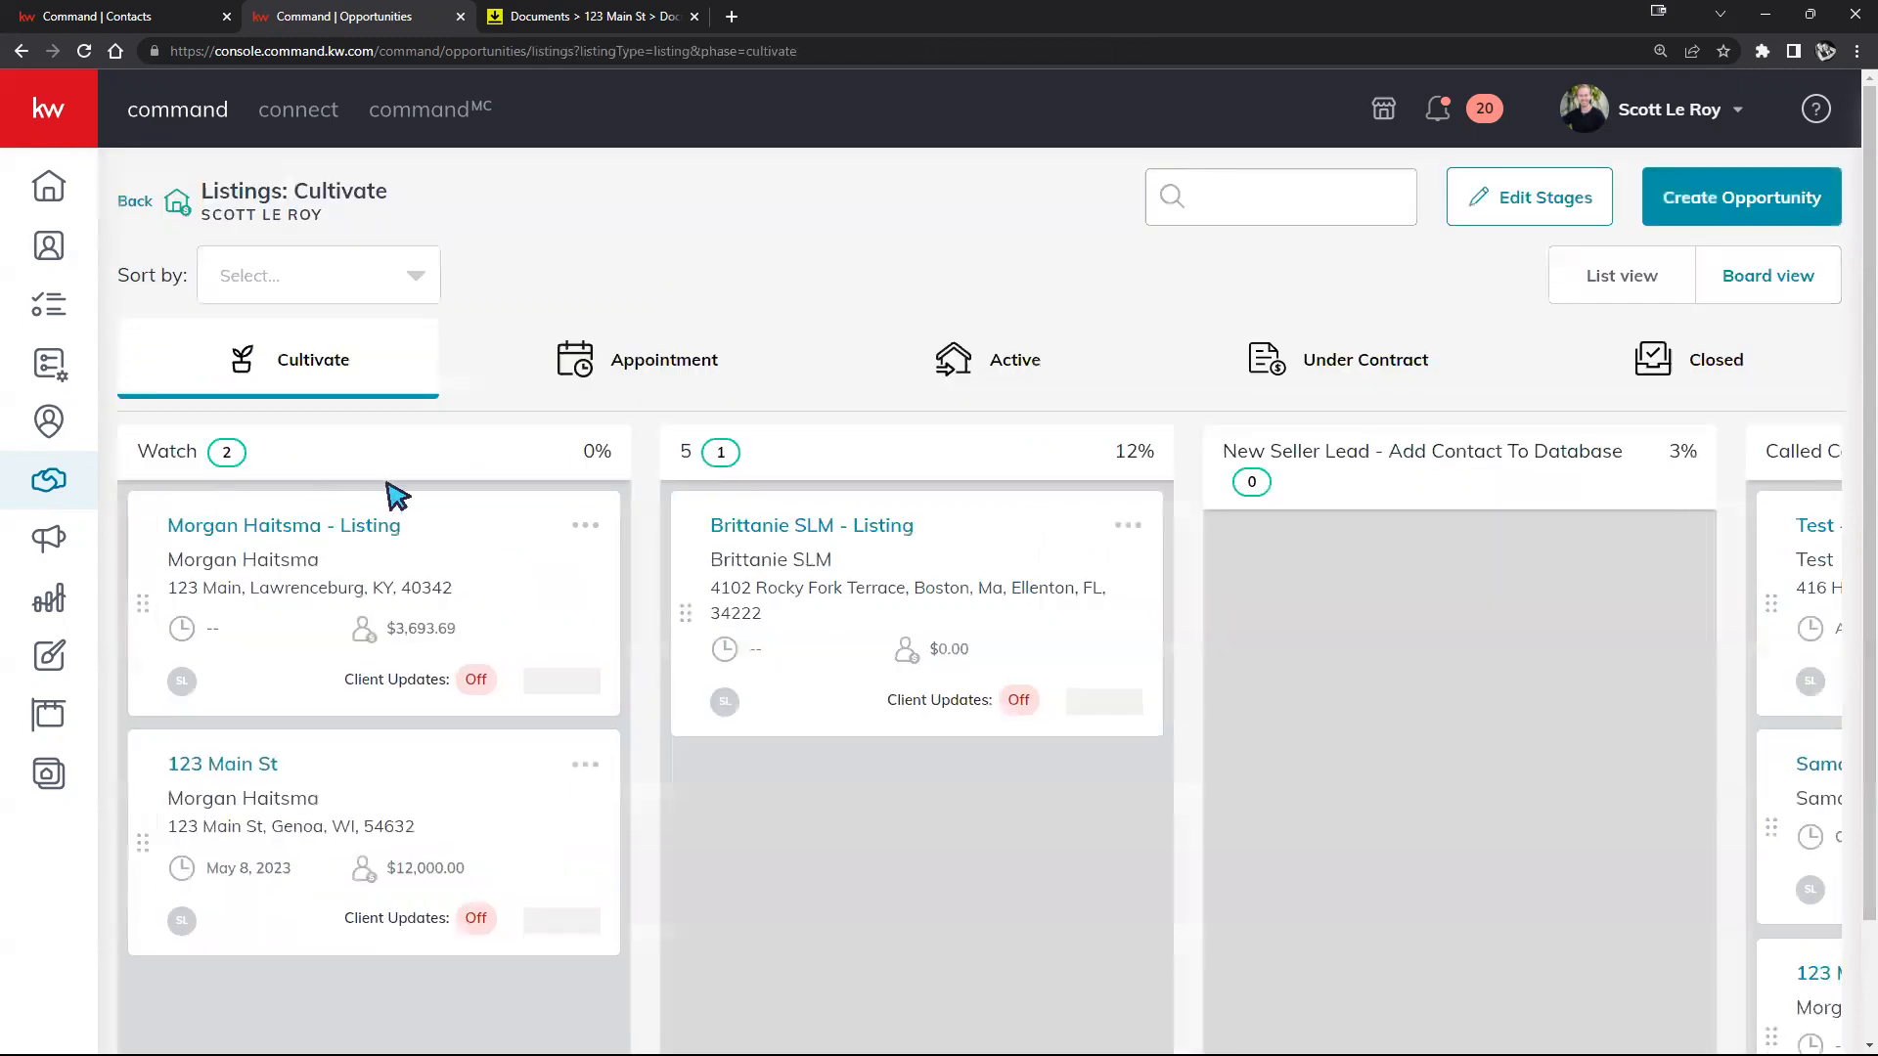
pyautogui.moveTo(938, 525); pyautogui.dragTo(1428, 563)
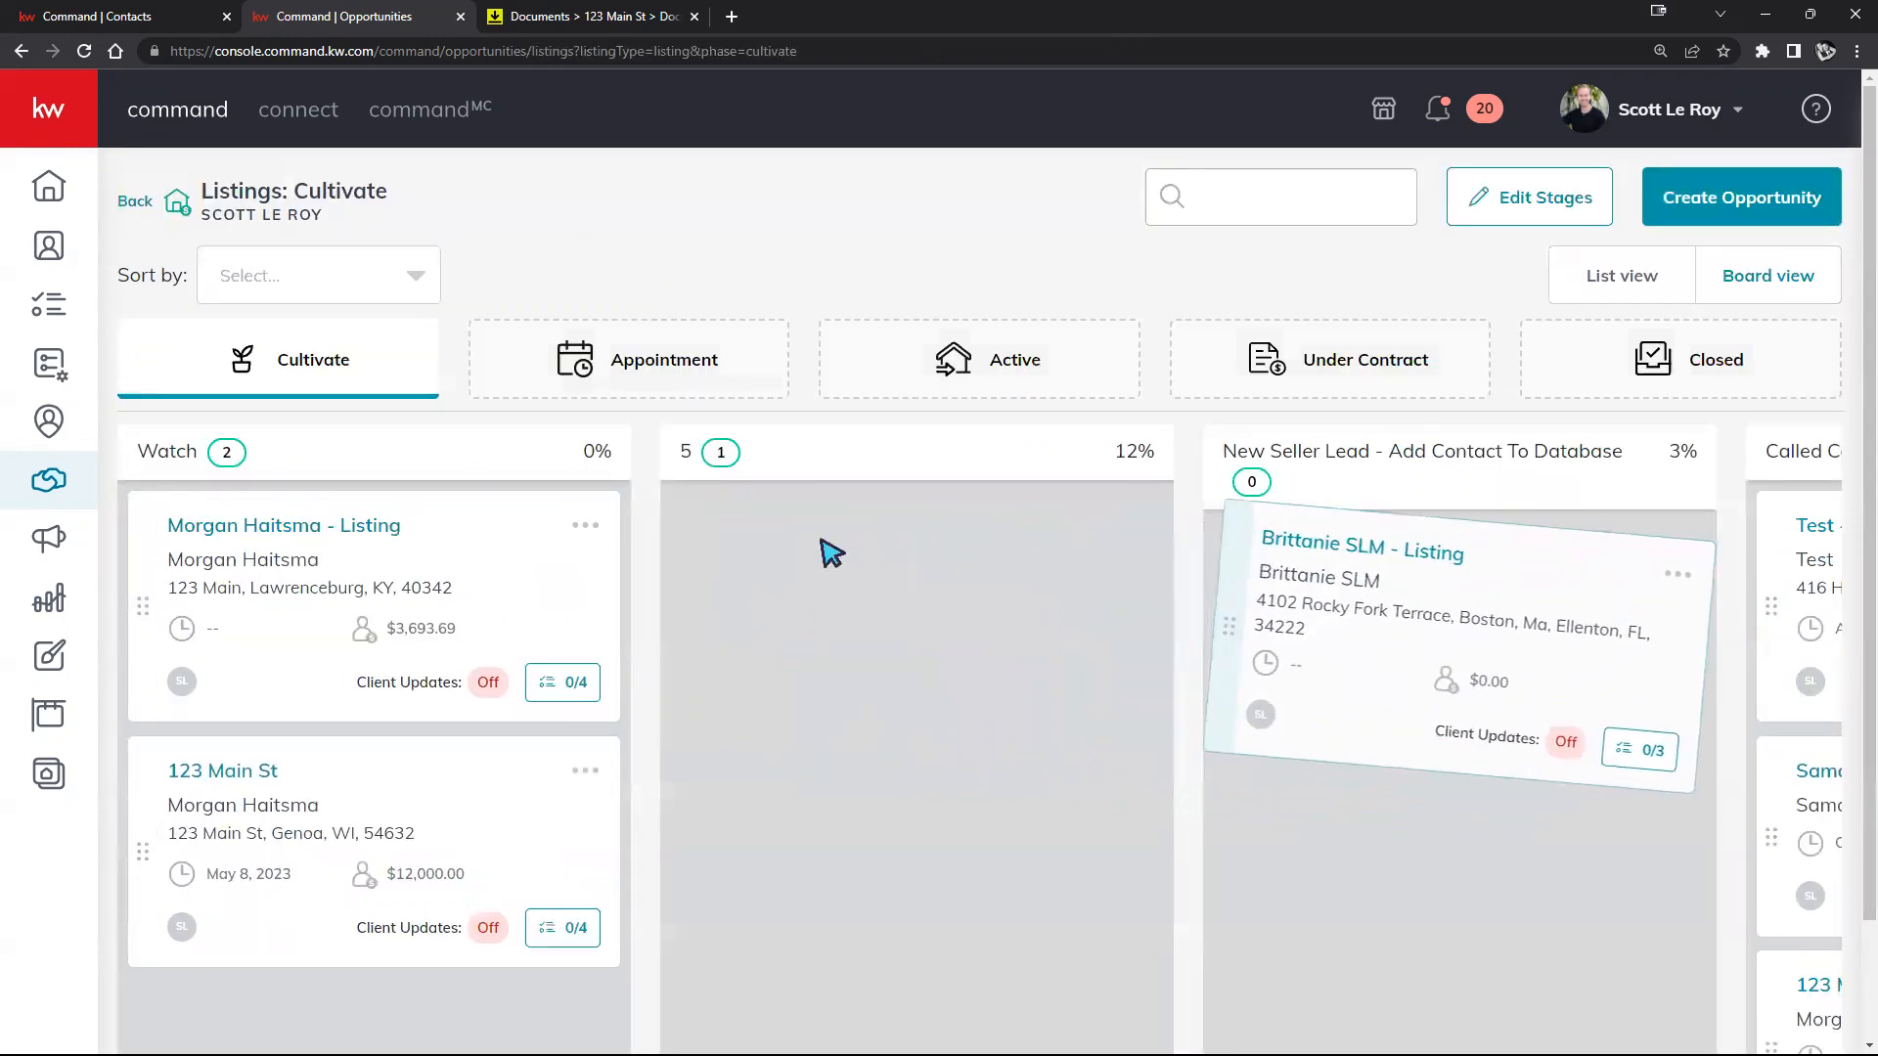
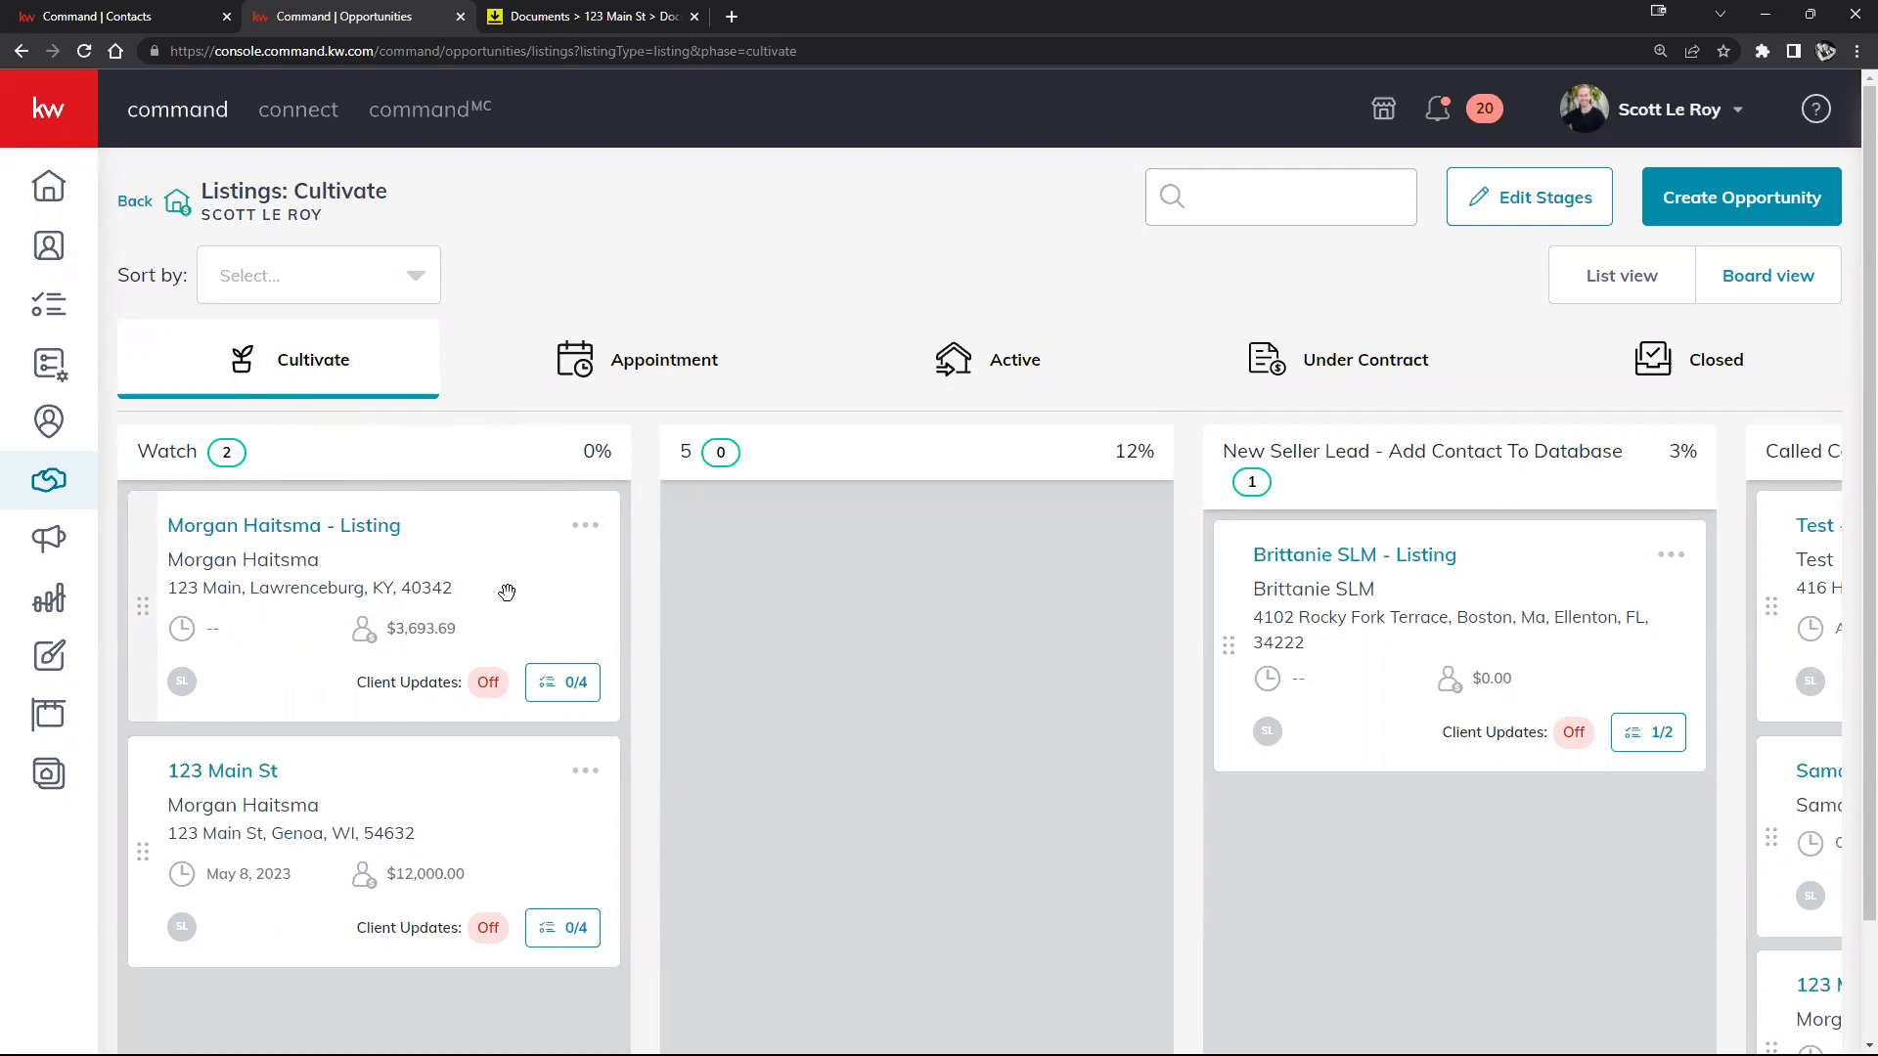
# Step: Drag the $3,693.69 listing card to stage 5, then New Seller Lead, then toward Appointment
pyautogui.moveTo(507, 595); pyautogui.dragTo(1047, 584)
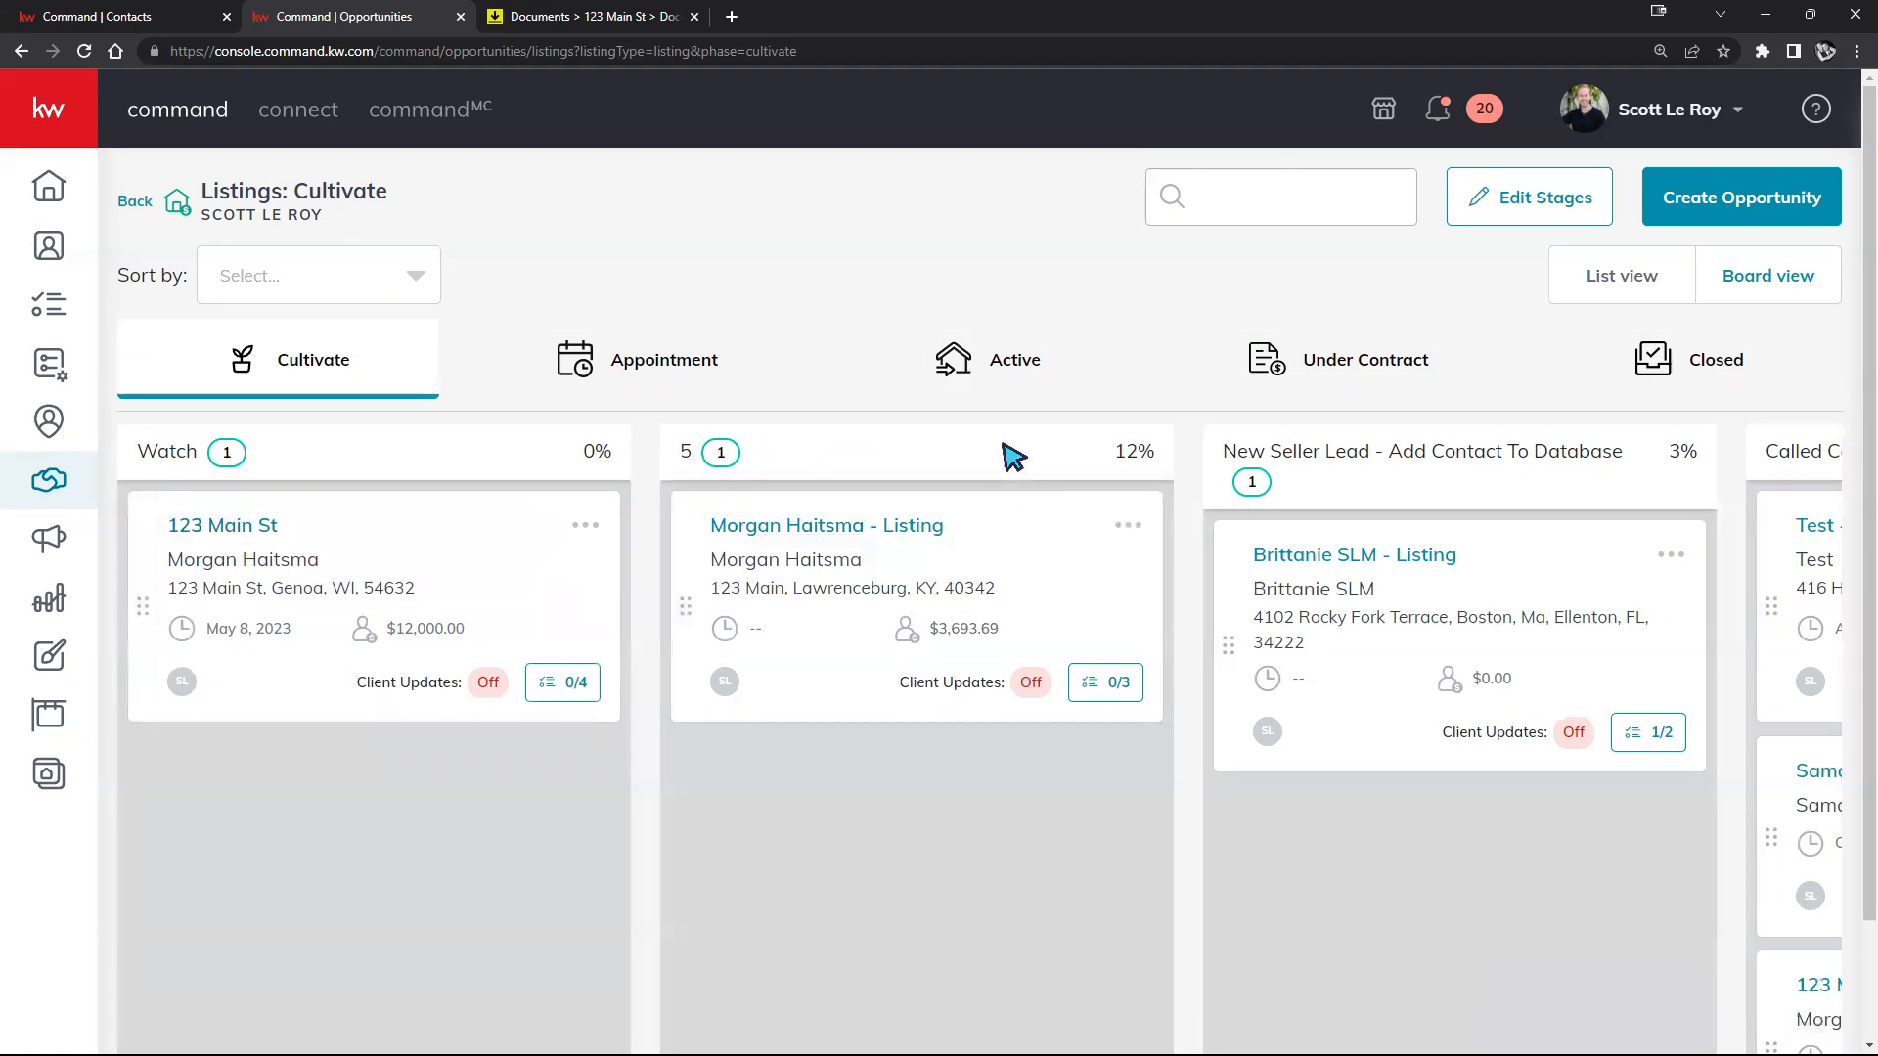
pyautogui.moveTo(1007, 549); pyautogui.dragTo(1557, 613)
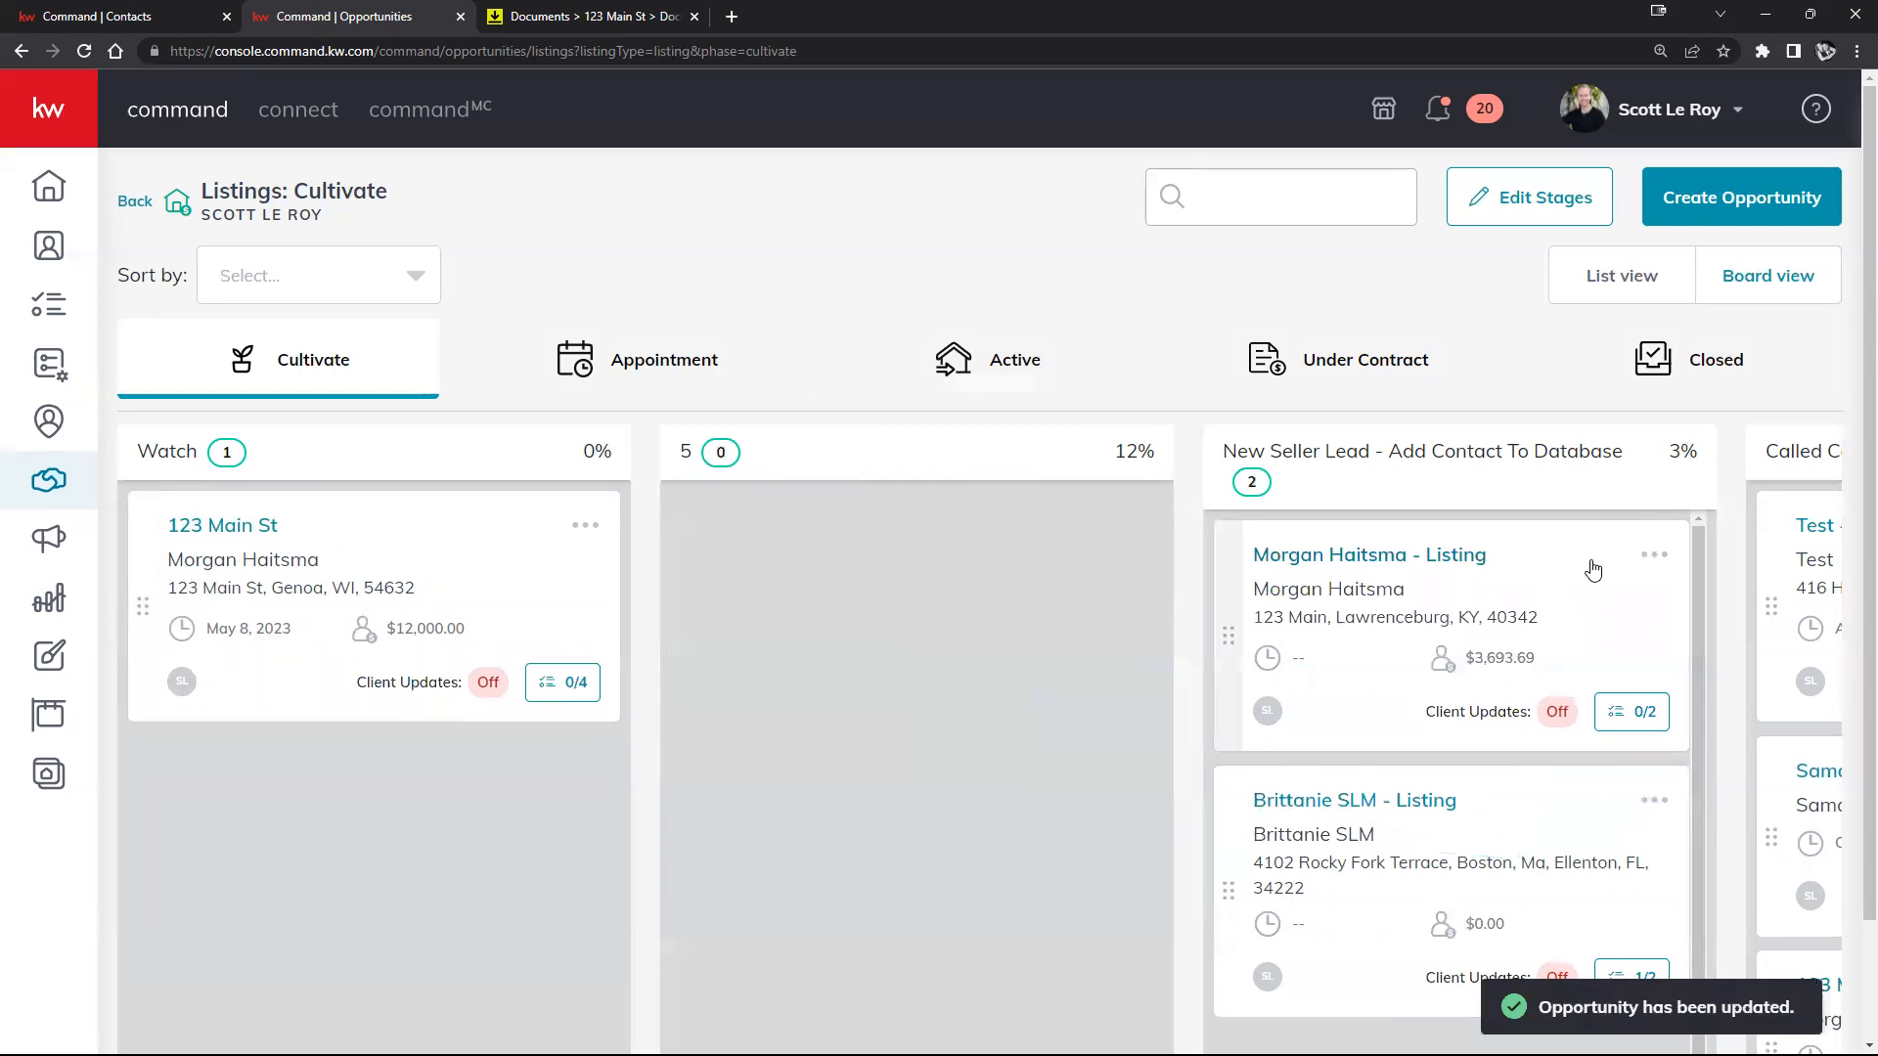
pyautogui.moveTo(1578, 567); pyautogui.dragTo(610, 338)
# Step: Drop the listing into Appointment and move ABC Test Contact into At Appointment With Clients
pyautogui.click(668, 375)
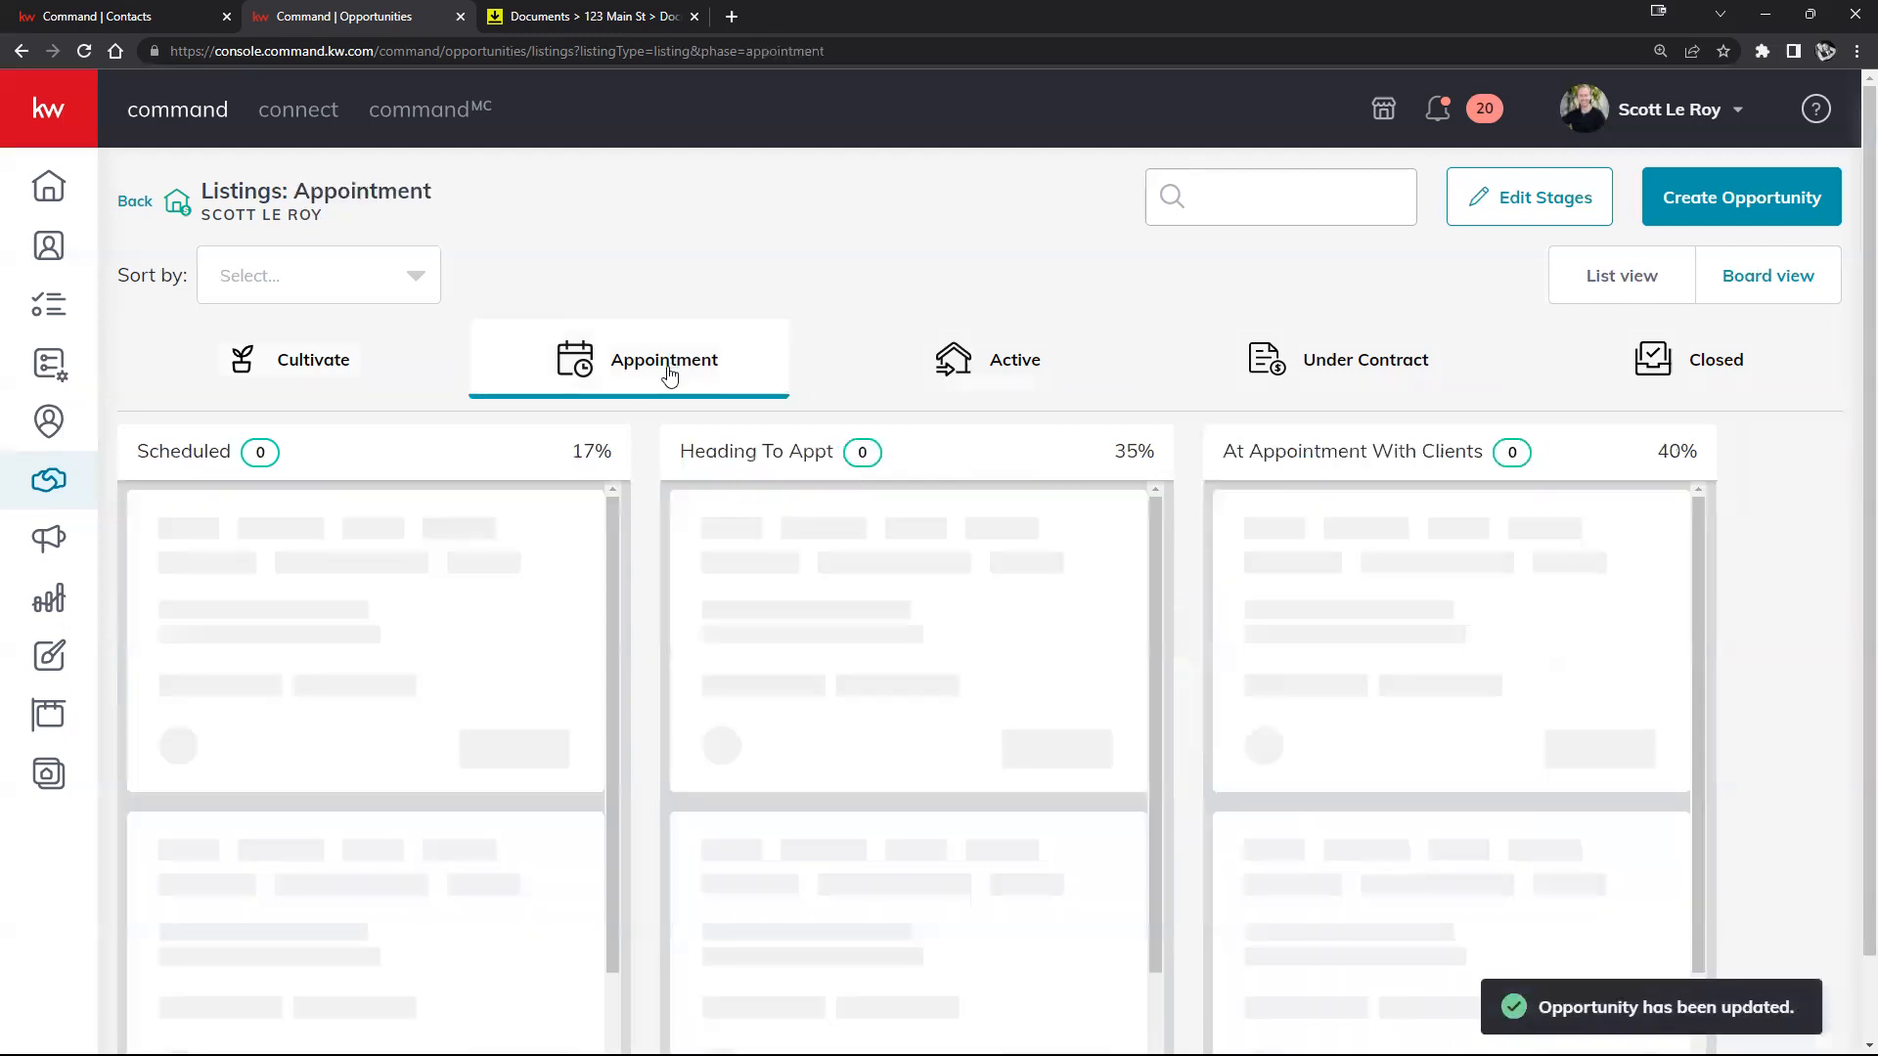
pyautogui.moveTo(497, 533); pyautogui.dragTo(1068, 507)
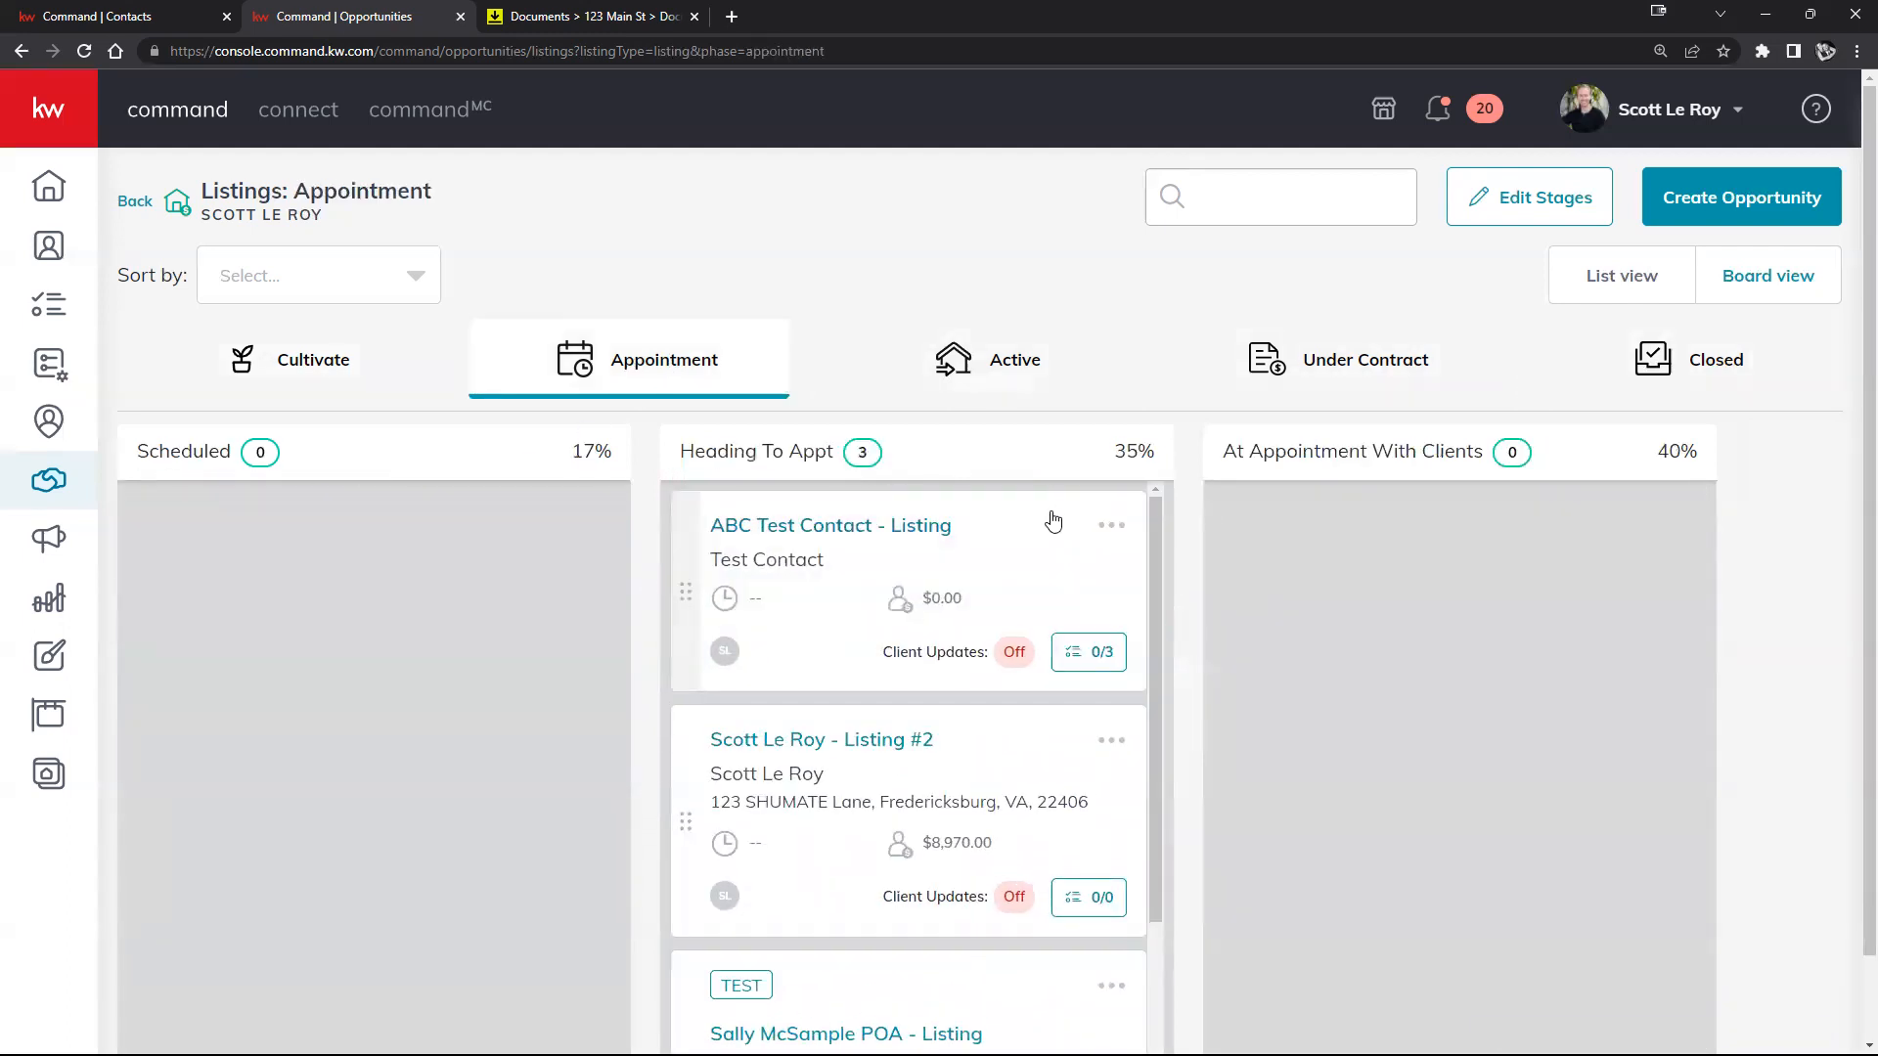
pyautogui.moveTo(1081, 570); pyautogui.dragTo(1592, 540)
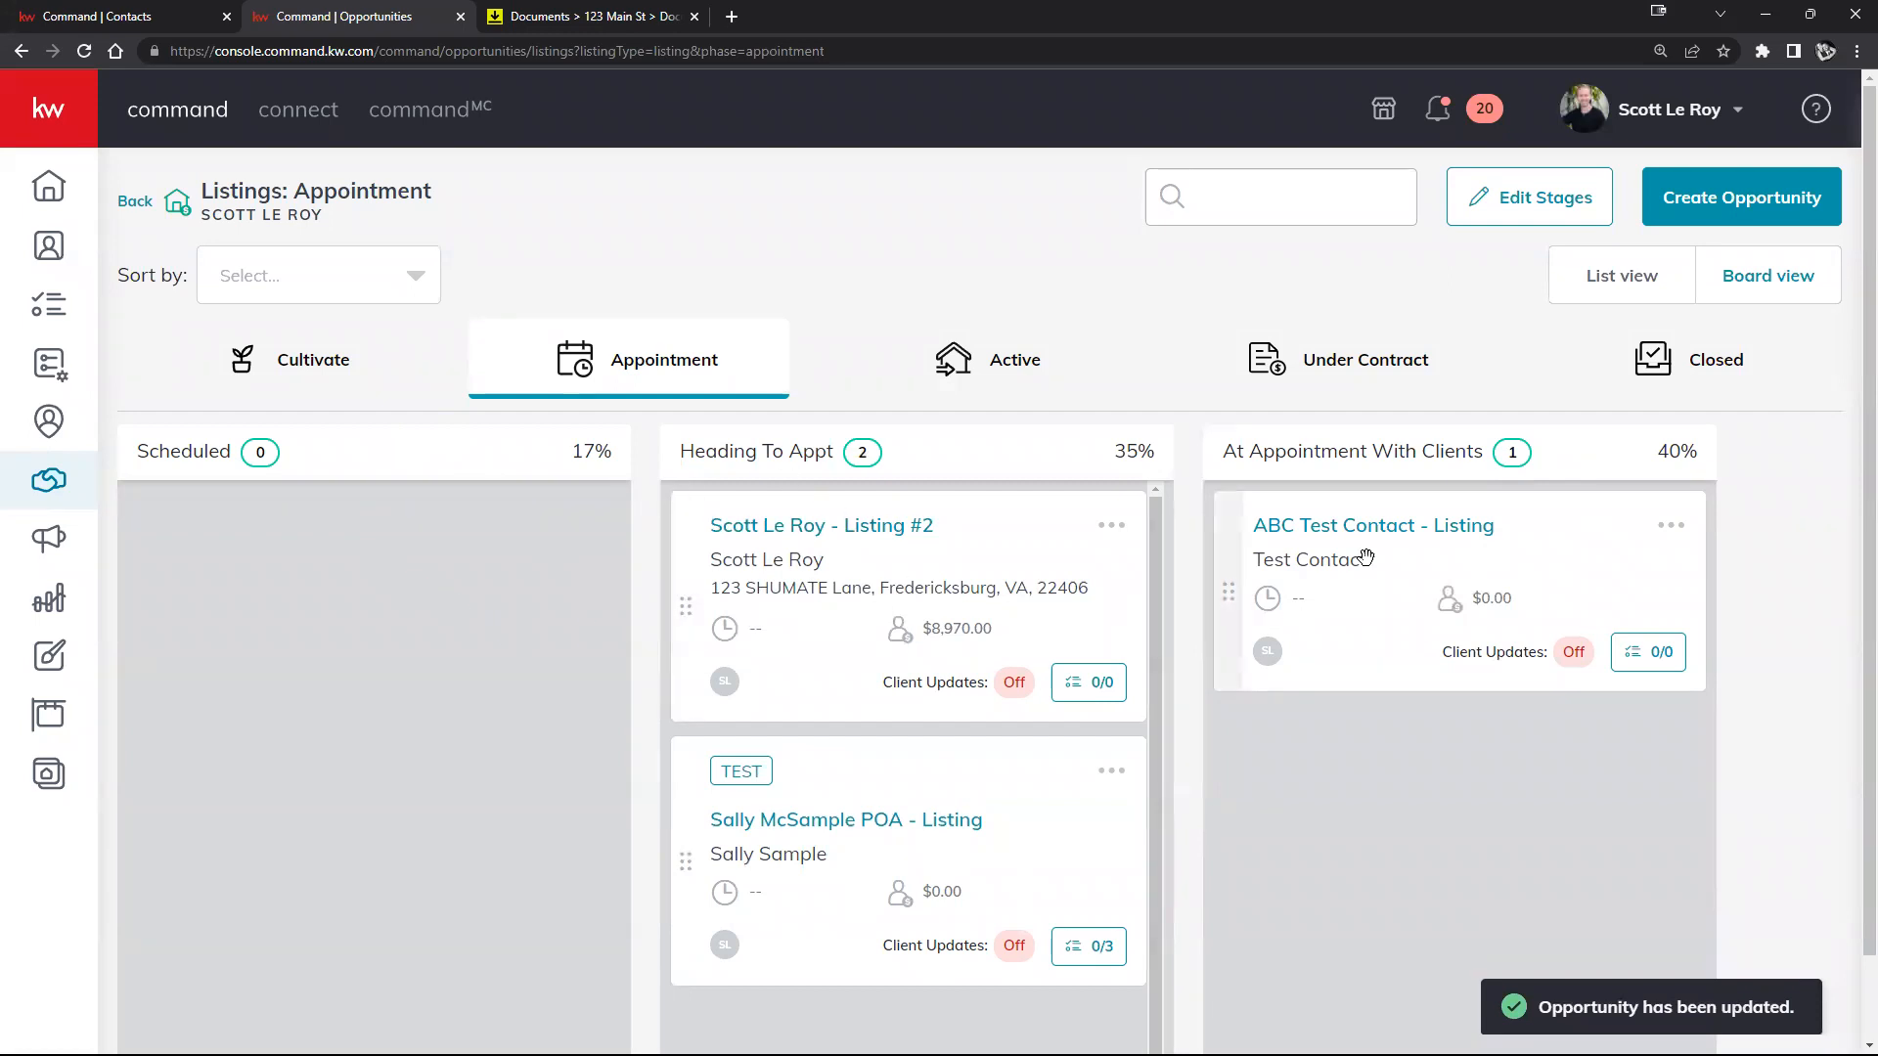
# Step: Check the empty Closed phase board, then return to the Cultivate board
pyautogui.click(1719, 362)
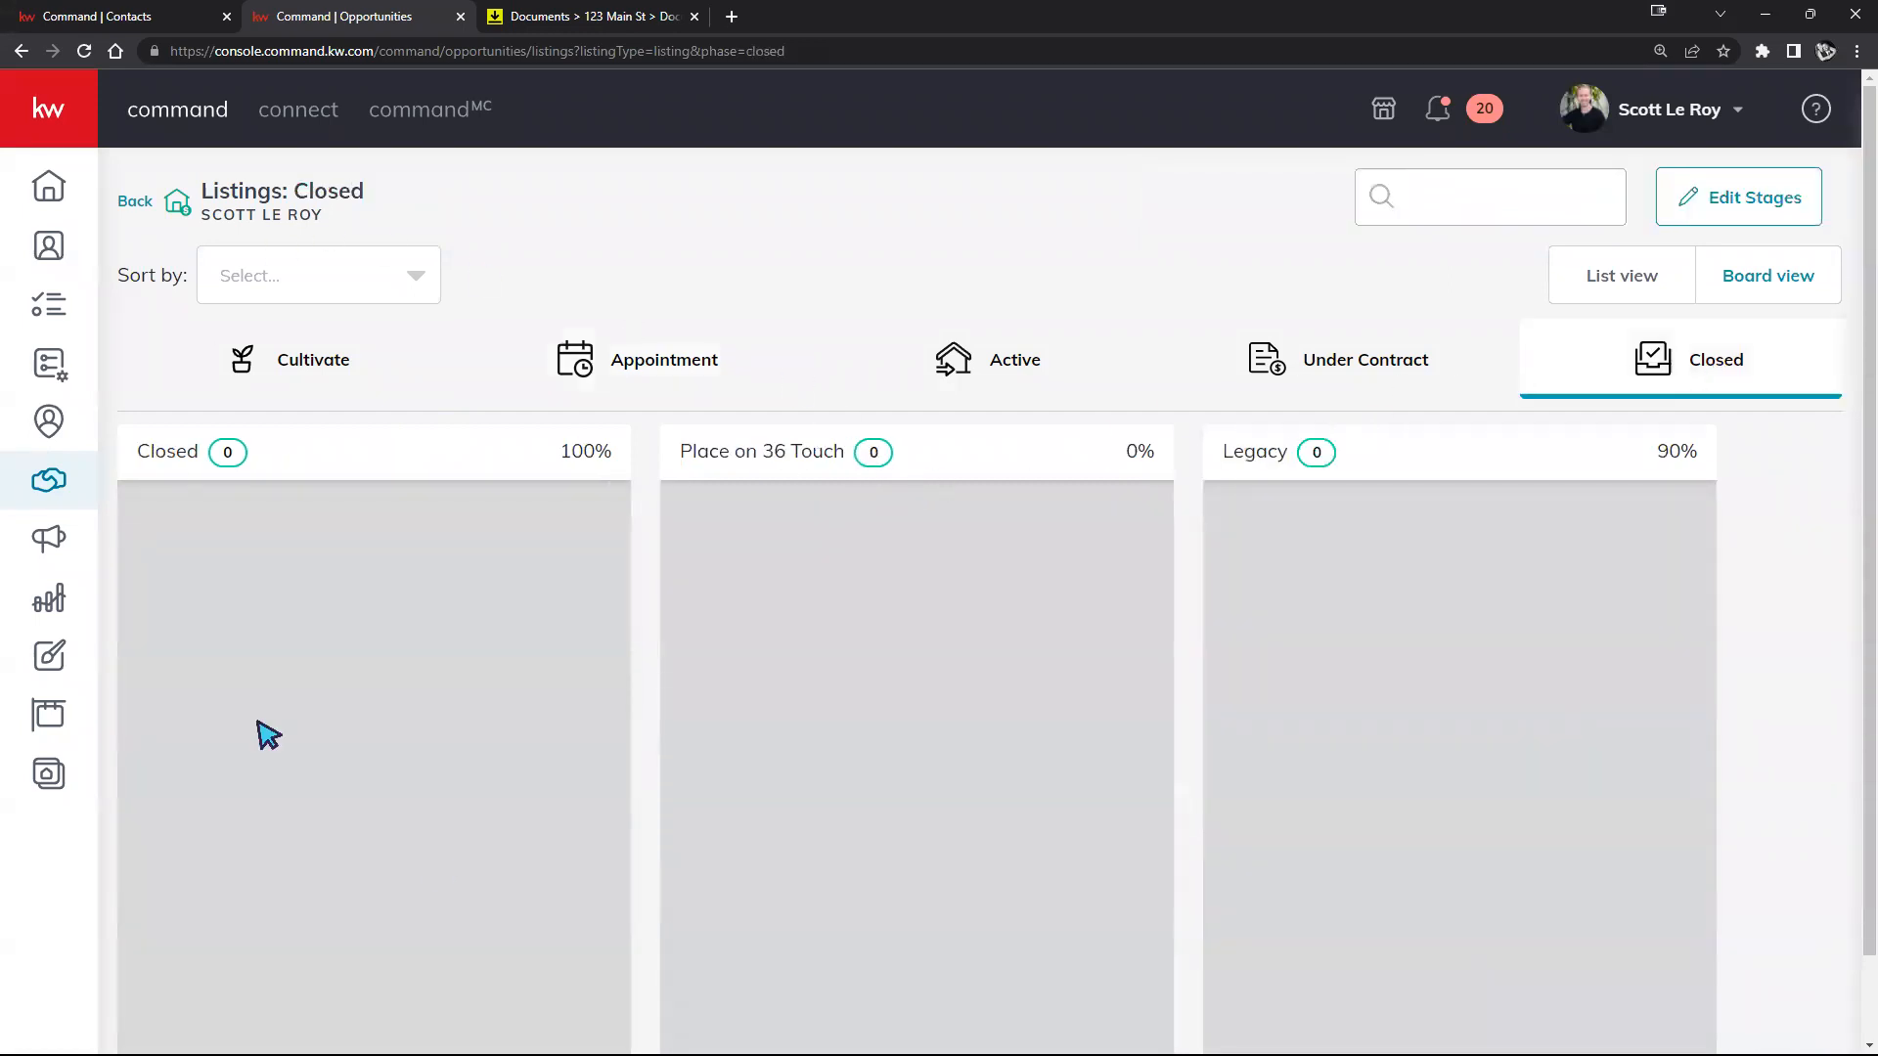
pyautogui.scroll(-1, 1366, 670)
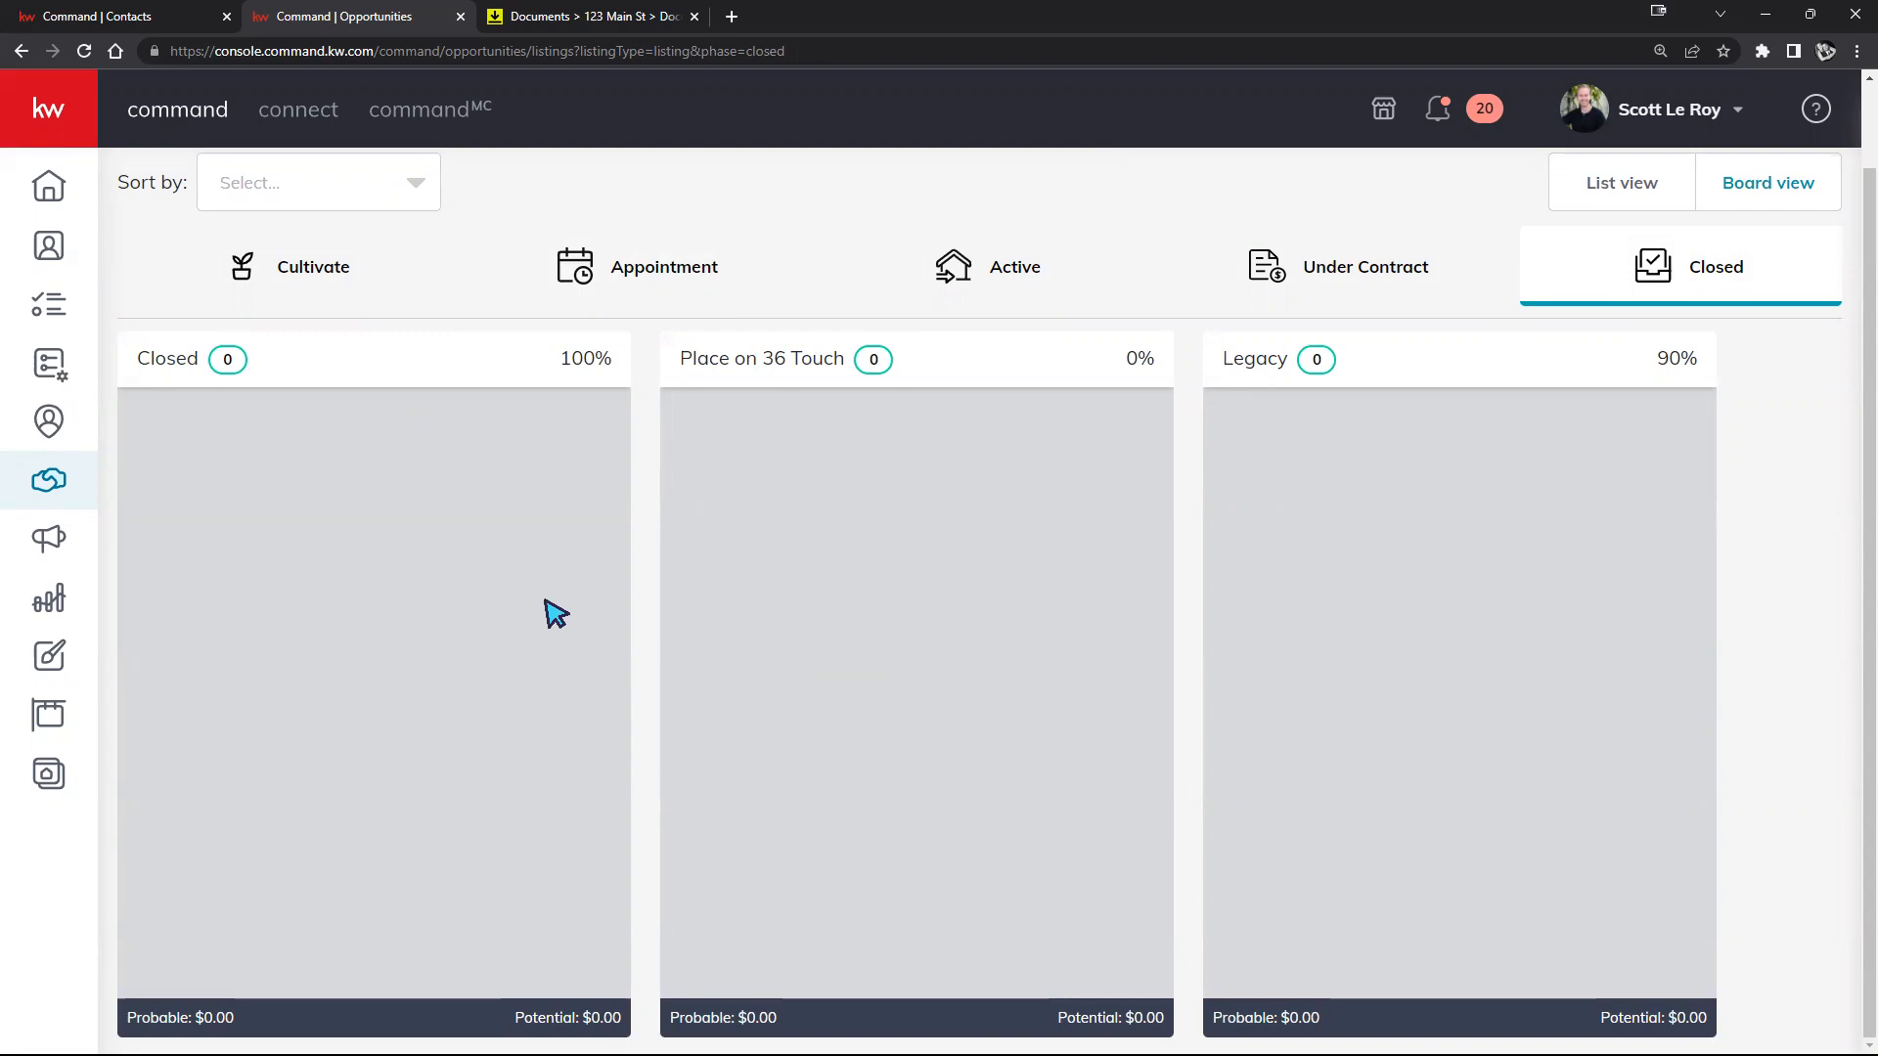
pyautogui.scroll(1, 513, 474)
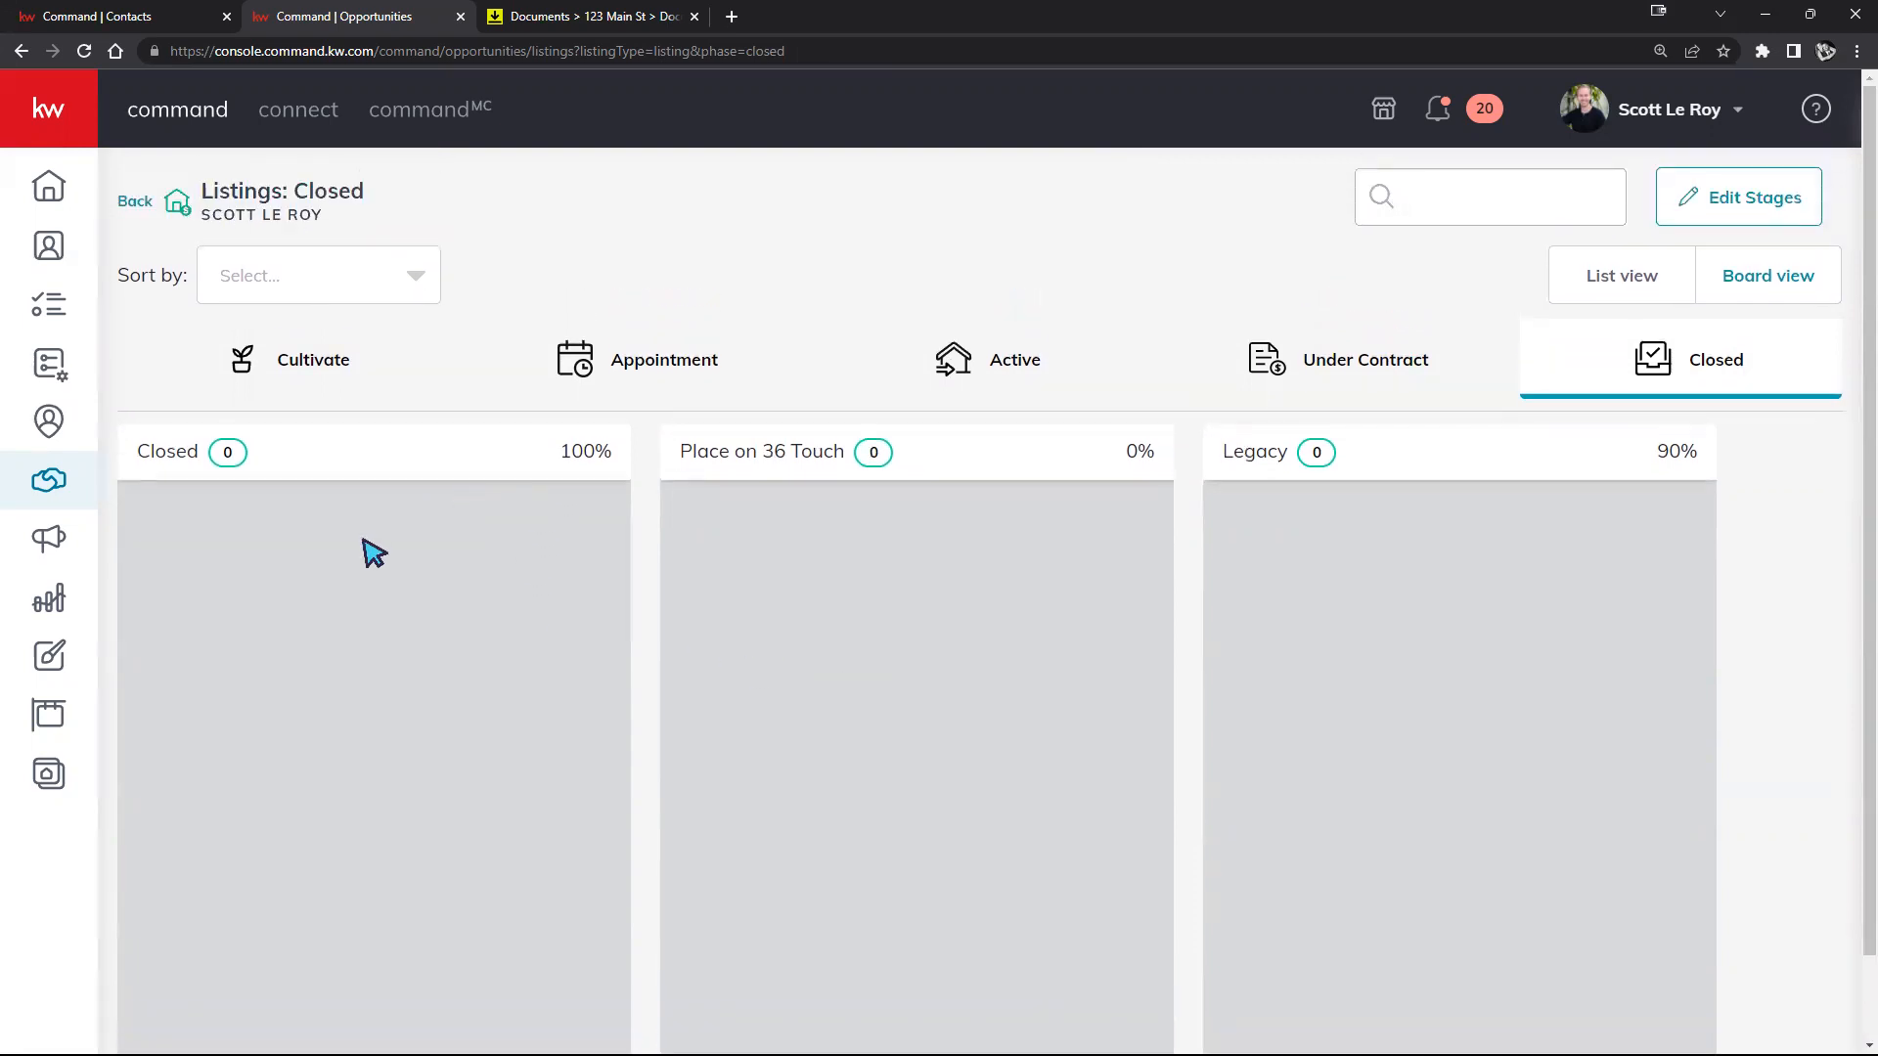
pyautogui.click(298, 369)
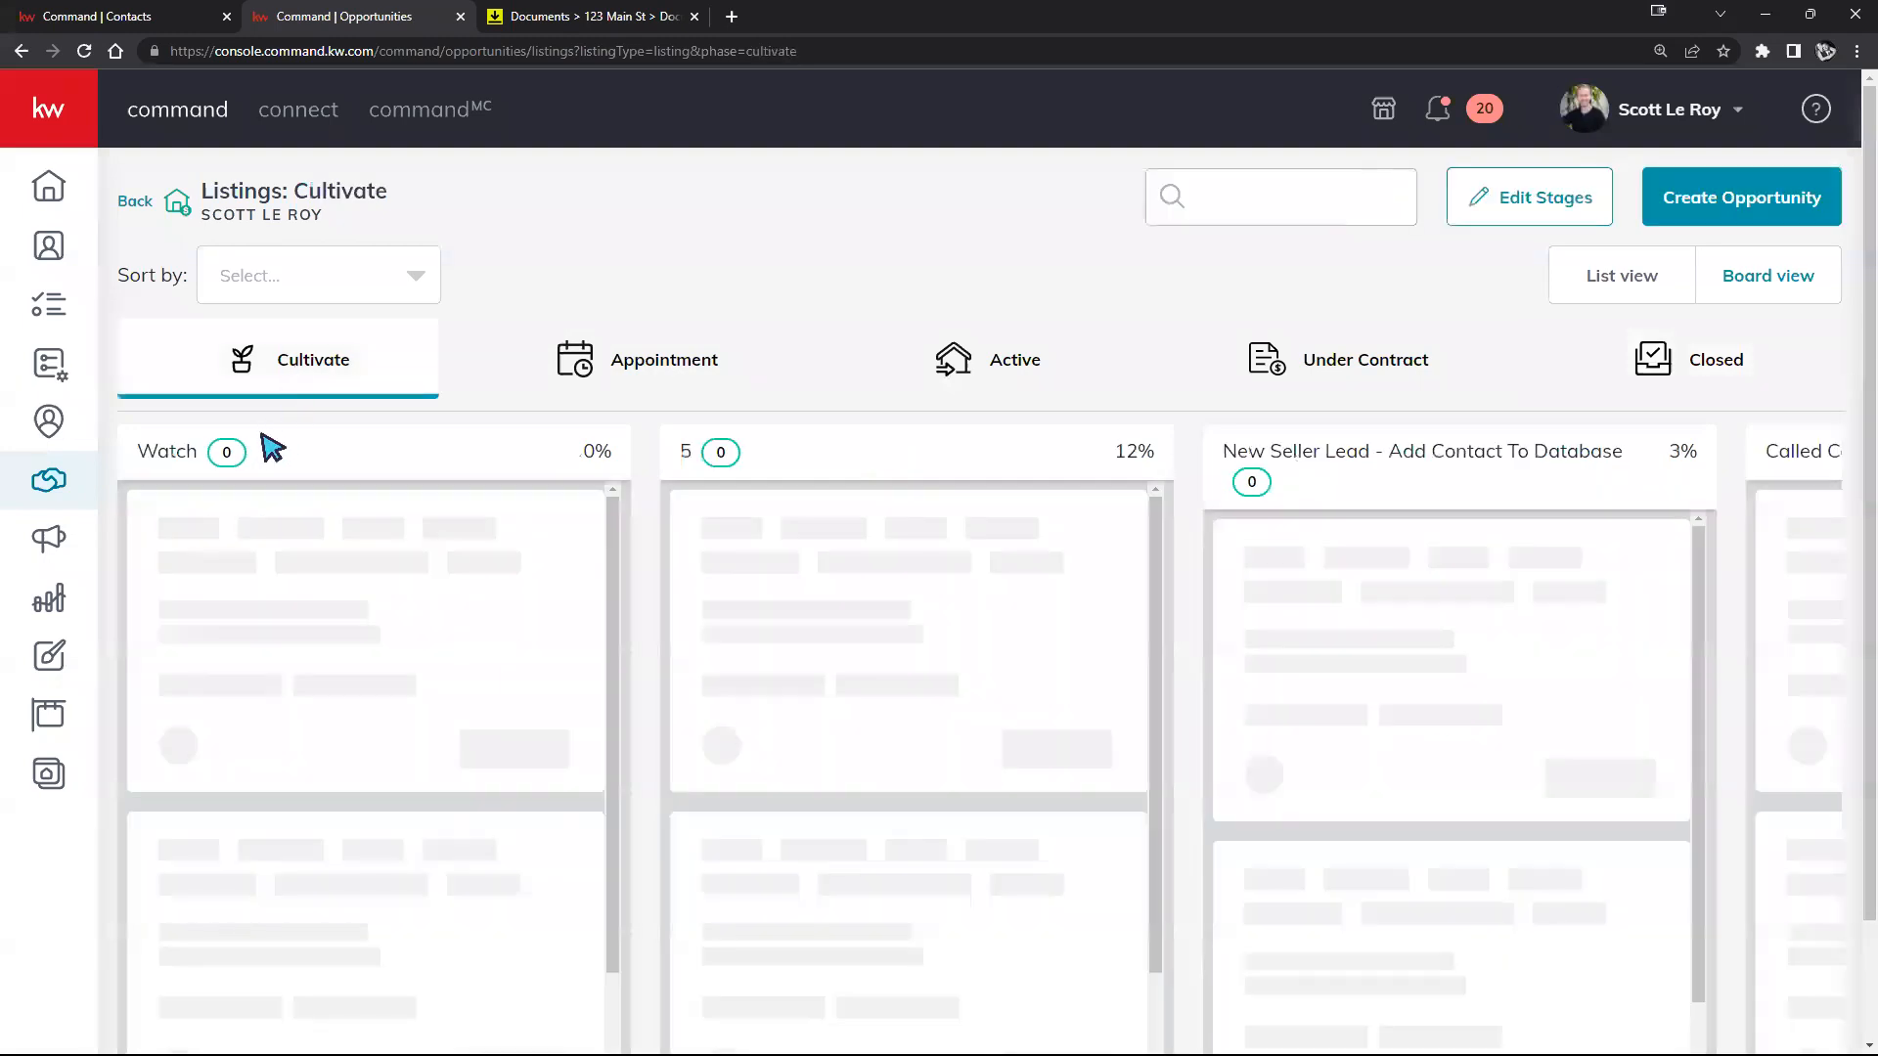
# Step: Drag the $0.00, $12,000.00 and Test - Listing cards into the Watch column
pyautogui.moveTo(260, 524); pyautogui.dragTo(1491, 848)
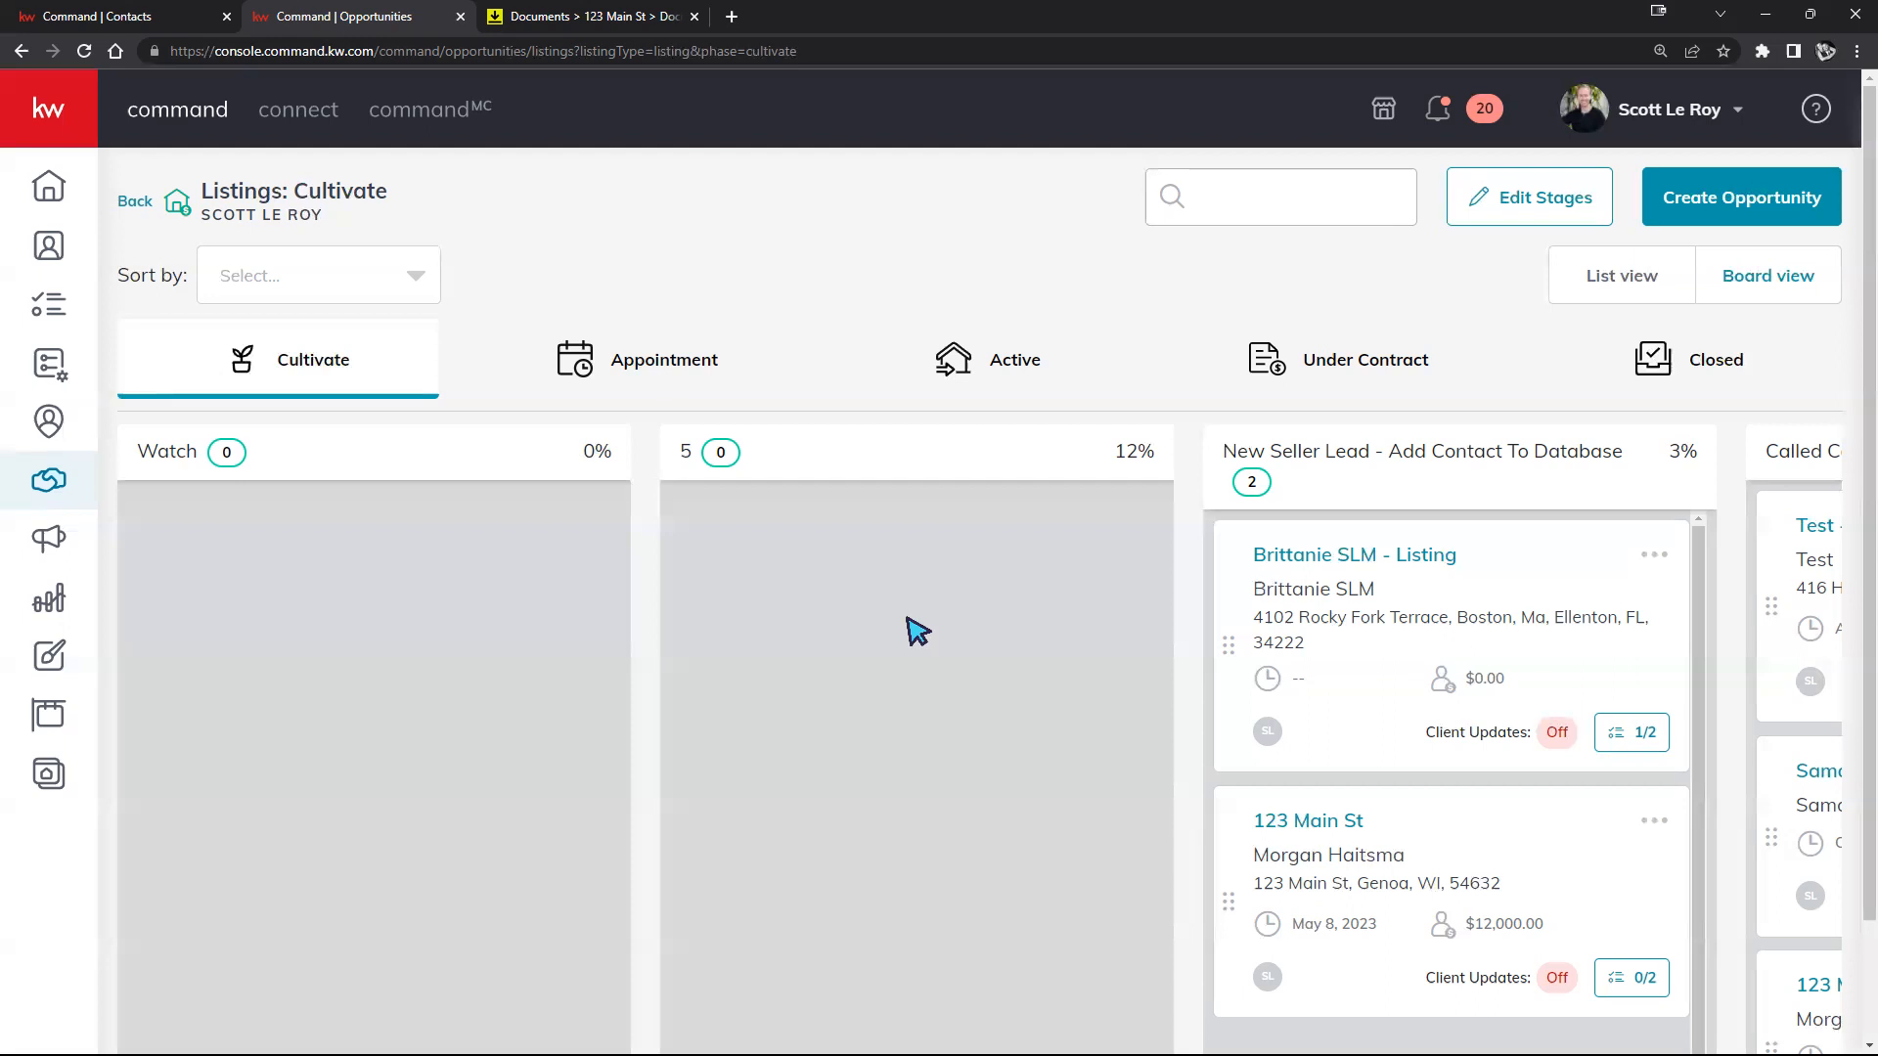
pyautogui.moveTo(1569, 578); pyautogui.dragTo(196, 619)
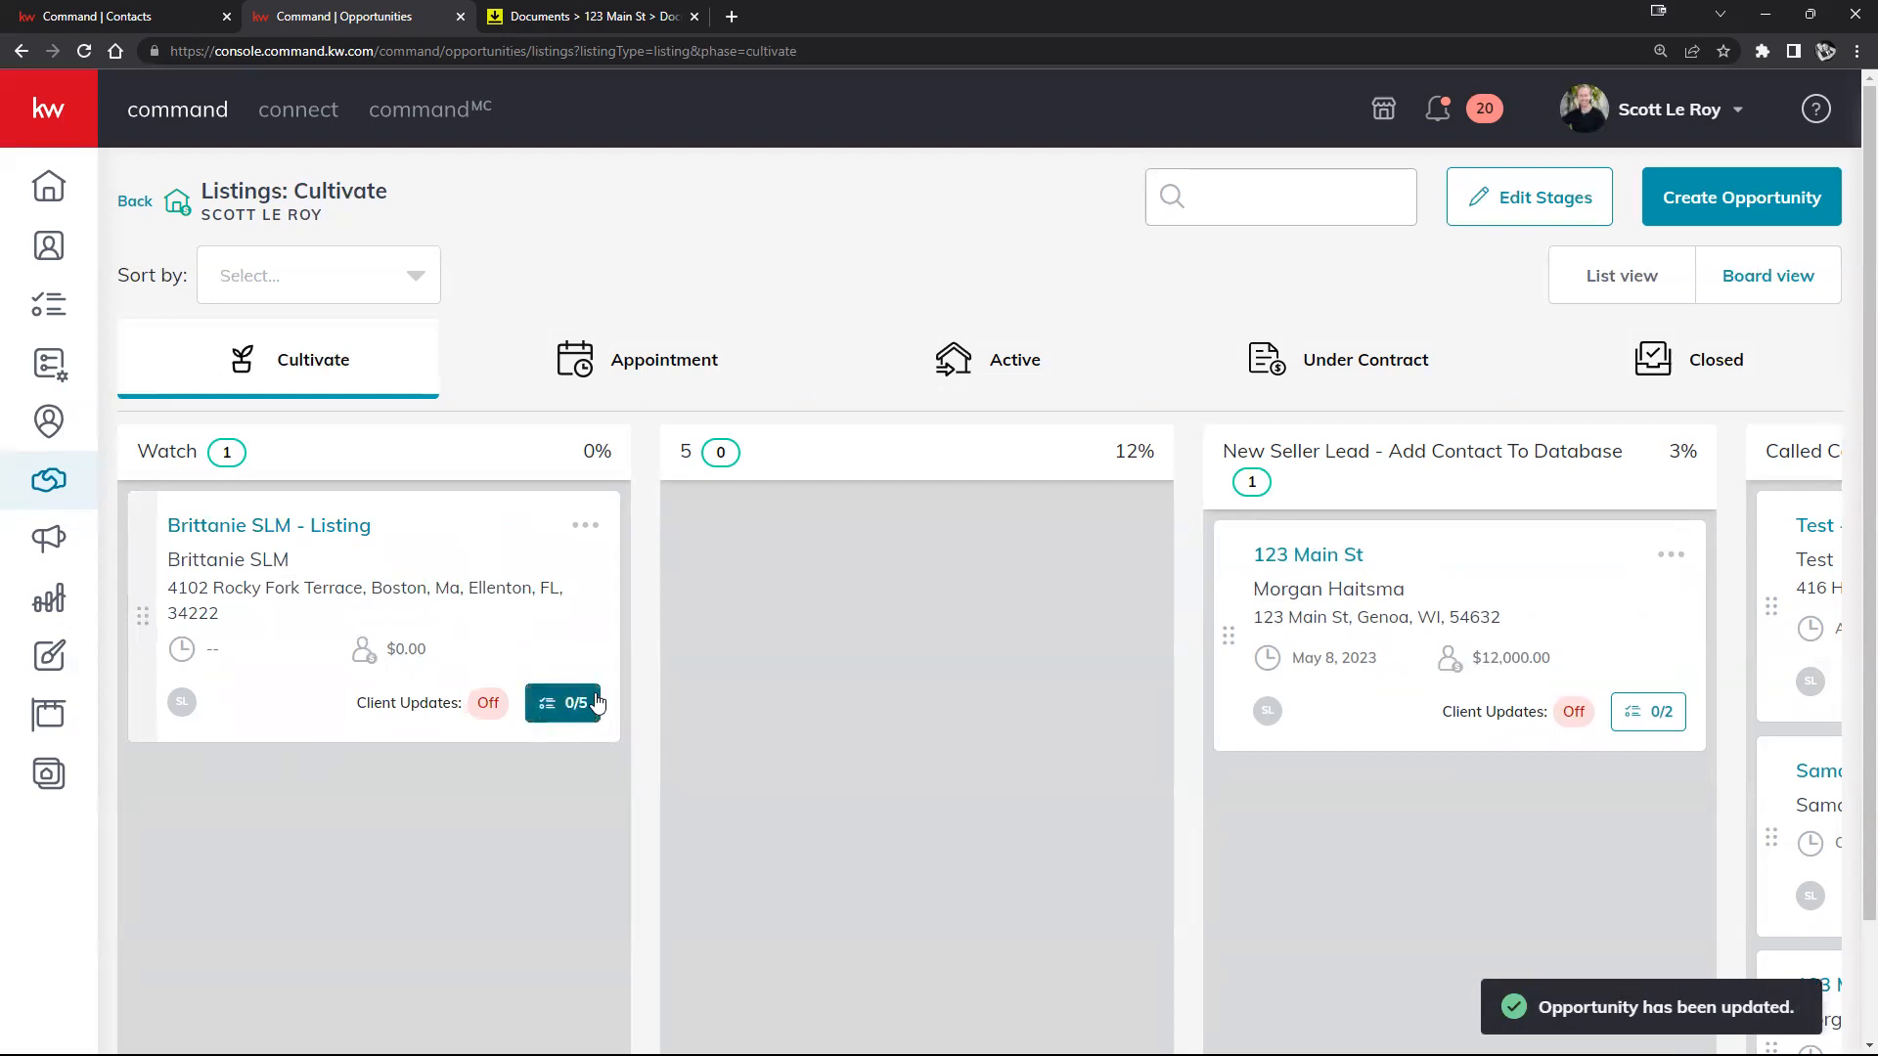
pyautogui.moveTo(1405, 575); pyautogui.dragTo(411, 626)
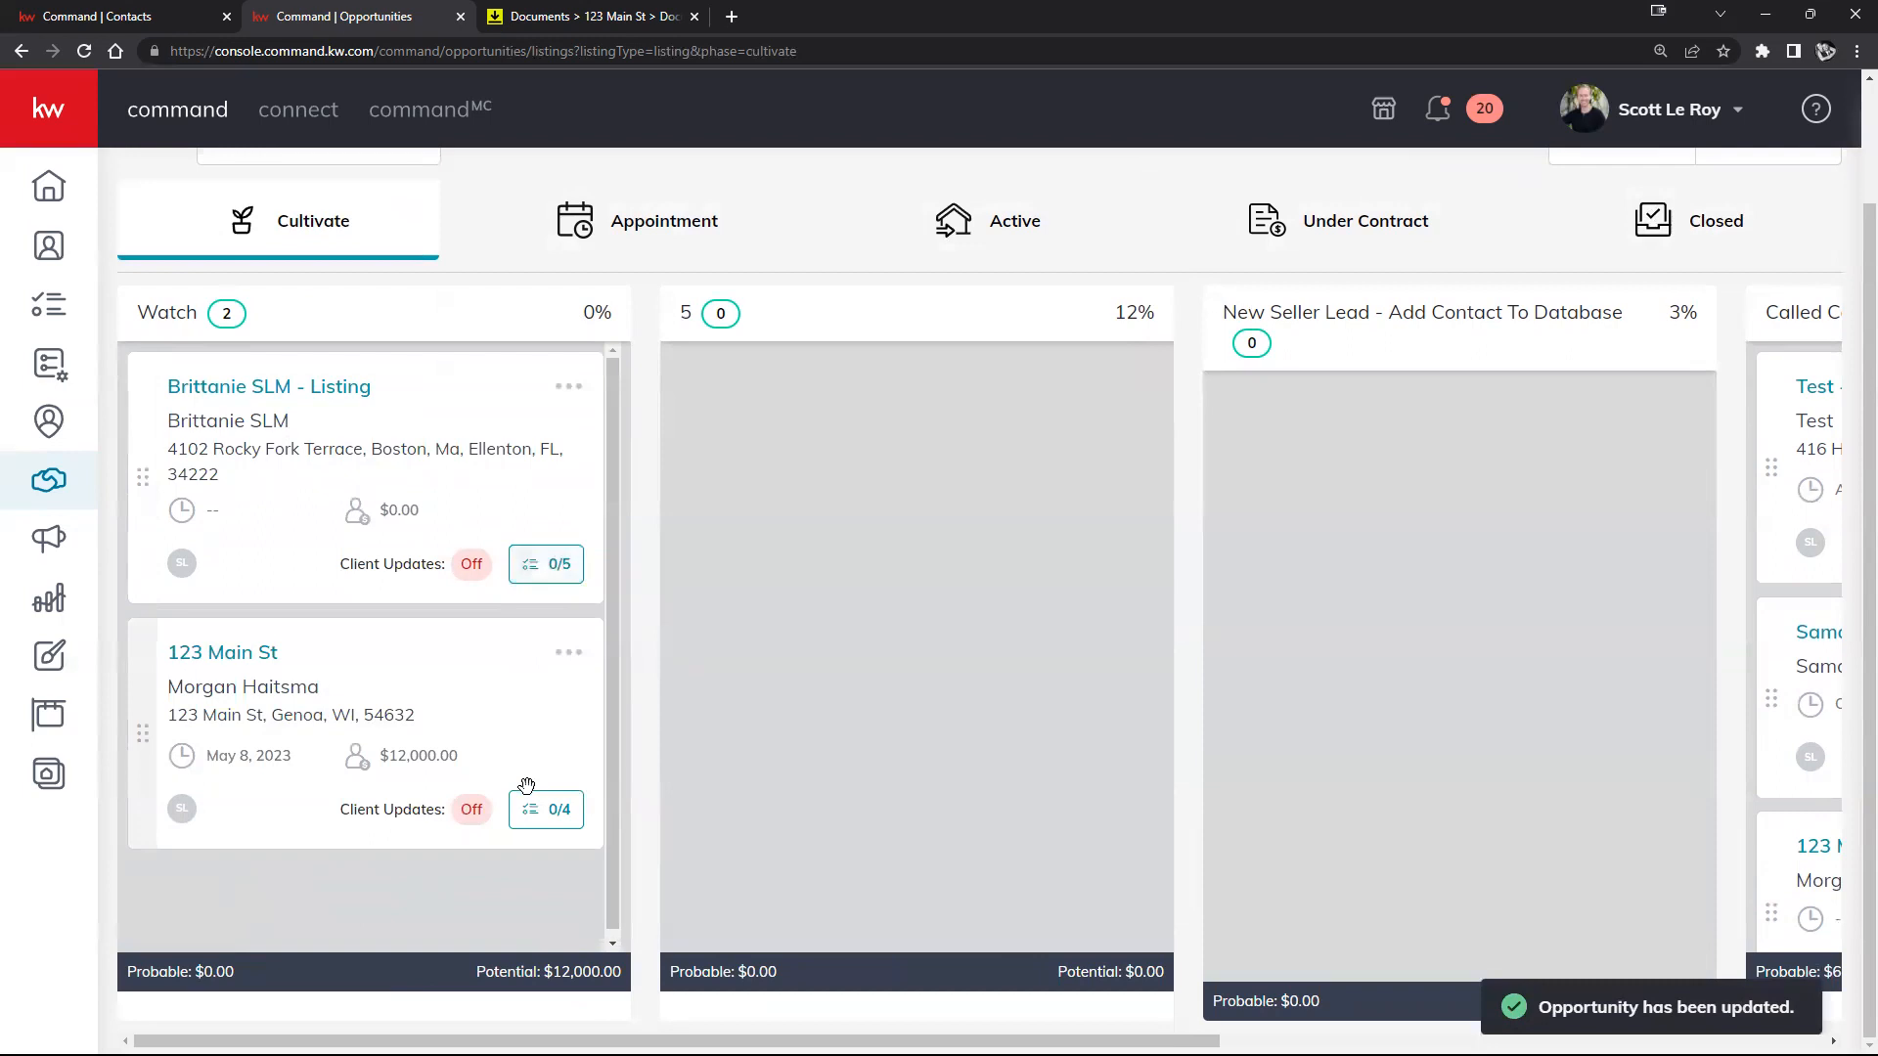
pyautogui.moveTo(1807, 422); pyautogui.dragTo(293, 591)
pyautogui.scroll(-2, 393, 611)
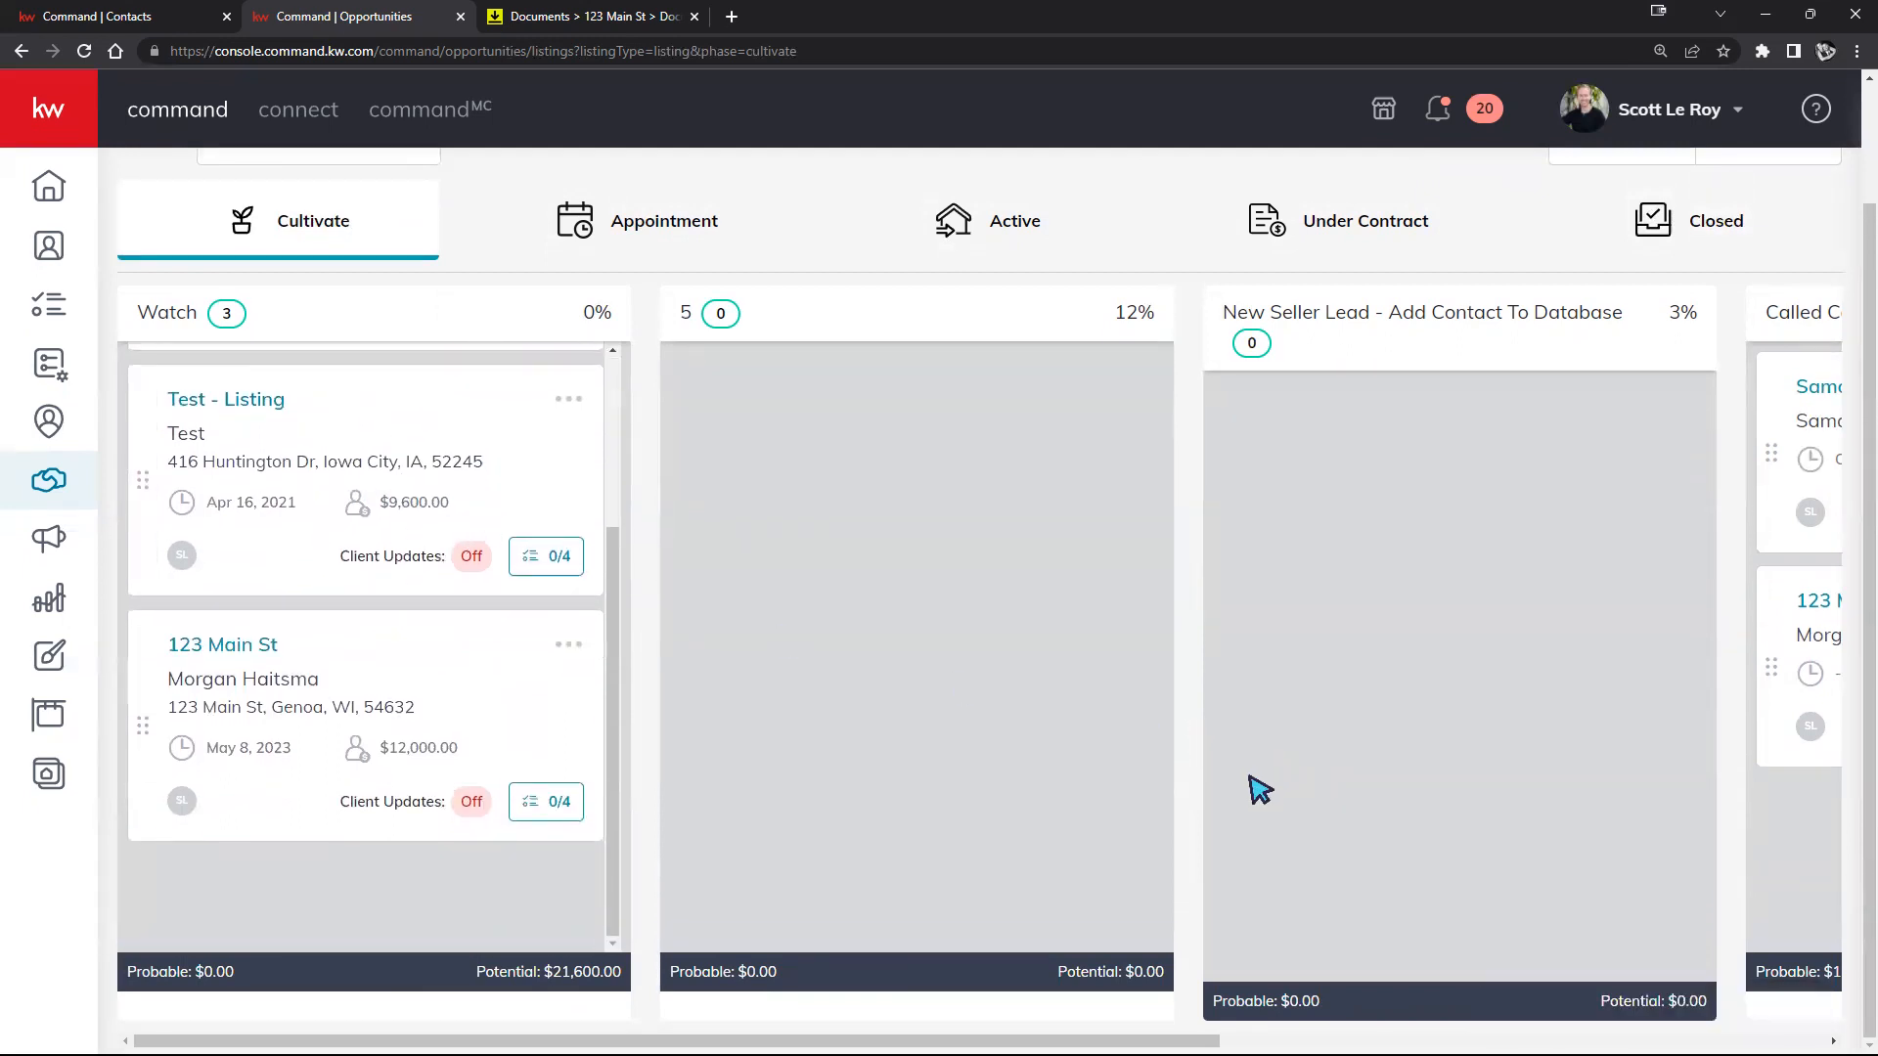
pyautogui.scroll(1, 1240, 792)
pyautogui.scroll(-1, 1240, 792)
pyautogui.scroll(1, 563, 834)
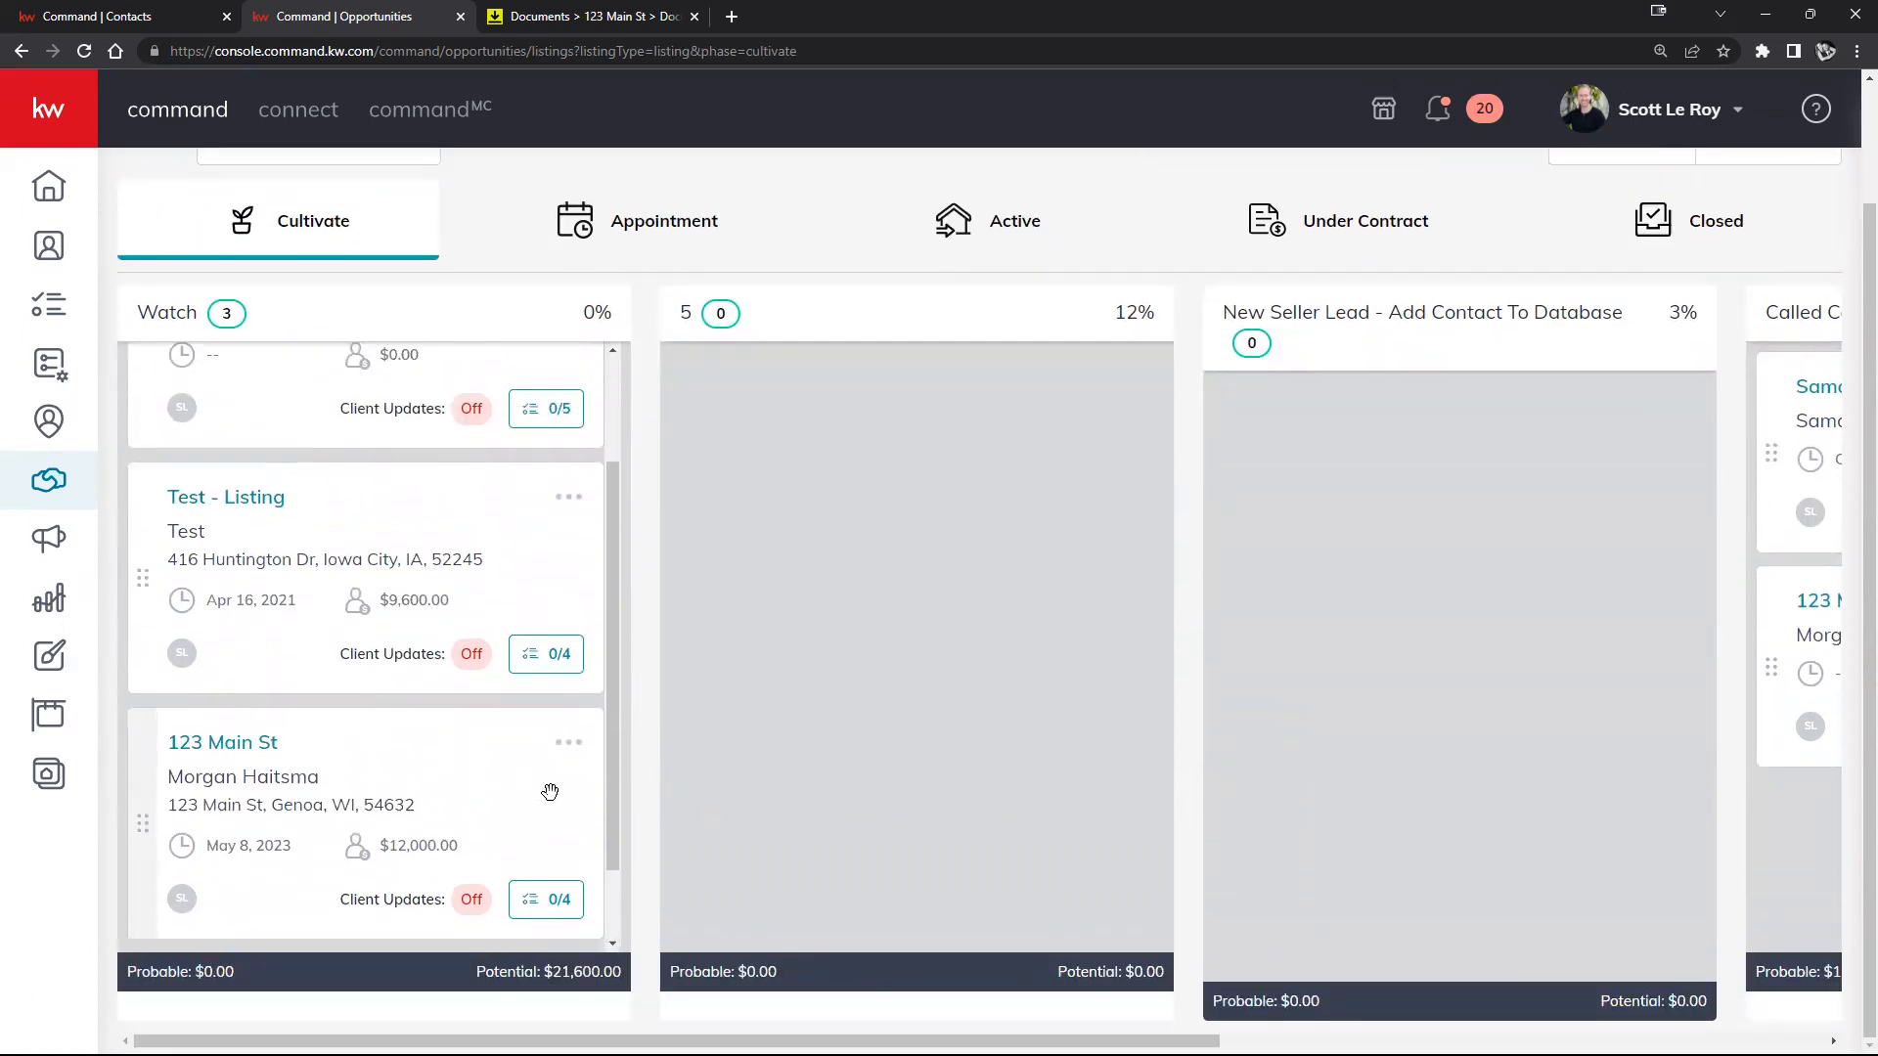
pyautogui.click(545, 409)
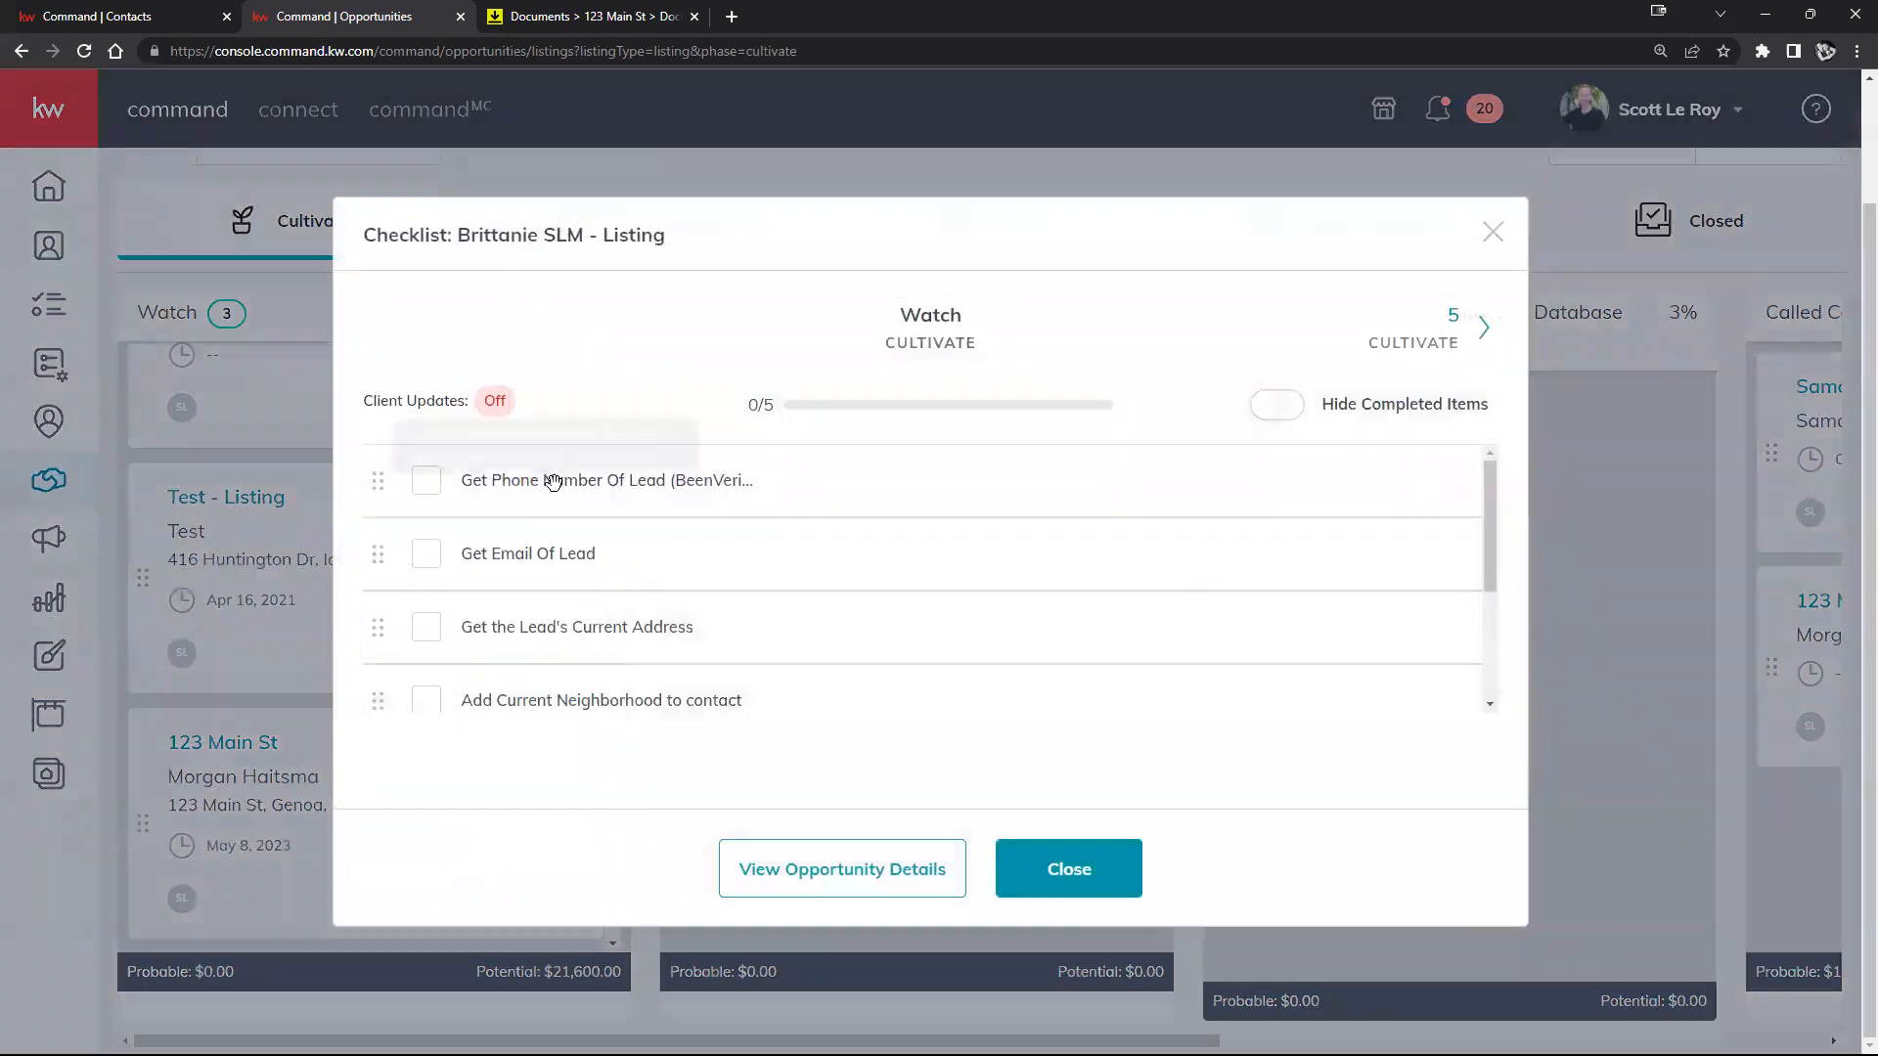
pyautogui.scroll(-1, 918, 679)
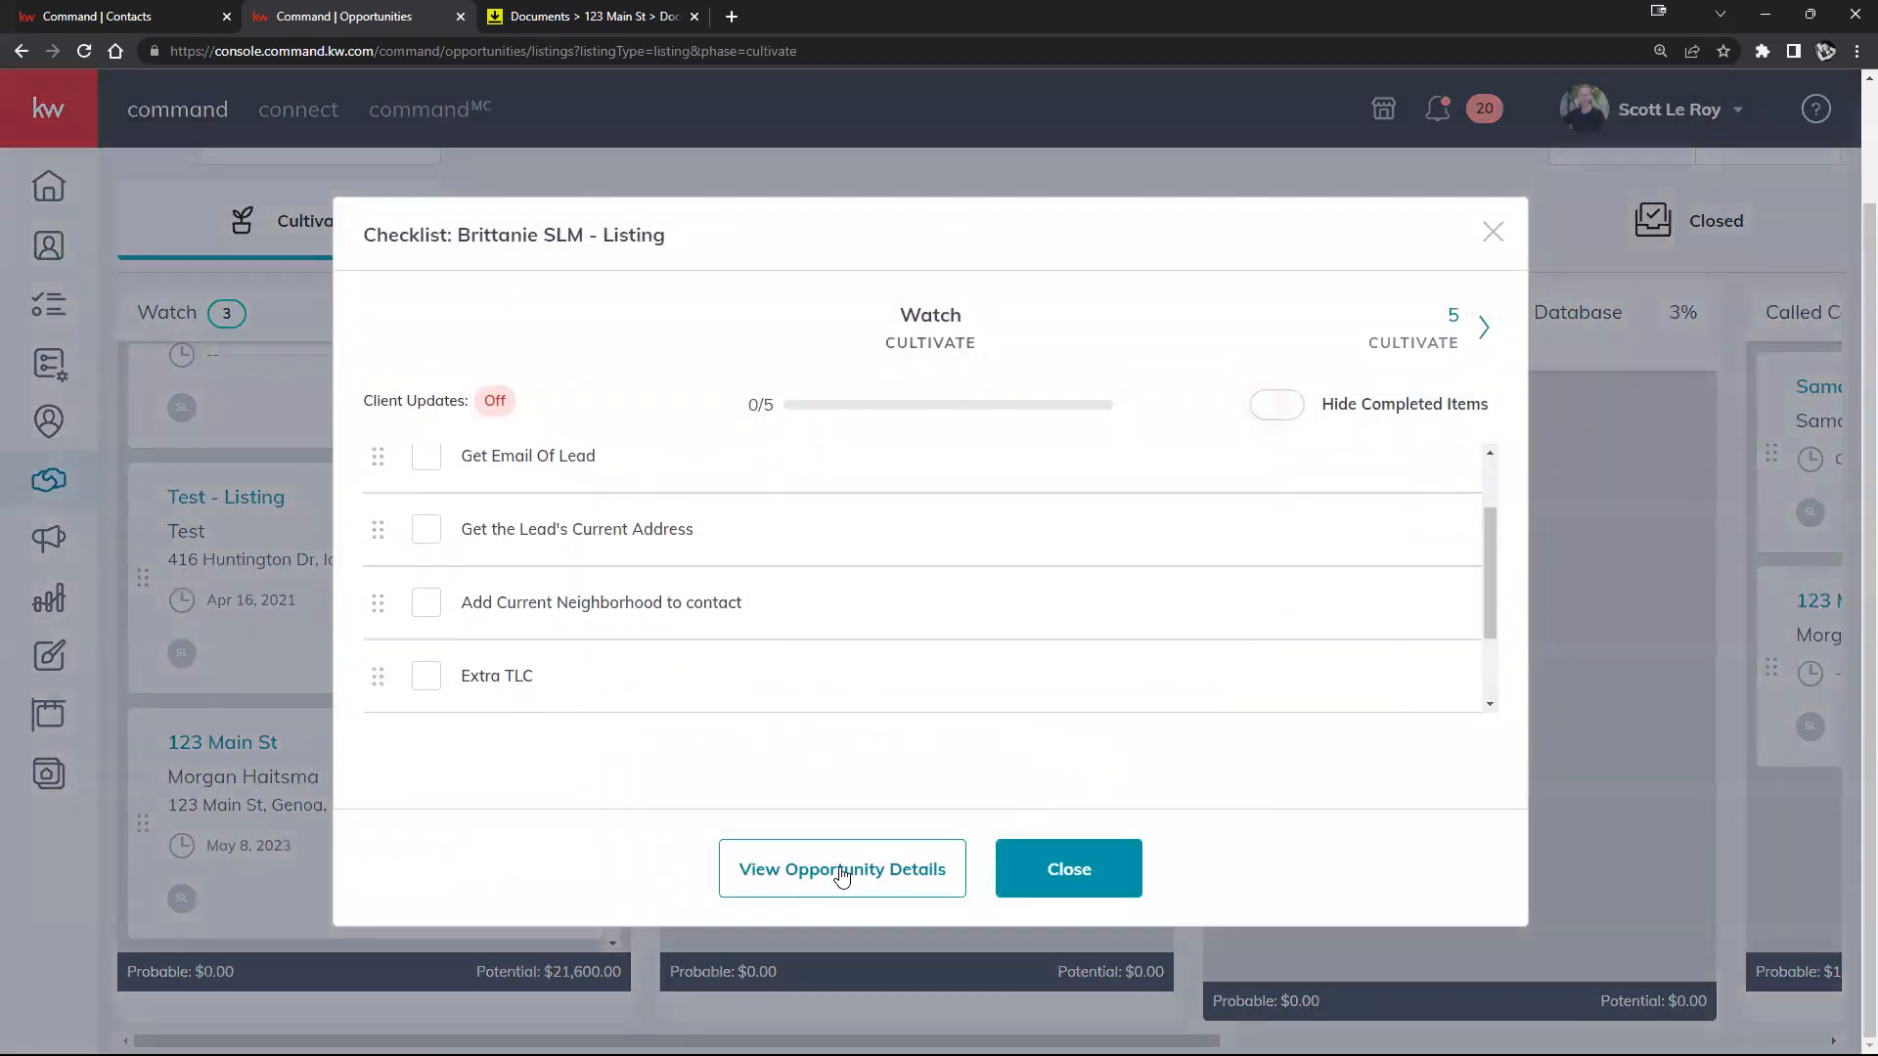
pyautogui.scroll(-1, 750, 674)
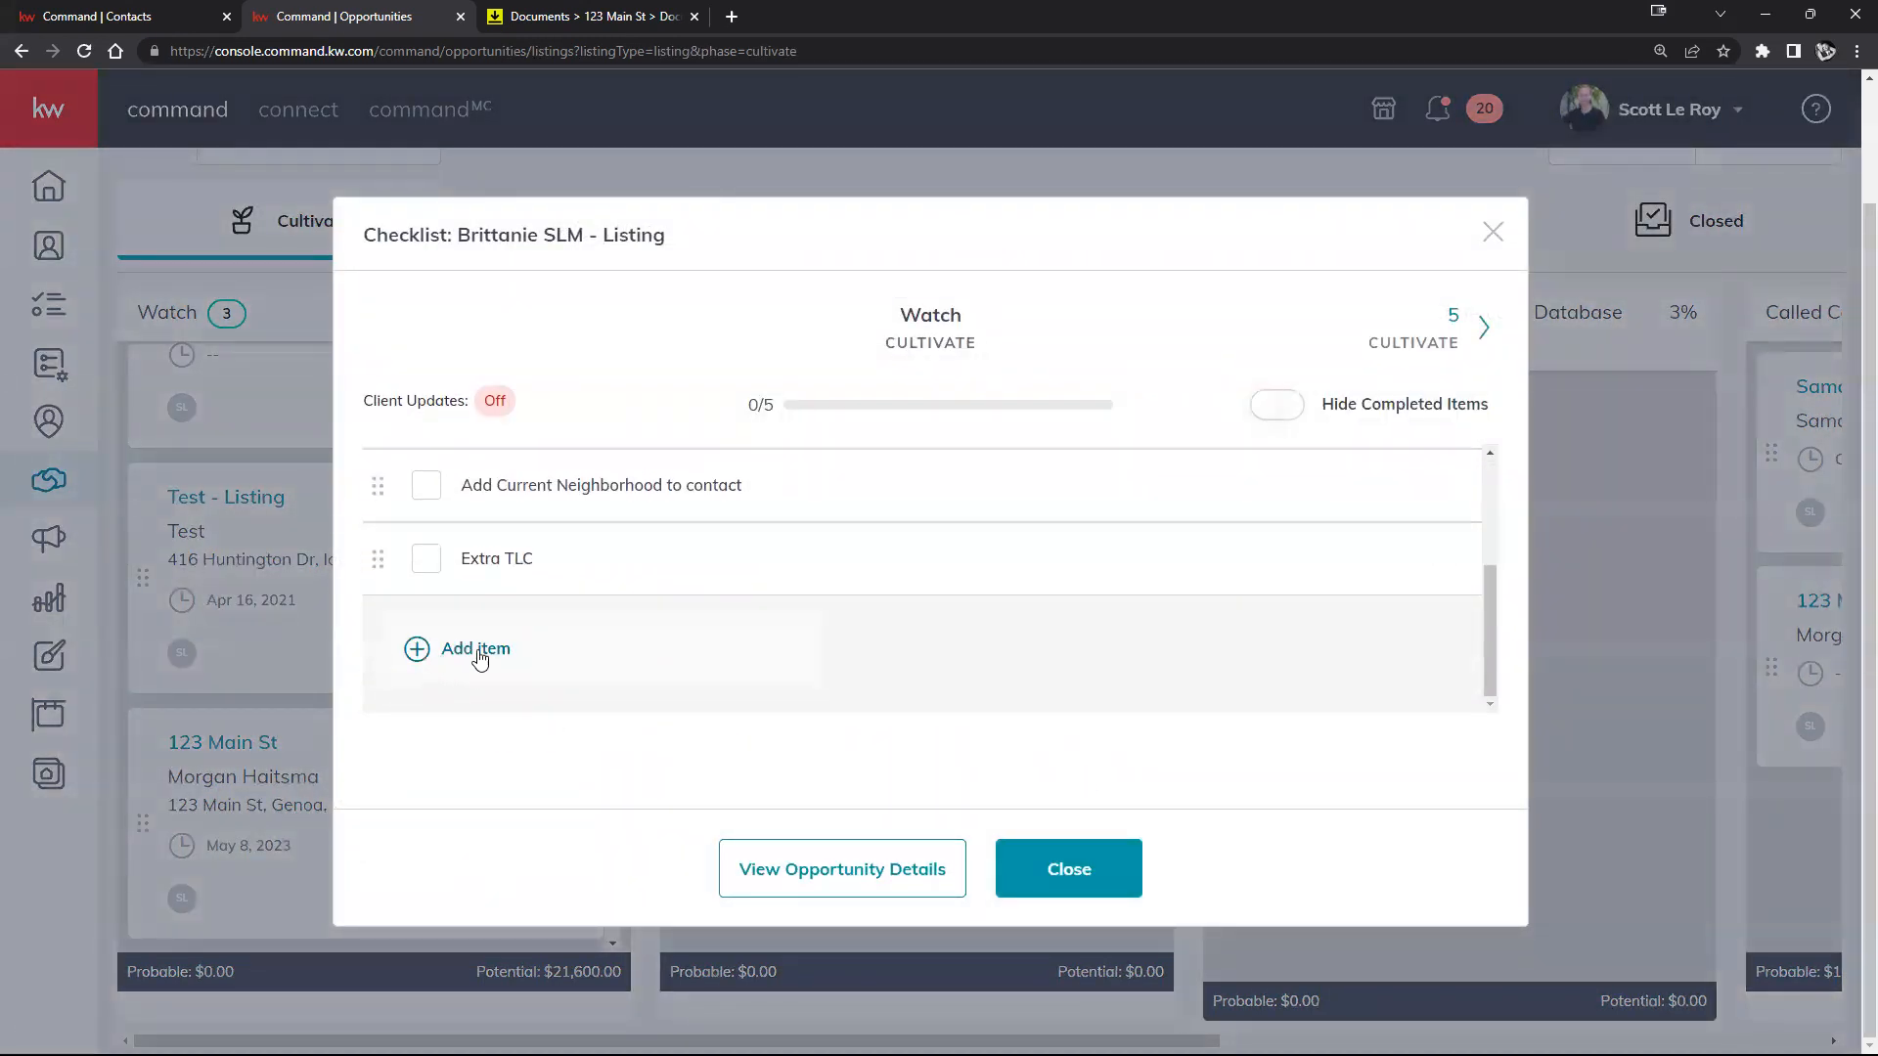
pyautogui.click(451, 655)
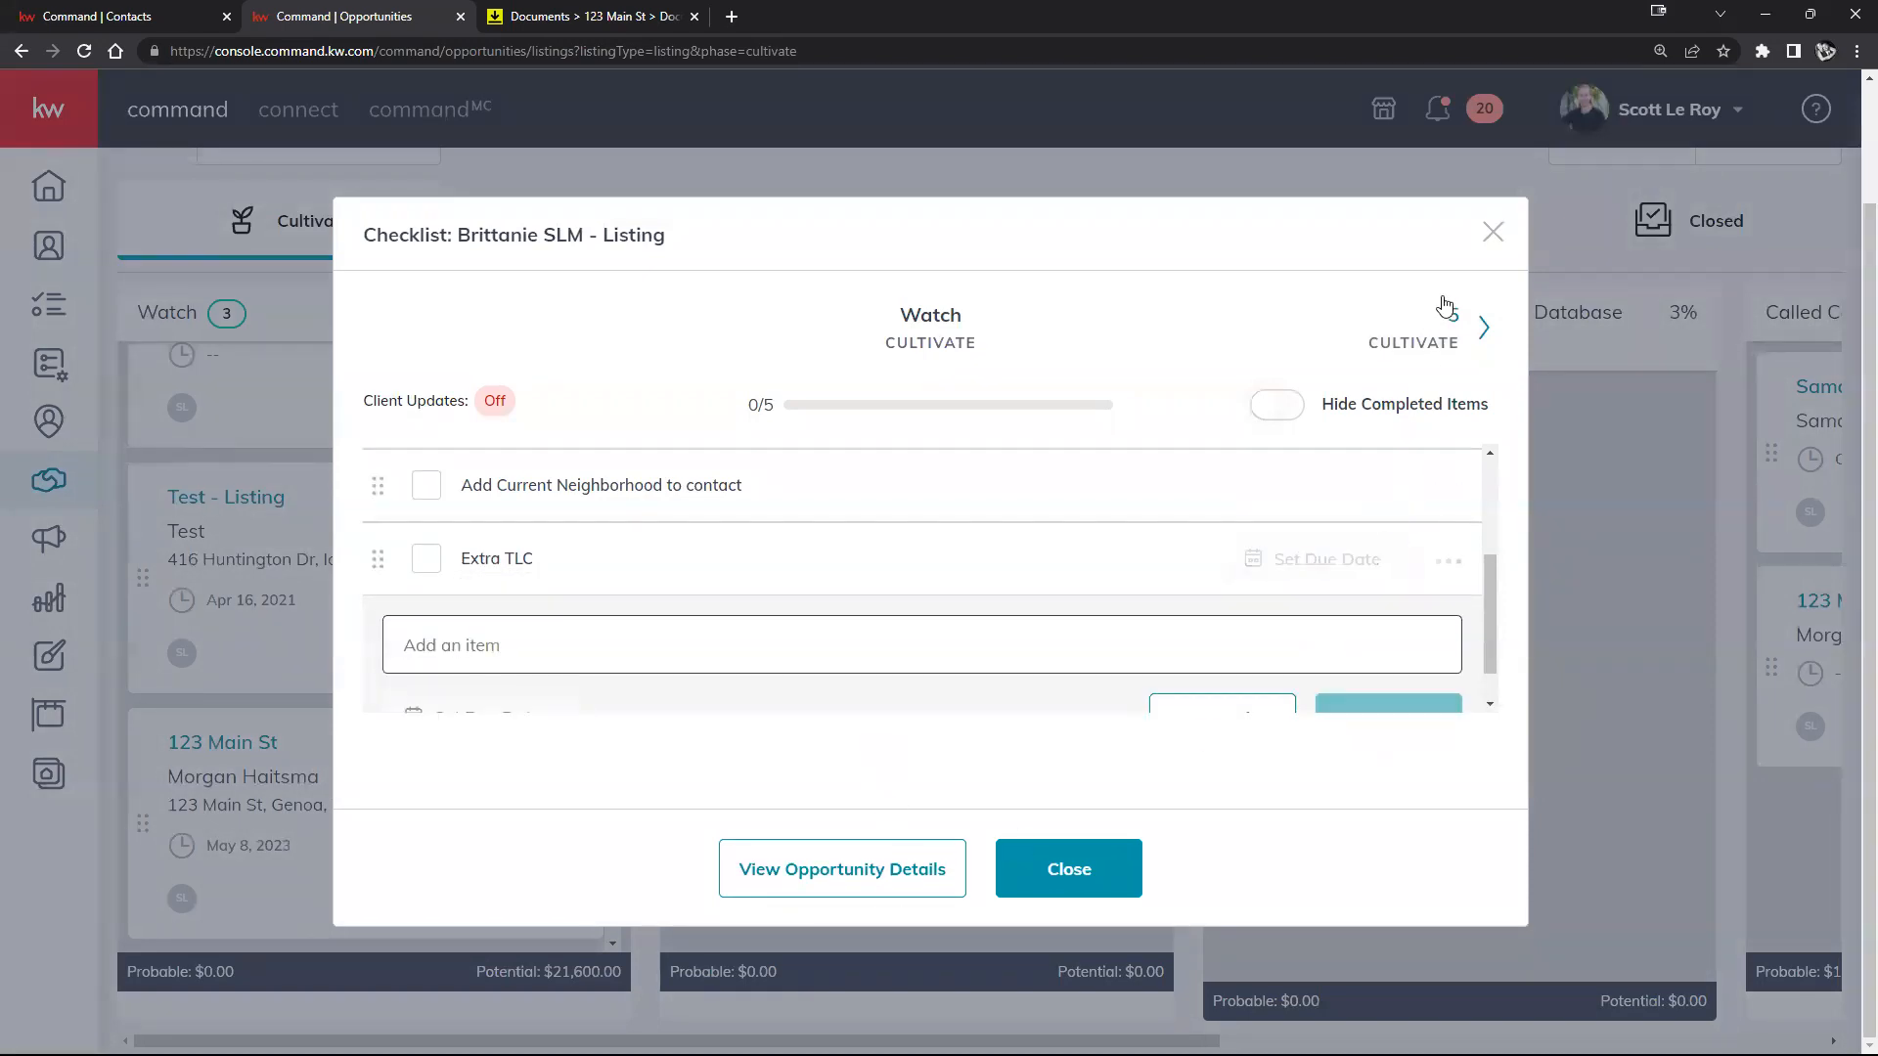
pyautogui.click(1493, 232)
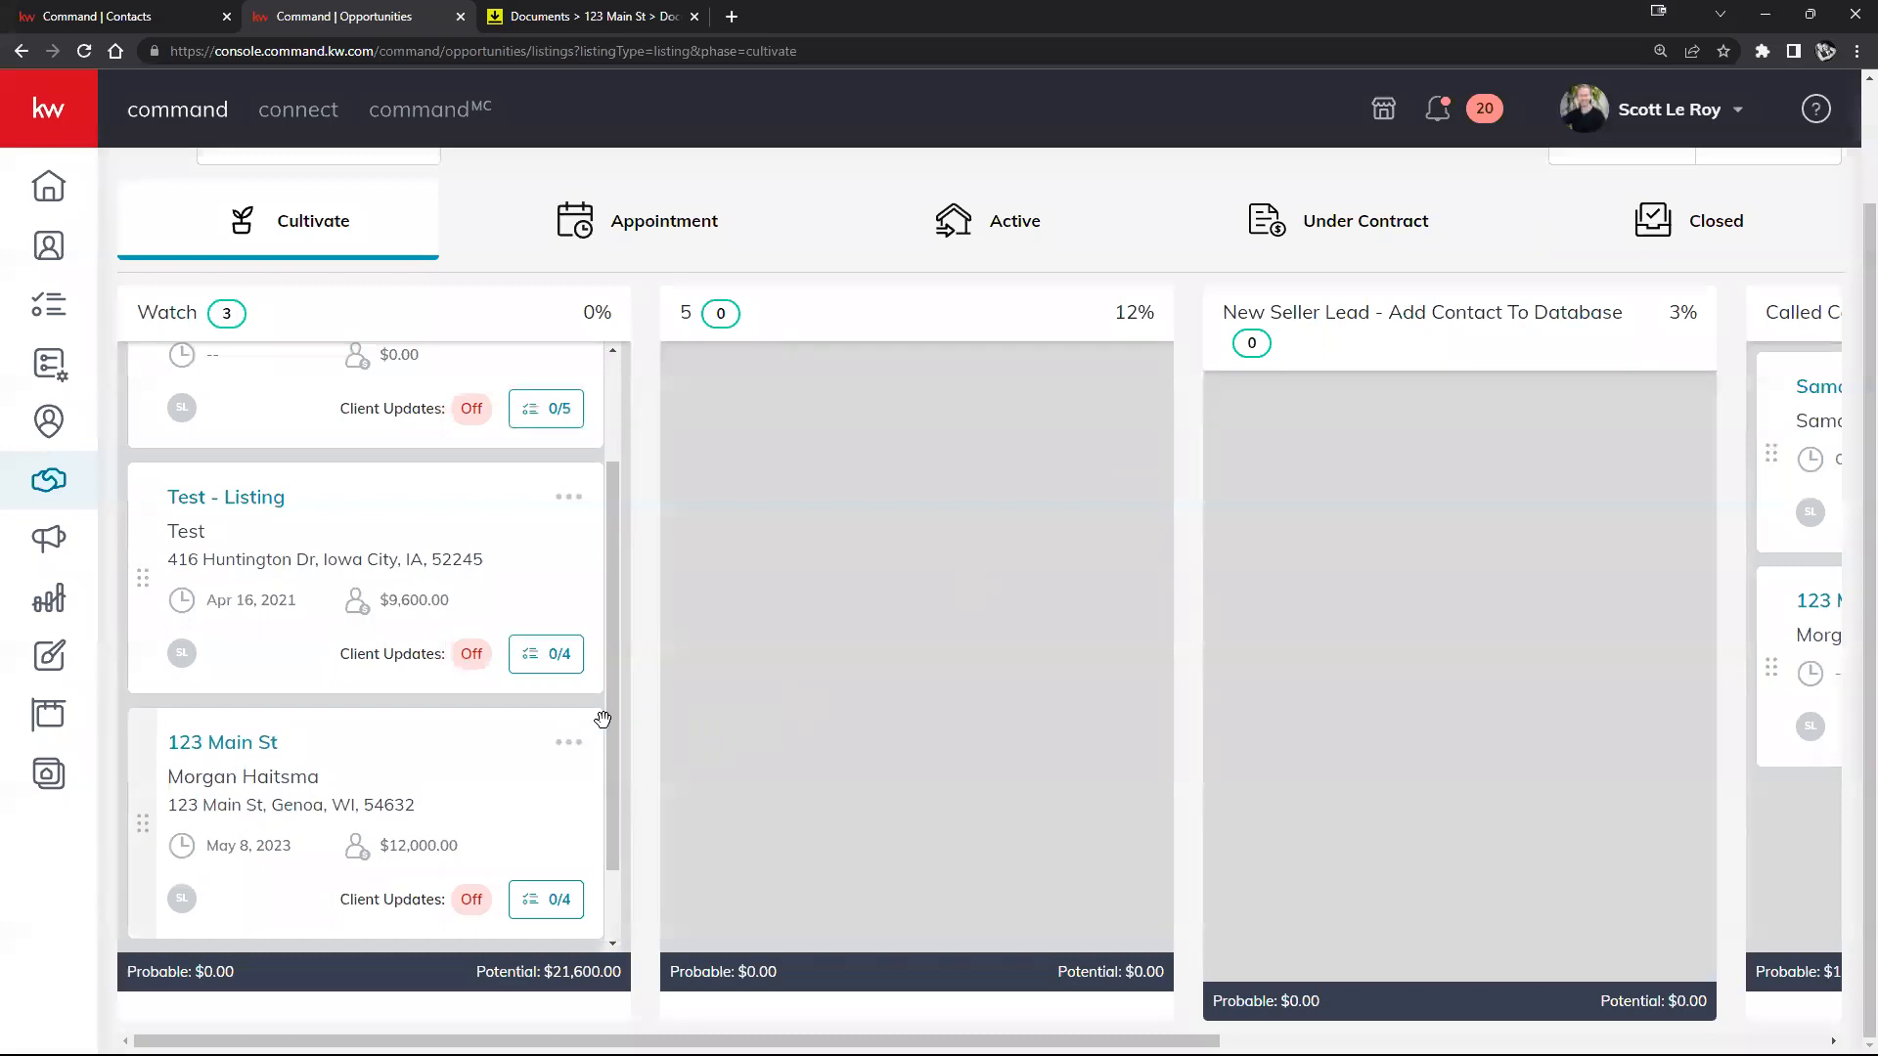
pyautogui.scroll(5, 621, 724)
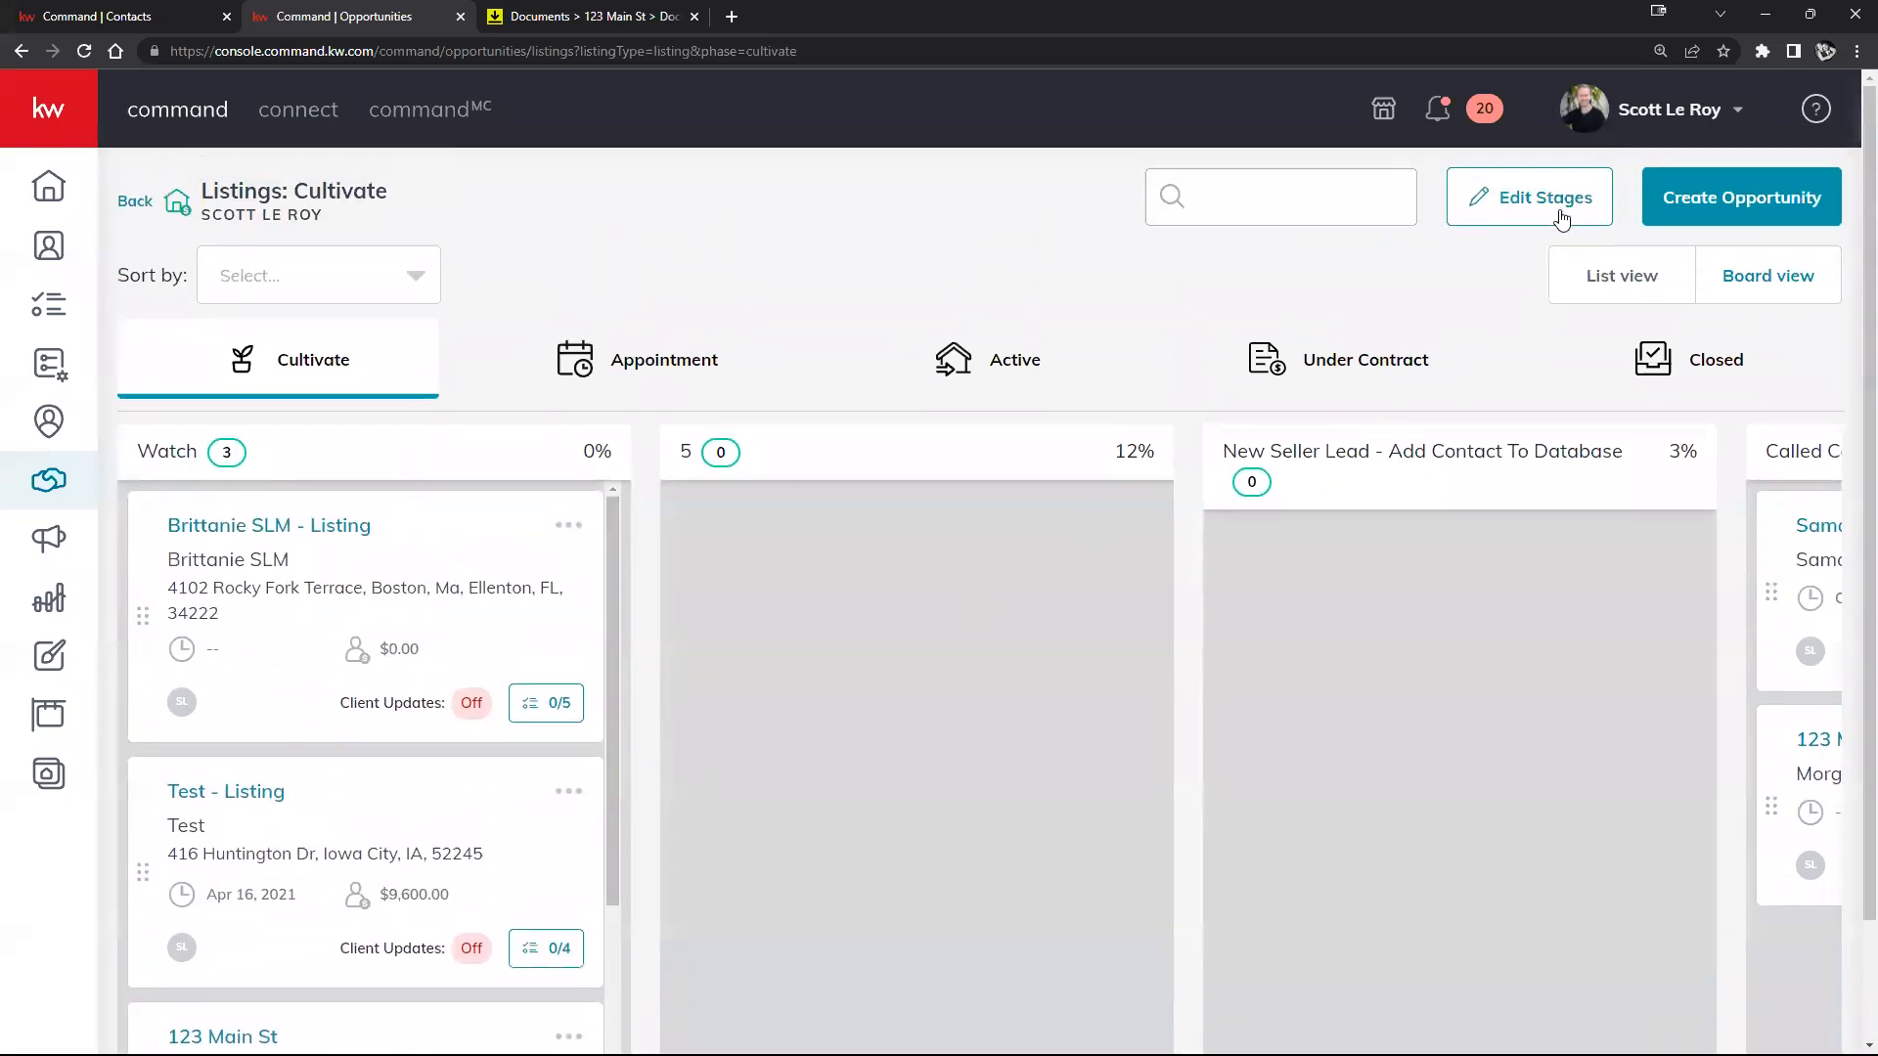
# Step: Rename the second Cultivate stage from 5 to Nurture
pyautogui.click(1526, 196)
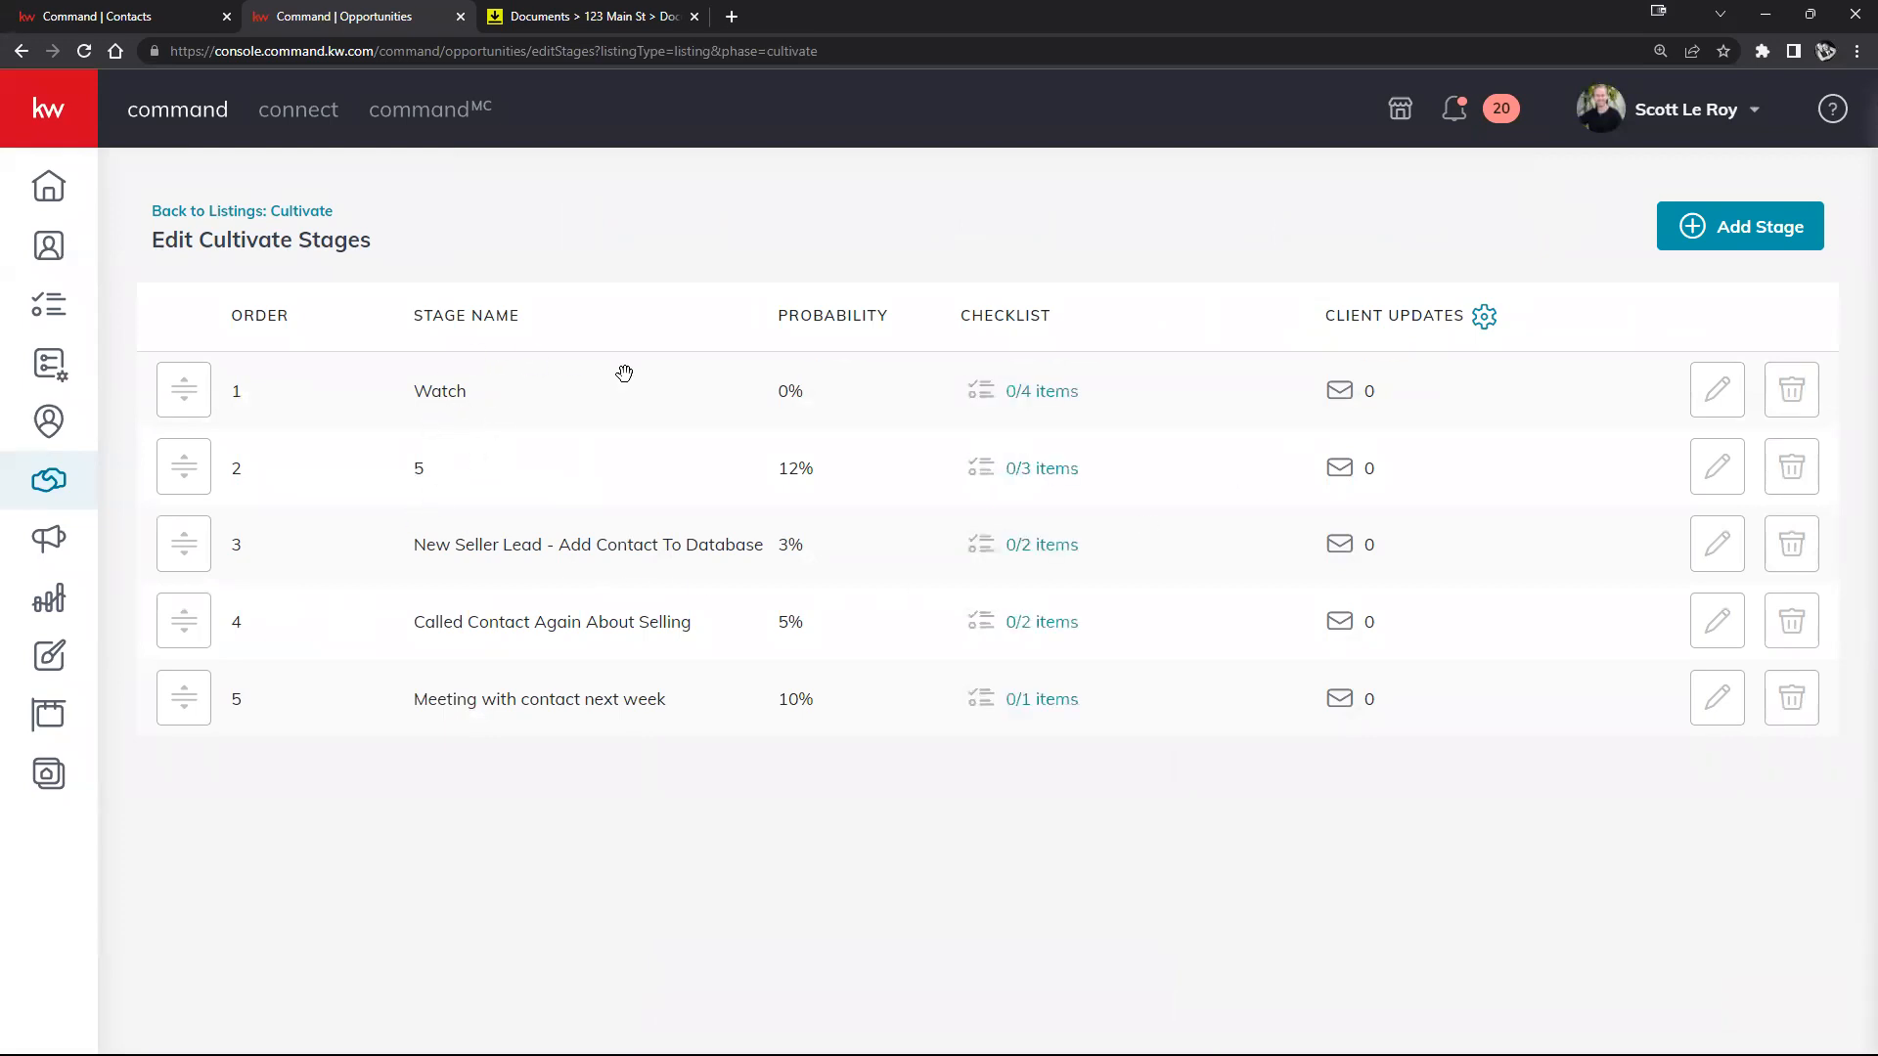
pyautogui.click(1716, 468)
pyautogui.doubleClick(577, 499)
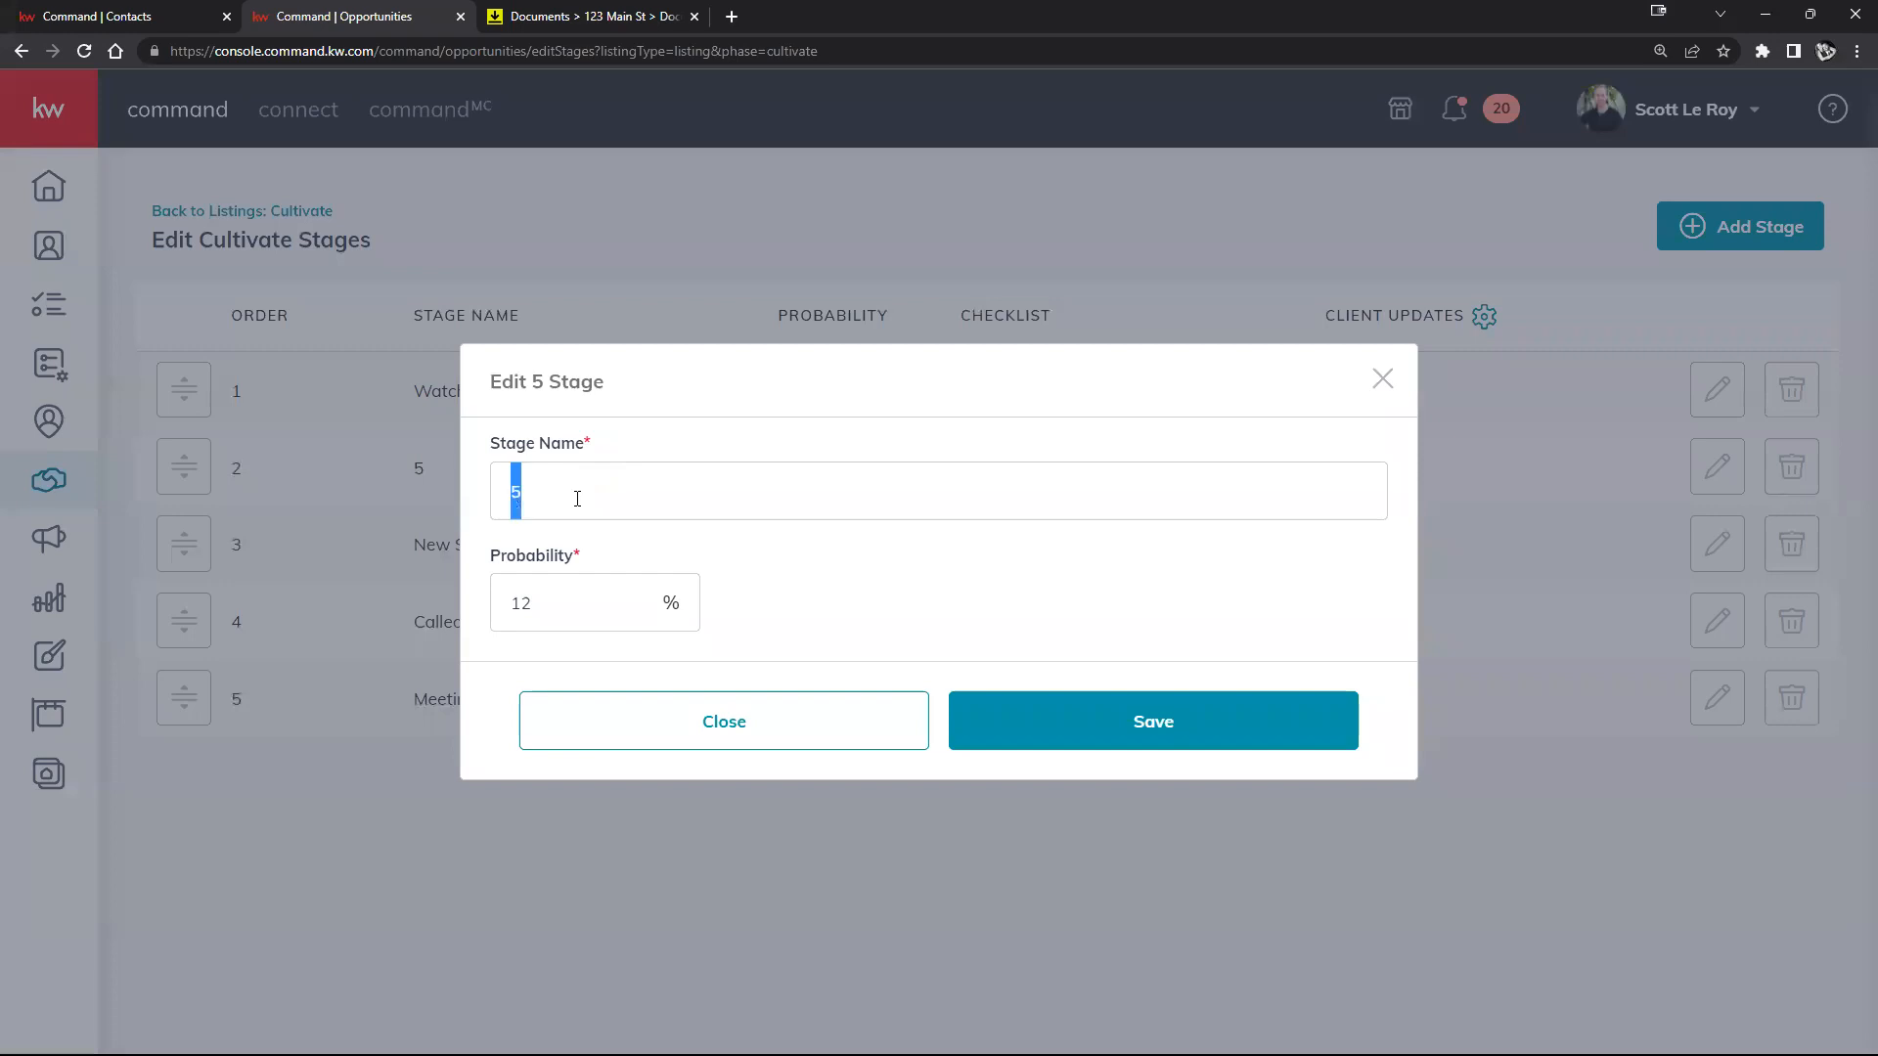
pyautogui.write('Nurture')
pyautogui.click(1124, 722)
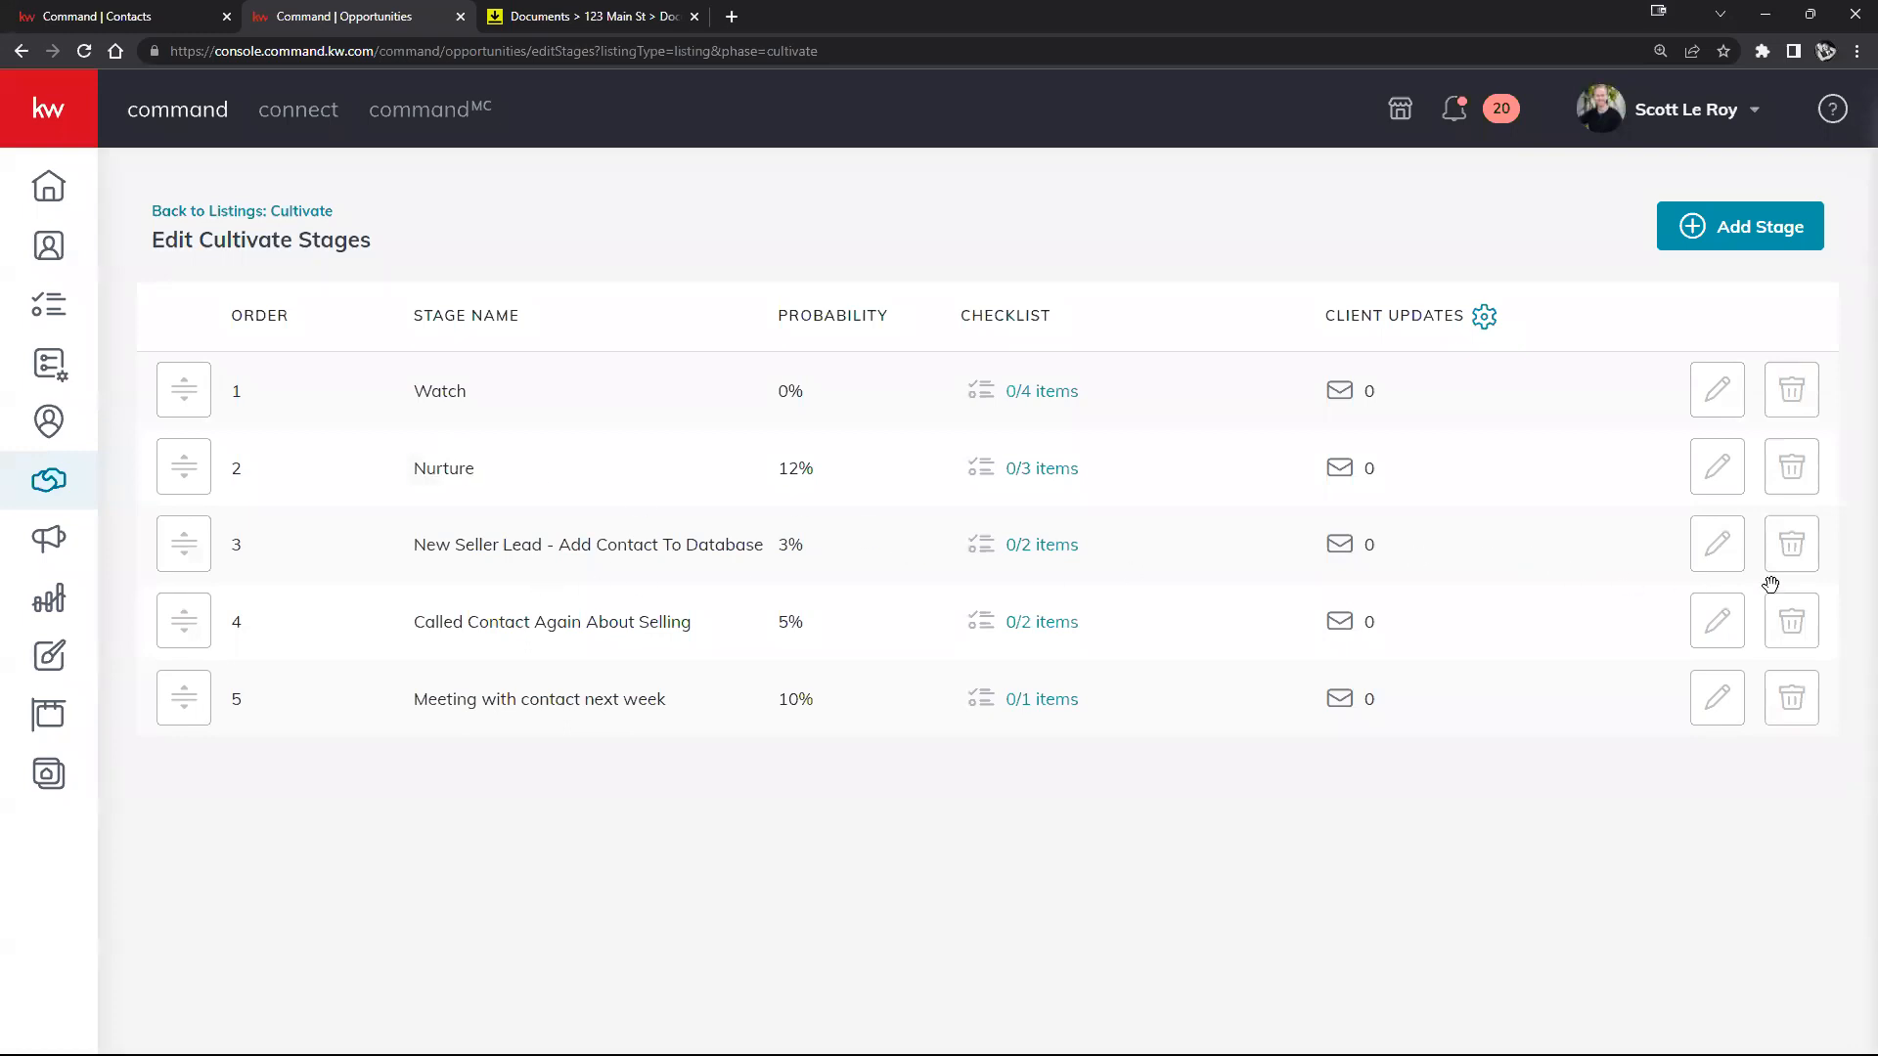
# Step: Rename the New Seller Lead stage to Hot
pyautogui.click(1717, 542)
pyautogui.tripleClick(618, 480)
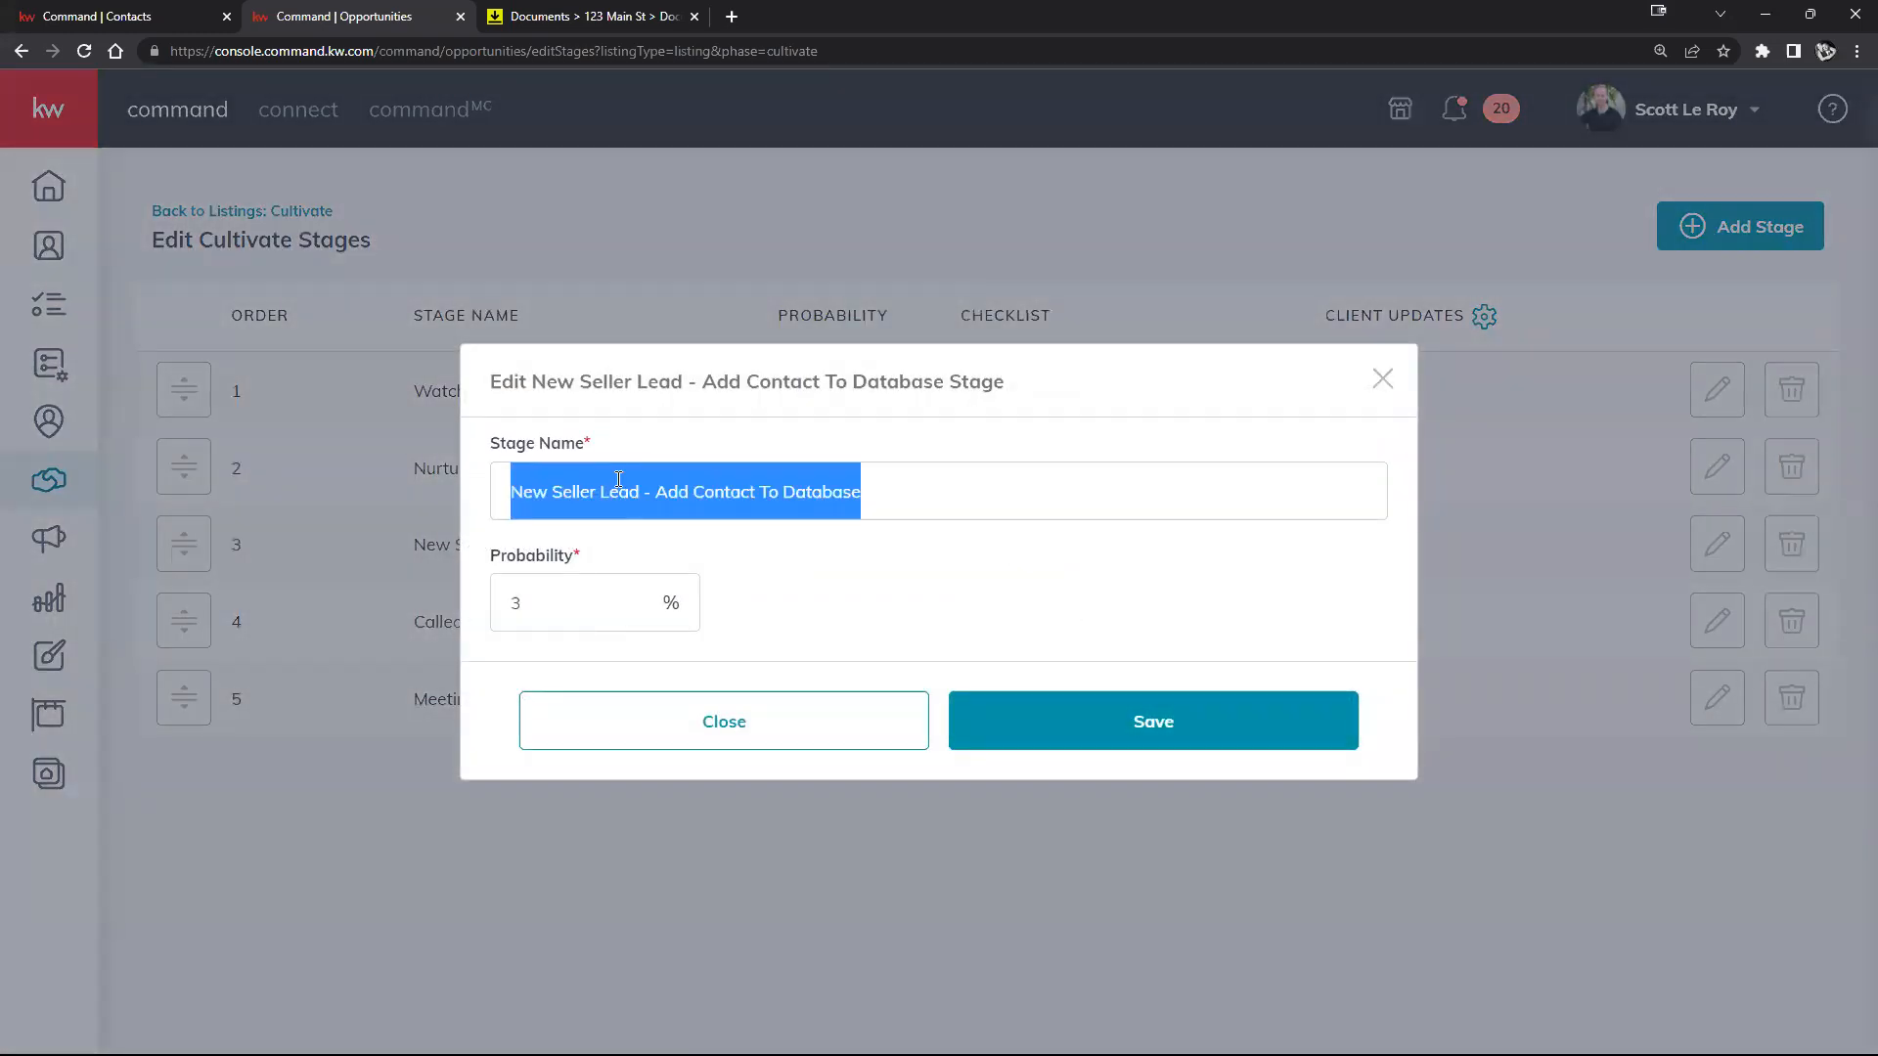
pyautogui.write('Hot')
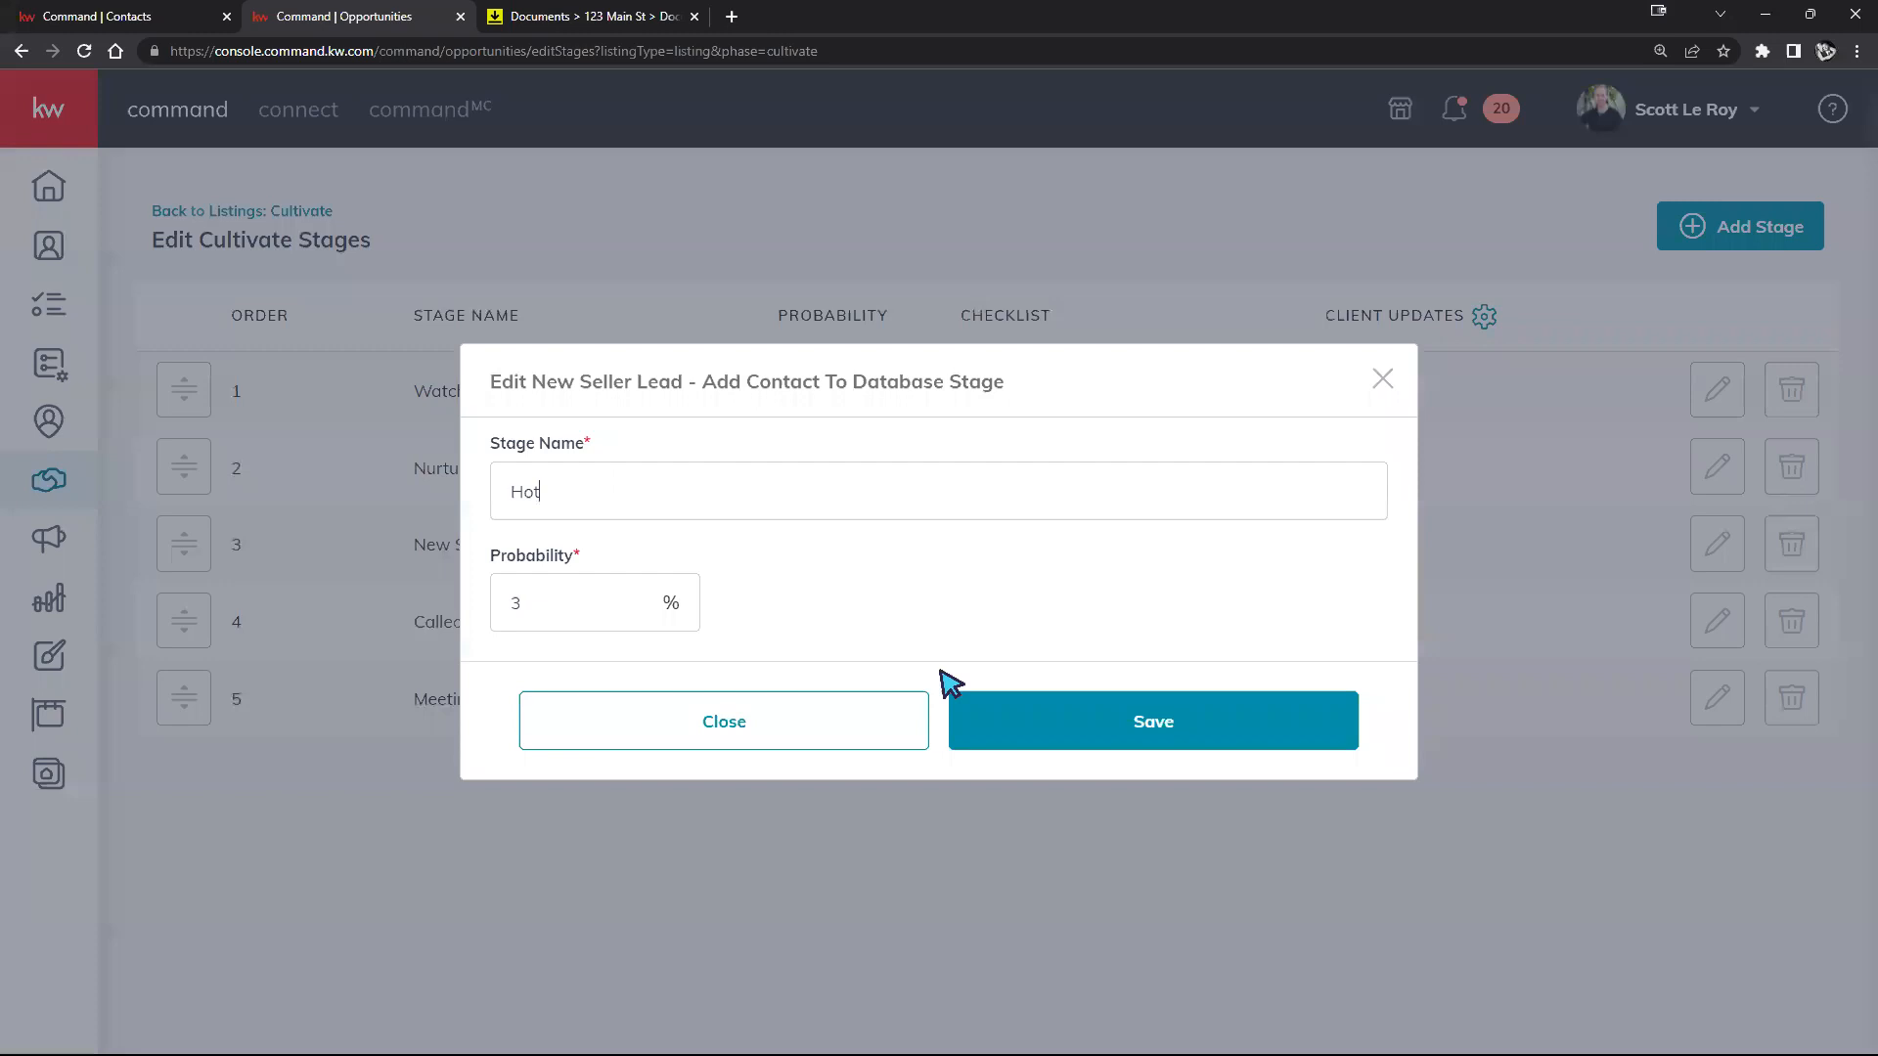
pyautogui.click(978, 714)
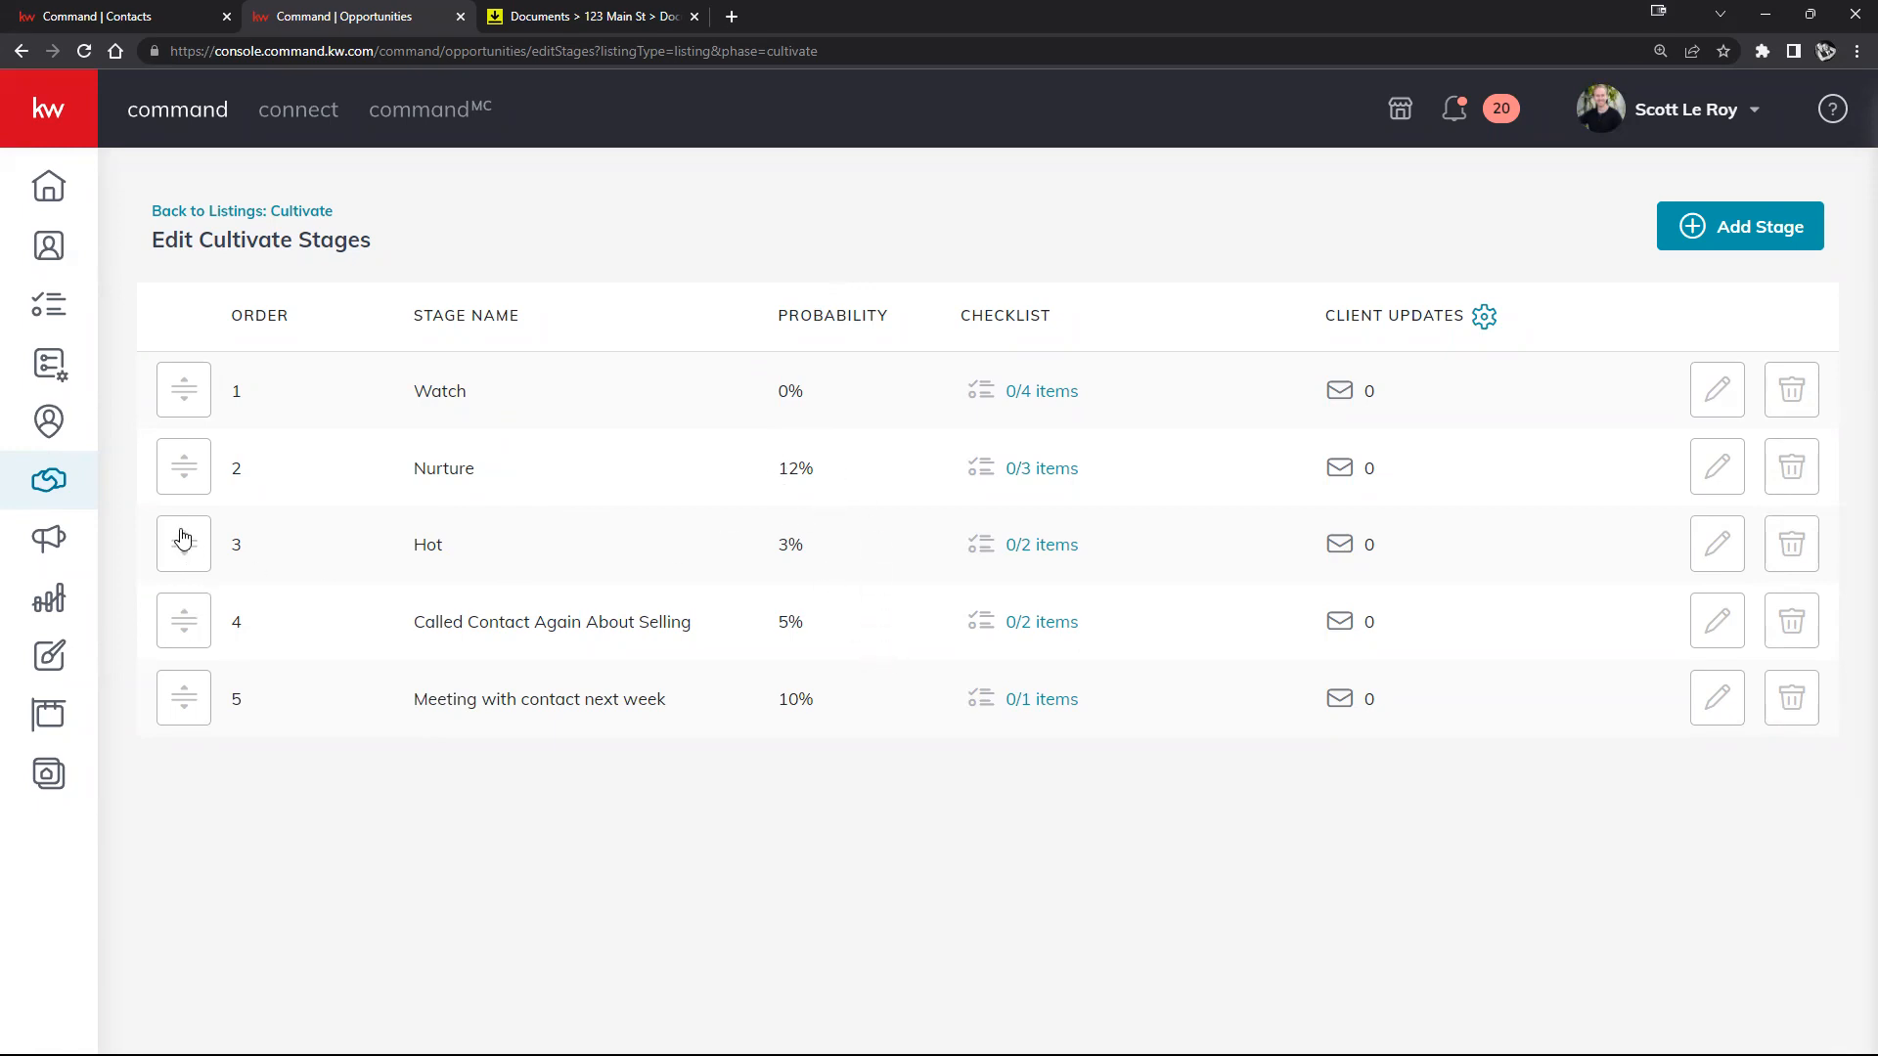
# Step: Change Nurture's probability from 12 to 5% and move it to third place, after Hot
pyautogui.moveTo(188, 477); pyautogui.dragTo(185, 697)
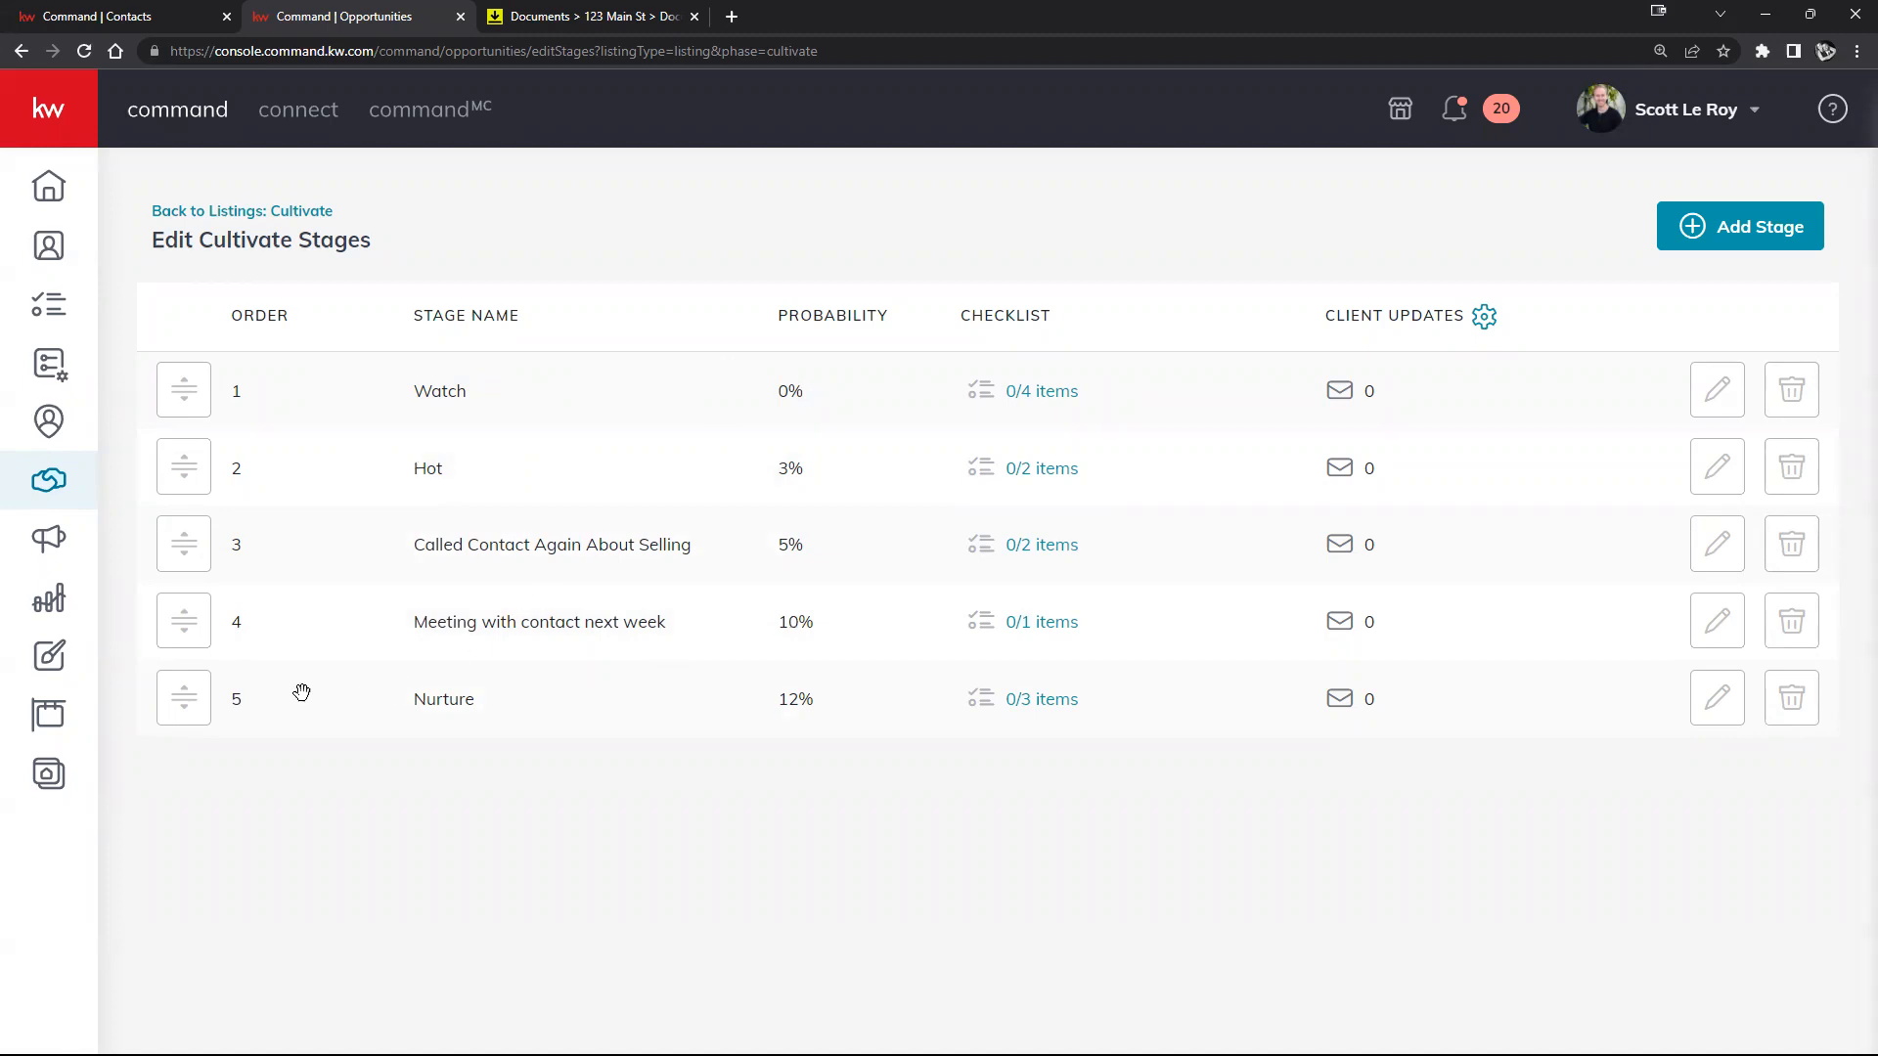
pyautogui.moveTo(205, 714); pyautogui.dragTo(210, 470)
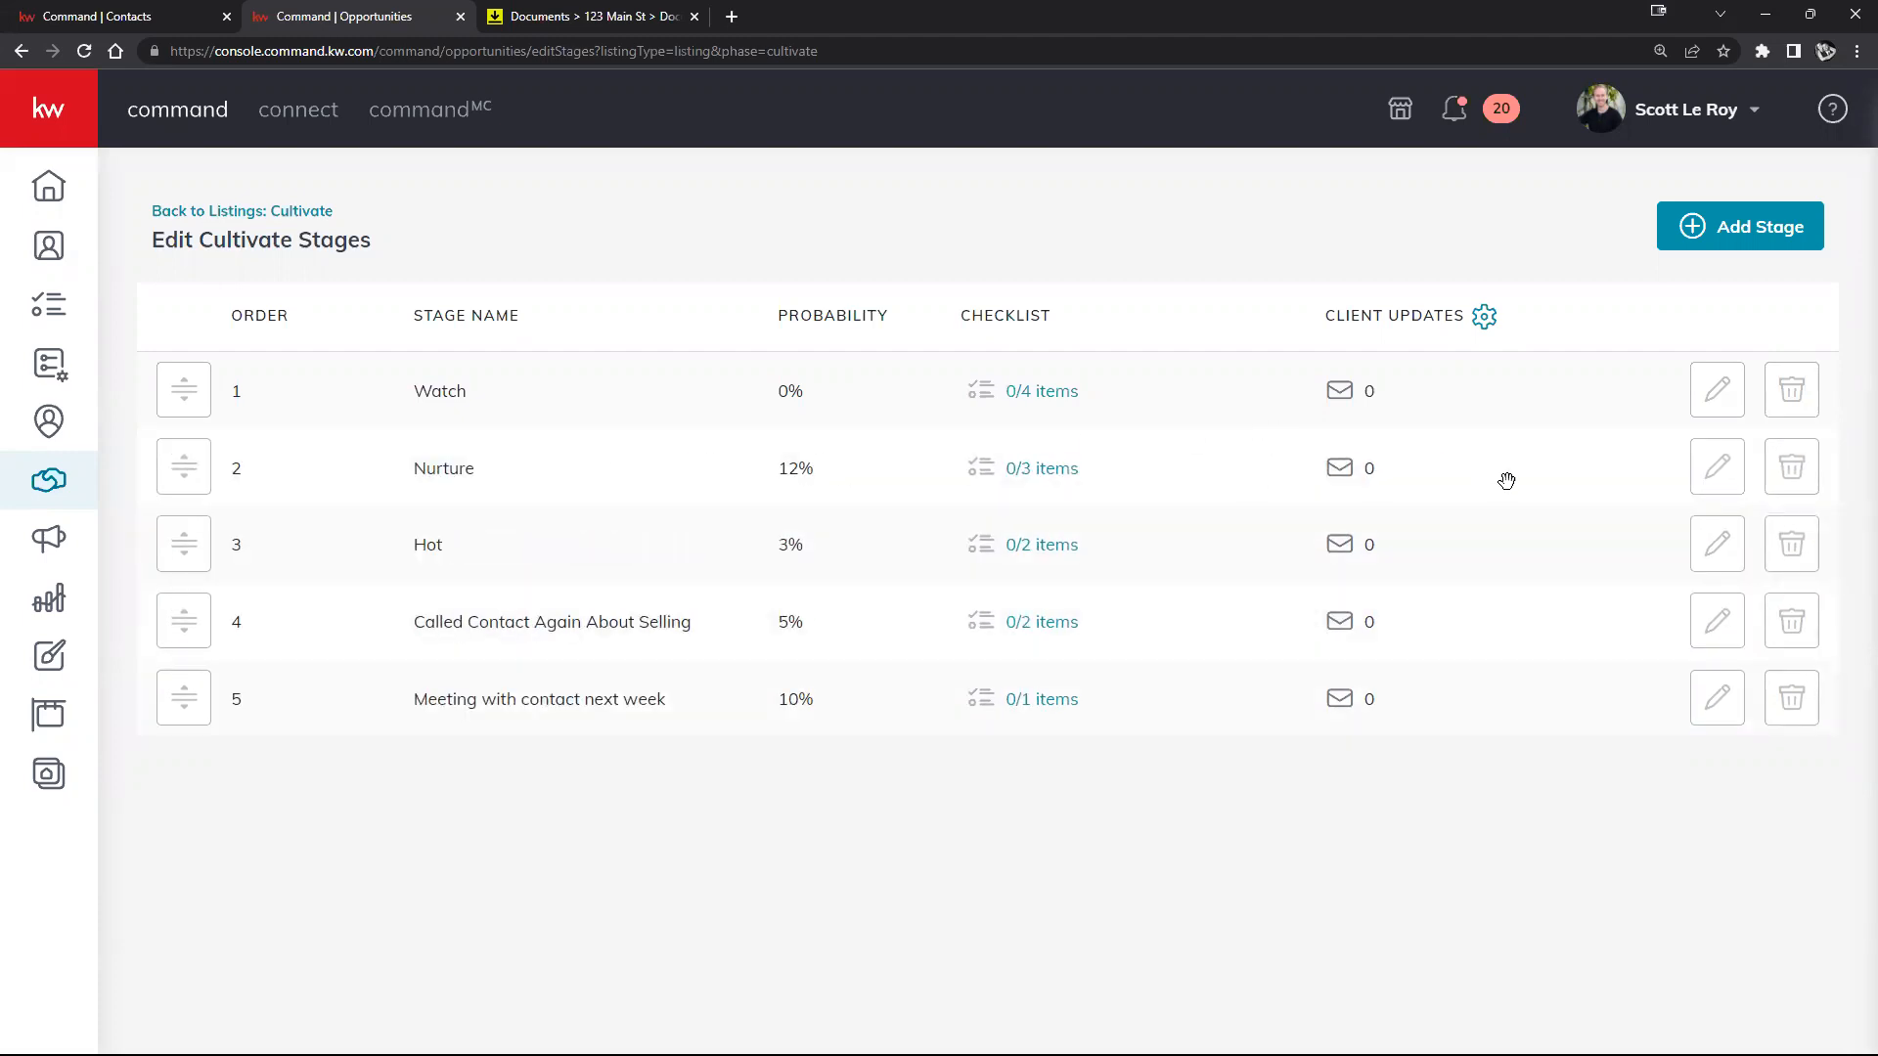
pyautogui.click(1727, 476)
pyautogui.doubleClick(528, 606)
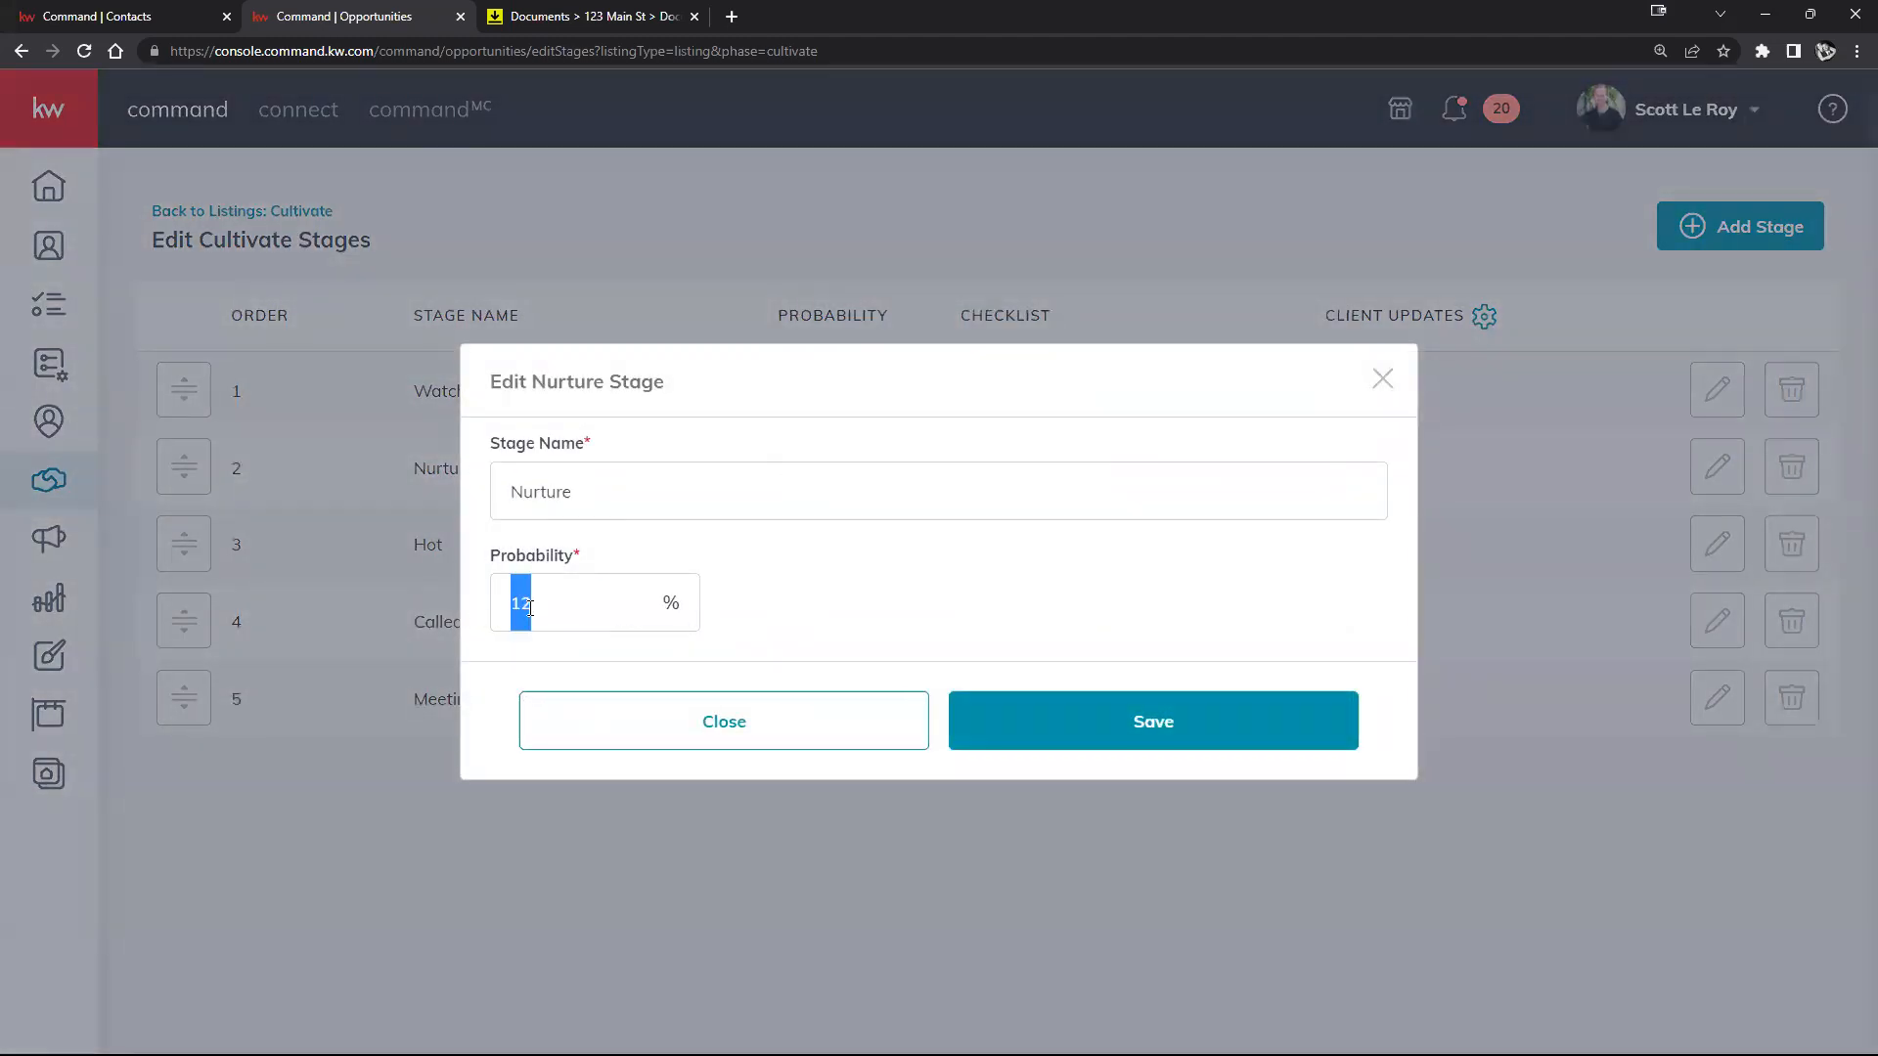
pyautogui.write('5')
pyautogui.click(1048, 721)
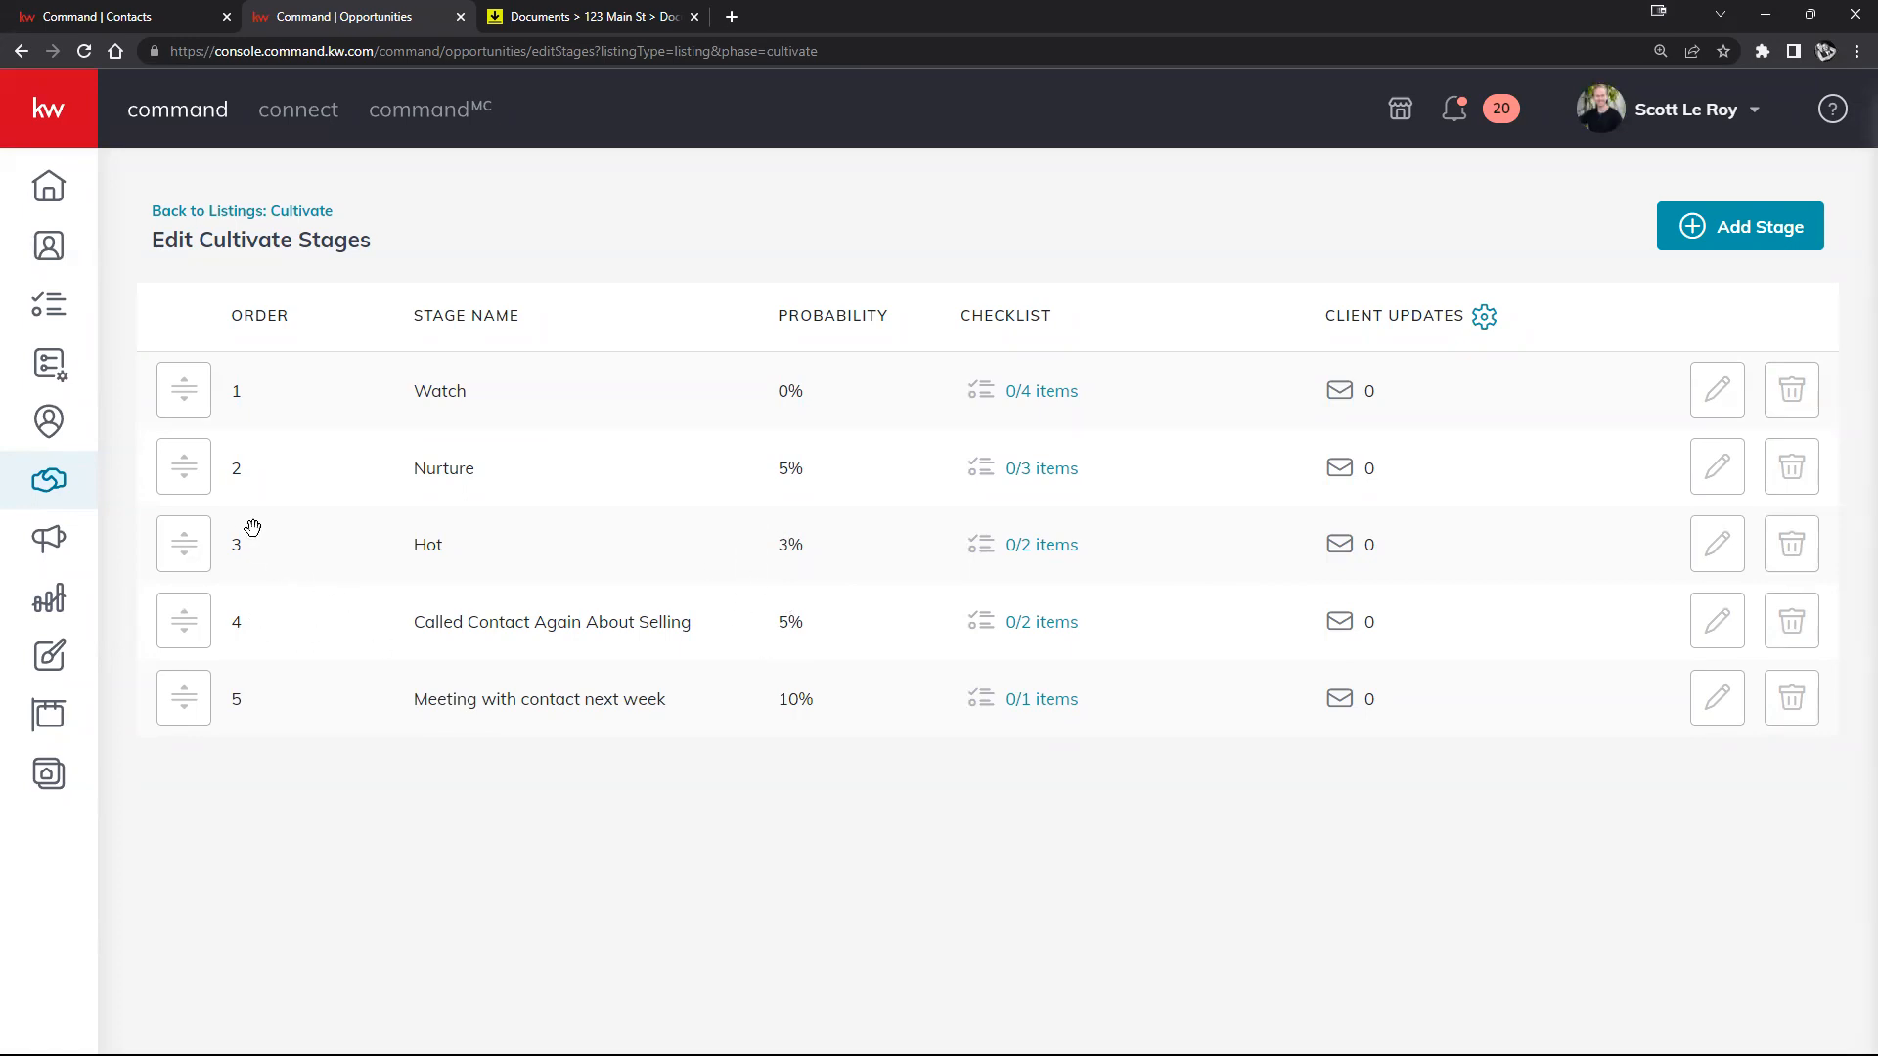
pyautogui.moveTo(181, 484); pyautogui.dragTo(203, 563)
# Step: Review the Watch settings and the Watch, Hot and Nurture checklists unchanged, then go back to Cultivate
pyautogui.click(1713, 401)
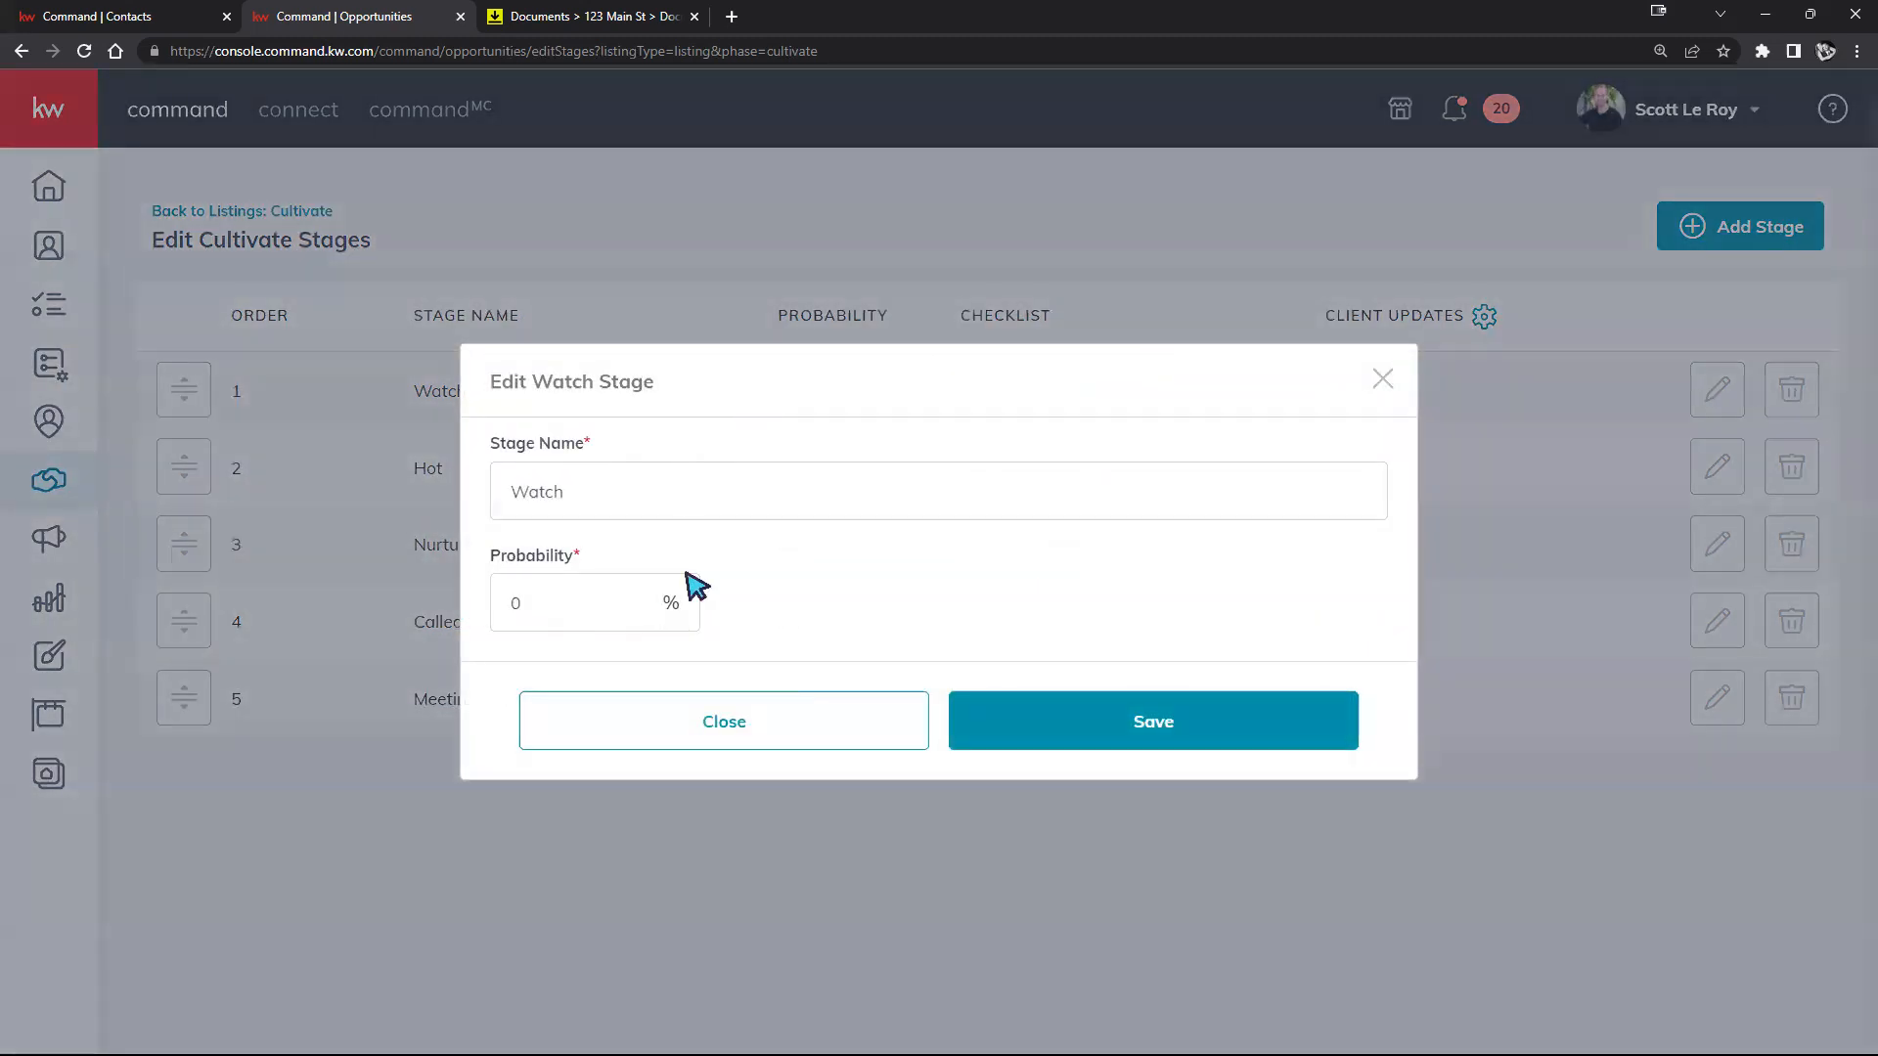
pyautogui.click(816, 742)
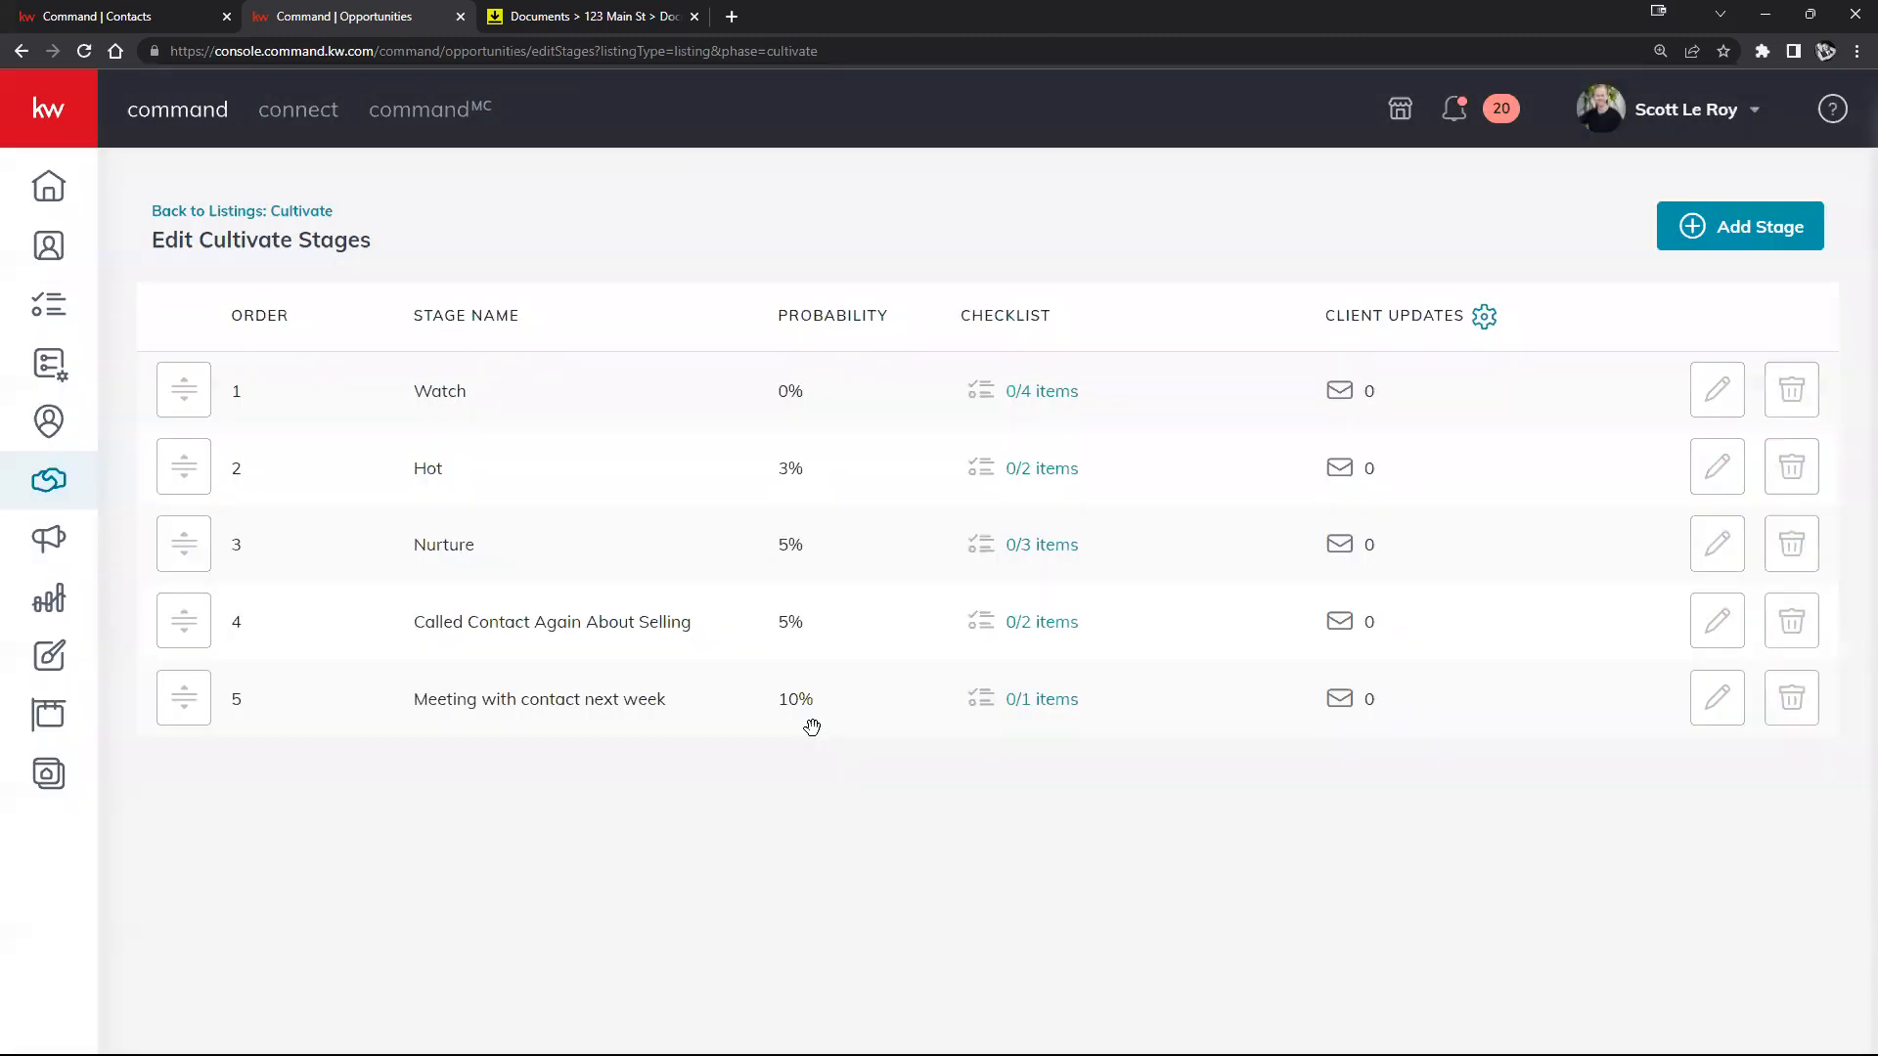
pyautogui.click(1060, 386)
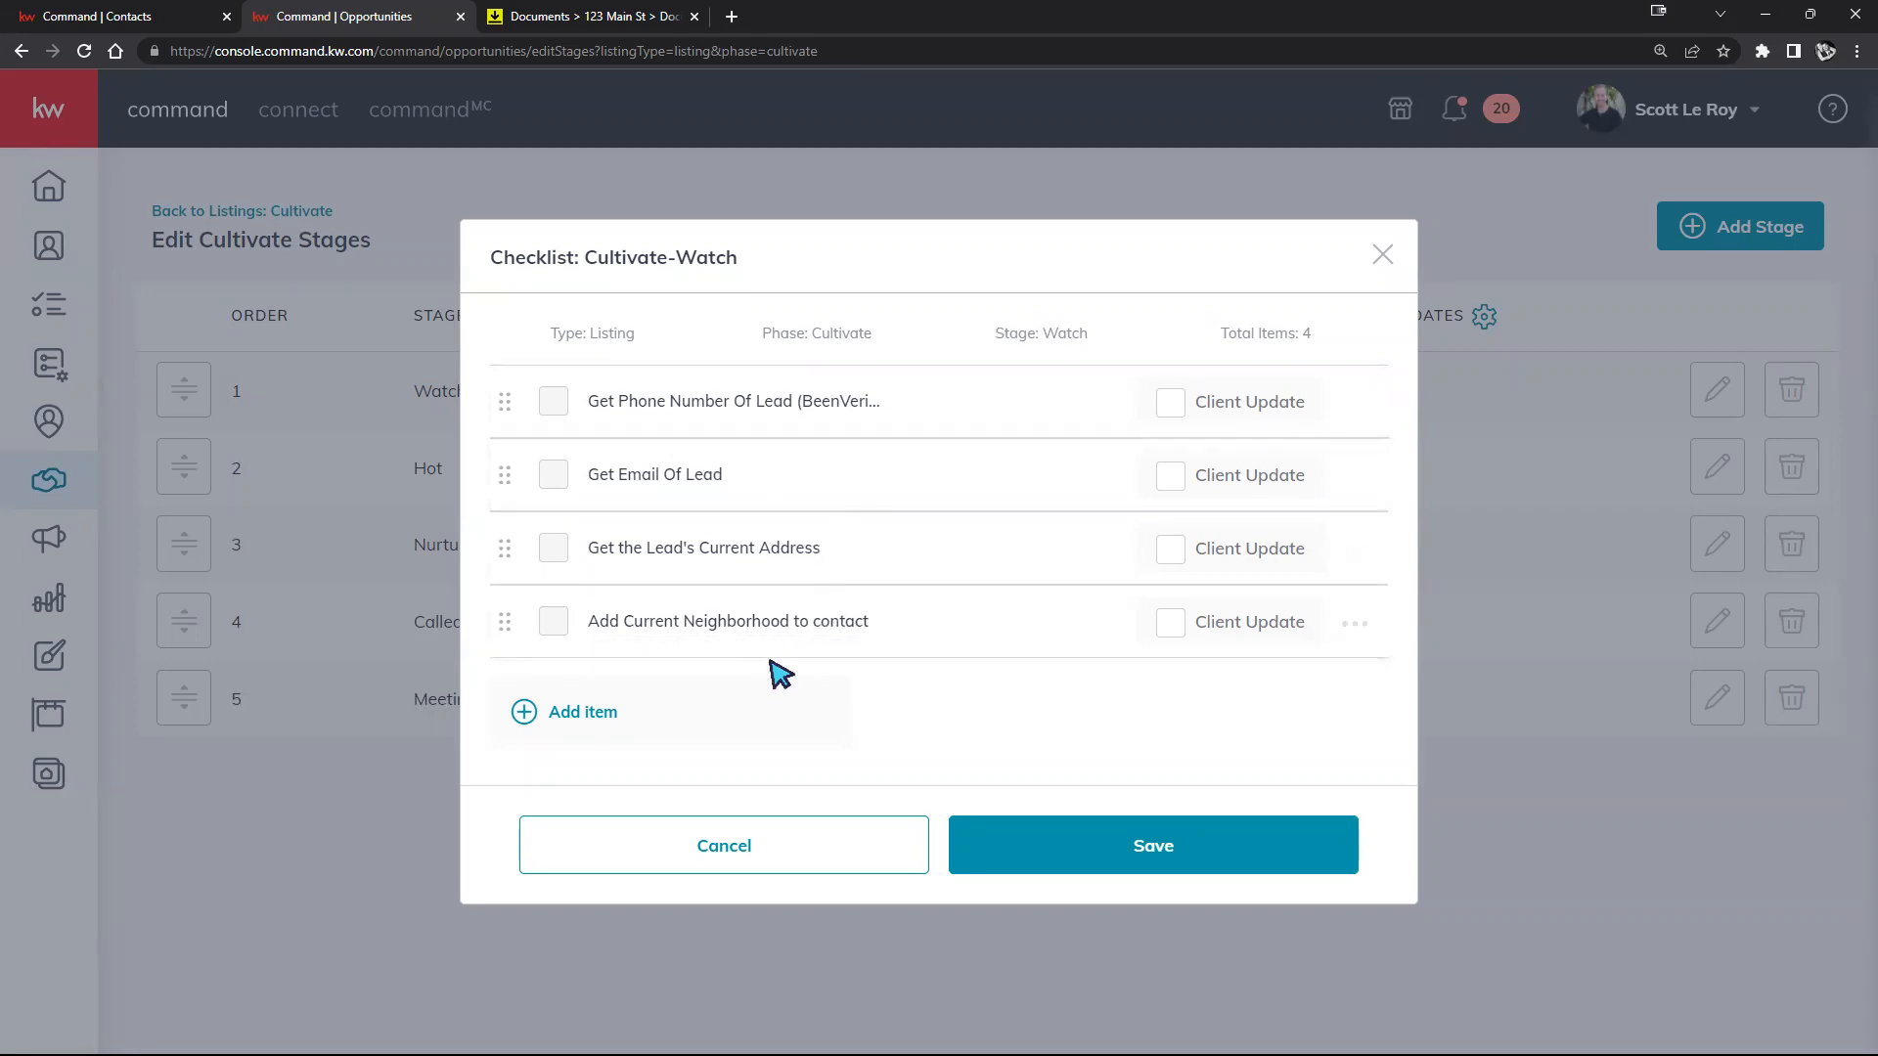
pyautogui.click(680, 847)
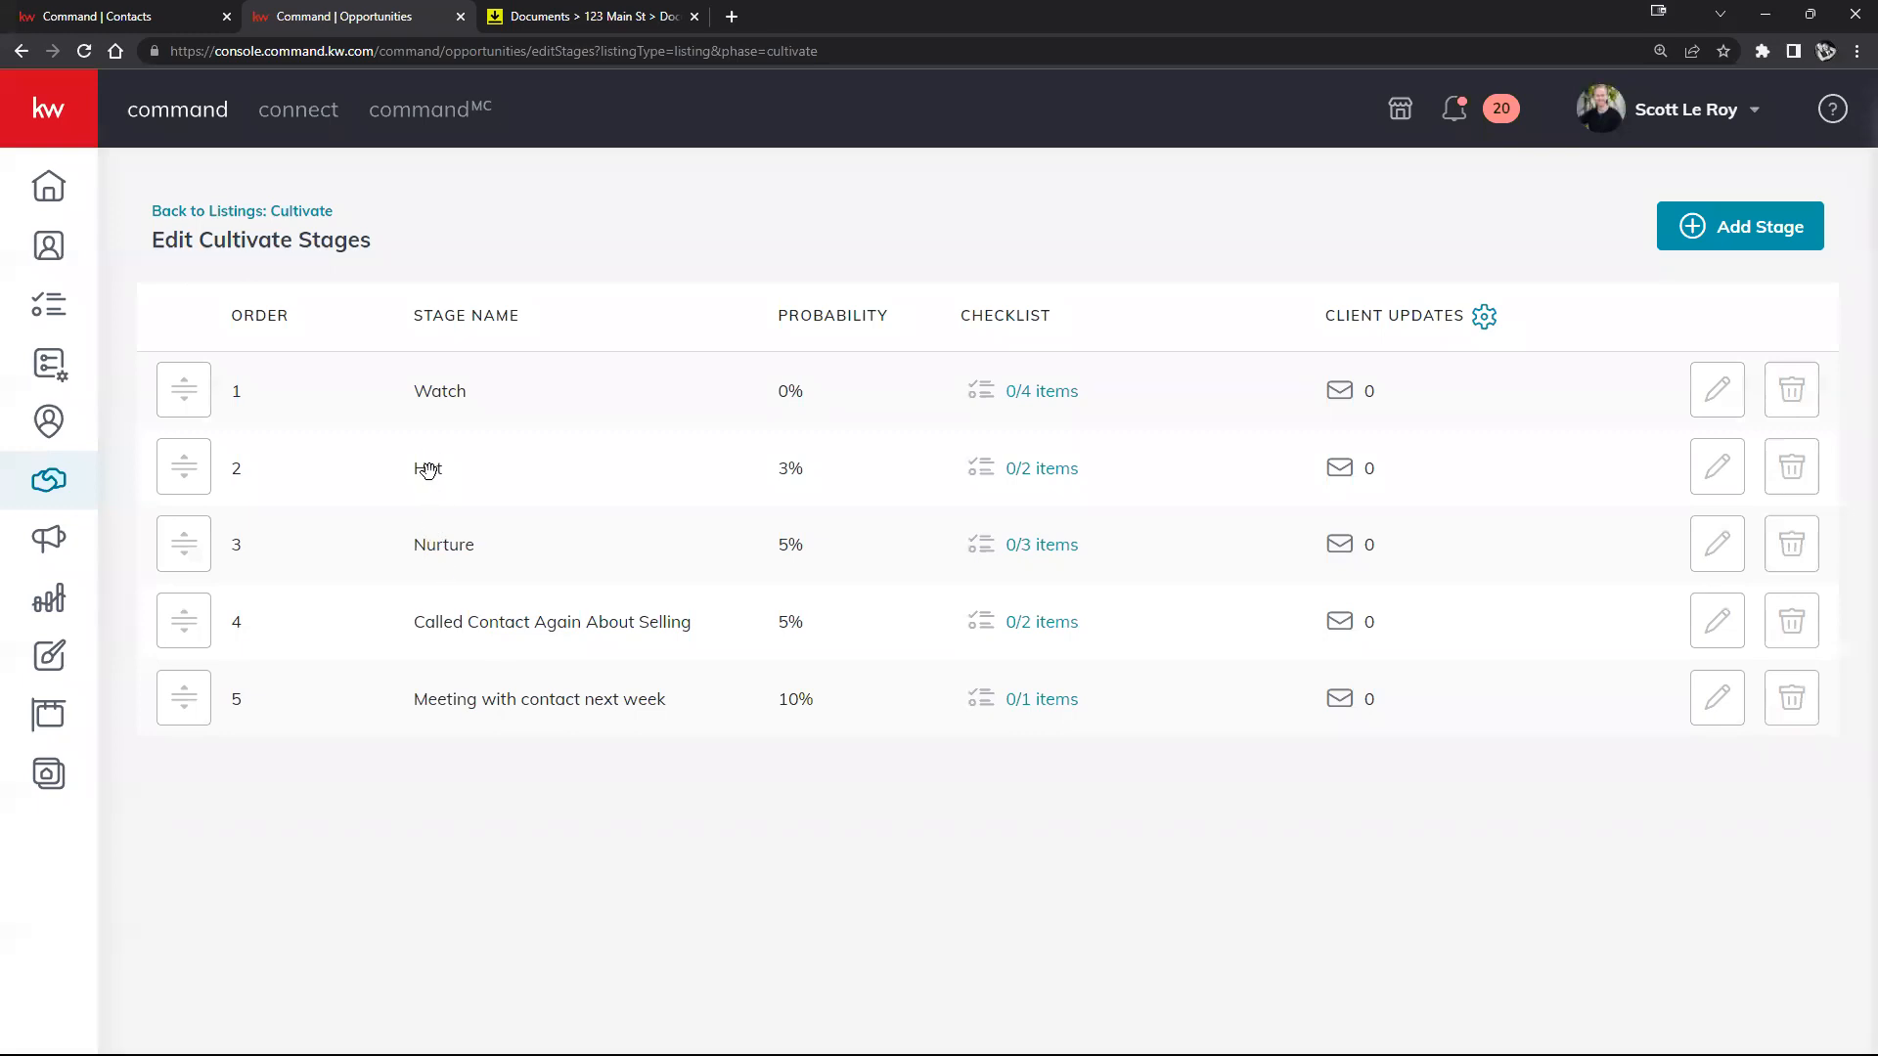
pyautogui.click(1040, 467)
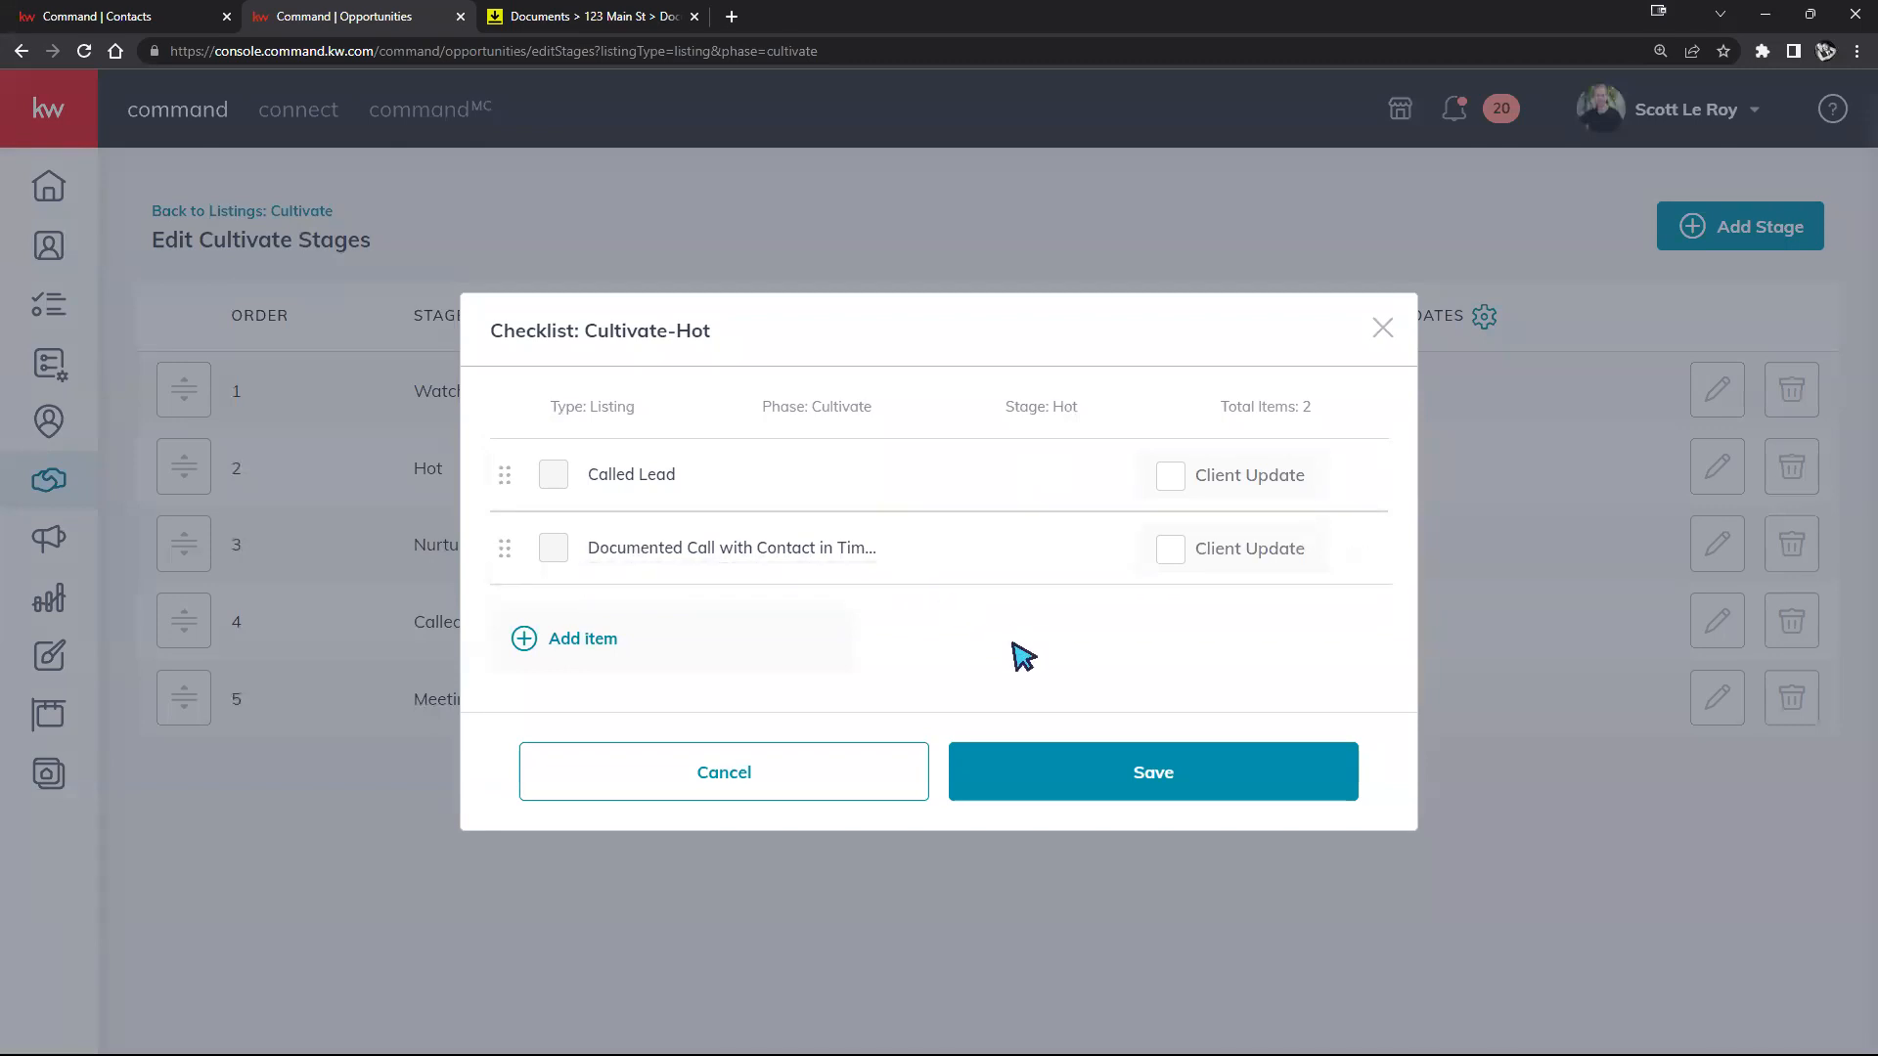
pyautogui.click(746, 777)
pyautogui.click(1027, 545)
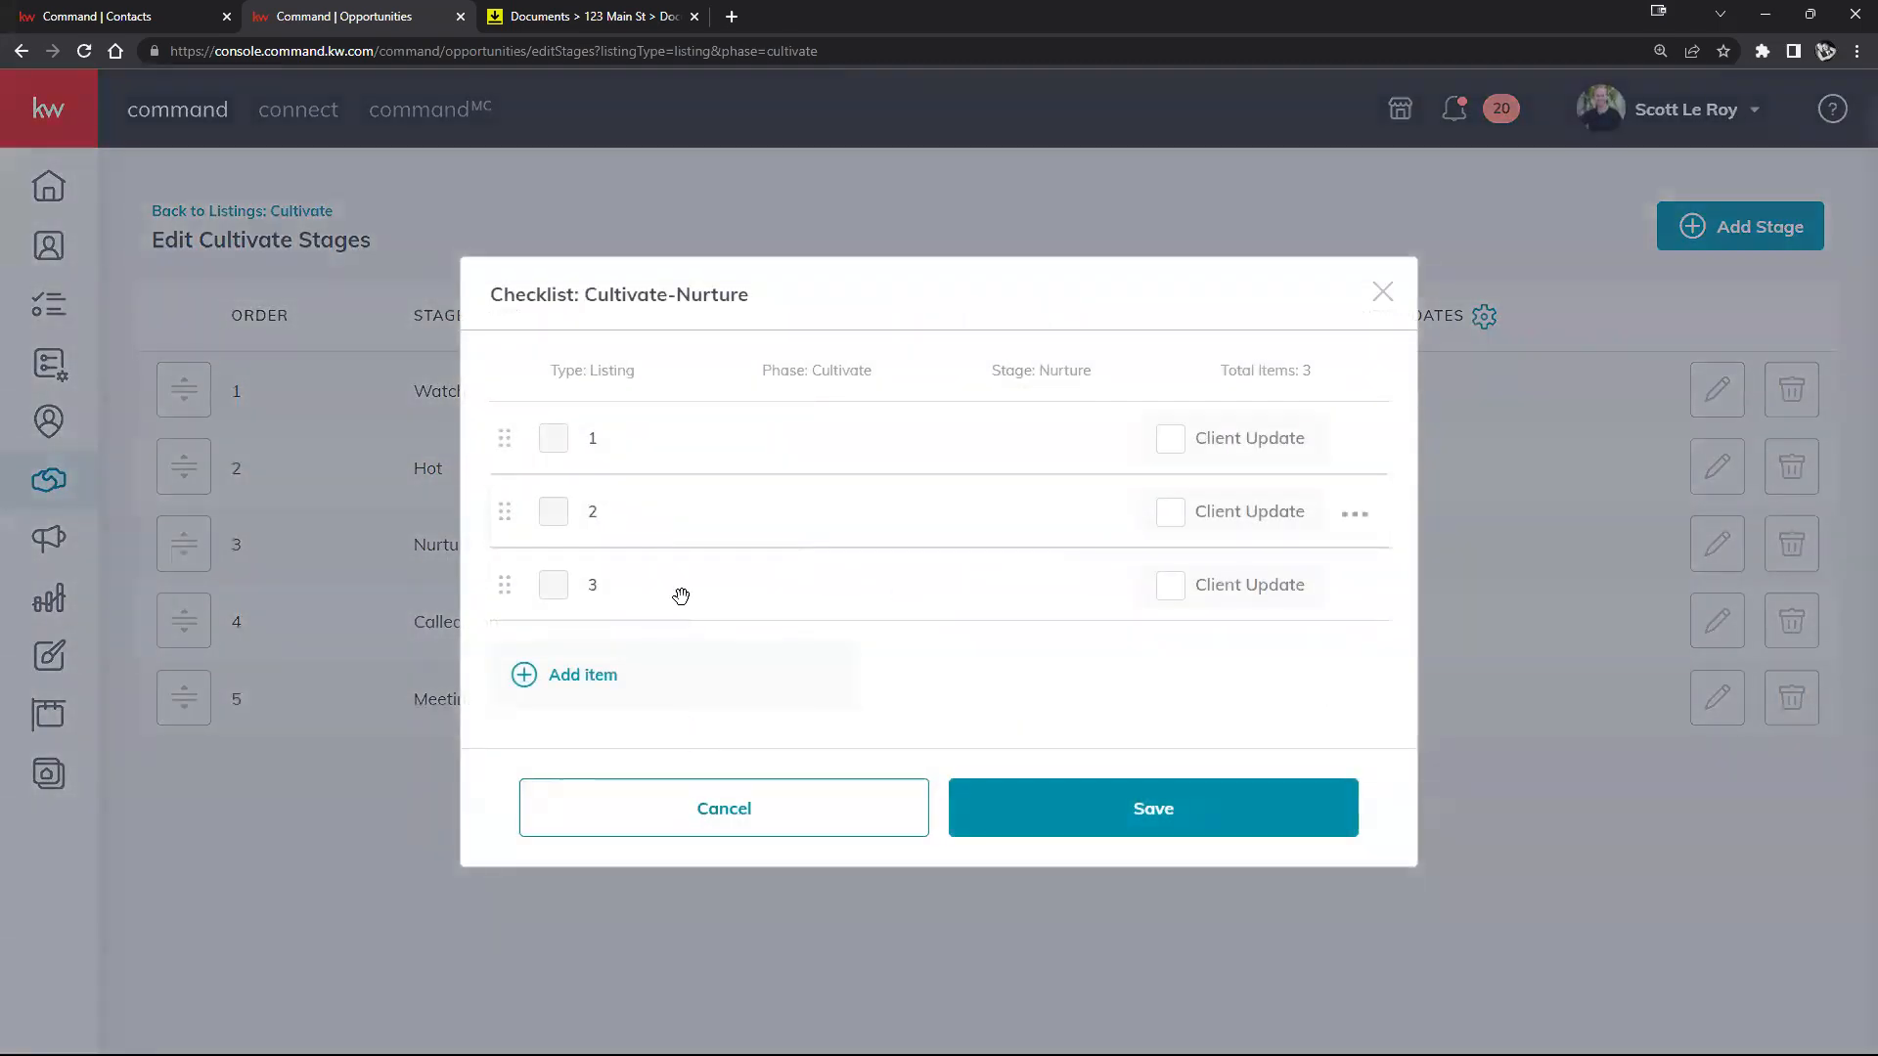
pyautogui.click(713, 805)
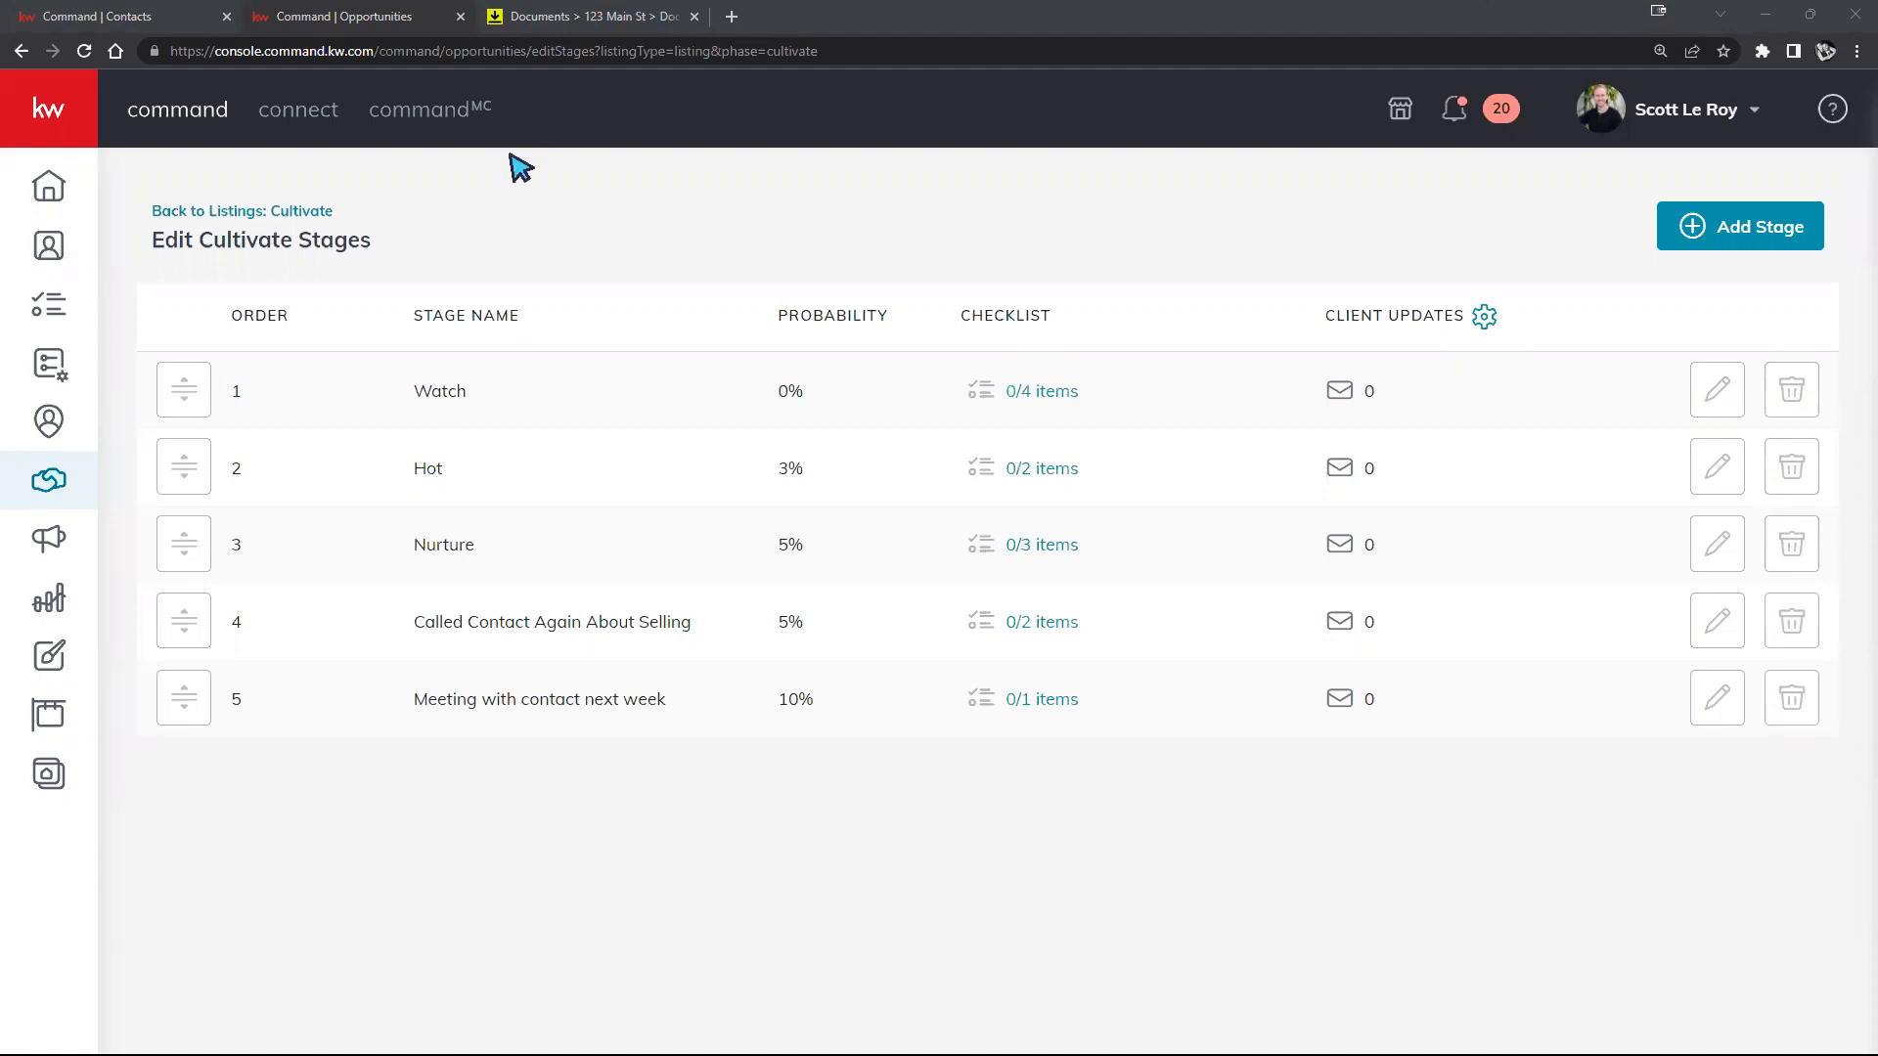
pyautogui.click(227, 211)
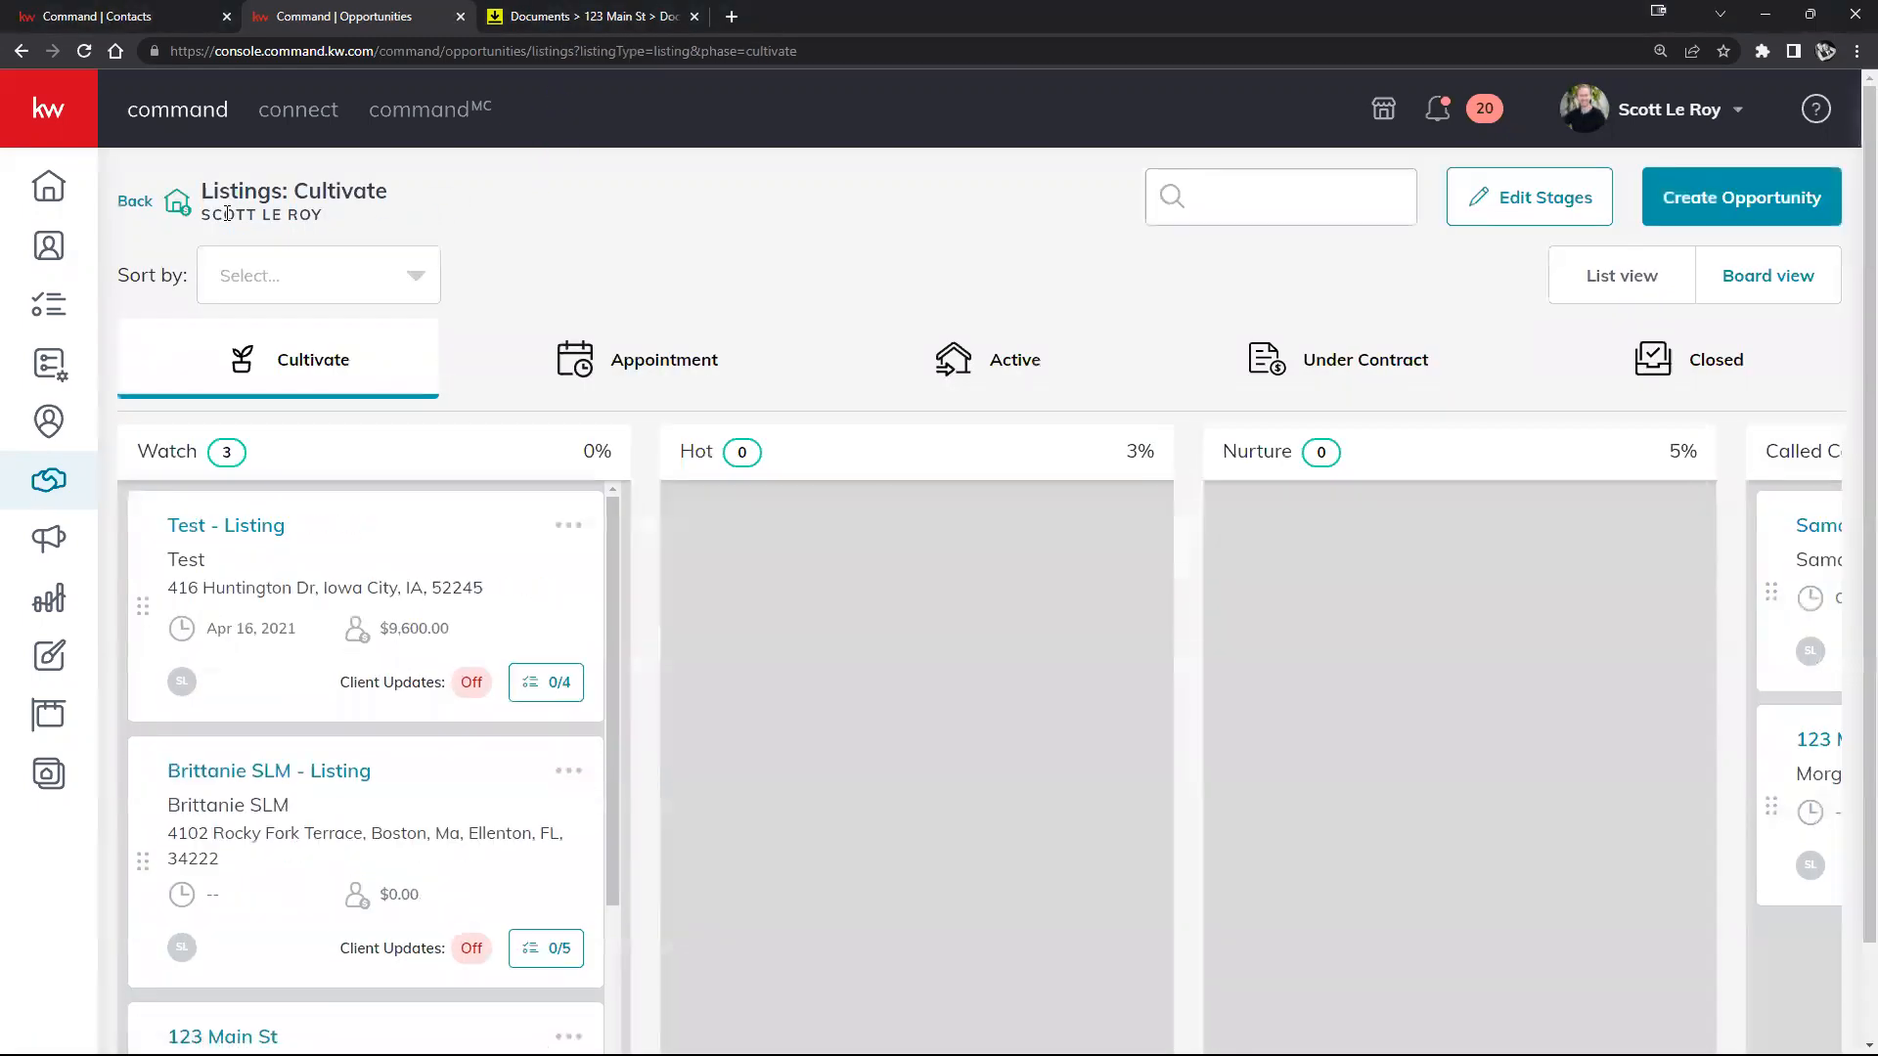